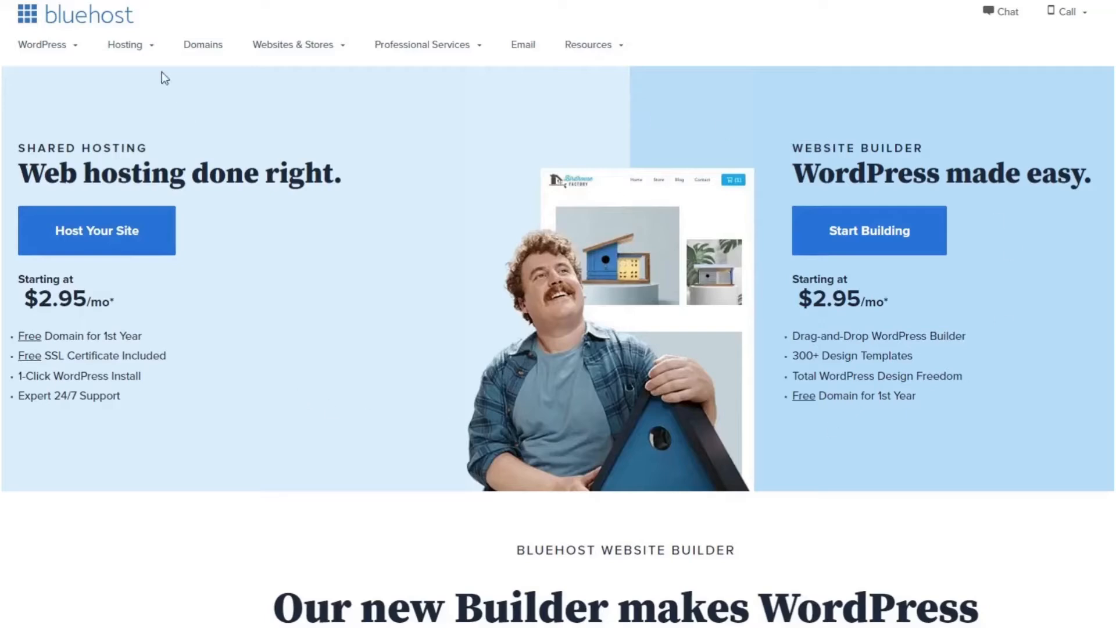
- Open the Shared Hosting plans, compare their features and choose the Basic 12-month plan
{"action": "mouse_move", "coordinate": [128, 56]}
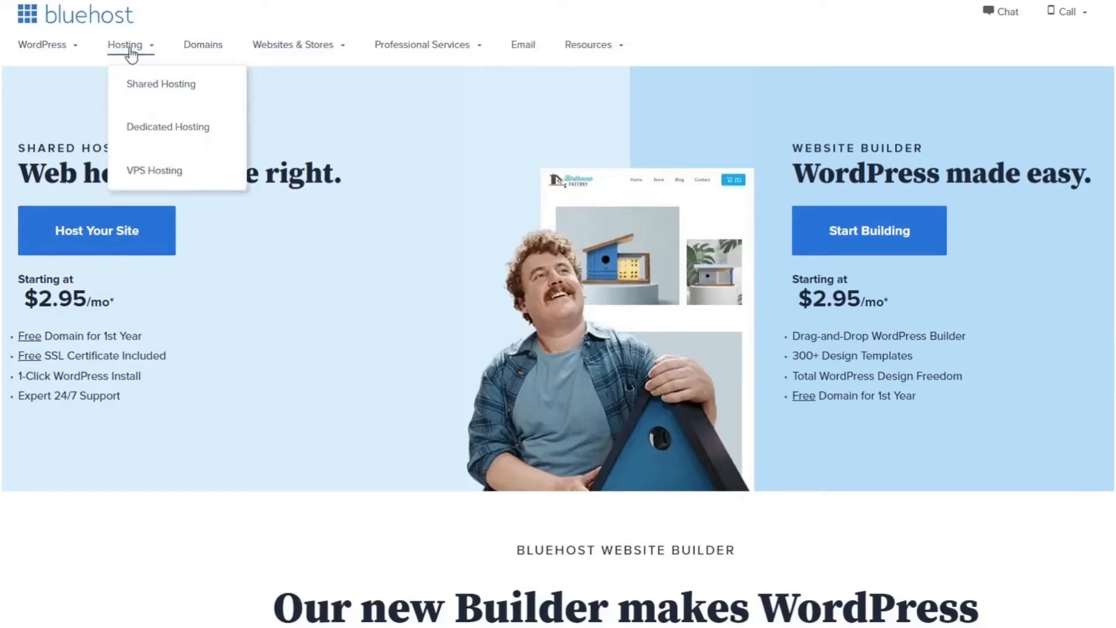
{"action": "left_click", "coordinate": [150, 88]}
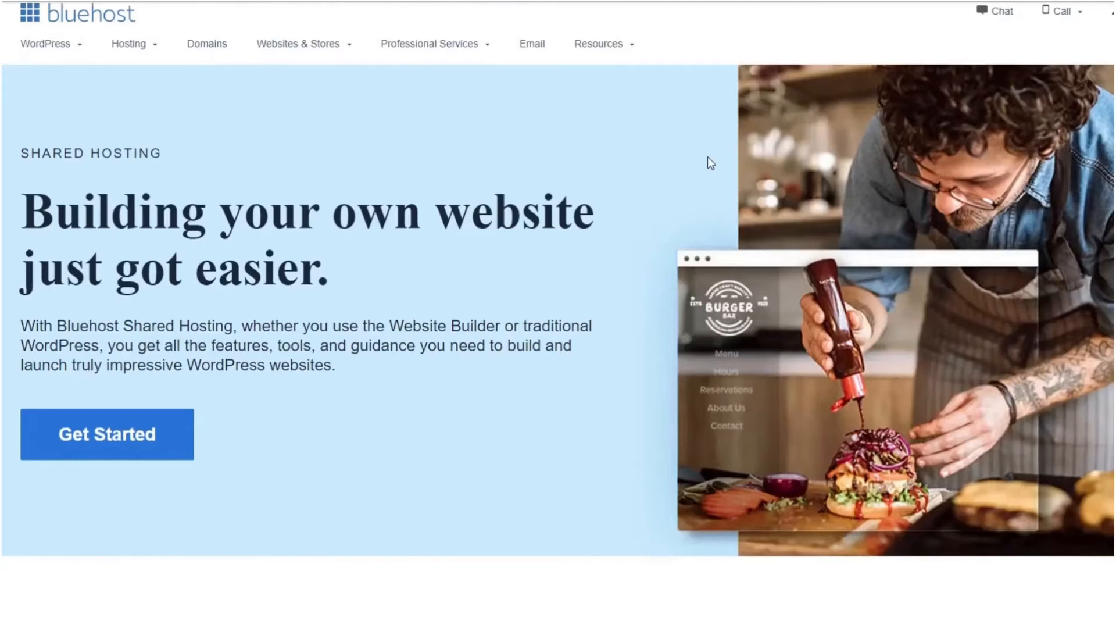
{"action": "scroll", "coordinate": [703, 155], "scroll_direction": "down", "scroll_amount": 10}
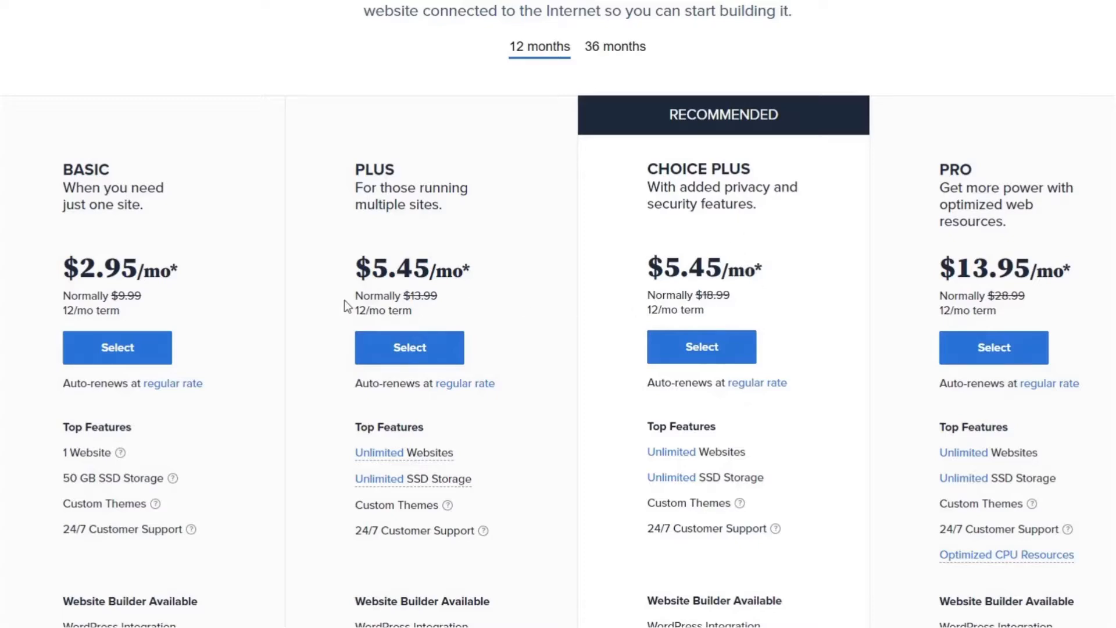
{"action": "scroll", "coordinate": [777, 271], "scroll_direction": "down", "scroll_amount": 8}
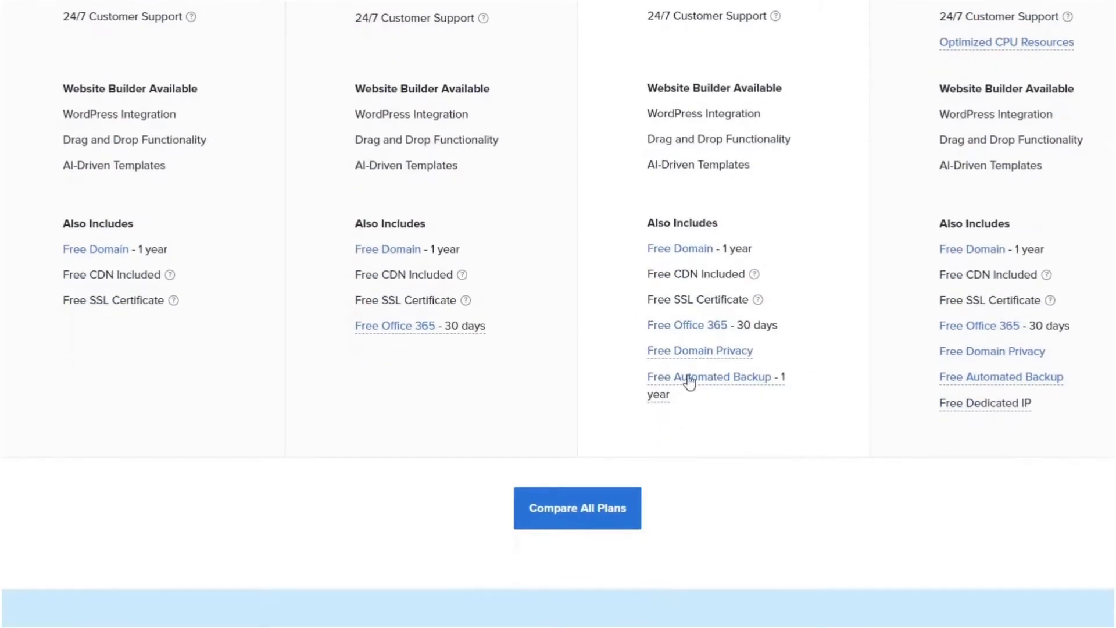
{"action": "scroll", "coordinate": [744, 395], "scroll_direction": "up", "scroll_amount": 8}
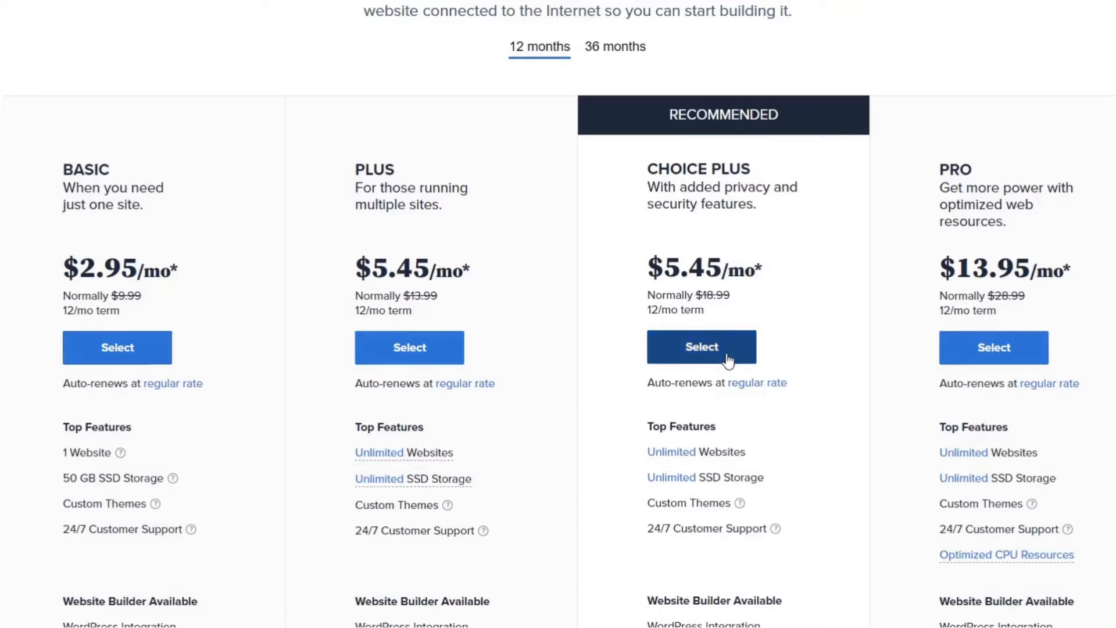
{"action": "left_click", "coordinate": [128, 347]}
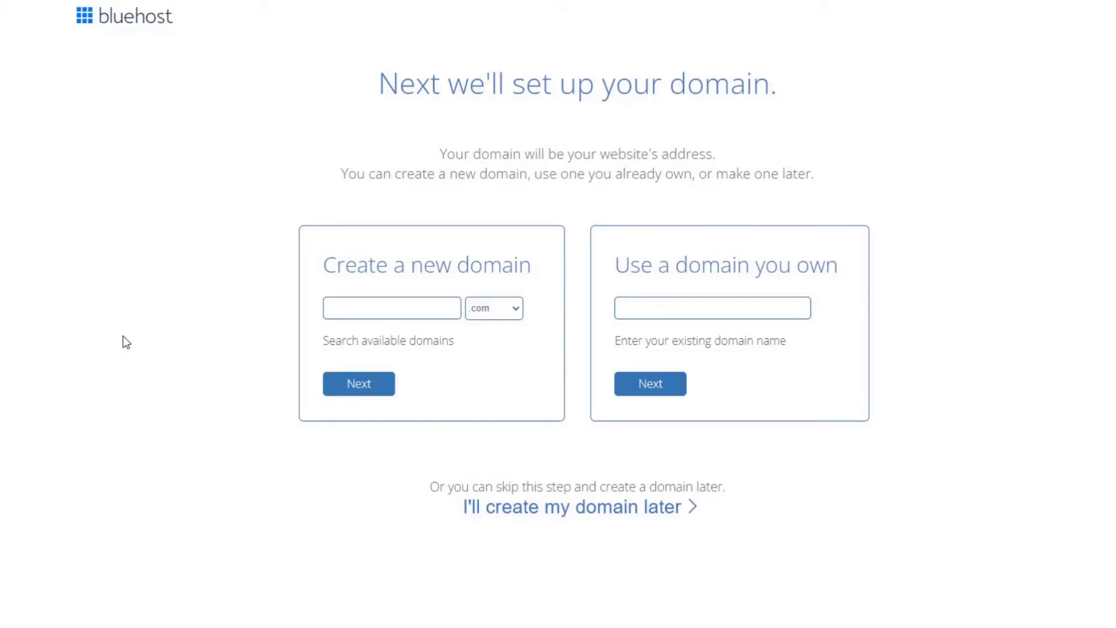
- Create the new domain wordpresstutorialexample.com for the hosting account
{"action": "left_click", "coordinate": [793, 318]}
{"action": "left_click", "coordinate": [403, 318]}
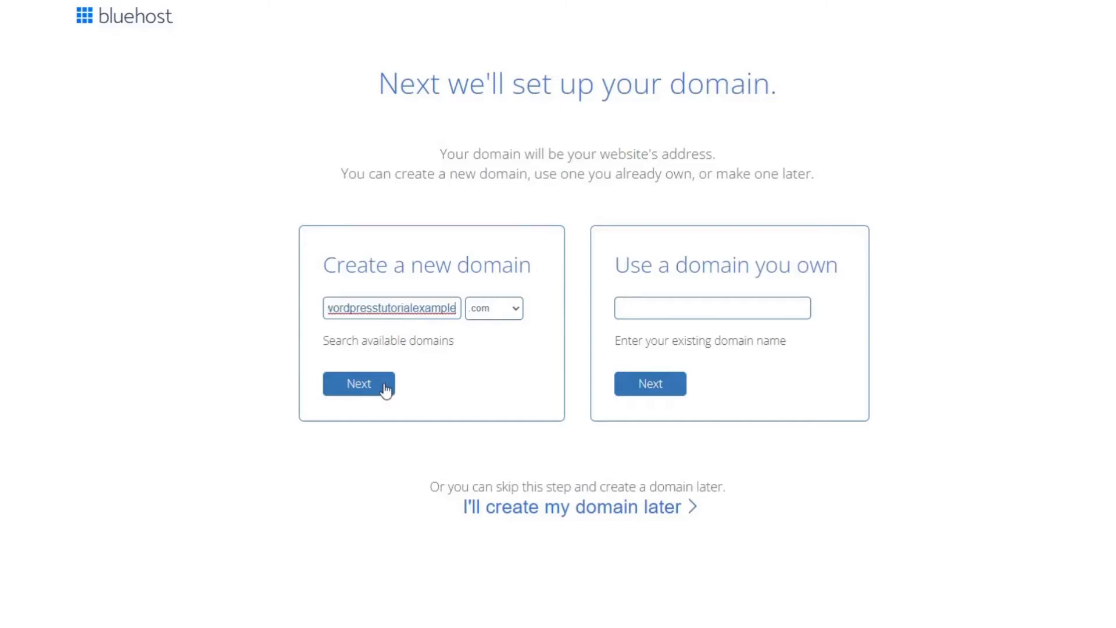
{"action": "left_click", "coordinate": [385, 388]}
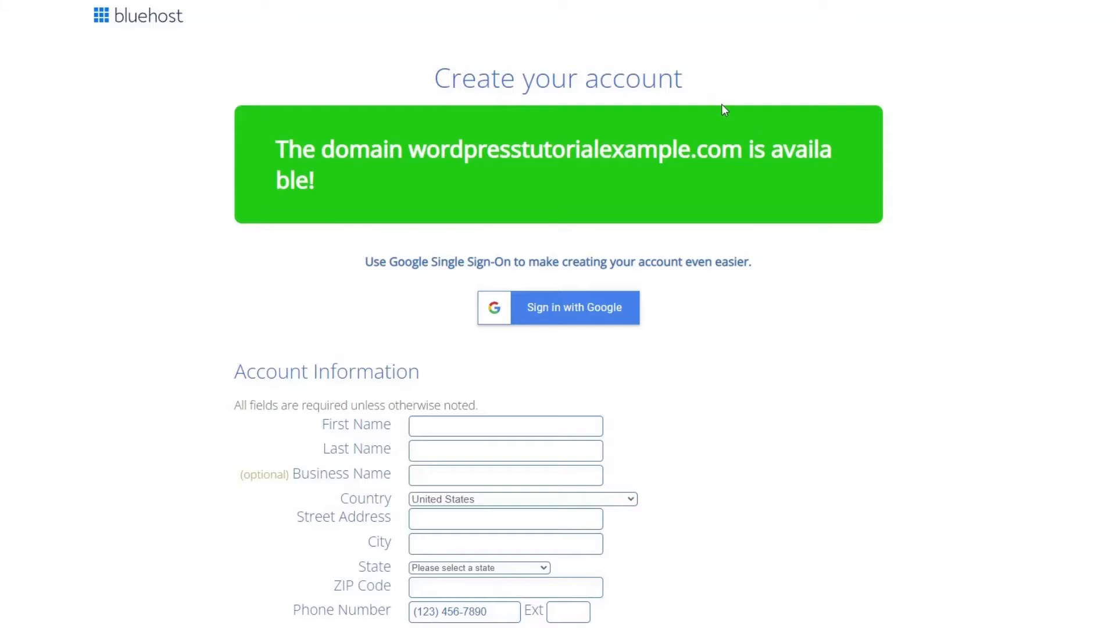
- Remove the SiteLock Security - Essential and Codeguard Basic extras from the hosting package
{"action": "scroll", "coordinate": [724, 109], "scroll_direction": "down", "scroll_amount": 3}
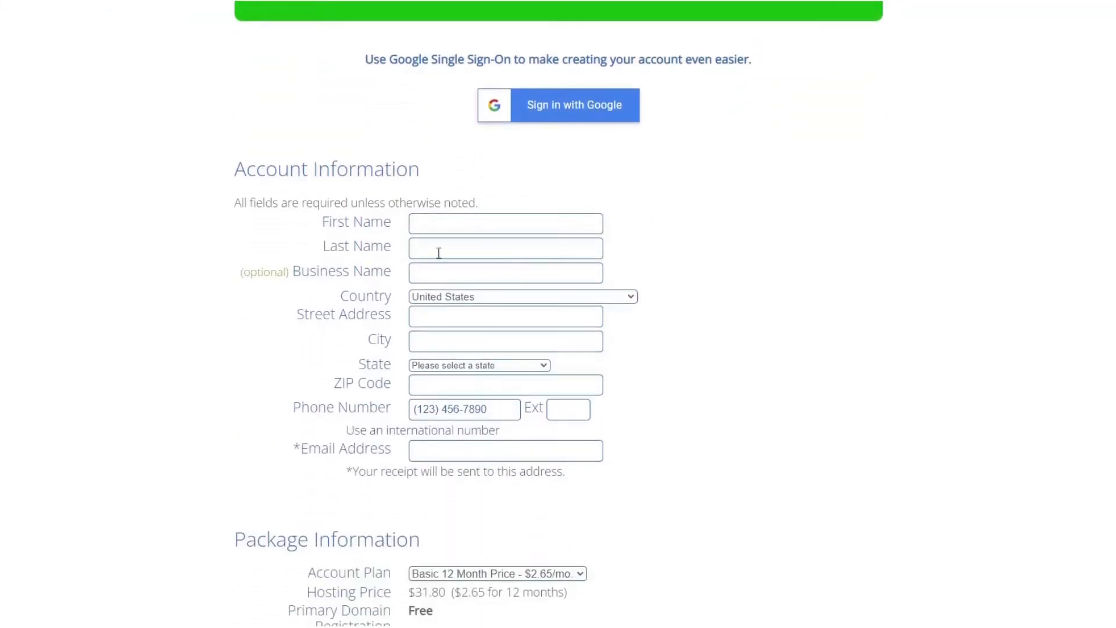
{"action": "scroll", "coordinate": [712, 178], "scroll_direction": "down", "scroll_amount": 1}
{"action": "scroll", "coordinate": [713, 179], "scroll_direction": "down", "scroll_amount": 3}
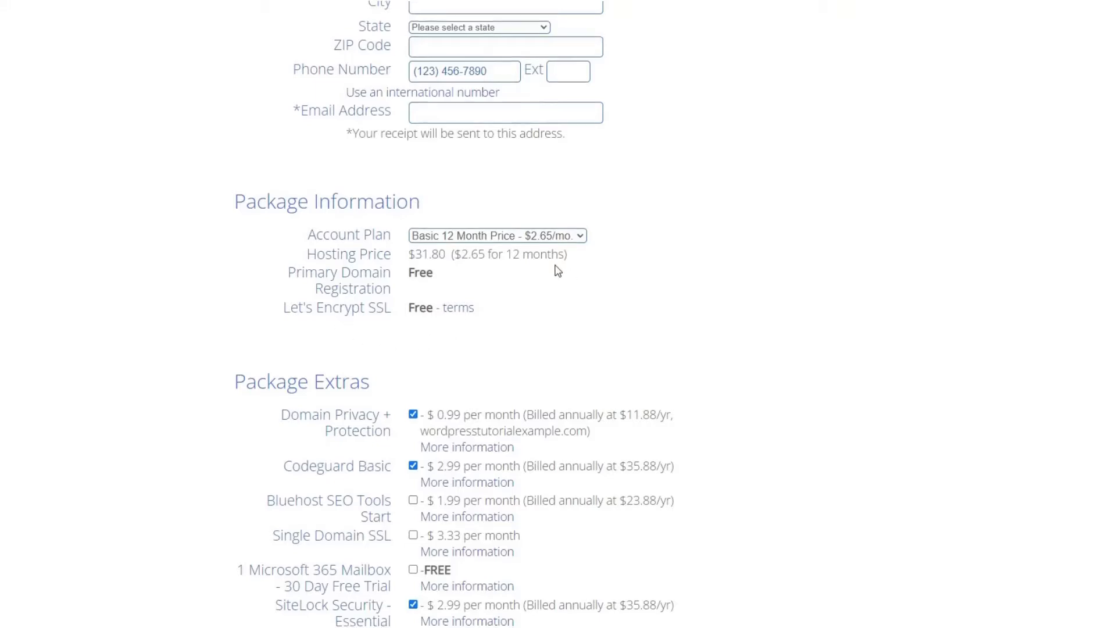
{"action": "scroll", "coordinate": [557, 270], "scroll_direction": "down", "scroll_amount": 5}
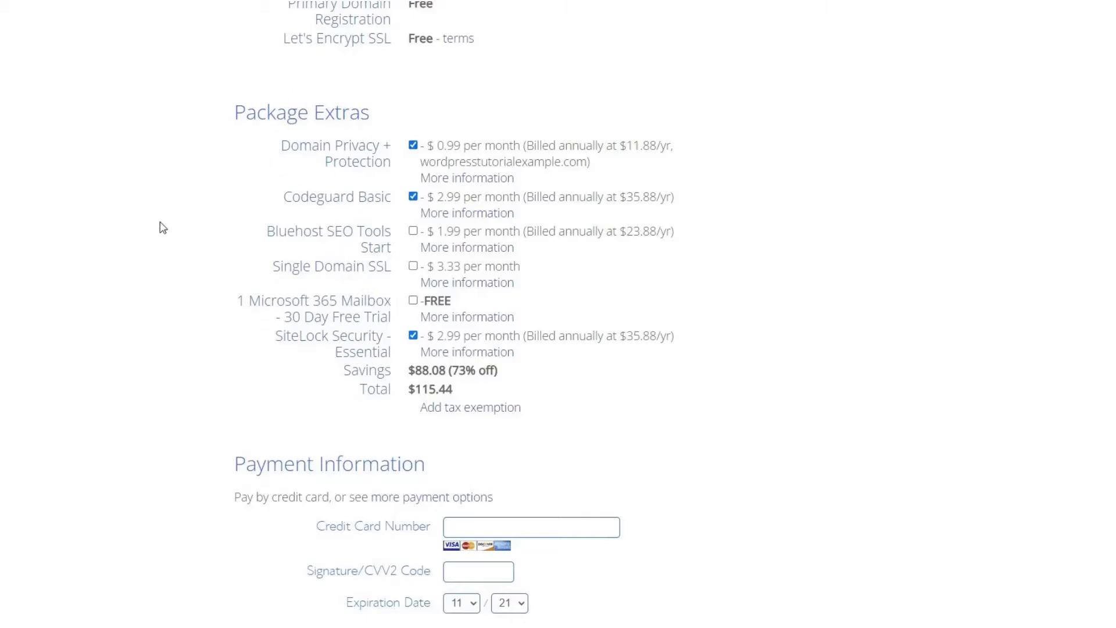
{"action": "left_click", "coordinate": [413, 336]}
{"action": "left_click", "coordinate": [413, 197]}
- Show more payment options in the payment information and choose to pay with PayPal
{"action": "scroll", "coordinate": [496, 121], "scroll_direction": "down", "scroll_amount": 3}
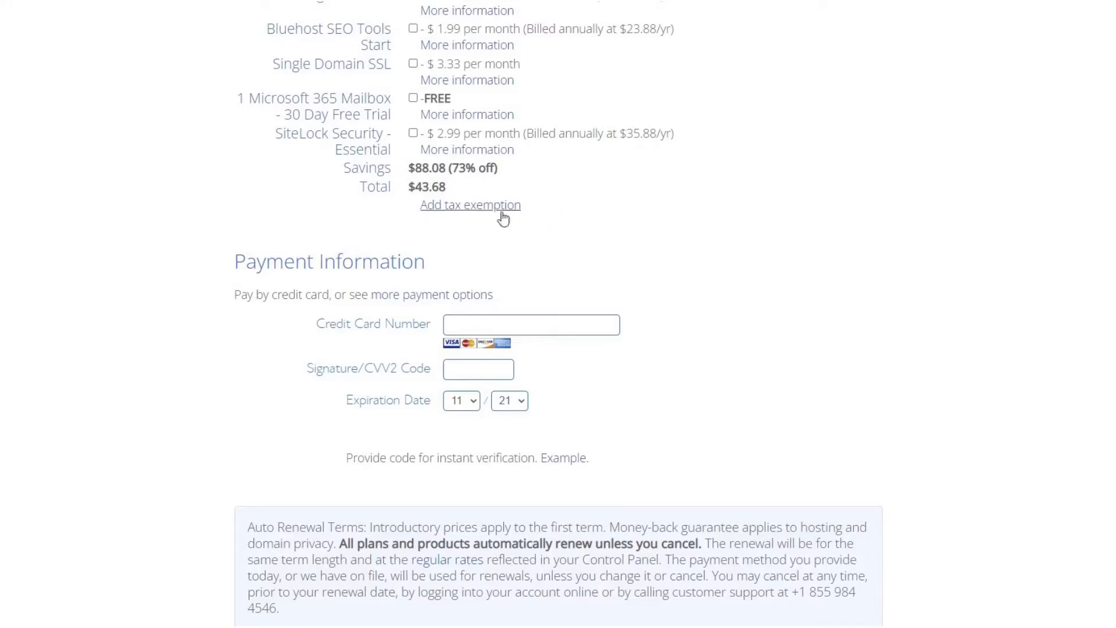
{"action": "scroll", "coordinate": [581, 157], "scroll_direction": "up", "scroll_amount": 1}
{"action": "scroll", "coordinate": [581, 159], "scroll_direction": "down", "scroll_amount": 2}
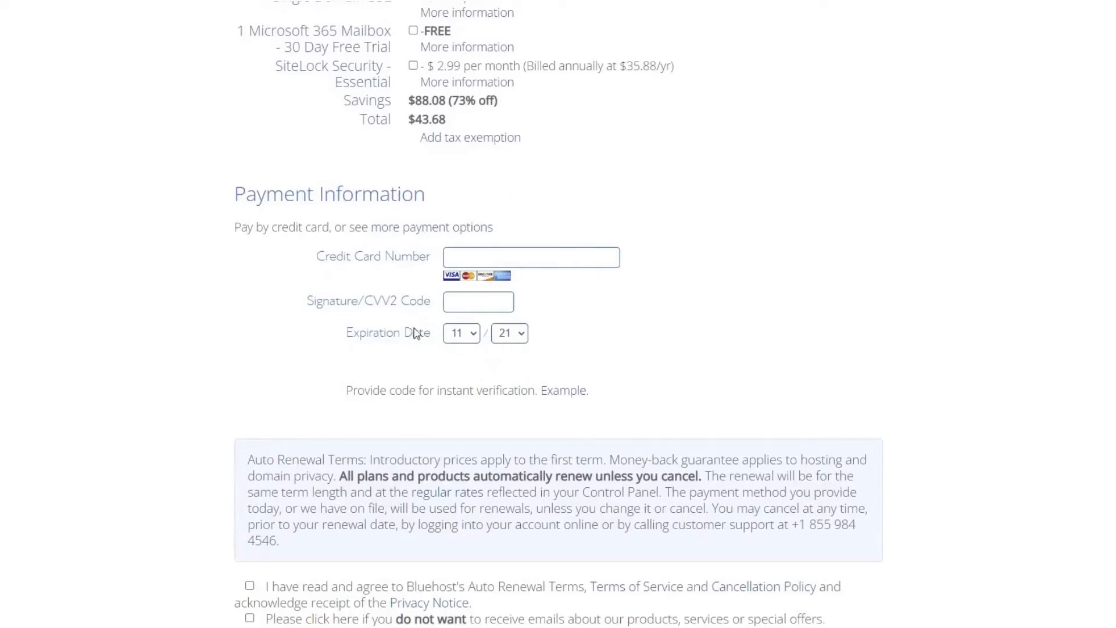
{"action": "left_click", "coordinate": [442, 229]}
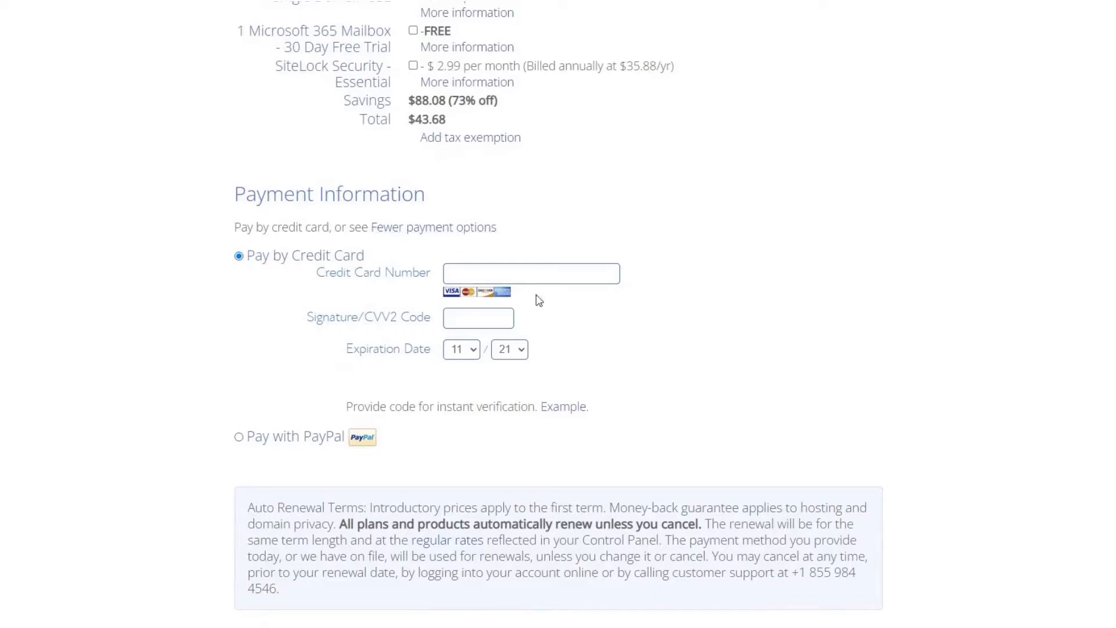
{"action": "left_click", "coordinate": [251, 442]}
{"action": "scroll", "coordinate": [827, 149], "scroll_direction": "down", "scroll_amount": 1}
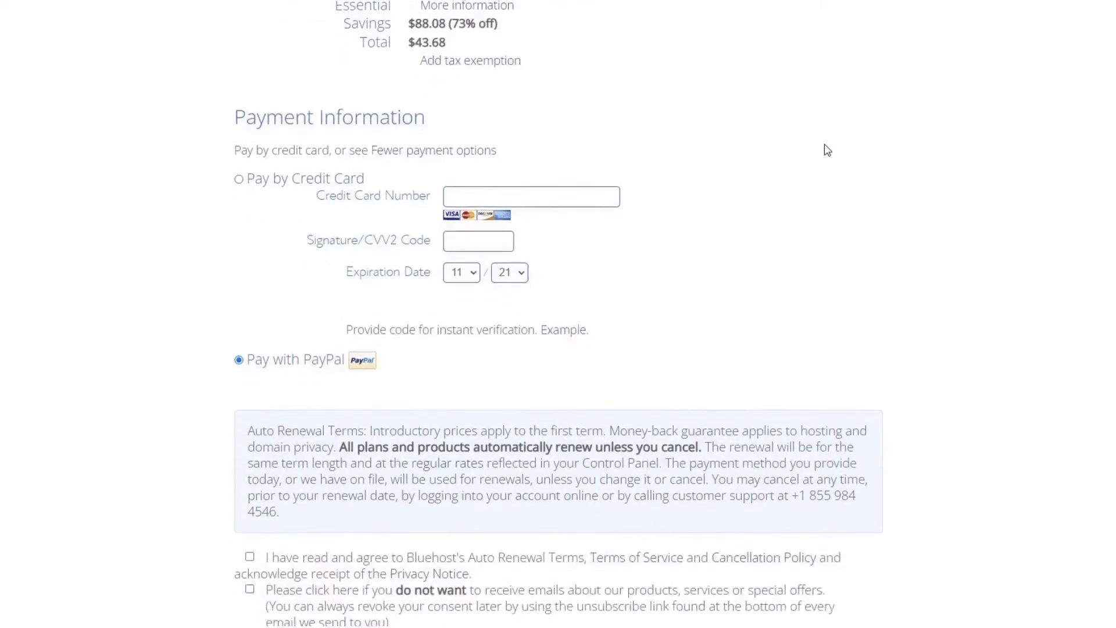
- Accept the auto renewal terms, Terms of Service and Cancellation Policy, and opt out of promotional emails
{"action": "scroll", "coordinate": [827, 150], "scroll_direction": "down", "scroll_amount": 4}
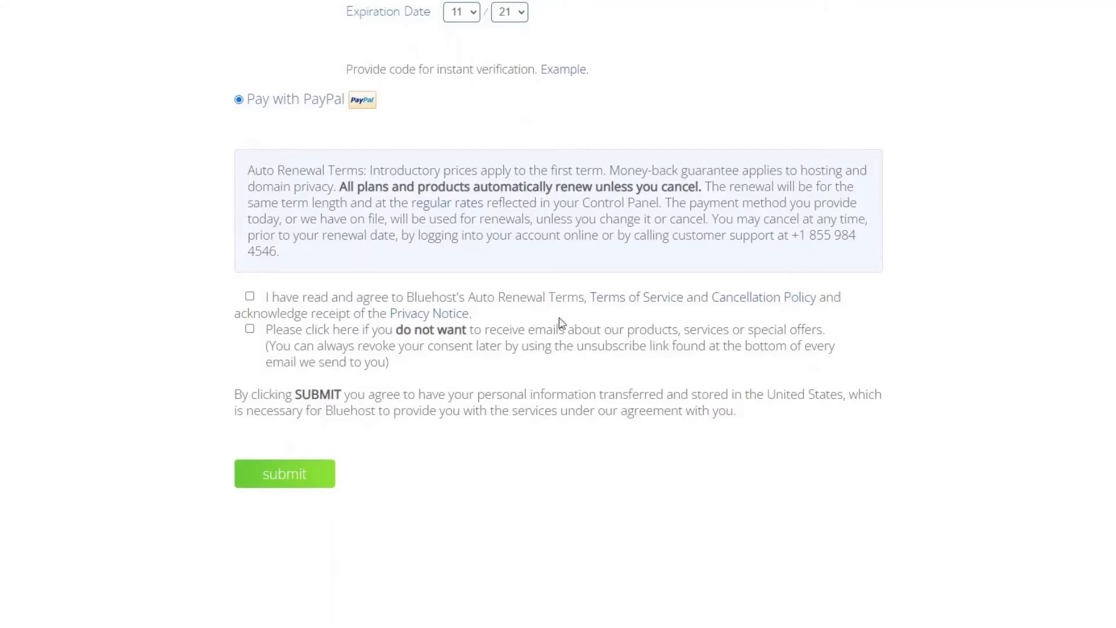
{"action": "left_click", "coordinate": [249, 297]}
{"action": "left_click", "coordinate": [250, 329]}
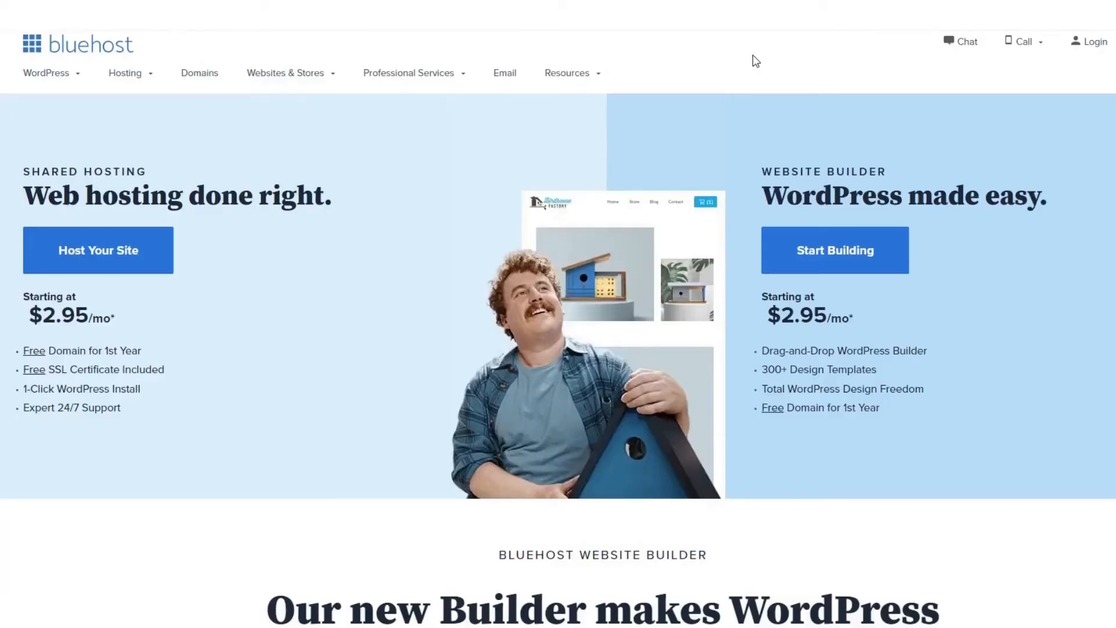
- Create a new site with the WordPress building option, named "WordPress Tutorial Example" with the tagline "Helping People To Create WordPress Websites"
{"action": "mouse_move", "coordinate": [573, 73]}
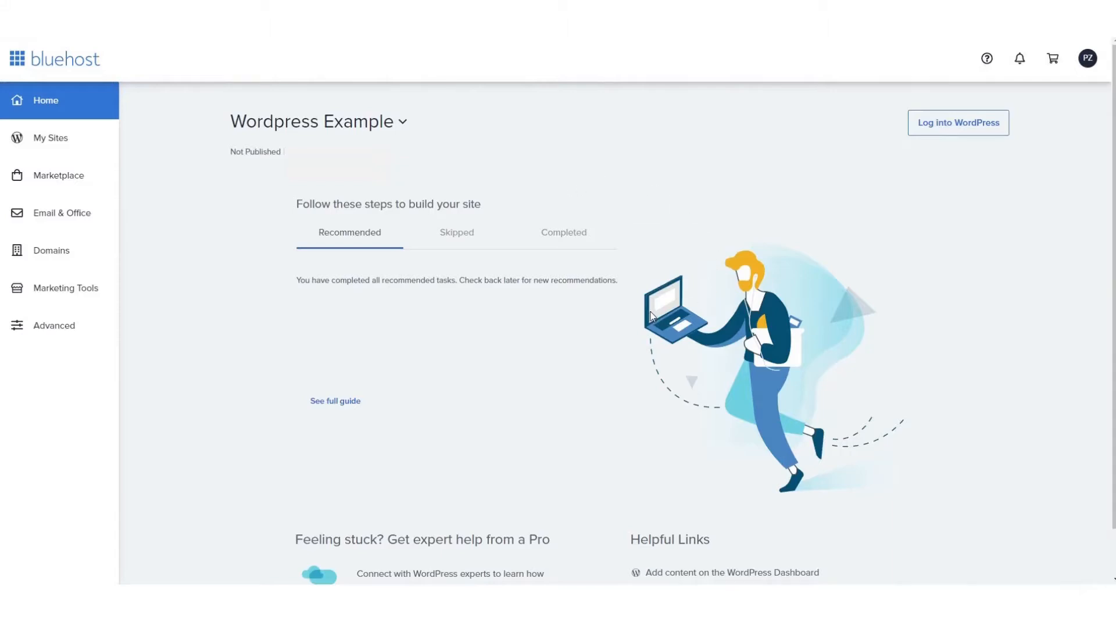
{"action": "left_click", "coordinate": [60, 139]}
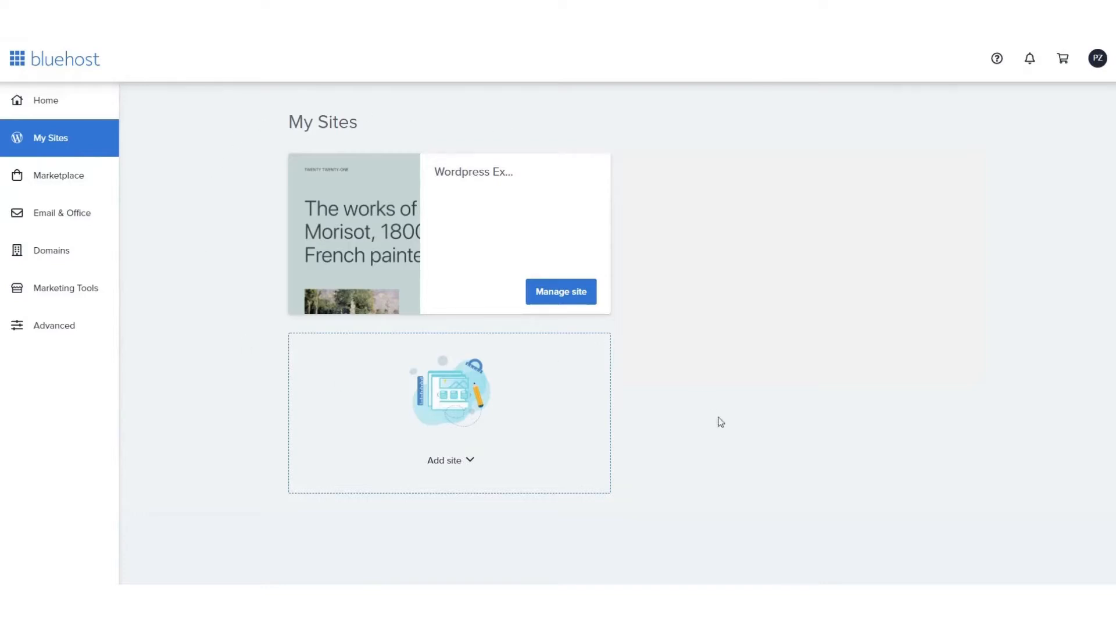
{"action": "left_click", "coordinate": [451, 462]}
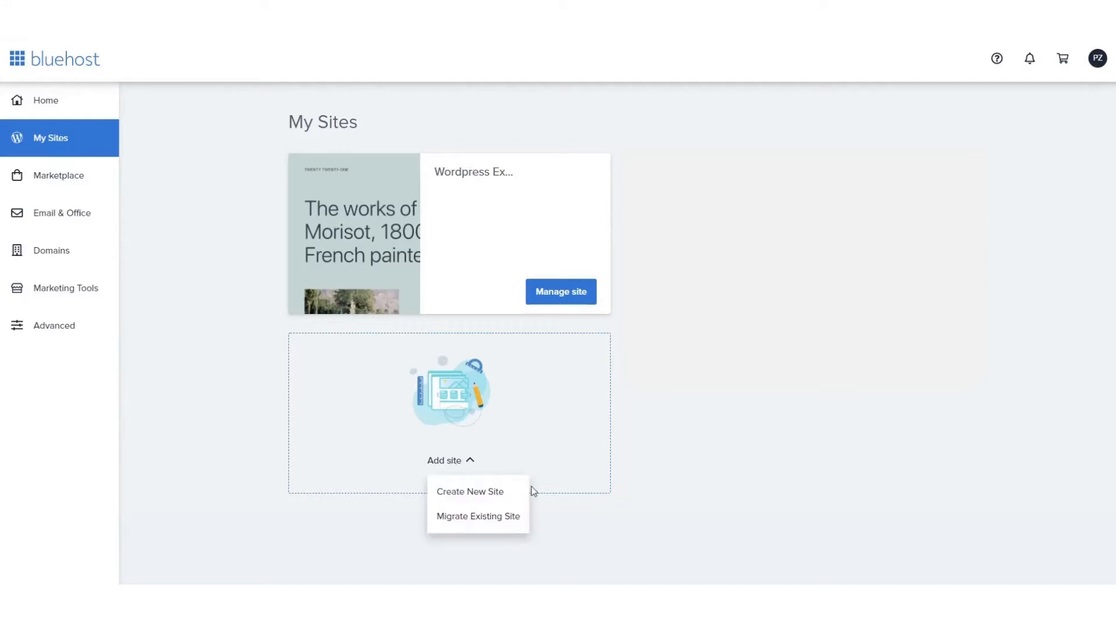
{"action": "left_click", "coordinate": [487, 494]}
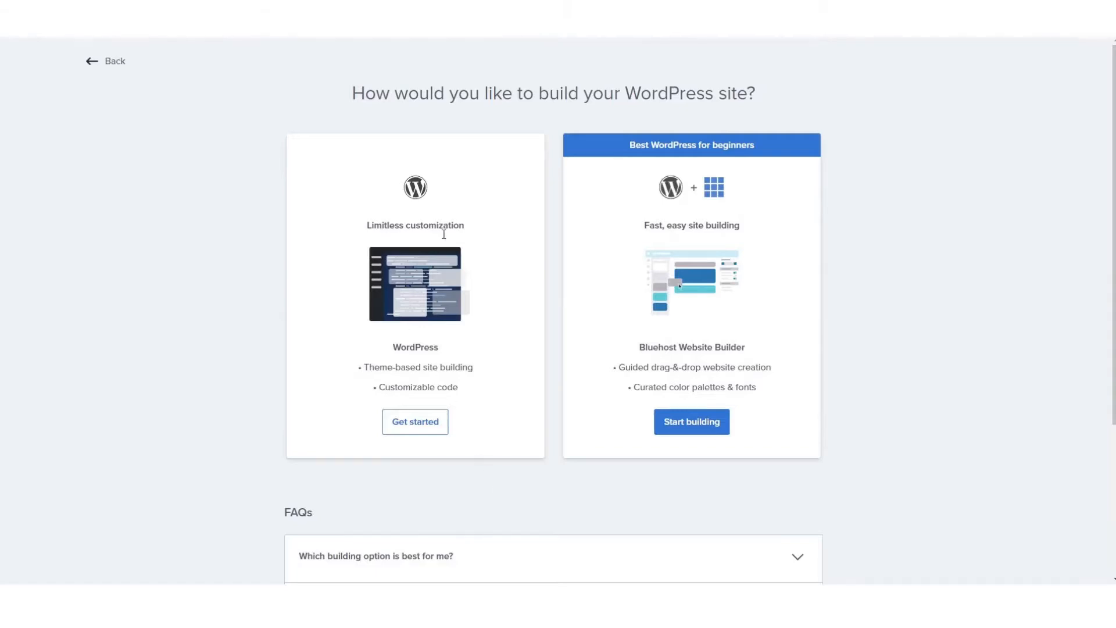
{"action": "left_click", "coordinate": [402, 425]}
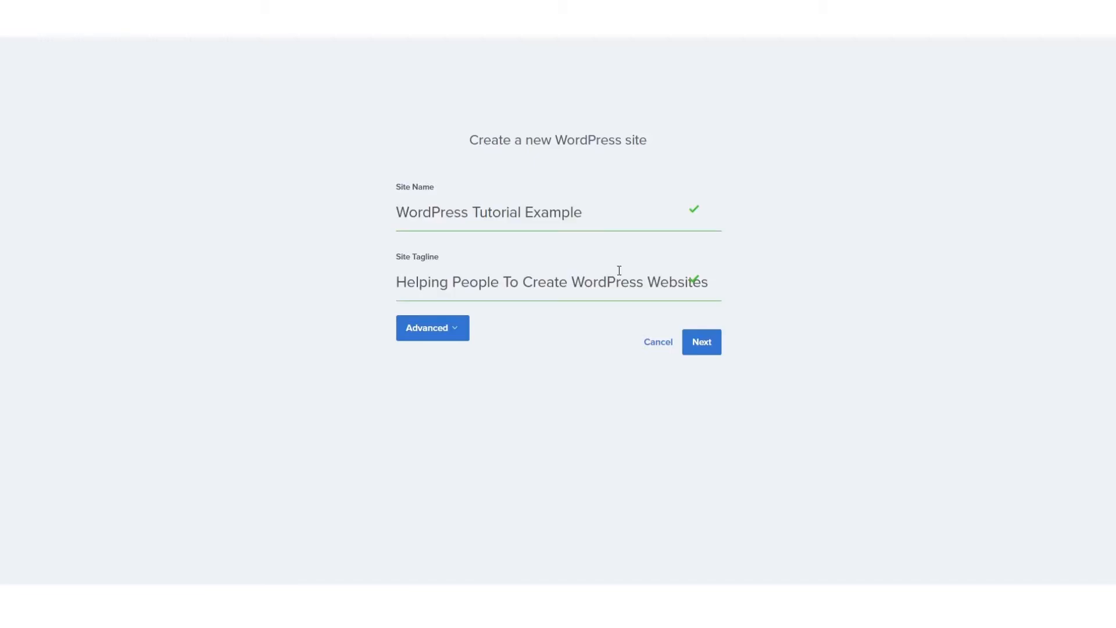
{"action": "left_click", "coordinate": [703, 346]}
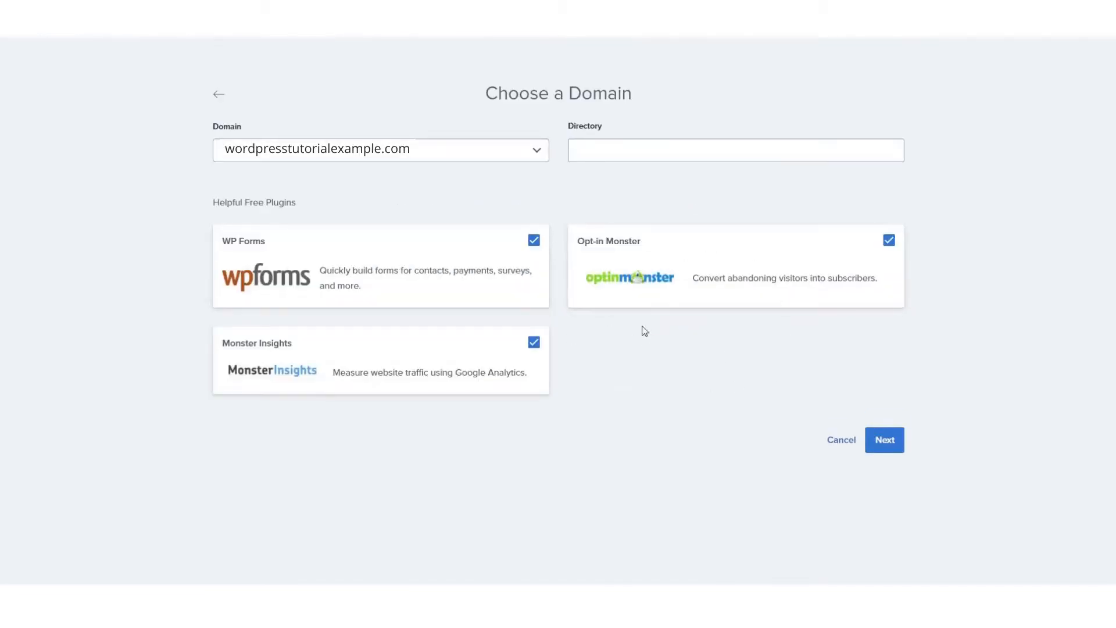
- Install WordPress on the domain wordpresstutorialexample.com, including the WP Forms, Opt-in Monster and Monster Insights plugins
{"action": "left_click", "coordinate": [361, 160]}
{"action": "left_click", "coordinate": [361, 197]}
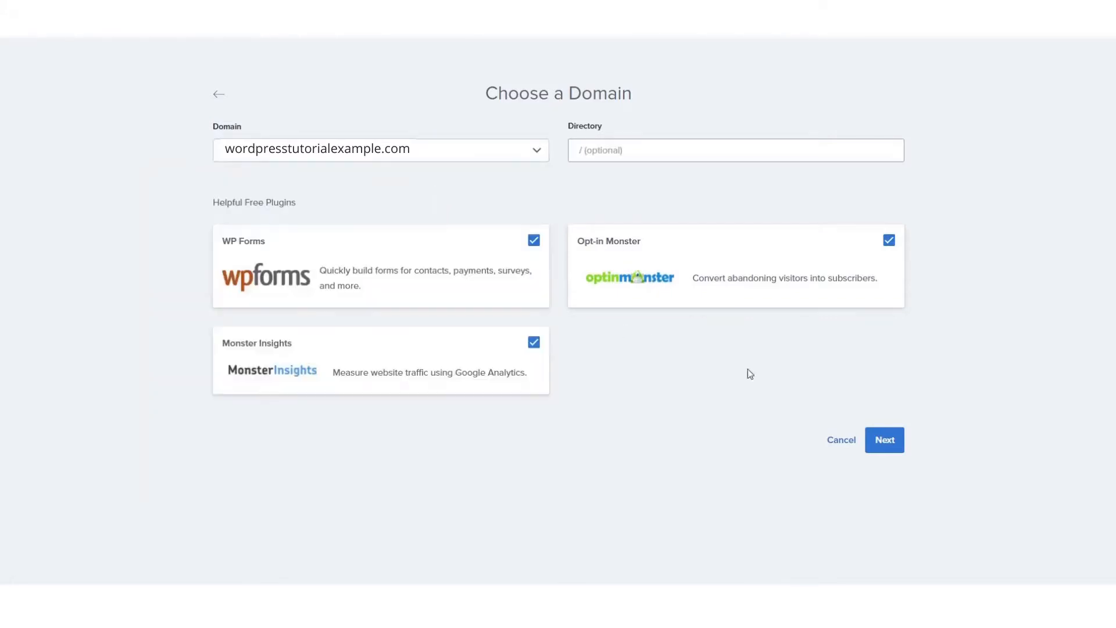
{"action": "left_click", "coordinate": [884, 442]}
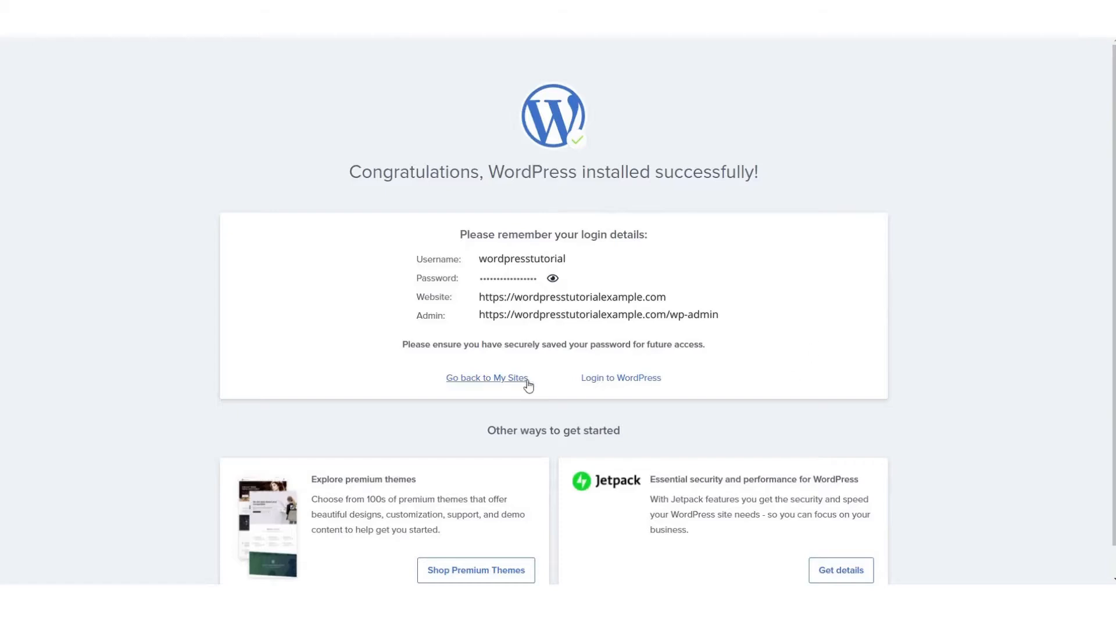
- Return to the sites list, manage the Wordpress Example site and log in to its WordPress admin
{"action": "left_click", "coordinate": [506, 379]}
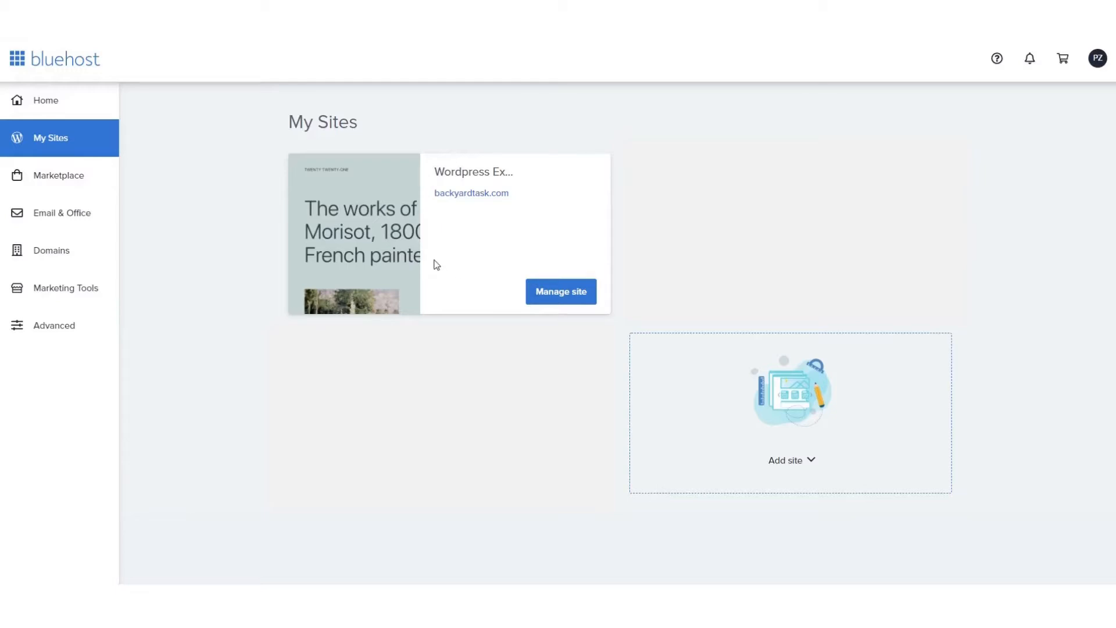
{"action": "left_click", "coordinate": [552, 287]}
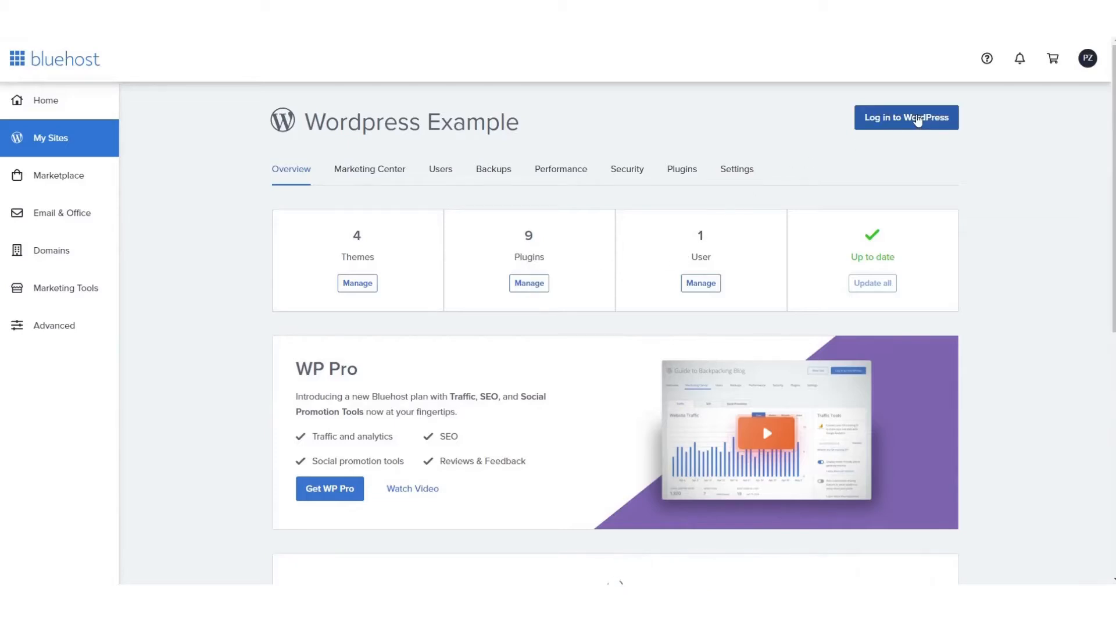
{"action": "left_click", "coordinate": [913, 117]}
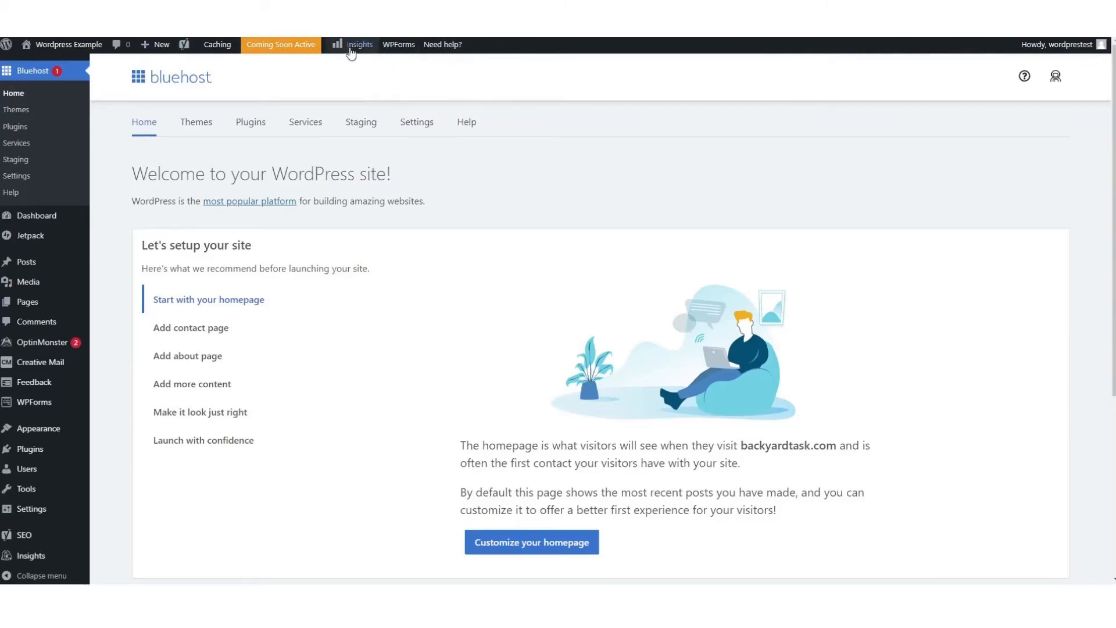
- View the live Wordpress Example site and return to its WordPress dashboard
{"action": "mouse_move", "coordinate": [52, 48]}
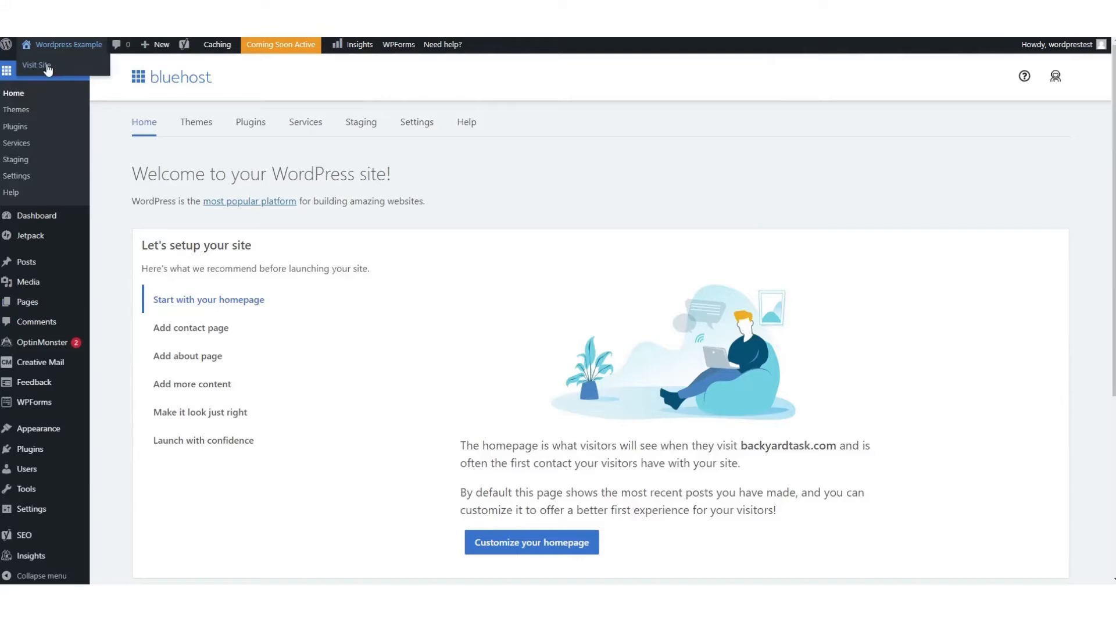
{"action": "left_click", "coordinate": [49, 69]}
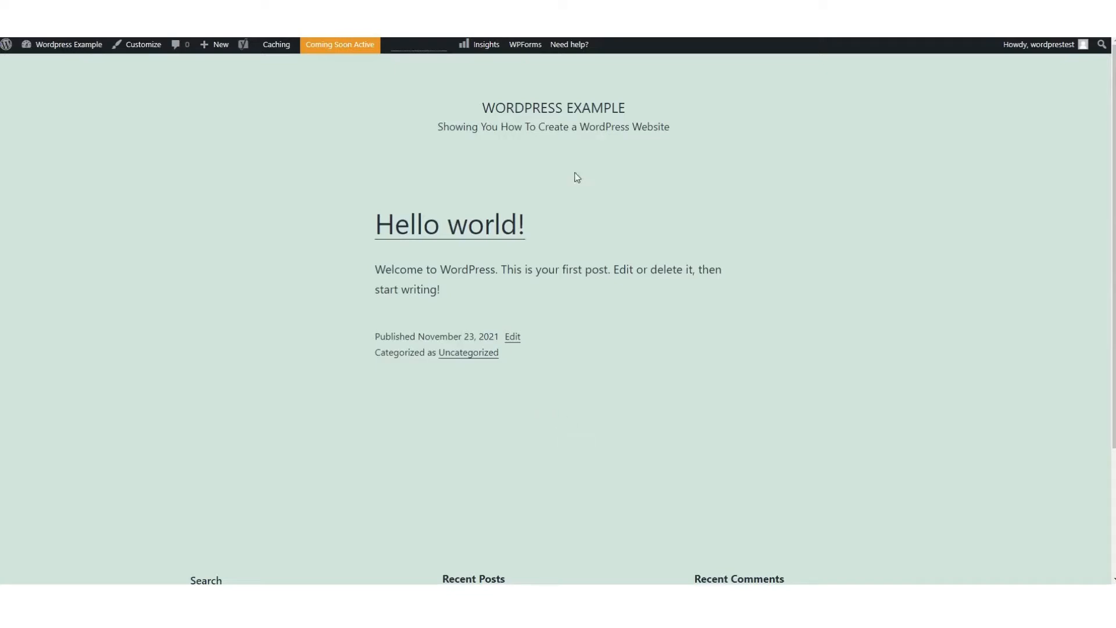
{"action": "mouse_move", "coordinate": [62, 47]}
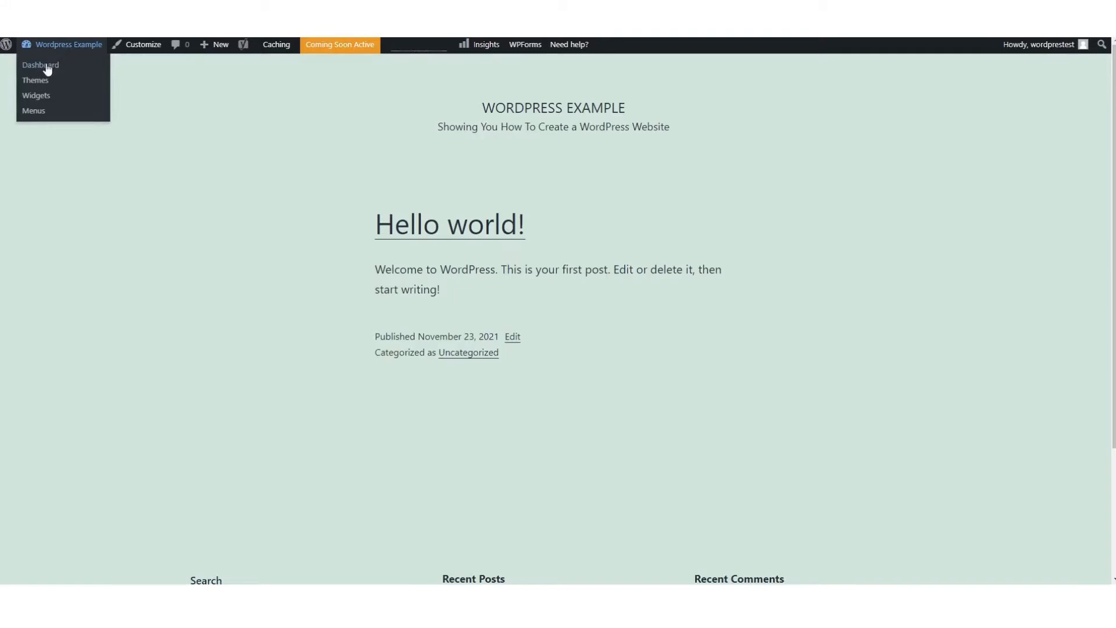
{"action": "left_click", "coordinate": [48, 69]}
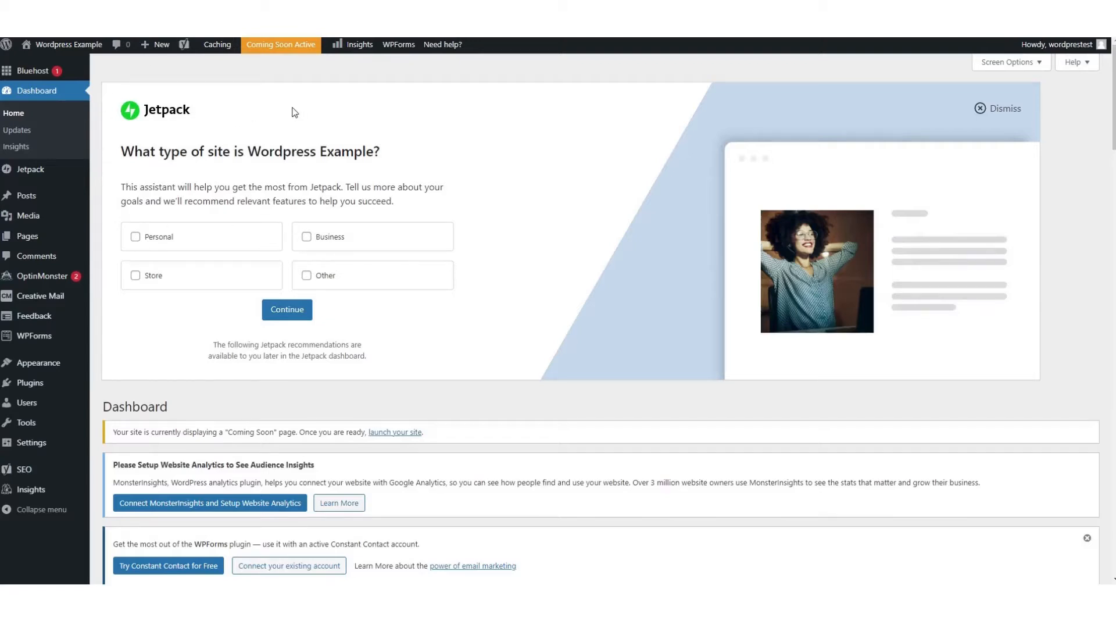
- Examine the dashboard home widgets, the list of all posts and the media library
{"action": "mouse_move", "coordinate": [36, 77]}
{"action": "scroll", "coordinate": [560, 104], "scroll_direction": "down", "scroll_amount": 10}
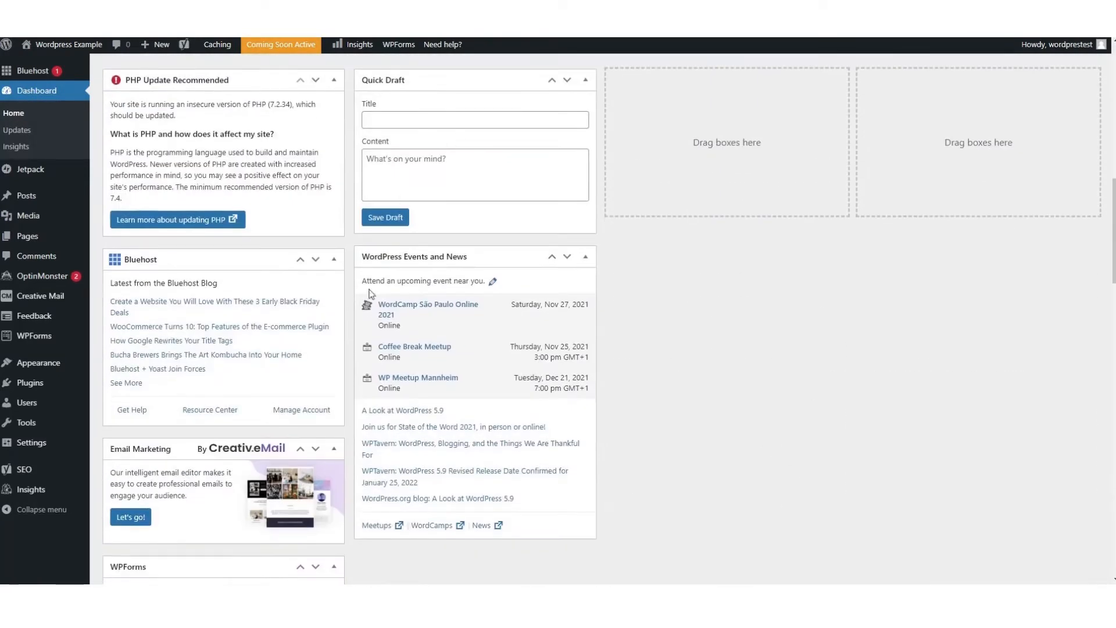
{"action": "mouse_move", "coordinate": [17, 170]}
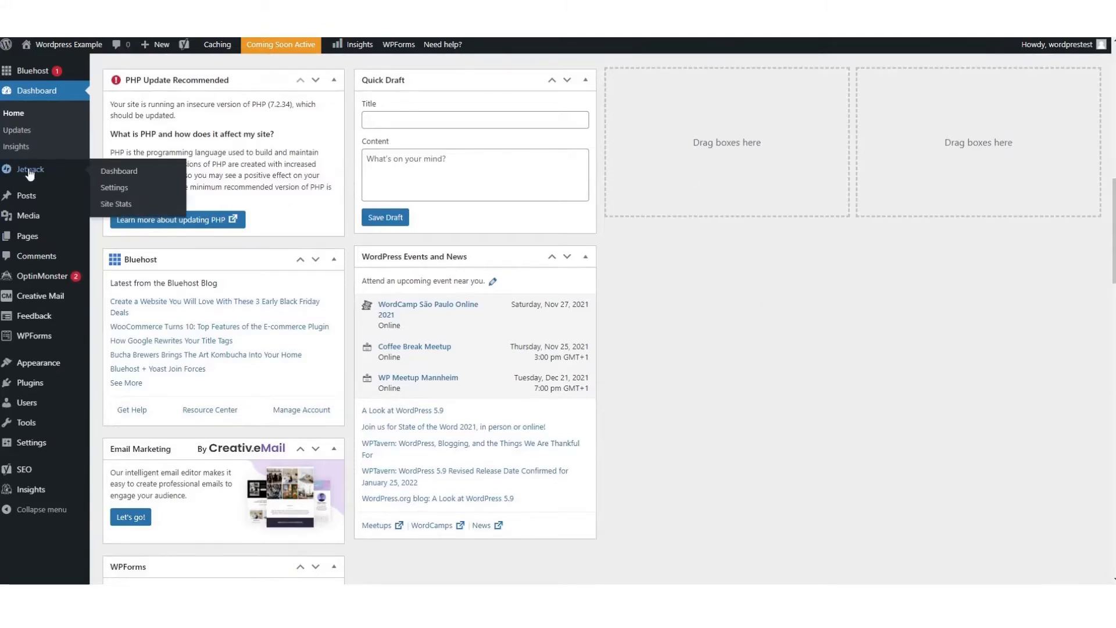
{"action": "mouse_move", "coordinate": [47, 196]}
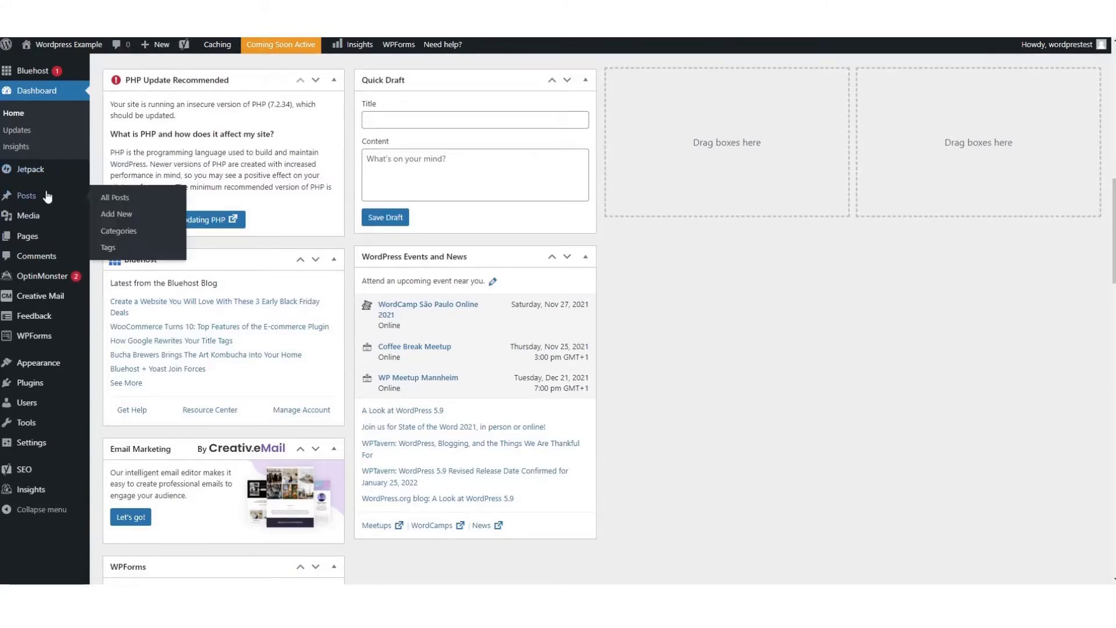
{"action": "left_click", "coordinate": [134, 200]}
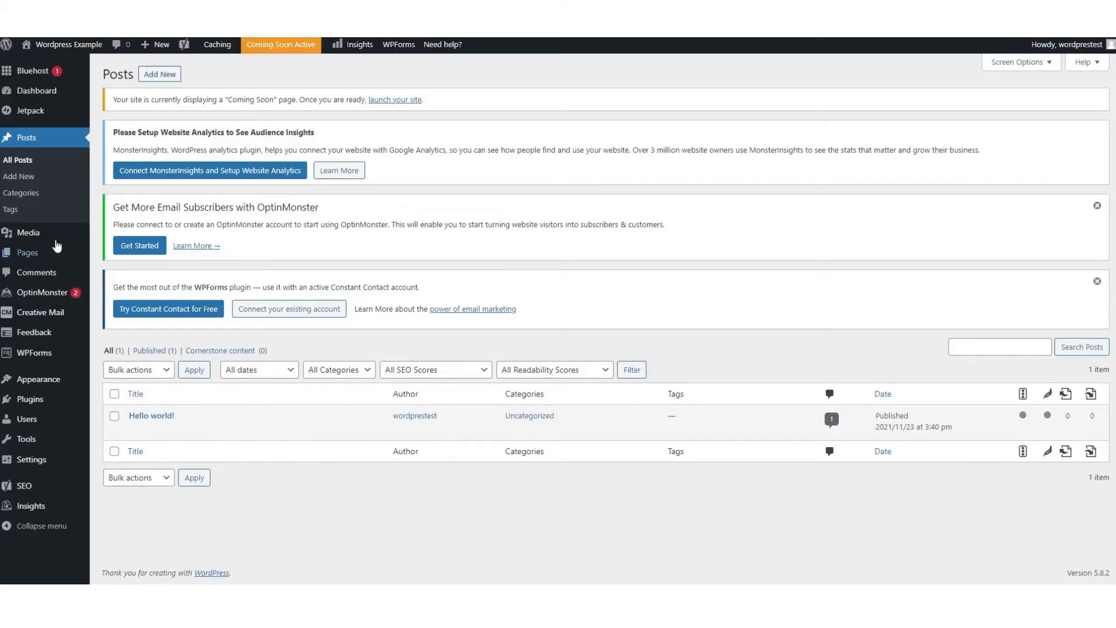
{"action": "mouse_move", "coordinate": [35, 238]}
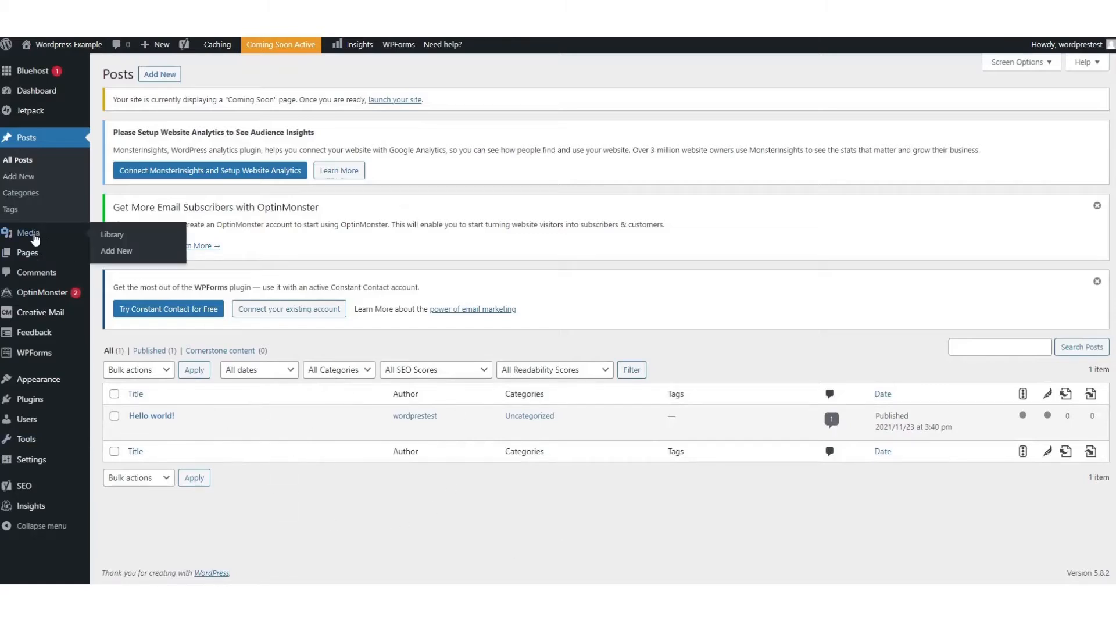
{"action": "left_click", "coordinate": [119, 234]}
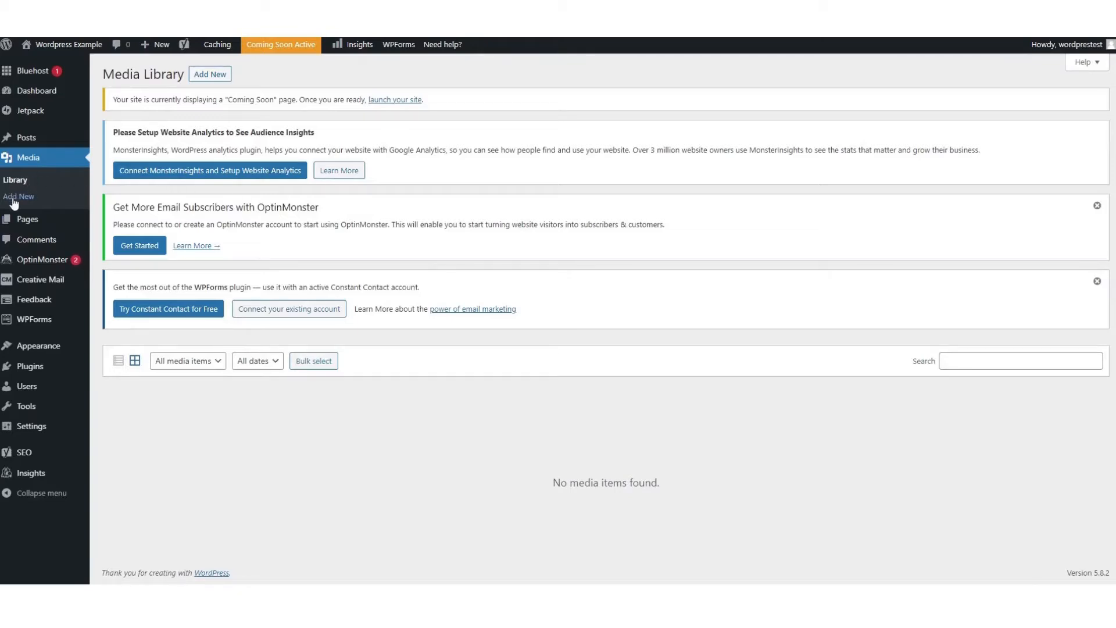
- Look over the remaining admin sections, including Appearance, Tools and Settings, and review the list of installed plugins
{"action": "mouse_move", "coordinate": [34, 225]}
{"action": "mouse_move", "coordinate": [49, 263]}
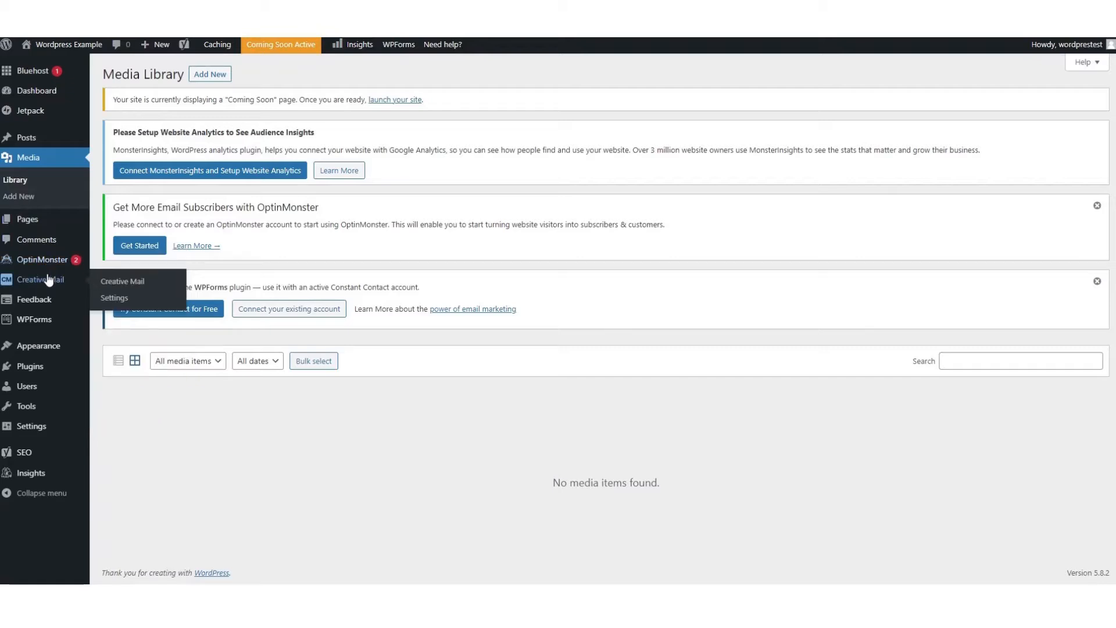
{"action": "mouse_move", "coordinate": [50, 324]}
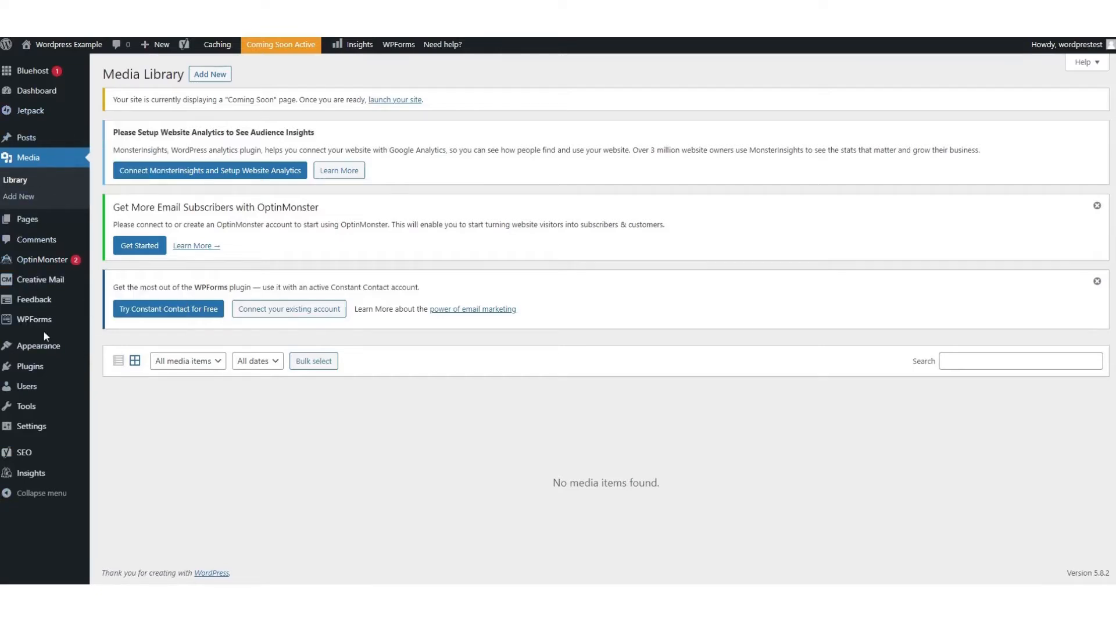
{"action": "mouse_move", "coordinate": [39, 348]}
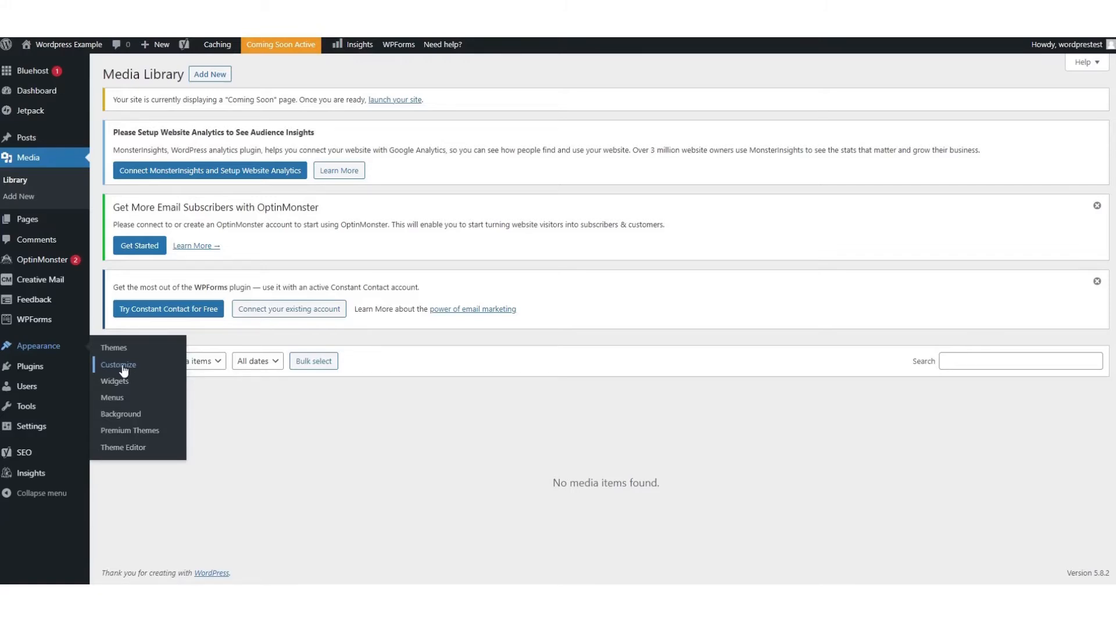
{"action": "mouse_move", "coordinate": [28, 374]}
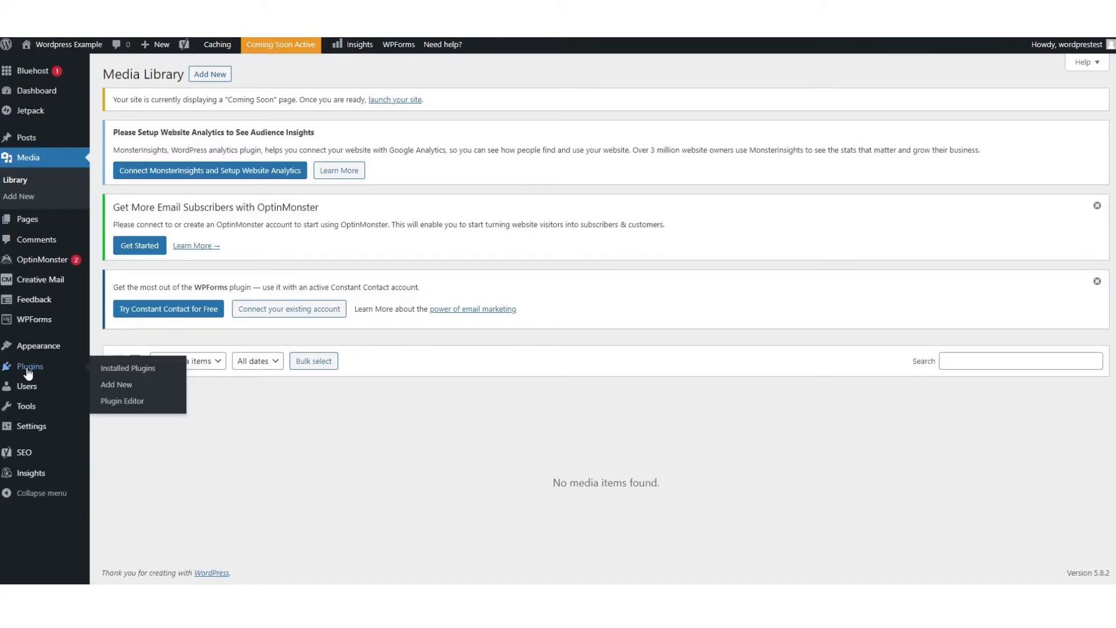
{"action": "left_click", "coordinate": [114, 370]}
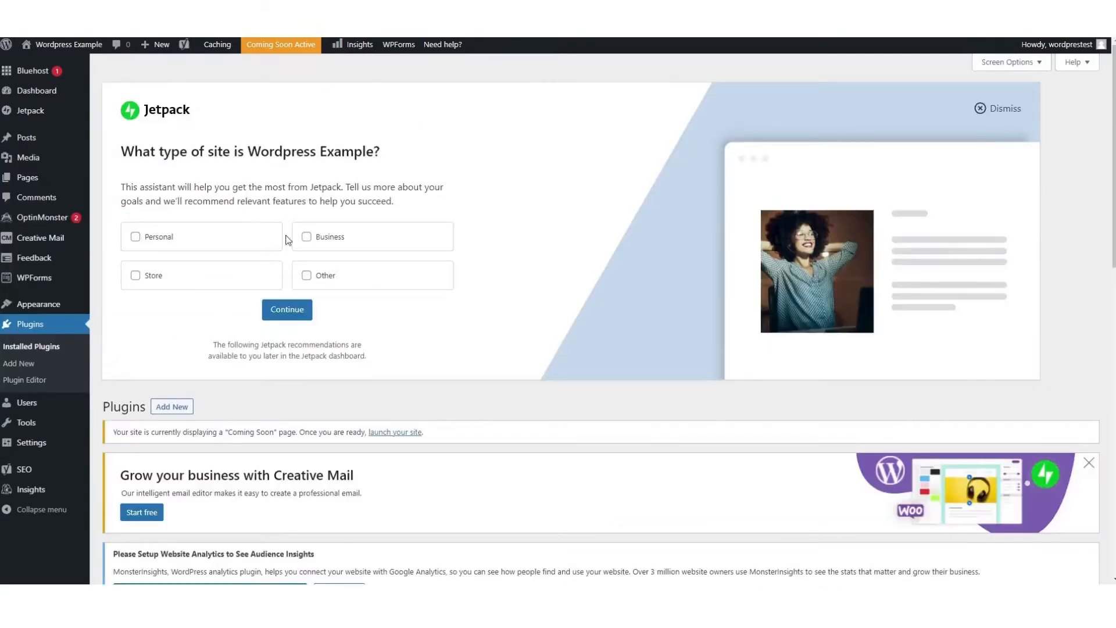
{"action": "scroll", "coordinate": [388, 182], "scroll_direction": "down", "scroll_amount": 9}
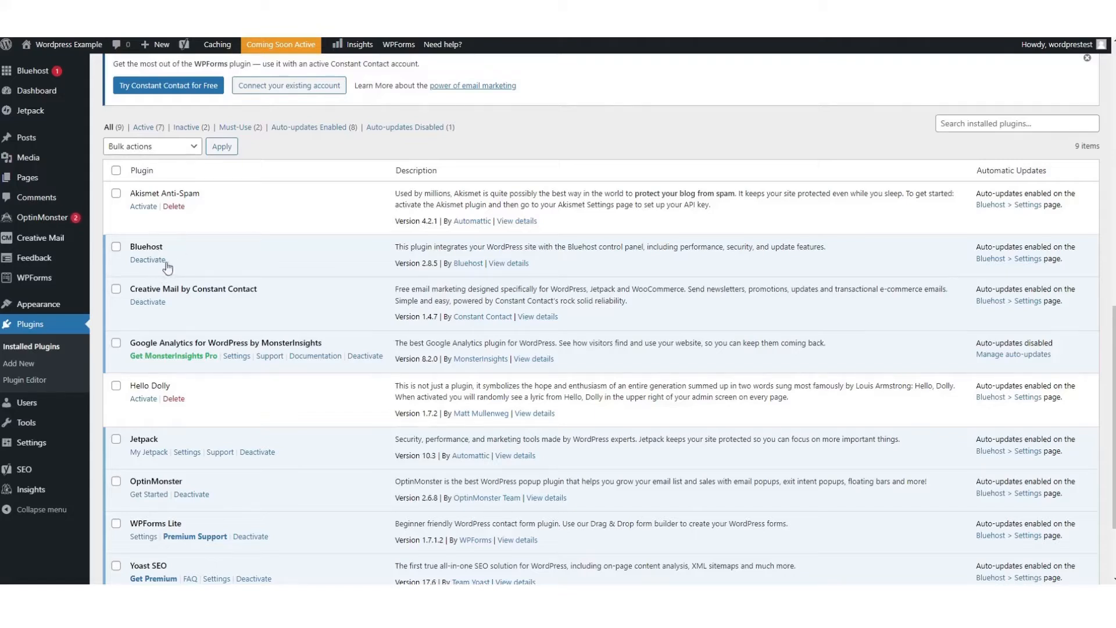
{"action": "mouse_move", "coordinate": [55, 407]}
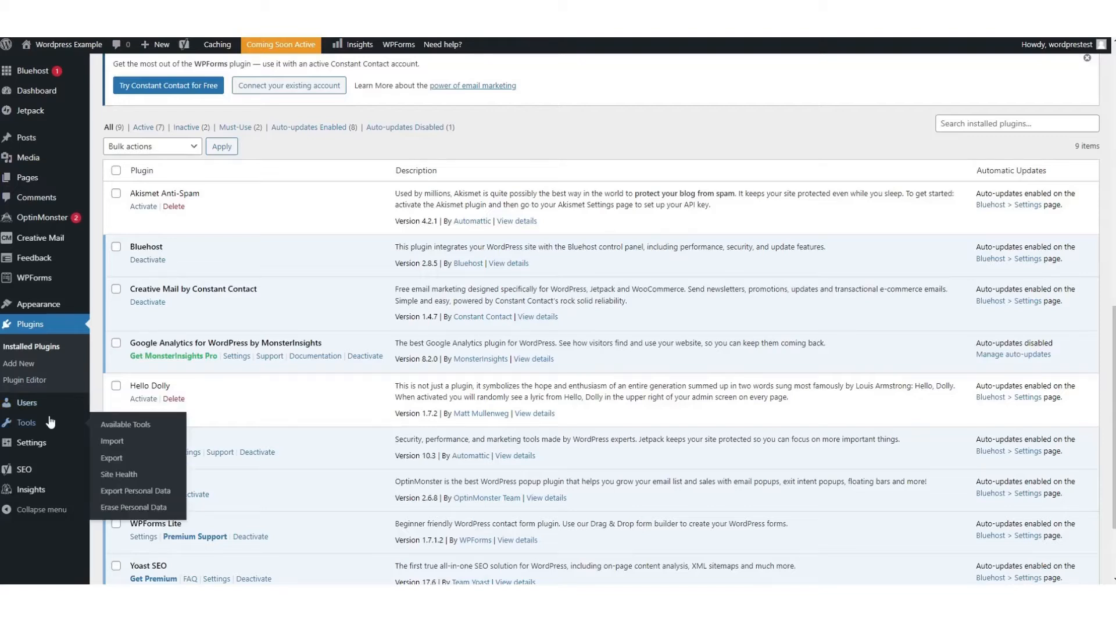
{"action": "mouse_move", "coordinate": [37, 449]}
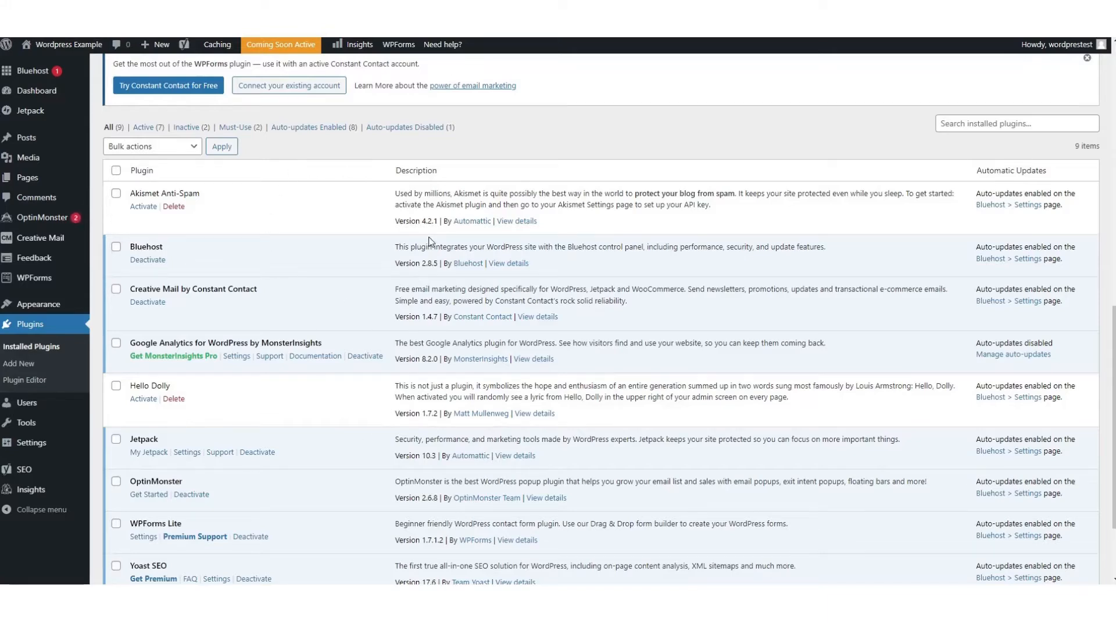
{"action": "scroll", "coordinate": [435, 256], "scroll_direction": "up", "scroll_amount": 3}
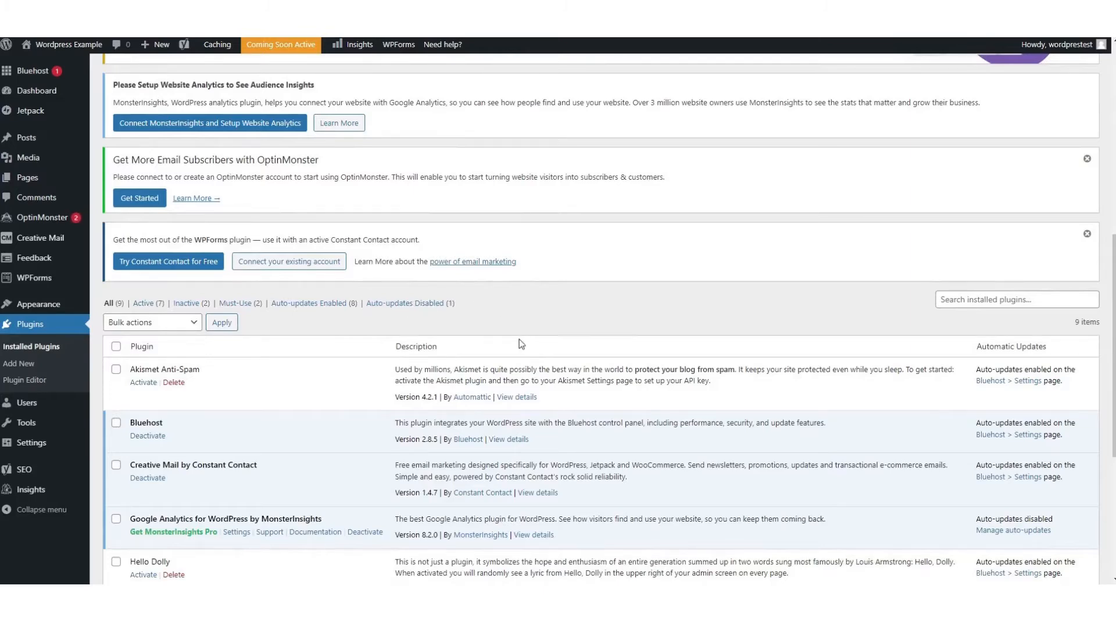
{"action": "scroll", "coordinate": [487, 440], "scroll_direction": "up", "scroll_amount": 2}
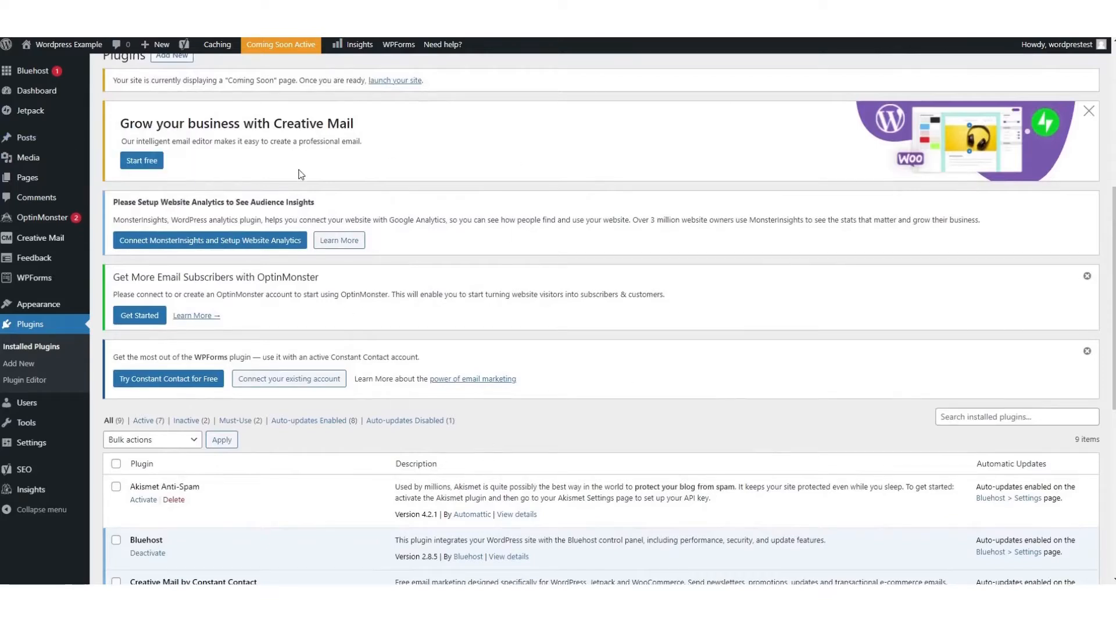
- Trash the "Hello world!" post and delete it permanently
{"action": "mouse_move", "coordinate": [55, 142]}
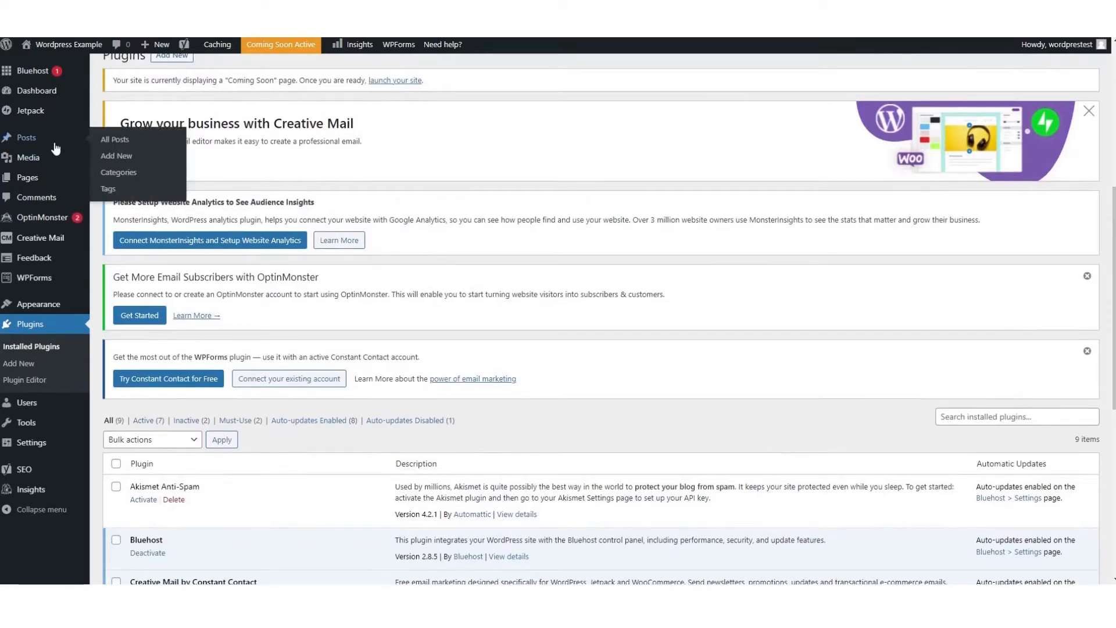
{"action": "left_click", "coordinate": [145, 147]}
{"action": "mouse_move", "coordinate": [259, 410]}
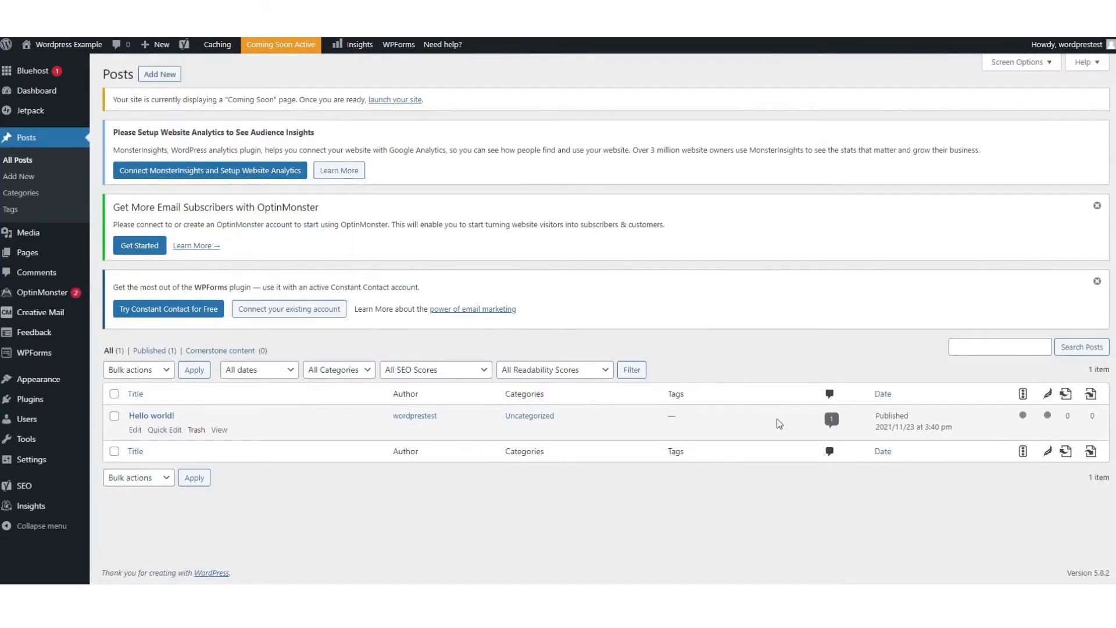
{"action": "left_click", "coordinate": [198, 431]}
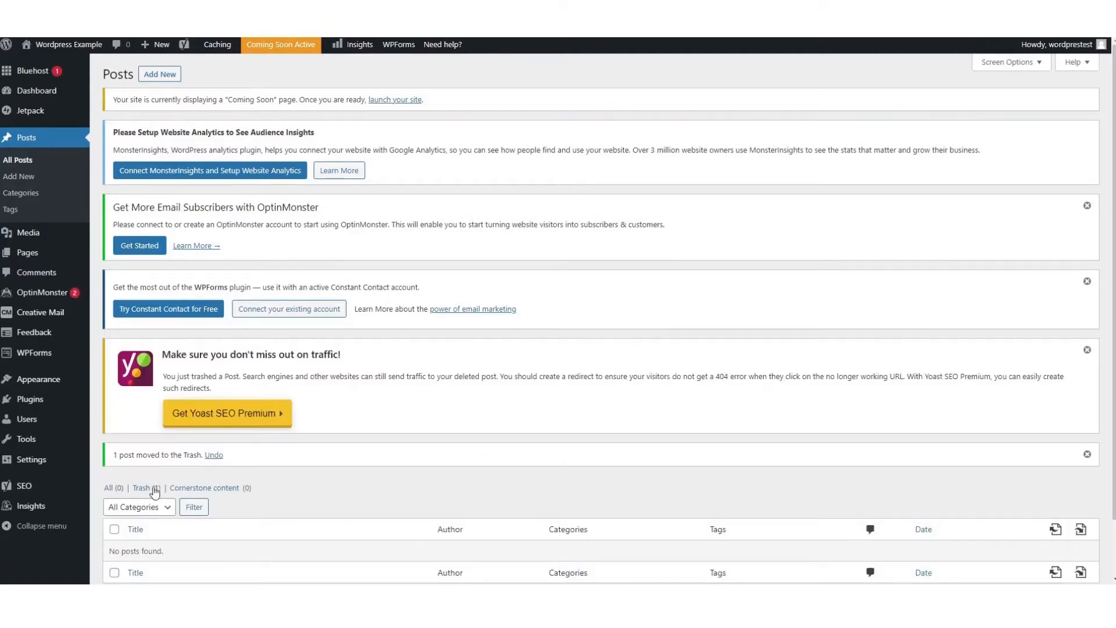
{"action": "left_click", "coordinate": [149, 490]}
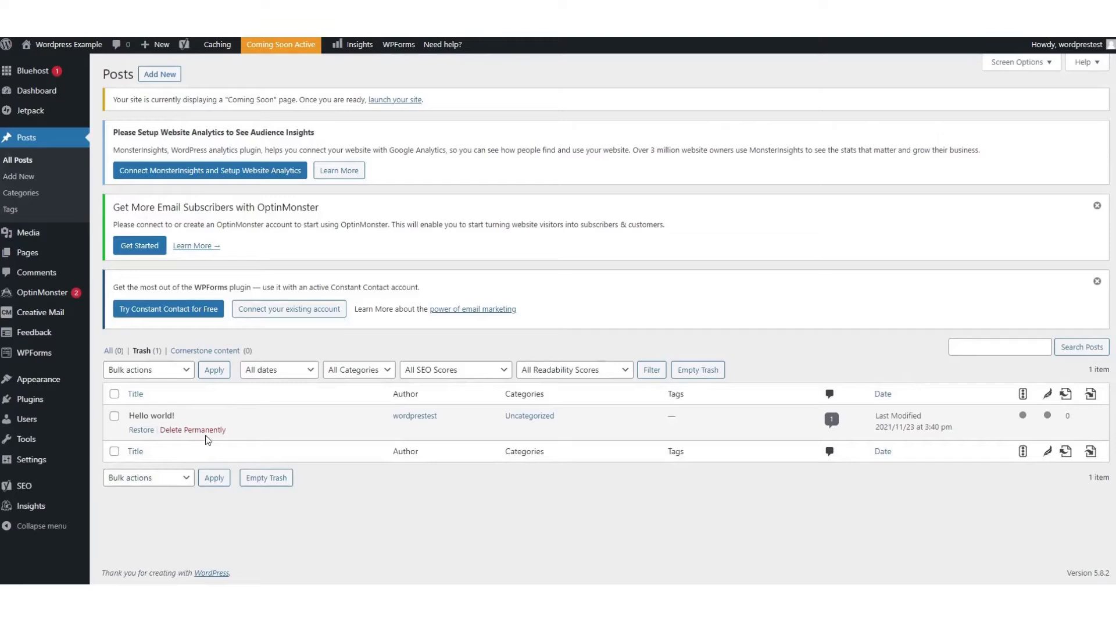
{"action": "left_click", "coordinate": [209, 430]}
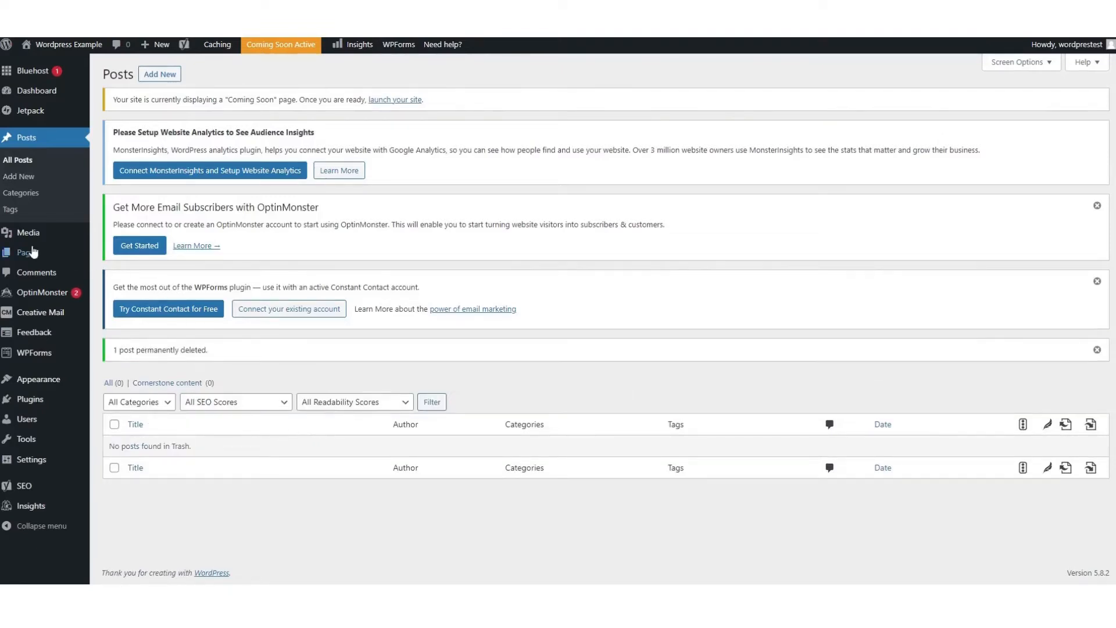
- Trash the Privacy Policy and Sample Page pages and delete both permanently
{"action": "mouse_move", "coordinate": [33, 253]}
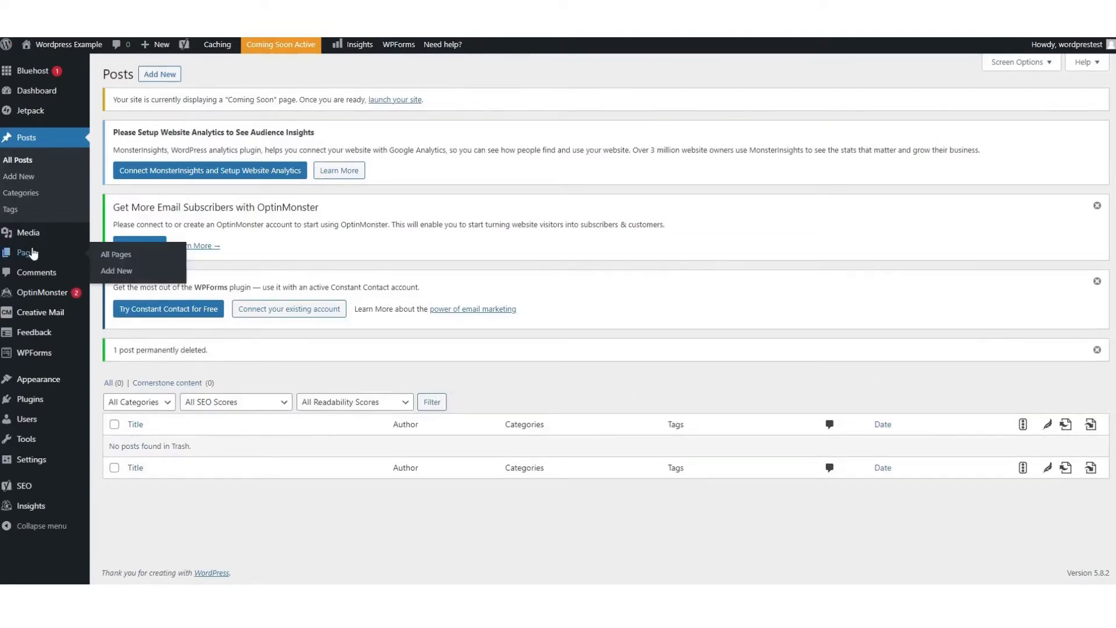
{"action": "left_click", "coordinate": [117, 256]}
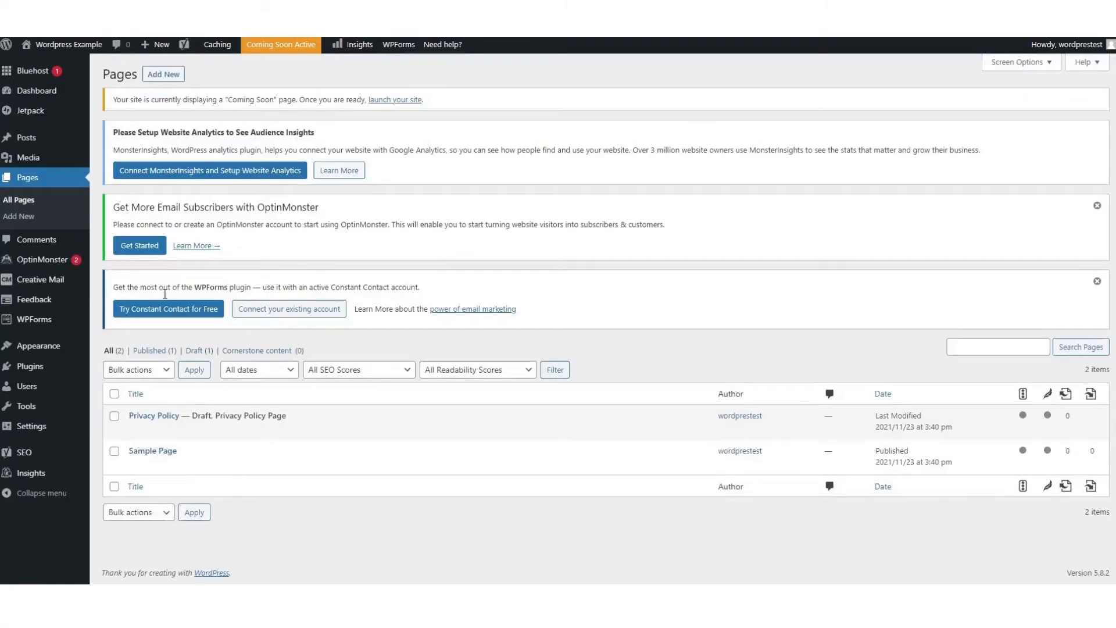
{"action": "left_click", "coordinate": [197, 430]}
{"action": "left_click", "coordinate": [200, 465]}
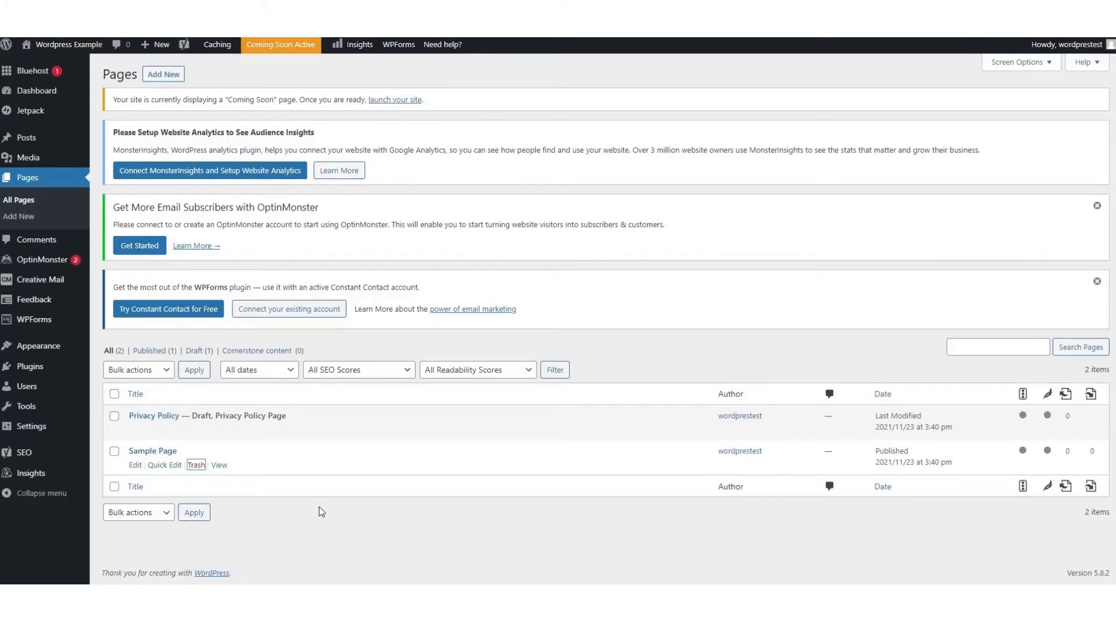
{"action": "left_click", "coordinate": [141, 488]}
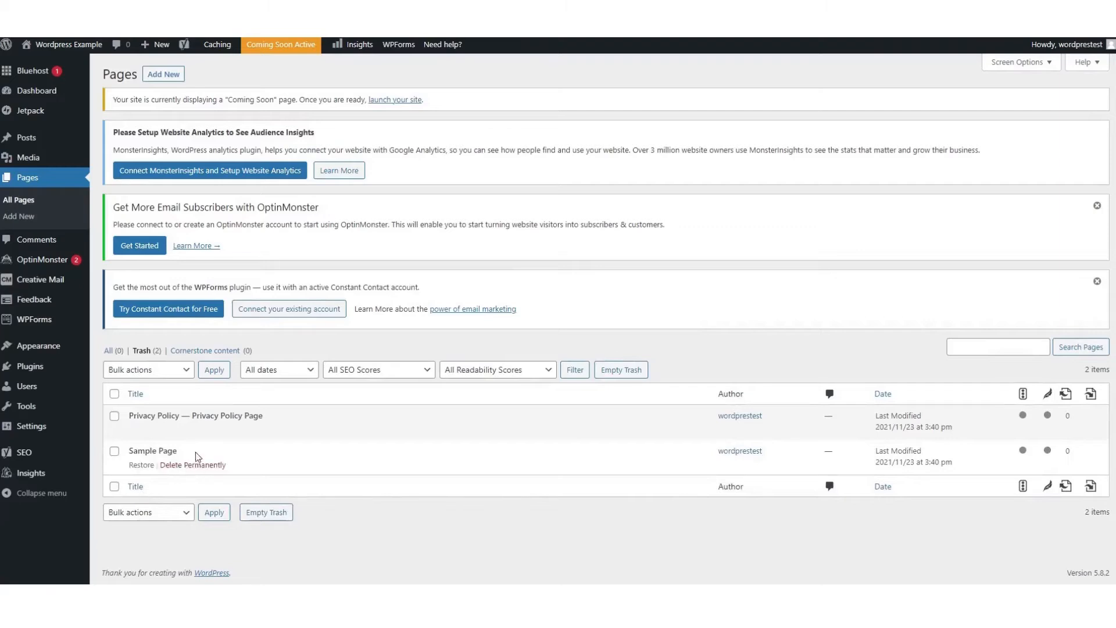
{"action": "left_click", "coordinate": [203, 465]}
{"action": "left_click", "coordinate": [212, 434]}
- Delete the inactive Akismet Anti-Spam and Hello Dolly plugins from the installed plugins
{"action": "mouse_move", "coordinate": [39, 371]}
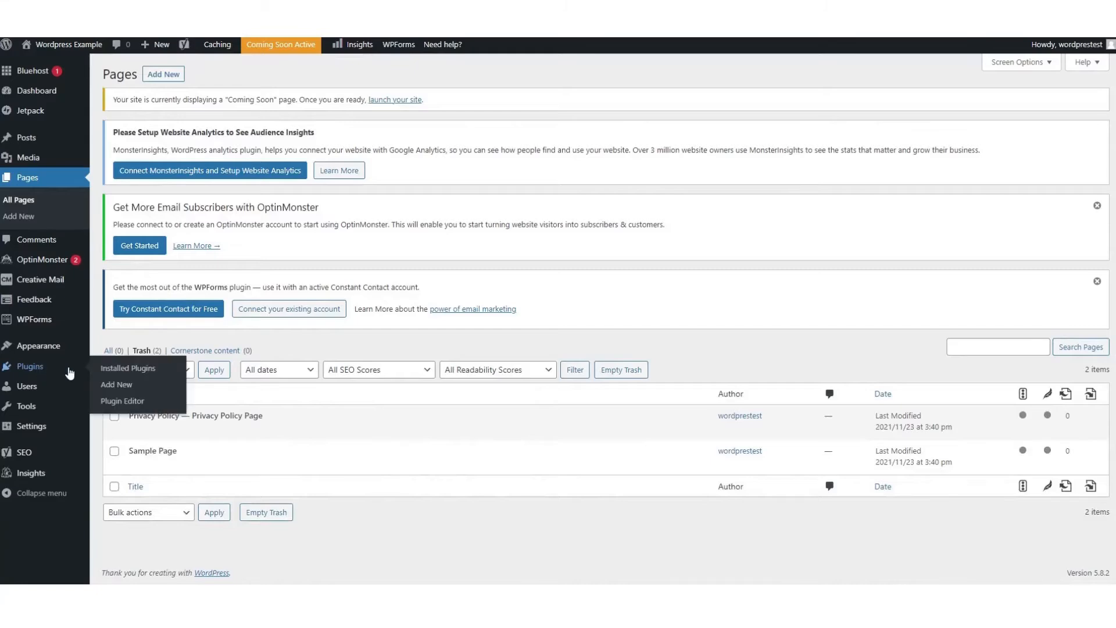
{"action": "left_click", "coordinate": [128, 373]}
{"action": "scroll", "coordinate": [414, 180], "scroll_direction": "down", "scroll_amount": 3}
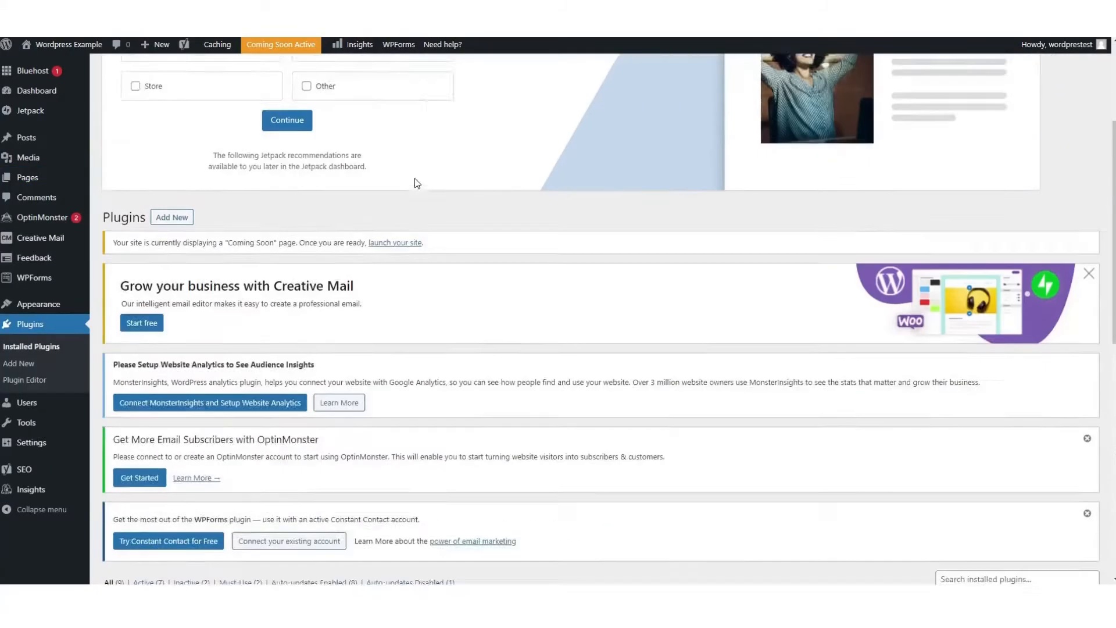
{"action": "scroll", "coordinate": [414, 180], "scroll_direction": "down", "scroll_amount": 9}
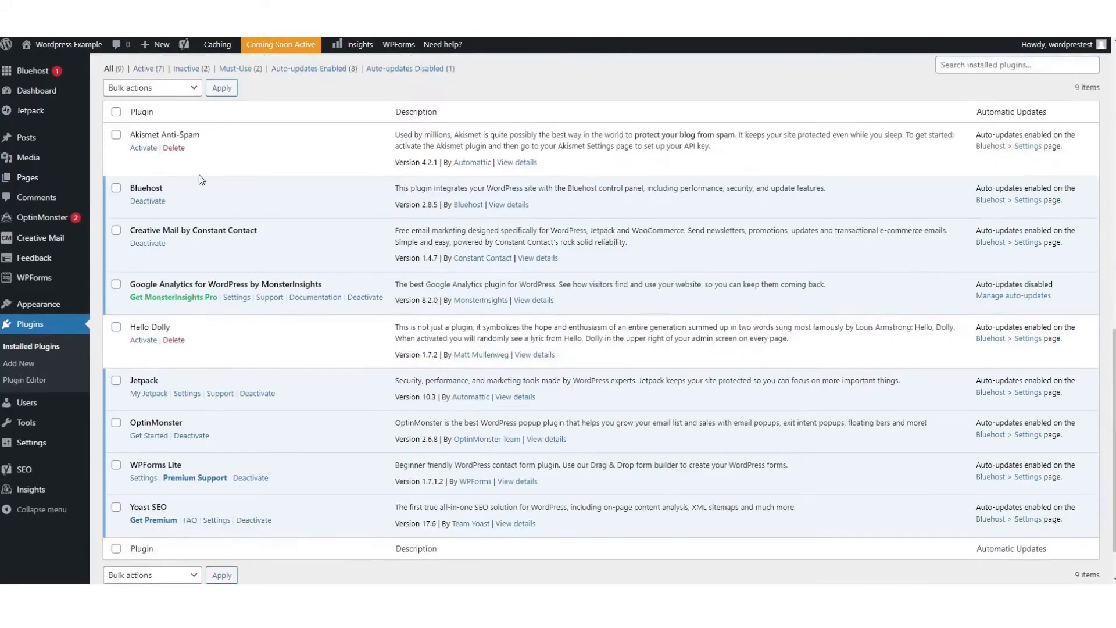
{"action": "left_click", "coordinate": [173, 149]}
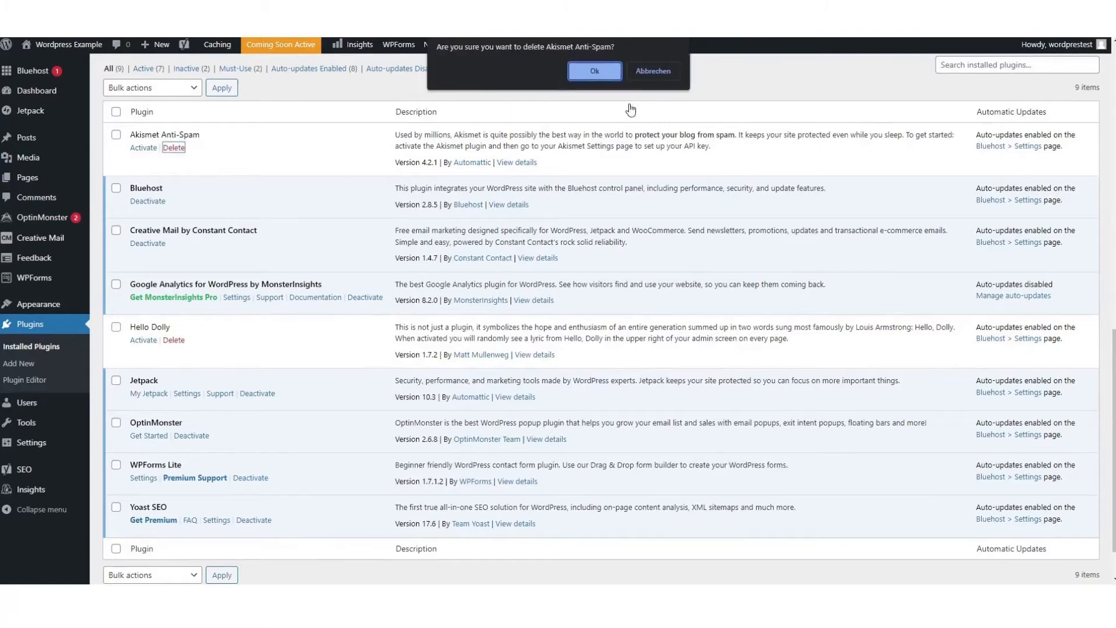
{"action": "left_click", "coordinate": [614, 81]}
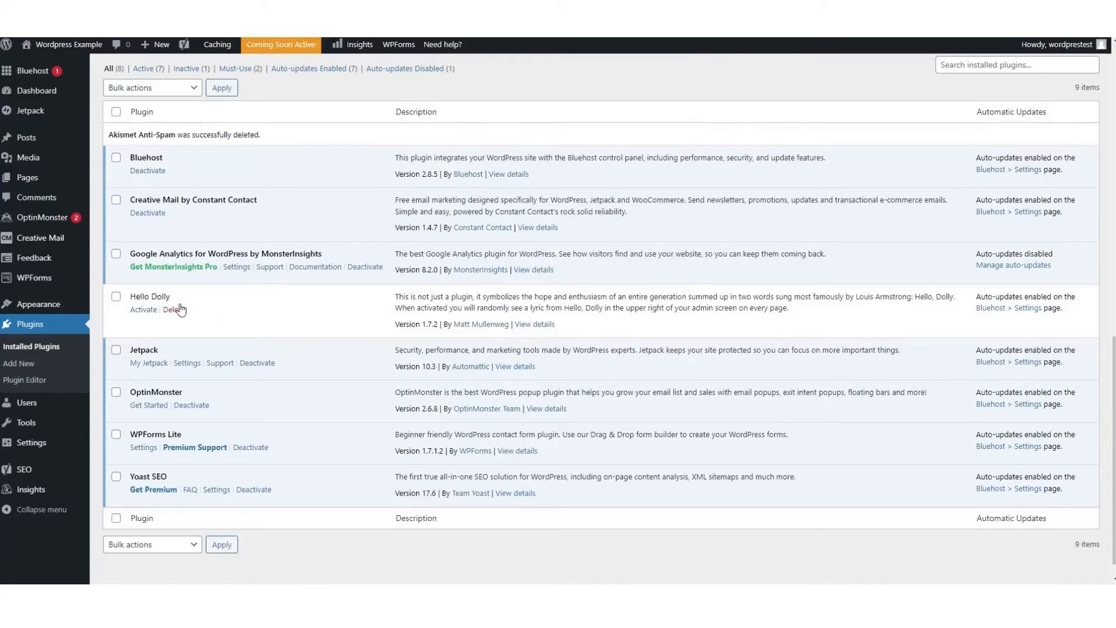
{"action": "left_click", "coordinate": [175, 309]}
{"action": "left_click", "coordinate": [576, 71]}
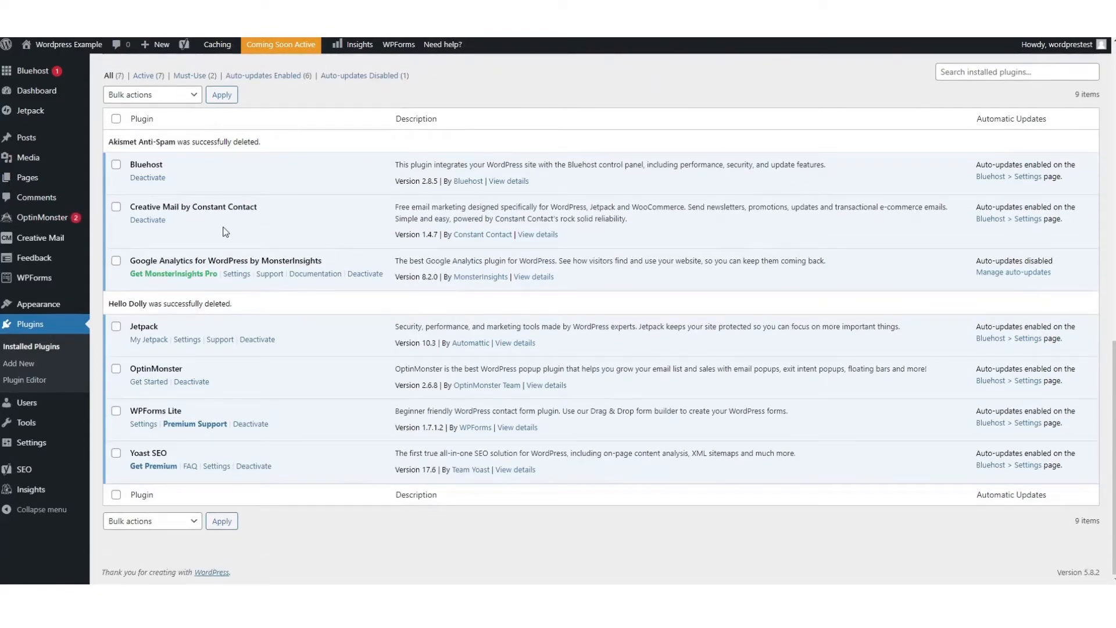
- Deactivate the Creative Mail by Constant Contact plugin, submitting the feedback form without a reason, and delete the plugin
{"action": "left_click", "coordinate": [149, 221]}
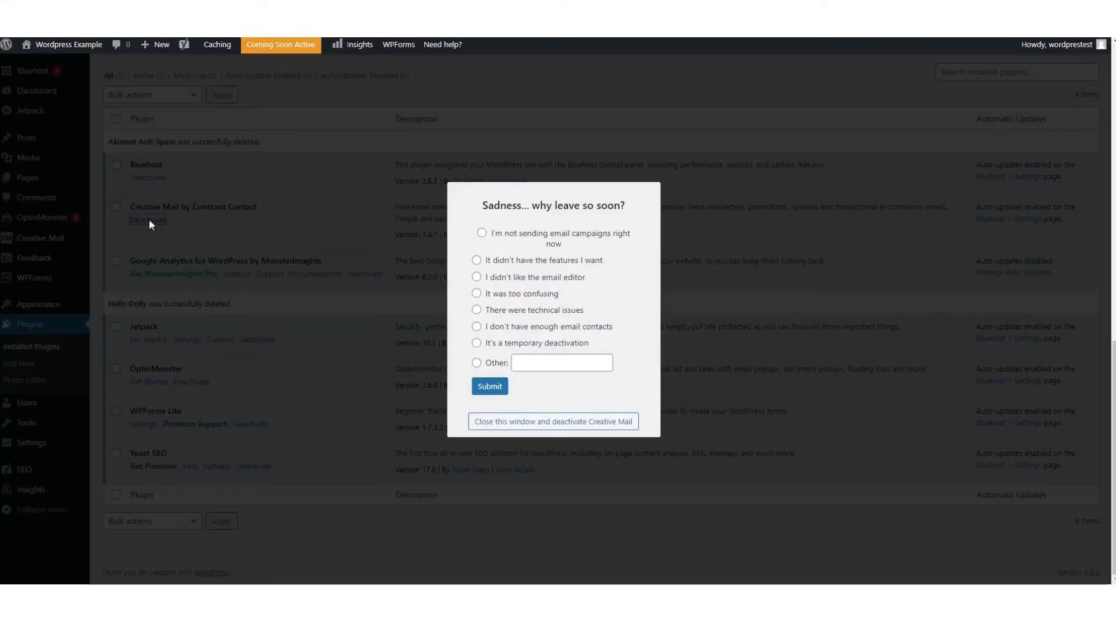
{"action": "left_click", "coordinate": [488, 387]}
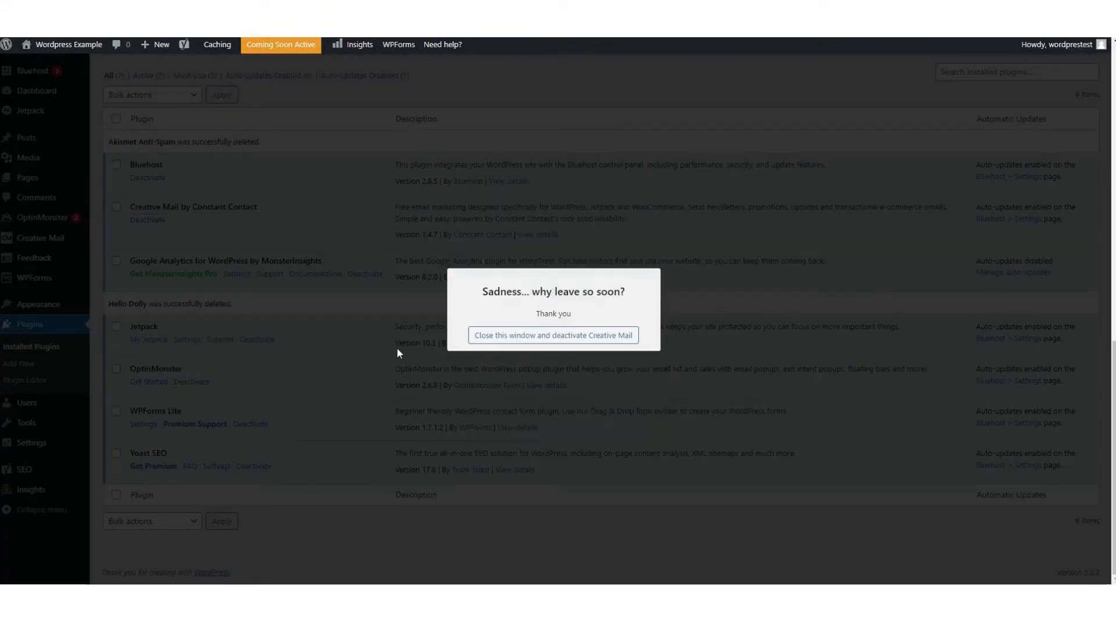
{"action": "left_click", "coordinate": [520, 335]}
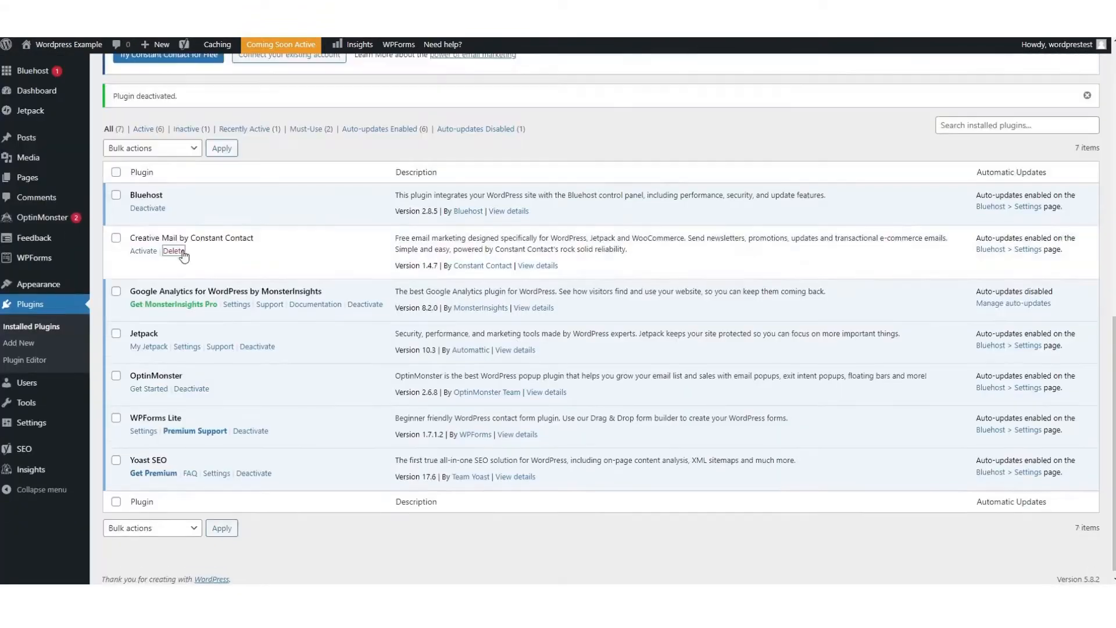
{"action": "left_click", "coordinate": [179, 250]}
{"action": "left_click", "coordinate": [602, 82]}
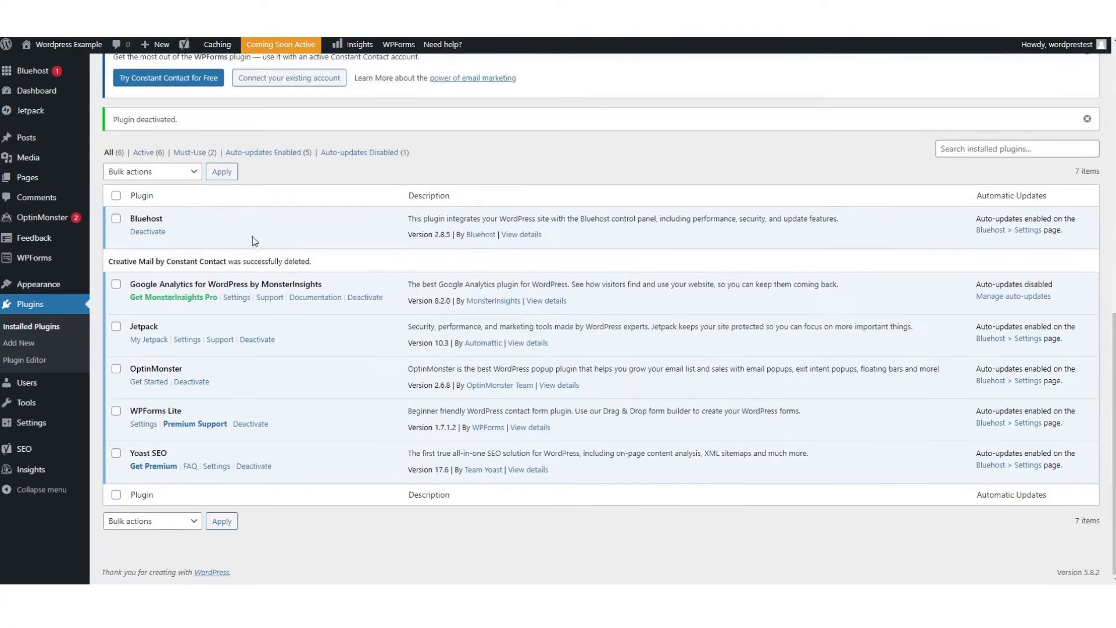
- Deactivate and delete the MonsterInsights, Jetpack, OptinMonster, WPForms Lite and Yoast SEO plugins, keeping only Bluehost
{"action": "left_click", "coordinate": [257, 339]}
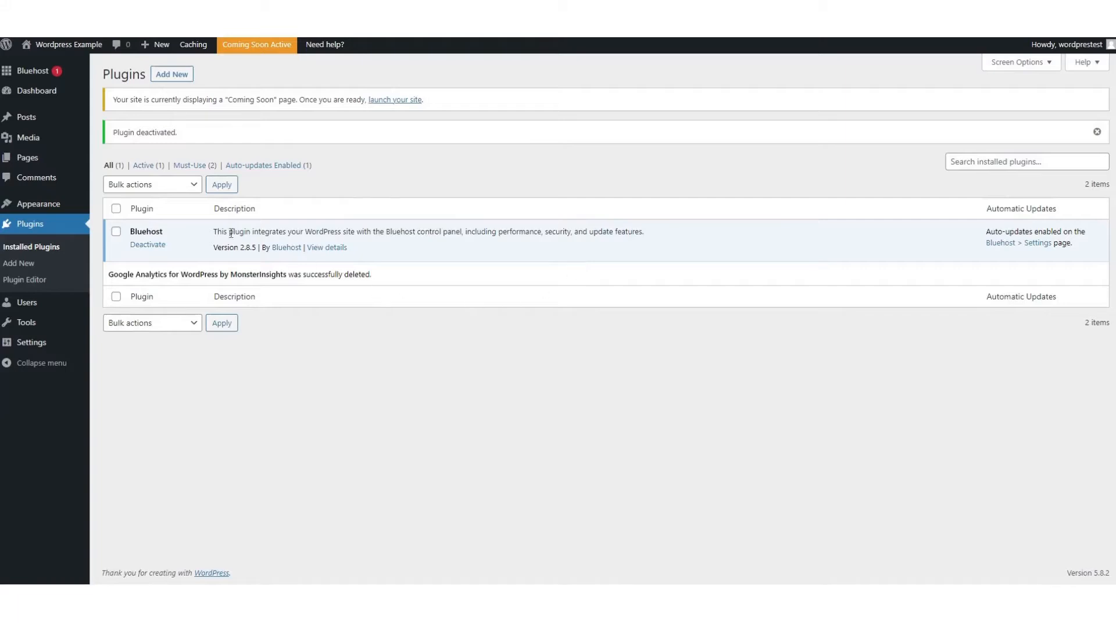
- Delete the inactive Sinatra theme from the installed themes and confirm the deletion
{"action": "mouse_move", "coordinate": [50, 204]}
{"action": "left_click", "coordinate": [120, 206]}
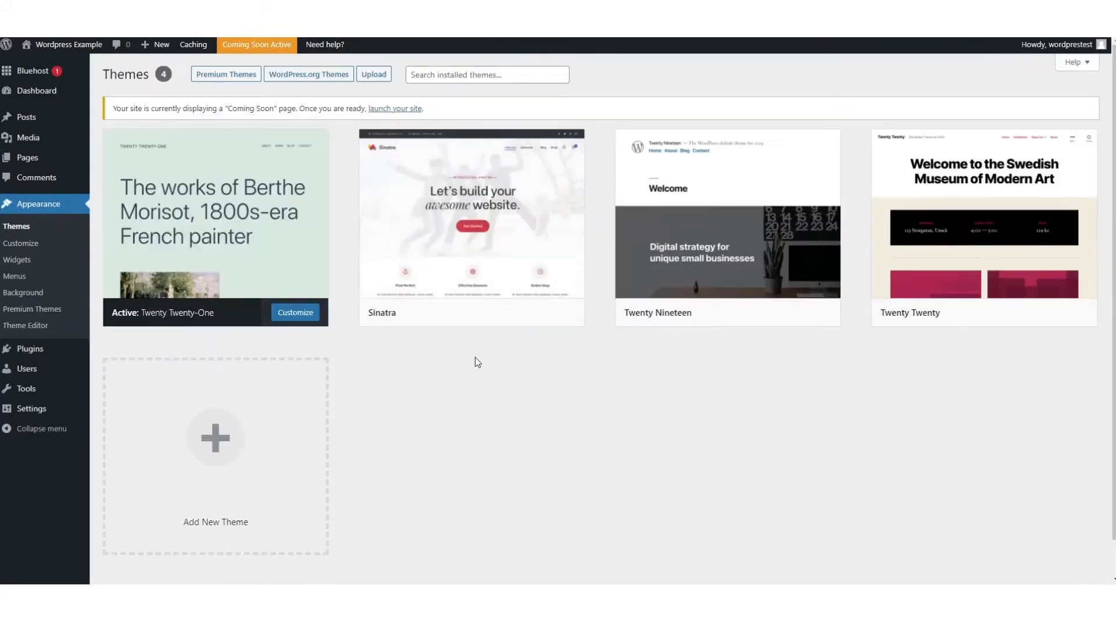
{"action": "left_click", "coordinate": [472, 215]}
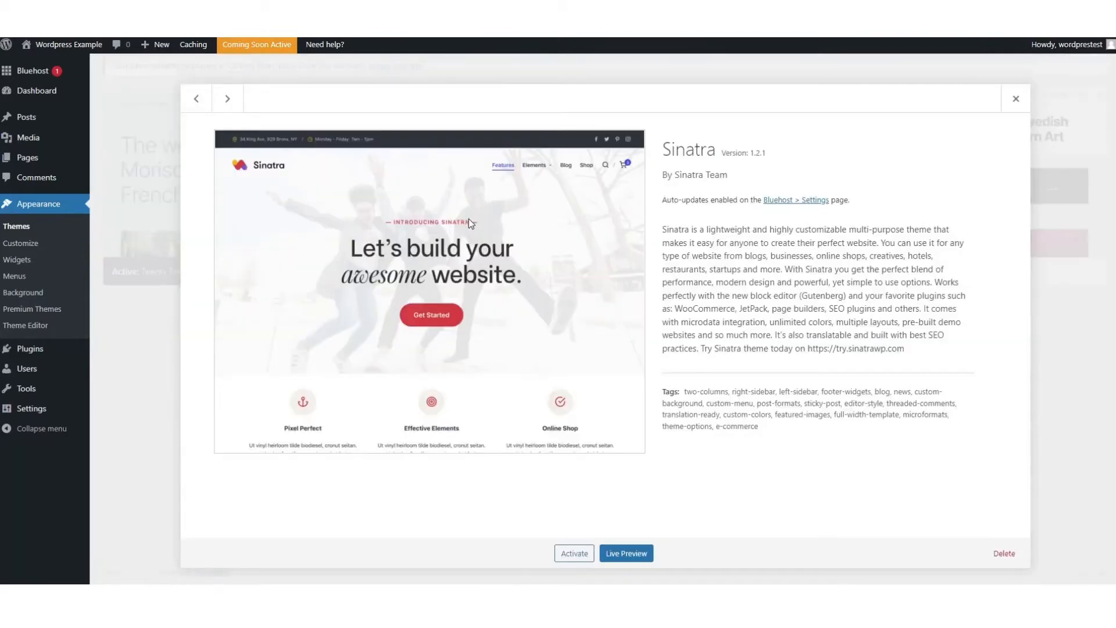
{"action": "left_click", "coordinate": [1003, 552]}
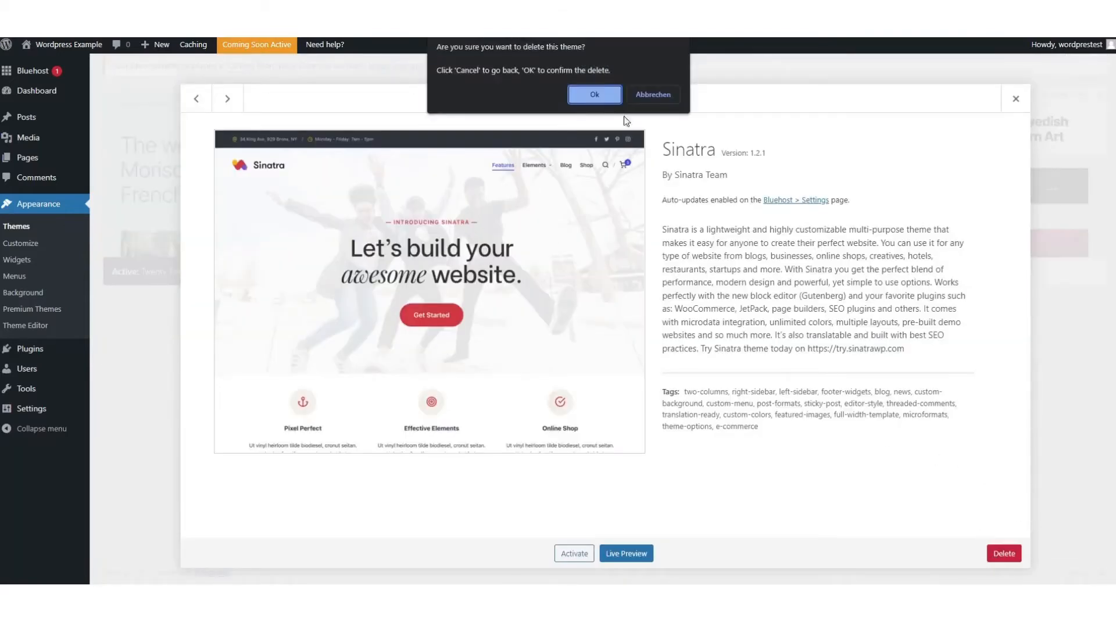
{"action": "left_click", "coordinate": [595, 87]}
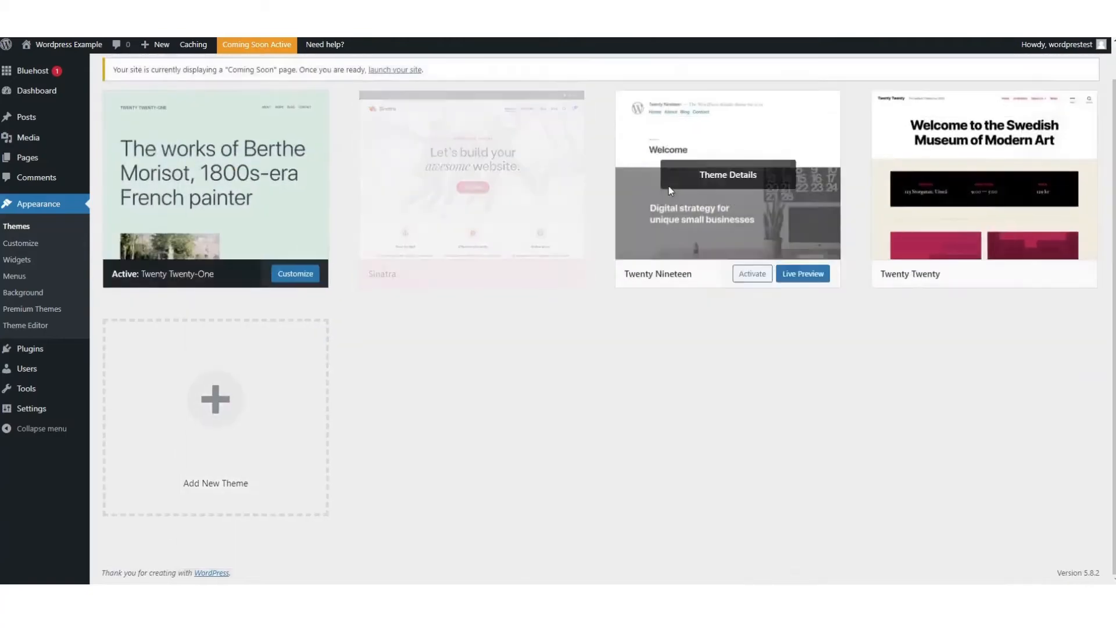
- Delete the Twenty Nineteen and Twenty Twenty themes, leaving only the active Twenty Twenty-One theme
{"action": "left_click", "coordinate": [476, 217]}
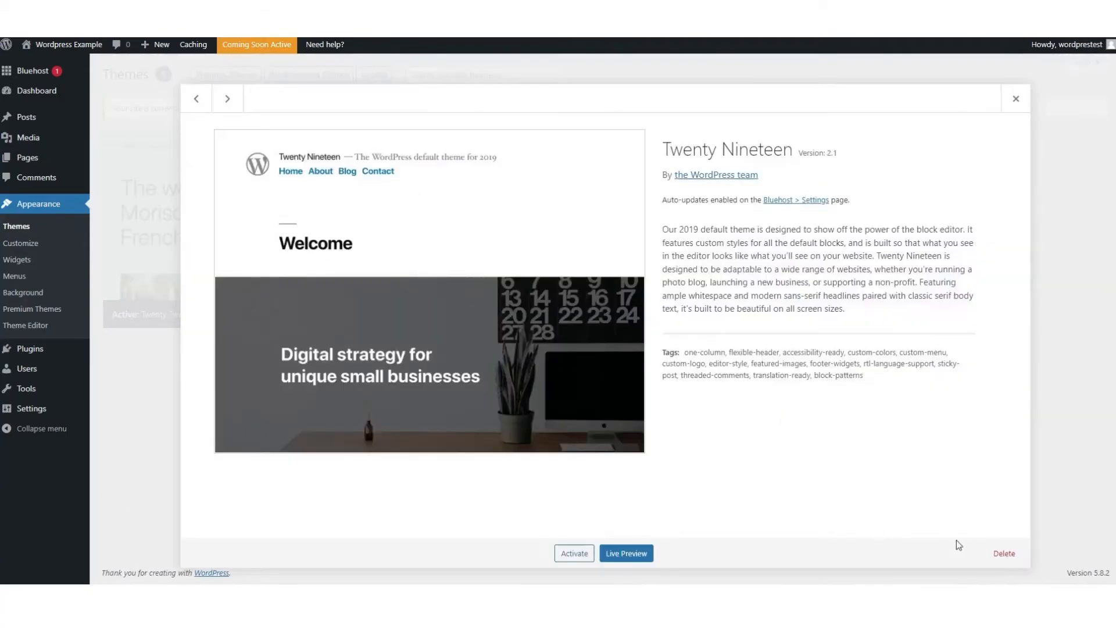
{"action": "left_click", "coordinate": [1003, 552]}
{"action": "left_click", "coordinate": [600, 95]}
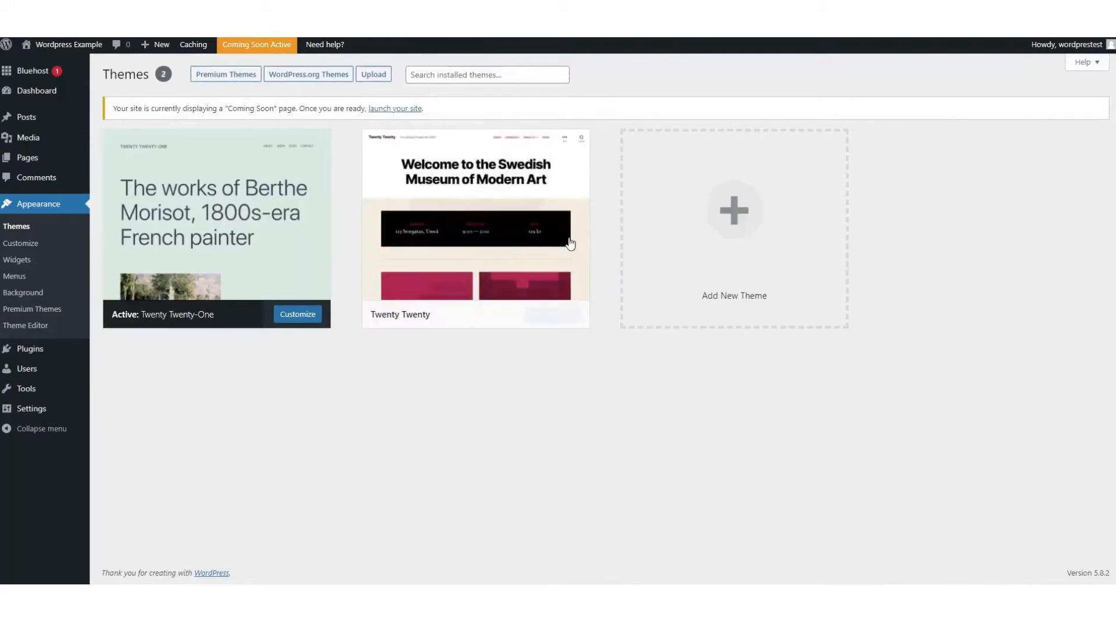
{"action": "left_click", "coordinate": [481, 226]}
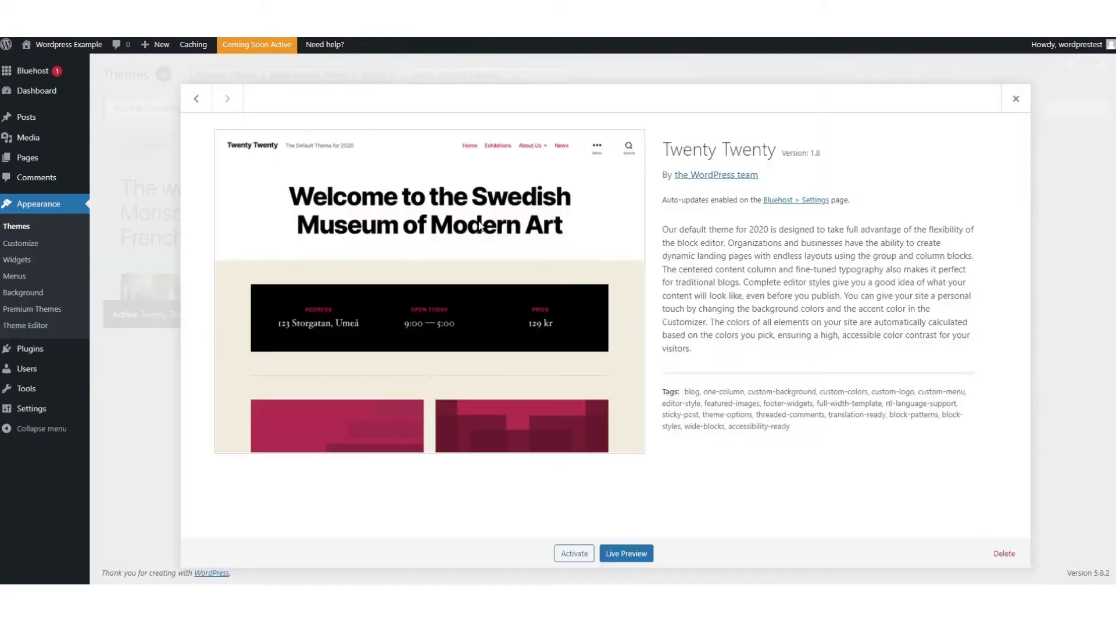
{"action": "left_click", "coordinate": [999, 554]}
{"action": "left_click", "coordinate": [603, 97]}
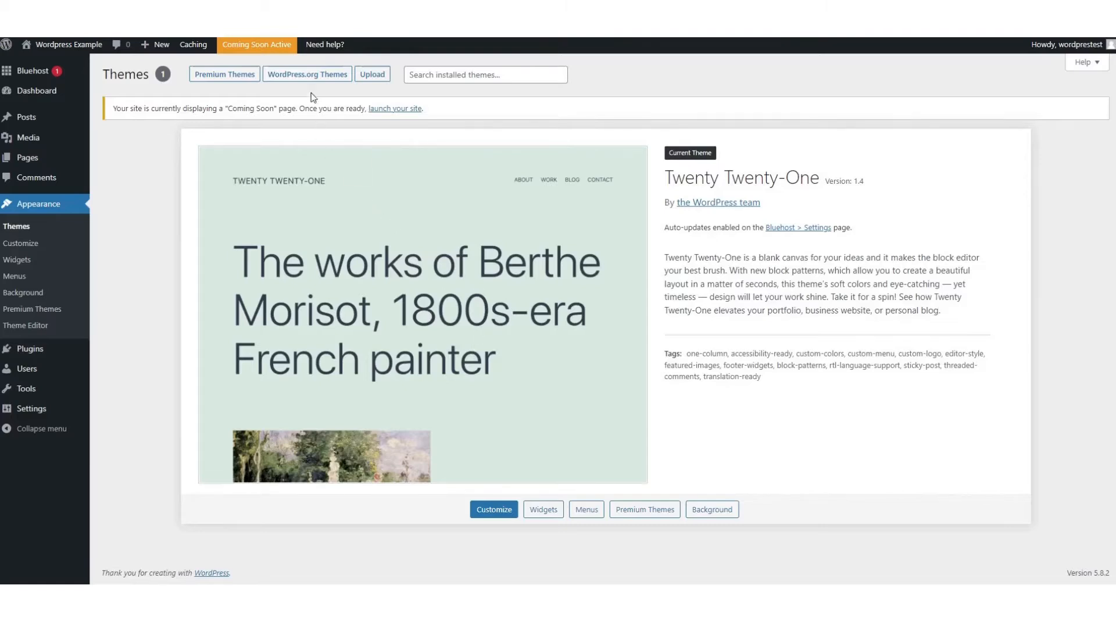
- Search the WordPress.org themes for "astra", then install and activate the Astra theme by Brainstorm Force
{"action": "left_click", "coordinate": [312, 78]}
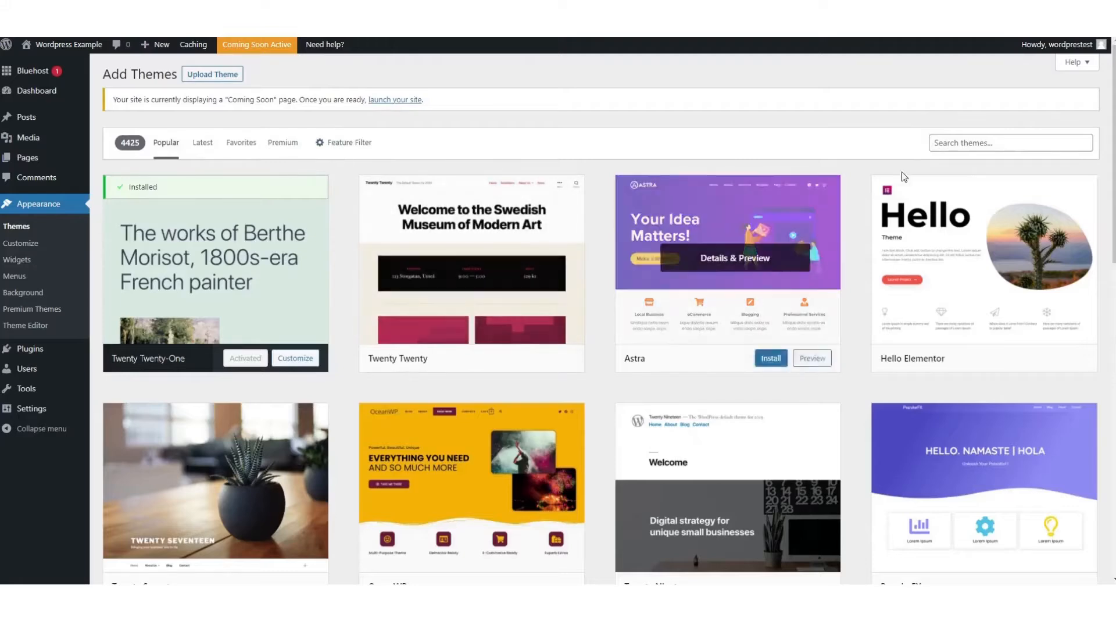
{"action": "left_click", "coordinate": [1002, 146]}
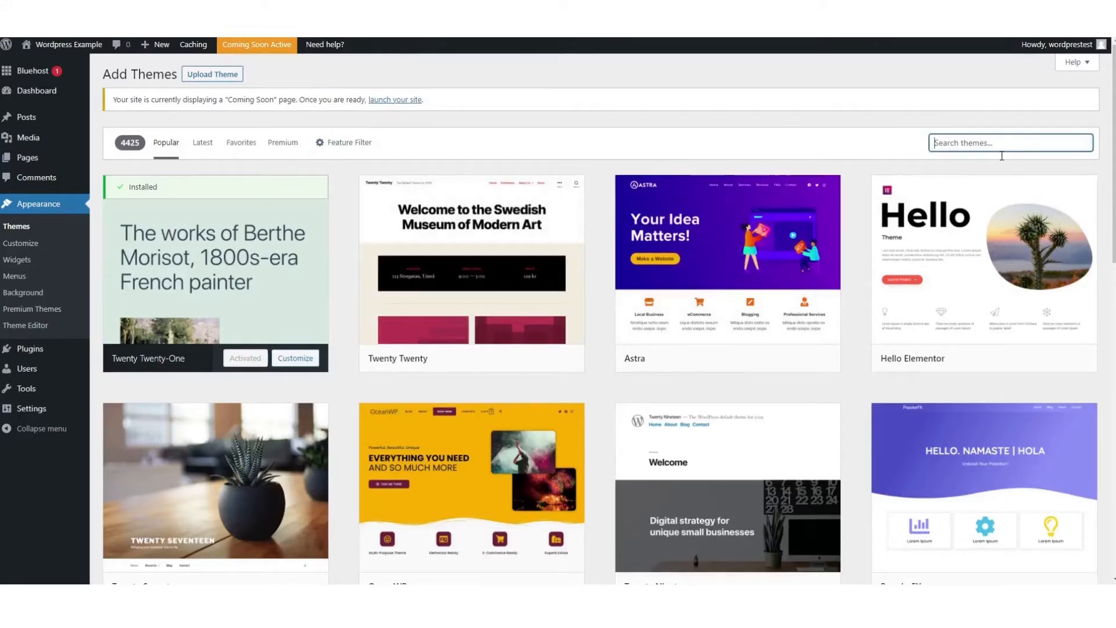
{"action": "type", "text": "astra"}
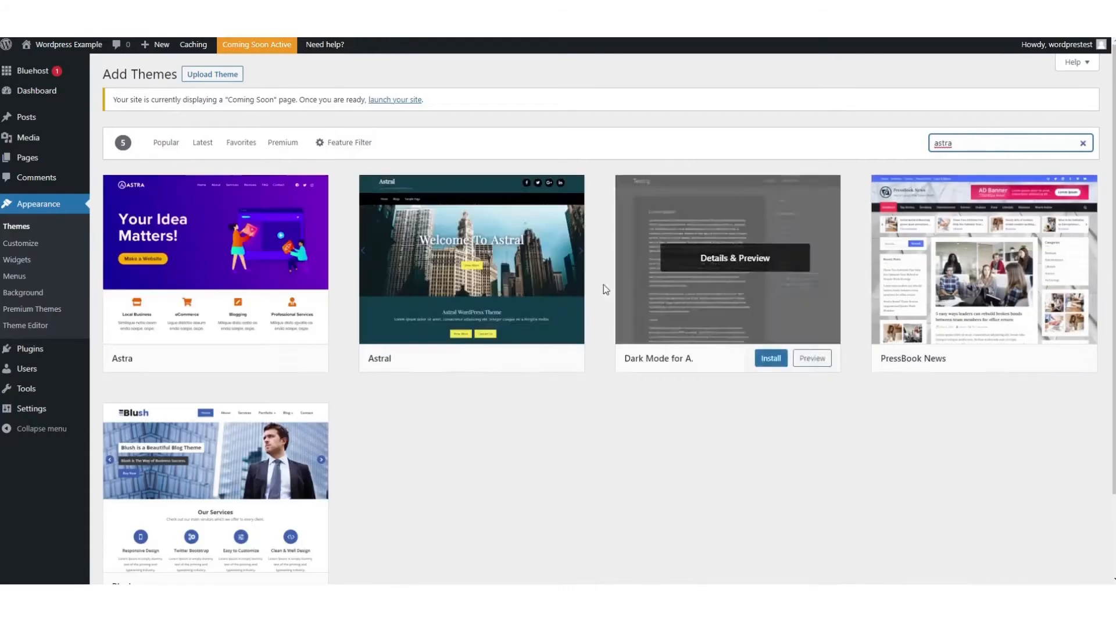
{"action": "mouse_move", "coordinate": [219, 260]}
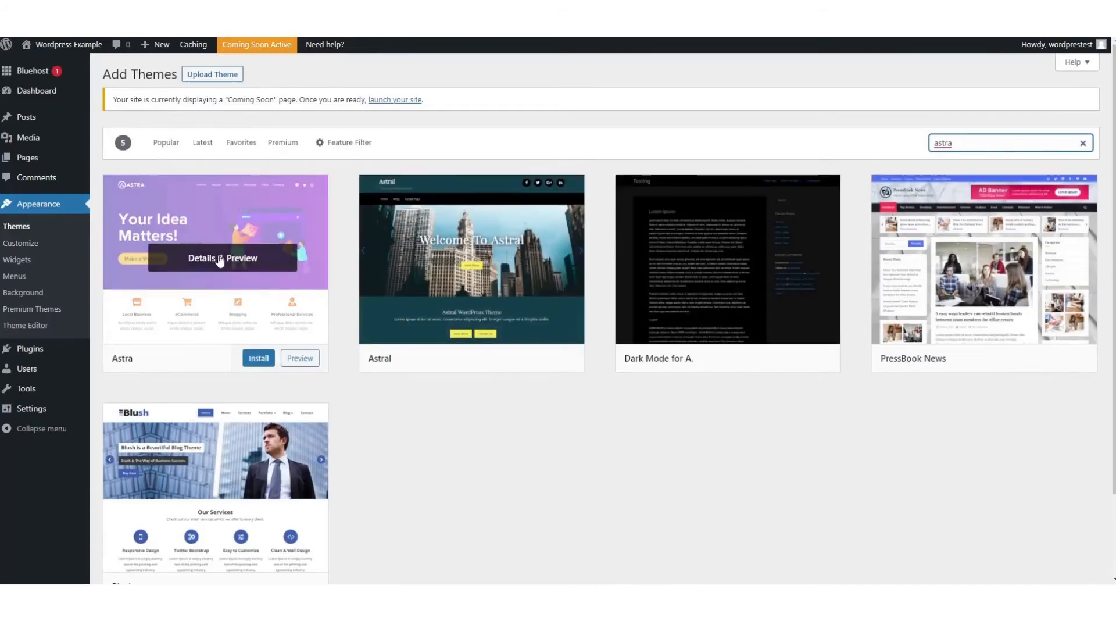
{"action": "left_click", "coordinate": [220, 260]}
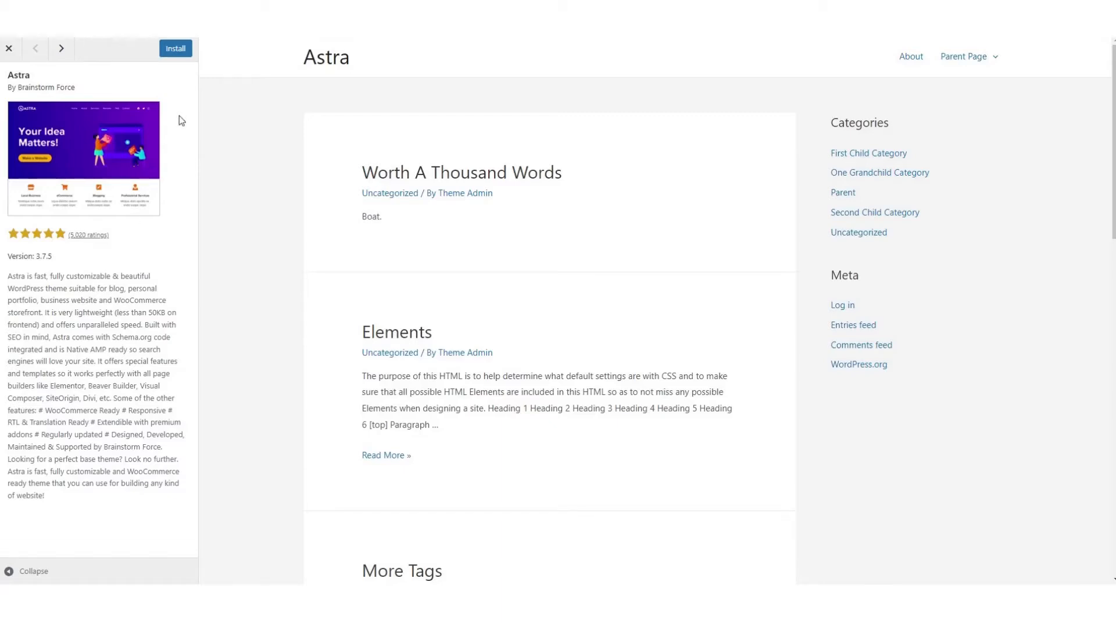
{"action": "left_click", "coordinate": [184, 56]}
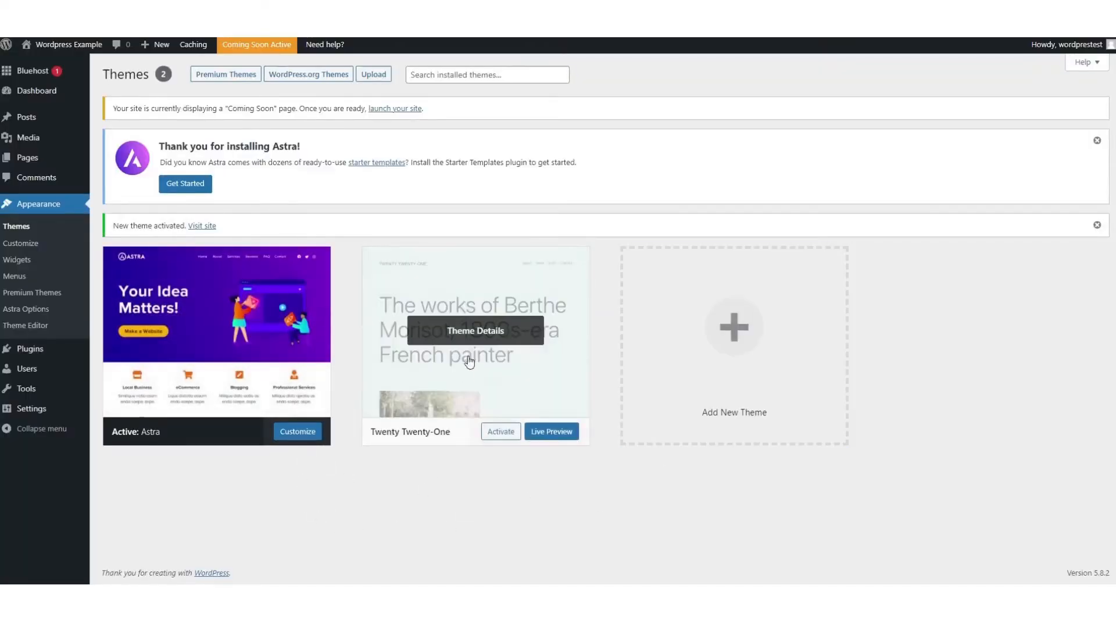
- Delete the inactive Twenty Twenty-One theme so that only Astra stays installed
{"action": "left_click", "coordinate": [473, 334]}
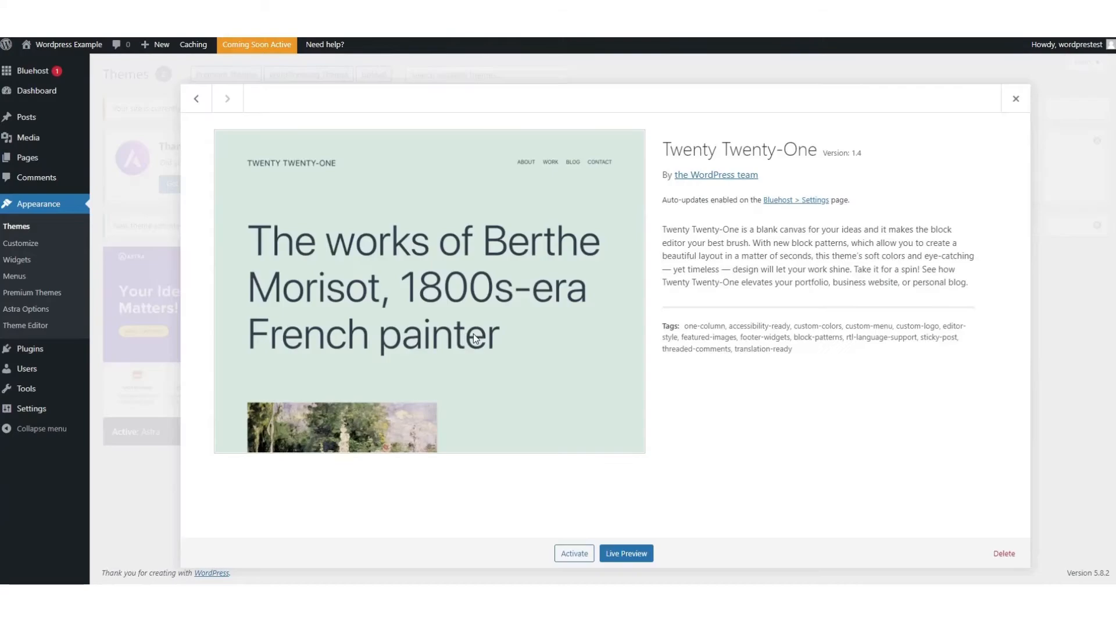
{"action": "left_click", "coordinate": [1004, 553]}
{"action": "left_click", "coordinate": [594, 94]}
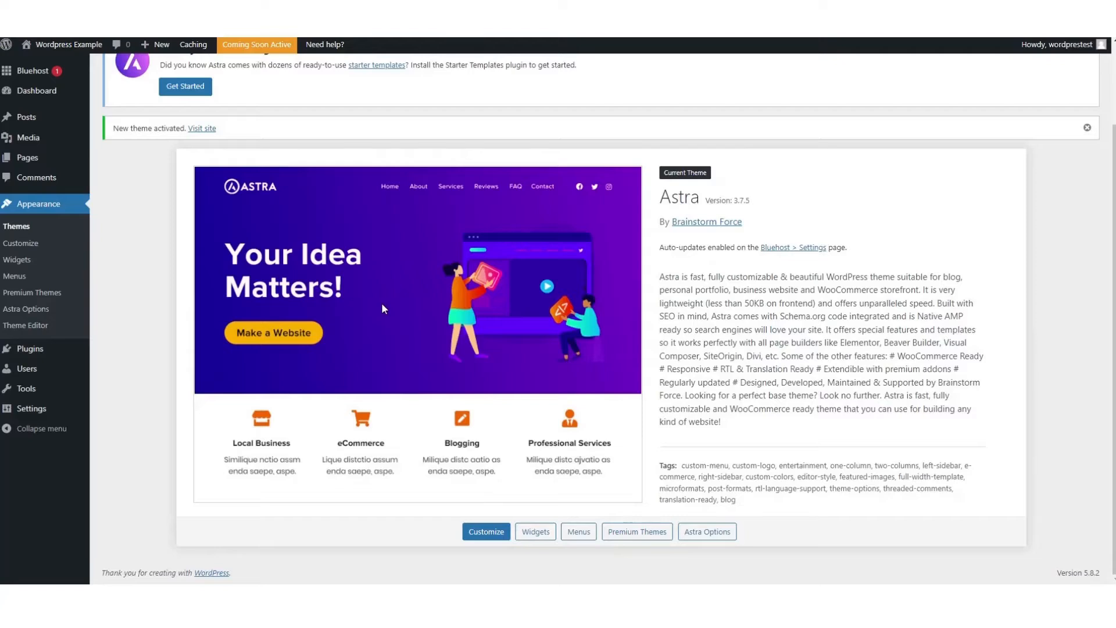
- Set the site's permalink structure to Post name and save the changes
{"action": "mouse_move", "coordinate": [51, 412]}
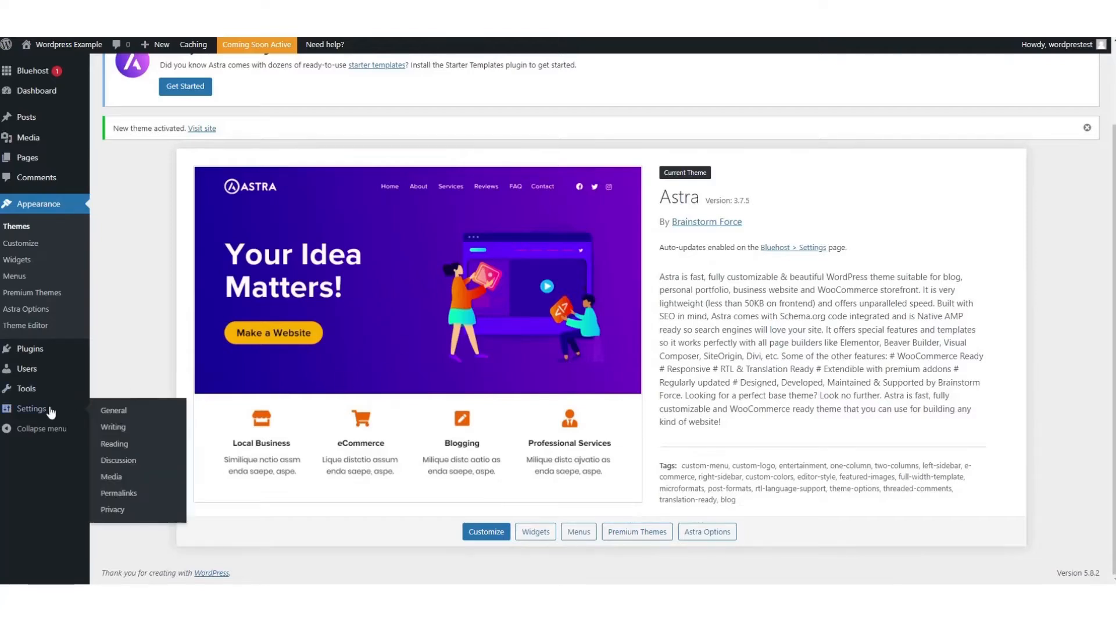
{"action": "left_click", "coordinate": [131, 493]}
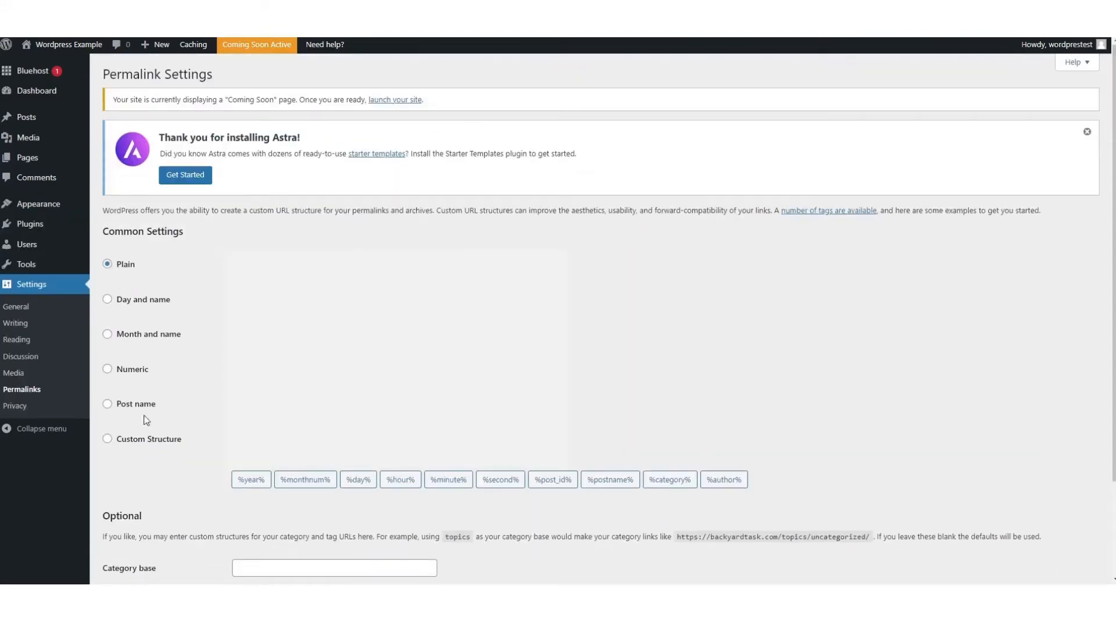
{"action": "left_click", "coordinate": [108, 403]}
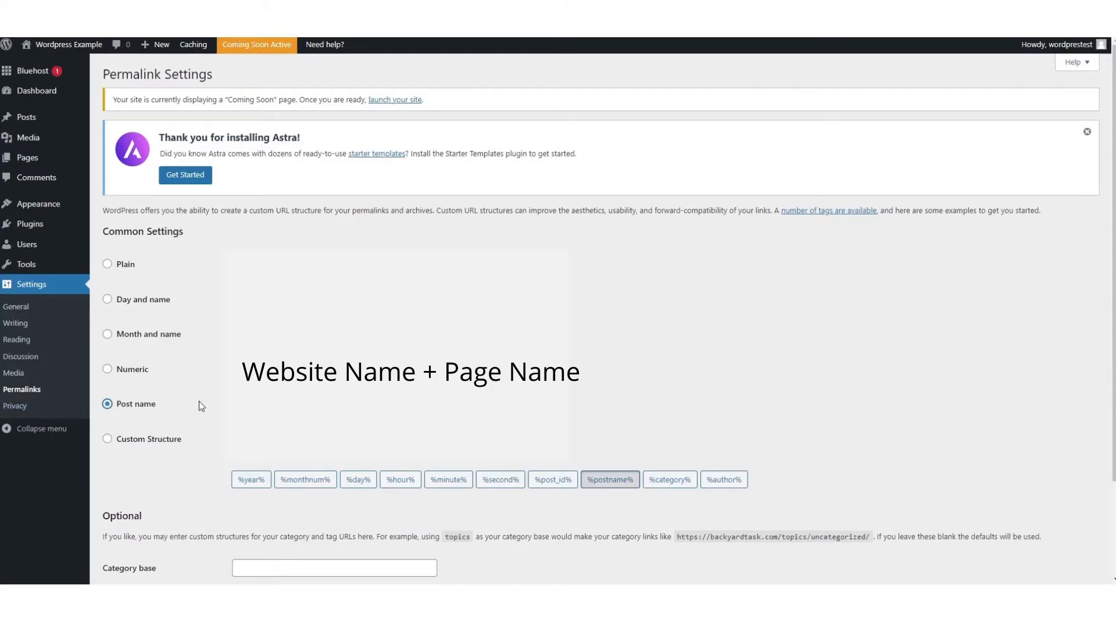
{"action": "scroll", "coordinate": [455, 467], "scroll_direction": "down", "scroll_amount": 2}
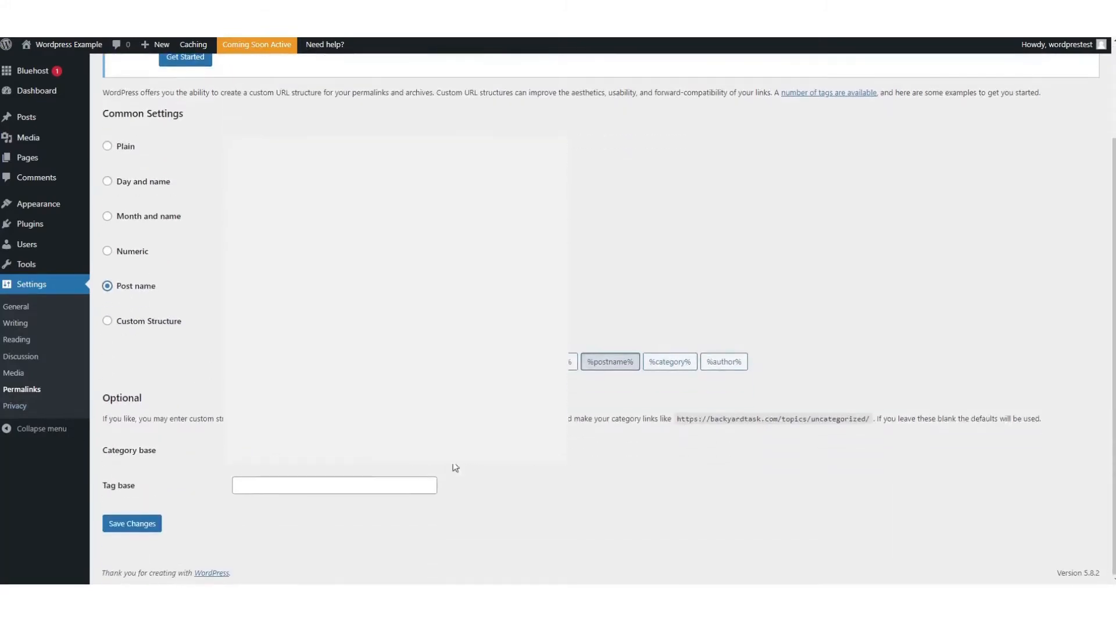
{"action": "left_click", "coordinate": [148, 524]}
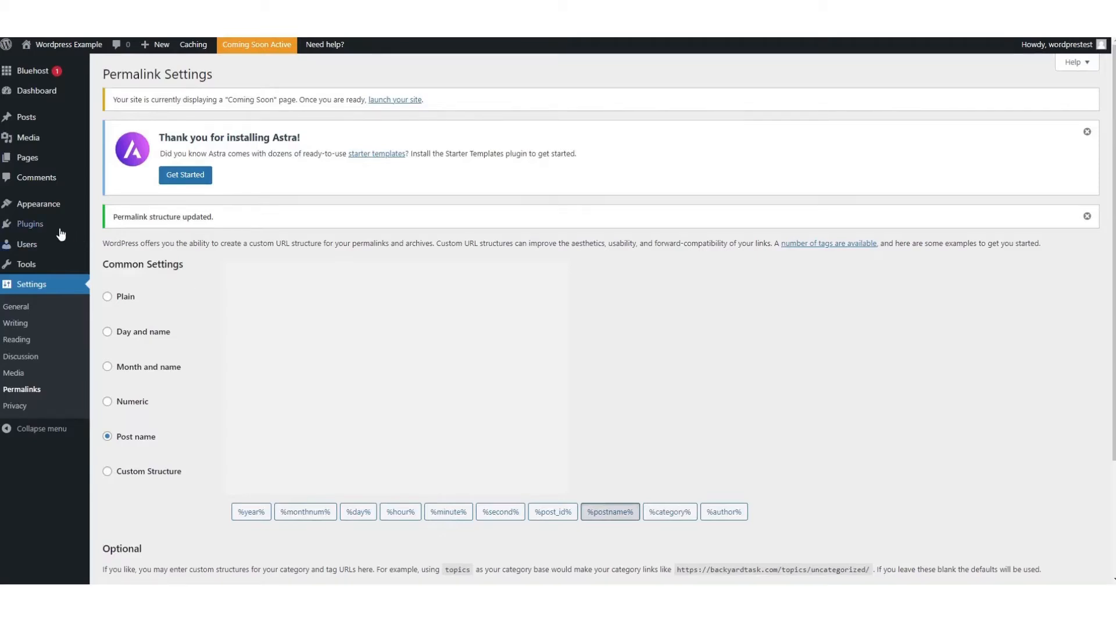
- Search the plugin directory for "astra starter sites", then install and activate the Starter Templates plugin by Brainstorm Force
{"action": "mouse_move", "coordinate": [45, 230]}
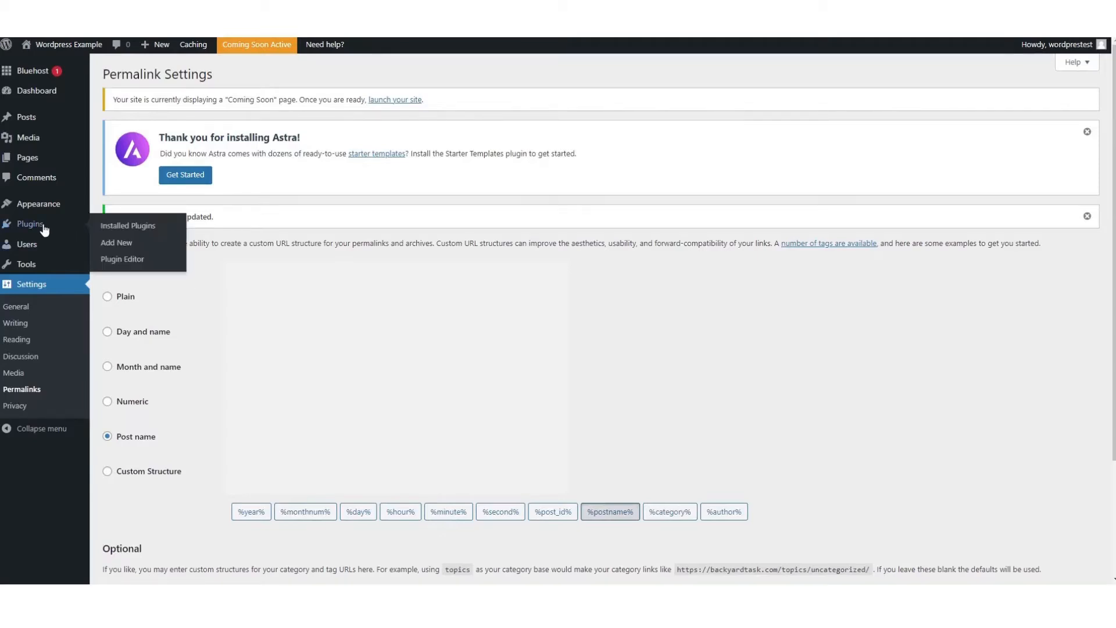
{"action": "left_click", "coordinate": [127, 244]}
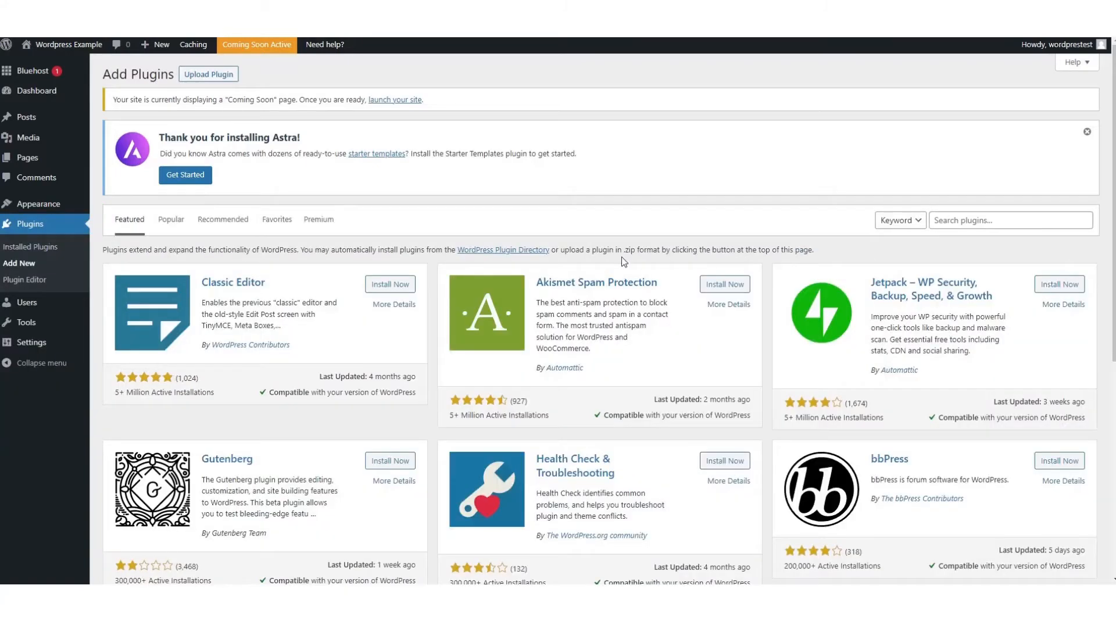
{"action": "left_click", "coordinate": [993, 231]}
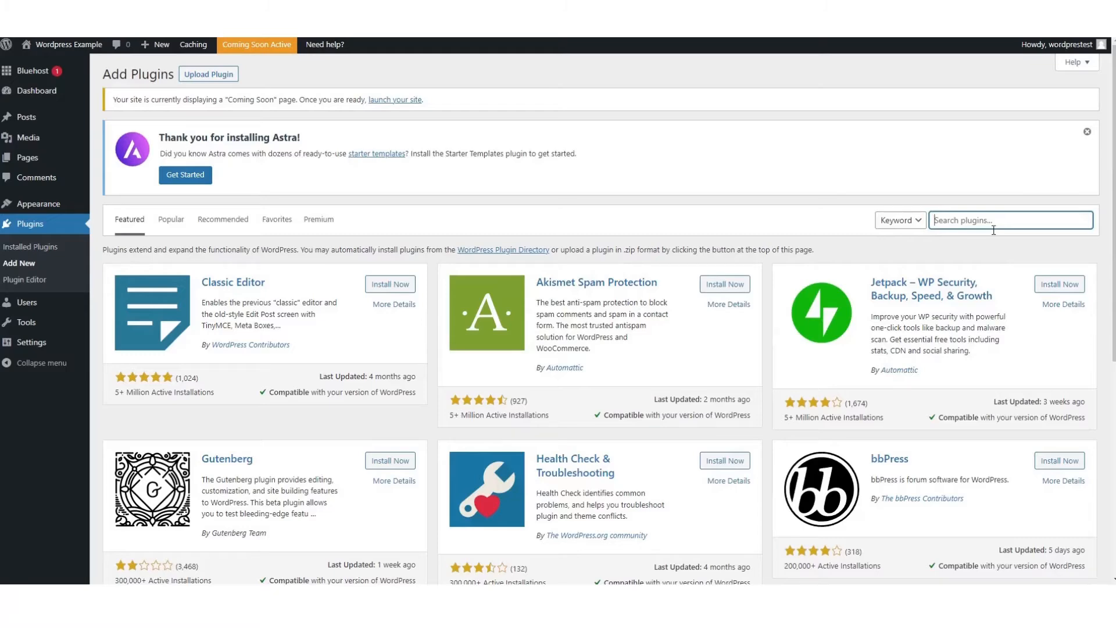
{"action": "type", "text": "astra starter sites"}
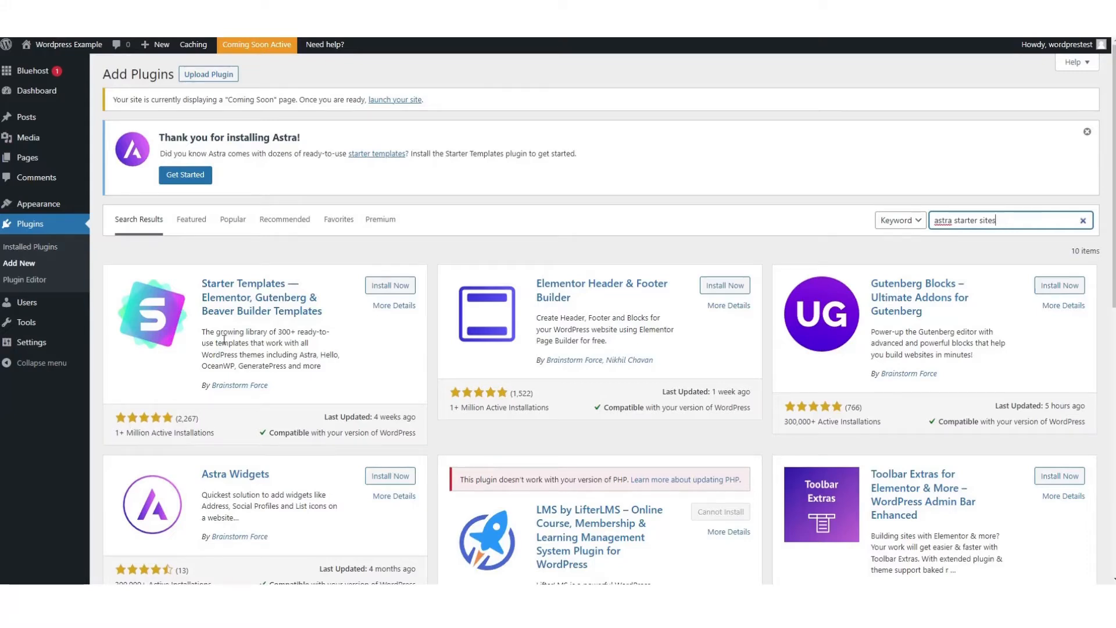
{"action": "left_click", "coordinate": [390, 286]}
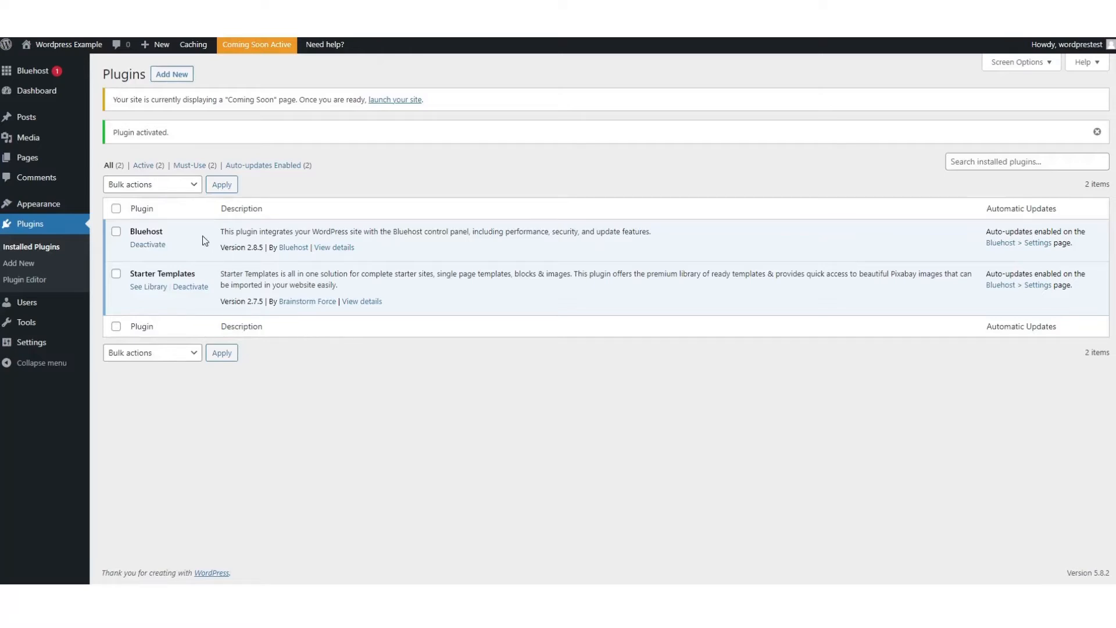
- Open the Starter Templates library and choose Elementor as the page builder
{"action": "mouse_move", "coordinate": [44, 206]}
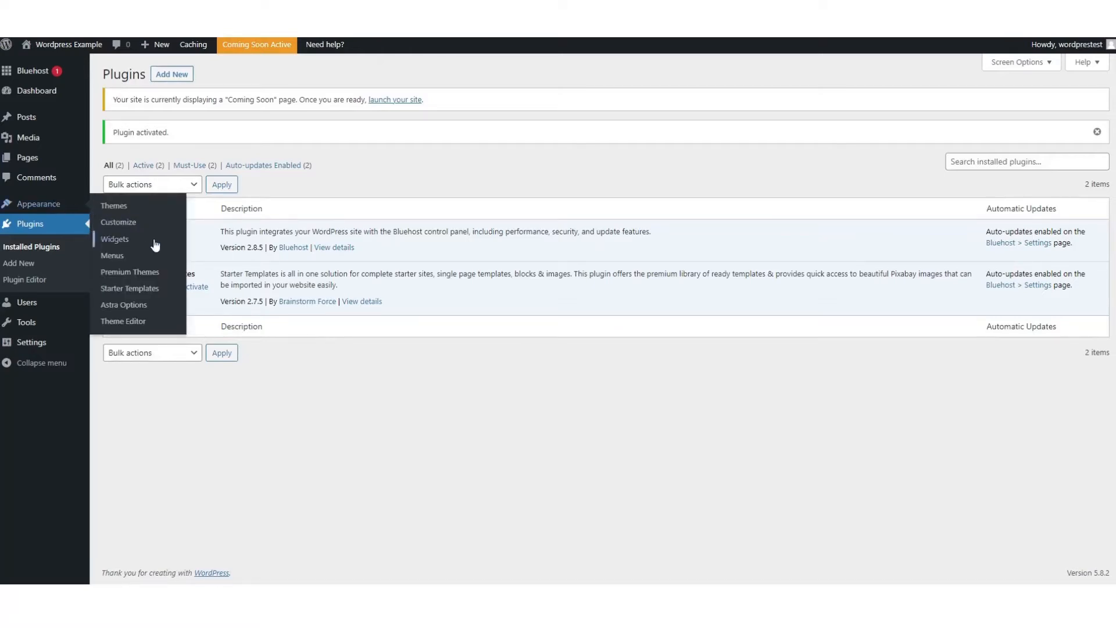
{"action": "left_click", "coordinate": [129, 288]}
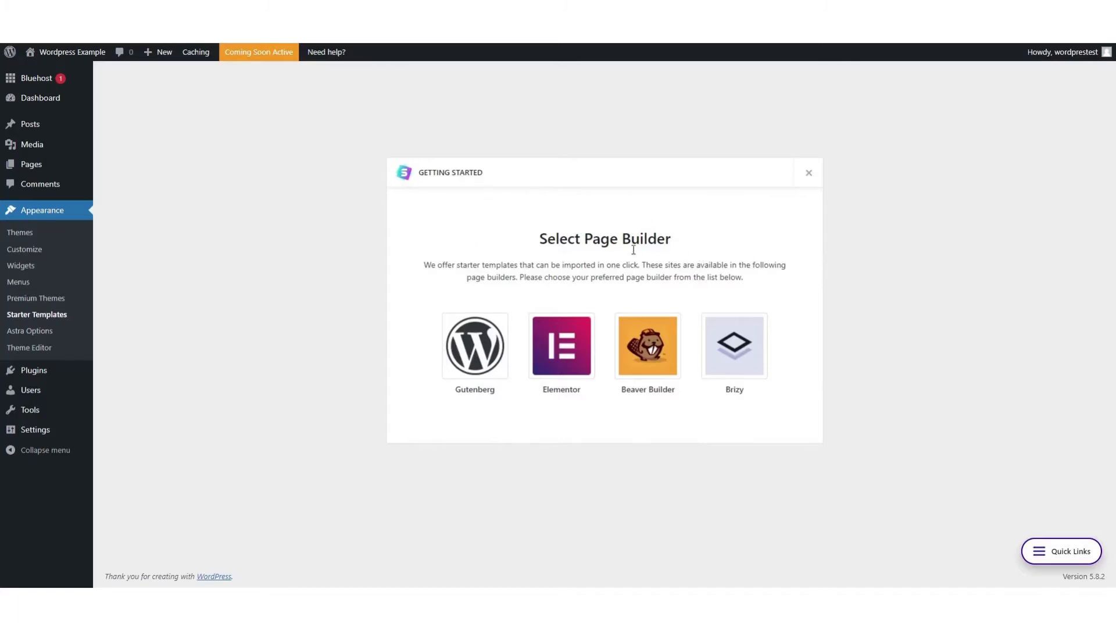
{"action": "left_click", "coordinate": [560, 367]}
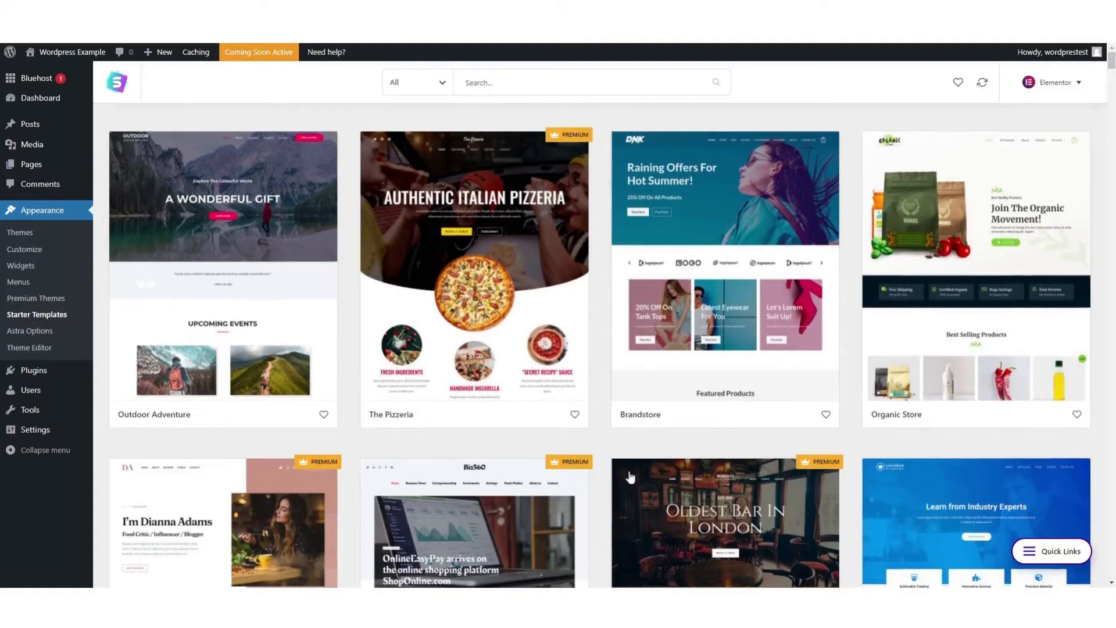
- Choose the free Outdoor Adventure template and start importing its complete site
{"action": "scroll", "coordinate": [991, 318], "scroll_direction": "down", "scroll_amount": 3}
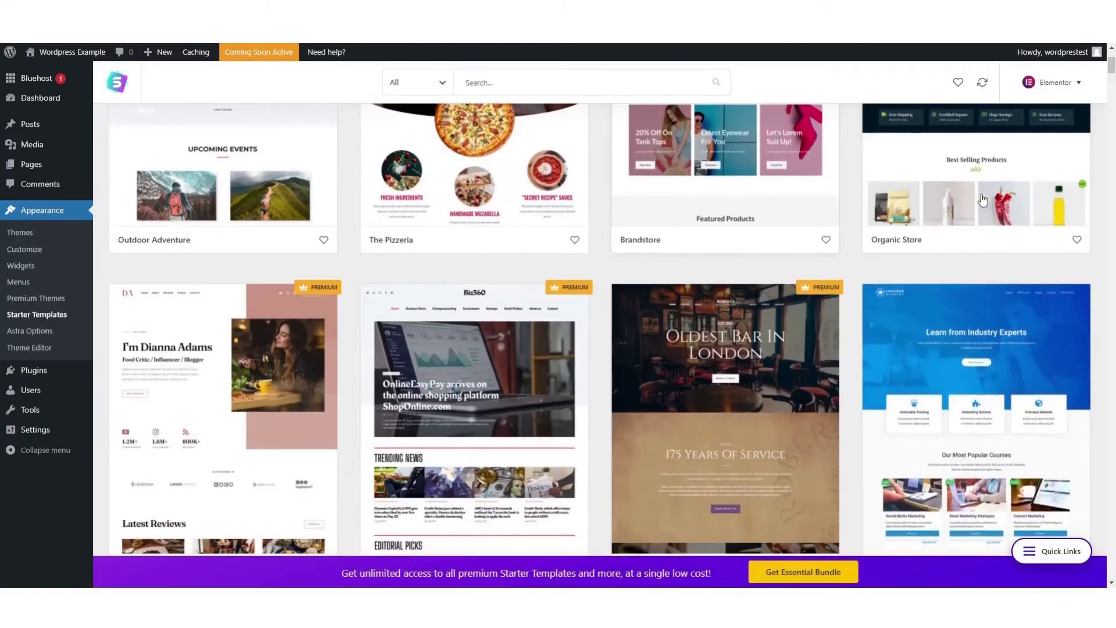
{"action": "scroll", "coordinate": [516, 346], "scroll_direction": "up", "scroll_amount": 3}
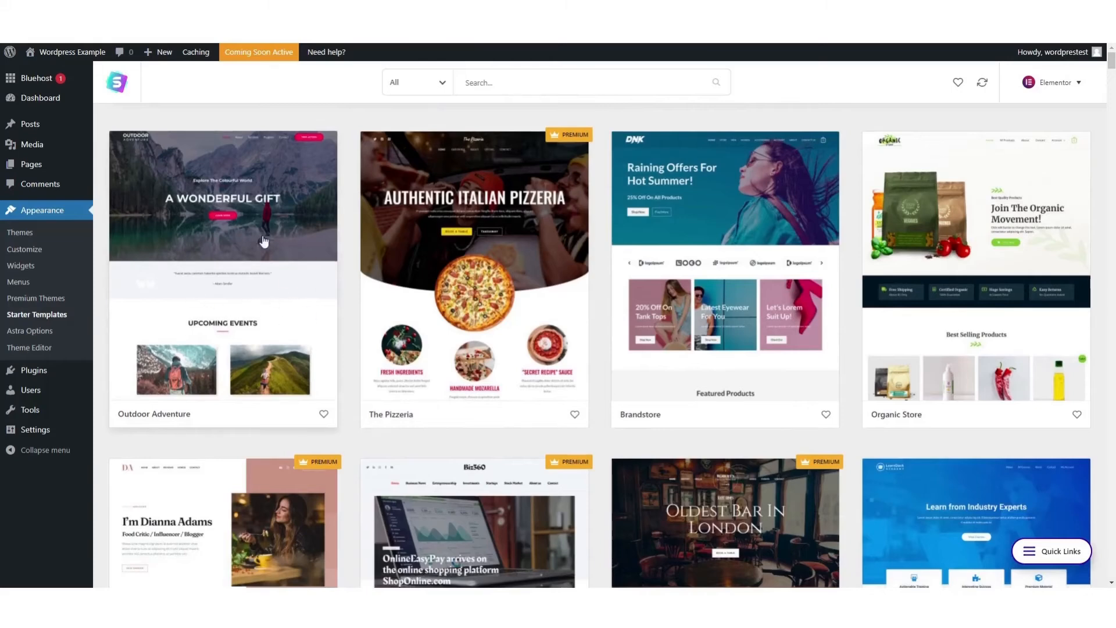
{"action": "left_click", "coordinate": [224, 270]}
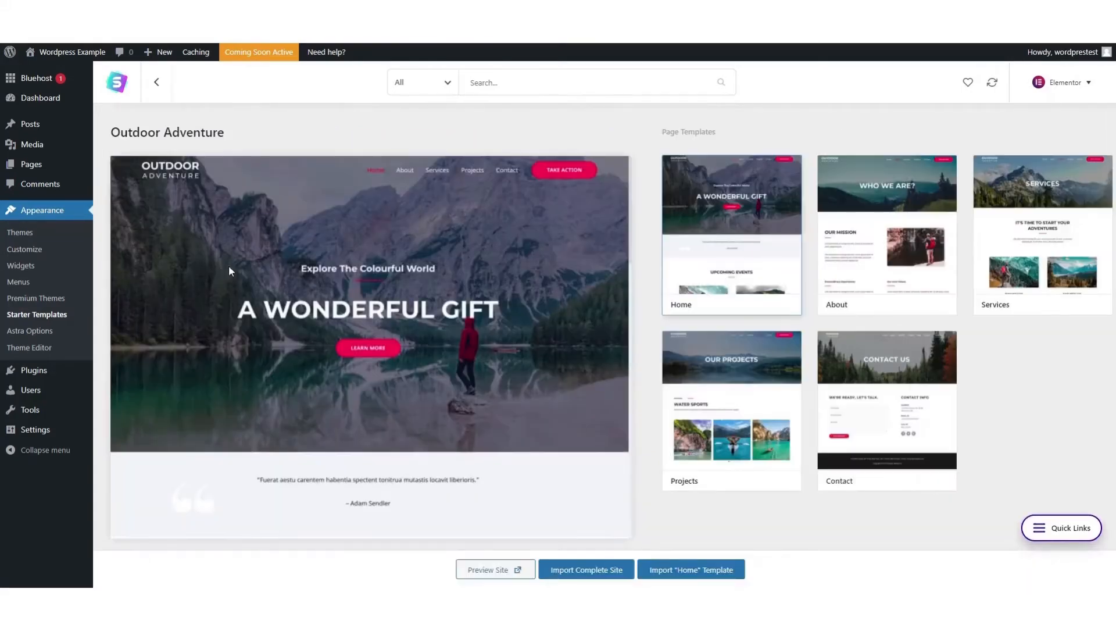
{"action": "left_click", "coordinate": [593, 572]}
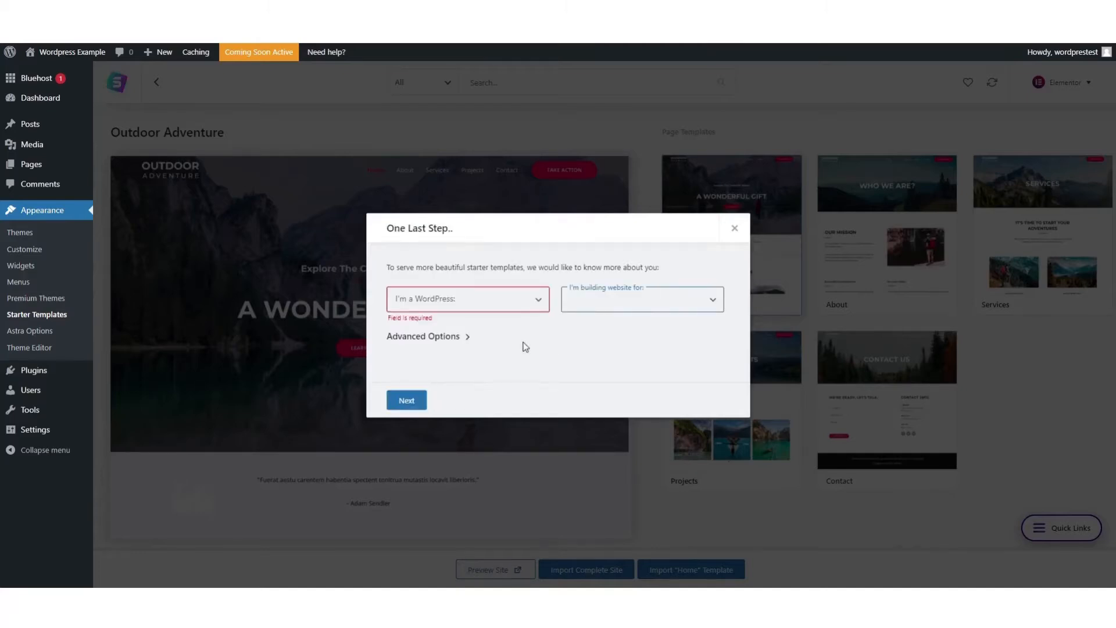
- Complete the import questionnaire with Beginner as the WordPress level, and skip the name and e-mail form to run the import
{"action": "left_click", "coordinate": [506, 313]}
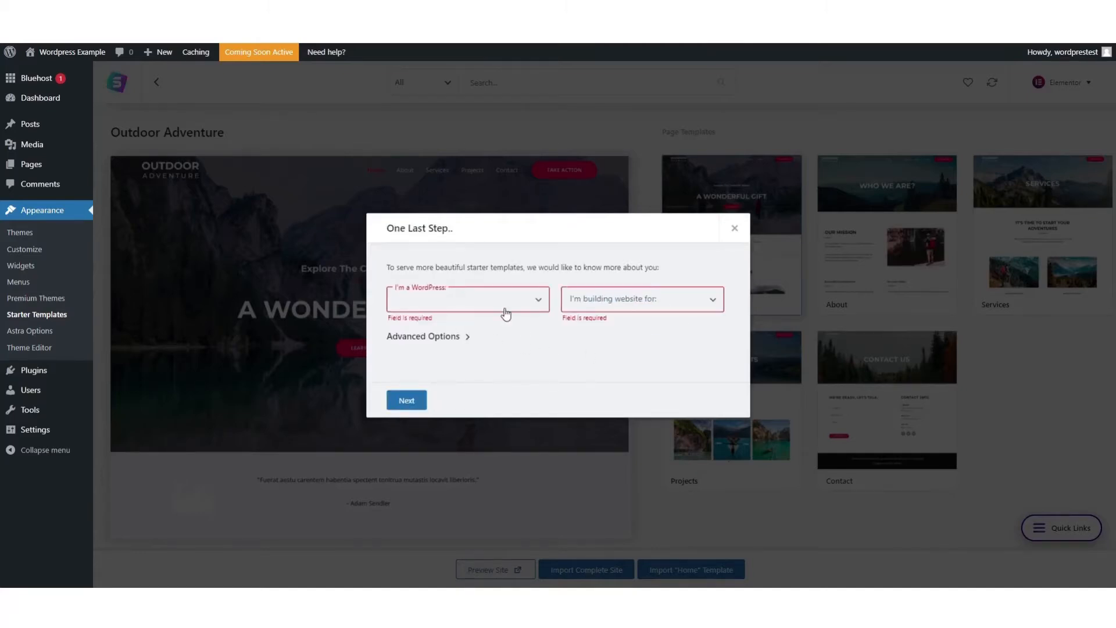
{"action": "left_click", "coordinate": [479, 346]}
{"action": "left_click", "coordinate": [632, 304]}
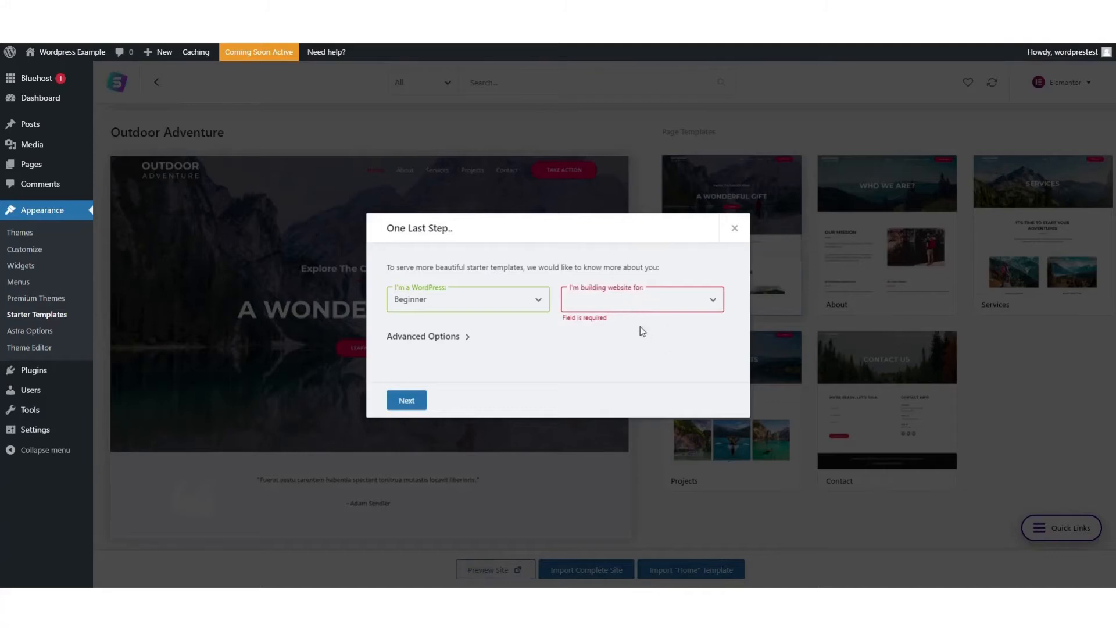
{"action": "left_click", "coordinate": [642, 331]}
{"action": "left_click", "coordinate": [416, 405]}
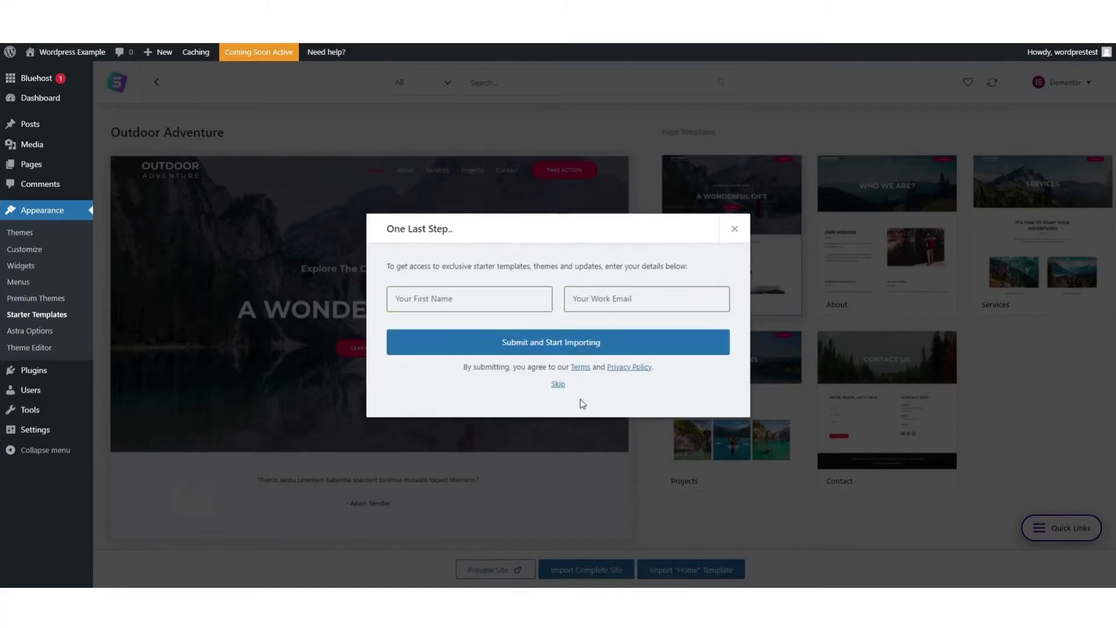
{"action": "left_click", "coordinate": [558, 385]}
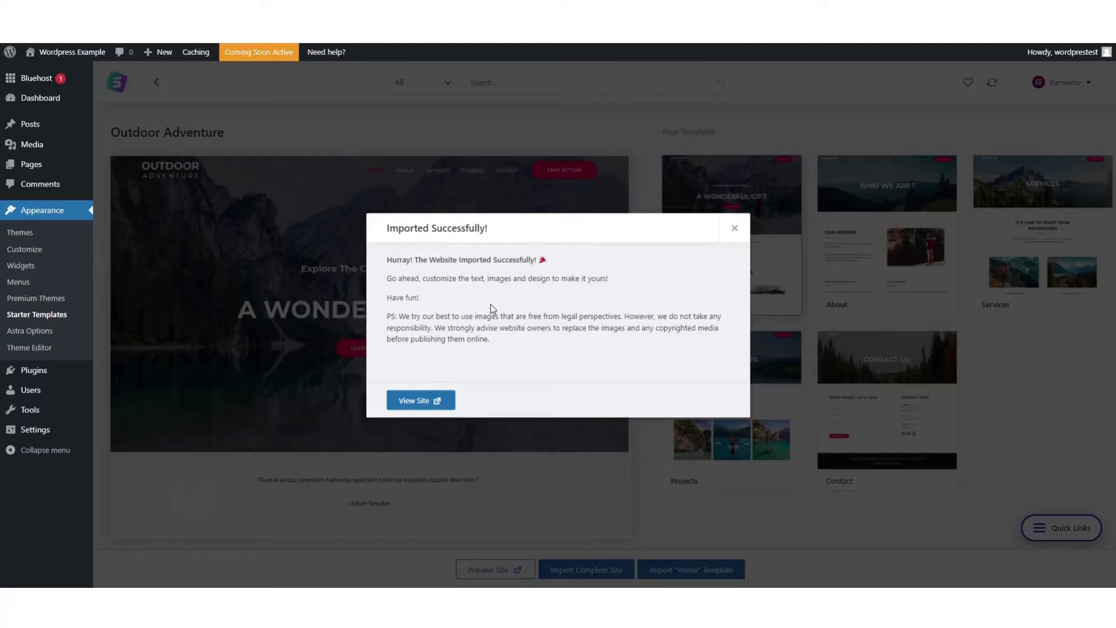
- View the imported Outdoor Adventure site, looking through the whole Home page and opening the About page
{"action": "left_click", "coordinate": [410, 401]}
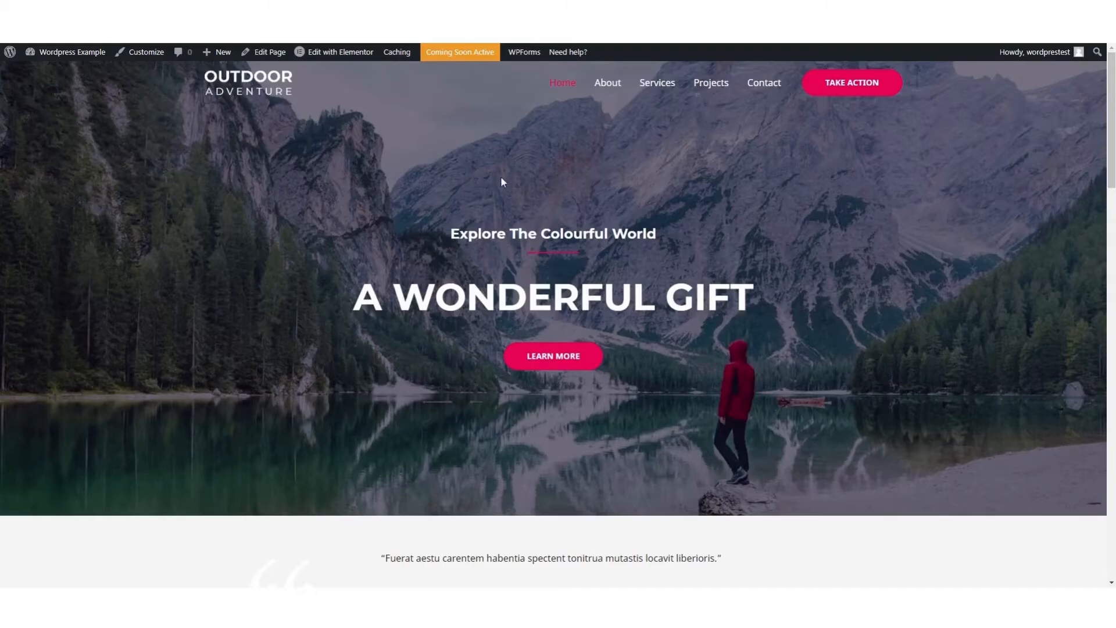
{"action": "scroll", "coordinate": [759, 398], "scroll_direction": "down", "scroll_amount": 10}
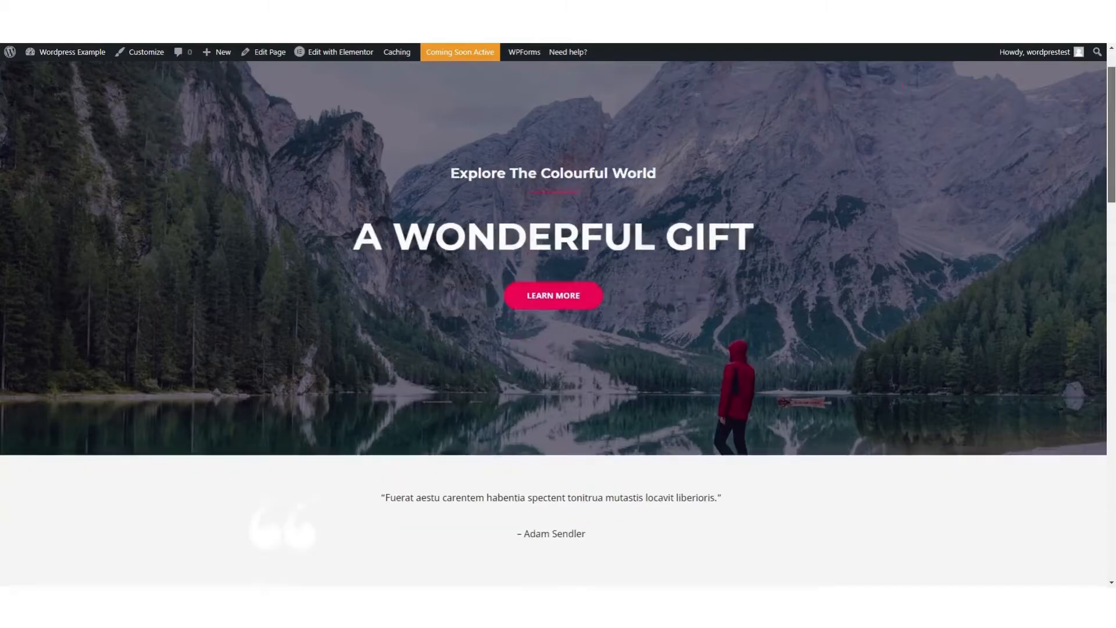
{"action": "scroll", "coordinate": [553, 325], "scroll_direction": "down", "scroll_amount": 10}
{"action": "scroll", "coordinate": [554, 325], "scroll_direction": "up", "scroll_amount": 20}
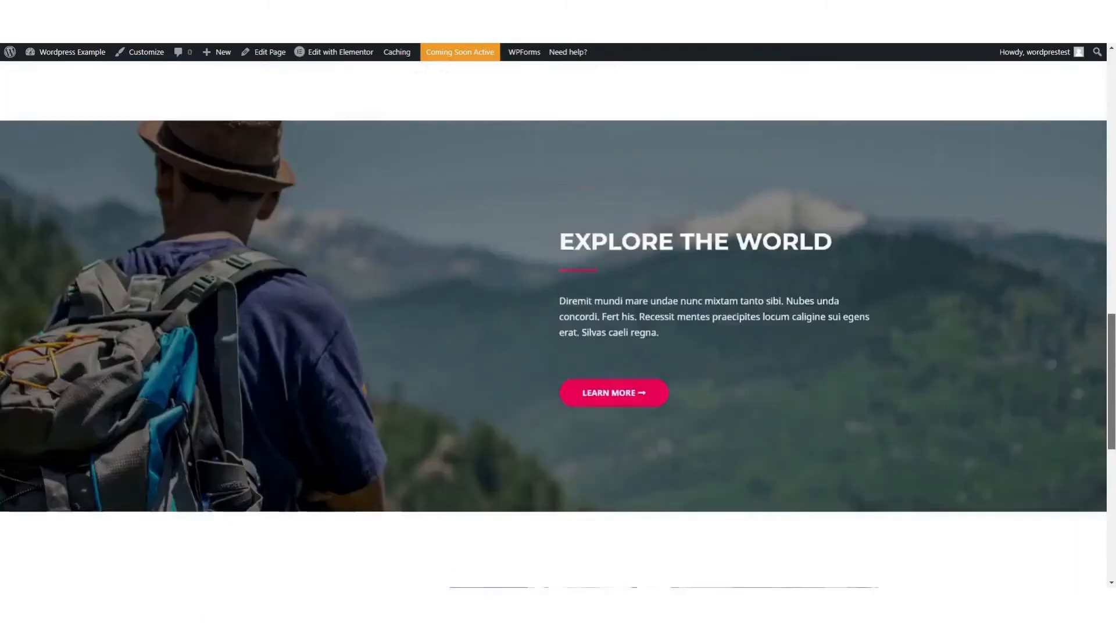
{"action": "scroll", "coordinate": [553, 325], "scroll_direction": "up", "scroll_amount": 2}
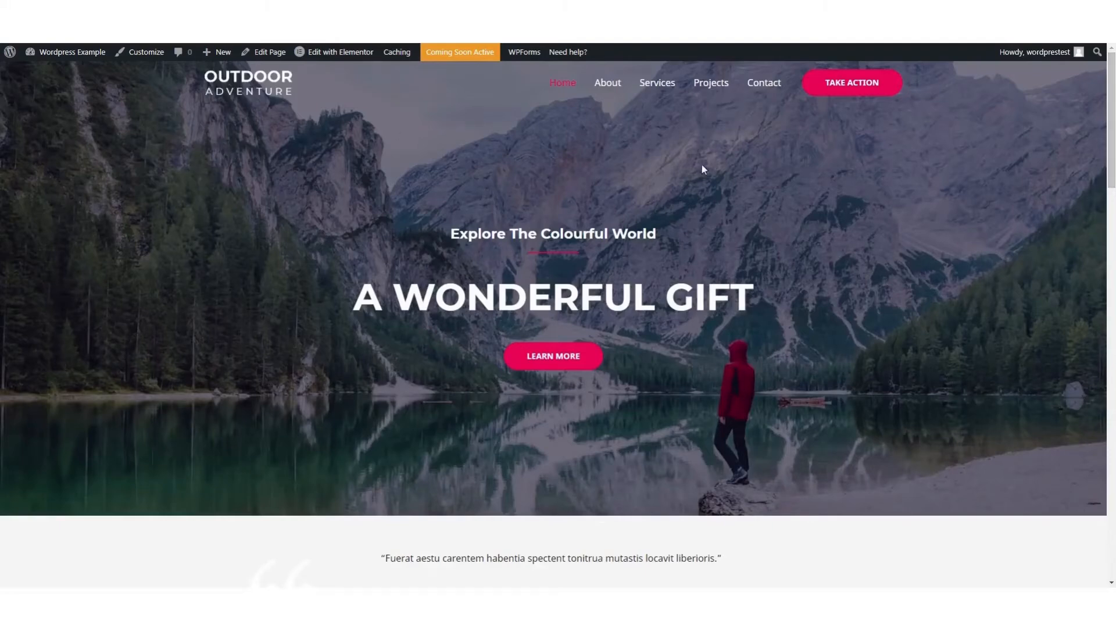
{"action": "scroll", "coordinate": [949, 312], "scroll_direction": "down", "scroll_amount": 3}
{"action": "scroll", "coordinate": [613, 365], "scroll_direction": "up", "scroll_amount": 3}
{"action": "left_click", "coordinate": [607, 83]}
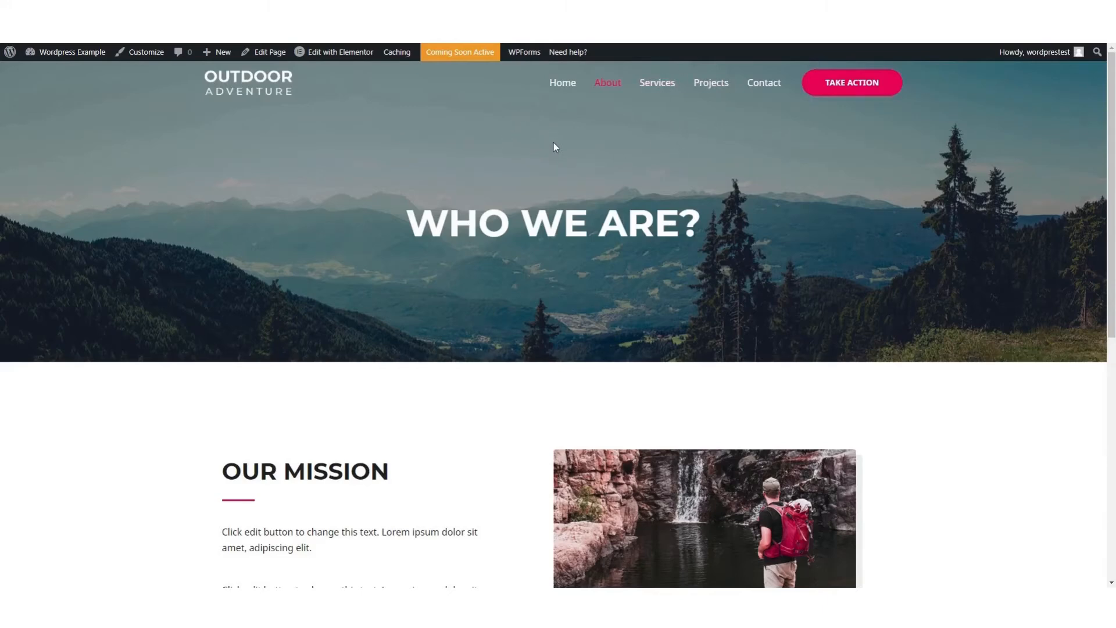
- Return to the WordPress dashboard and review the list of installed plugins
{"action": "mouse_move", "coordinate": [79, 56]}
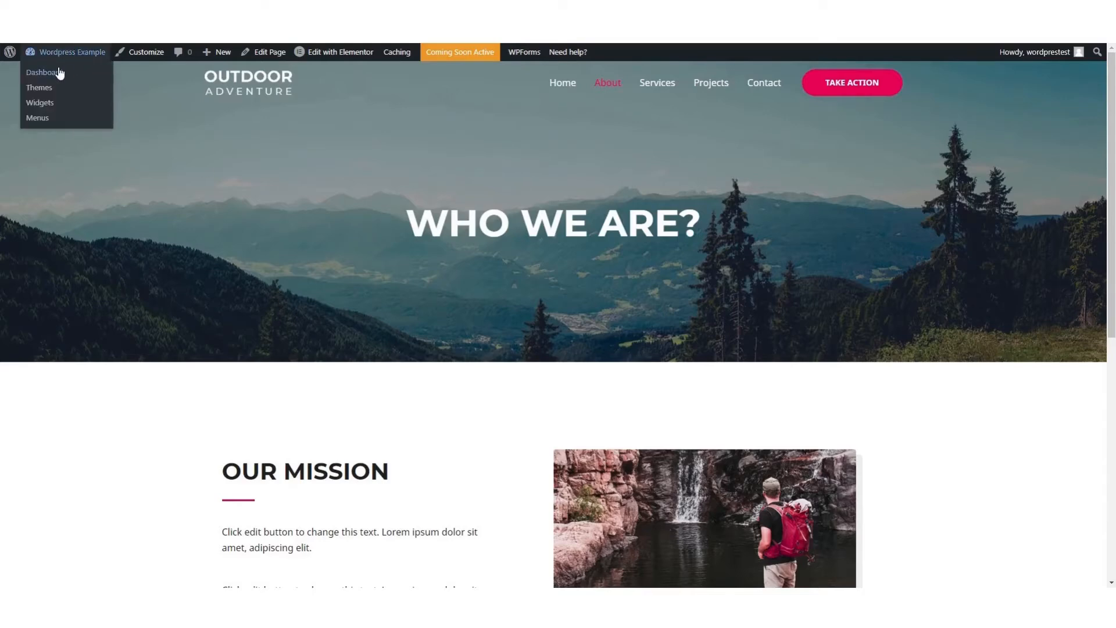
{"action": "left_click", "coordinate": [59, 73]}
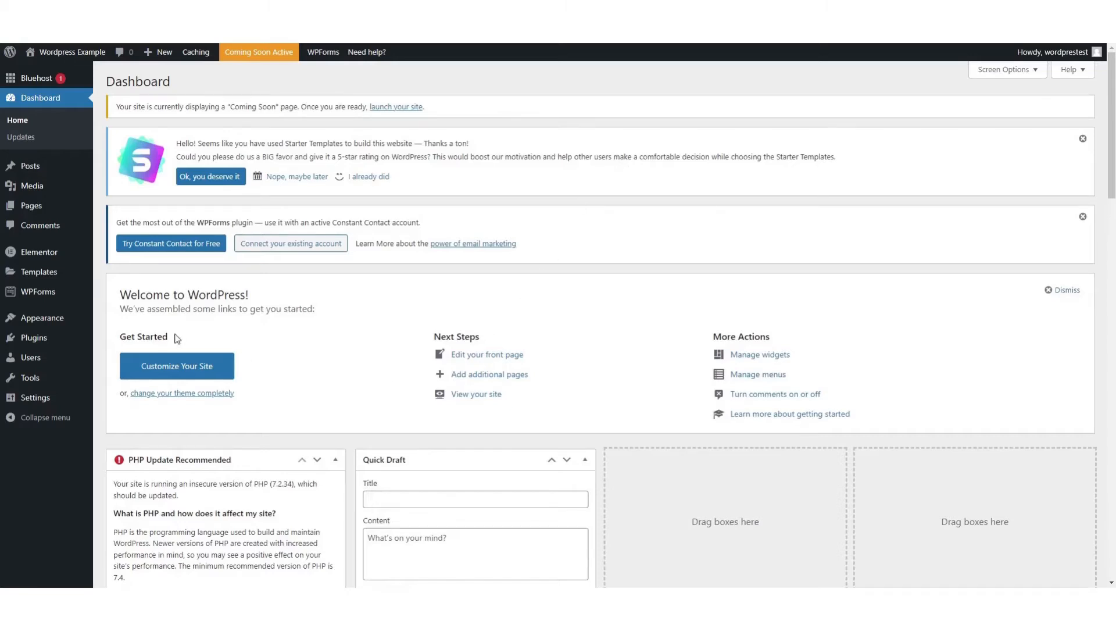
{"action": "mouse_move", "coordinate": [52, 338]}
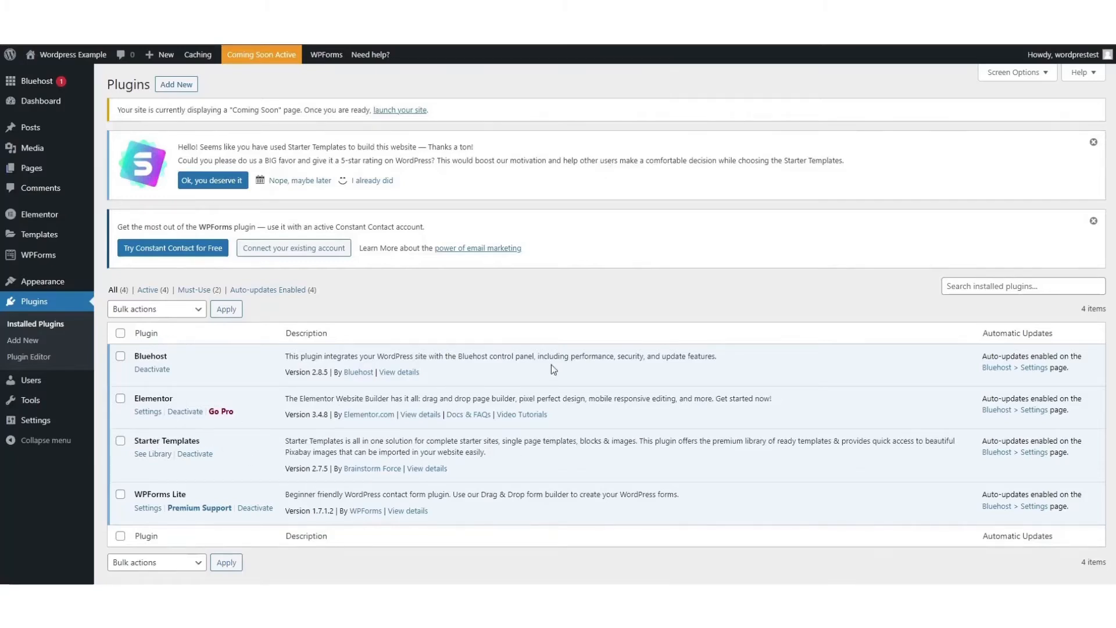
{"action": "scroll", "coordinate": [552, 369], "scroll_direction": "down", "scroll_amount": 1}
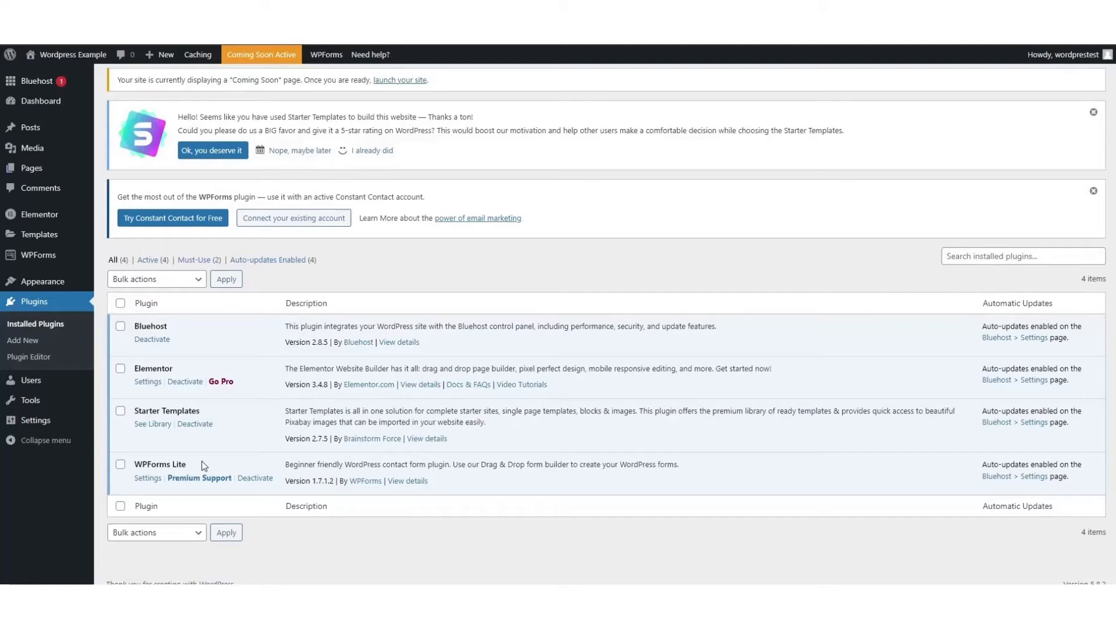
- Open the theme Customizer and go to the Global Typography settings
{"action": "mouse_move", "coordinate": [36, 283]}
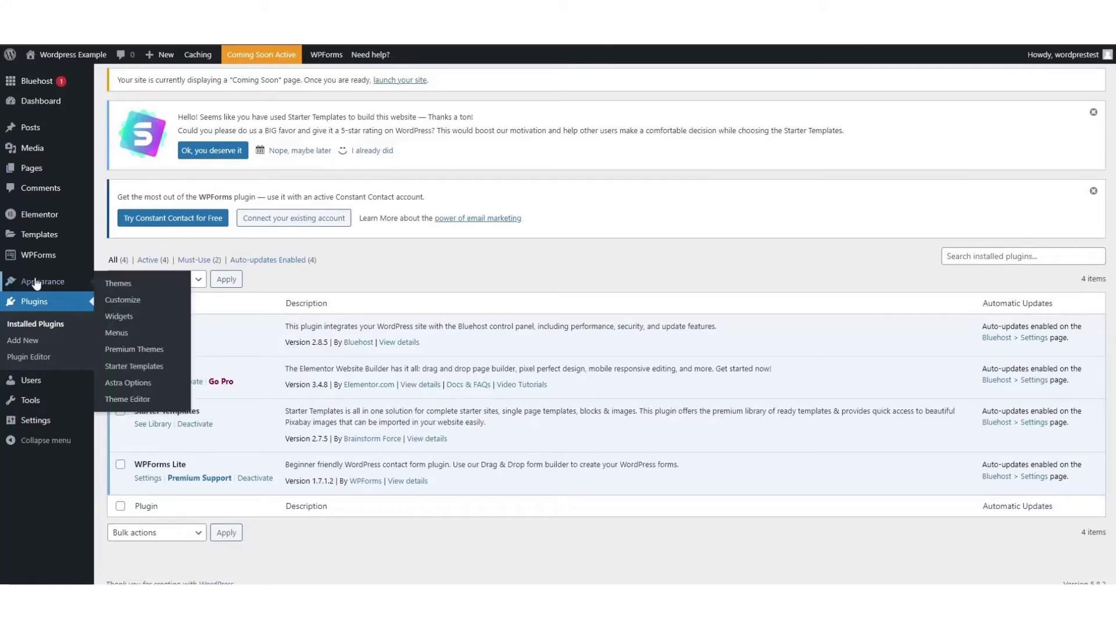
{"action": "left_click", "coordinate": [141, 305]}
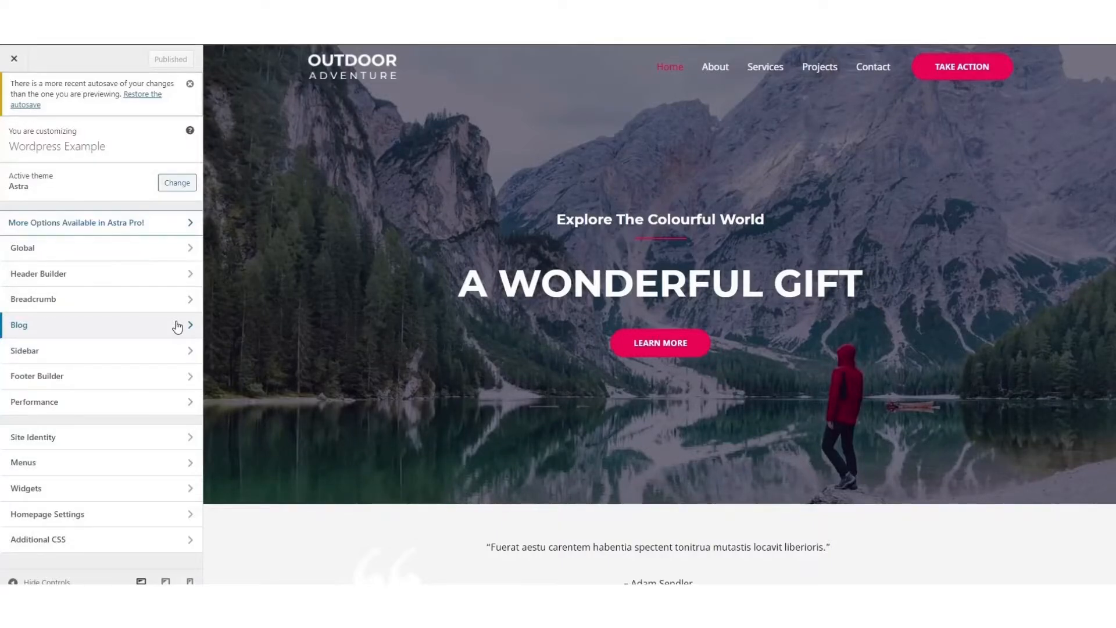
{"action": "left_click", "coordinate": [100, 257]}
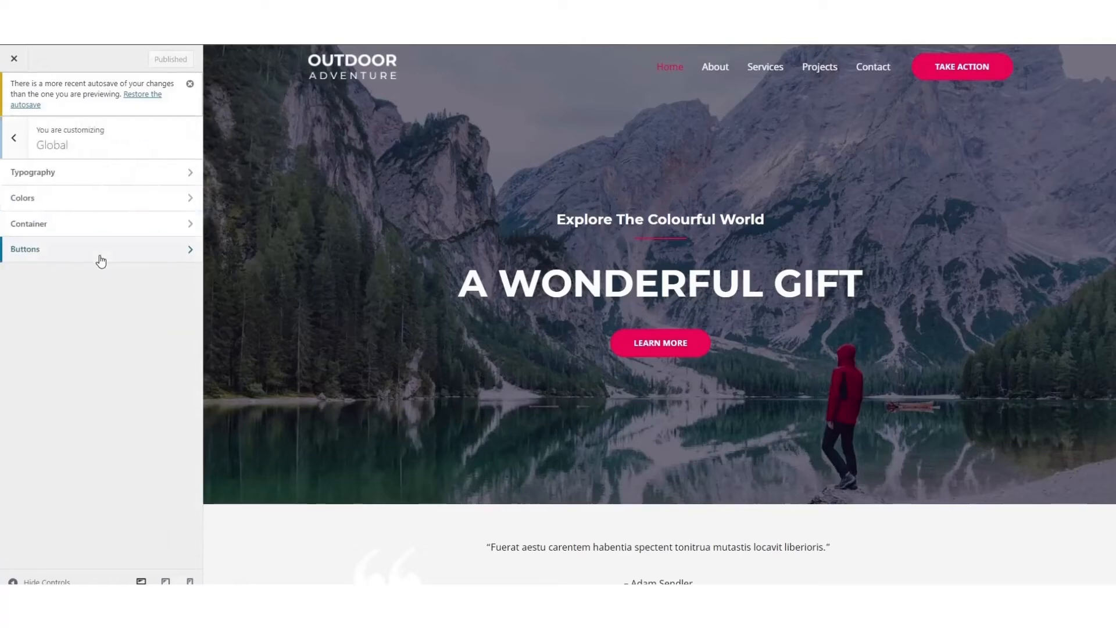
{"action": "left_click", "coordinate": [97, 175]}
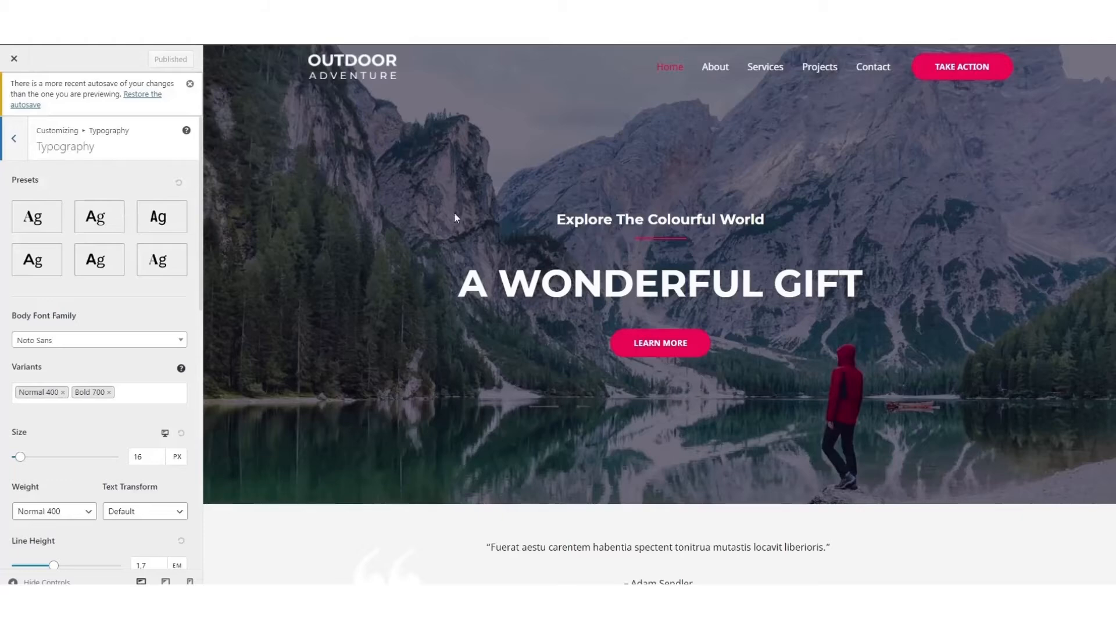
- Examine the body and heading typography options, including the body font family choices, sizes, weights and line heights
{"action": "scroll", "coordinate": [149, 158], "scroll_direction": "down", "scroll_amount": 2}
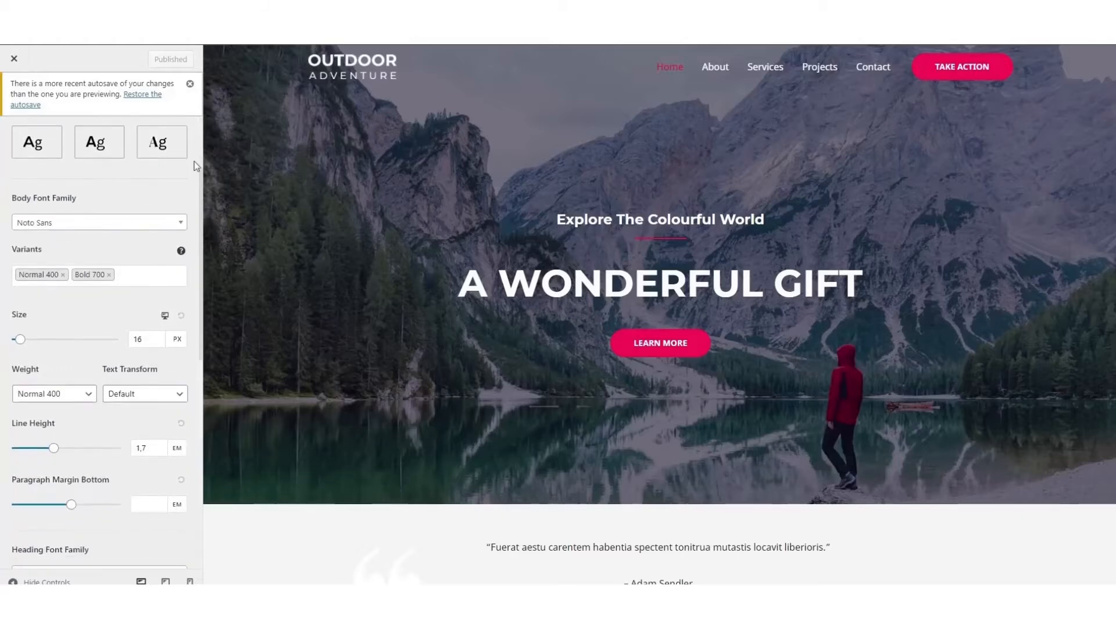
{"action": "left_click", "coordinate": [171, 222]}
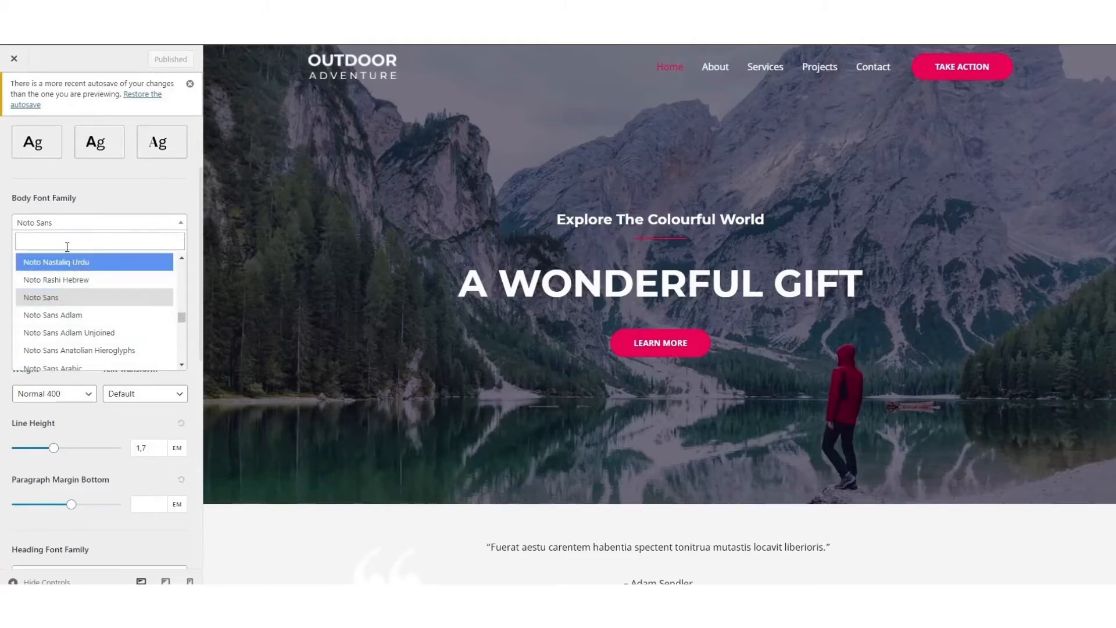
{"action": "left_click", "coordinate": [99, 191]}
{"action": "scroll", "coordinate": [105, 201], "scroll_direction": "down", "scroll_amount": 1}
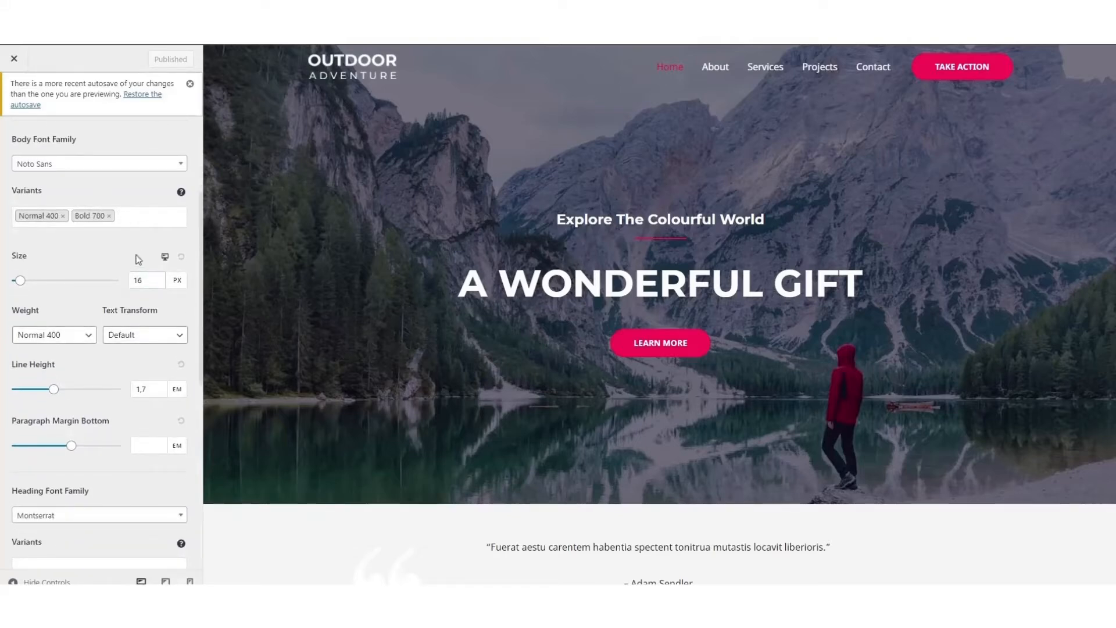
{"action": "scroll", "coordinate": [65, 315], "scroll_direction": "down", "scroll_amount": 1}
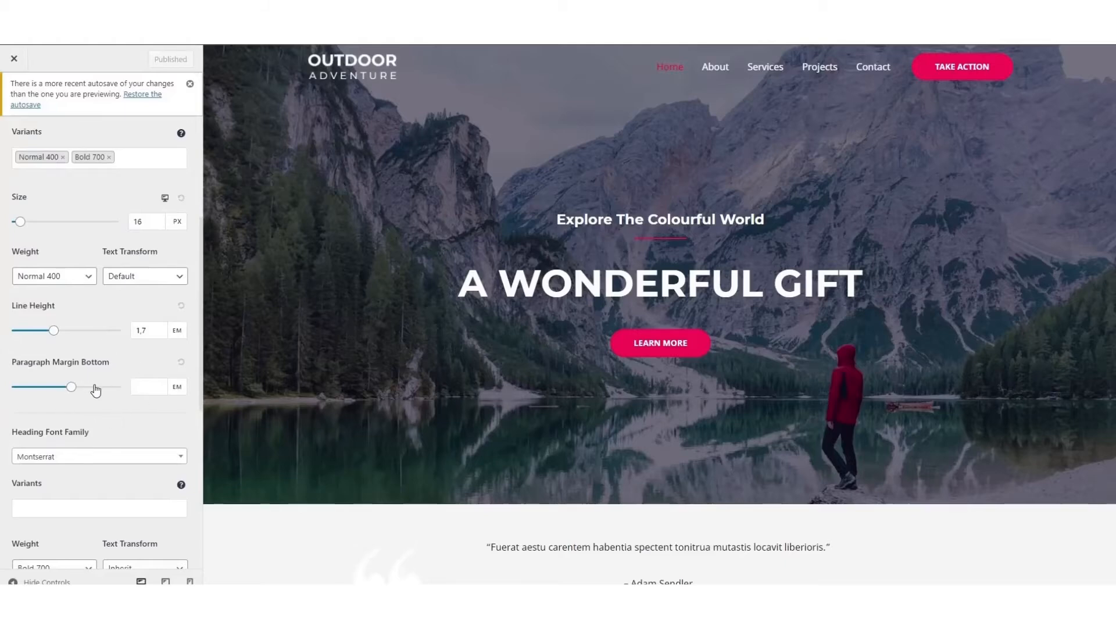
{"action": "scroll", "coordinate": [119, 256], "scroll_direction": "down", "scroll_amount": 4}
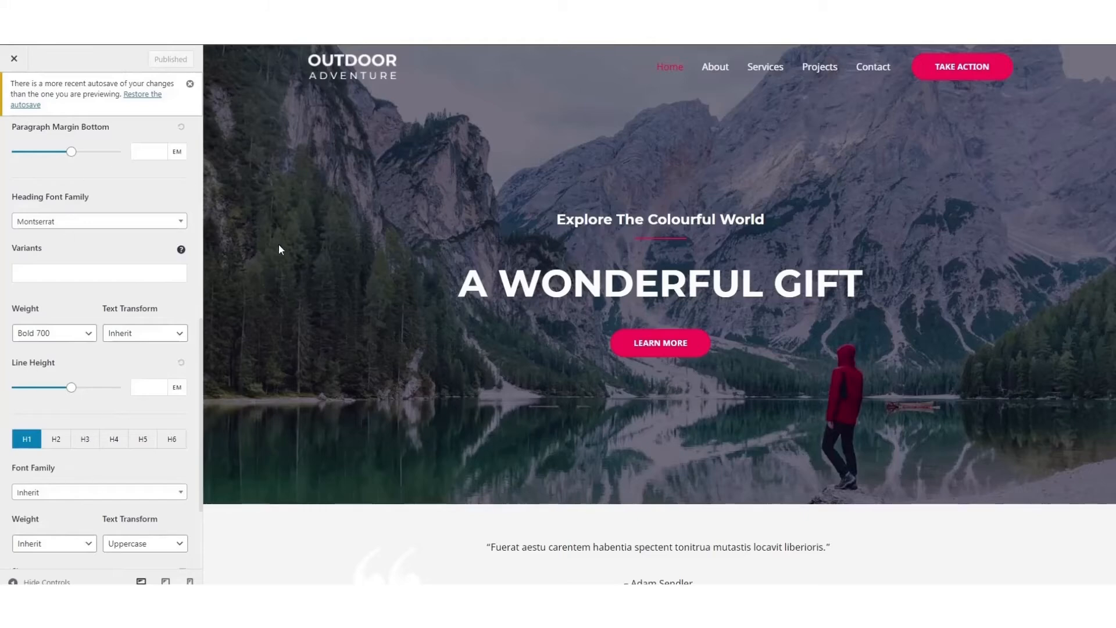
{"action": "scroll", "coordinate": [777, 192], "scroll_direction": "down", "scroll_amount": 3}
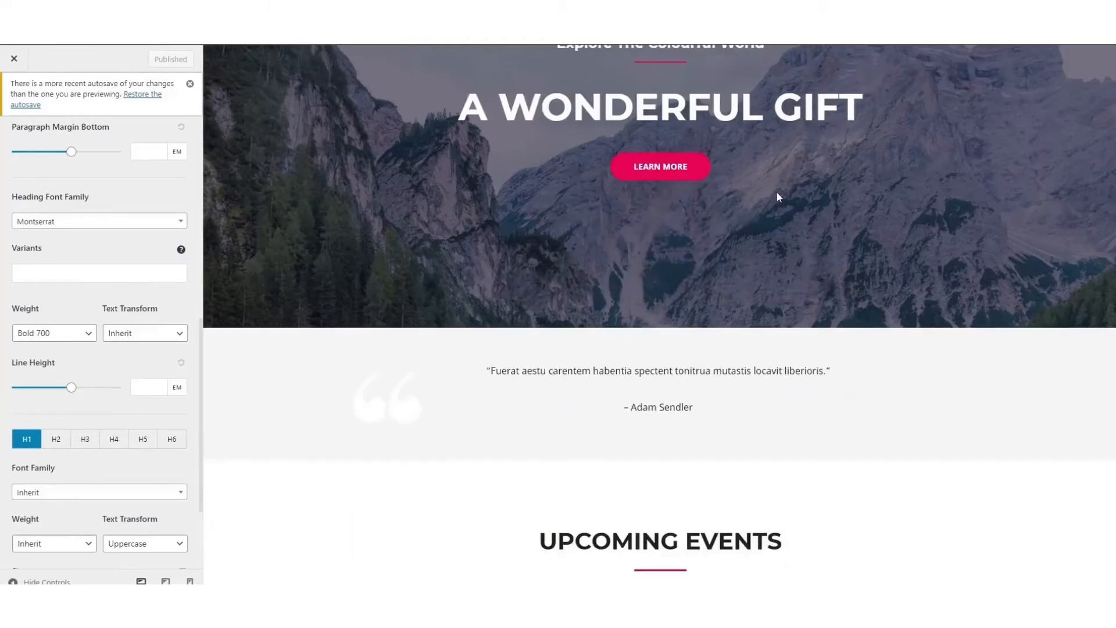
{"action": "scroll", "coordinate": [90, 172], "scroll_direction": "up", "scroll_amount": 10}
- In the Global Colors settings, set the Theme Color to the blue #1e8cfa
{"action": "left_click", "coordinate": [14, 142]}
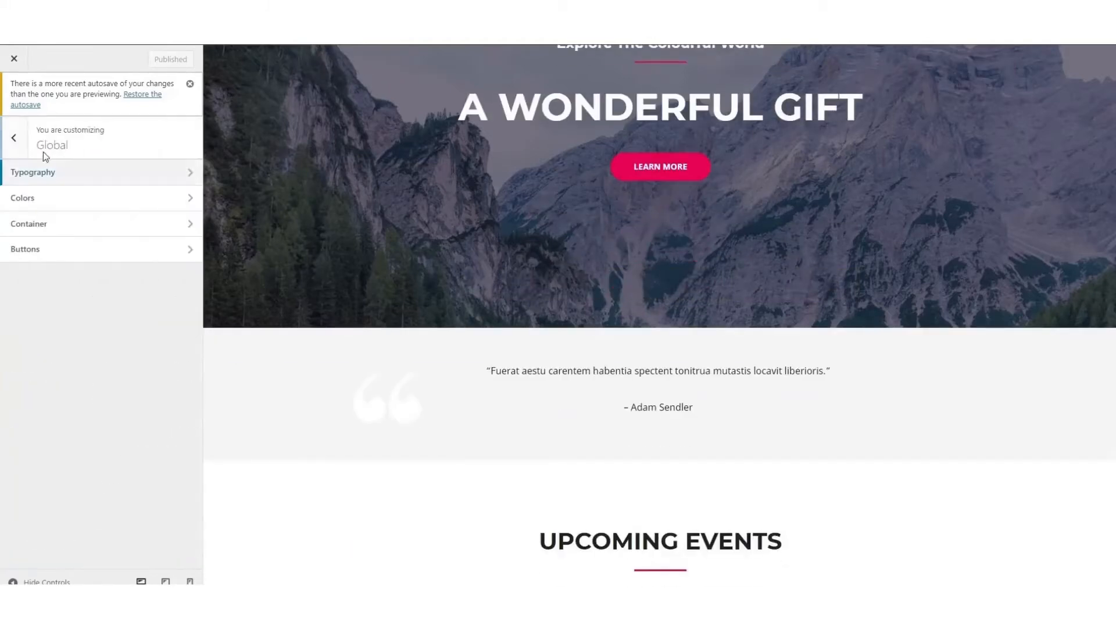
{"action": "left_click", "coordinate": [83, 199]}
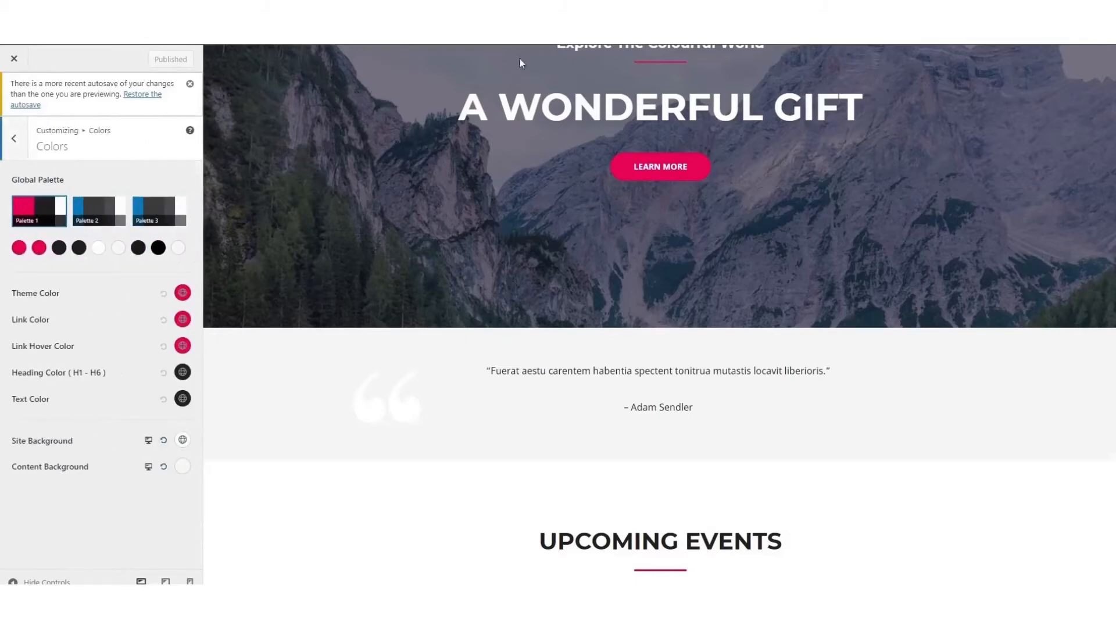
{"action": "scroll", "coordinate": [642, 279], "scroll_direction": "up", "scroll_amount": 3}
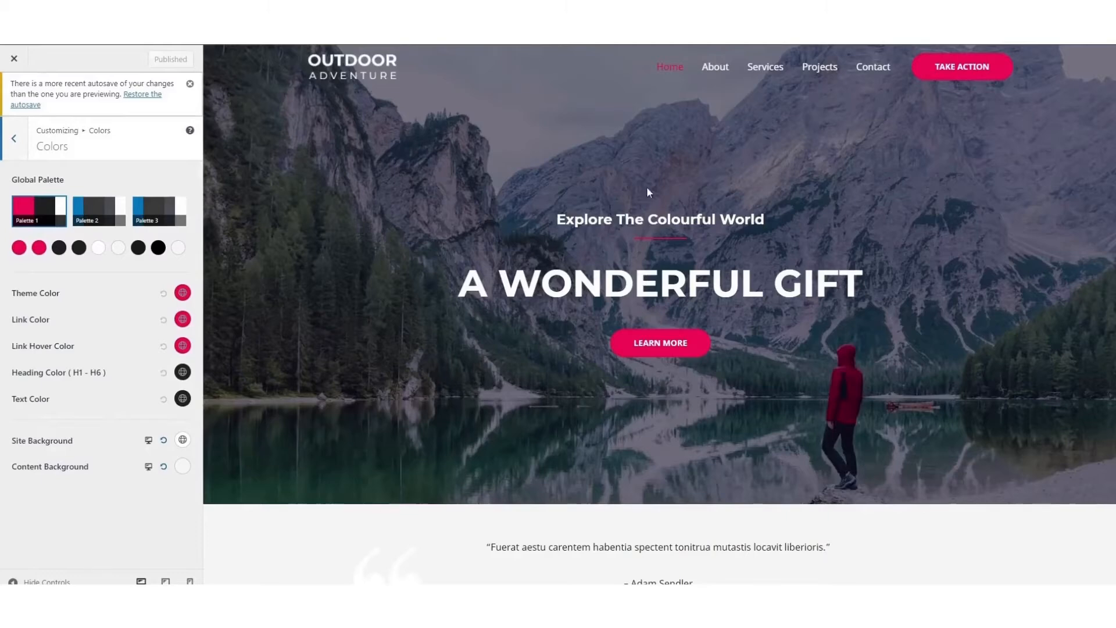
{"action": "left_click", "coordinate": [182, 292]}
{"action": "left_click_drag", "start_coordinate": [105, 426], "coordinate": [130, 428]}
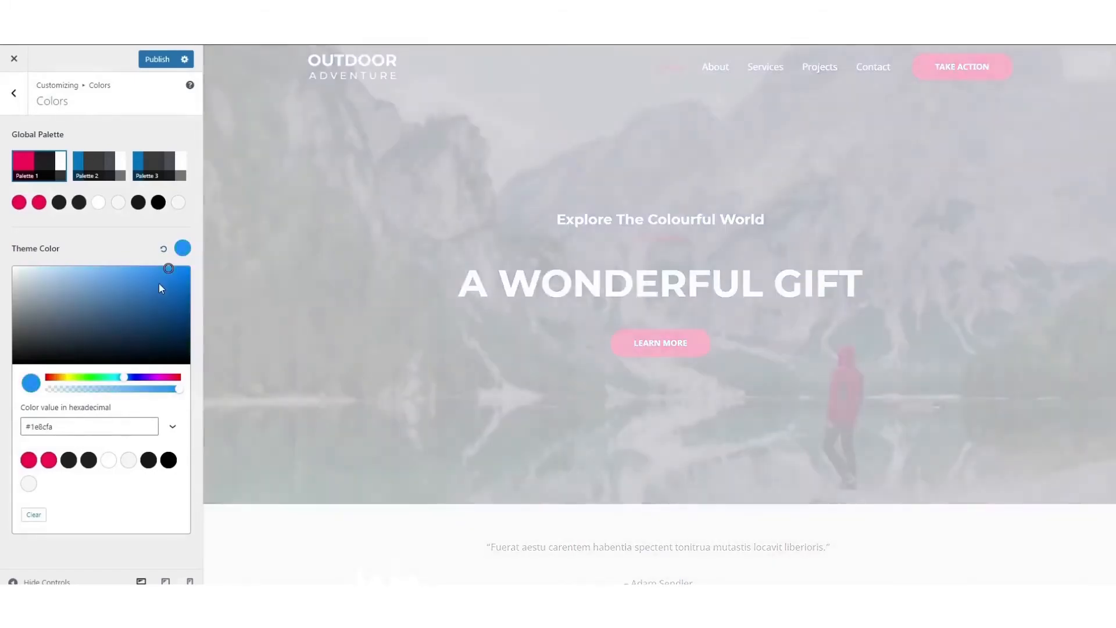
{"action": "left_click", "coordinate": [135, 263]}
- Set the Link Color to the blue #1e8cfa
{"action": "left_click", "coordinate": [183, 275]}
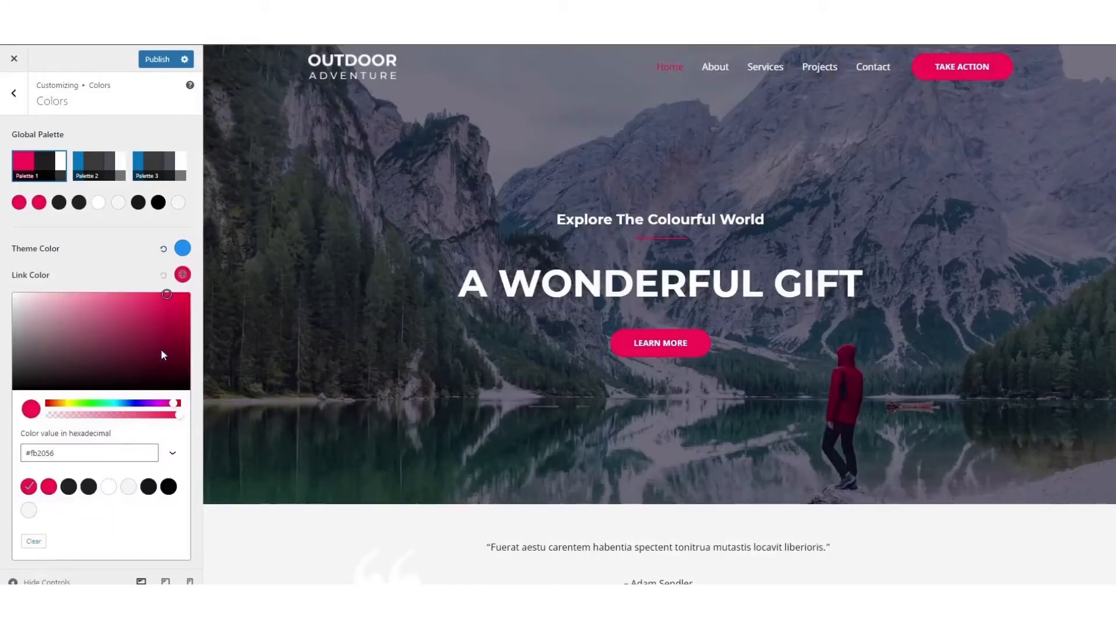
{"action": "left_click", "coordinate": [120, 404]}
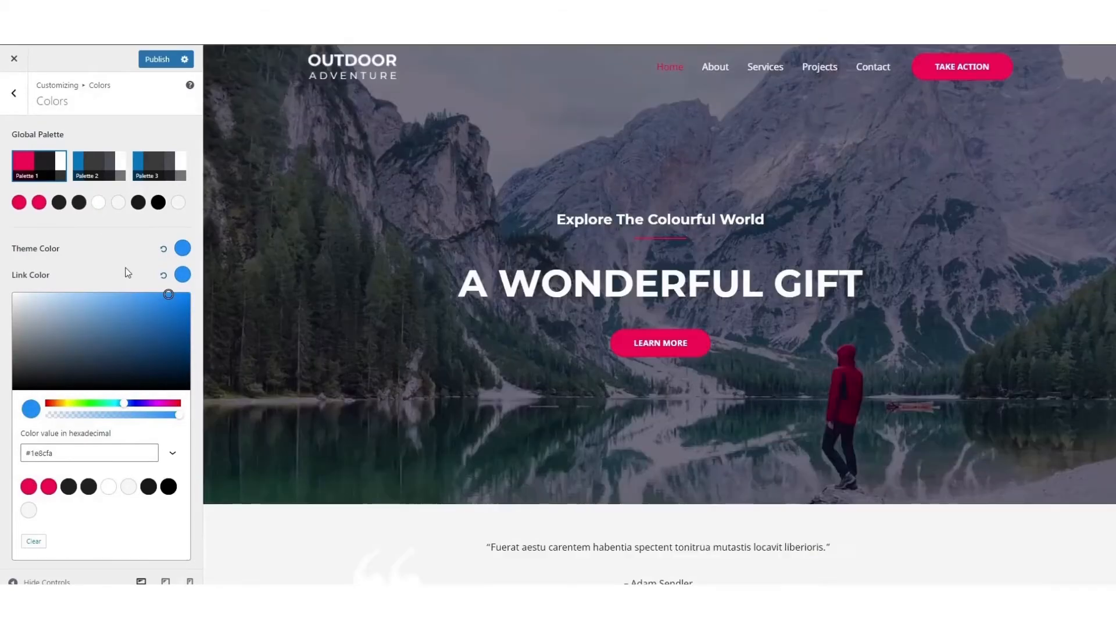
{"action": "left_click", "coordinate": [128, 272]}
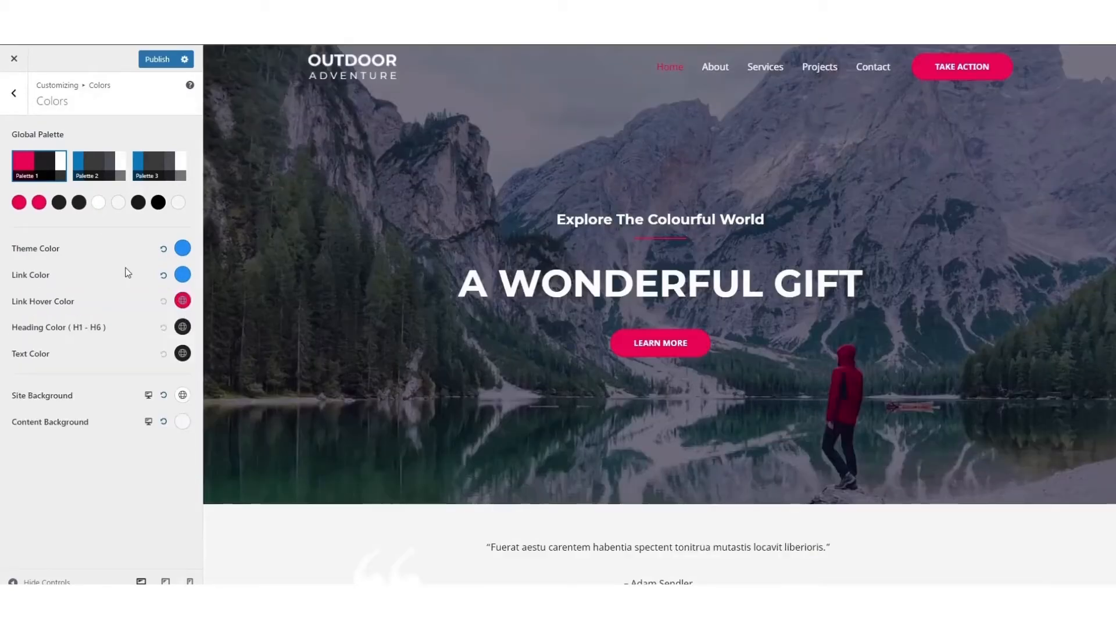
- Set the Link Hover Color to the blue #1e89fa
{"action": "left_click", "coordinate": [183, 301]}
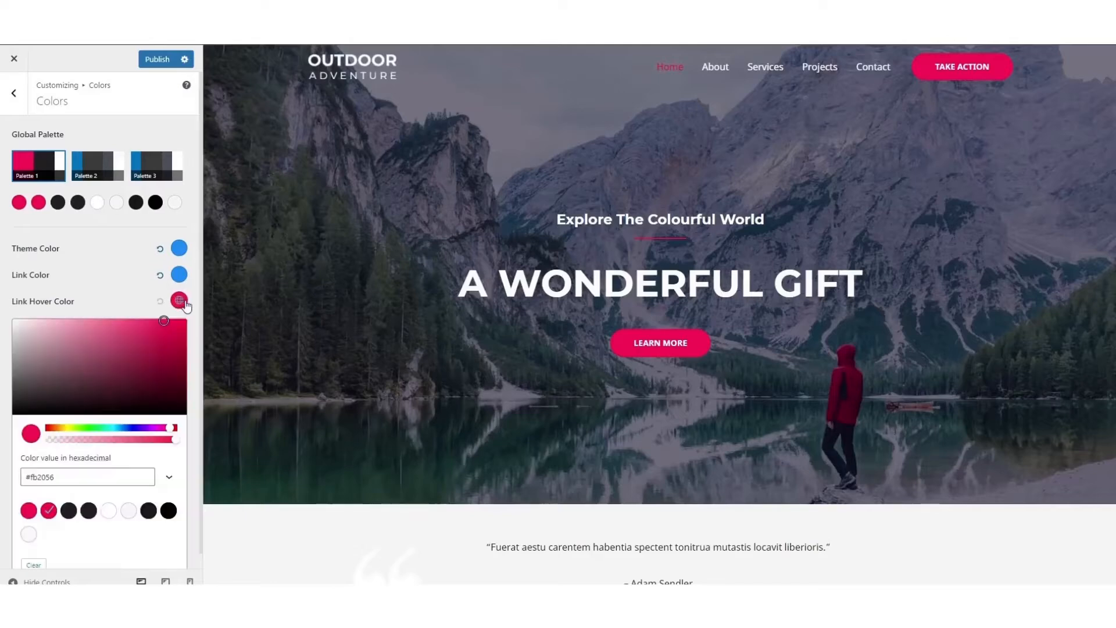
{"action": "left_click", "coordinate": [121, 428]}
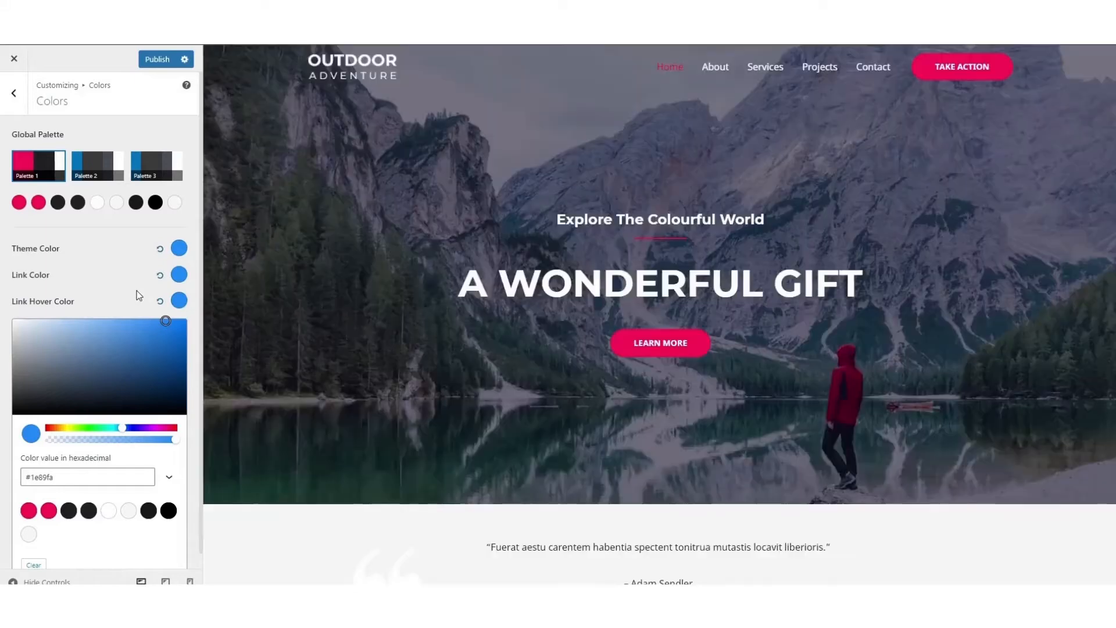
{"action": "left_click", "coordinate": [150, 300]}
- Review the global Container width and layout settings
{"action": "left_click", "coordinate": [13, 93]}
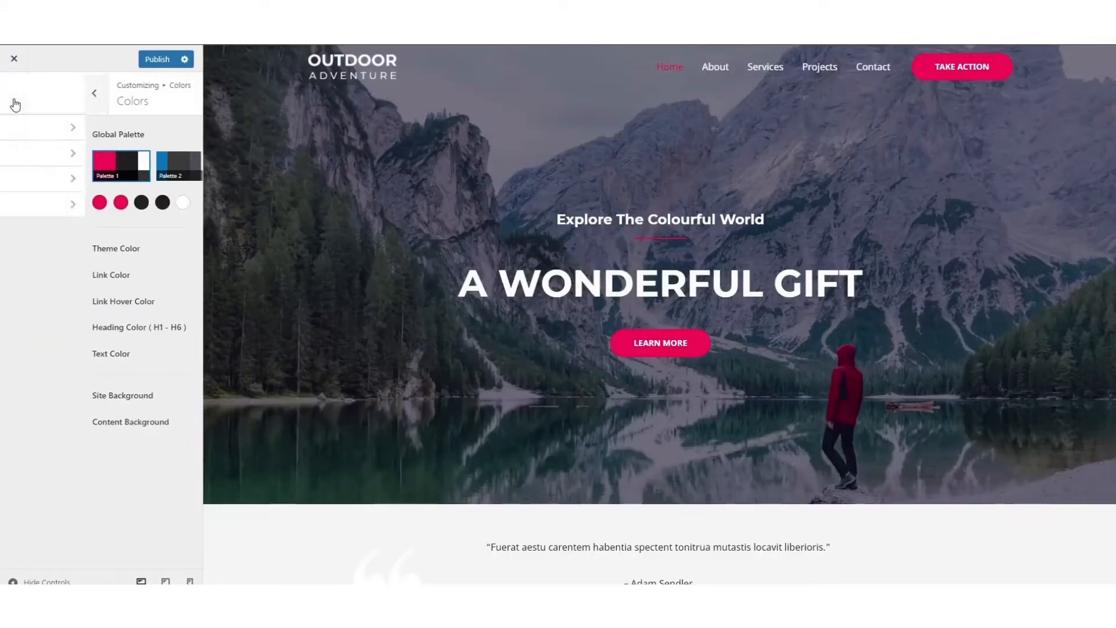
{"action": "left_click", "coordinate": [165, 179]}
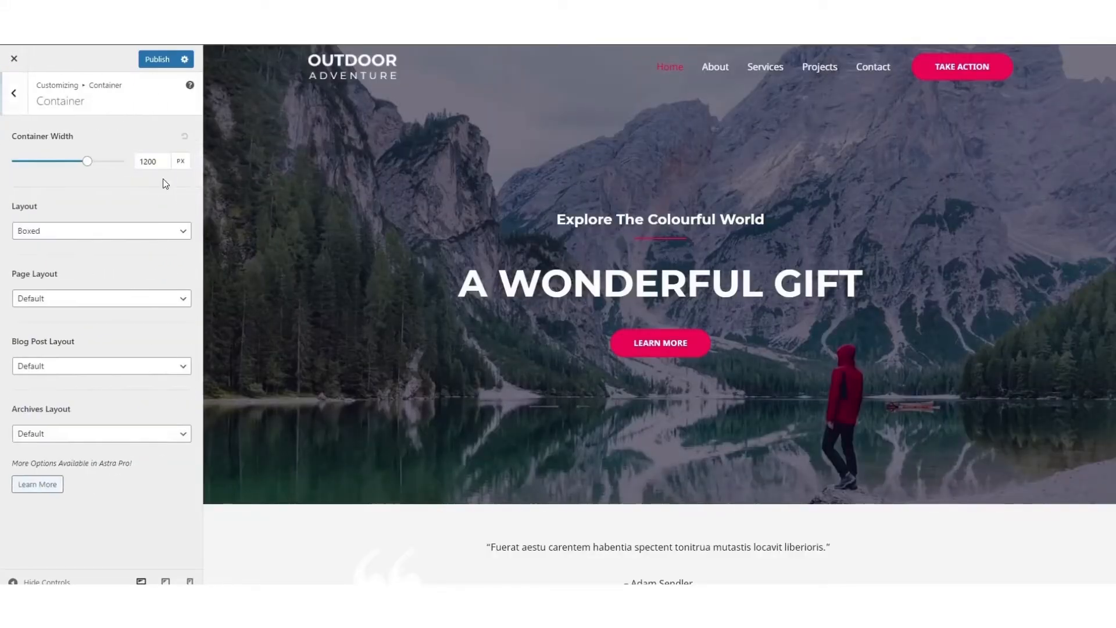
{"action": "left_click", "coordinate": [14, 93]}
- Set the global button background color to the light blue #1e9bfa and its hover background color to the darker blue #1e41fa
{"action": "left_click", "coordinate": [98, 203]}
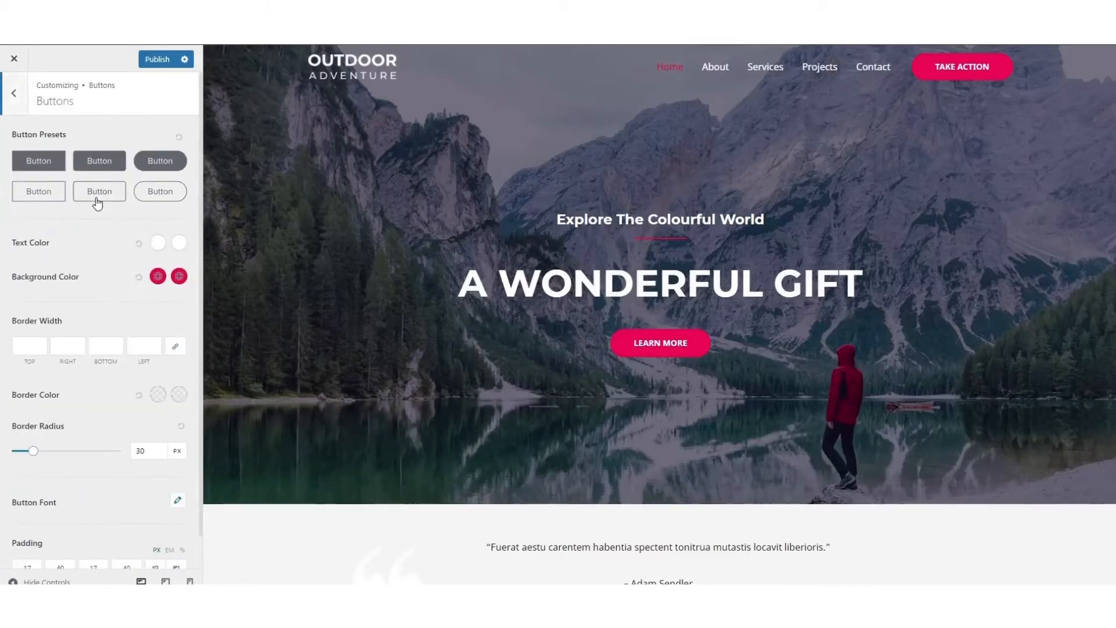
{"action": "left_click", "coordinate": [157, 277]}
{"action": "left_click", "coordinate": [124, 401]}
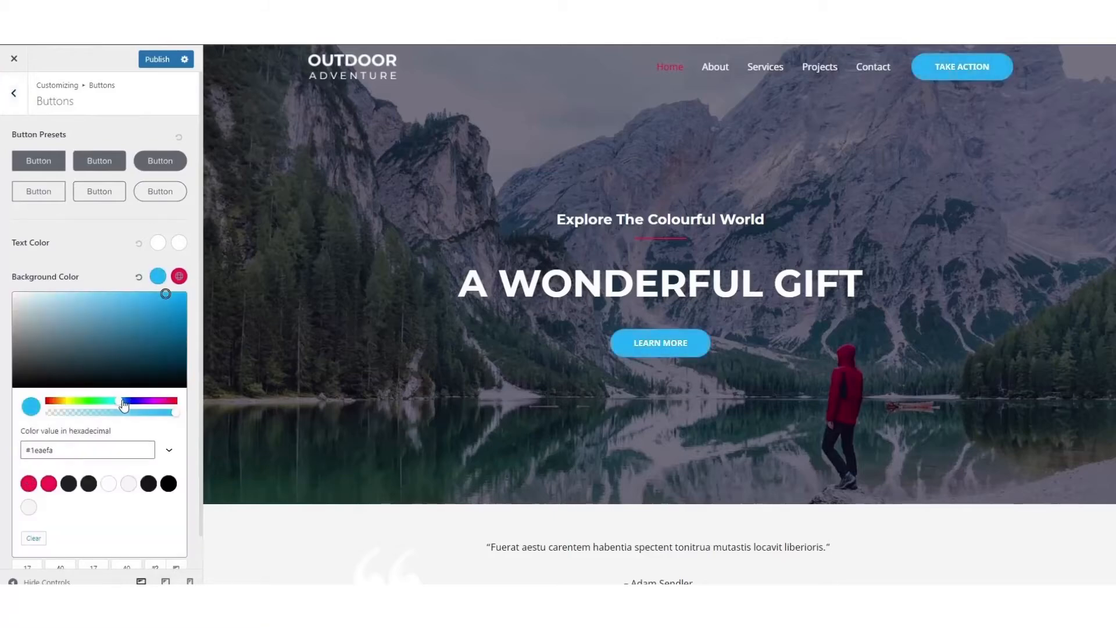
{"action": "left_click_drag", "start_coordinate": [123, 406], "coordinate": [120, 401]}
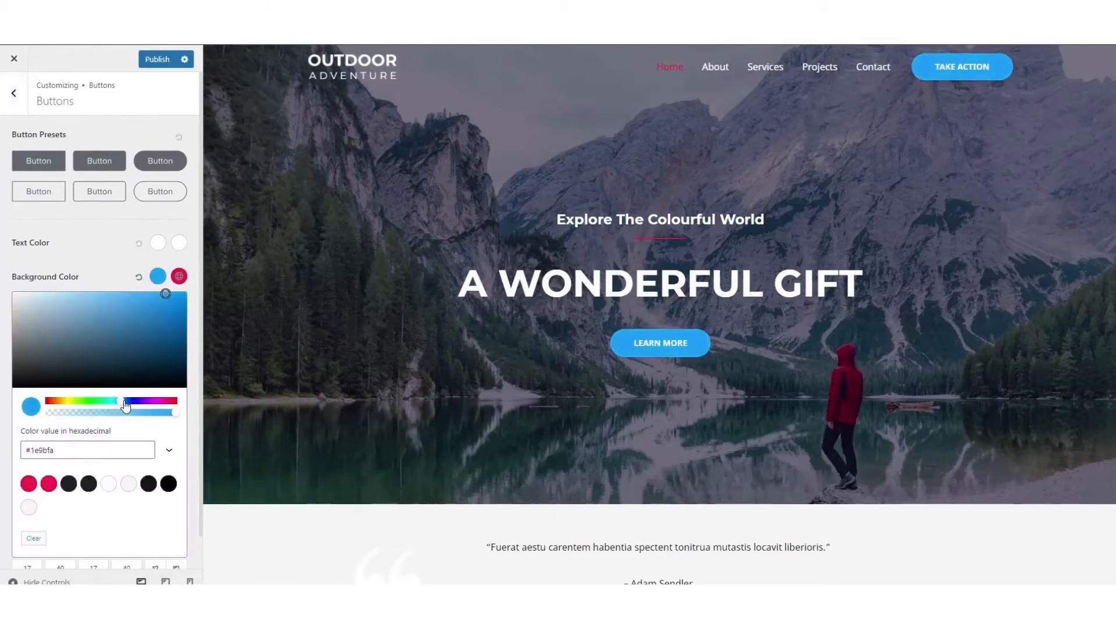
{"action": "left_click", "coordinate": [184, 279]}
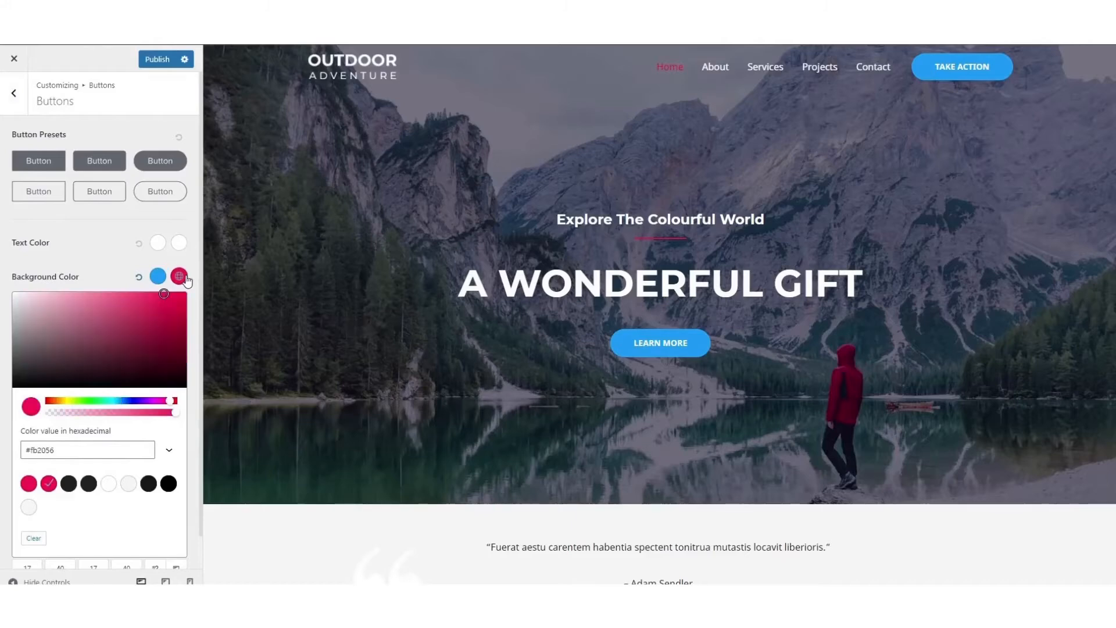
{"action": "left_click_drag", "start_coordinate": [110, 402], "coordinate": [133, 406]}
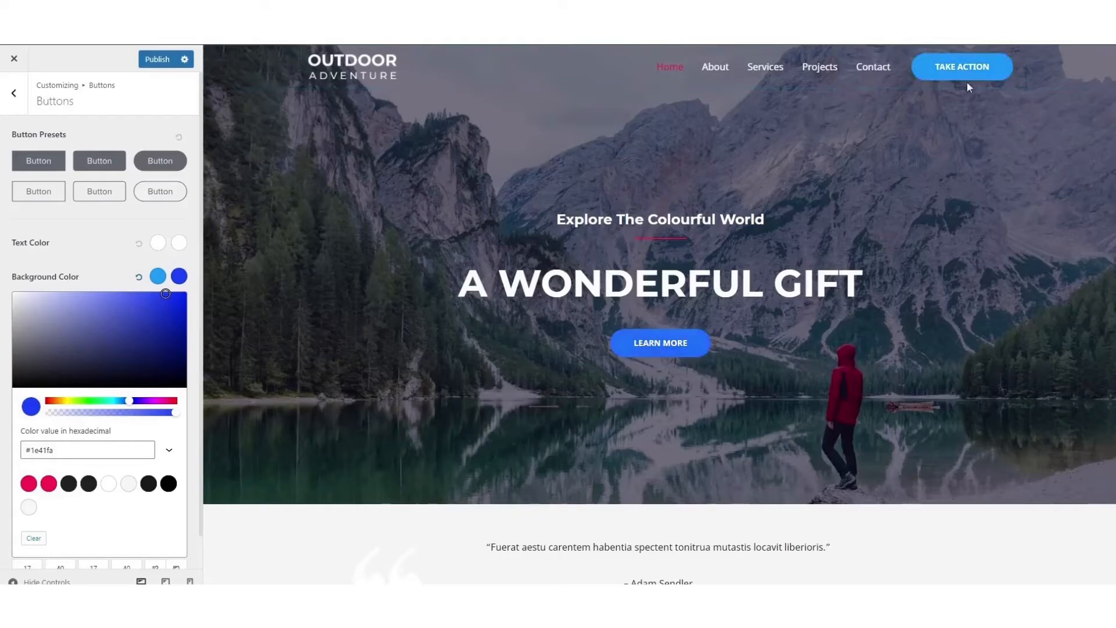
{"action": "left_click", "coordinate": [14, 95]}
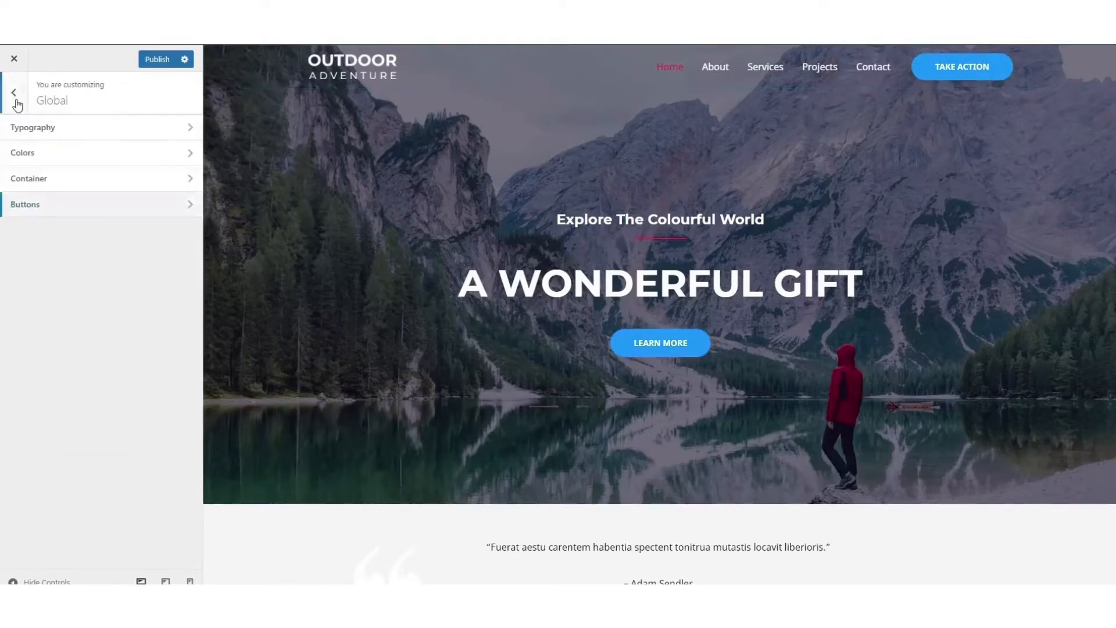
- Open the Site Title & Logo settings in the Header Builder and go to the logo options
{"action": "left_click", "coordinate": [16, 100]}
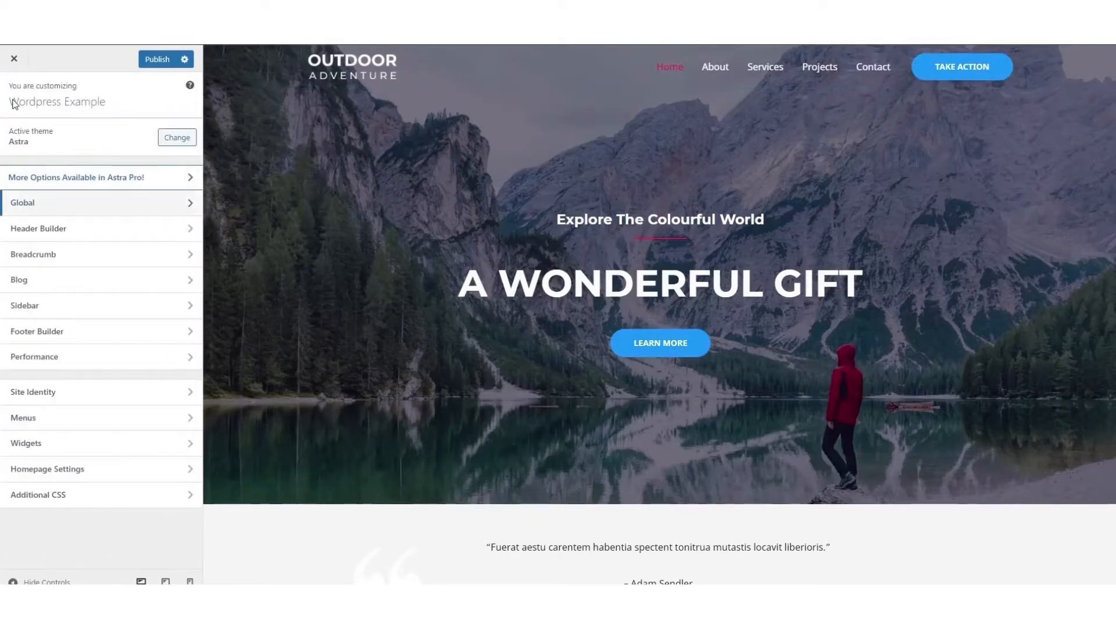
{"action": "left_click", "coordinate": [164, 241]}
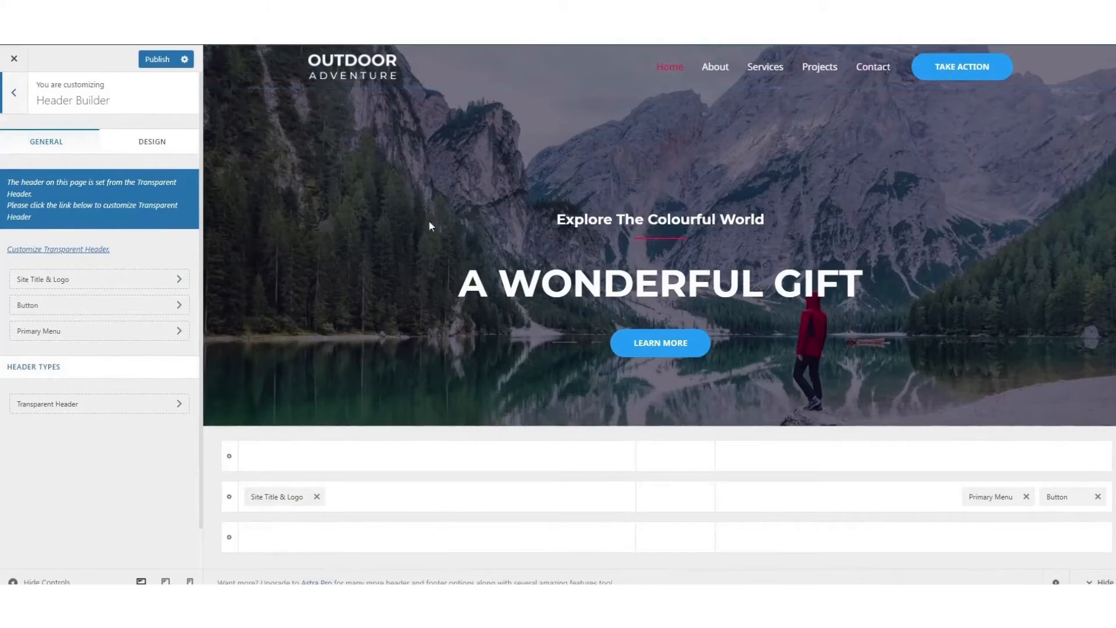
{"action": "left_click", "coordinate": [83, 285]}
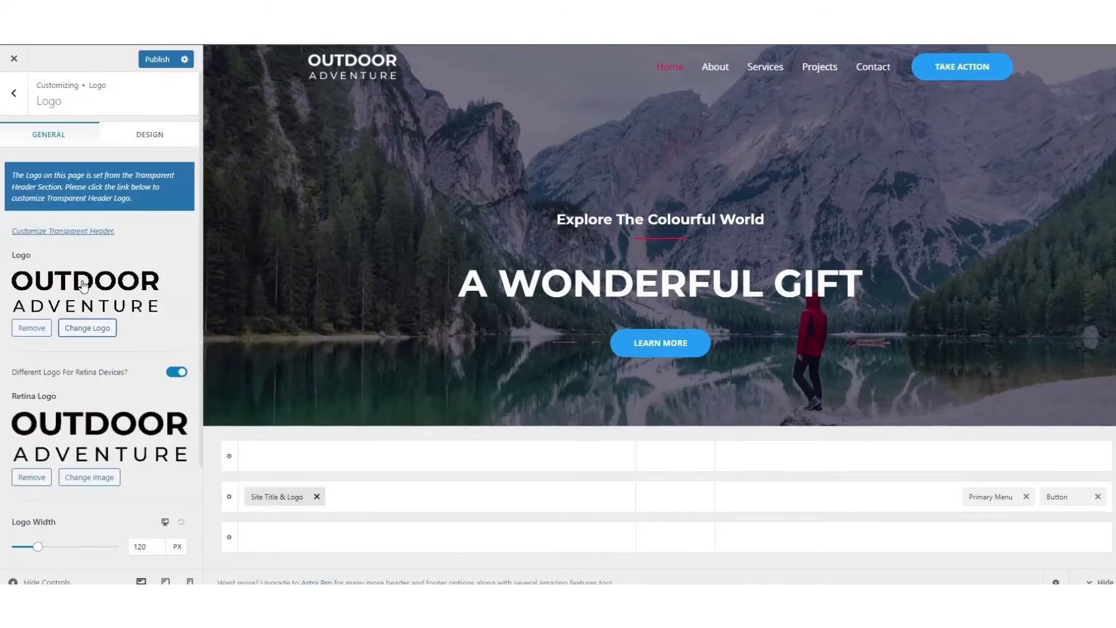
{"action": "scroll", "coordinate": [88, 191], "scroll_direction": "down", "scroll_amount": 3}
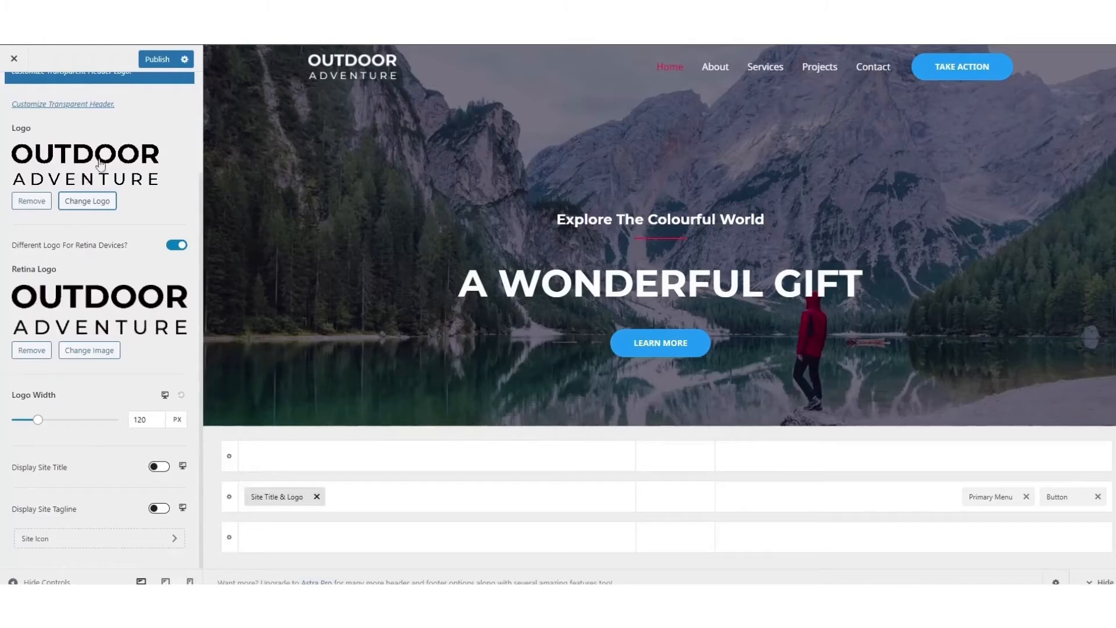
- Check the file upload option and suggested image dimensions for replacing the logo, and close the dialog without uploading
{"action": "left_click", "coordinate": [89, 207]}
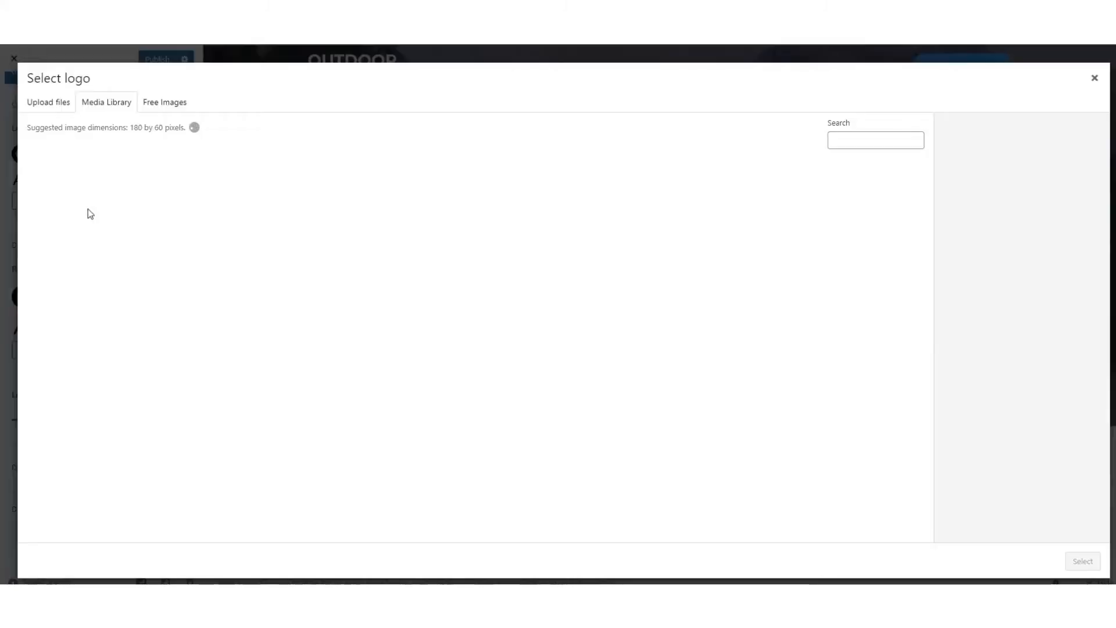
{"action": "left_click", "coordinate": [50, 104]}
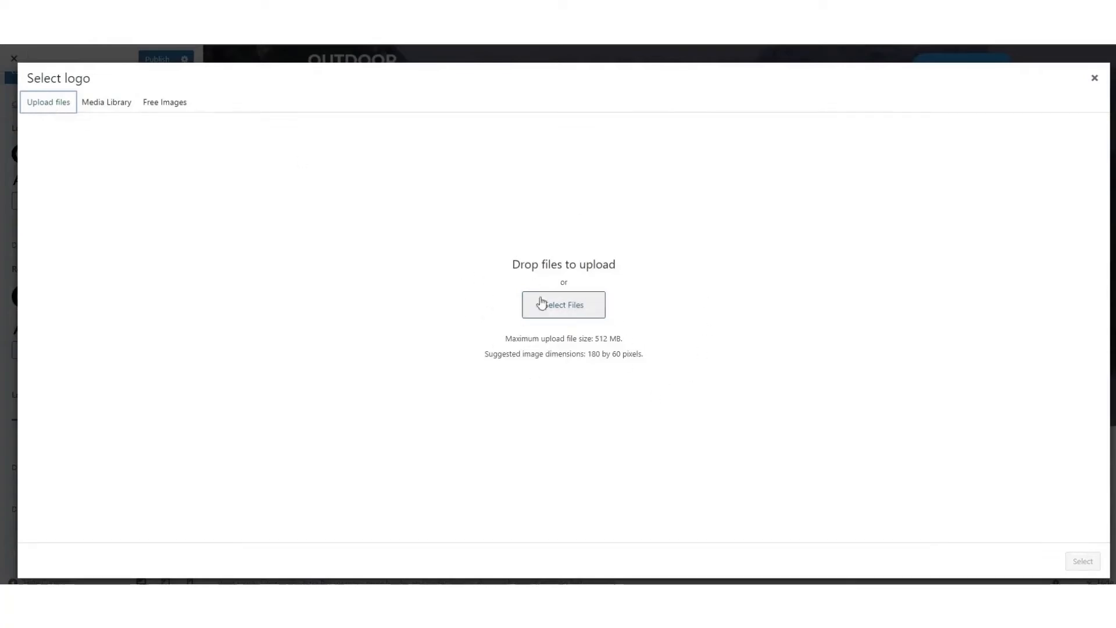
{"action": "left_click_drag", "start_coordinate": [588, 357], "coordinate": [648, 362]}
{"action": "left_click", "coordinate": [646, 358]}
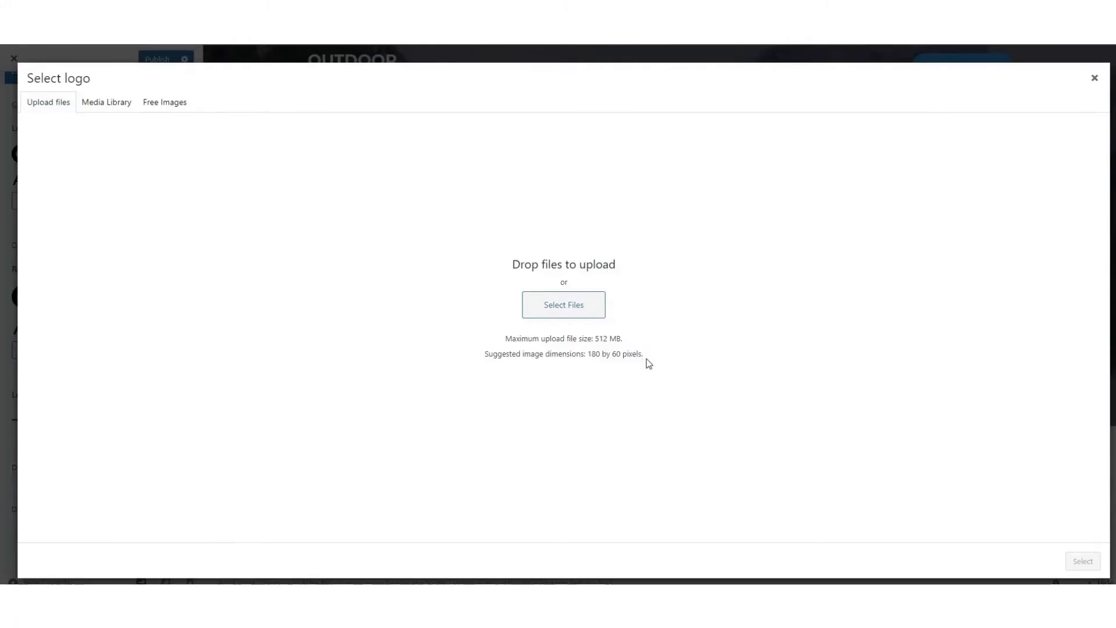
{"action": "left_click", "coordinate": [1094, 77]}
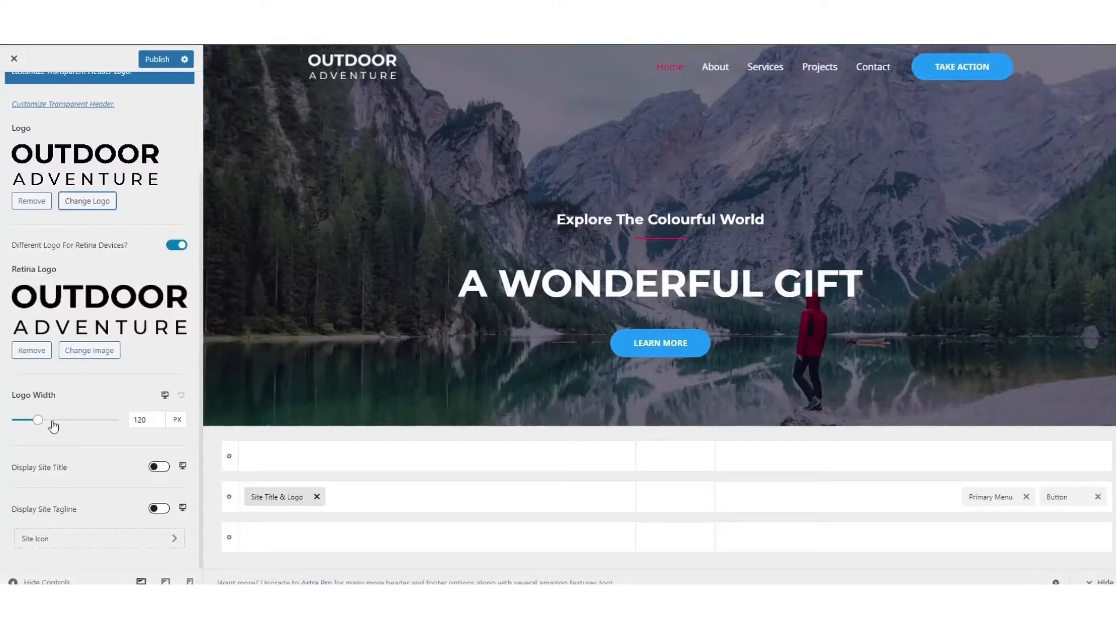
- Set the header logo width to 165 px and return to the main customizer sections
{"action": "left_click_drag", "start_coordinate": [39, 420], "coordinate": [46, 427]}
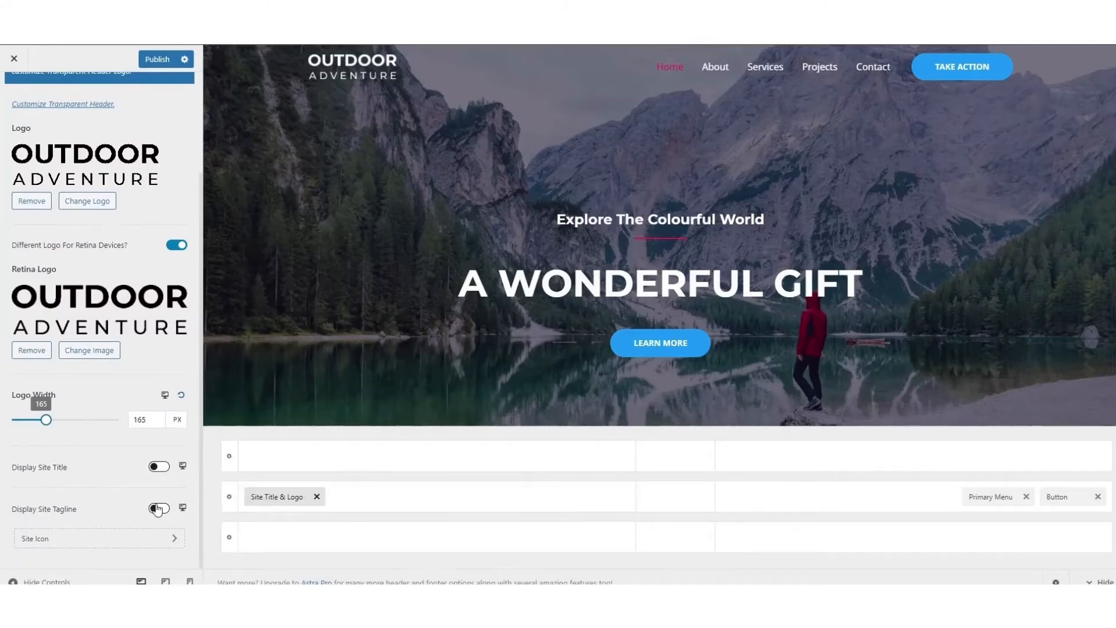
{"action": "left_click", "coordinate": [13, 87]}
{"action": "left_click", "coordinate": [18, 92]}
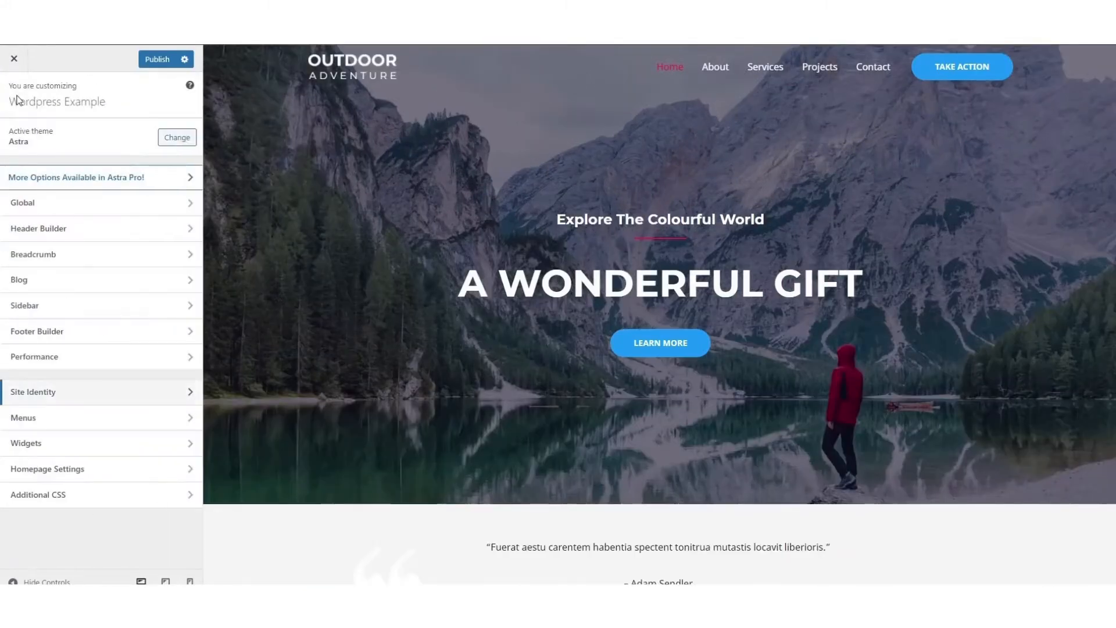
- Examine the header button's text and link settings and its design options in the Header Builder
{"action": "left_click", "coordinate": [148, 227]}
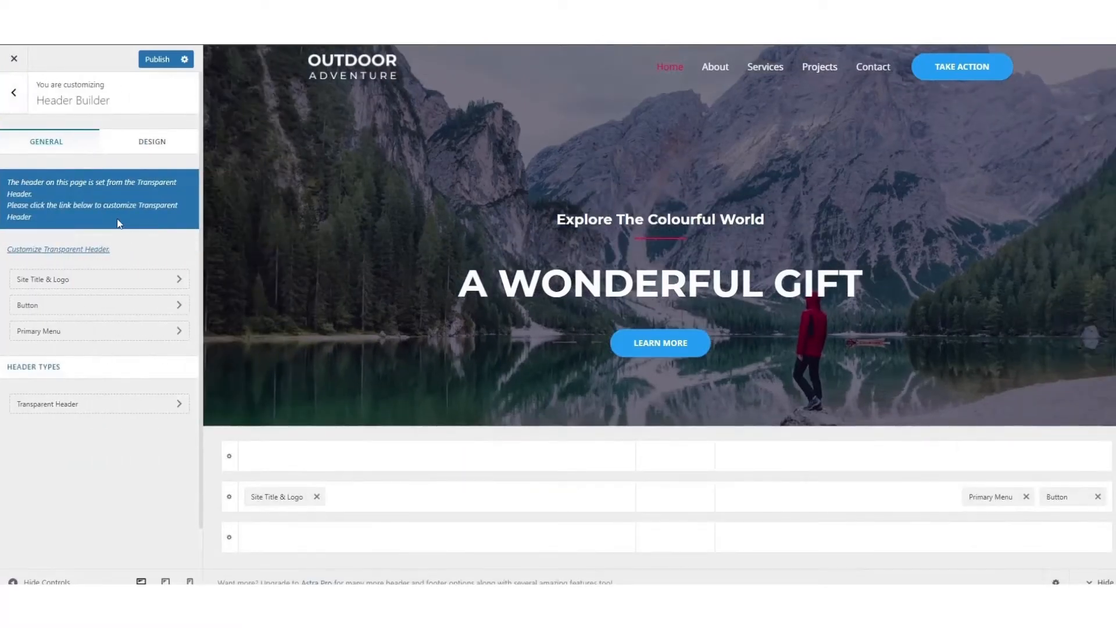
{"action": "left_click", "coordinate": [131, 303]}
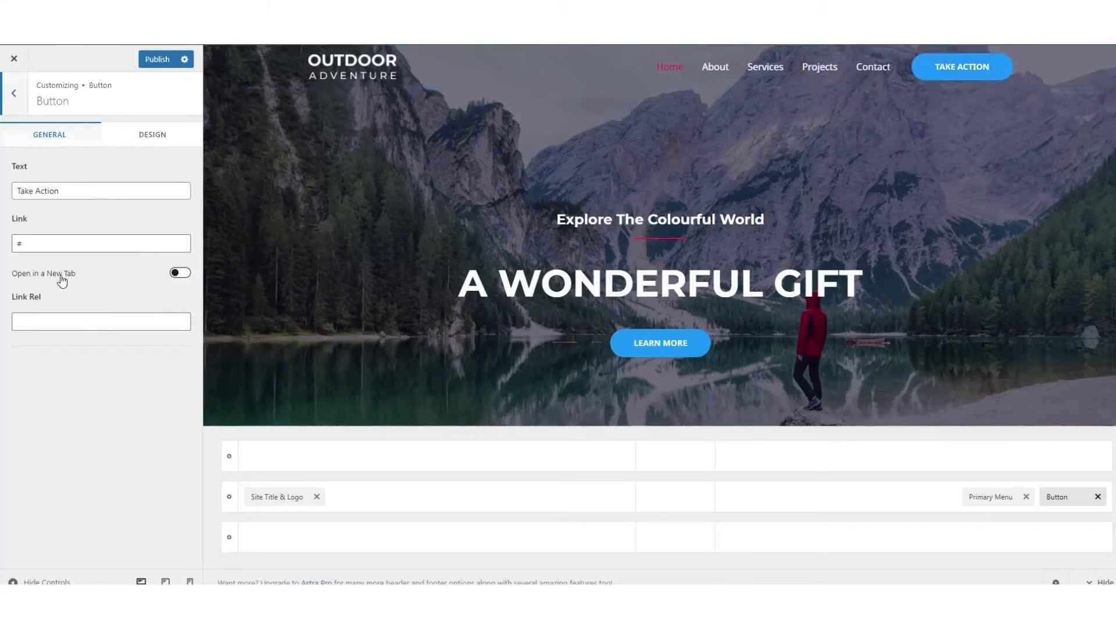
{"action": "left_click", "coordinate": [169, 137]}
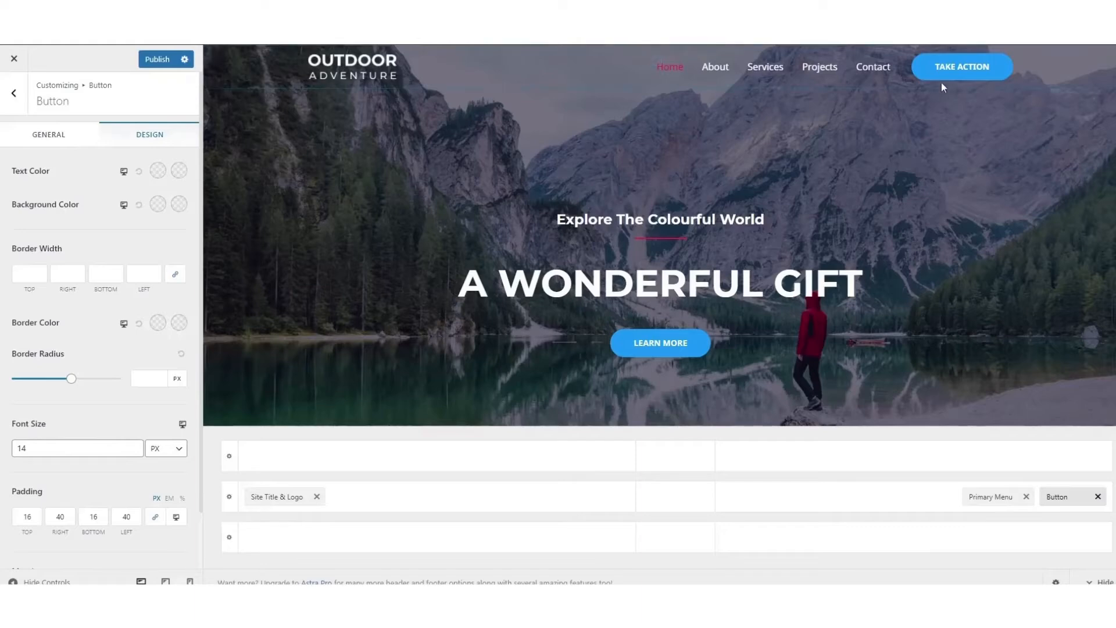
{"action": "left_click", "coordinate": [13, 97]}
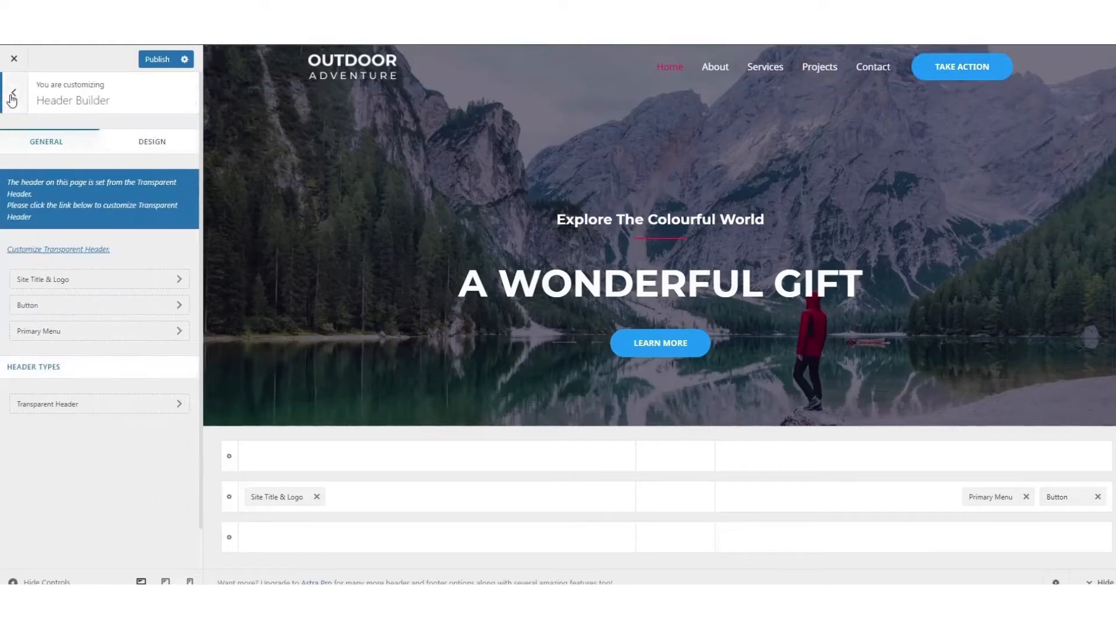
- Set the Primary Menu's hover Text / Link color to light blue
{"action": "left_click", "coordinate": [161, 336]}
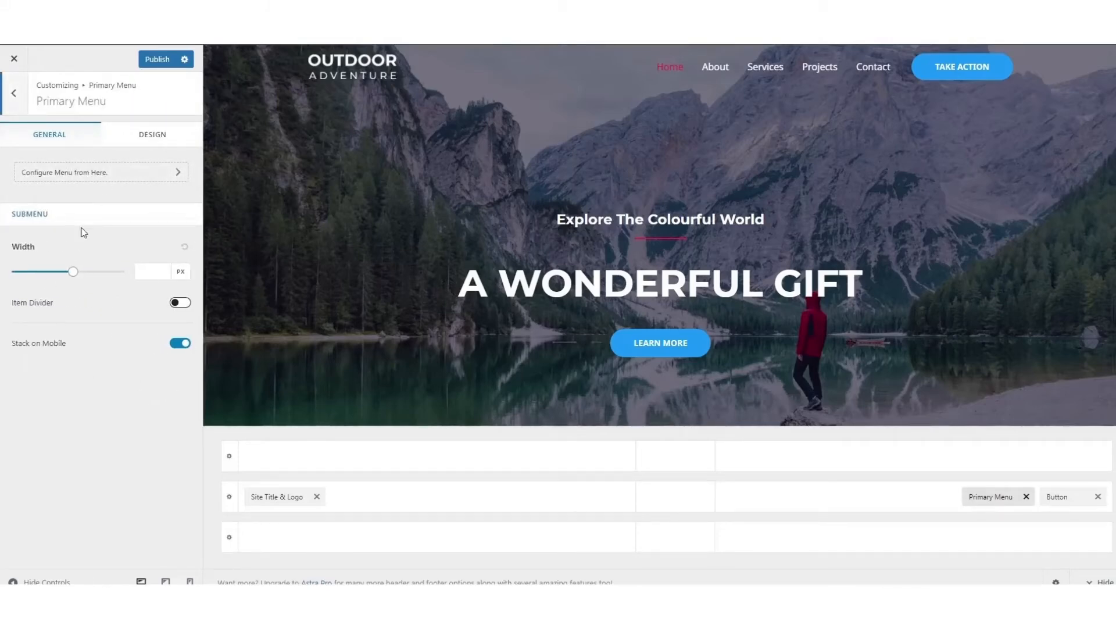
{"action": "left_click", "coordinate": [159, 137]}
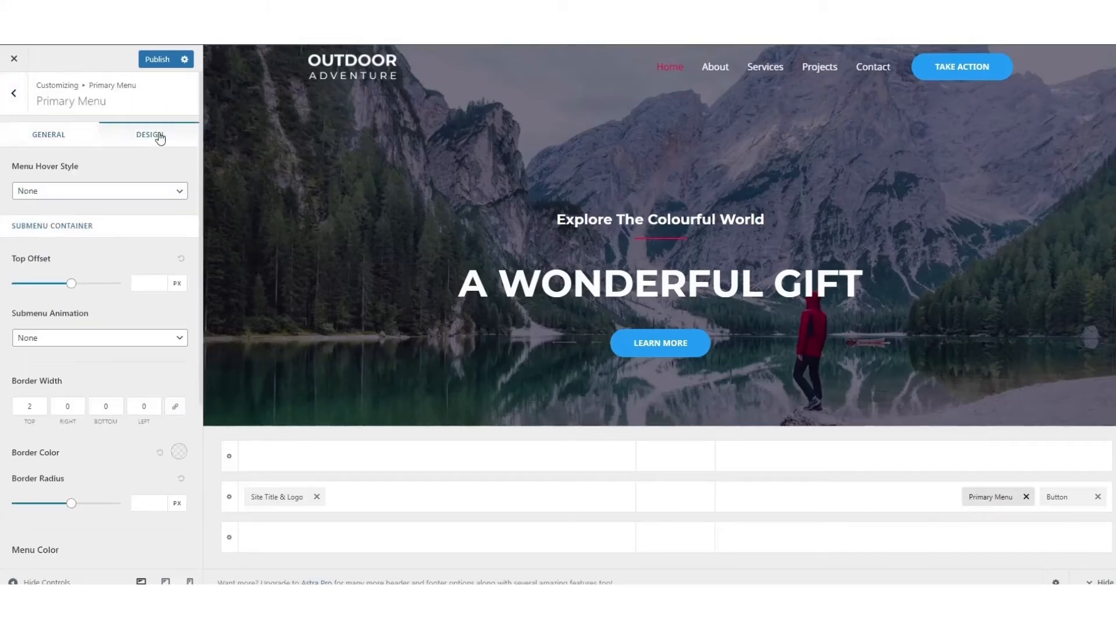
{"action": "scroll", "coordinate": [153, 183], "scroll_direction": "down", "scroll_amount": 3}
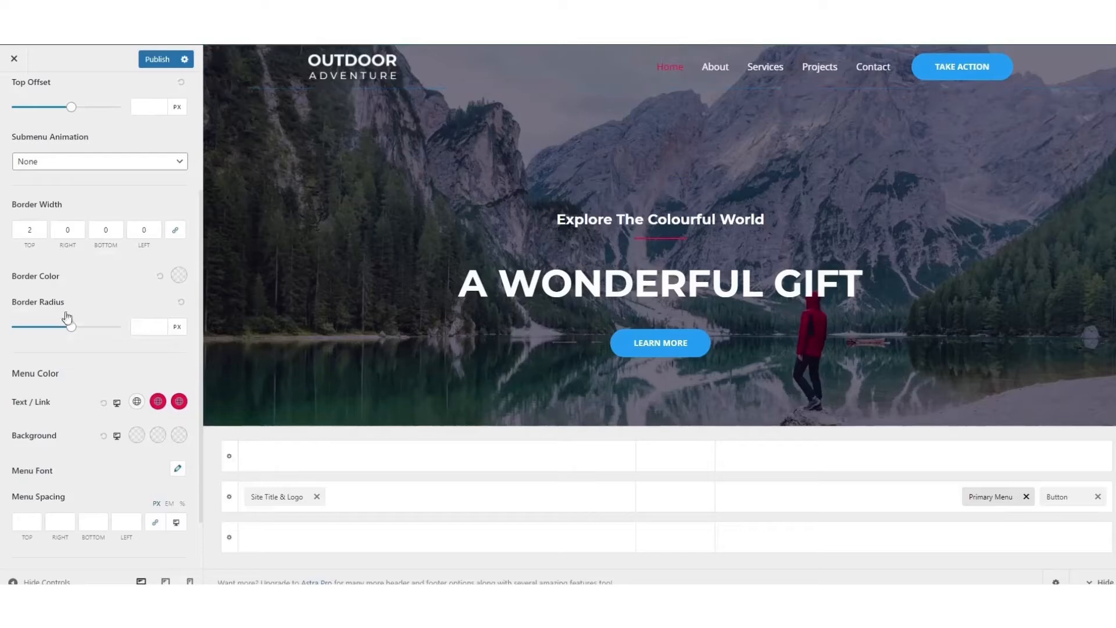
{"action": "left_click", "coordinate": [158, 402]}
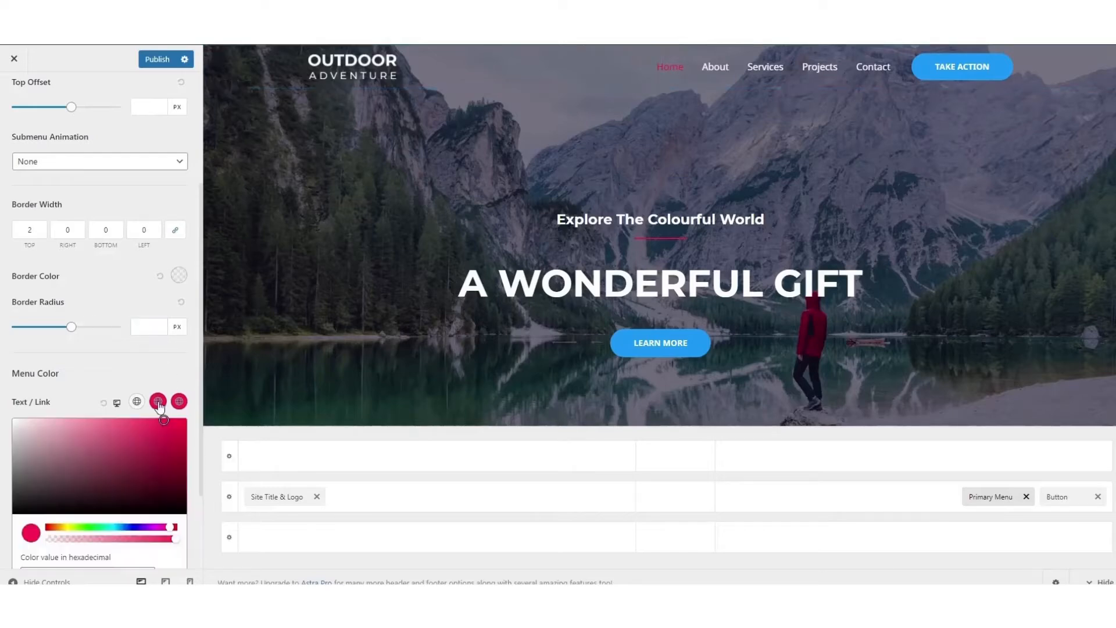
{"action": "left_click_drag", "start_coordinate": [100, 527], "coordinate": [124, 534]}
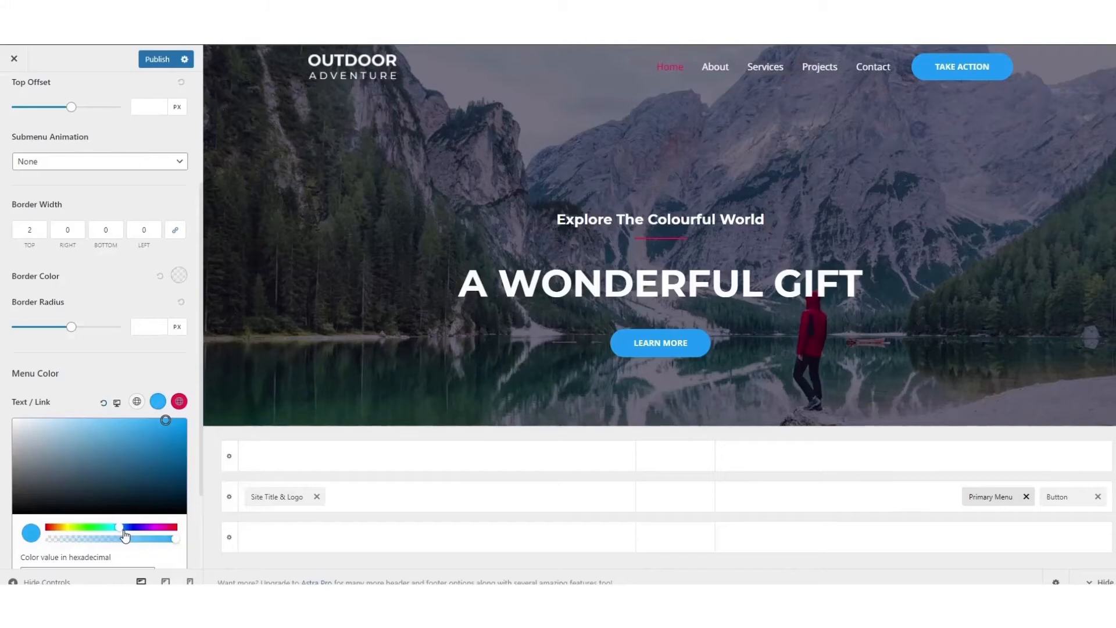
- Set the Primary Menu's active Text / Link color to blue and publish the changes
{"action": "left_click", "coordinate": [182, 402]}
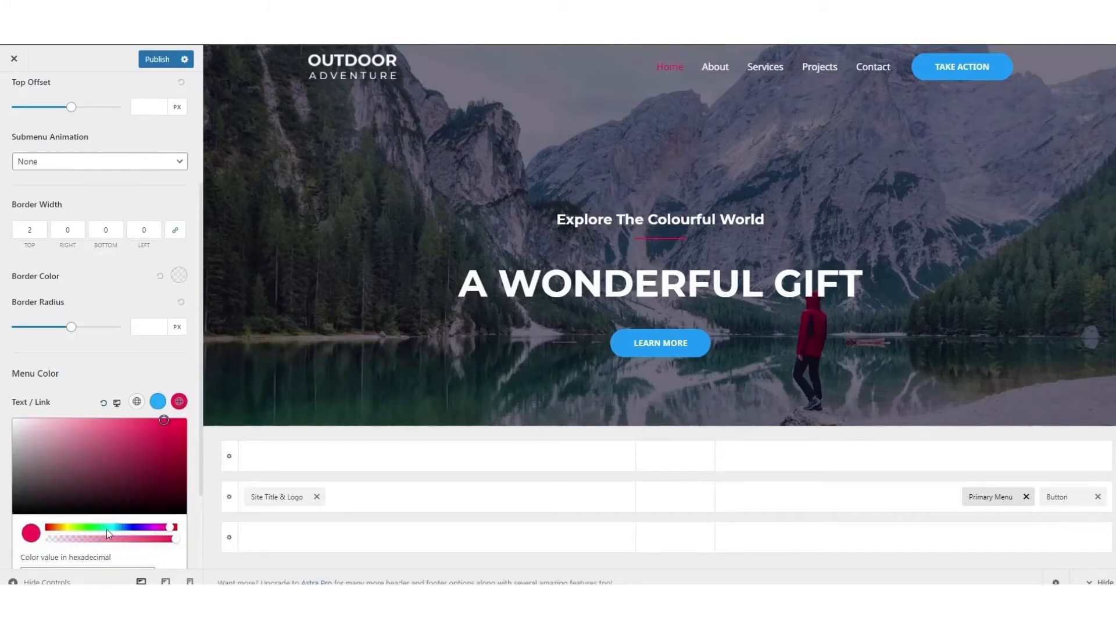
{"action": "left_click_drag", "start_coordinate": [107, 527], "coordinate": [128, 534]}
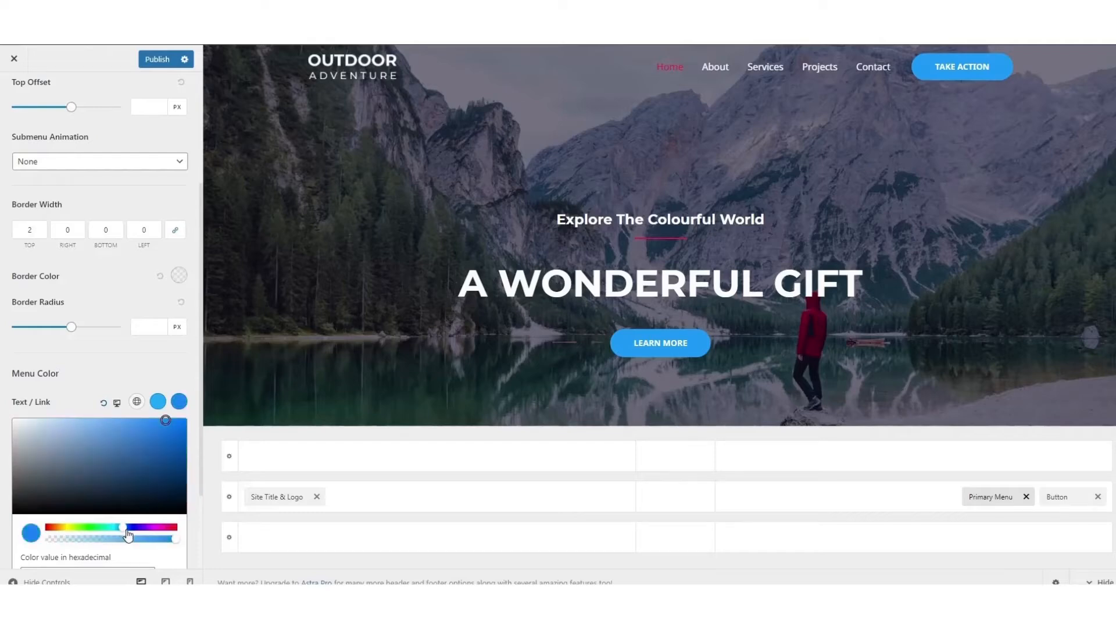
{"action": "left_click", "coordinate": [189, 378]}
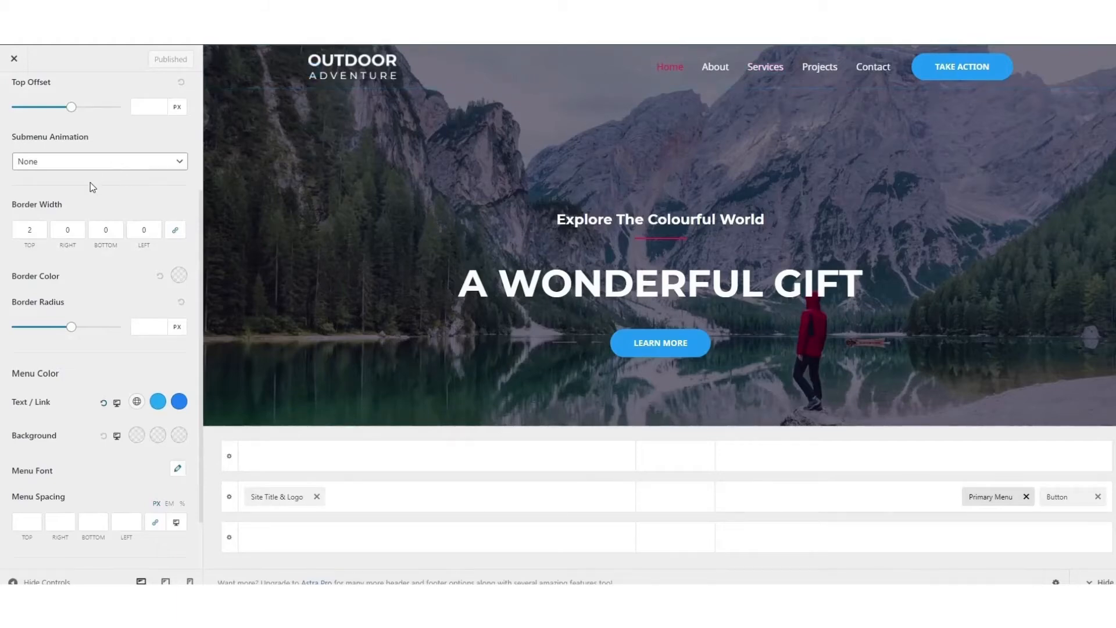
- Set the Transparent Header's logo width to 178 px in the Header Builder
{"action": "scroll", "coordinate": [93, 181], "scroll_direction": "up", "scroll_amount": 3}
{"action": "left_click", "coordinate": [16, 96]}
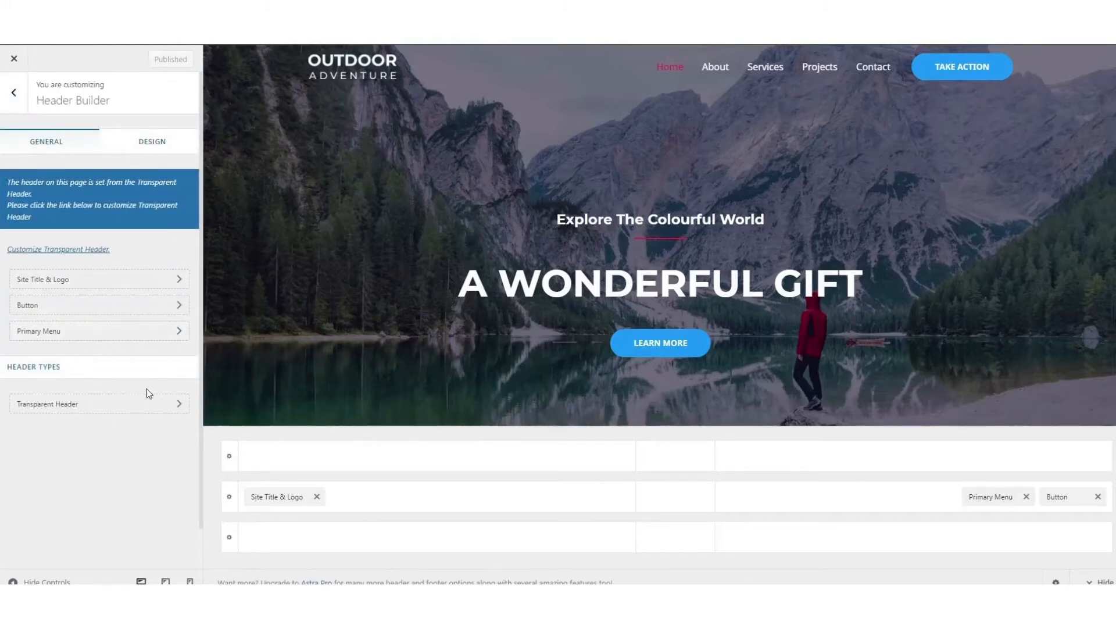
{"action": "left_click", "coordinate": [126, 404]}
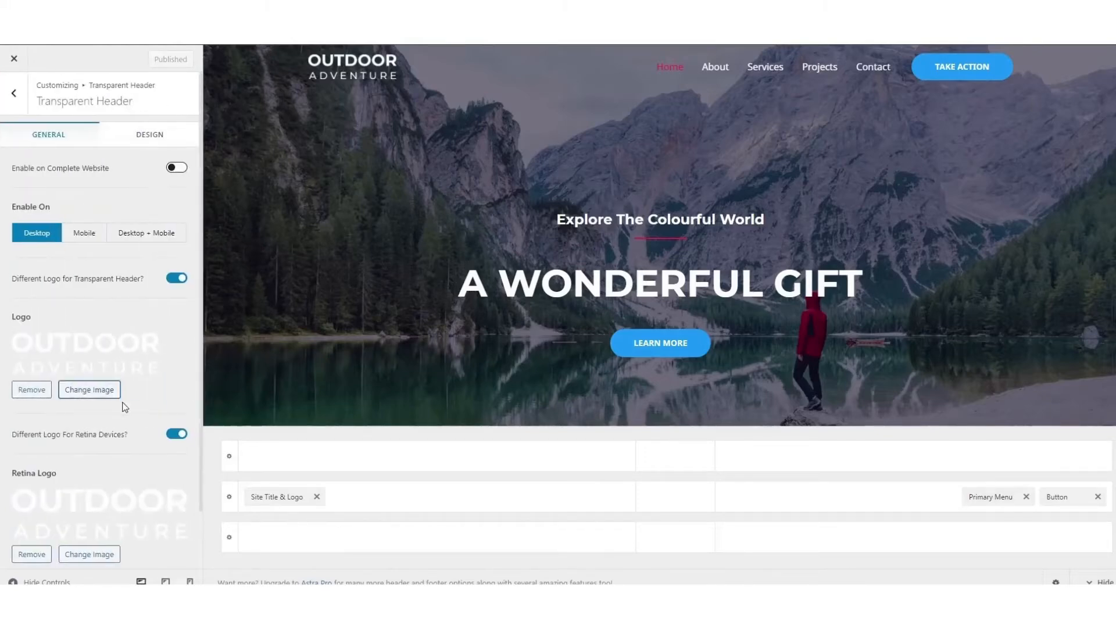
{"action": "scroll", "coordinate": [138, 172], "scroll_direction": "down", "scroll_amount": 1}
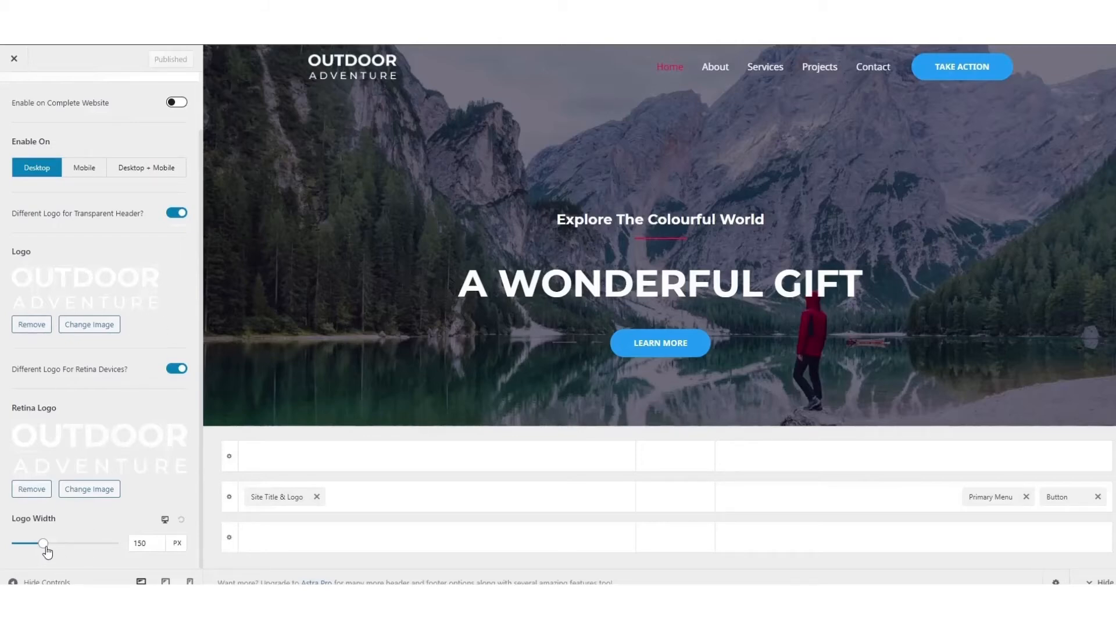
{"action": "left_click_drag", "start_coordinate": [43, 543], "coordinate": [48, 544]}
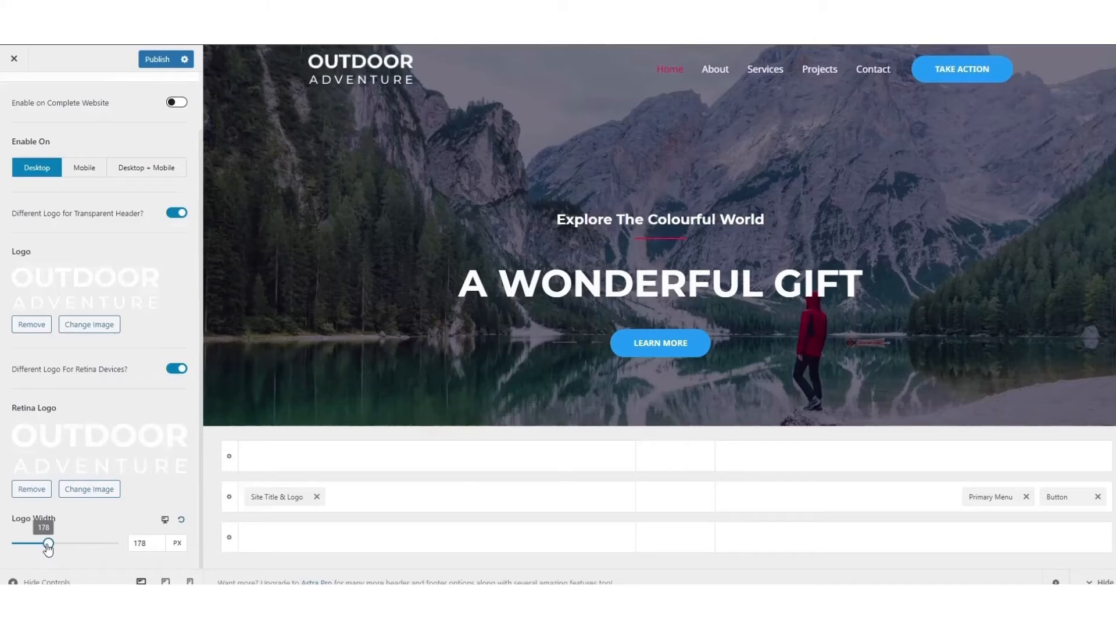
- Set the Transparent Header's active/hover menu Text / Link color to light blue and preview it on the About page
{"action": "scroll", "coordinate": [112, 407], "scroll_direction": "up", "scroll_amount": 2}
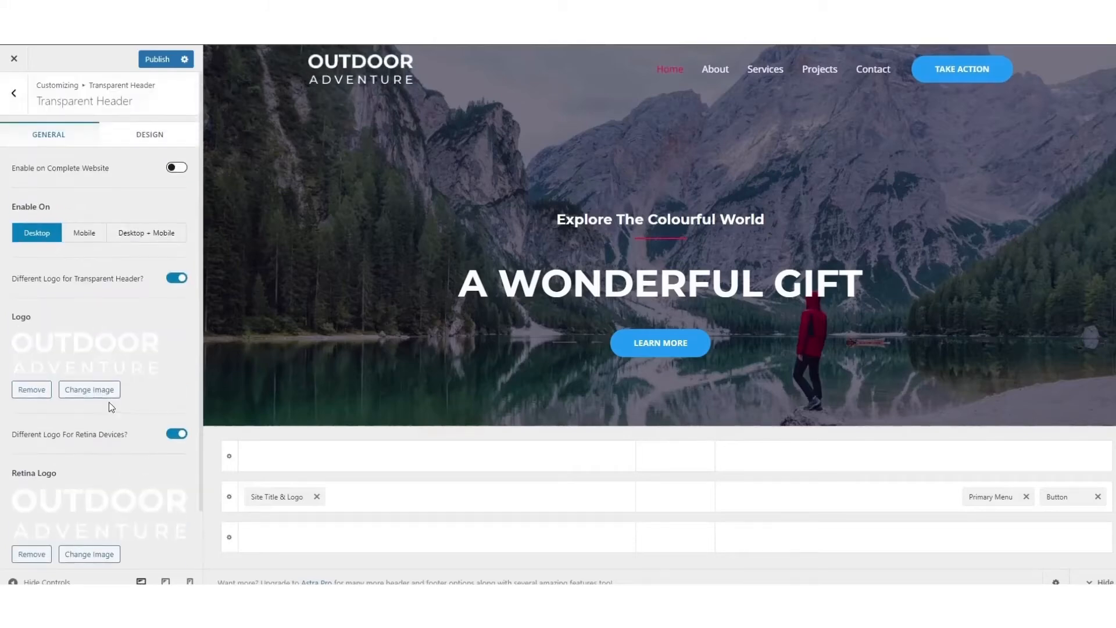
{"action": "left_click", "coordinate": [149, 138]}
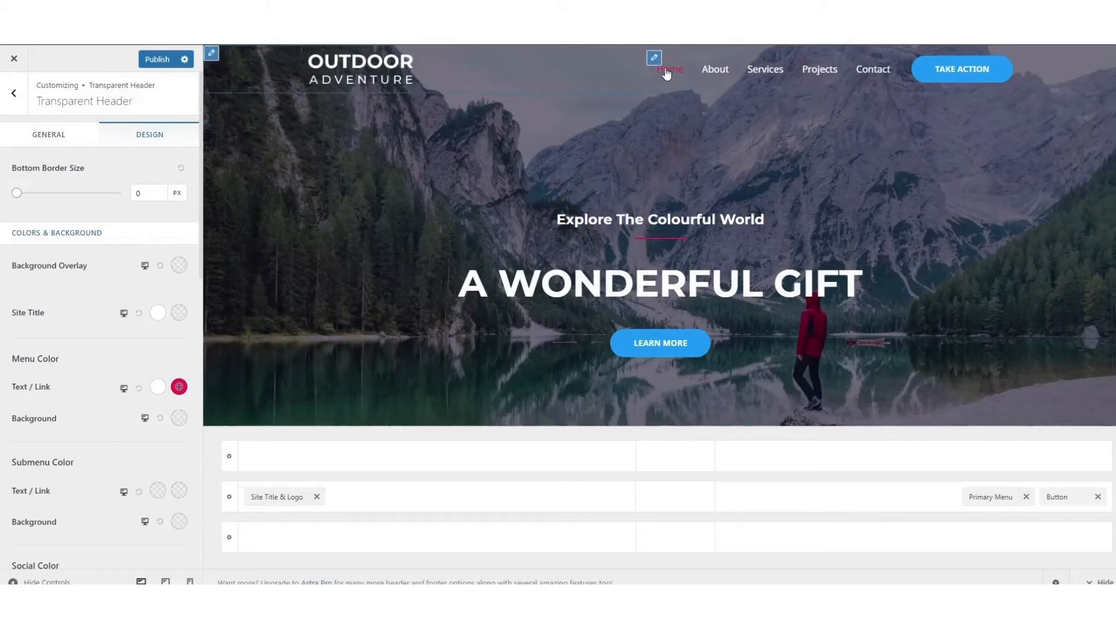
{"action": "left_click", "coordinate": [179, 387]}
{"action": "left_click_drag", "start_coordinate": [118, 517], "coordinate": [122, 517]}
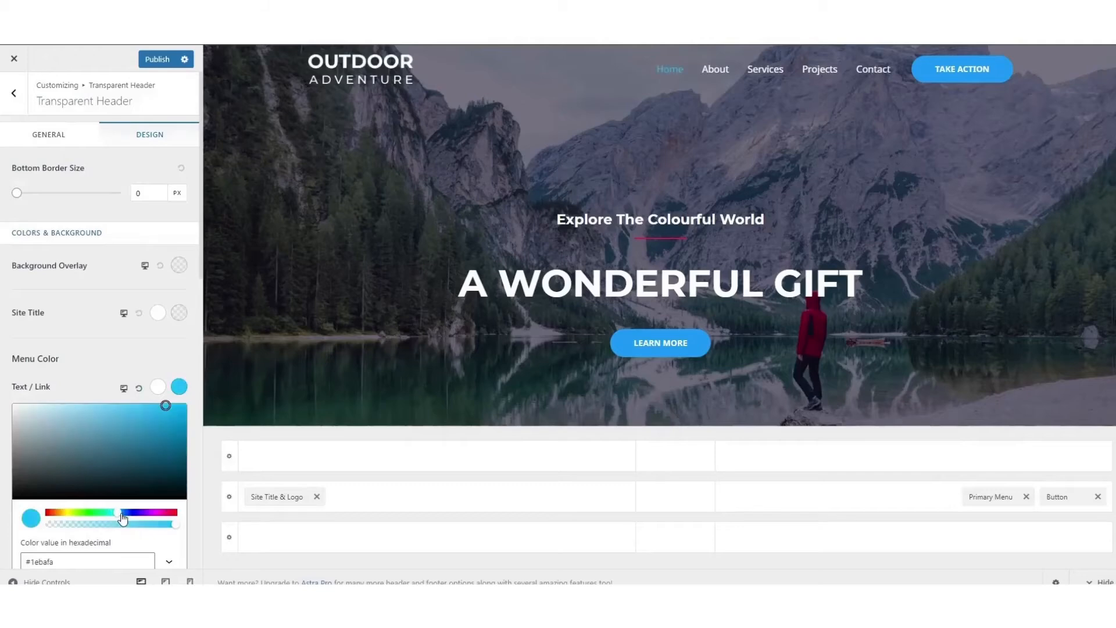
{"action": "left_click", "coordinate": [138, 368]}
{"action": "left_click", "coordinate": [159, 387]}
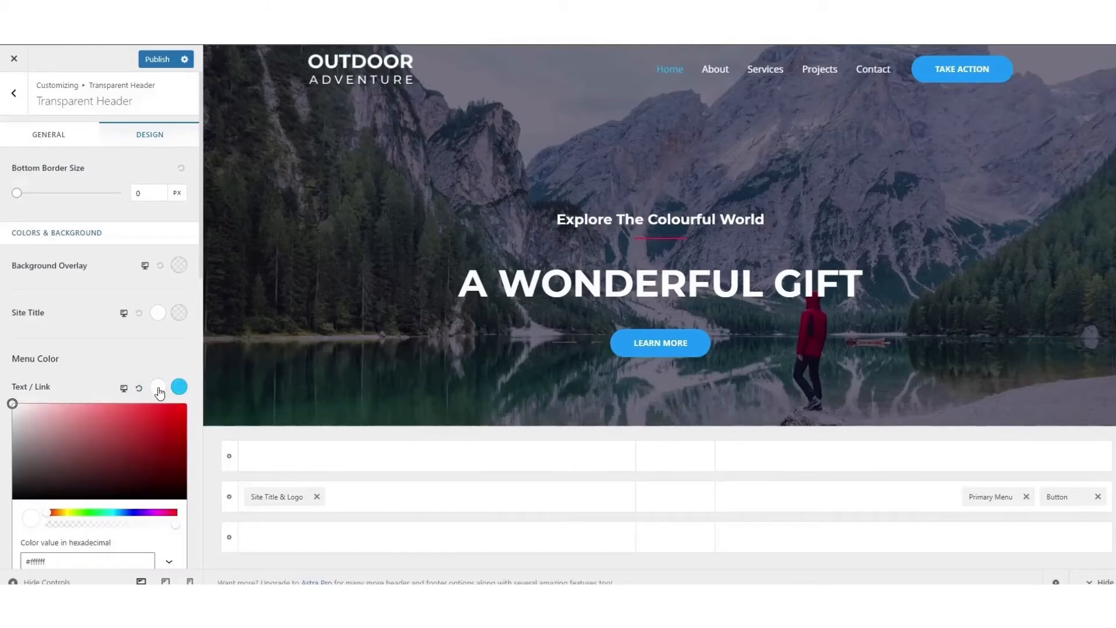
{"action": "left_click", "coordinate": [162, 365]}
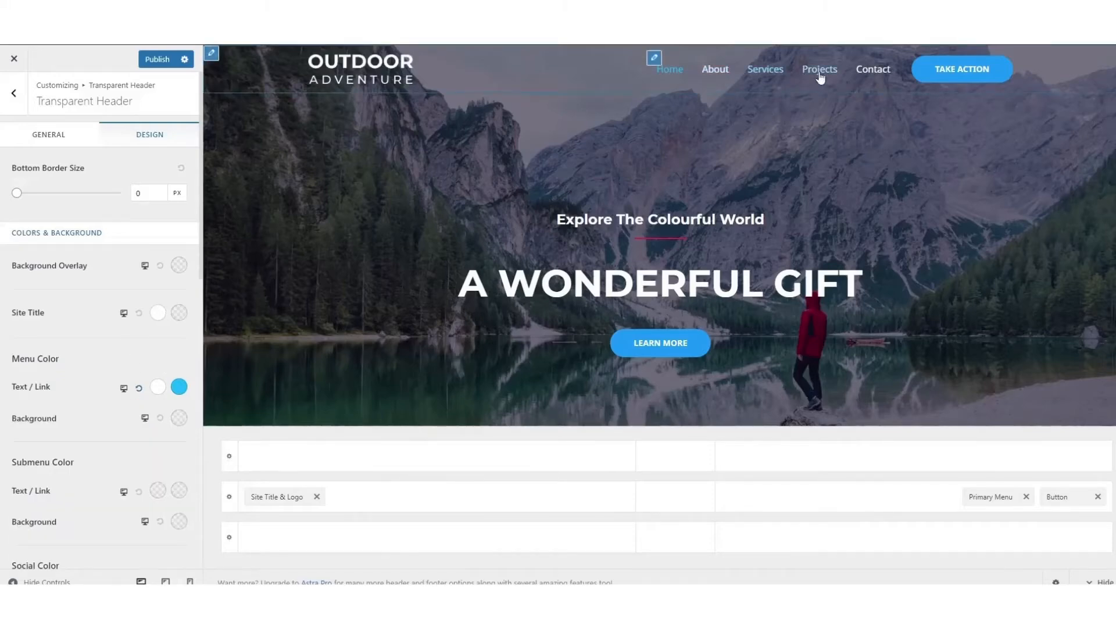
{"action": "left_click", "coordinate": [716, 69]}
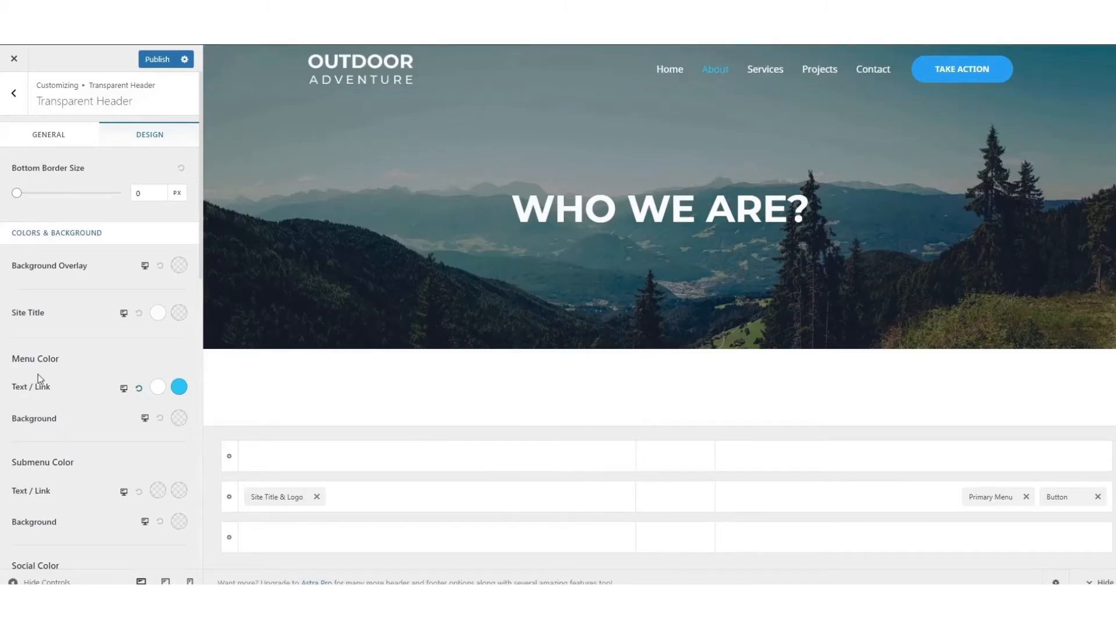
- Return to the main customizer sections and check the Breadcrumb header position setting
{"action": "left_click", "coordinate": [14, 94]}
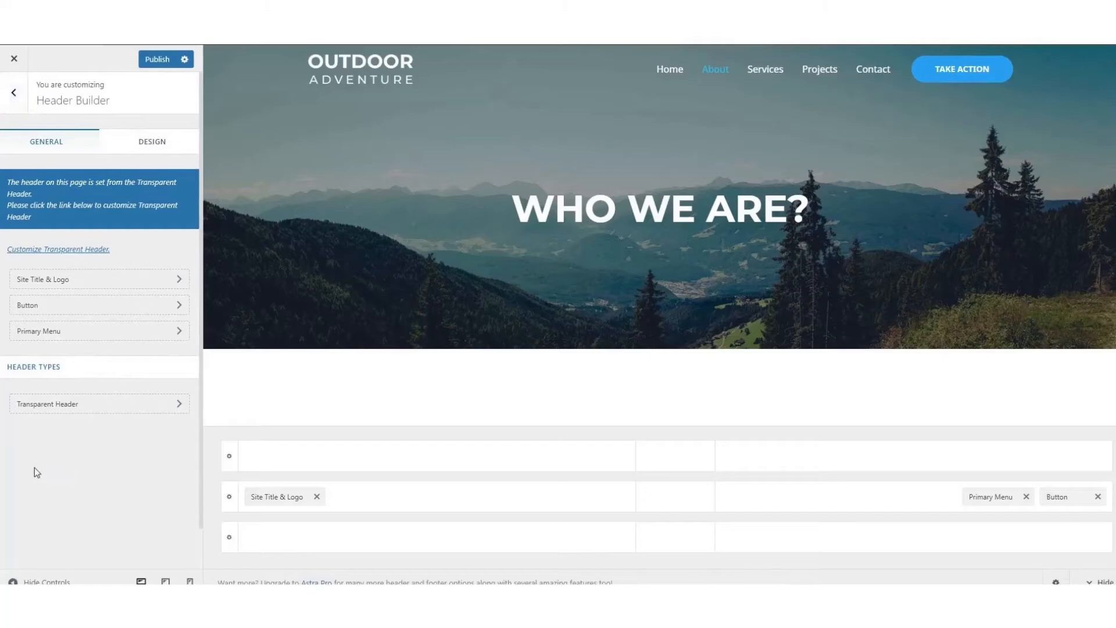
{"action": "left_click", "coordinate": [13, 95]}
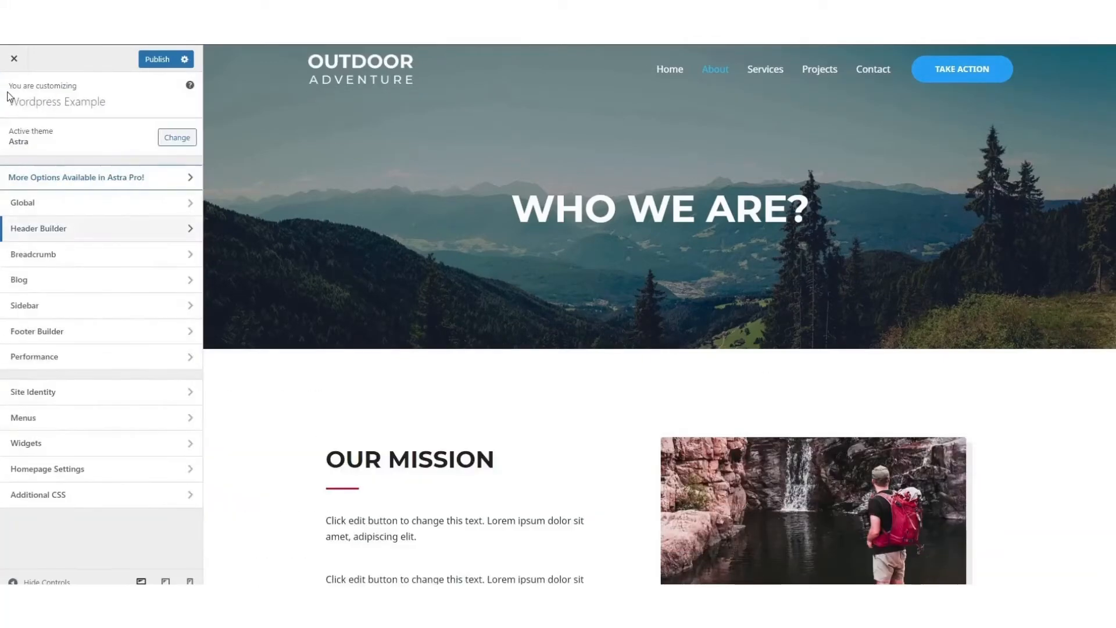
{"action": "left_click", "coordinate": [147, 254]}
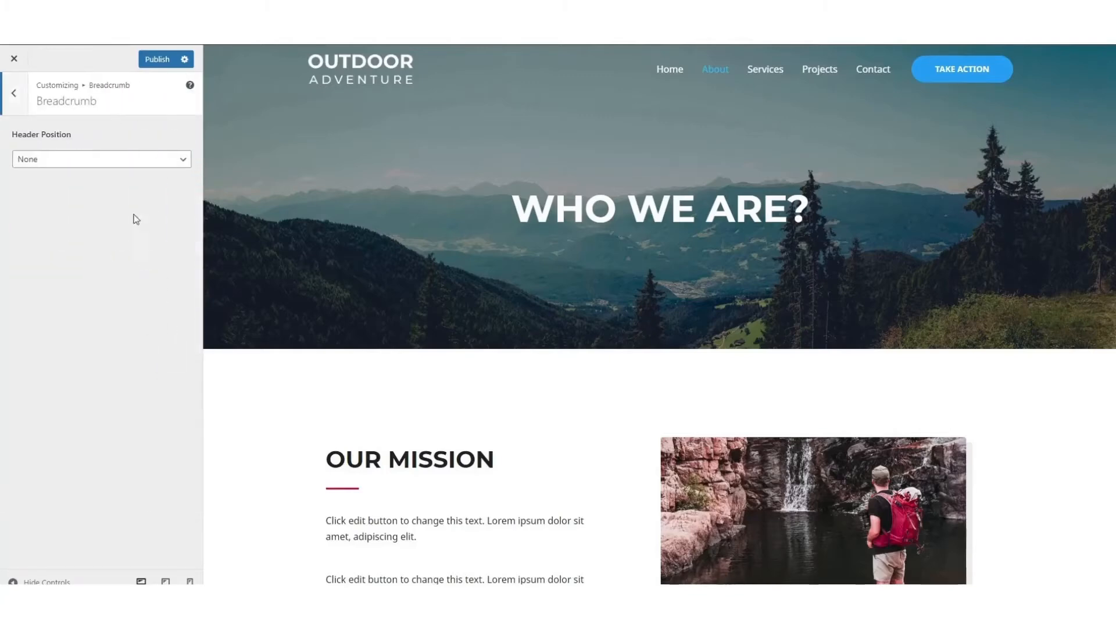
{"action": "left_click", "coordinate": [25, 102]}
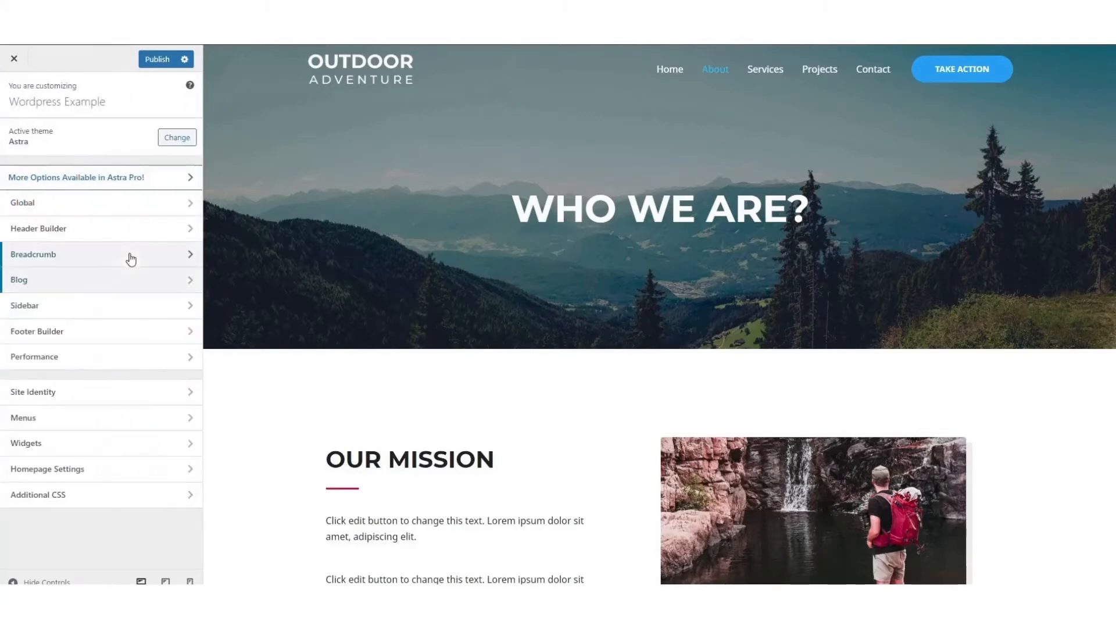
- Hide the Comments, Category and Author meta in the Blog / Archive settings
{"action": "left_click", "coordinate": [86, 287]}
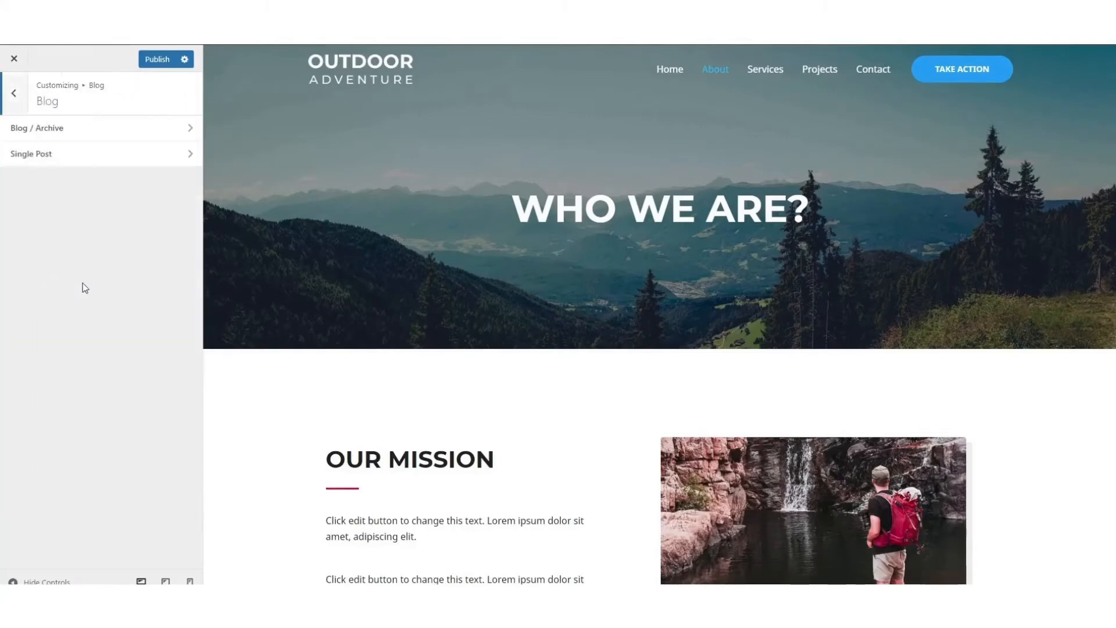
{"action": "left_click", "coordinate": [129, 126]}
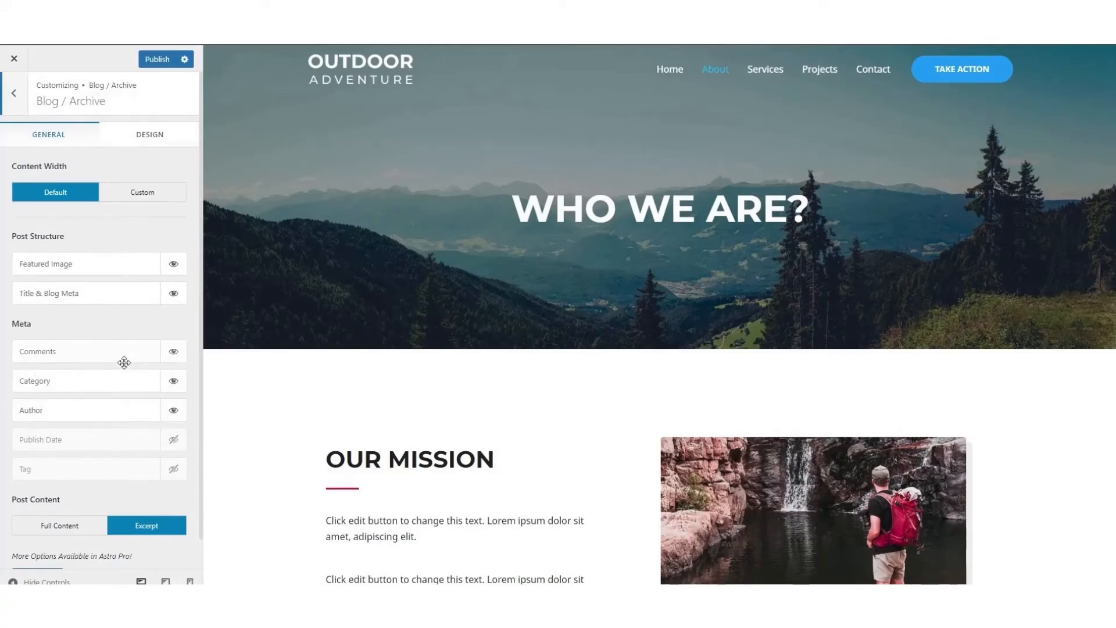
{"action": "left_click", "coordinate": [173, 351]}
{"action": "left_click", "coordinate": [173, 381]}
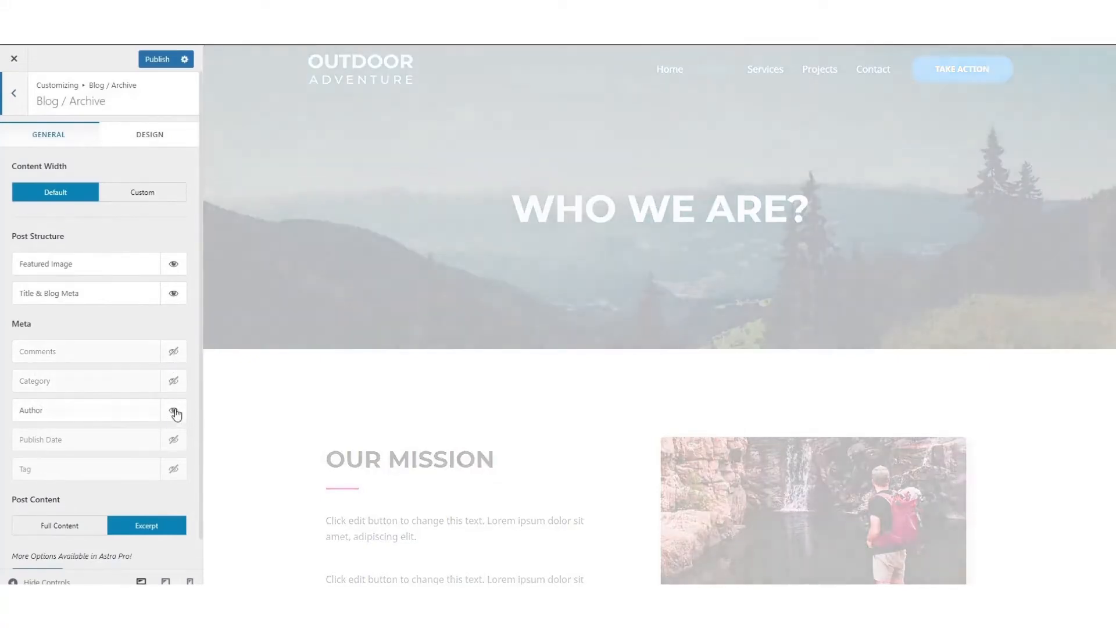
{"action": "left_click", "coordinate": [174, 411]}
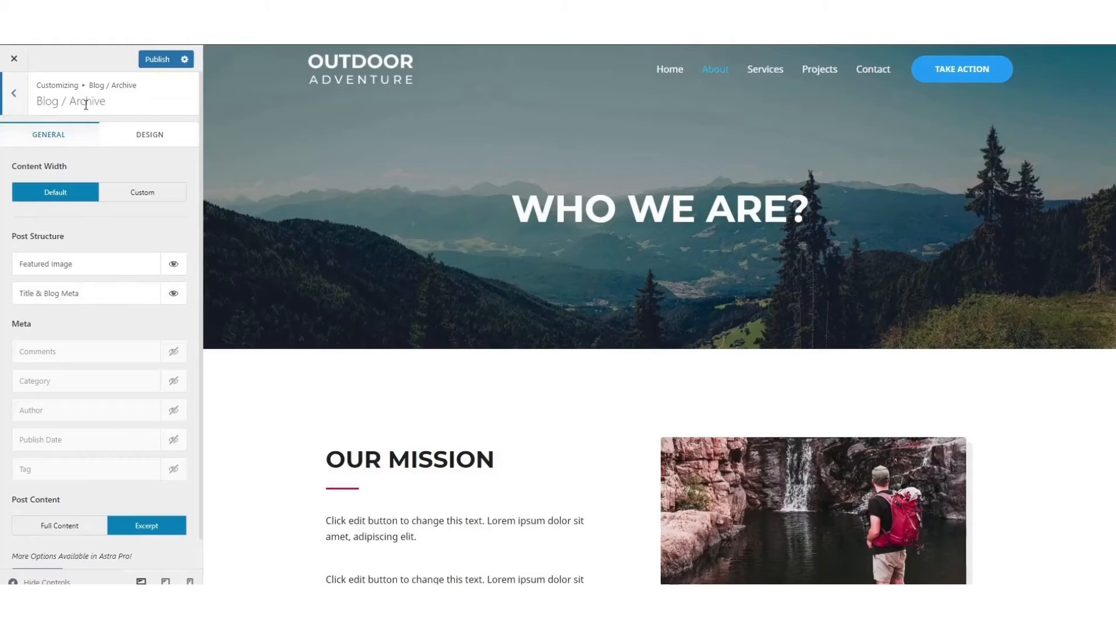
- Hide the Author, Category and Comments meta in the blog's Single Post settings
{"action": "left_click", "coordinate": [15, 93]}
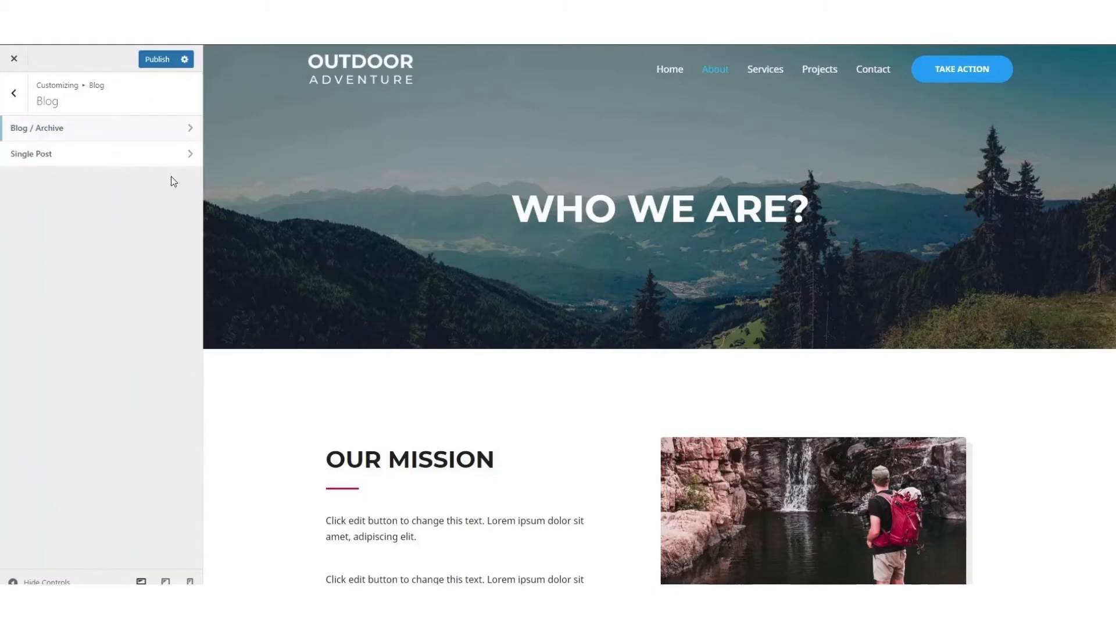
{"action": "left_click", "coordinate": [148, 155]}
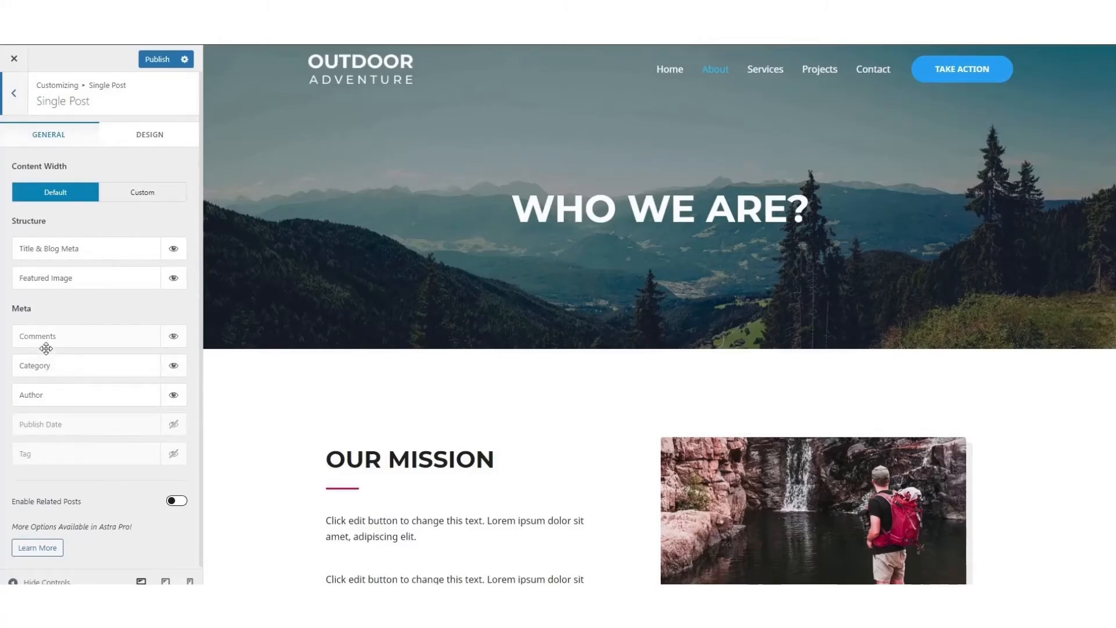
{"action": "left_click", "coordinate": [174, 395]}
{"action": "left_click", "coordinate": [173, 366]}
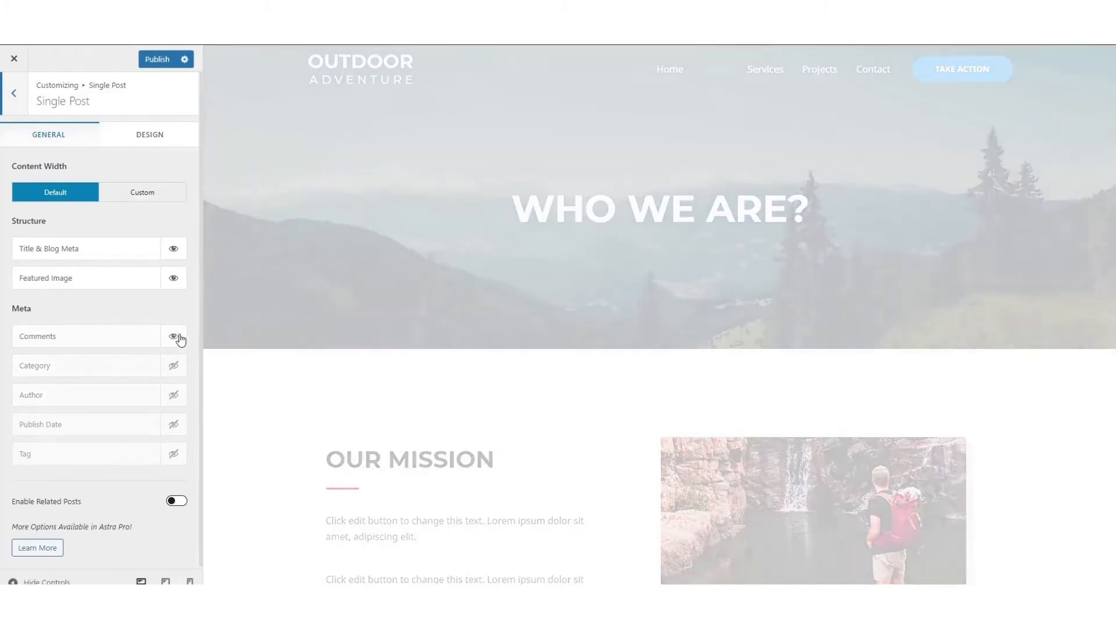
{"action": "left_click", "coordinate": [174, 336]}
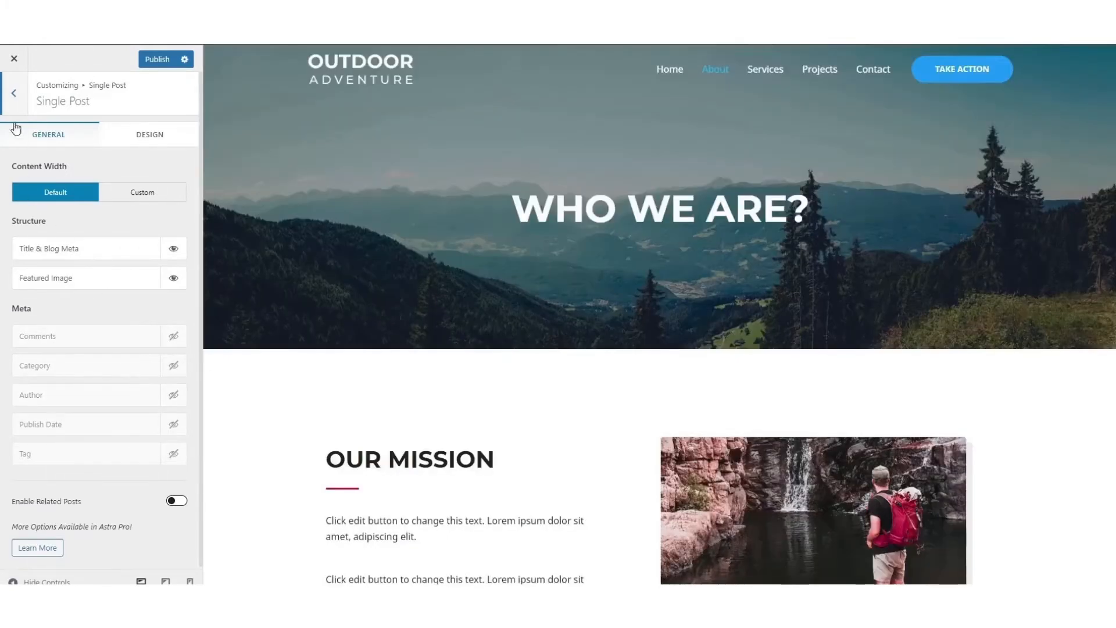
- Return to the main customizer sections and review the Sidebar layout settings for pages, blog posts and archives
{"action": "left_click", "coordinate": [14, 97]}
{"action": "left_click", "coordinate": [14, 96]}
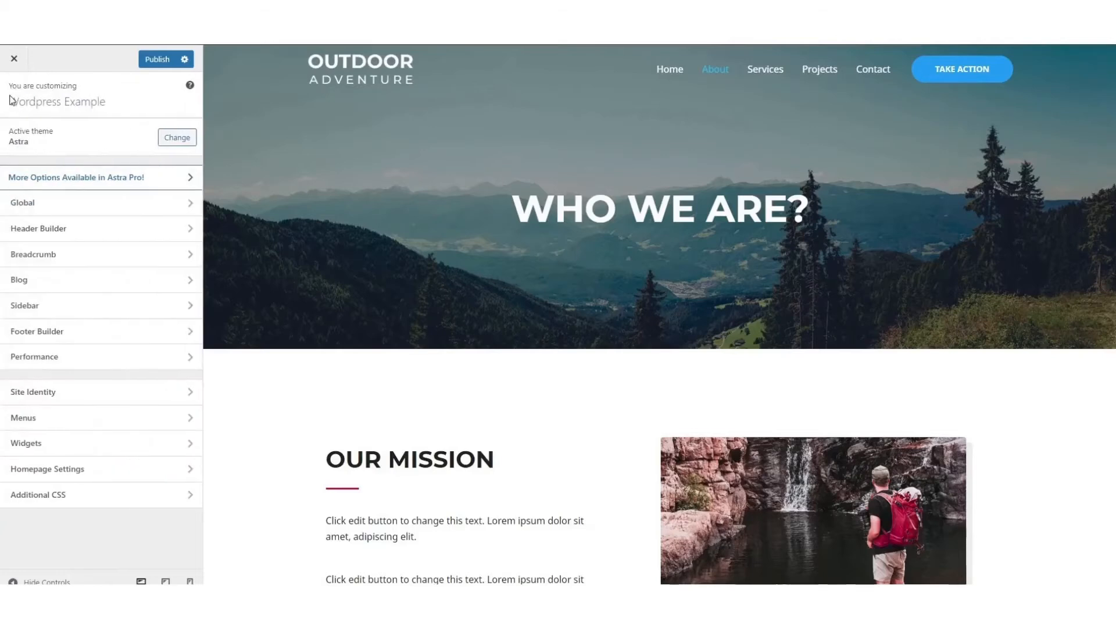
{"action": "left_click", "coordinate": [116, 302]}
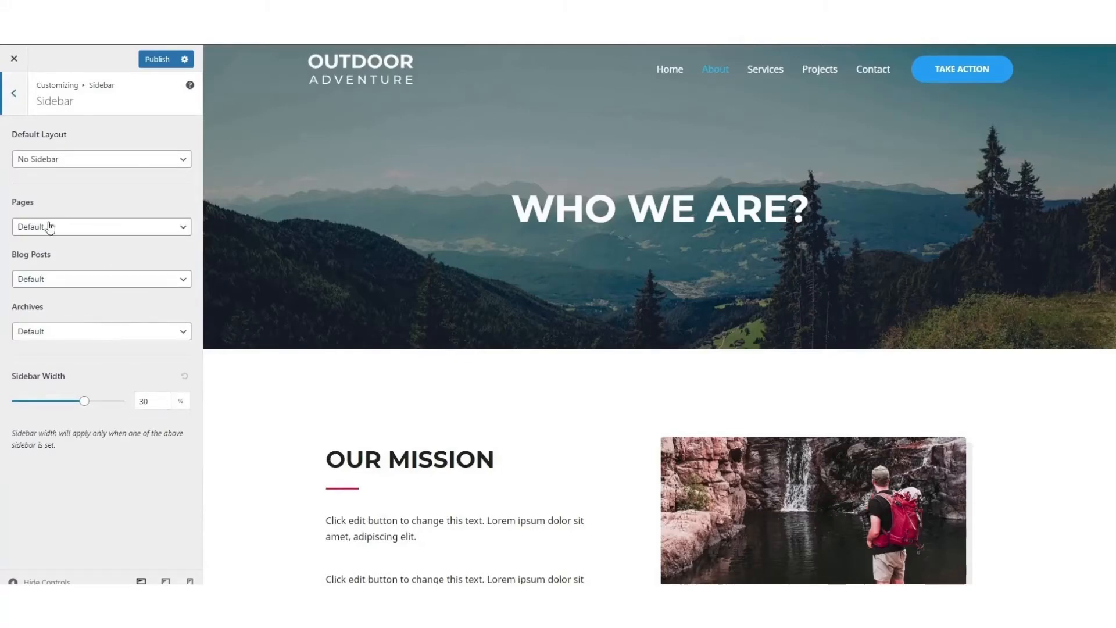
{"action": "left_click", "coordinate": [15, 97]}
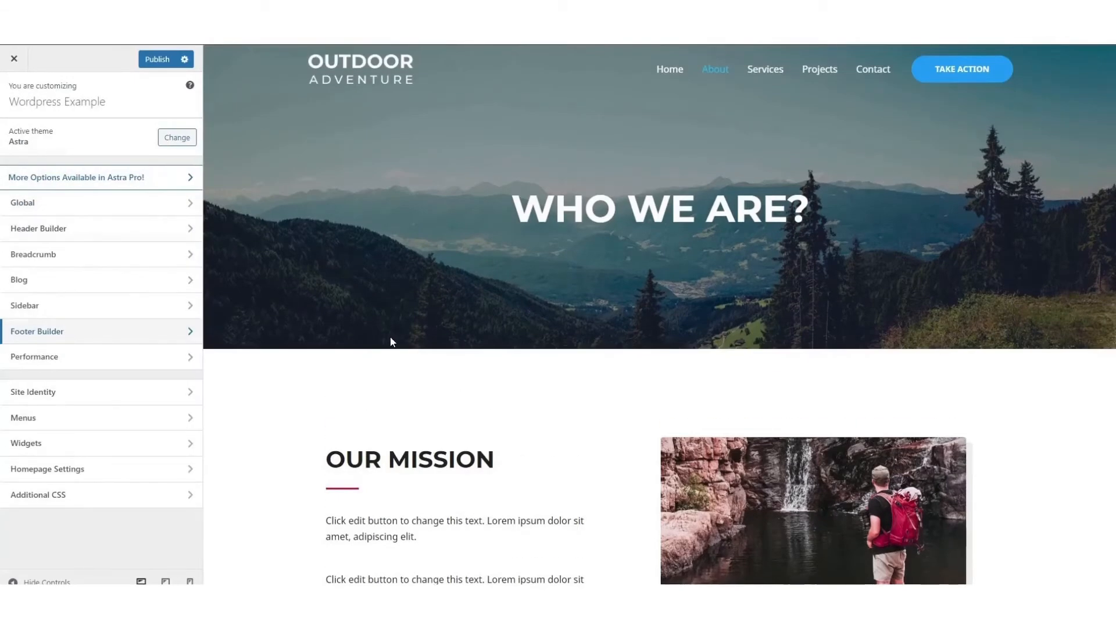
- Change the Primary Footer's background color to light gray in the Footer Builder
{"action": "left_click", "coordinate": [46, 338]}
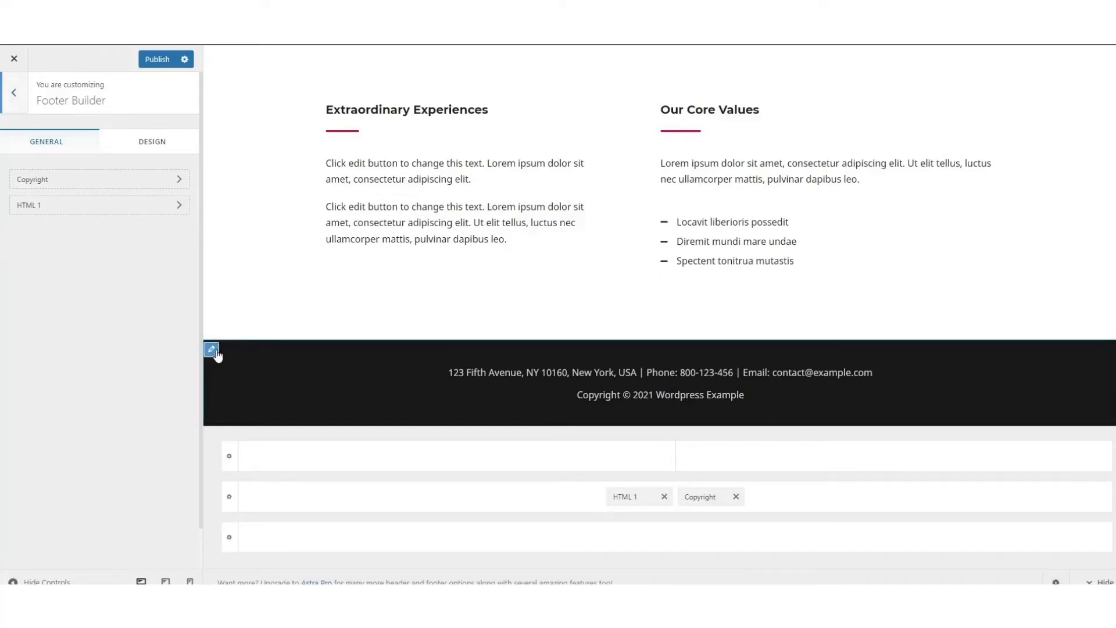
{"action": "left_click", "coordinate": [212, 350]}
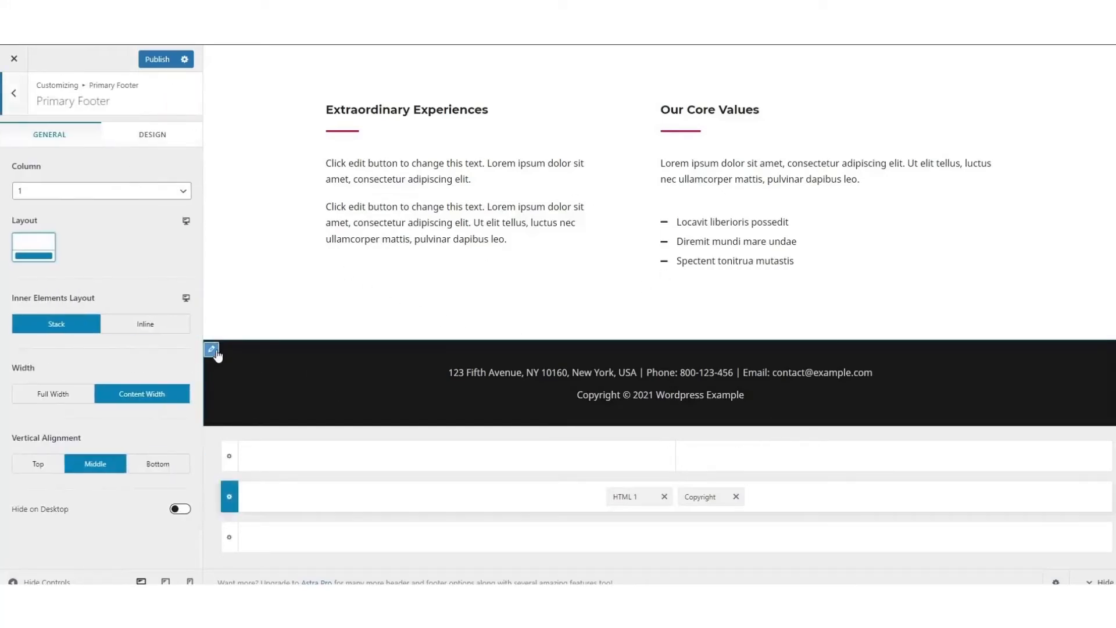
{"action": "left_click", "coordinate": [142, 137]}
{"action": "left_click", "coordinate": [183, 226]}
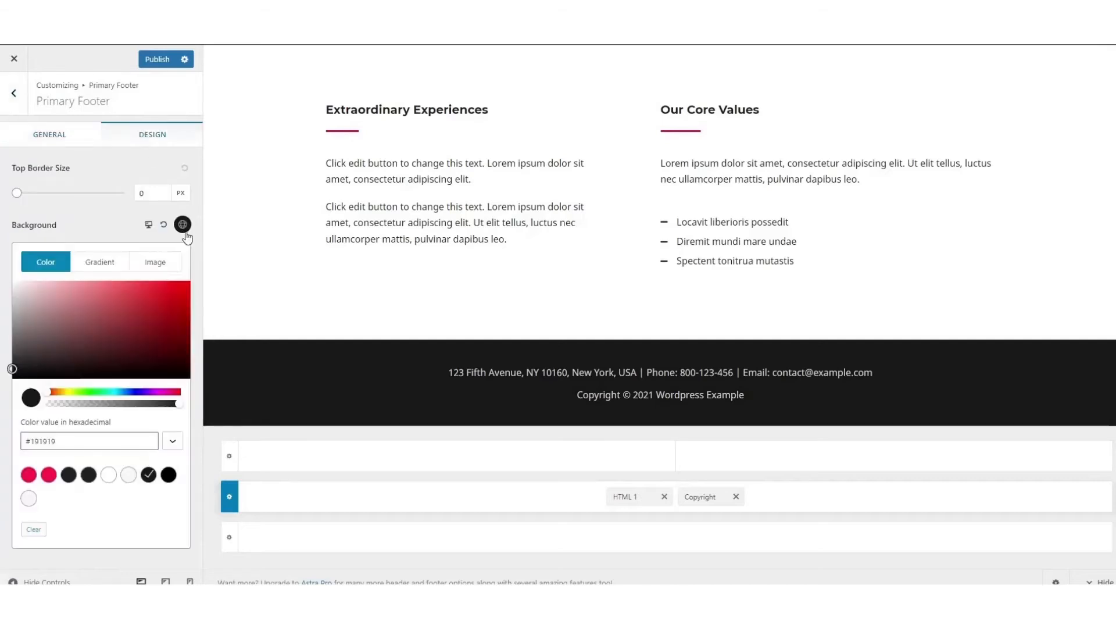
{"action": "left_click_drag", "start_coordinate": [101, 318], "coordinate": [13, 291]}
{"action": "left_click", "coordinate": [14, 306]}
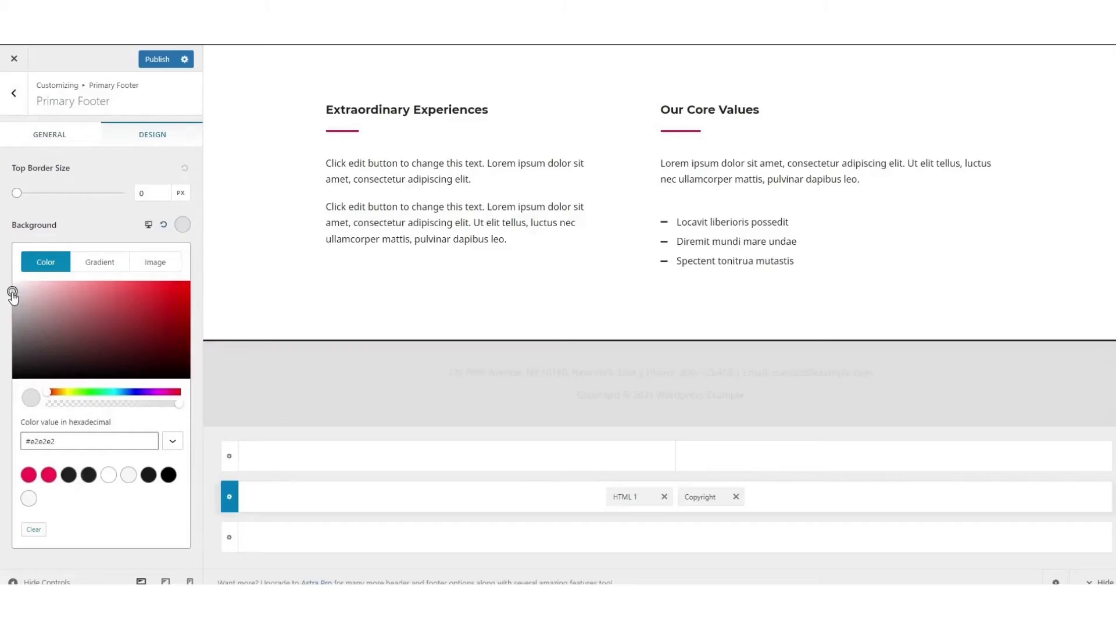
{"action": "left_click", "coordinate": [8, 291]}
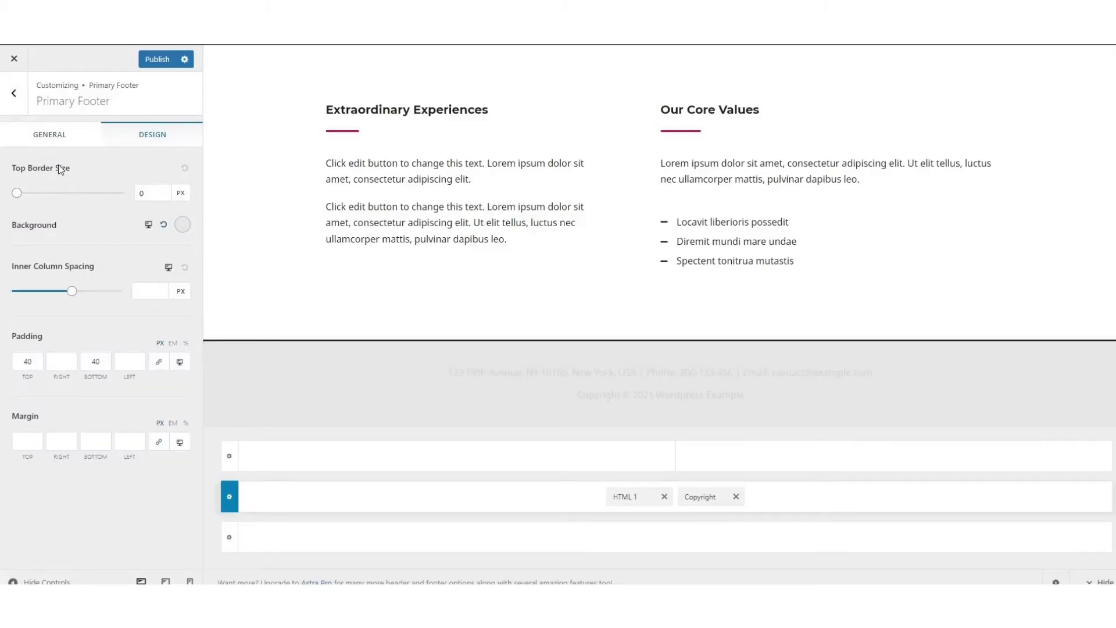
- Set the Primary Footer's top border size to 1 px and its border color to light gray (#d3d3d3)
{"action": "left_click_drag", "start_coordinate": [162, 197], "coordinate": [100, 191]}
{"action": "type", "text": "1"}
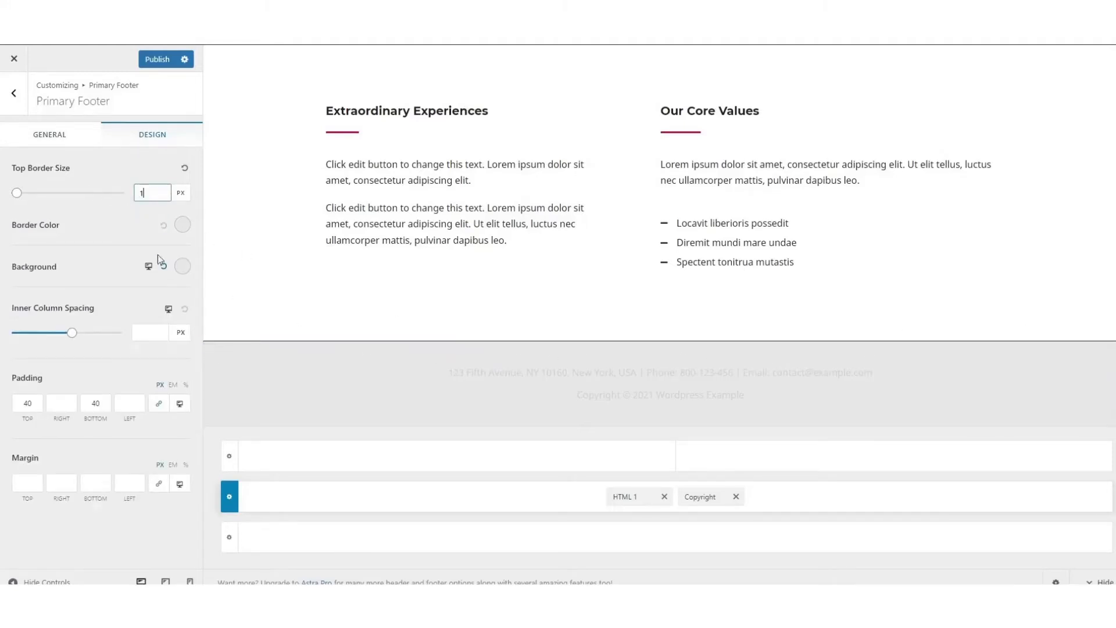
{"action": "left_click", "coordinate": [182, 225]}
{"action": "left_click", "coordinate": [85, 284]}
{"action": "left_click_drag", "start_coordinate": [85, 284], "coordinate": [2, 262]}
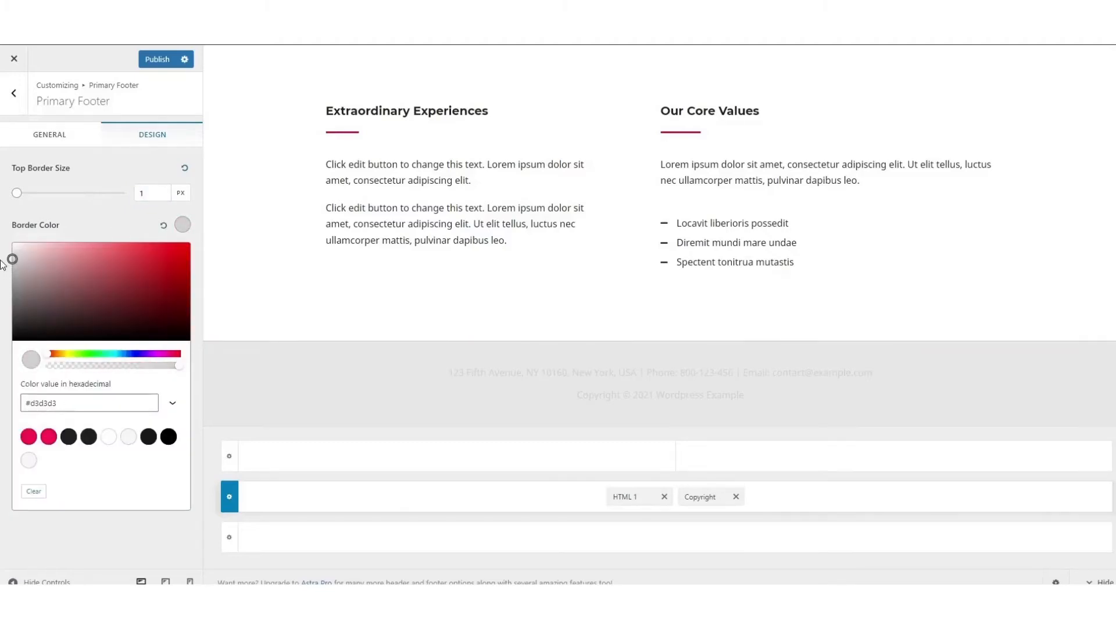
{"action": "left_click", "coordinate": [2, 265]}
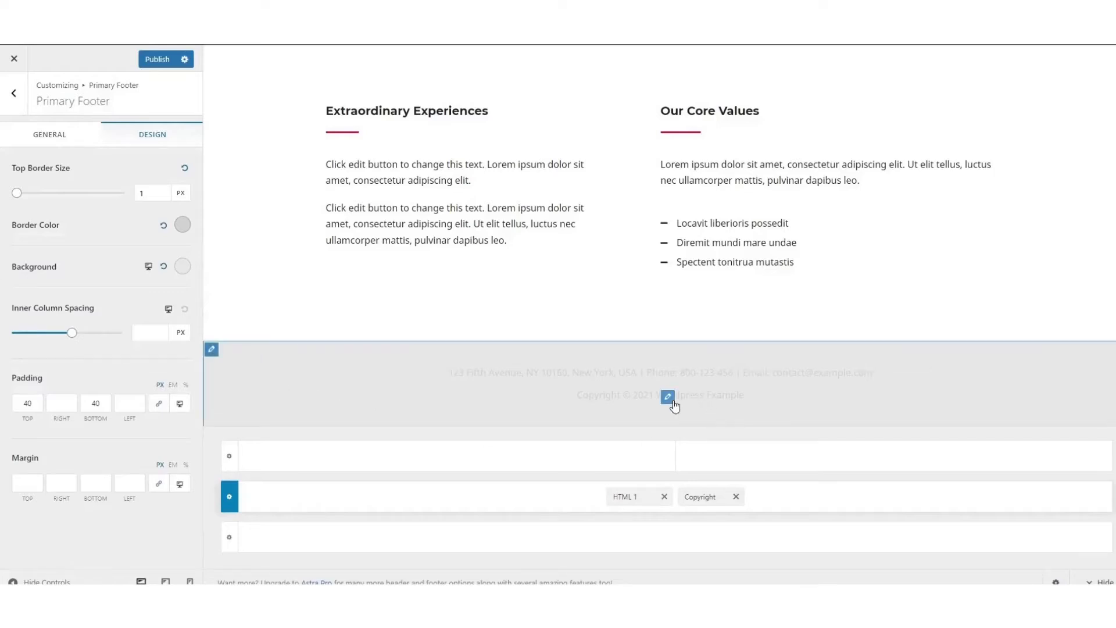
- Delete the address and contact text from the footer's HTML 1 element
{"action": "left_click", "coordinate": [671, 400]}
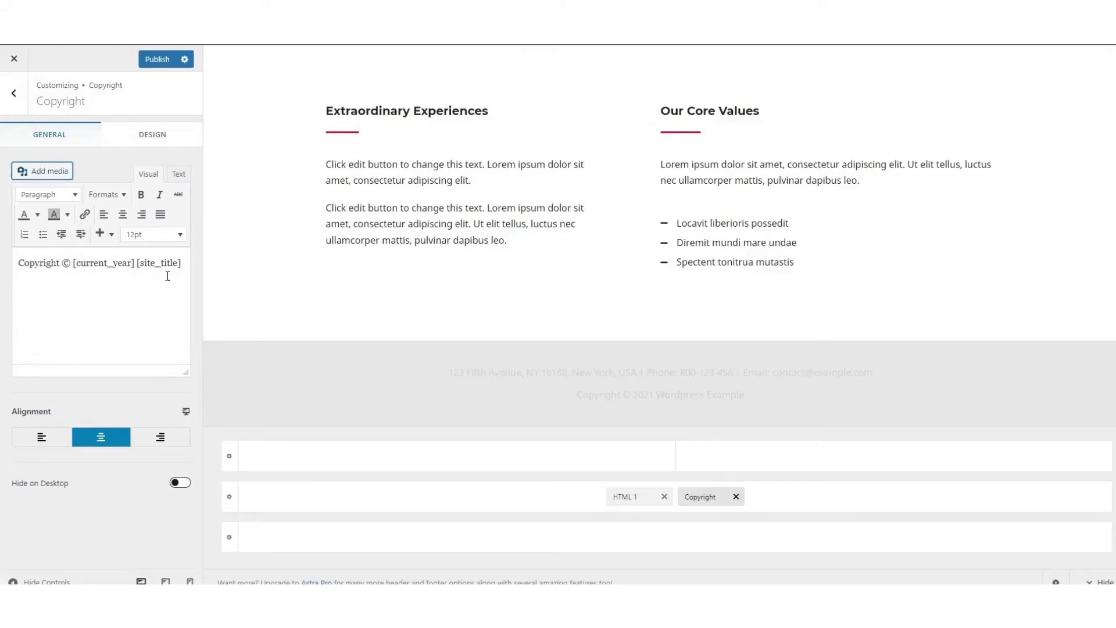
{"action": "mouse_move", "coordinate": [697, 382]}
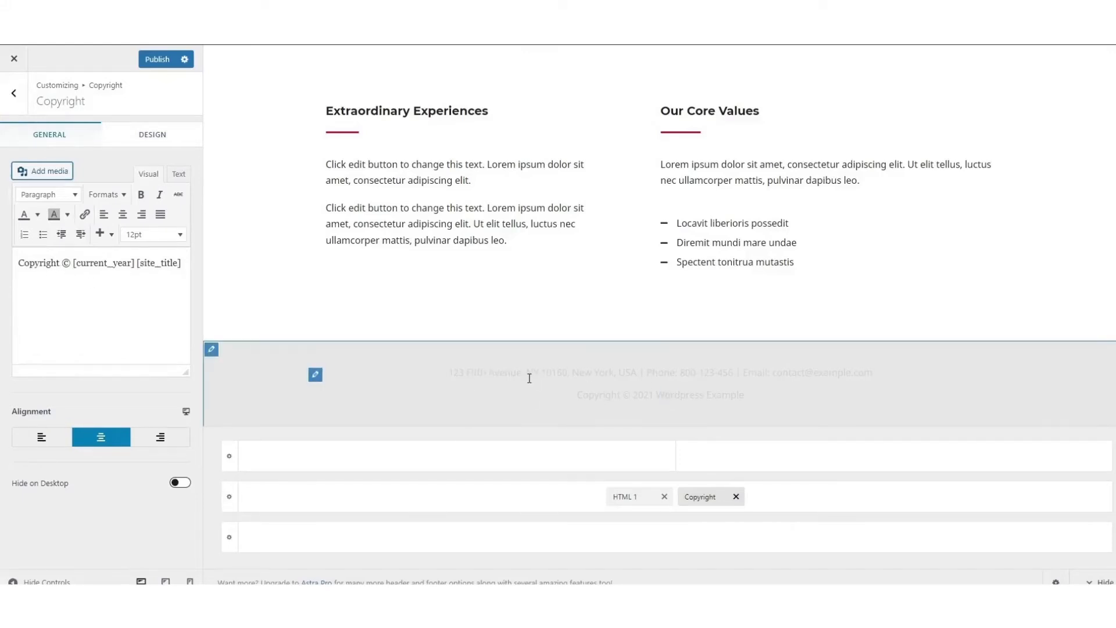
{"action": "left_click", "coordinate": [315, 375]}
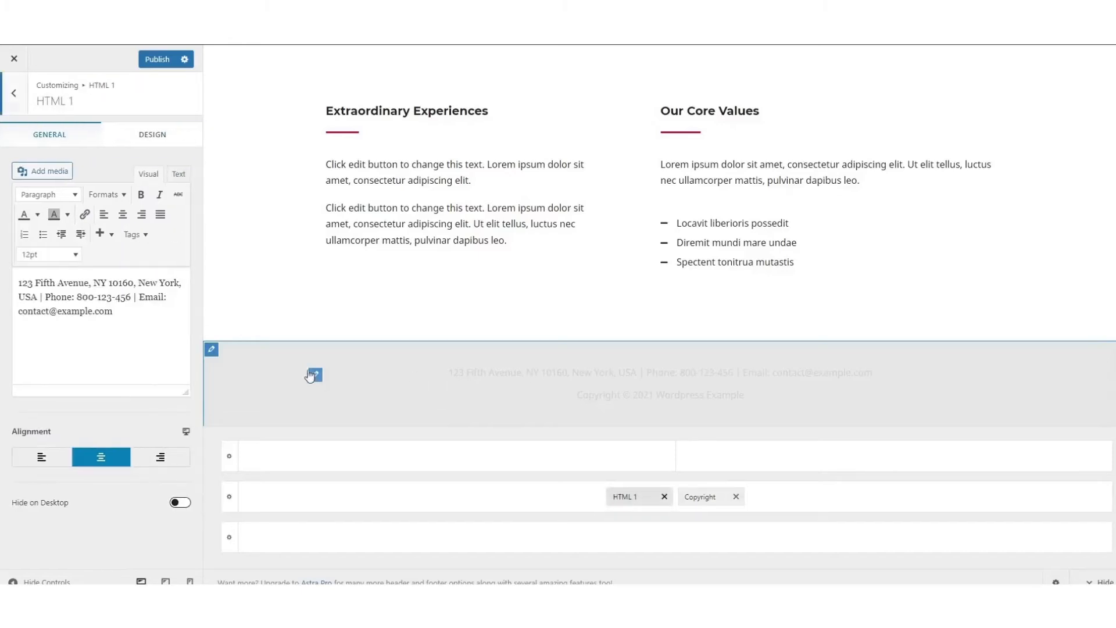
{"action": "left_click_drag", "start_coordinate": [137, 316], "coordinate": [1, 258]}
{"action": "key", "text": "BackSpace"}
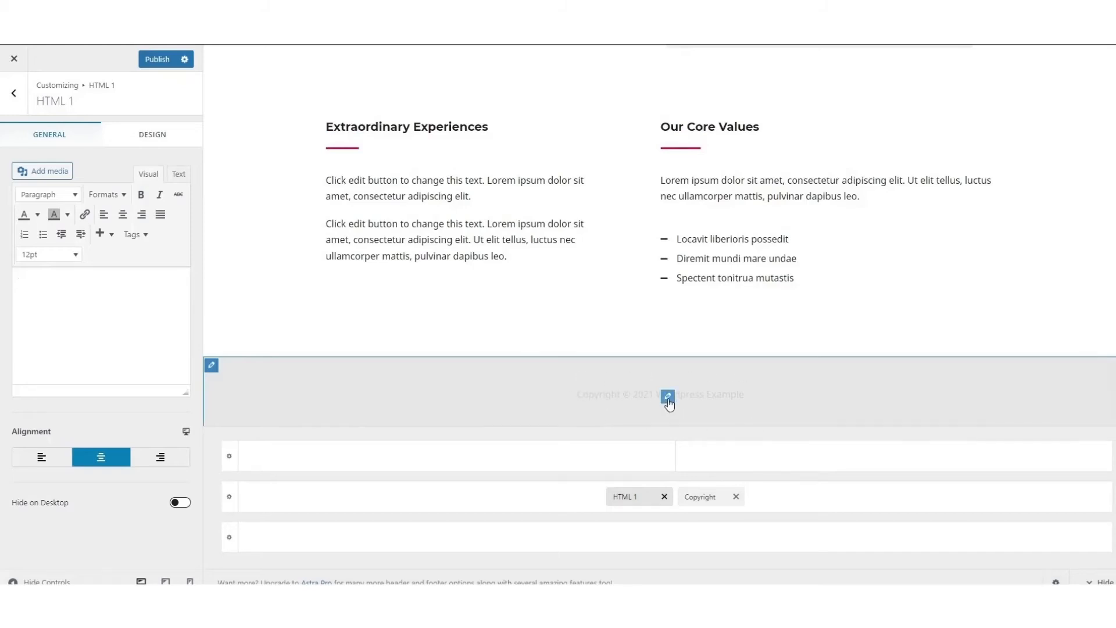
- Change the footer copyright's text color to near-black and set its font size to 18 px
{"action": "left_click", "coordinate": [668, 396]}
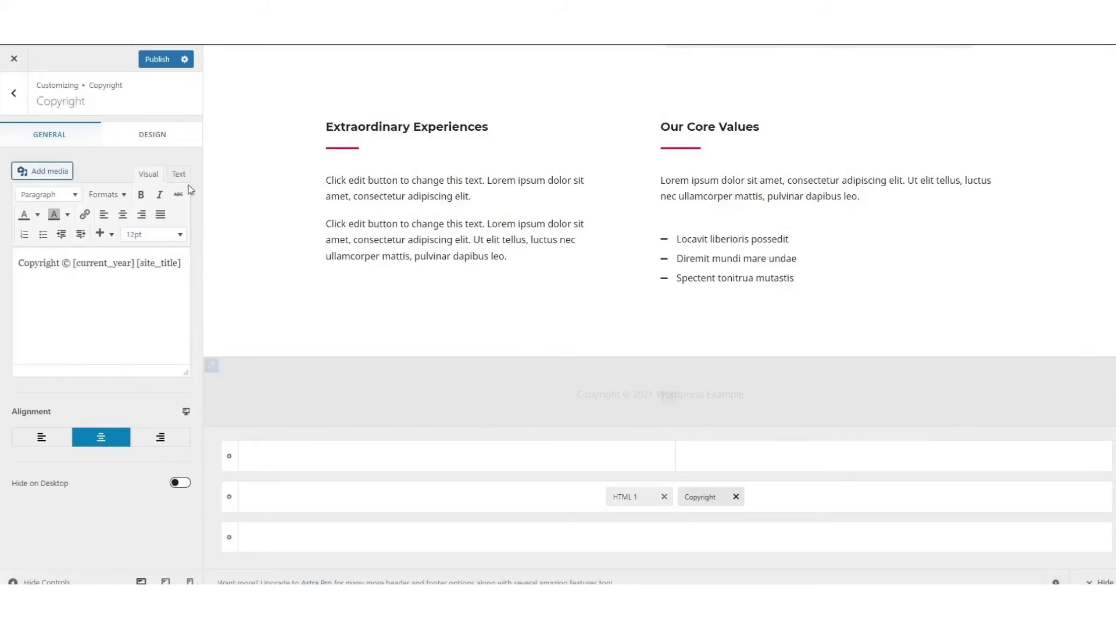
{"action": "left_click", "coordinate": [154, 135]}
{"action": "left_click", "coordinate": [182, 168]}
{"action": "left_click_drag", "start_coordinate": [29, 229], "coordinate": [3, 262]}
{"action": "left_click", "coordinate": [136, 230]}
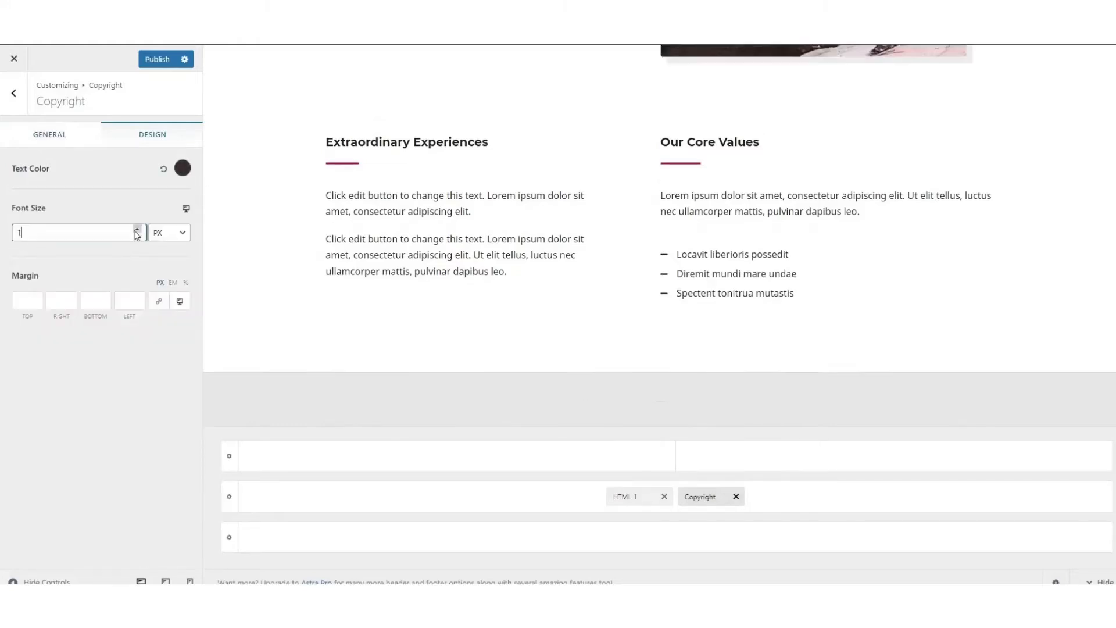
{"action": "left_click", "coordinate": [136, 229]}
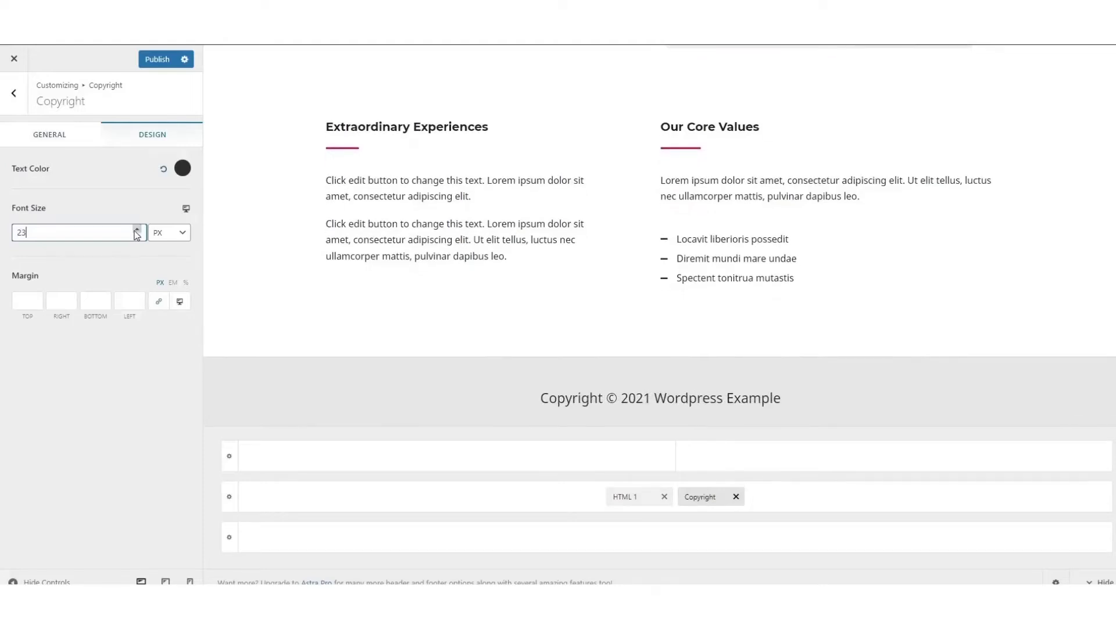
{"action": "left_click", "coordinate": [137, 237]}
{"action": "left_click", "coordinate": [137, 237]}
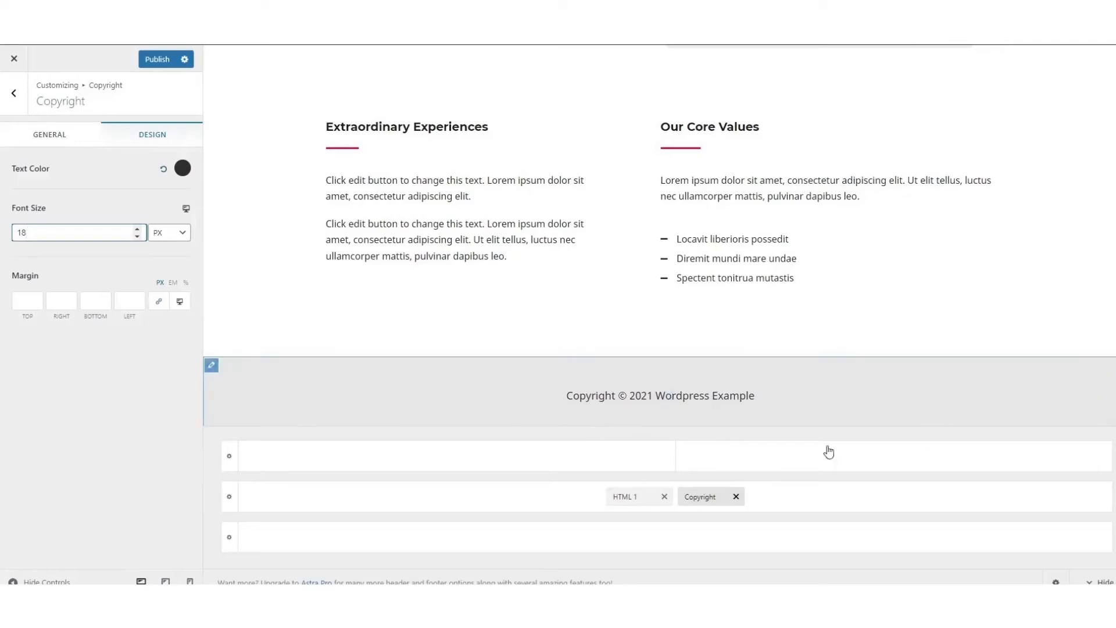
- Leave the footer settings and remove the Projects item from the primary menu
{"action": "left_click", "coordinate": [14, 95]}
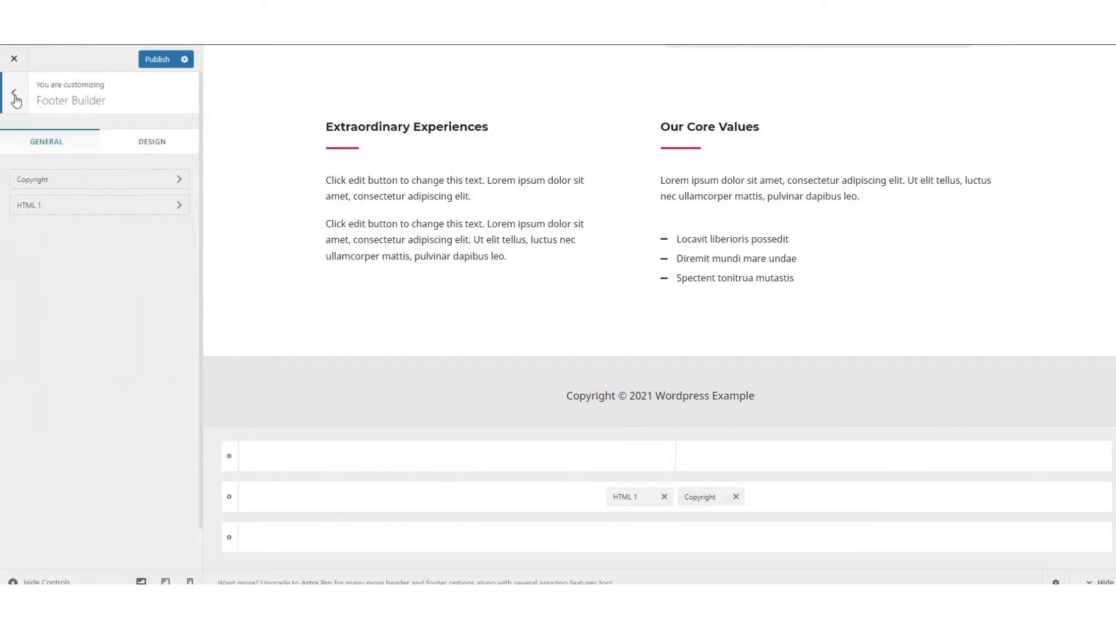
{"action": "left_click", "coordinate": [15, 97]}
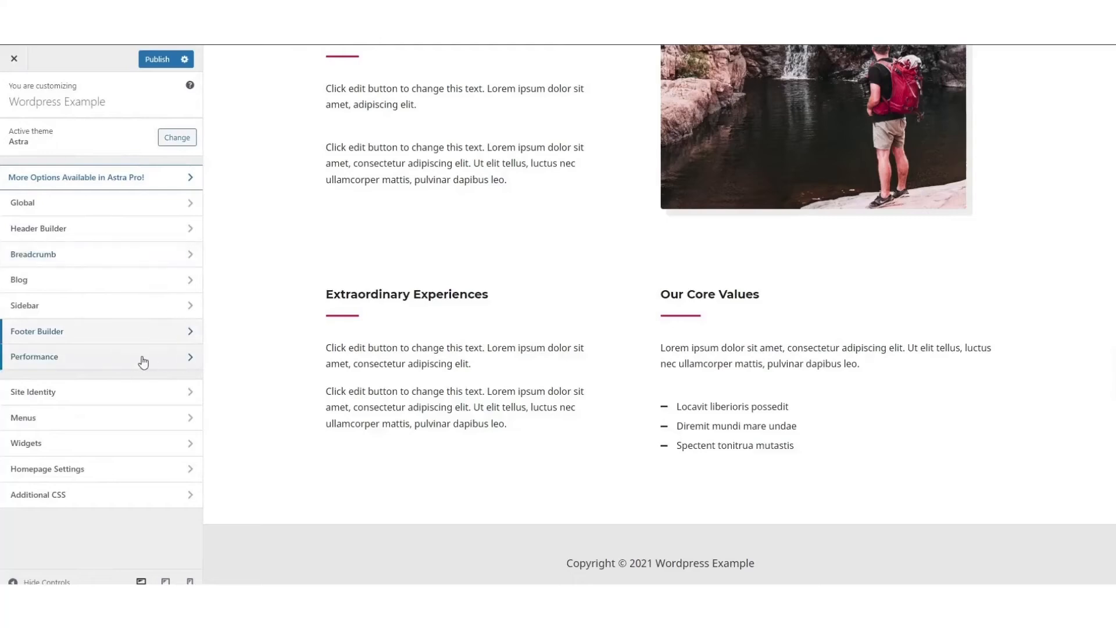
{"action": "left_click", "coordinate": [122, 419]}
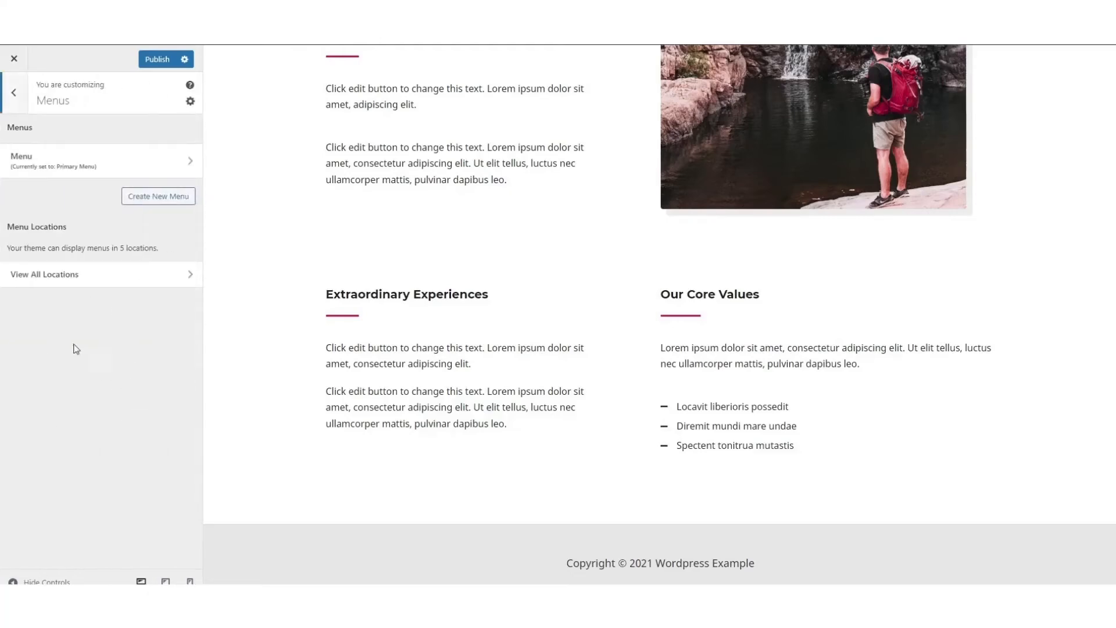
{"action": "scroll", "coordinate": [699, 335], "scroll_direction": "up", "scroll_amount": 8}
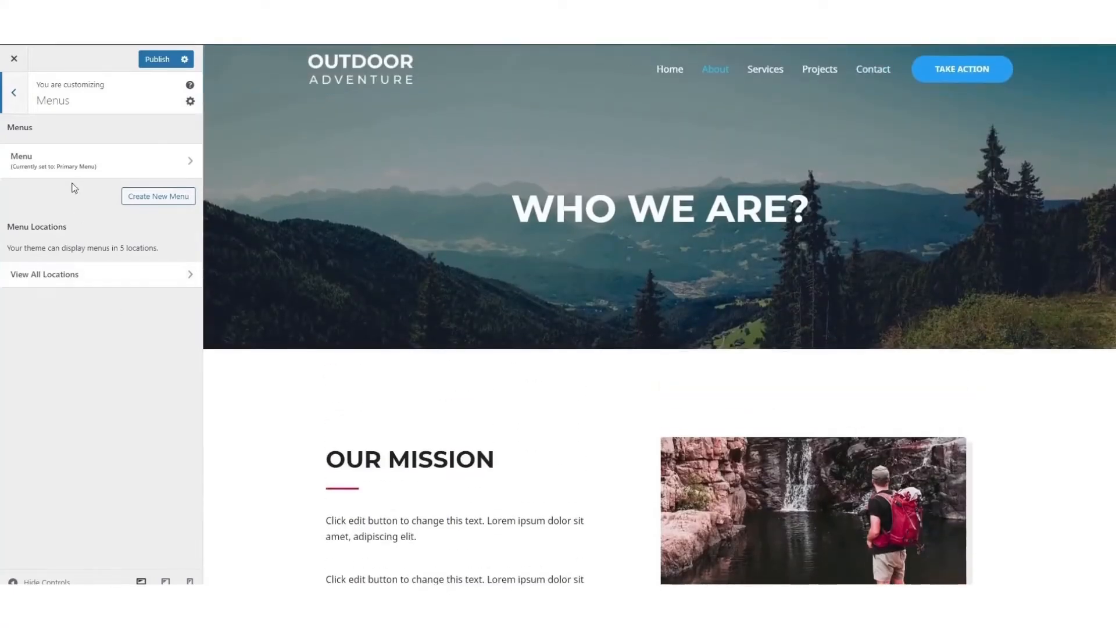
{"action": "left_click", "coordinate": [103, 164]}
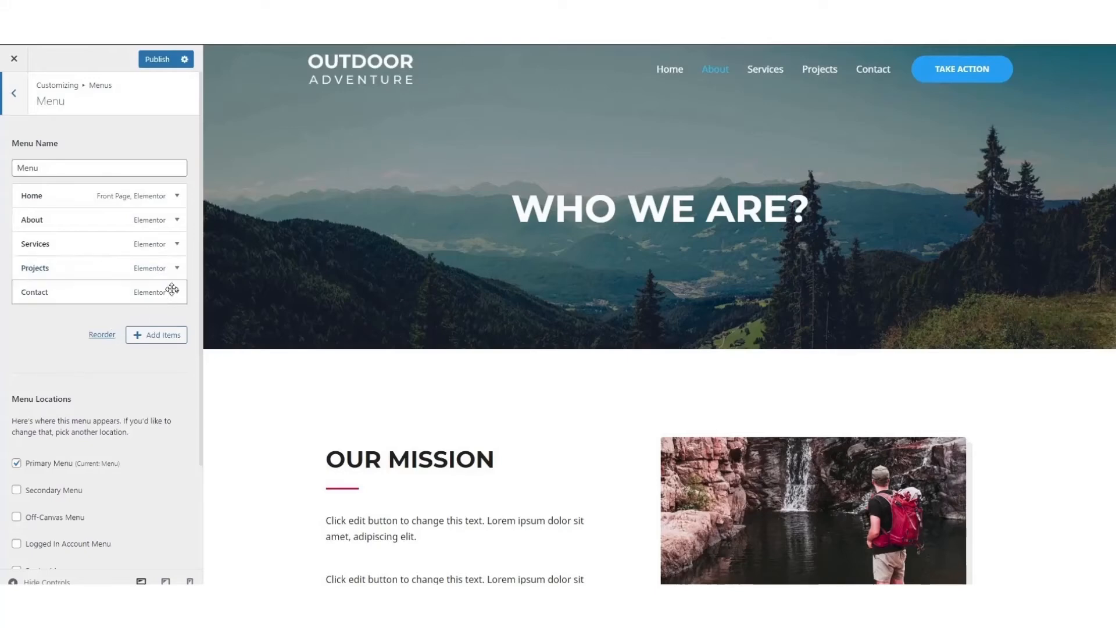
{"action": "left_click", "coordinate": [178, 270]}
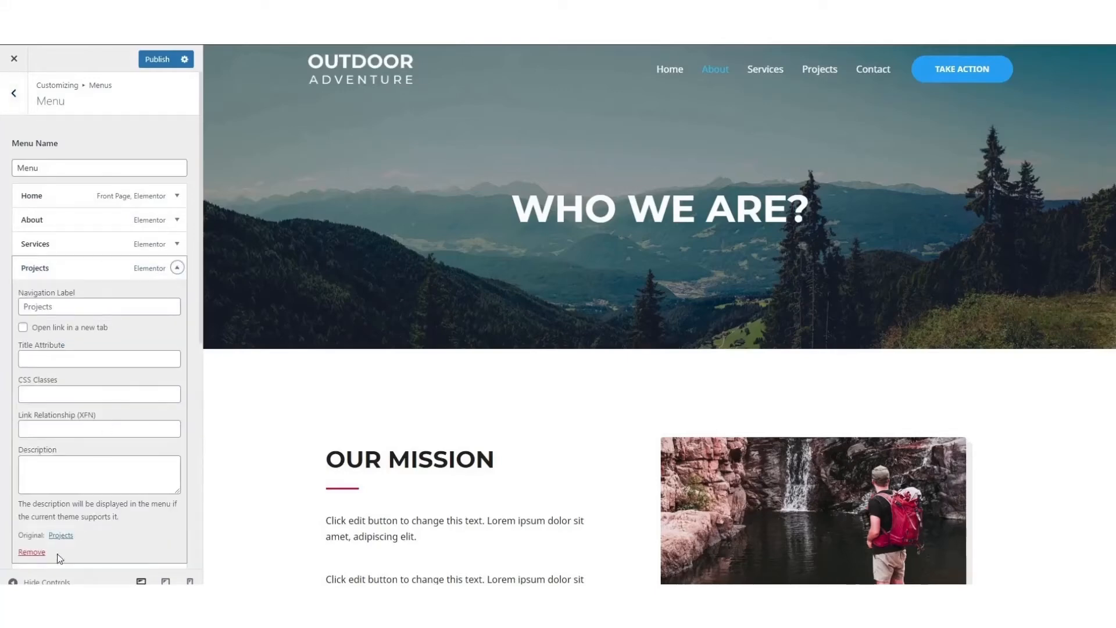
{"action": "left_click", "coordinate": [31, 552]}
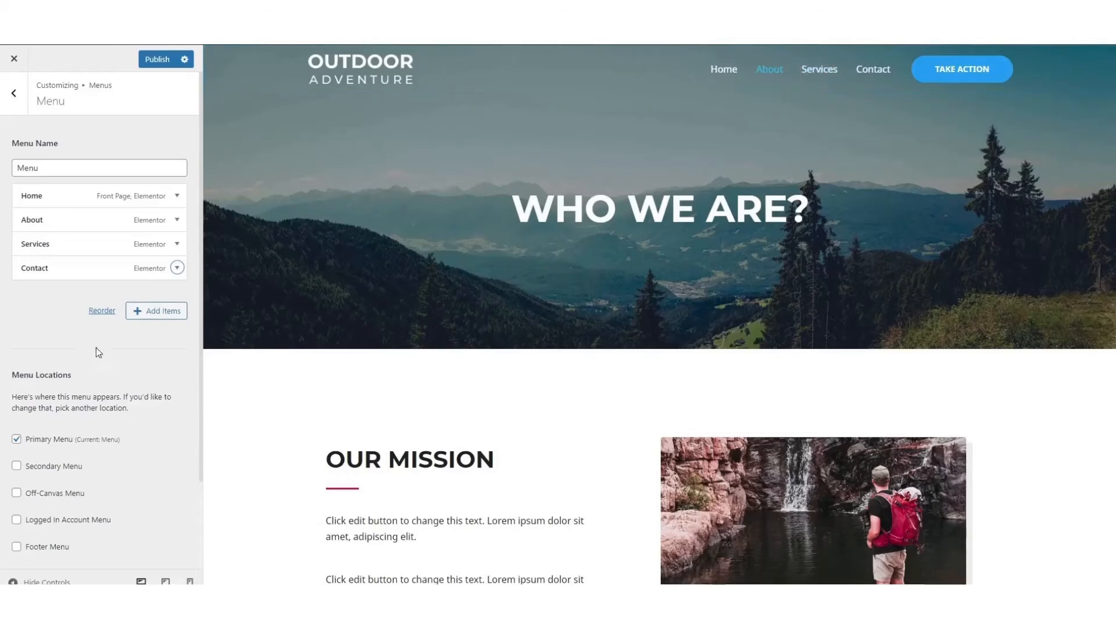
- Add the Projects page back to the menu and nest it as a sub-item under Contact
{"action": "left_click", "coordinate": [163, 311]}
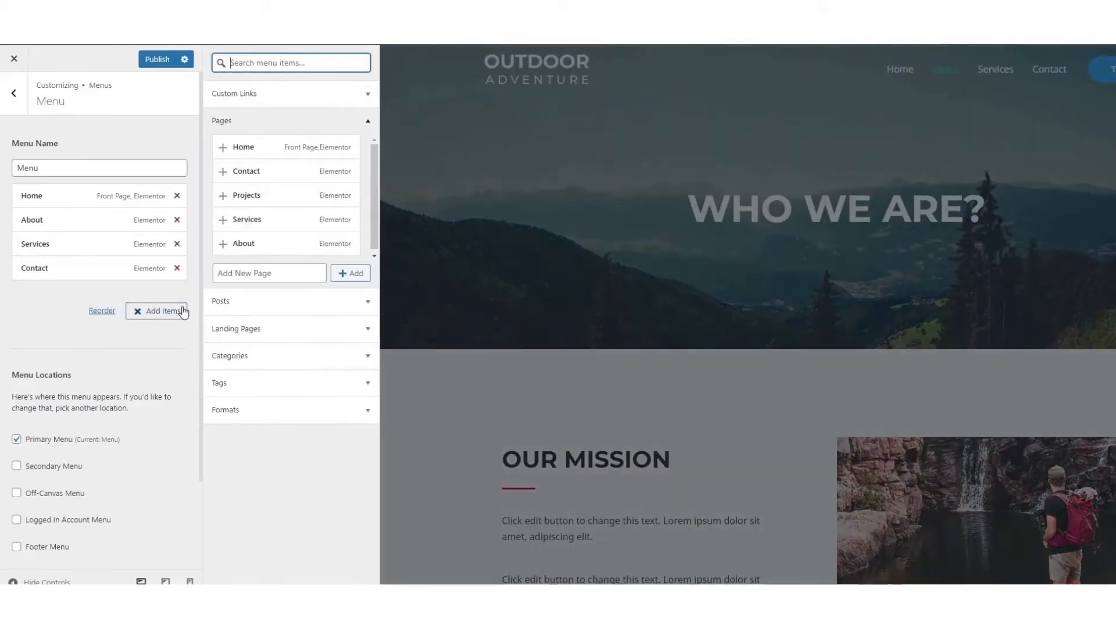
{"action": "left_click", "coordinate": [251, 200]}
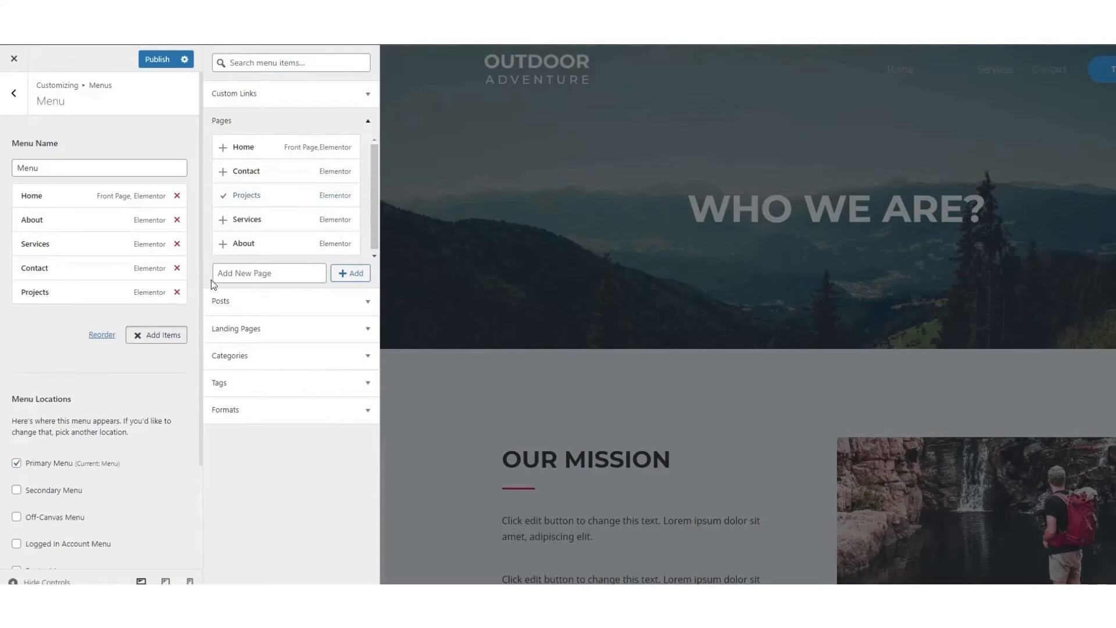
{"action": "mouse_move", "coordinate": [82, 299]}
{"action": "left_mouse_down"}
{"action": "mouse_move", "coordinate": [82, 220]}
{"action": "mouse_move", "coordinate": [82, 281]}
{"action": "mouse_move", "coordinate": [70, 281]}
{"action": "mouse_move", "coordinate": [72, 309]}
{"action": "mouse_move", "coordinate": [62, 307]}
{"action": "left_mouse_up"}
{"action": "left_click", "coordinate": [473, 460]}
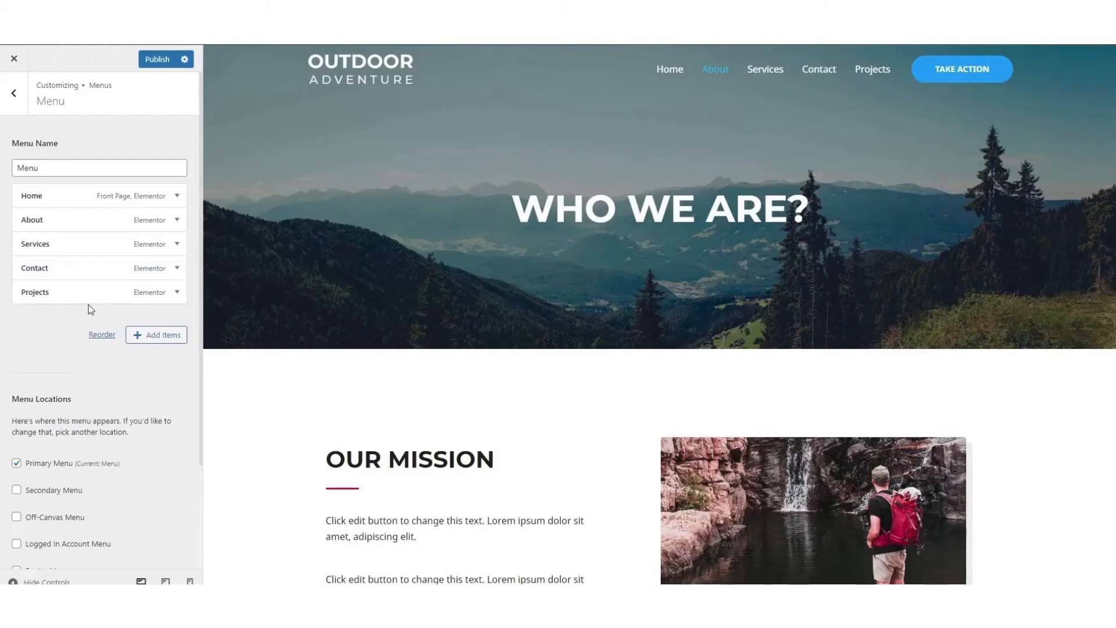
{"action": "left_click_drag", "start_coordinate": [40, 301], "coordinate": [55, 300]}
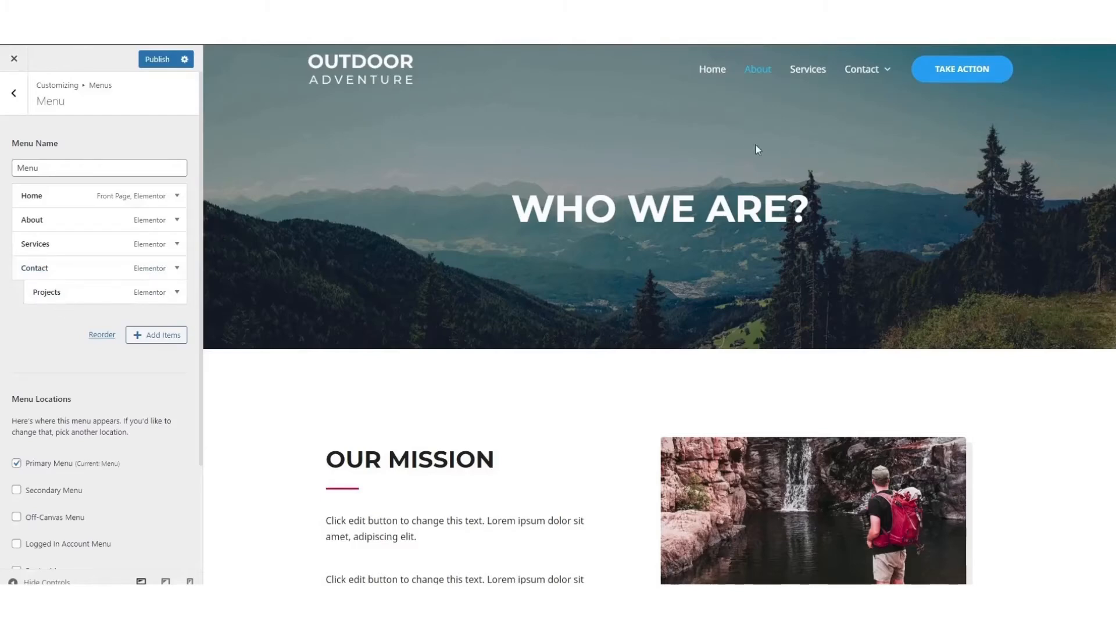
{"action": "mouse_move", "coordinate": [875, 73]}
- Return to the main customizer sections and publish all the site changes
{"action": "left_click", "coordinate": [8, 102]}
{"action": "left_click", "coordinate": [10, 95]}
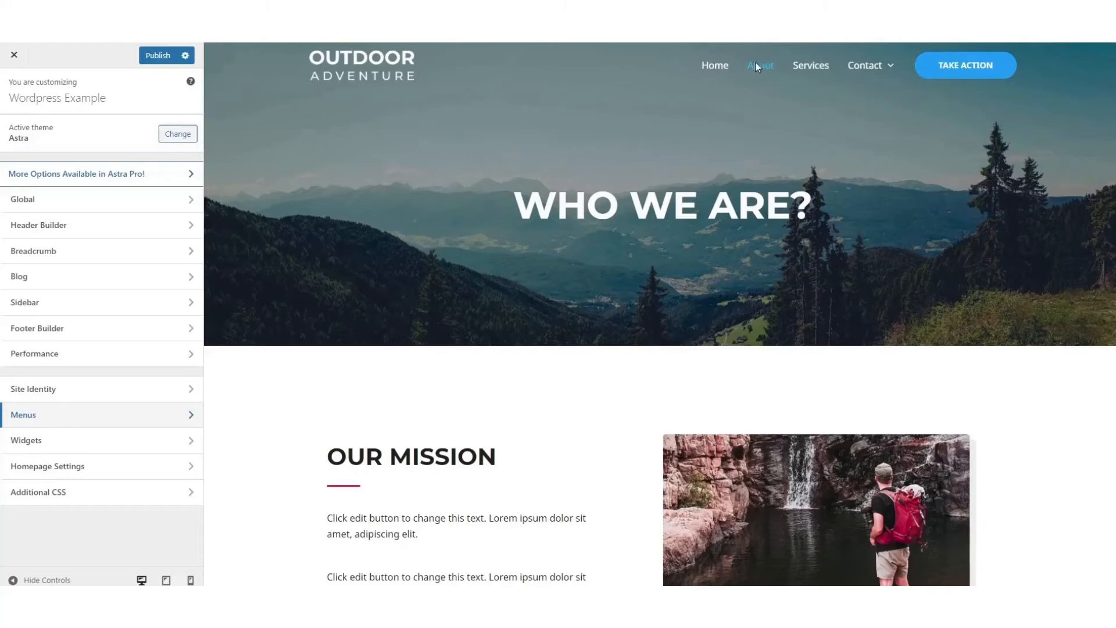
{"action": "left_click", "coordinate": [154, 56]}
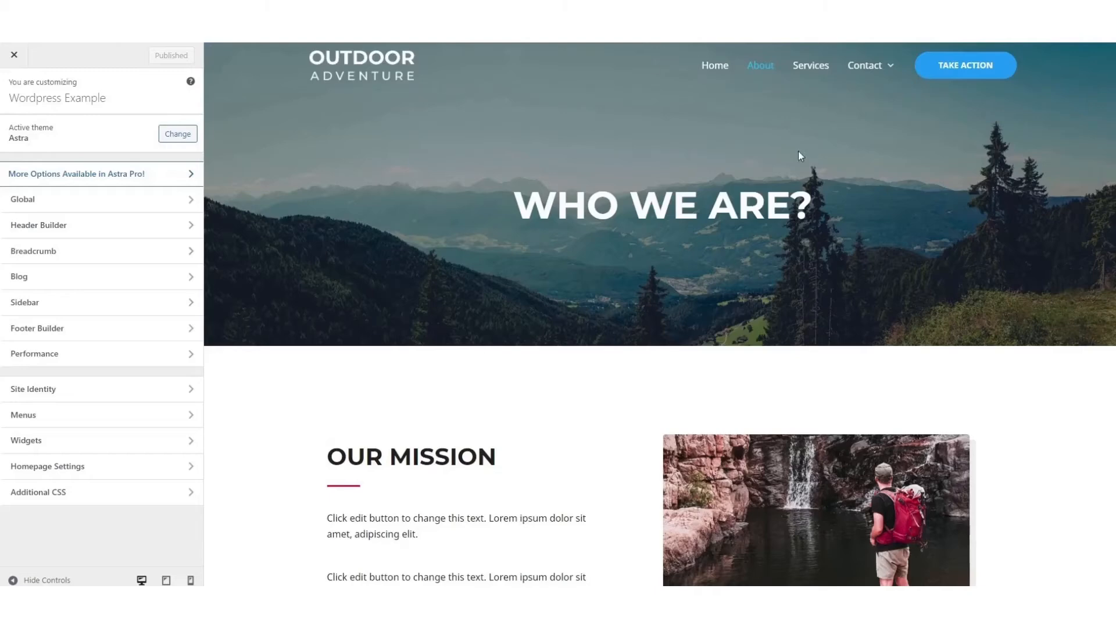
- Close the customizer and open the Home page from the page list for editing with Elementor
{"action": "left_click", "coordinate": [15, 56]}
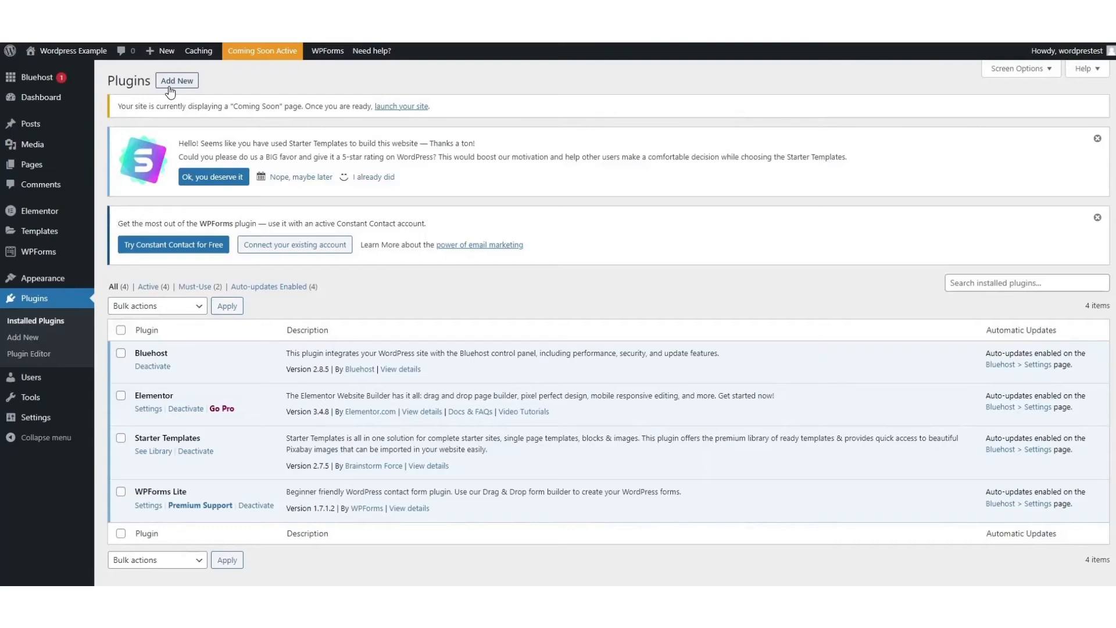
{"action": "mouse_move", "coordinate": [49, 168]}
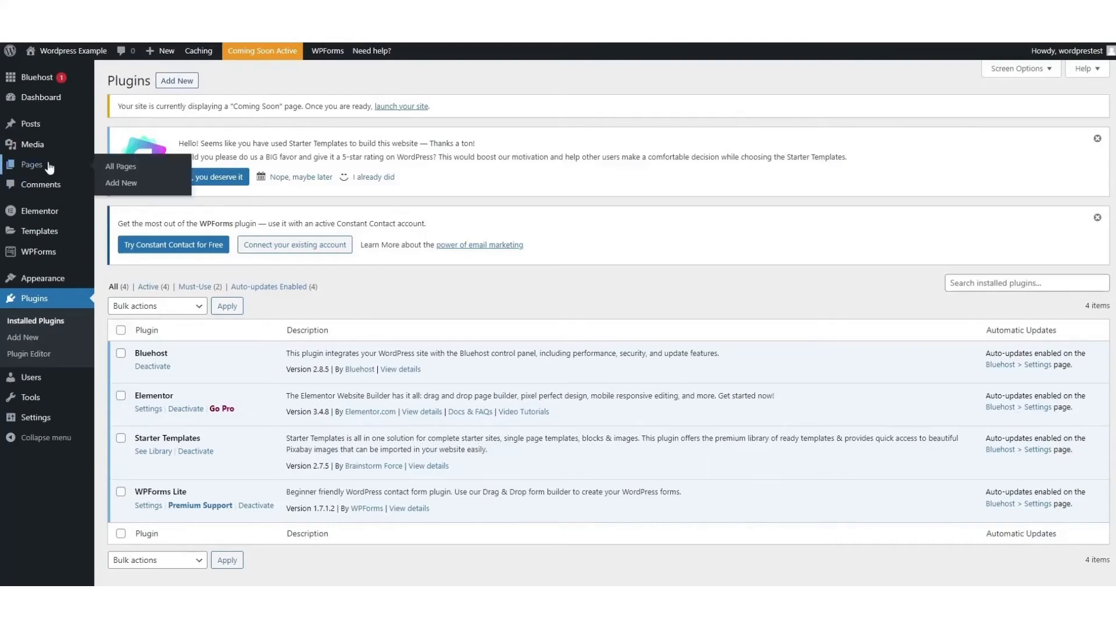
{"action": "left_click", "coordinate": [117, 167]}
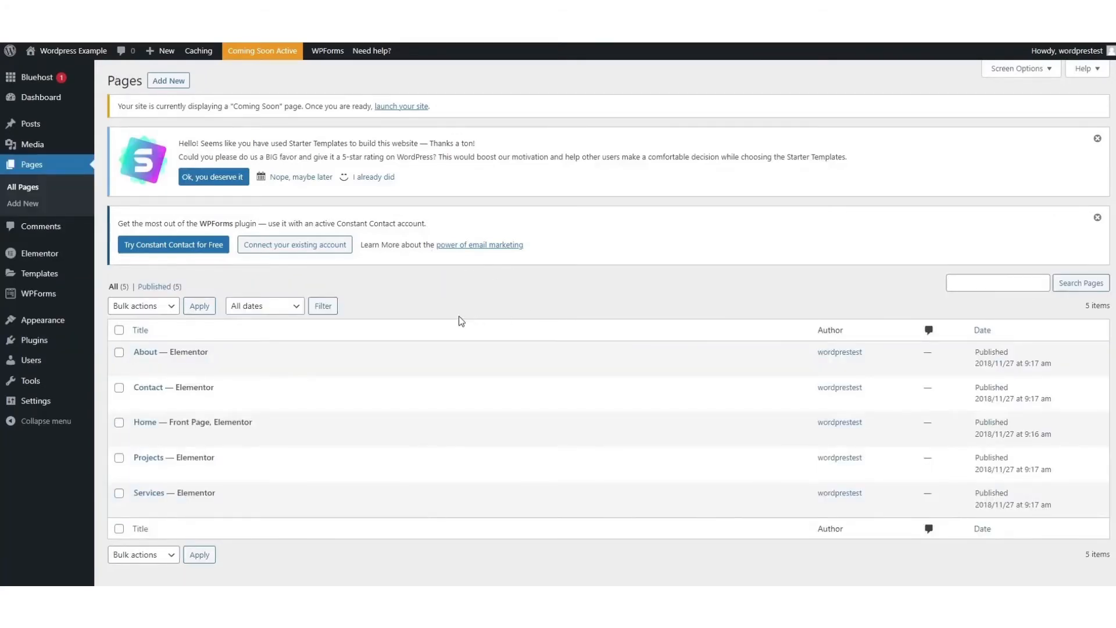
{"action": "mouse_move", "coordinate": [192, 431]}
{"action": "left_click", "coordinate": [271, 439]}
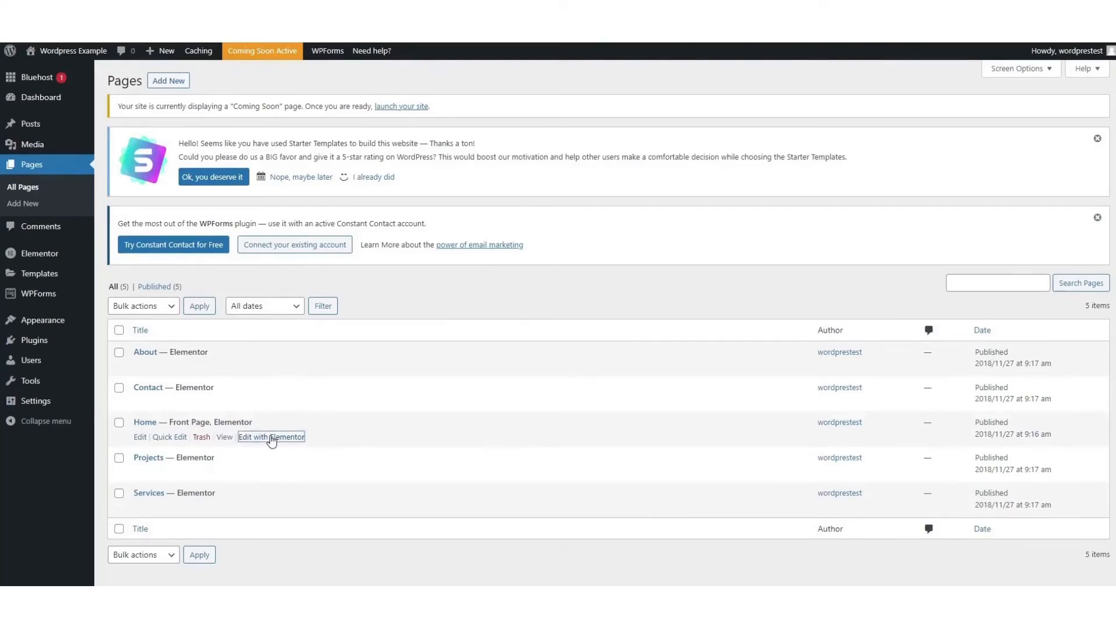
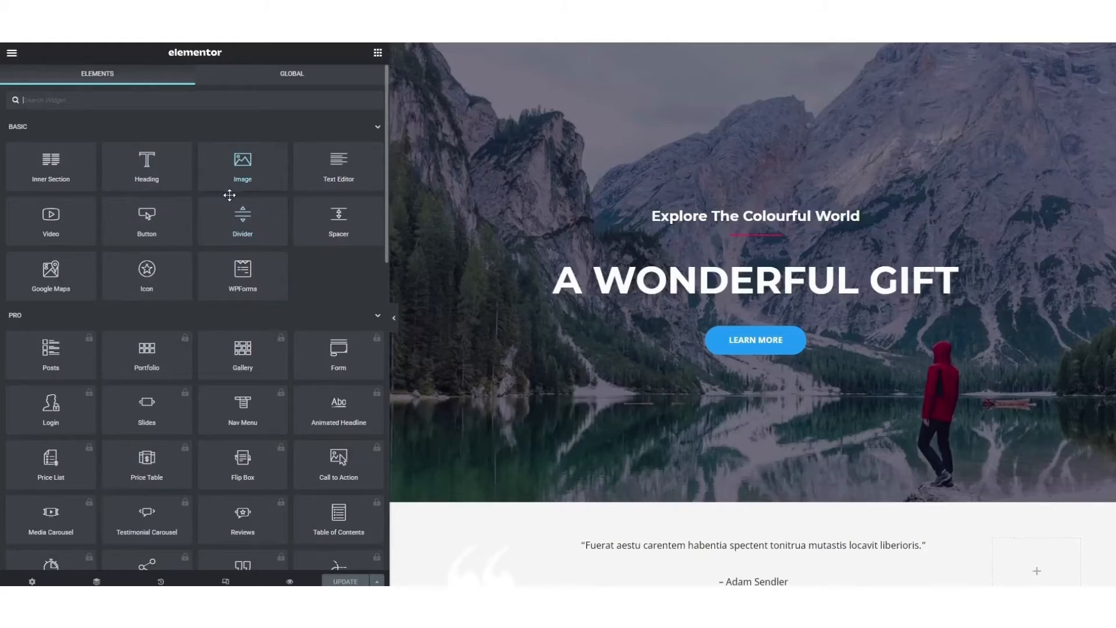
- Insert an Image widget above the hero section's Learn More button, and delete it again
{"action": "left_click_drag", "start_coordinate": [232, 171], "coordinate": [713, 297]}
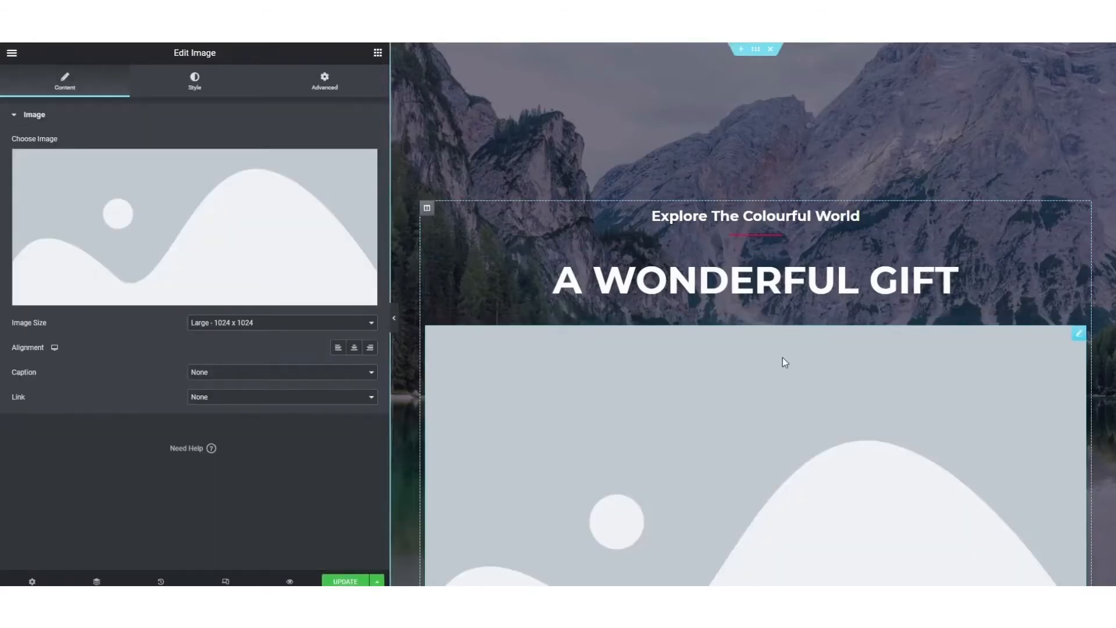
{"action": "right_click", "coordinate": [1081, 336]}
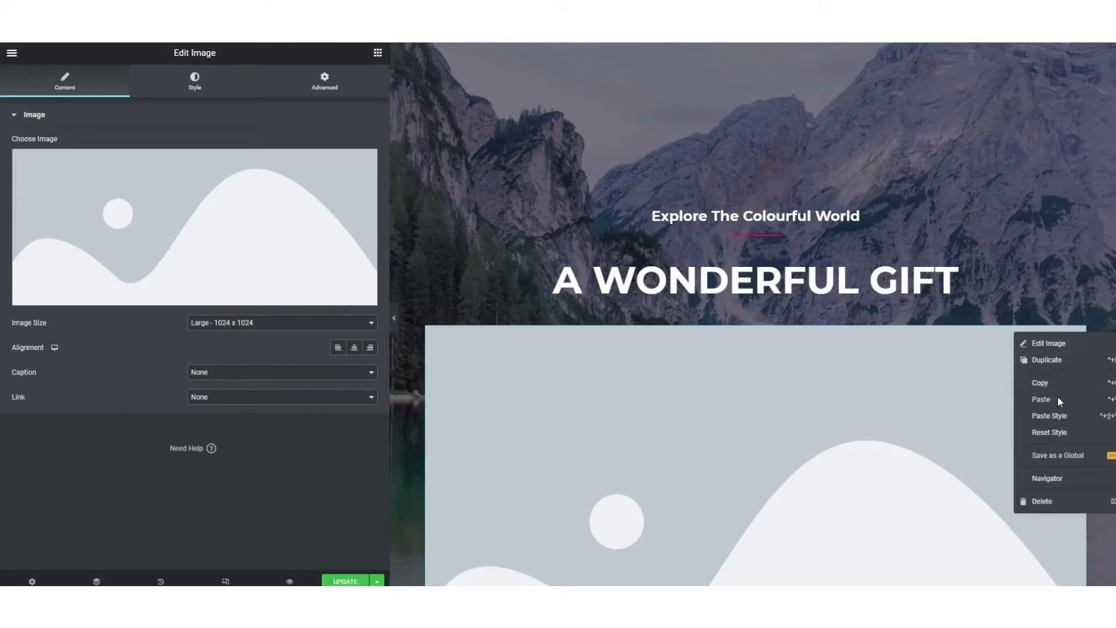
{"action": "left_click", "coordinate": [1063, 501]}
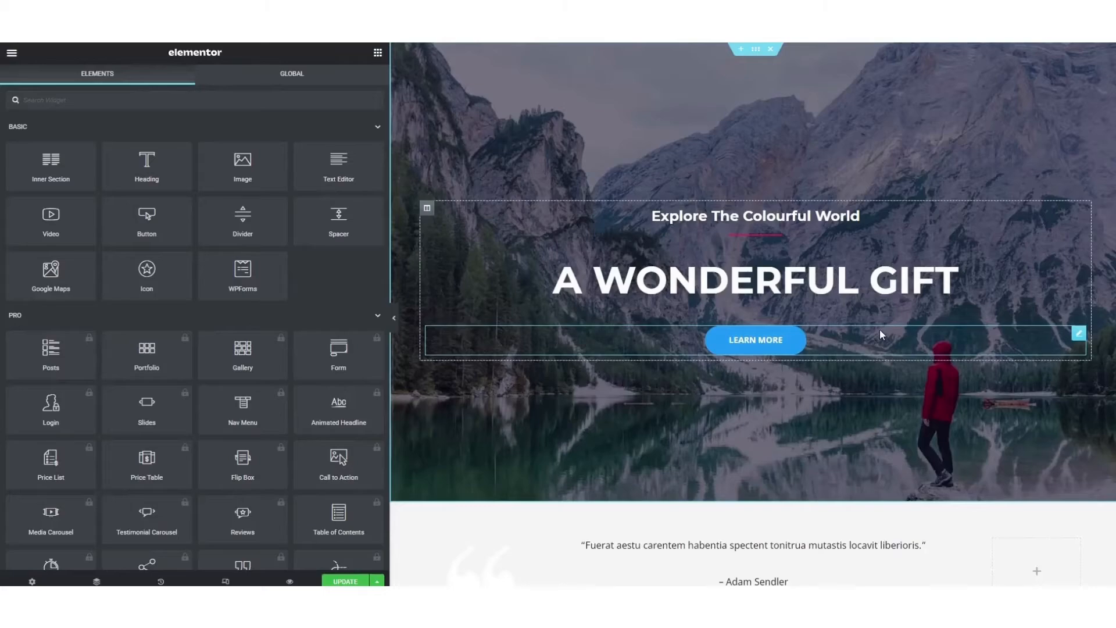
- Add a new section with two equal columns below the photo section at the end of the Home page
{"action": "scroll", "coordinate": [1113, 127], "scroll_direction": "down", "scroll_amount": 20}
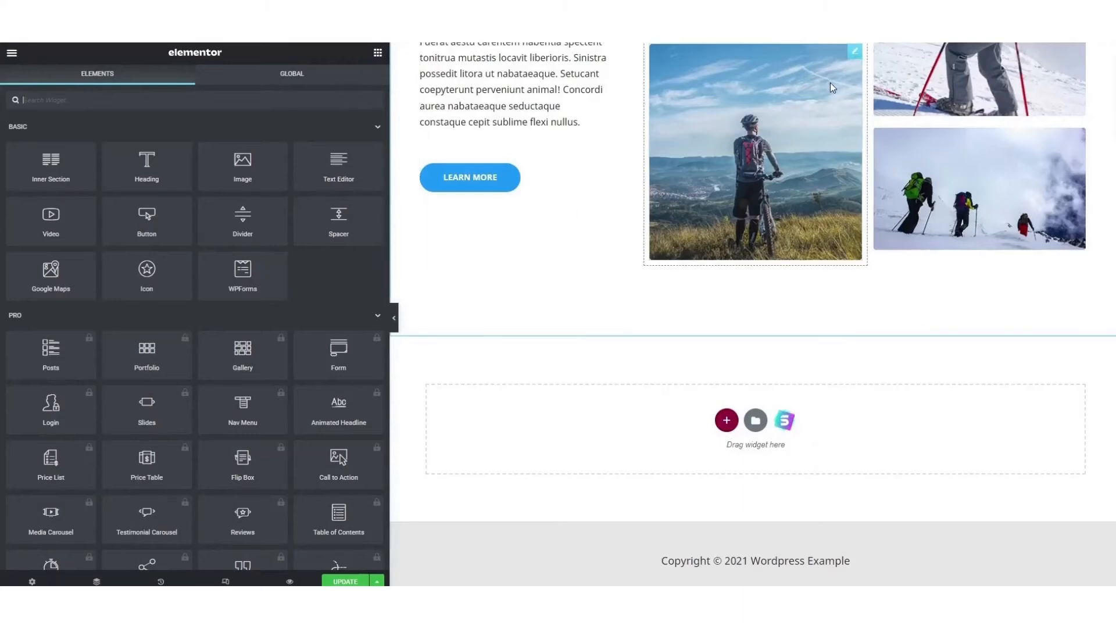
{"action": "left_click", "coordinate": [726, 421]}
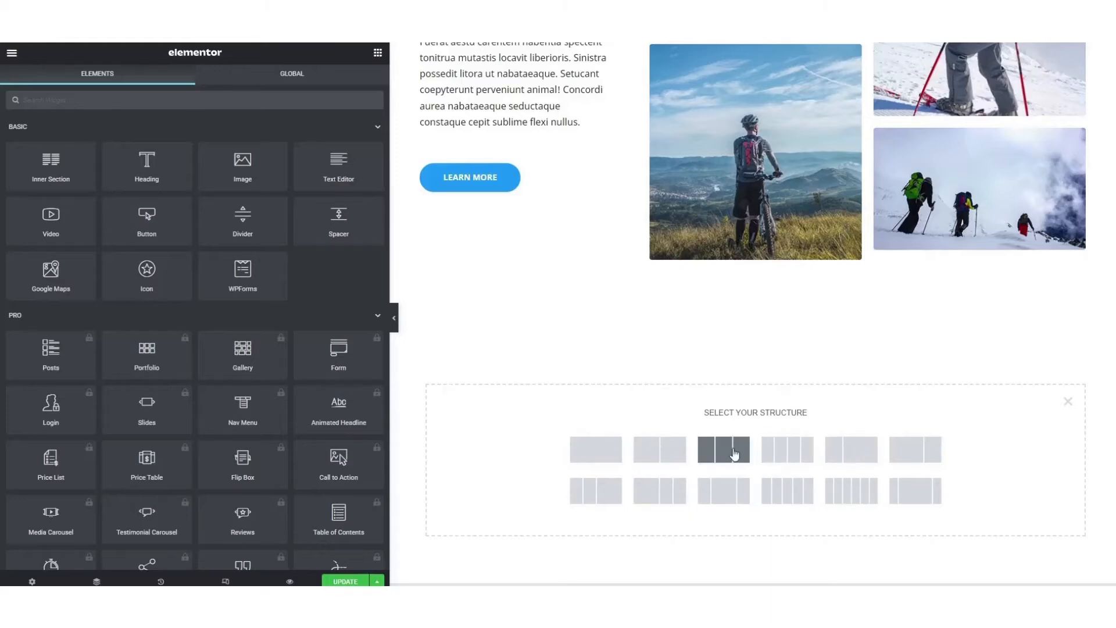
{"action": "left_click", "coordinate": [651, 456]}
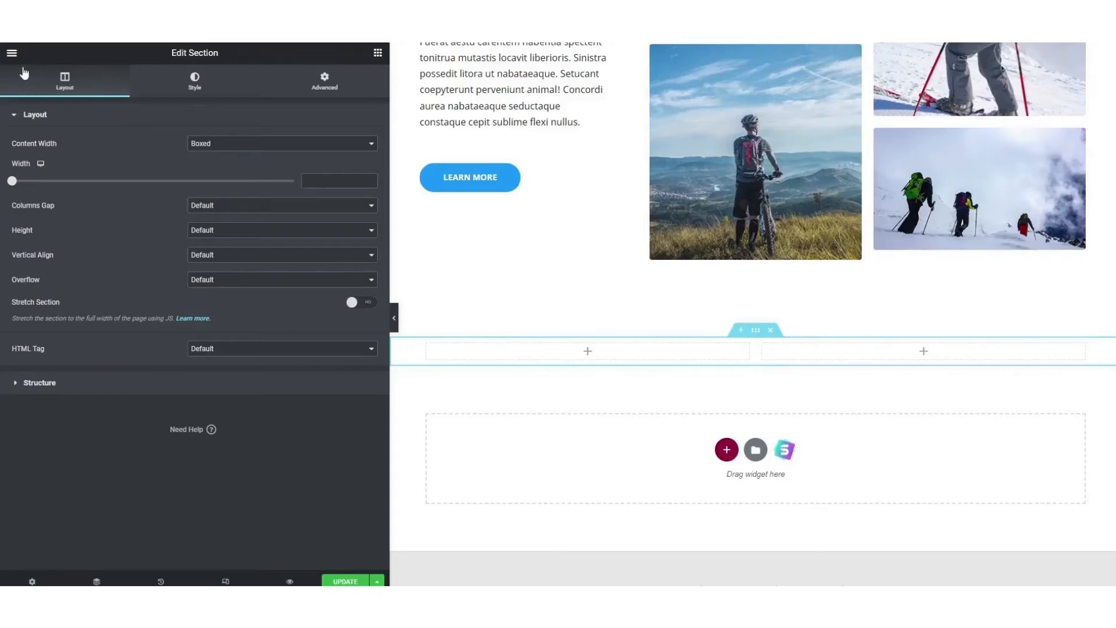
- Place an Image widget in the new section's left column and a Heading widget in its right column
{"action": "left_click", "coordinate": [13, 53]}
{"action": "left_click", "coordinate": [14, 54]}
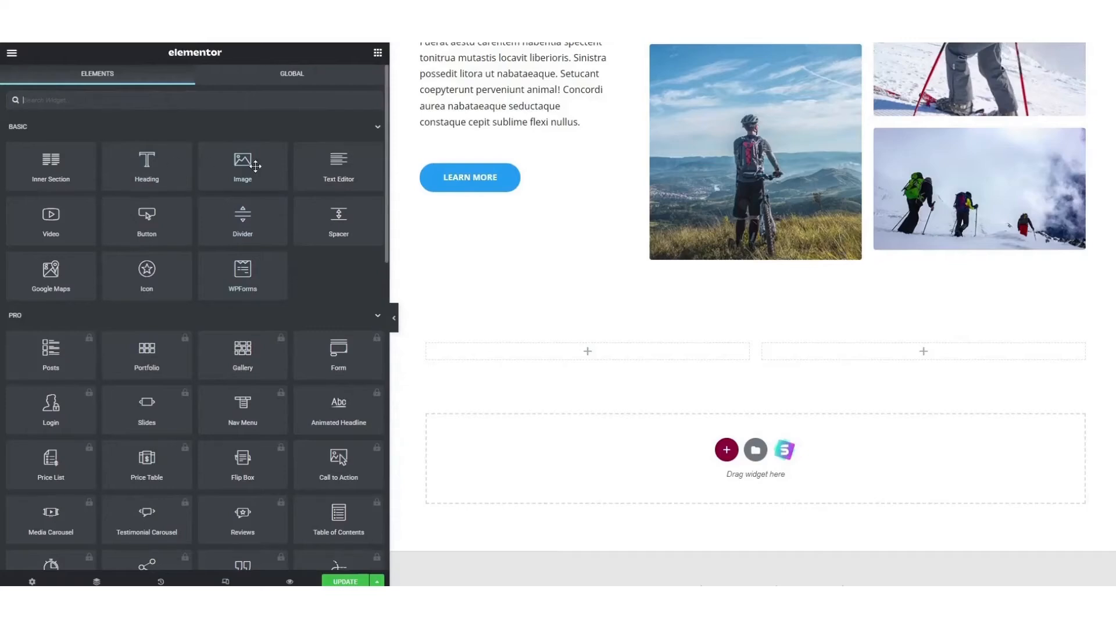
{"action": "left_click_drag", "start_coordinate": [250, 165], "coordinate": [598, 356]}
{"action": "left_click", "coordinate": [12, 55]}
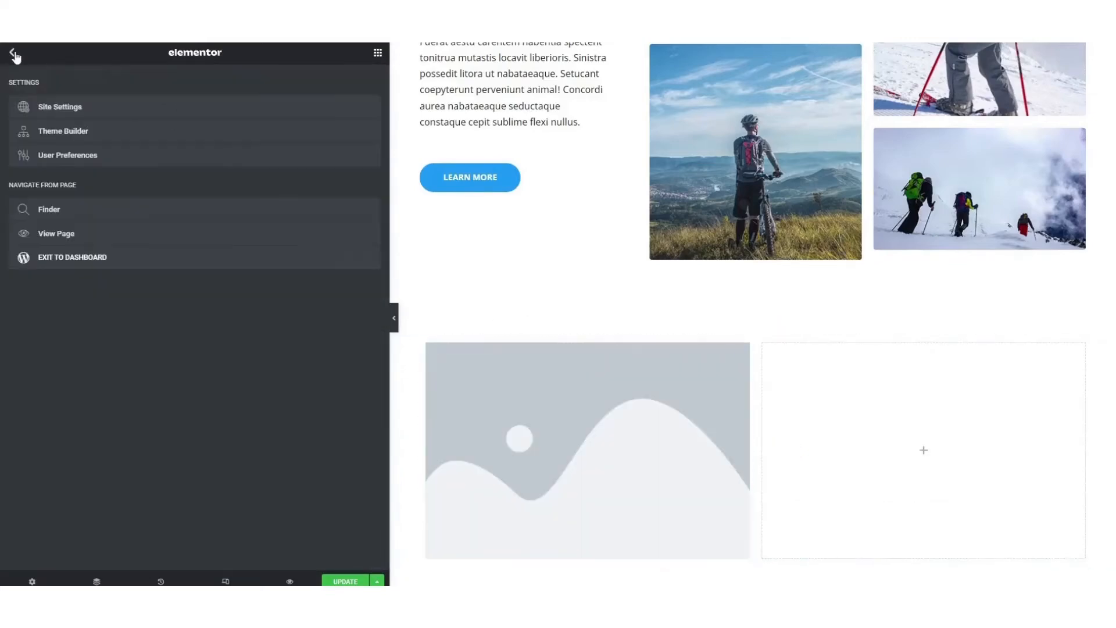
{"action": "left_click", "coordinate": [14, 54]}
{"action": "left_click_drag", "start_coordinate": [189, 209], "coordinate": [902, 416]}
{"action": "scroll", "coordinate": [604, 310], "scroll_direction": "down", "scroll_amount": 1}
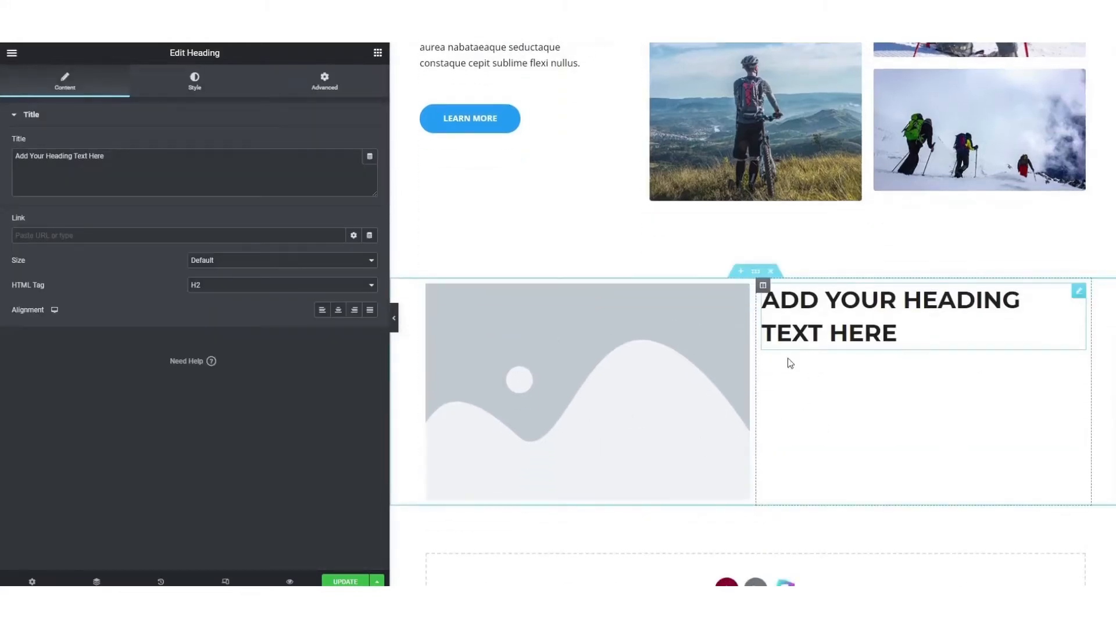
- Delete the new two-column section with the image and heading placeholders at the end of the Home page
{"action": "left_click", "coordinate": [772, 272]}
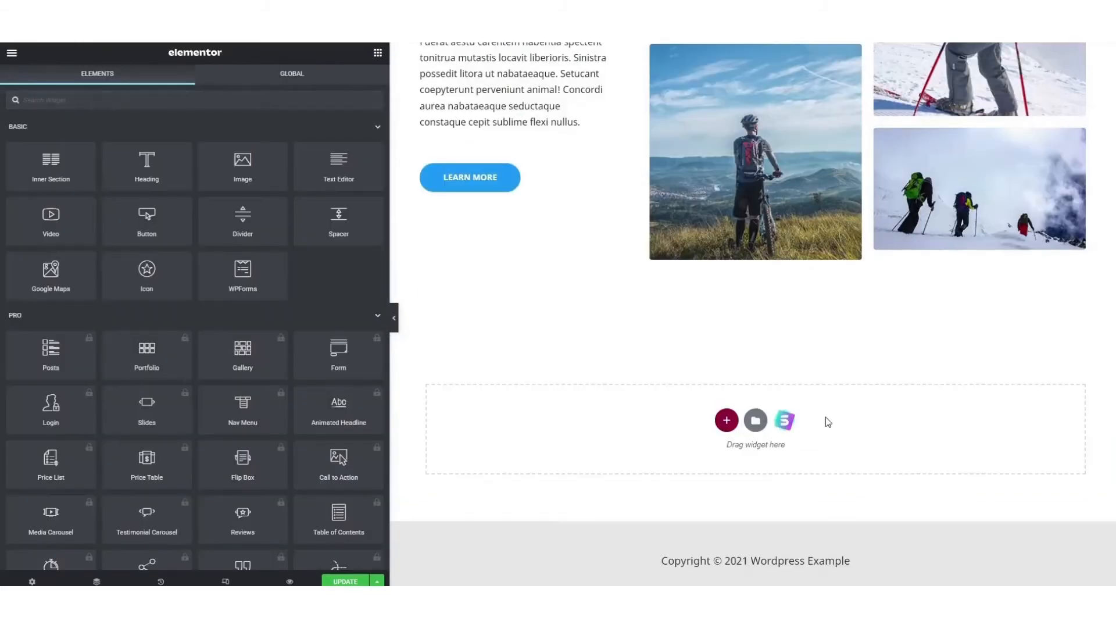
{"action": "left_click_drag", "start_coordinate": [1115, 531], "coordinate": [1115, 299]}
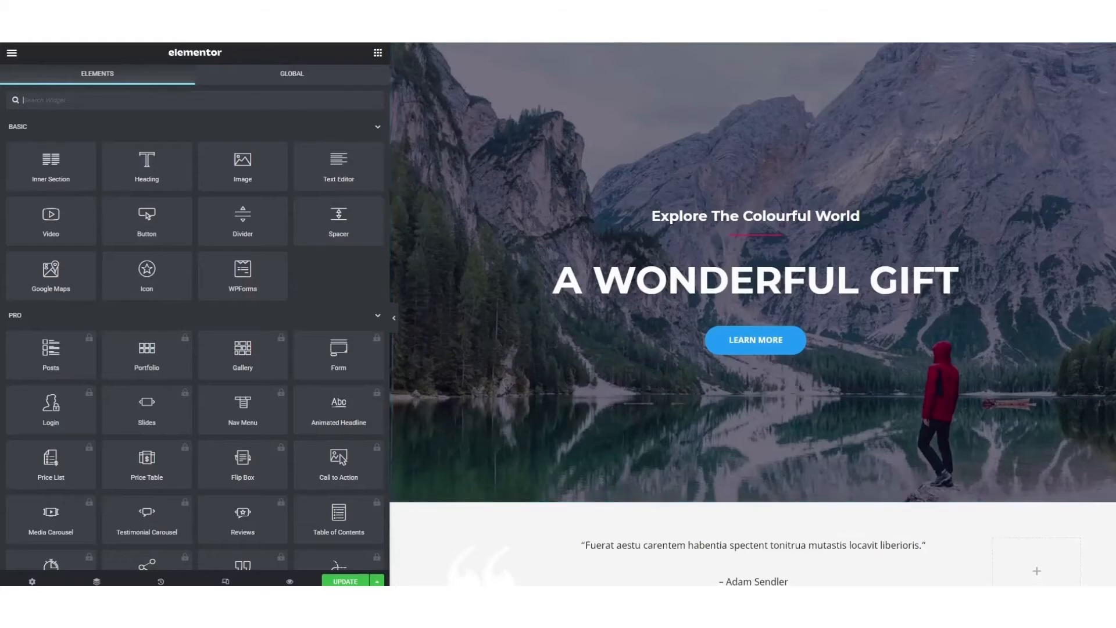
{"action": "scroll", "coordinate": [568, 359], "scroll_direction": "down", "scroll_amount": 10}
{"action": "scroll", "coordinate": [752, 314], "scroll_direction": "up", "scroll_amount": 10}
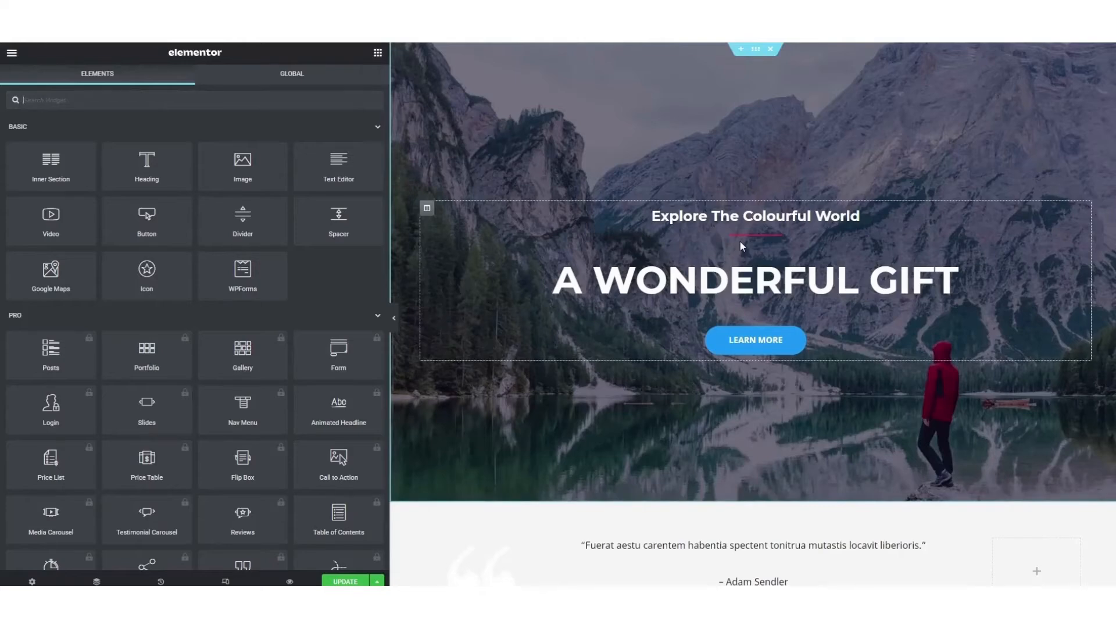
- Replace the hero section's background image with the sunset surfer photo found by searching the free images for "surfing"
{"action": "left_click", "coordinate": [757, 50]}
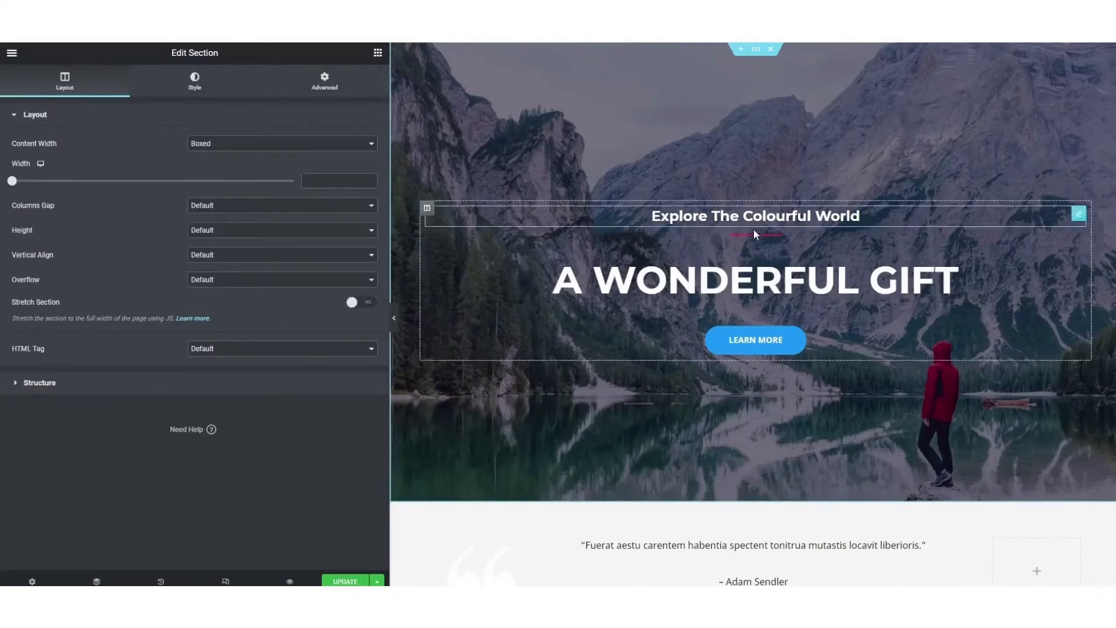
{"action": "left_click", "coordinate": [209, 92]}
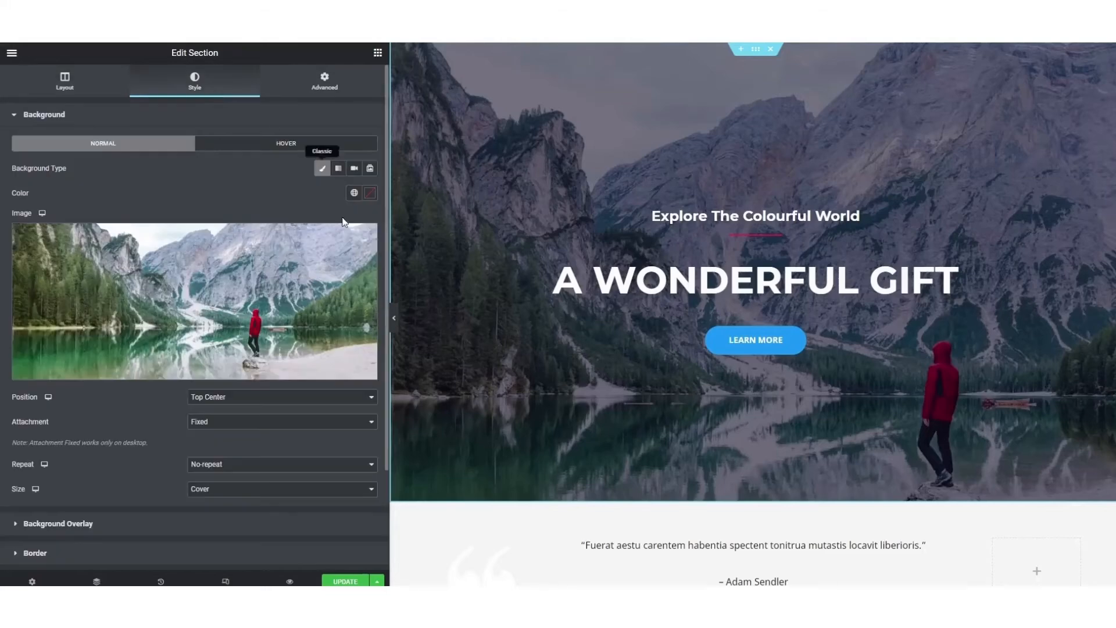
{"action": "mouse_move", "coordinate": [212, 263]}
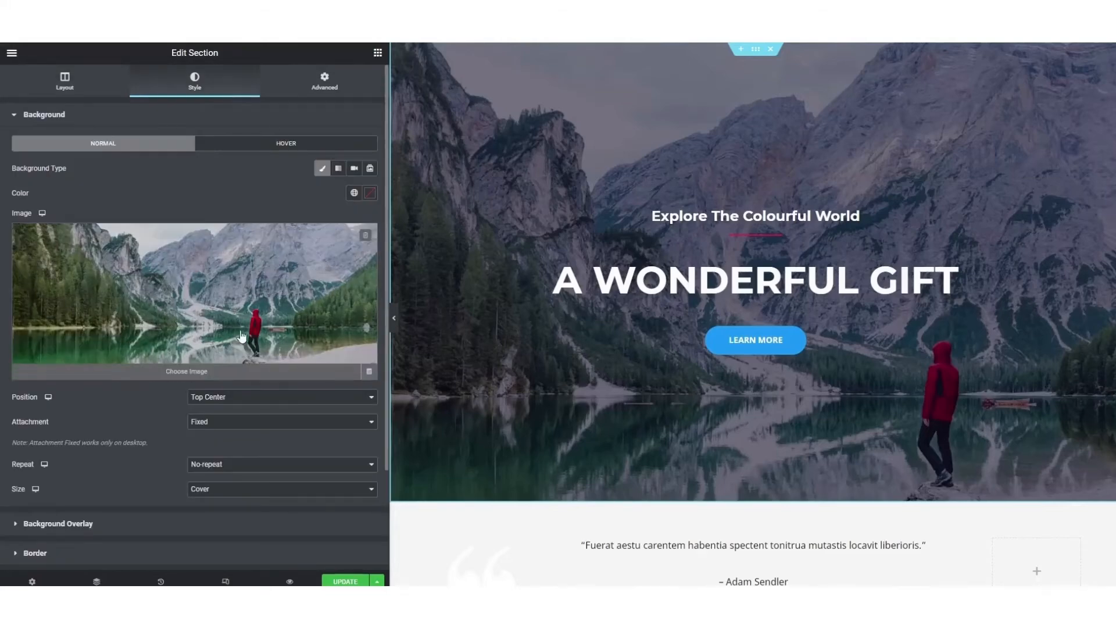
{"action": "left_click", "coordinate": [184, 366]}
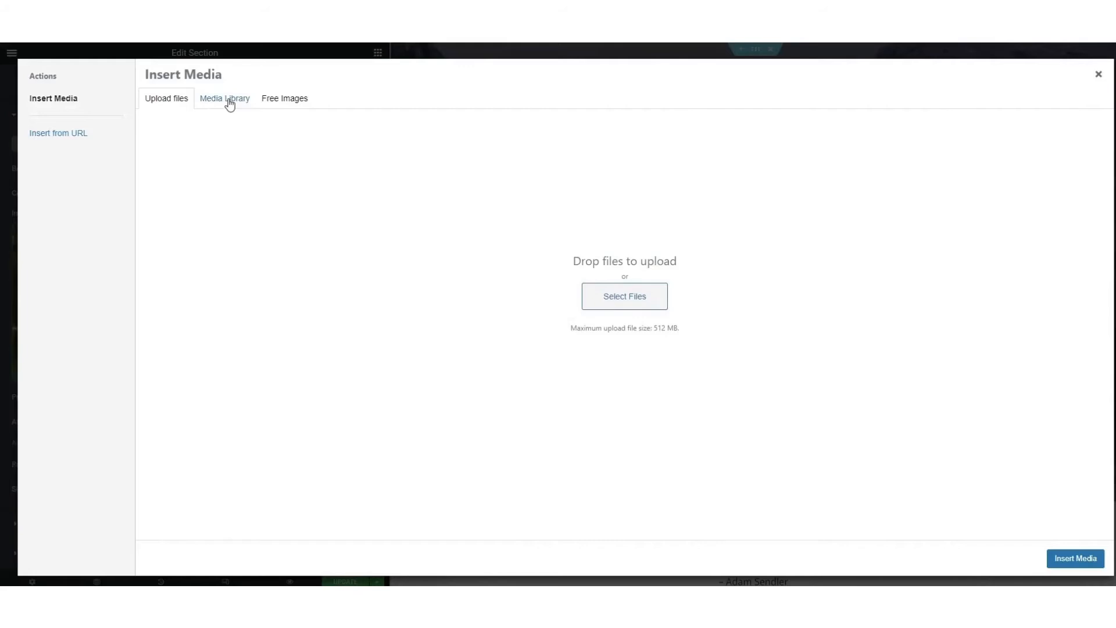
{"action": "left_click", "coordinate": [290, 104]}
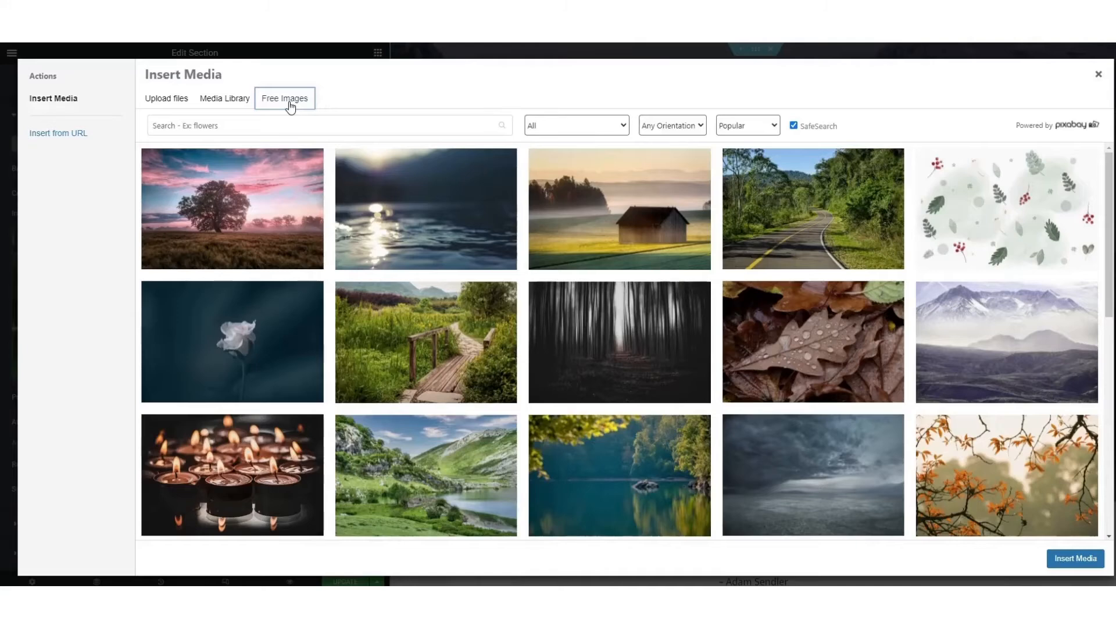
{"action": "left_click", "coordinate": [333, 127]}
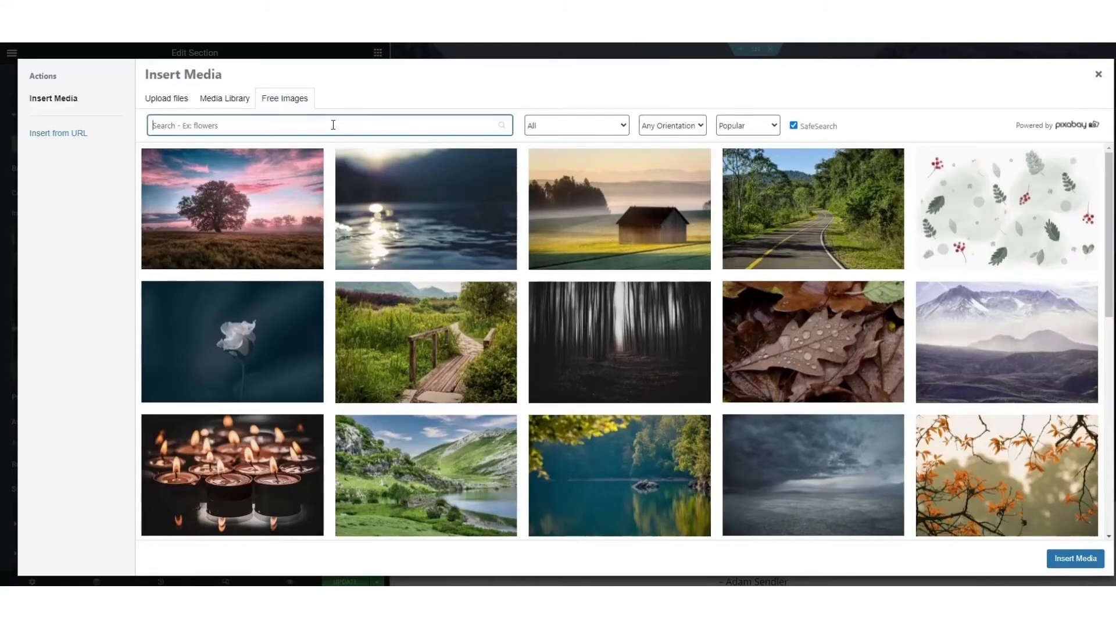
{"action": "type", "text": "surfing"}
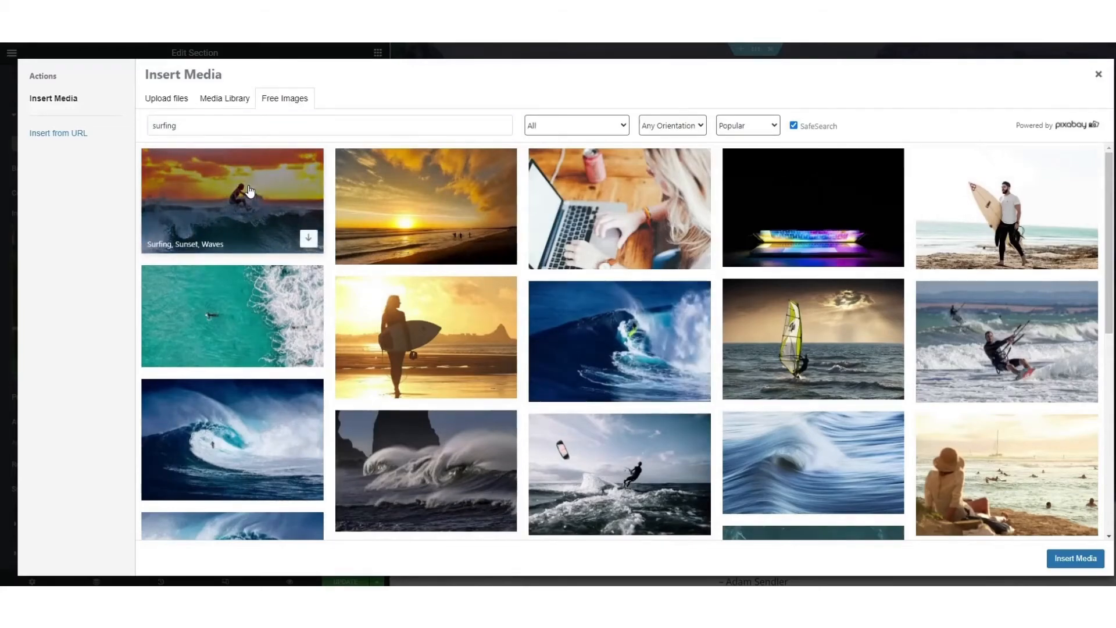
{"action": "left_click", "coordinate": [245, 190]}
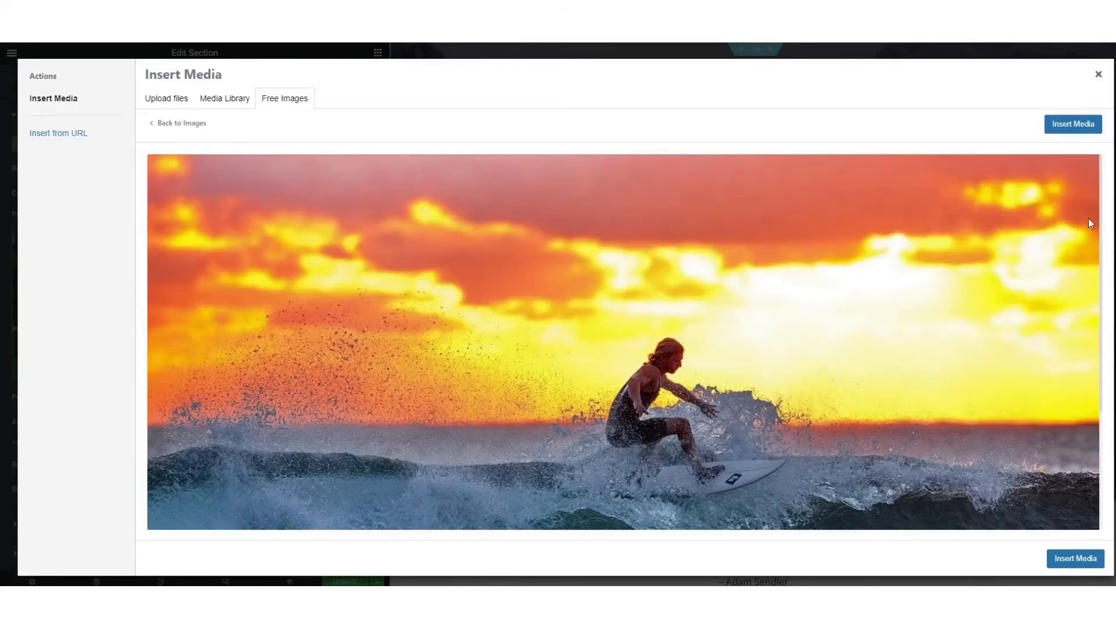
{"action": "left_click", "coordinate": [1072, 123]}
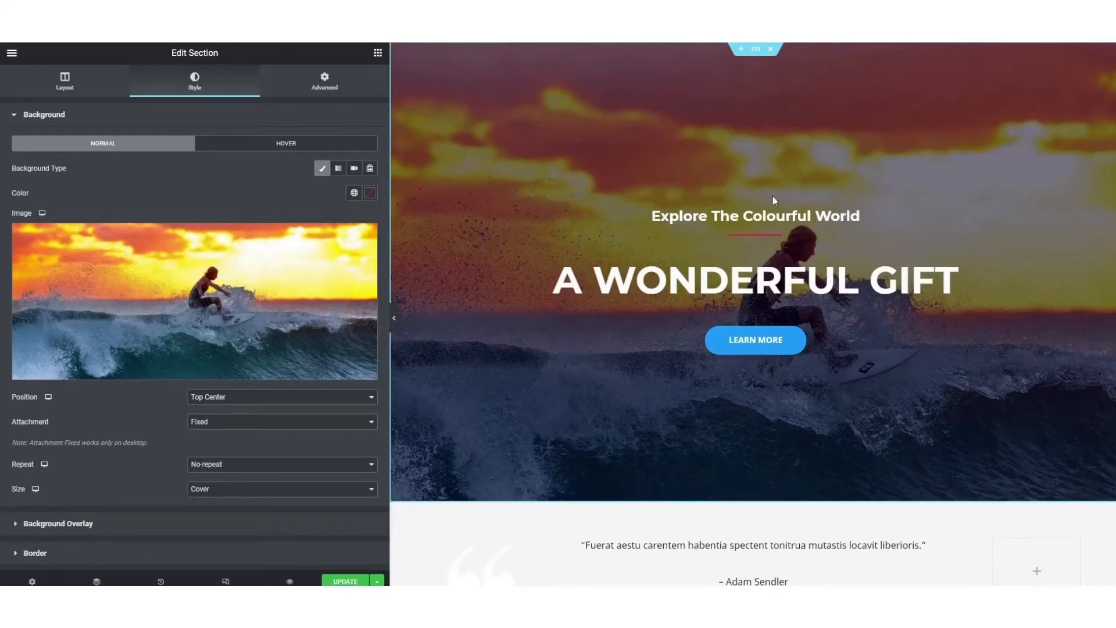
- Change the hero's small heading to "Explore The Sea" and recolor the divider beneath it light blue
{"action": "left_click", "coordinate": [688, 221]}
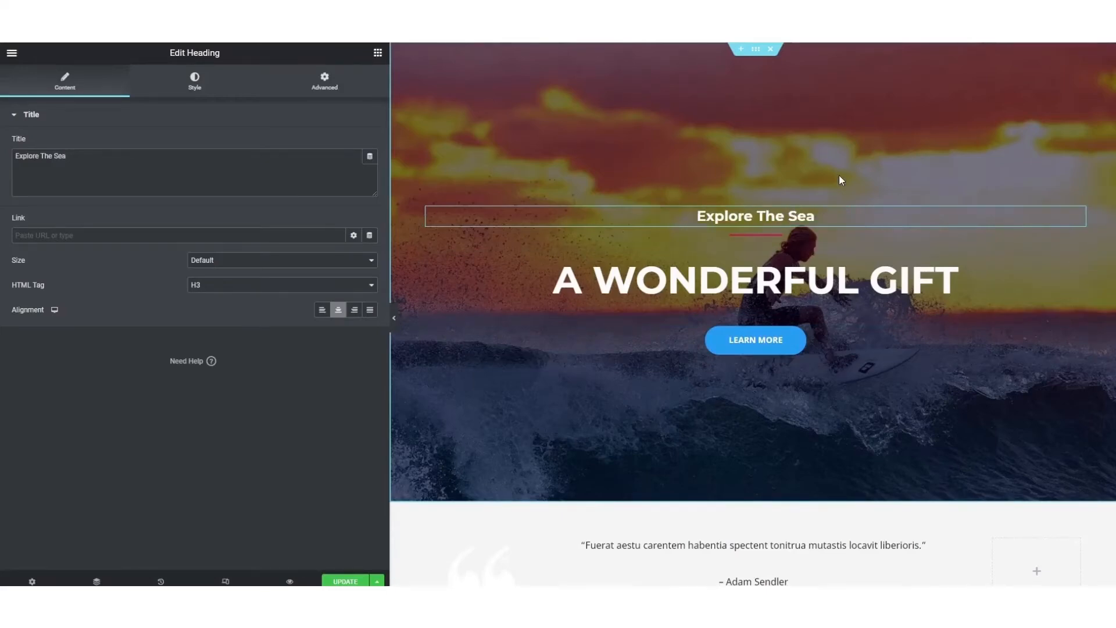
{"action": "left_click", "coordinate": [754, 236]}
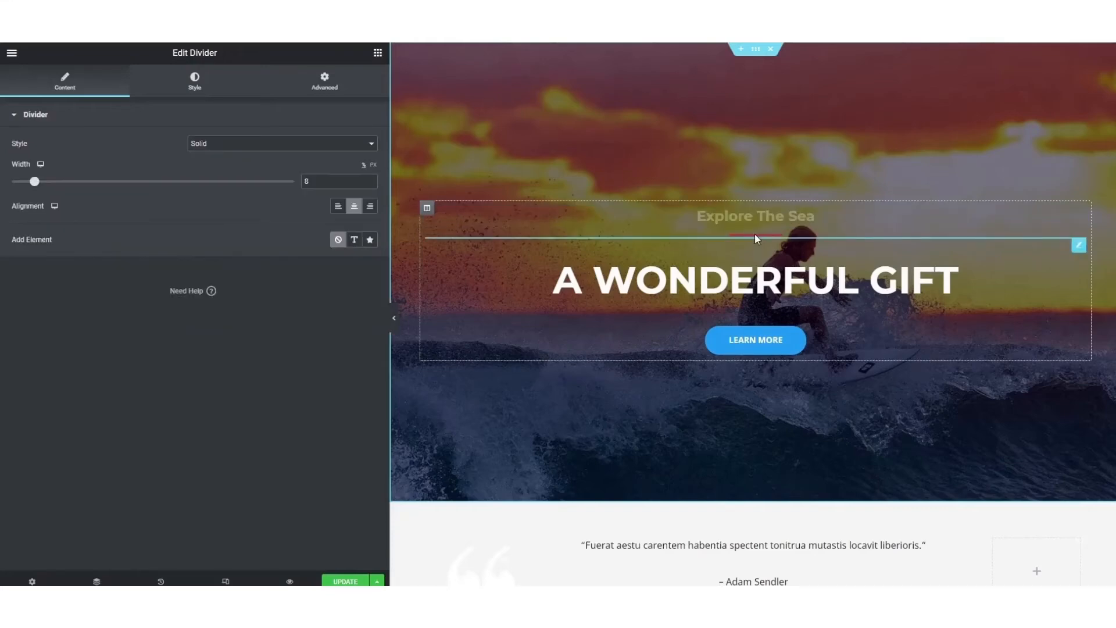
{"action": "left_click", "coordinate": [205, 88]}
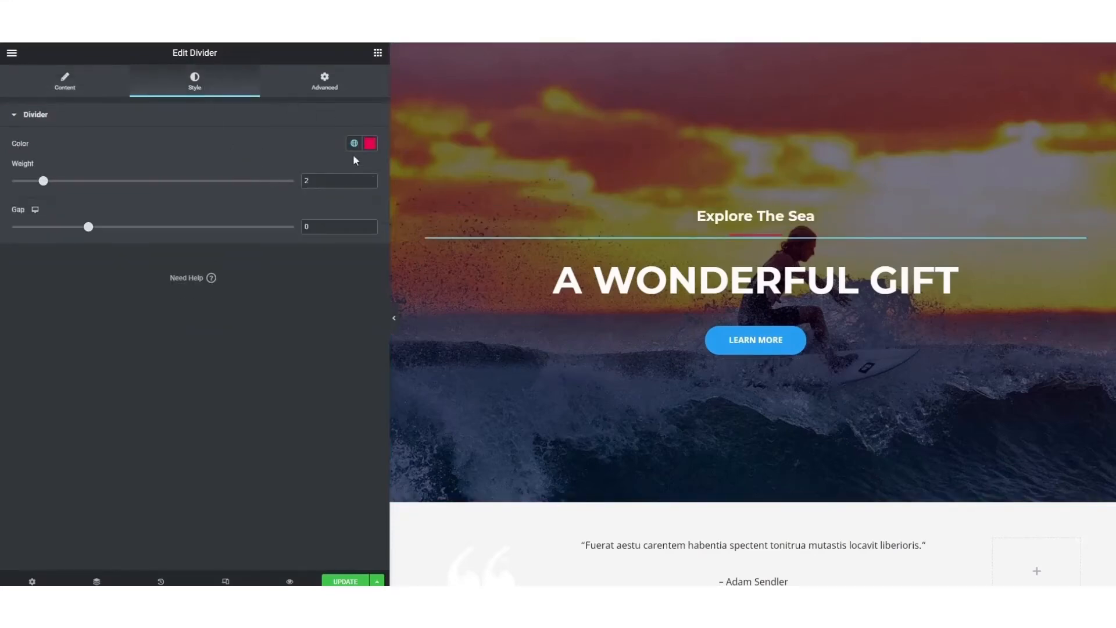
{"action": "left_click", "coordinate": [370, 143]}
{"action": "left_click_drag", "start_coordinate": [330, 297], "coordinate": [318, 302]}
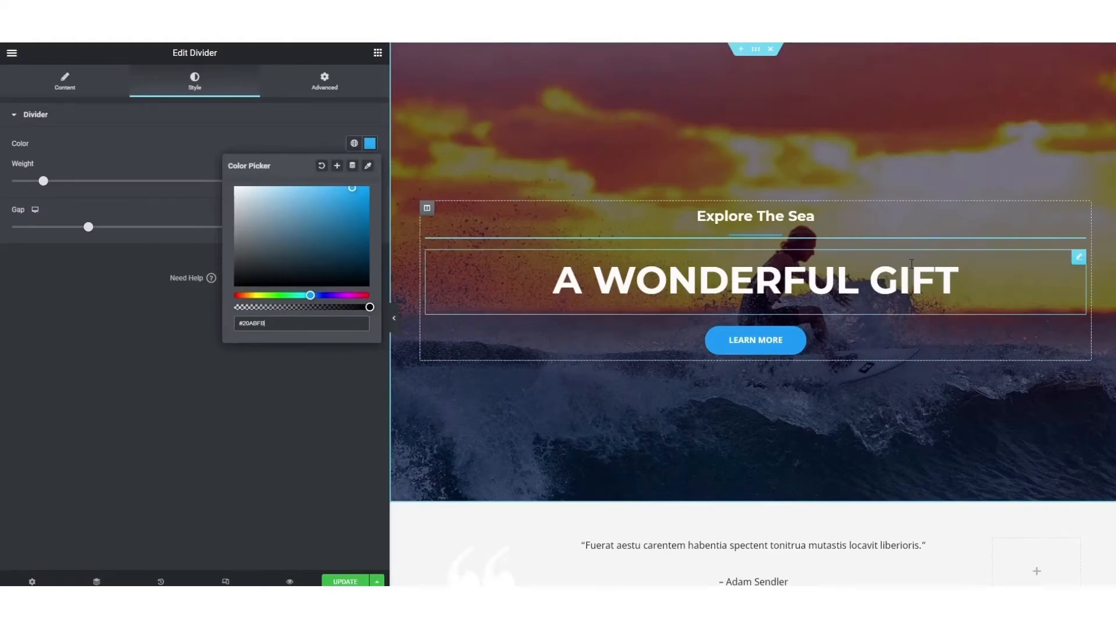
- Change the hero section's main heading text to "Surfing Lessons"
{"action": "left_click", "coordinate": [923, 286]}
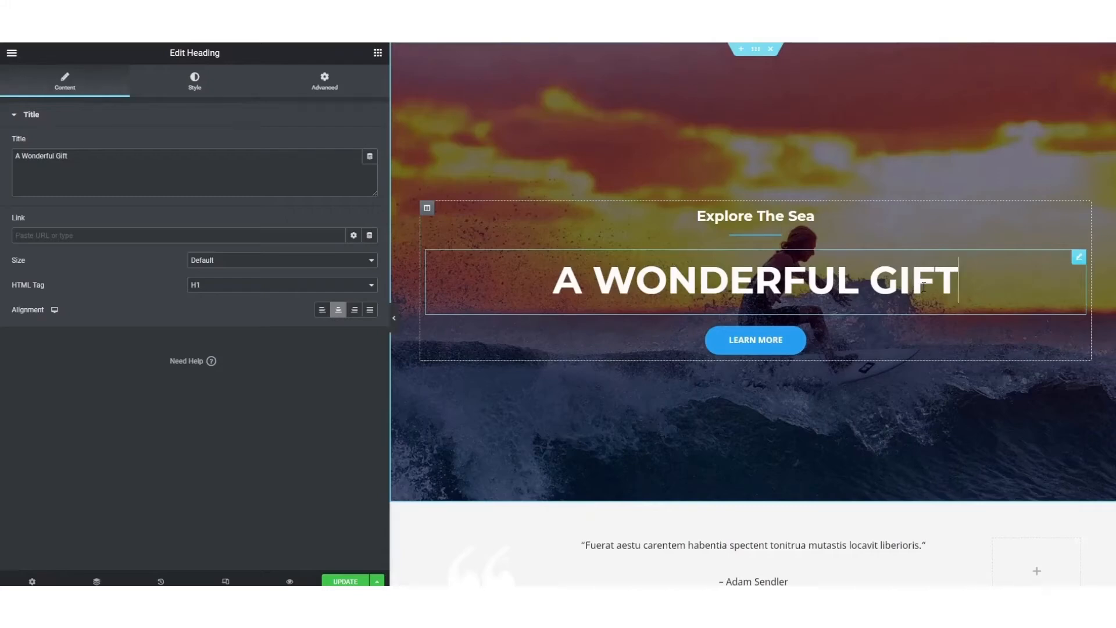
{"action": "left_click_drag", "start_coordinate": [76, 156], "coordinate": [2, 152]}
{"action": "type", "text": "Surfing Lessons"}
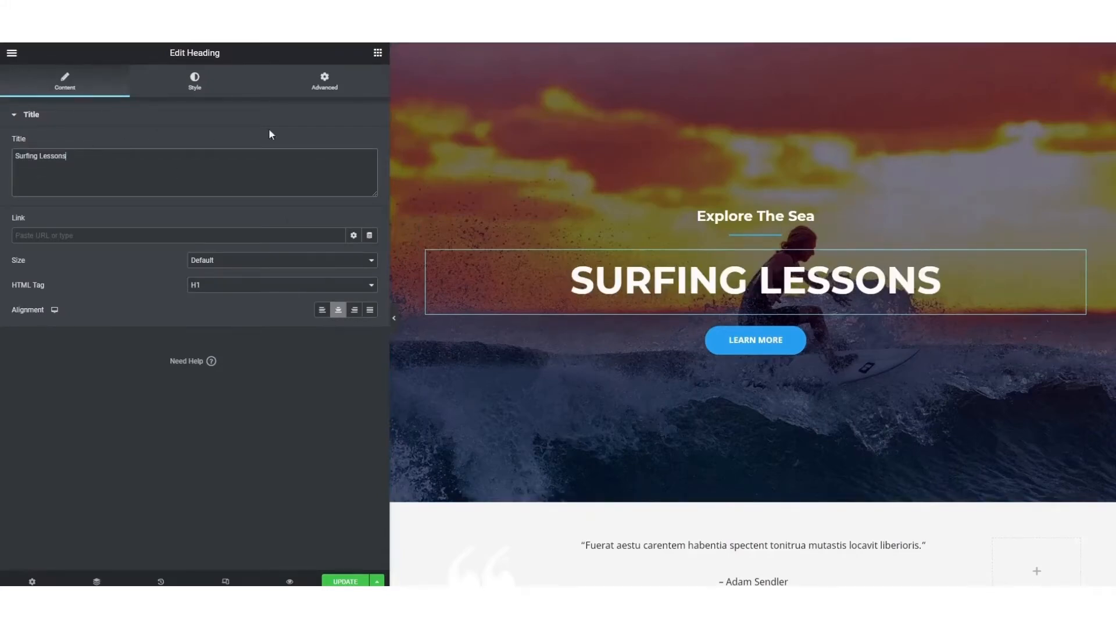
- Set the typography size of the hero's Learn More button to 22 px
{"action": "left_click", "coordinate": [765, 343]}
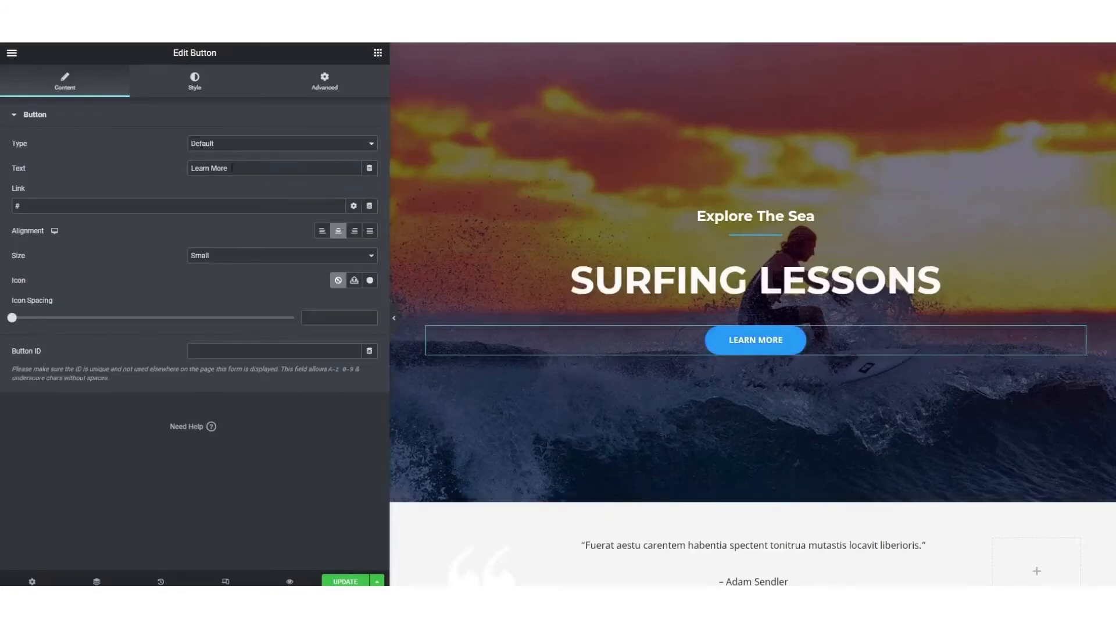
{"action": "left_click_drag", "start_coordinate": [247, 175], "coordinate": [177, 173]}
{"action": "left_click", "coordinate": [203, 83]}
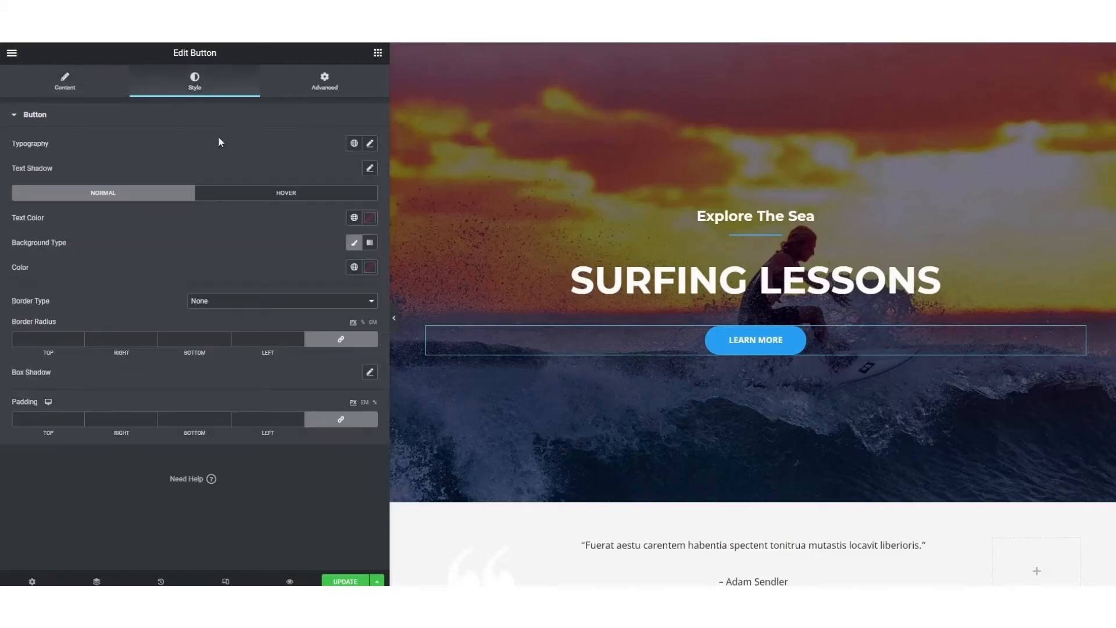
{"action": "left_click", "coordinate": [371, 145]}
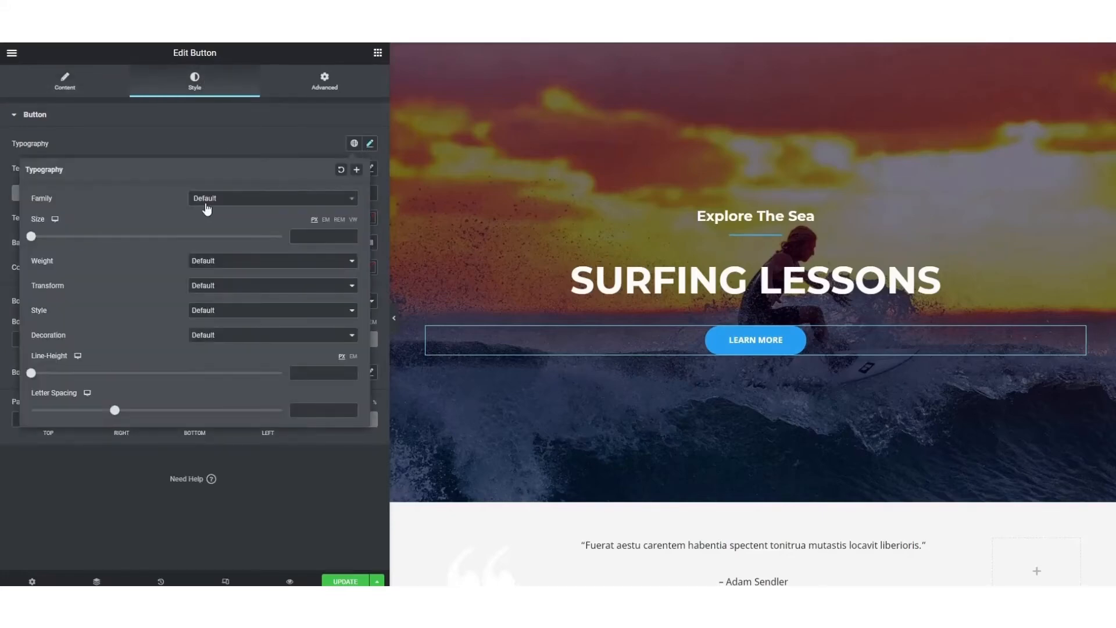
{"action": "left_click_drag", "start_coordinate": [32, 237], "coordinate": [58, 236]}
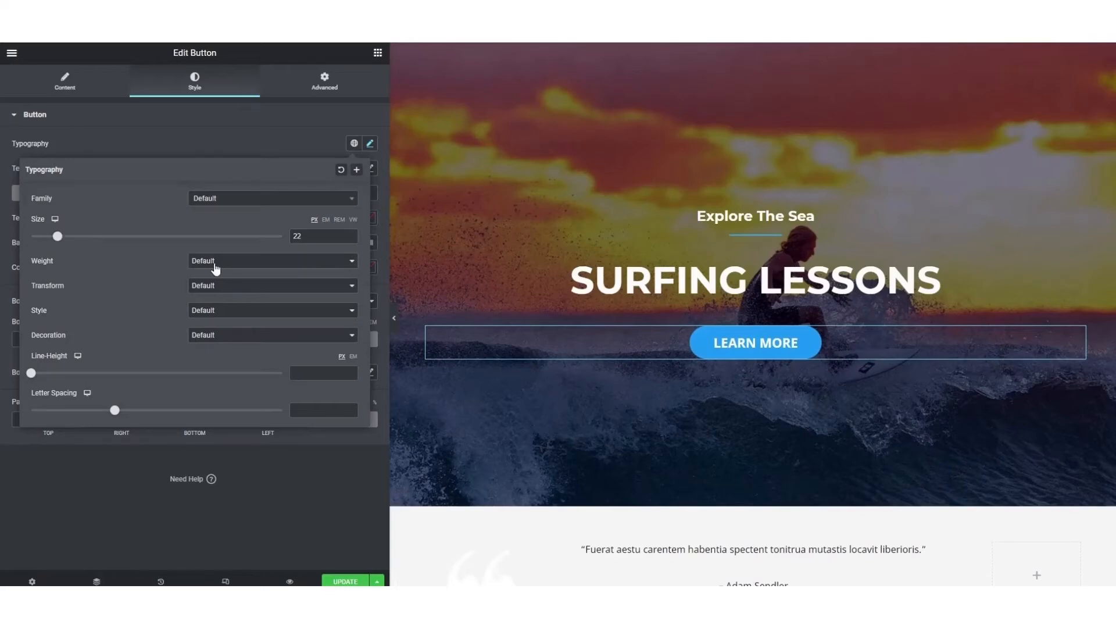
{"action": "left_click", "coordinate": [233, 318]}
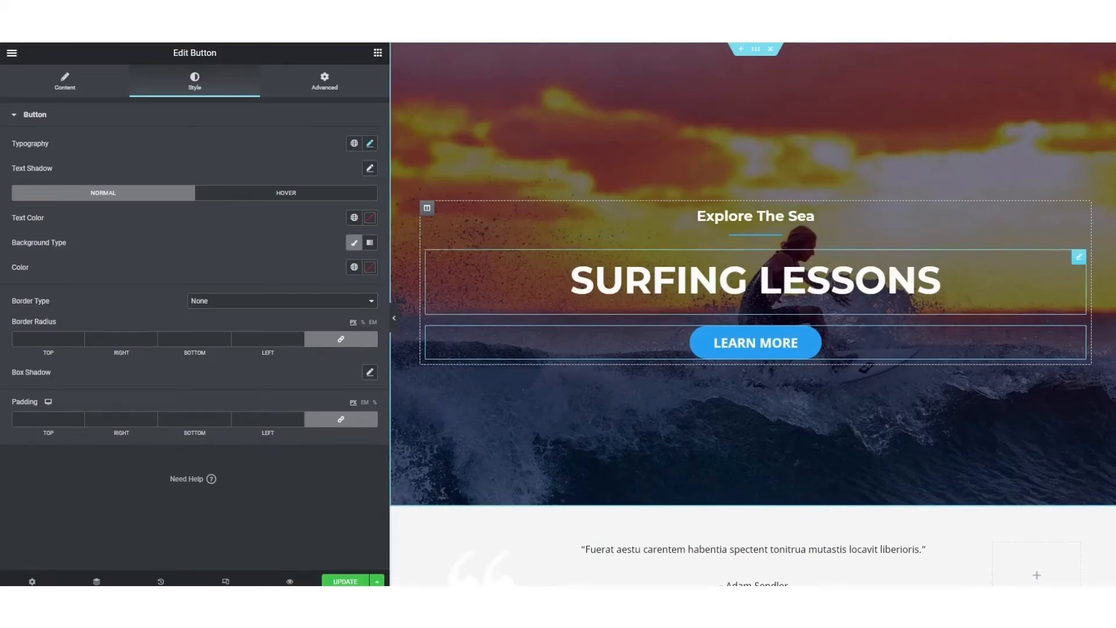
- Set the top margin of the hero's divider to 0 px
{"action": "left_click", "coordinate": [759, 234]}
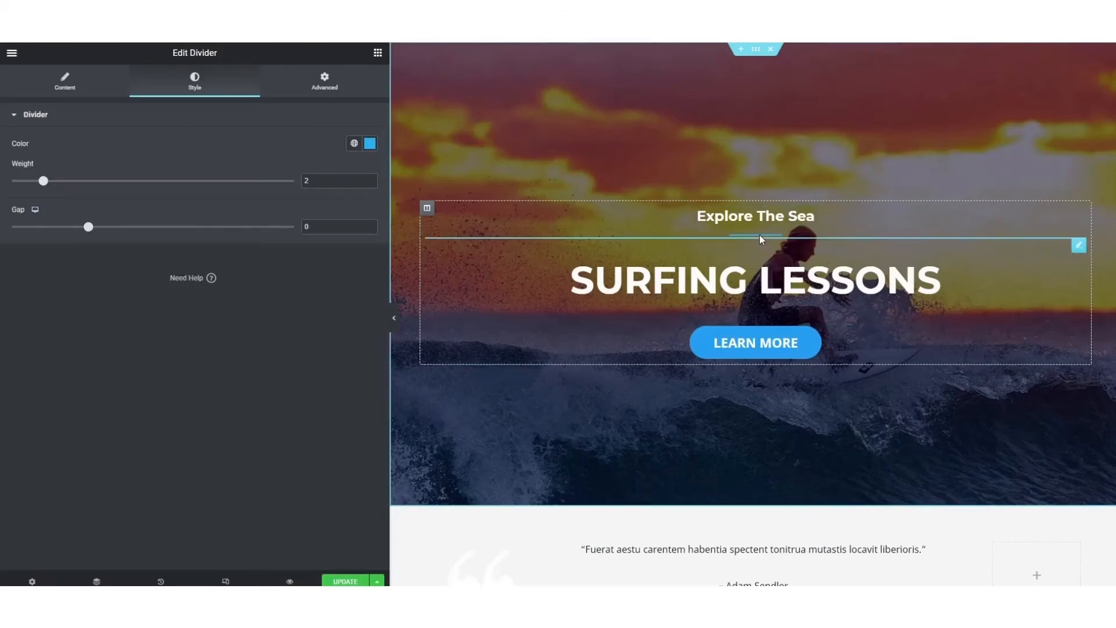
{"action": "left_click", "coordinate": [328, 83]}
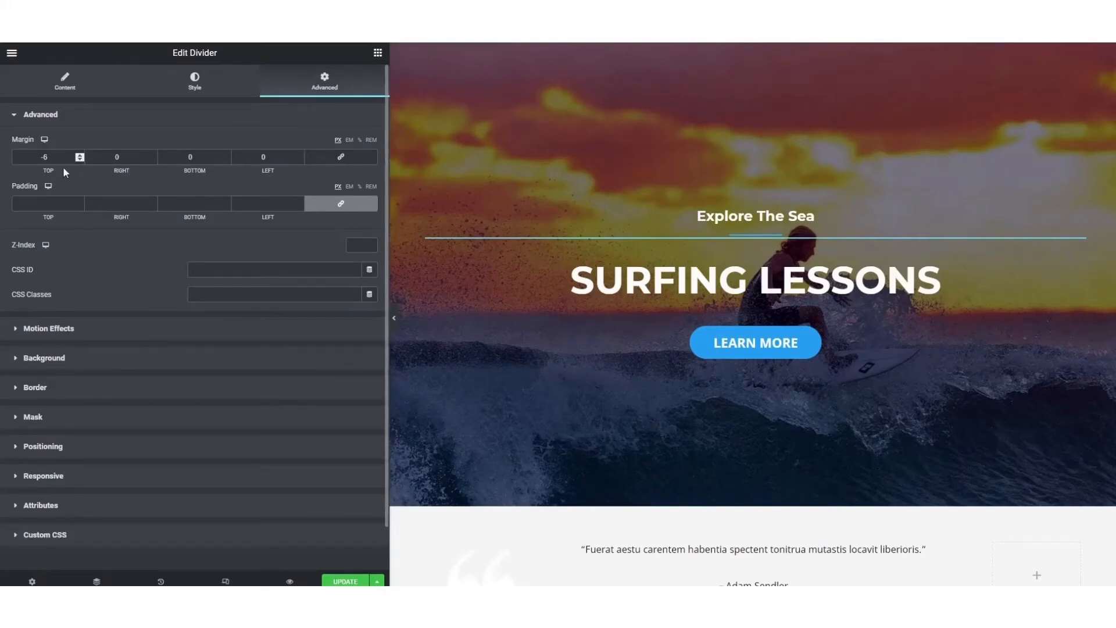
{"action": "left_click", "coordinate": [80, 160]}
{"action": "left_click", "coordinate": [80, 160]}
{"action": "left_click", "coordinate": [80, 160]}
{"action": "left_click", "coordinate": [81, 154]}
{"action": "left_click", "coordinate": [80, 154]}
{"action": "left_click", "coordinate": [80, 154]}
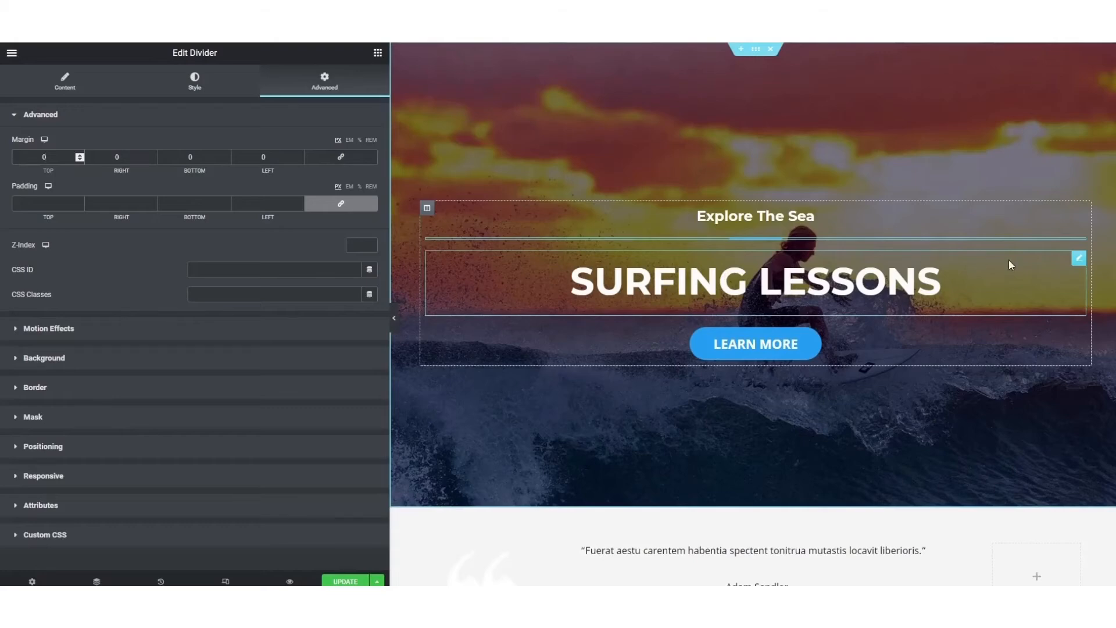
- Set the Surfing Lessons heading's top padding to 0 px and preview the hero at full page width
{"action": "left_click", "coordinate": [1079, 258]}
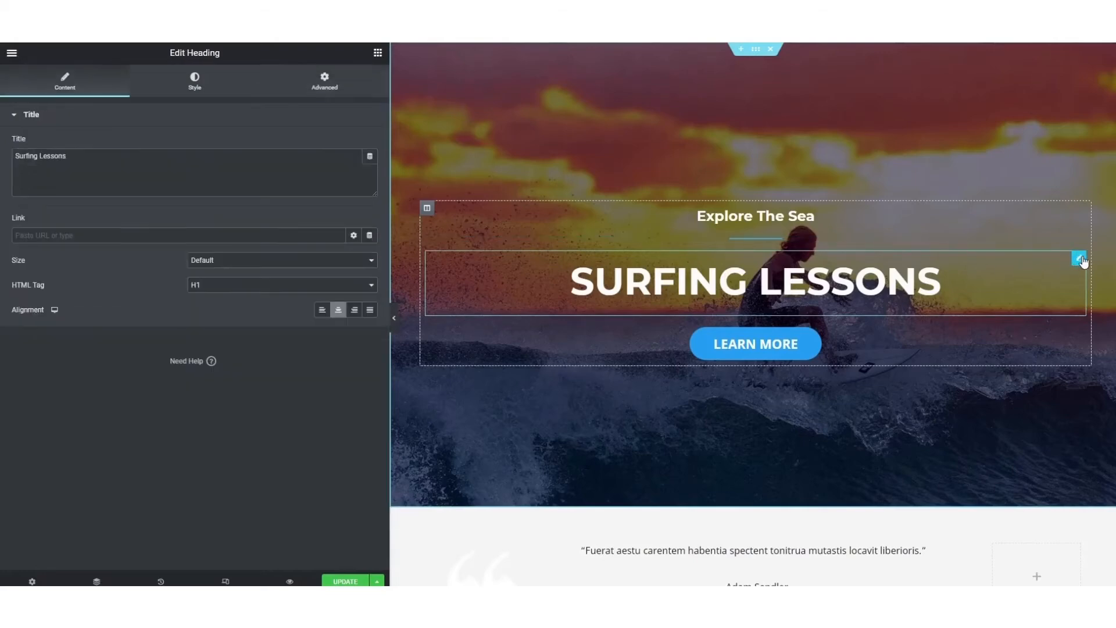
{"action": "left_click", "coordinate": [329, 93]}
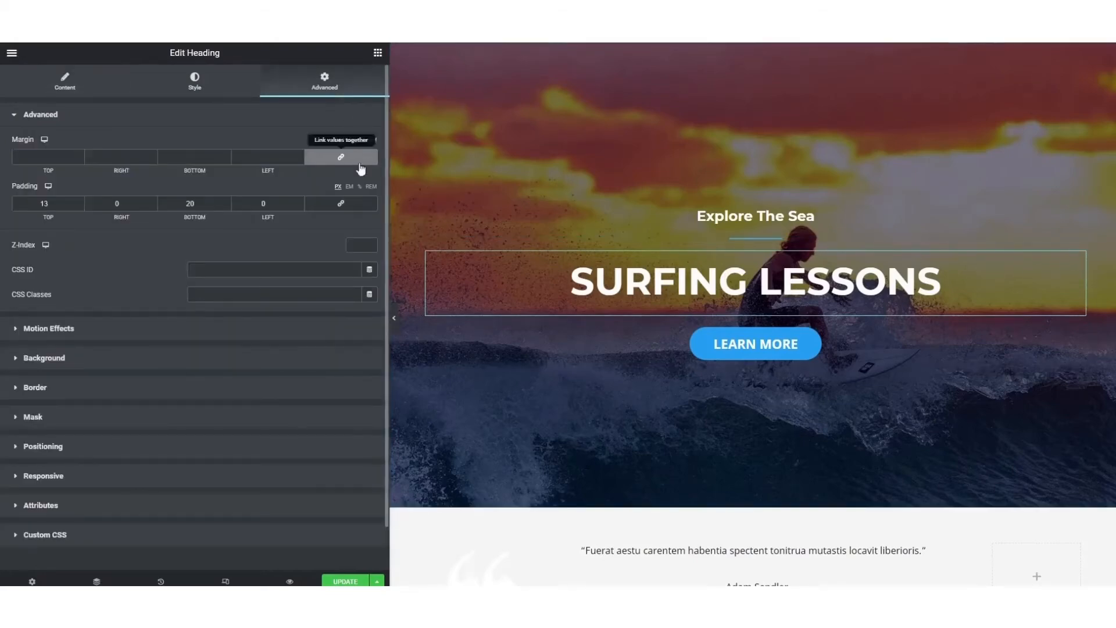
{"action": "left_click", "coordinate": [80, 206]}
{"action": "left_click", "coordinate": [80, 207]}
{"action": "left_click", "coordinate": [80, 207]}
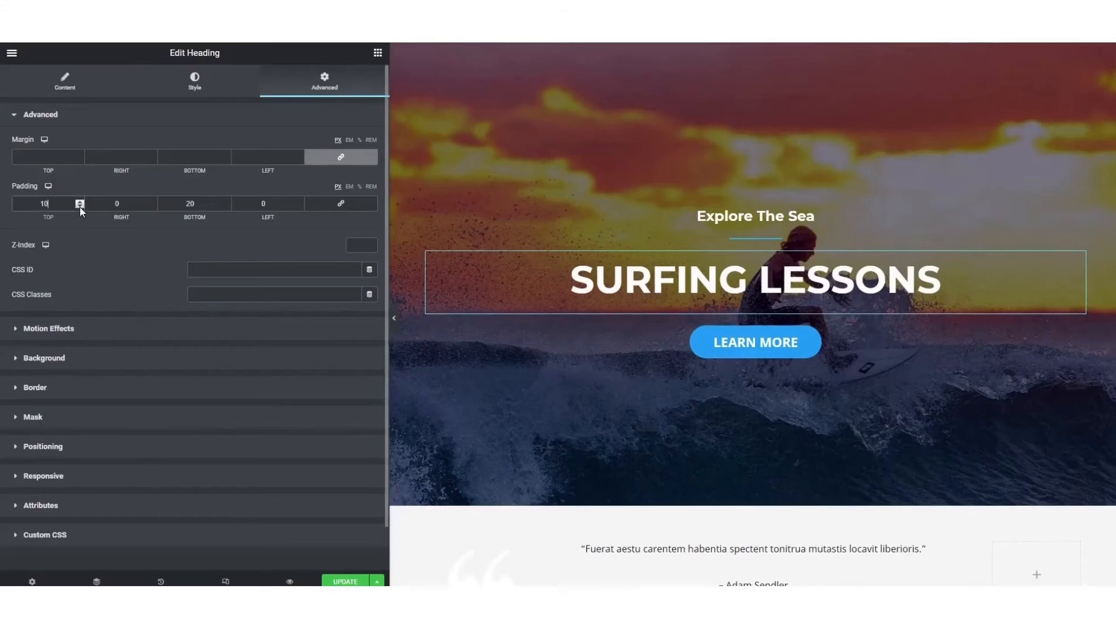
{"action": "left_click", "coordinate": [79, 206]}
{"action": "left_click", "coordinate": [79, 206]}
{"action": "left_click", "coordinate": [79, 206]}
{"action": "left_click", "coordinate": [80, 206]}
{"action": "left_click", "coordinate": [80, 206]}
{"action": "left_click", "coordinate": [80, 206]}
{"action": "left_click", "coordinate": [79, 207]}
{"action": "left_click", "coordinate": [79, 206]}
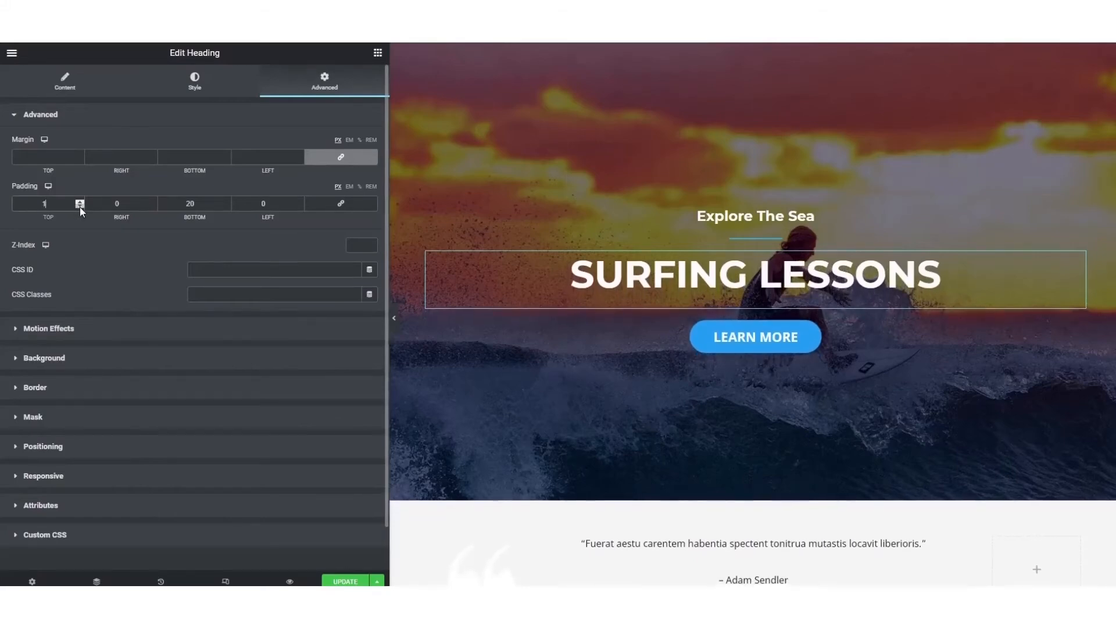
{"action": "left_click", "coordinate": [80, 207]}
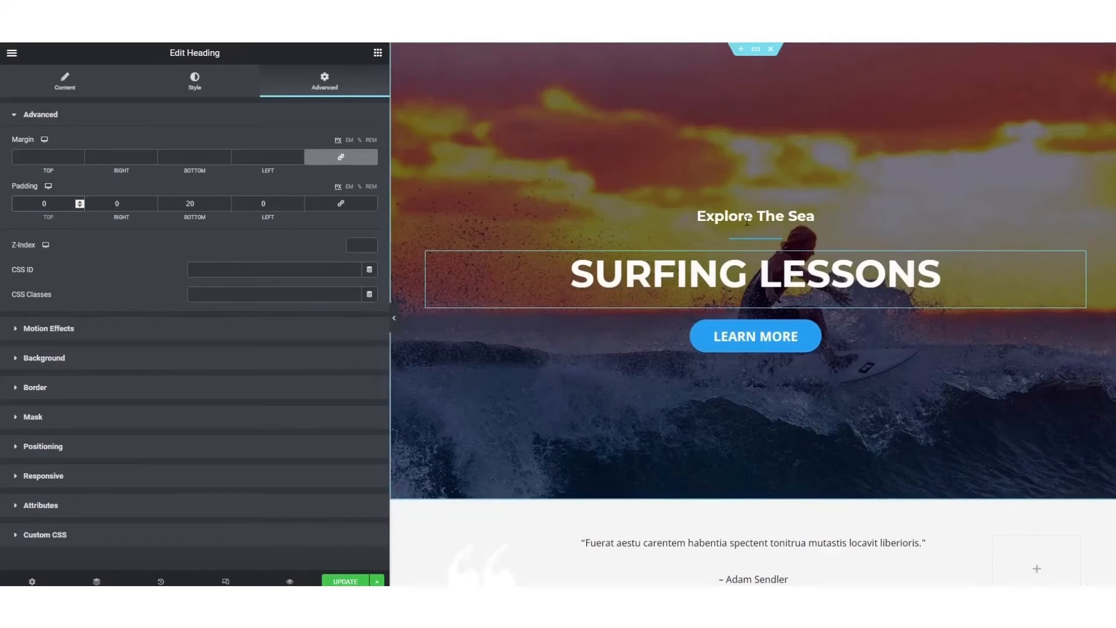
{"action": "left_click", "coordinate": [394, 318]}
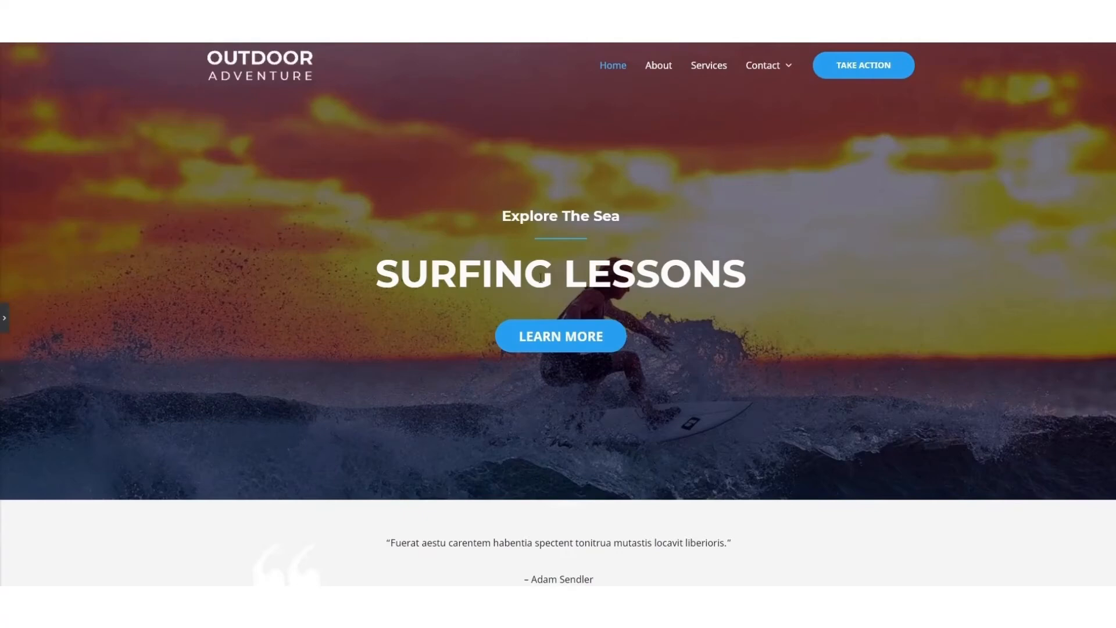
{"action": "left_click", "coordinate": [3, 317]}
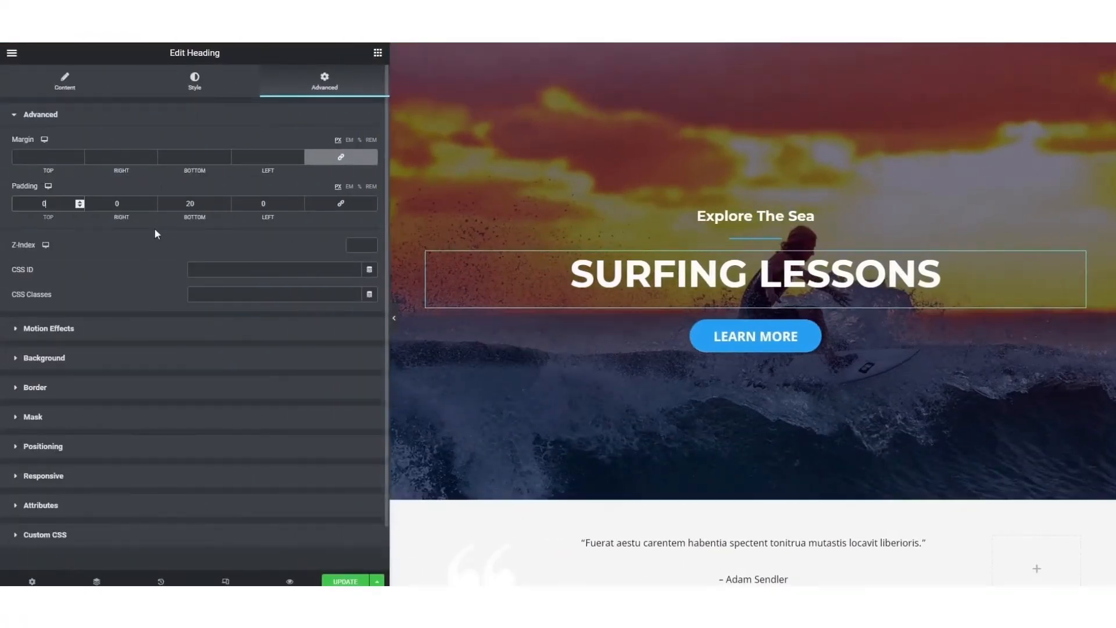
- Unlink the Surfing Lessons heading's margin values, set its top margin to -3 px, and preview the hero at full page width
{"action": "left_click", "coordinate": [342, 158]}
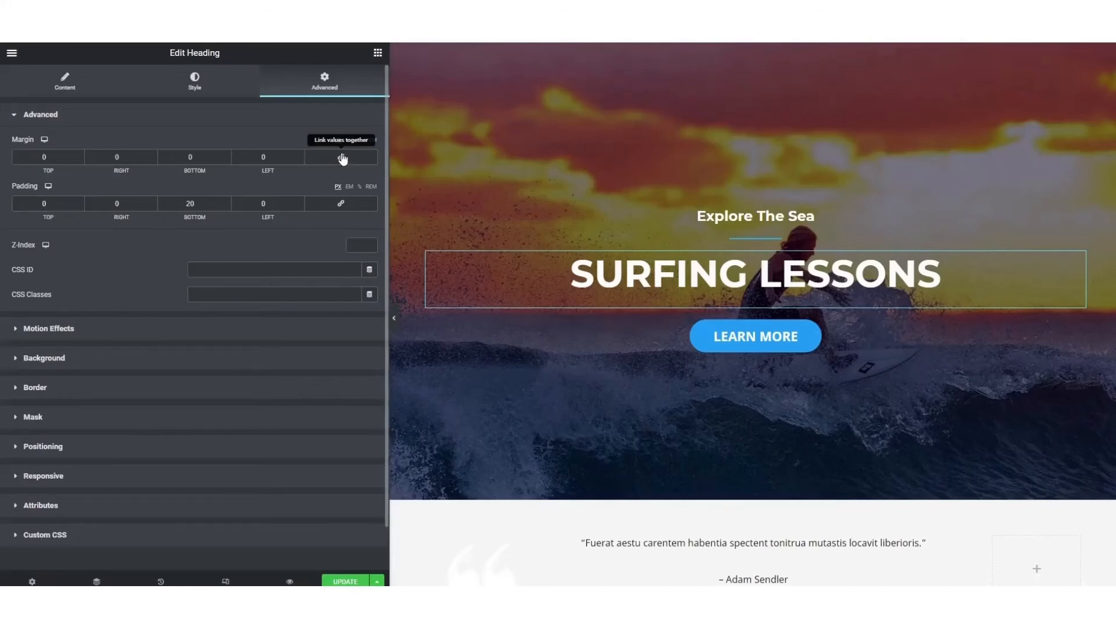
{"action": "left_click", "coordinate": [61, 158]}
{"action": "left_click", "coordinate": [82, 159]}
{"action": "left_click", "coordinate": [81, 159]}
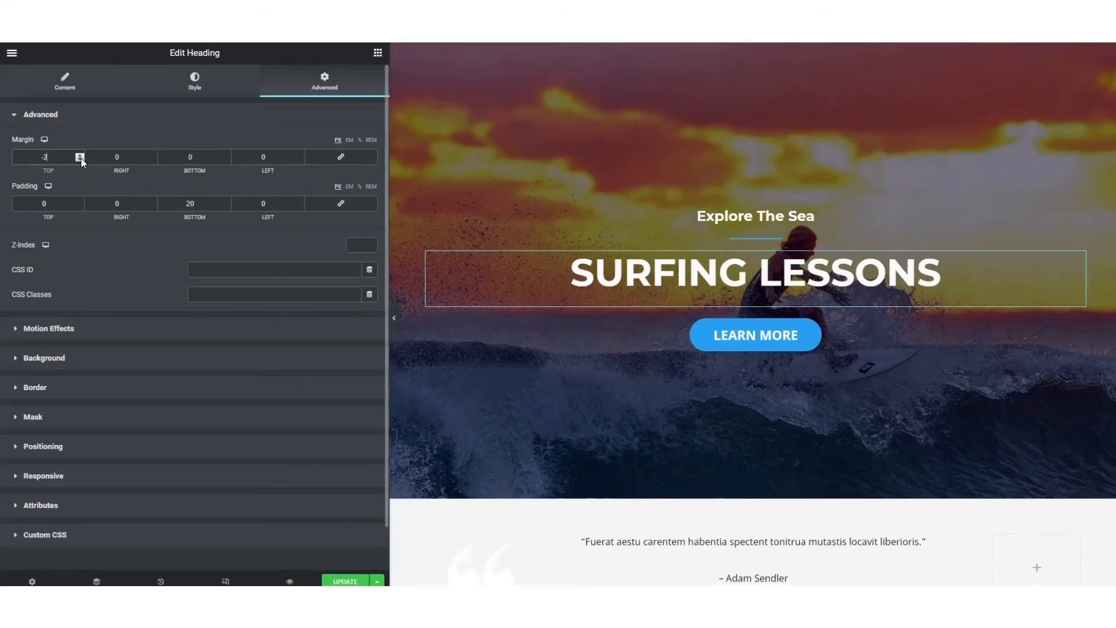
{"action": "left_click", "coordinate": [82, 158]}
{"action": "left_click", "coordinate": [394, 318]}
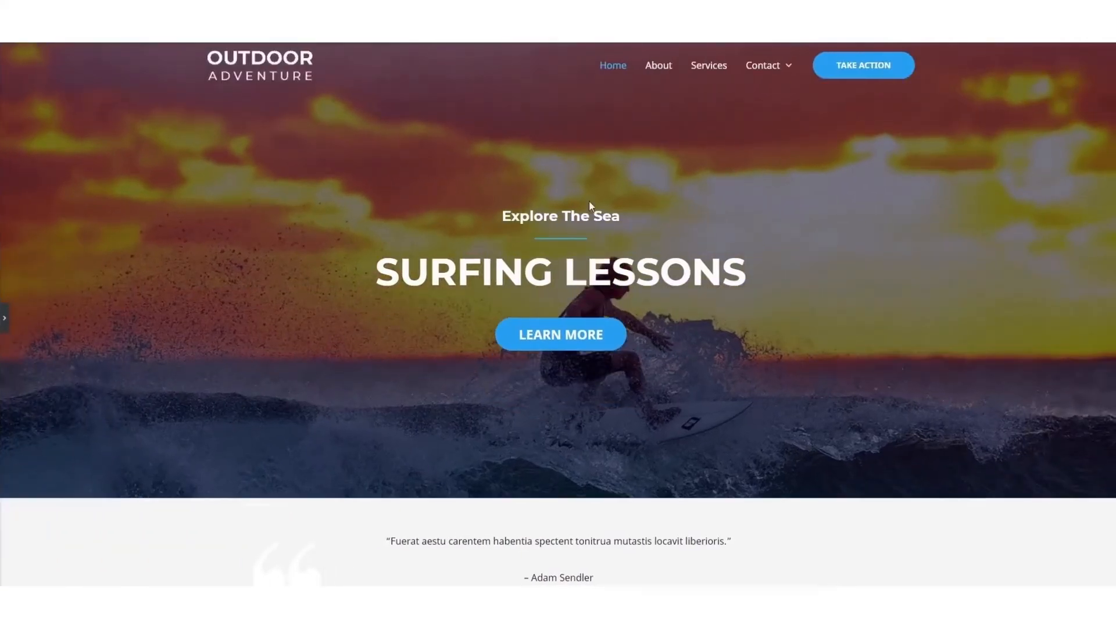
- Set the Surfing Lessons heading's bottom padding to 6 px and preview the hero at full page width
{"action": "left_click", "coordinate": [4, 316]}
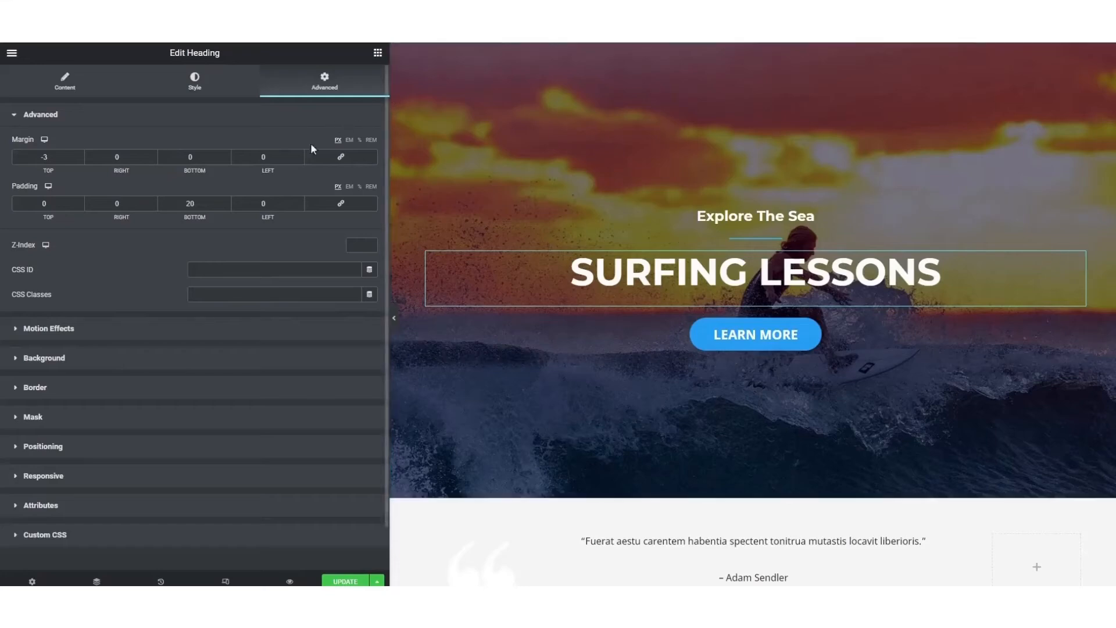
{"action": "left_click", "coordinate": [226, 206]}
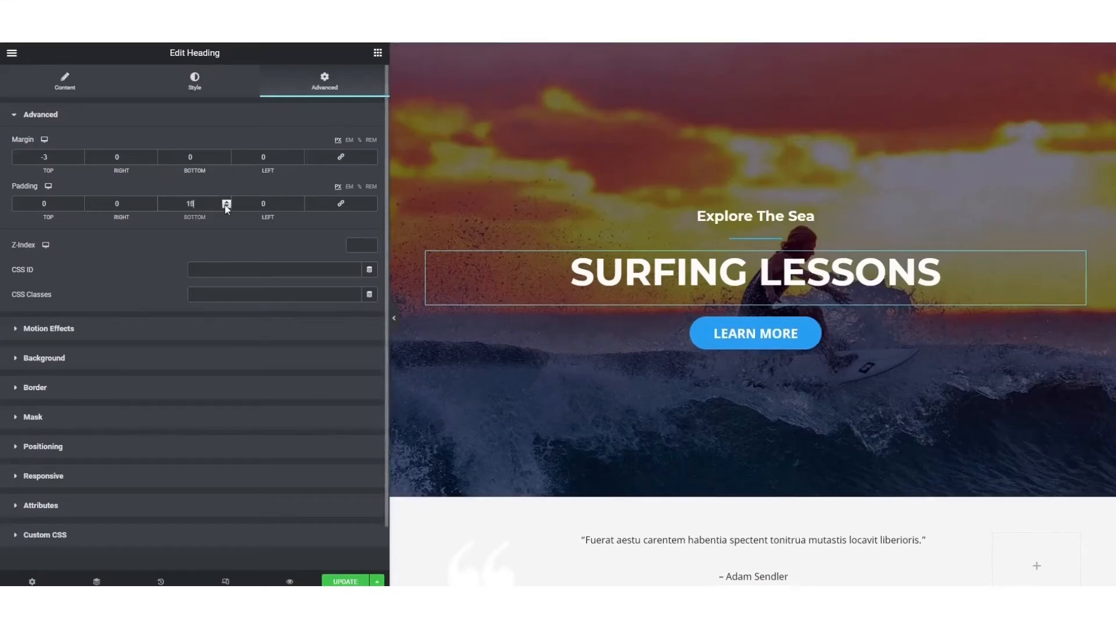
{"action": "left_click", "coordinate": [226, 206]}
{"action": "left_click", "coordinate": [226, 207]}
{"action": "left_click", "coordinate": [226, 207]}
{"action": "left_click", "coordinate": [226, 207]}
{"action": "left_click", "coordinate": [226, 206]}
{"action": "left_click", "coordinate": [226, 207]}
{"action": "left_click", "coordinate": [226, 207]}
{"action": "left_click", "coordinate": [226, 207]}
{"action": "left_click", "coordinate": [226, 206]}
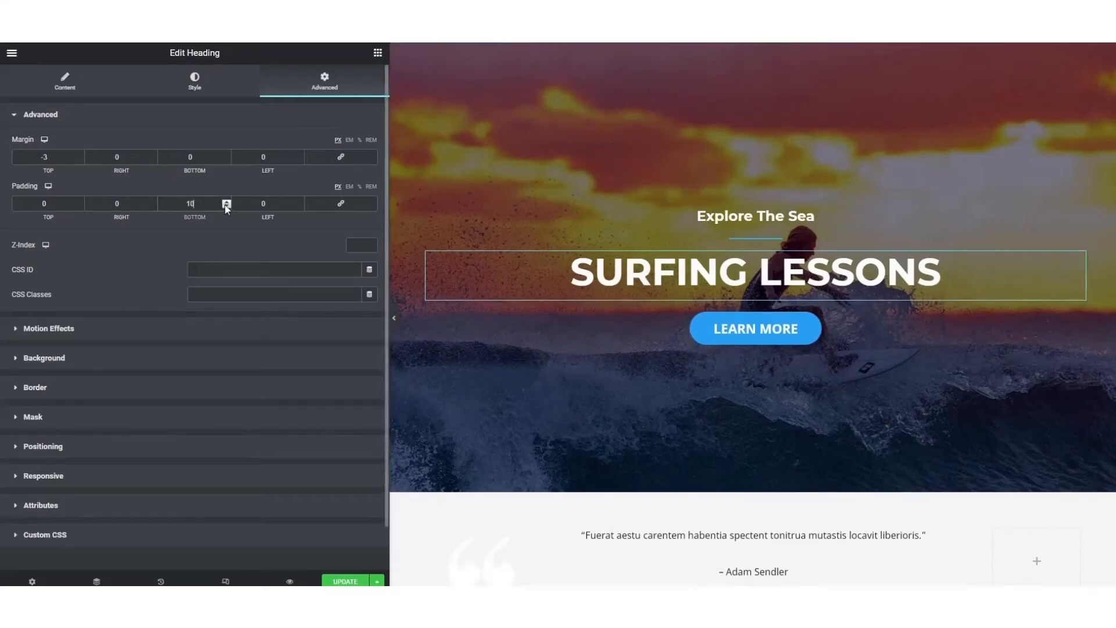
{"action": "left_click", "coordinate": [226, 207]}
{"action": "left_click", "coordinate": [226, 207]}
{"action": "left_click", "coordinate": [226, 207]}
{"action": "left_click", "coordinate": [226, 207]}
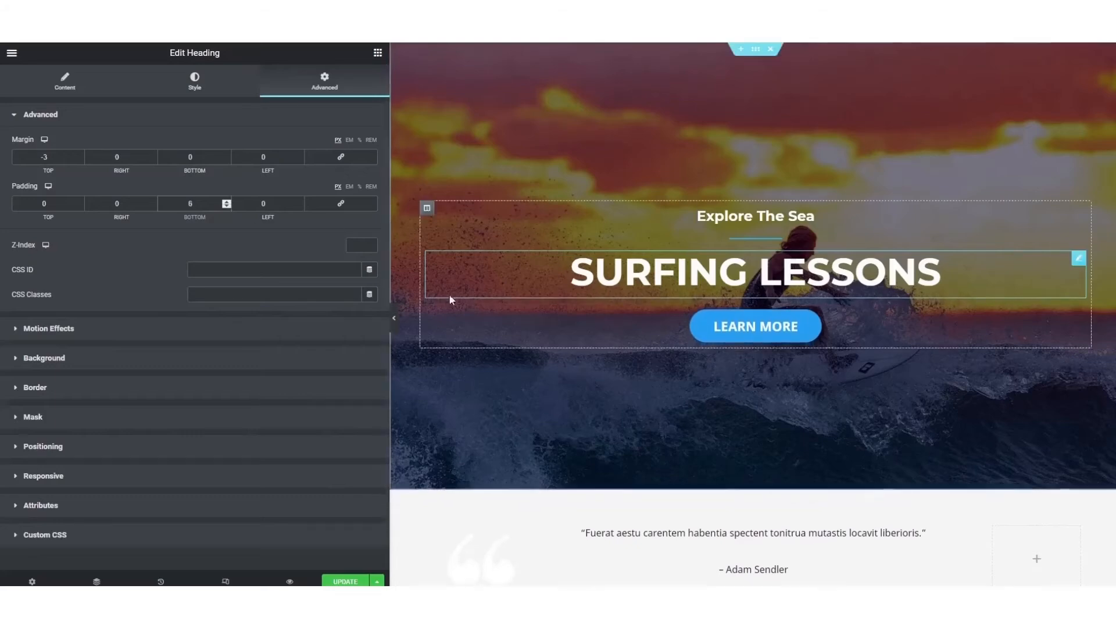
{"action": "left_click", "coordinate": [397, 315]}
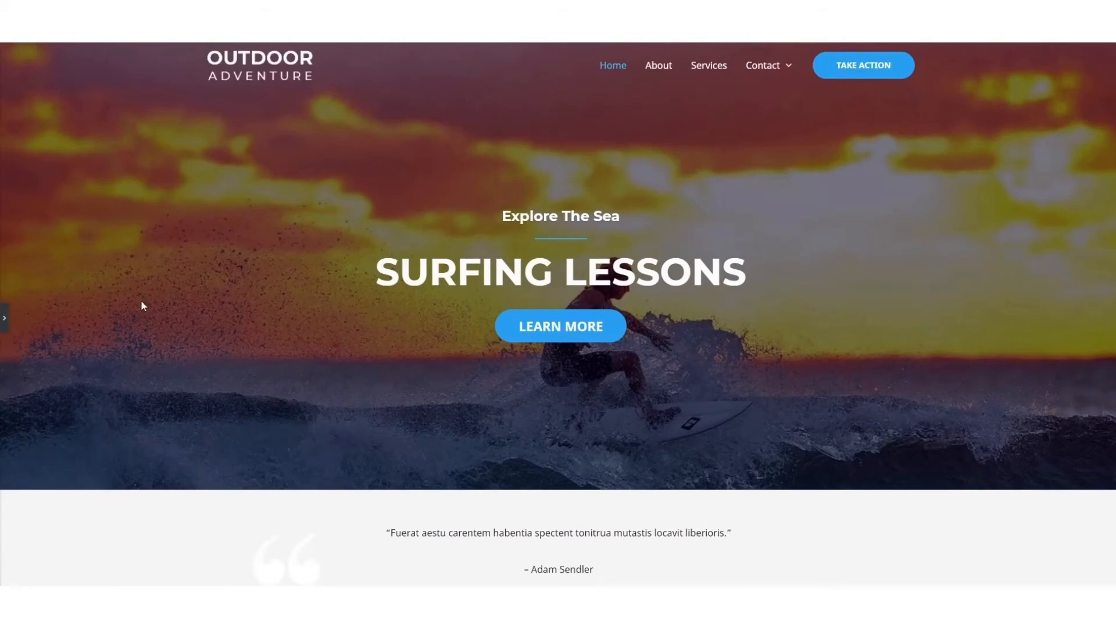
- Reduce the background overlay opacity of the Surfing Lessons hero section to about 0.43
{"action": "left_click", "coordinate": [4, 317]}
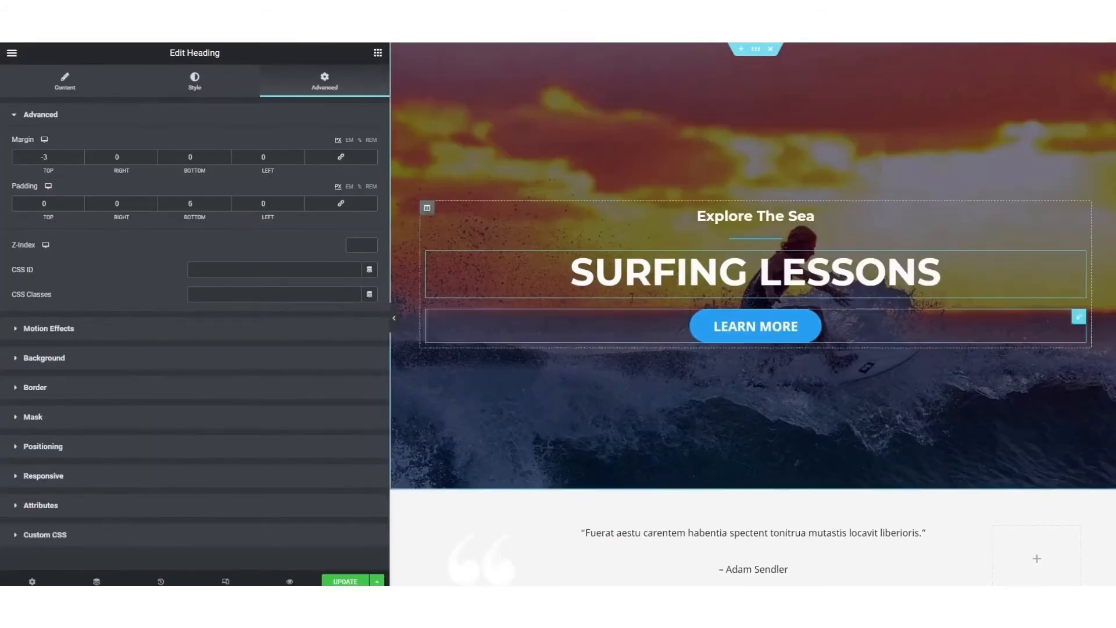
{"action": "left_click", "coordinate": [755, 50]}
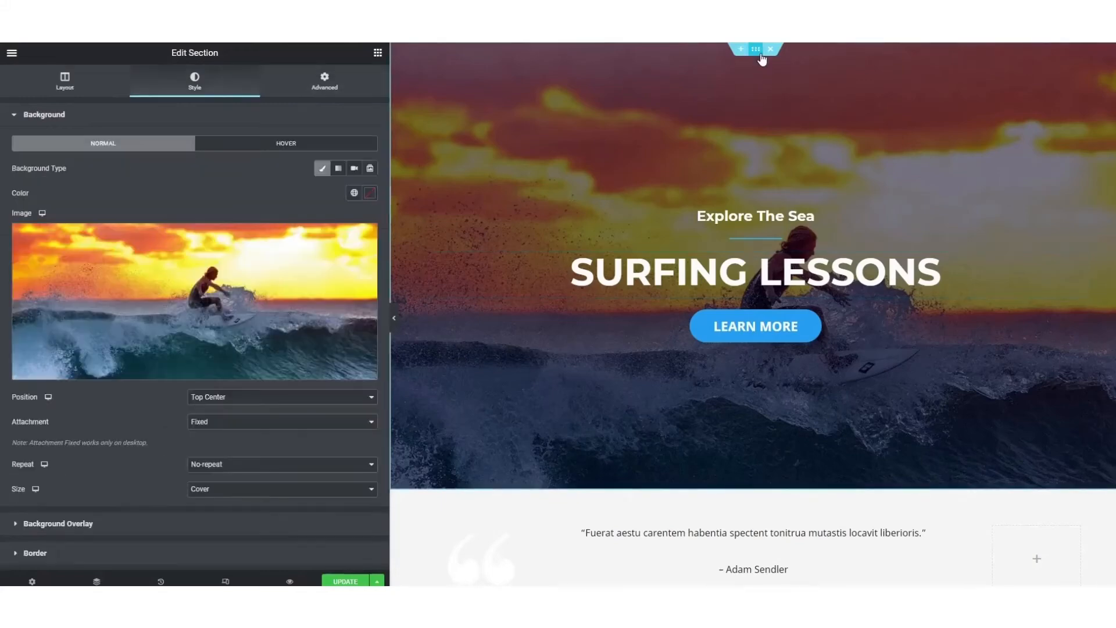
{"action": "scroll", "coordinate": [174, 264], "scroll_direction": "down", "scroll_amount": 2}
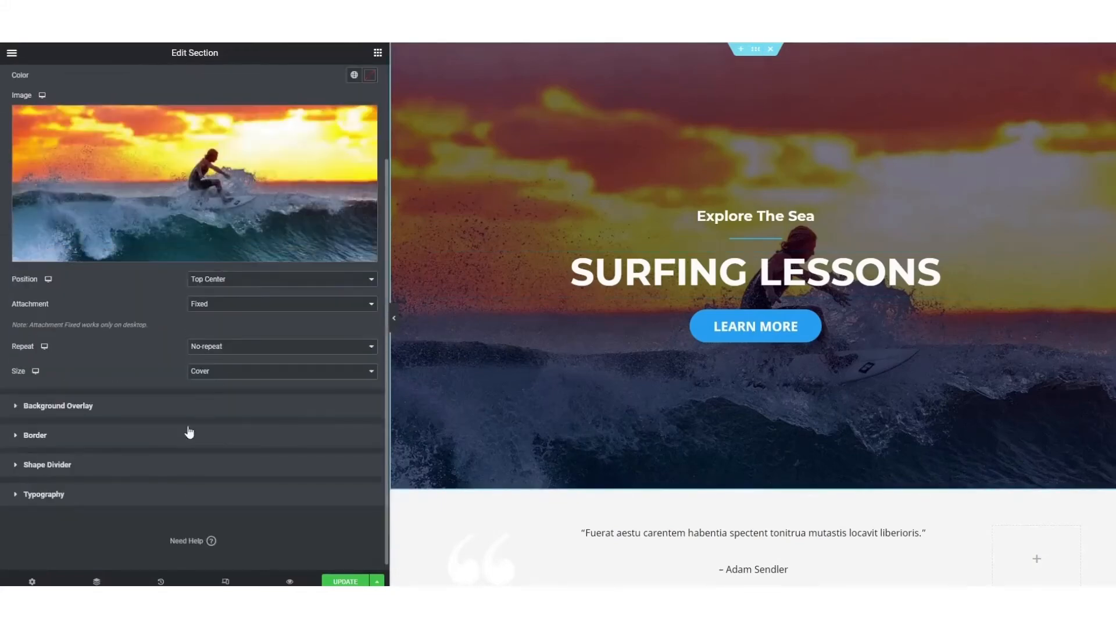
{"action": "left_click", "coordinate": [45, 410]}
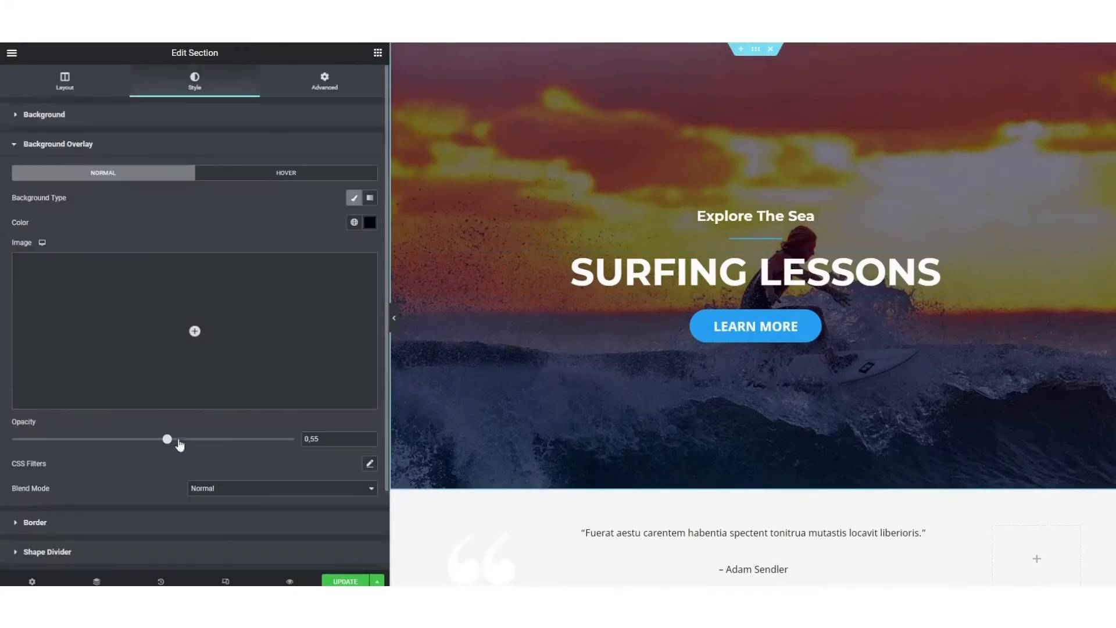
{"action": "left_click", "coordinate": [370, 442]}
{"action": "left_click", "coordinate": [369, 442]}
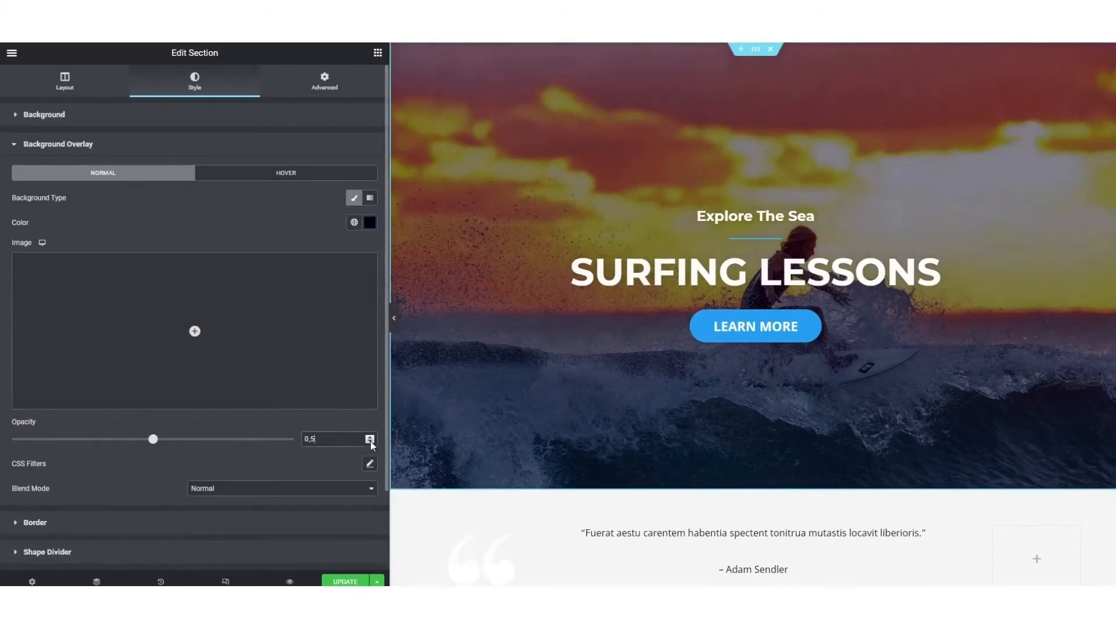
{"action": "left_click", "coordinate": [369, 441]}
{"action": "left_click", "coordinate": [370, 442]}
{"action": "left_click", "coordinate": [370, 441]}
{"action": "left_click", "coordinate": [371, 441]}
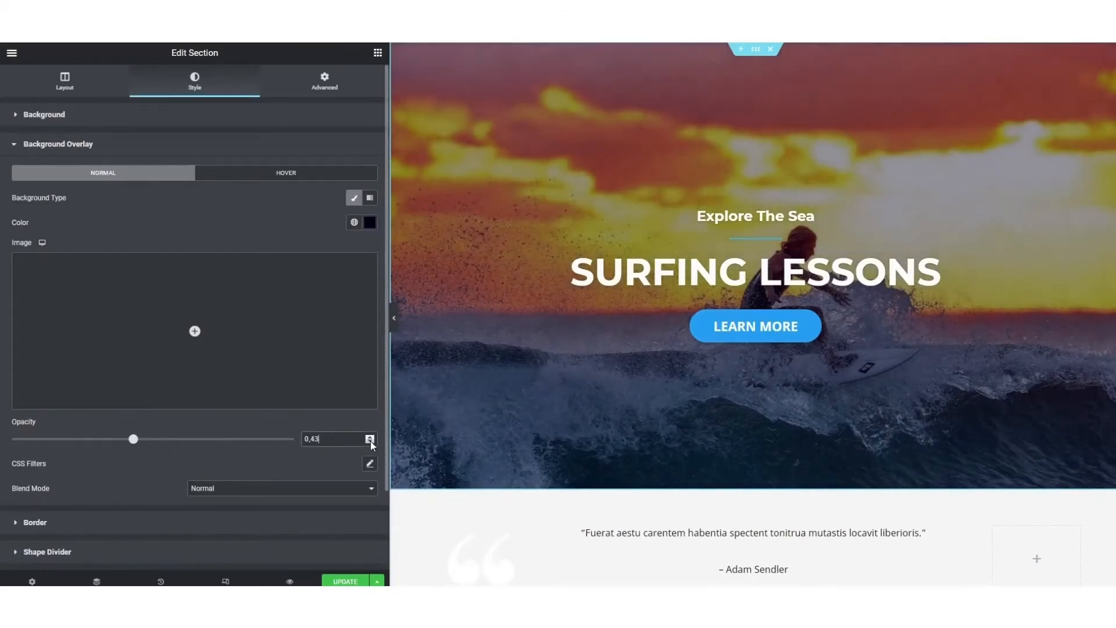
{"action": "left_click", "coordinate": [371, 436]}
{"action": "left_click", "coordinate": [372, 437]}
- Preview the hero section at full page width and return to the editing view
{"action": "left_click", "coordinate": [12, 53]}
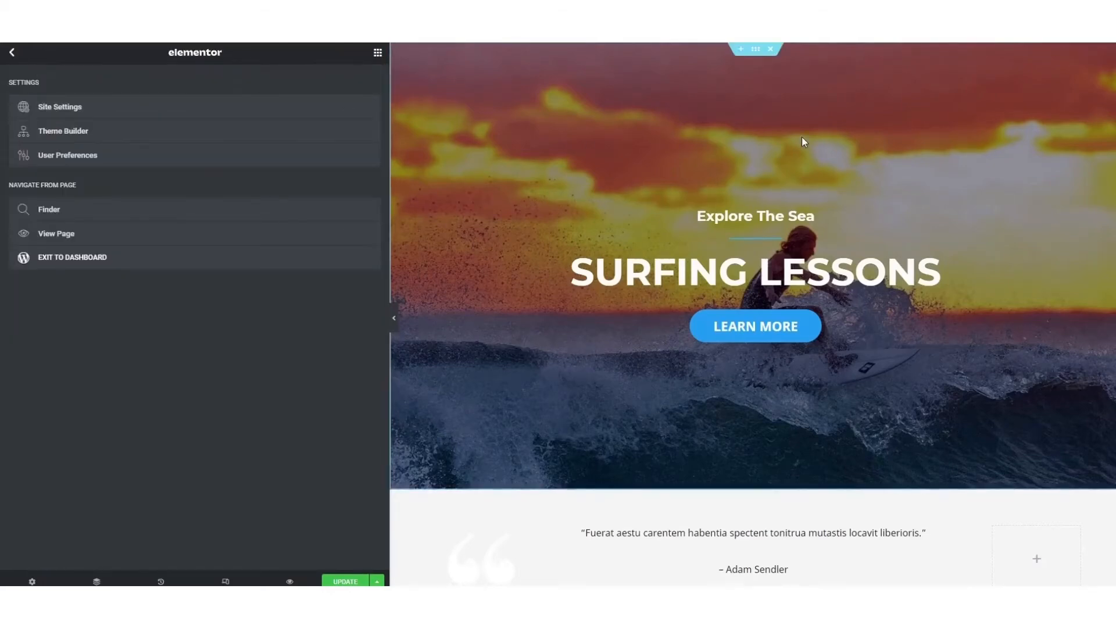
{"action": "left_click", "coordinate": [394, 318]}
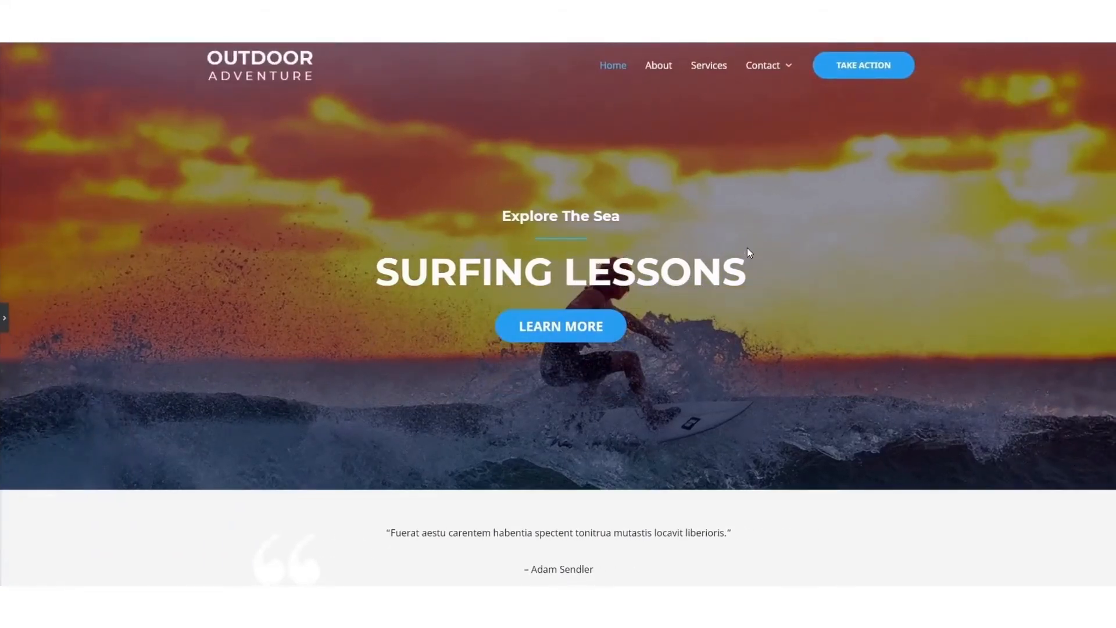
{"action": "left_click", "coordinate": [4, 317]}
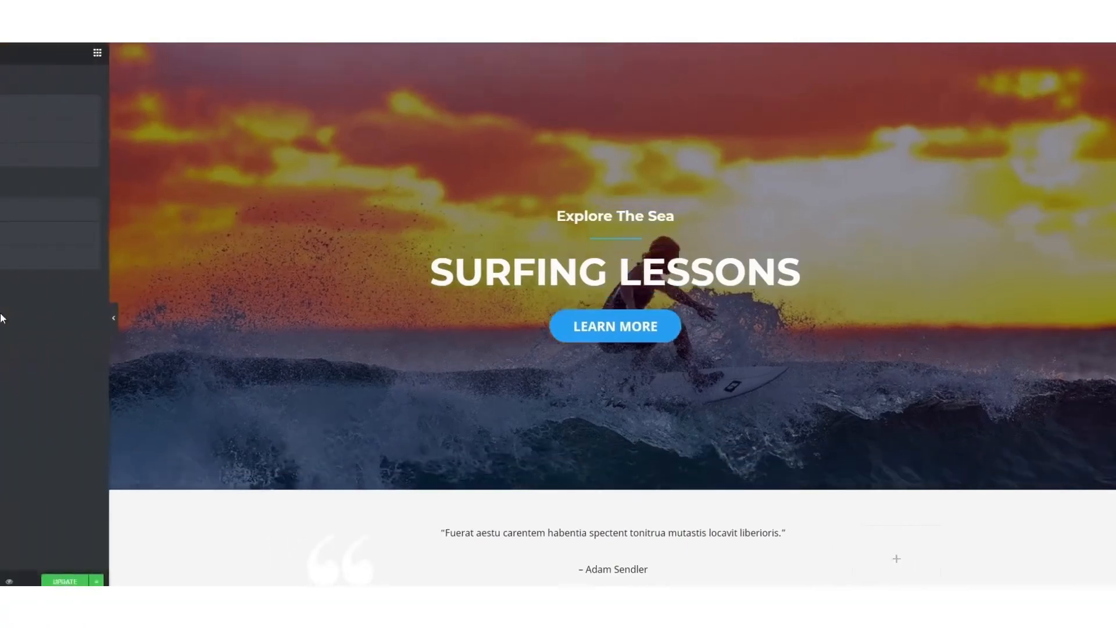
- Delete the testimonial quote section below the hero
{"action": "scroll", "coordinate": [768, 129], "scroll_direction": "down", "scroll_amount": 3}
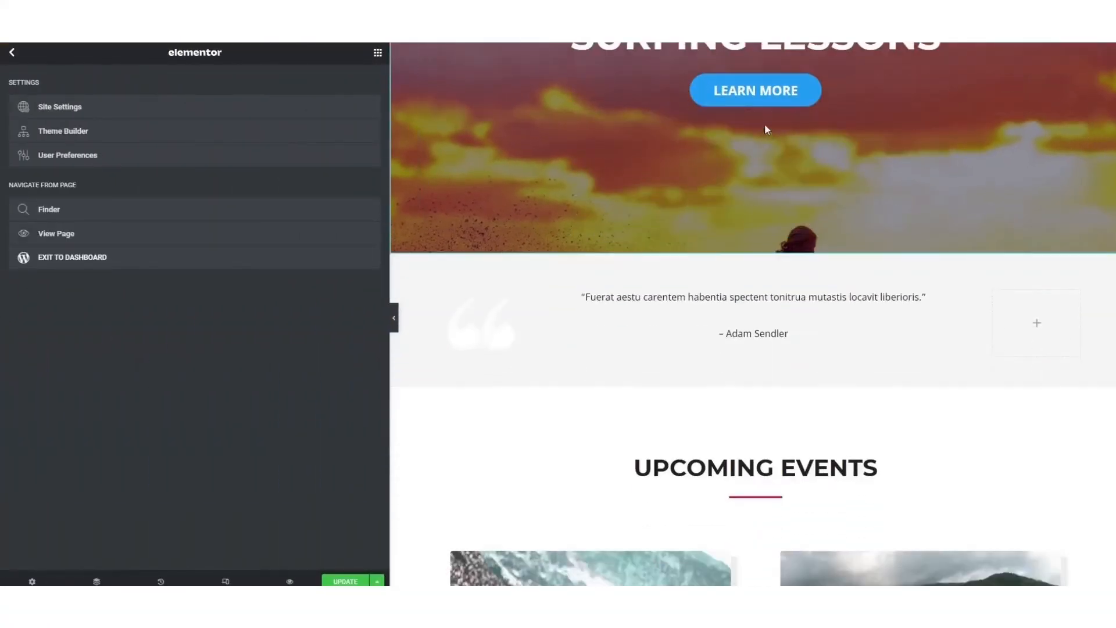
{"action": "left_click", "coordinate": [768, 308]}
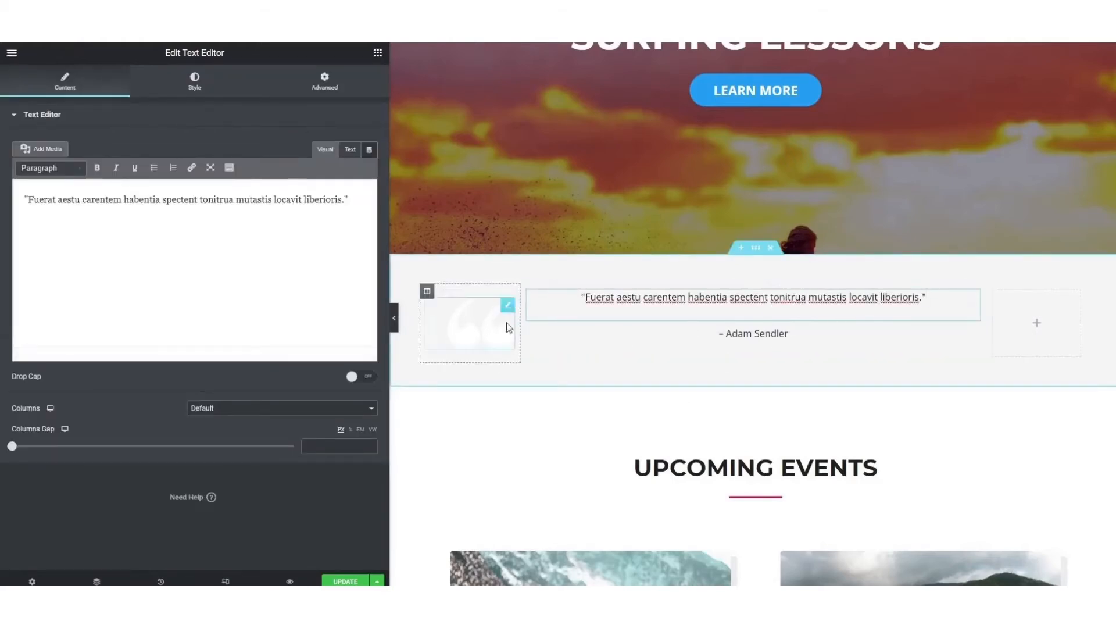
{"action": "left_click", "coordinate": [770, 248]}
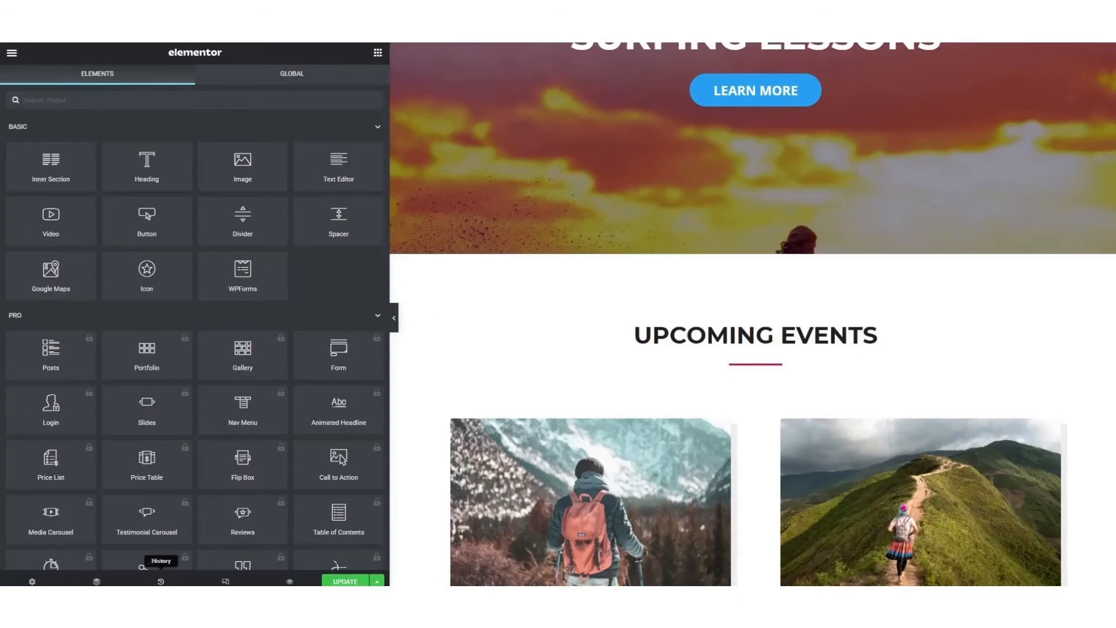
- Restore the deleted quote section by reverting the page history to the latest Section Opacity edit, and return to the widget list
{"action": "left_click", "coordinate": [161, 581]}
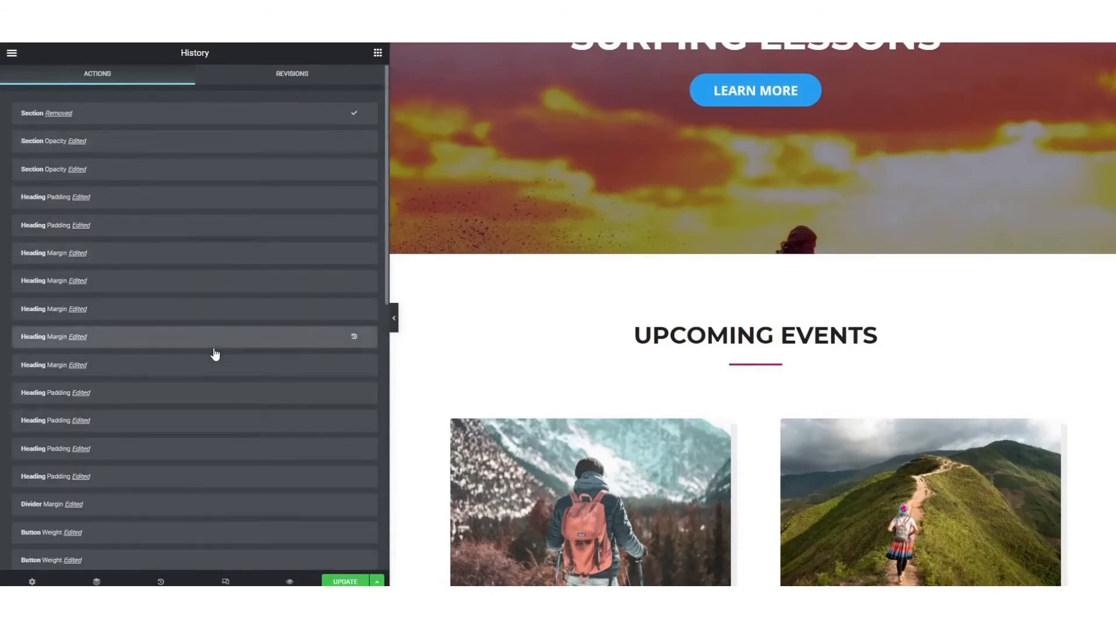
{"action": "left_click", "coordinate": [116, 142]}
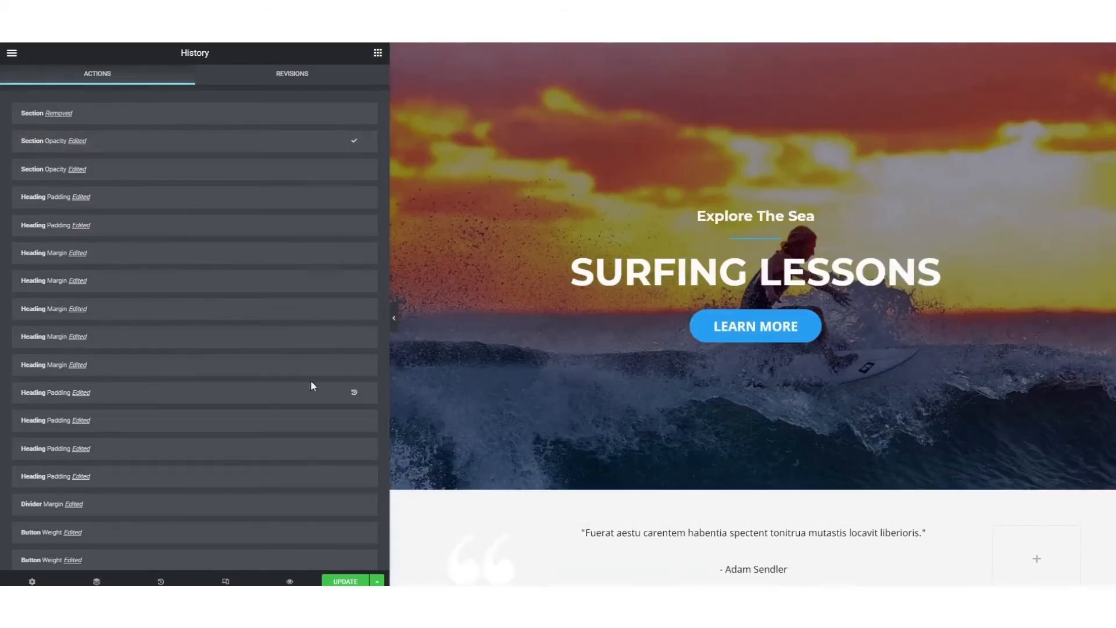
{"action": "scroll", "coordinate": [169, 210], "scroll_direction": "down", "scroll_amount": 5}
{"action": "scroll", "coordinate": [273, 453], "scroll_direction": "up", "scroll_amount": 5}
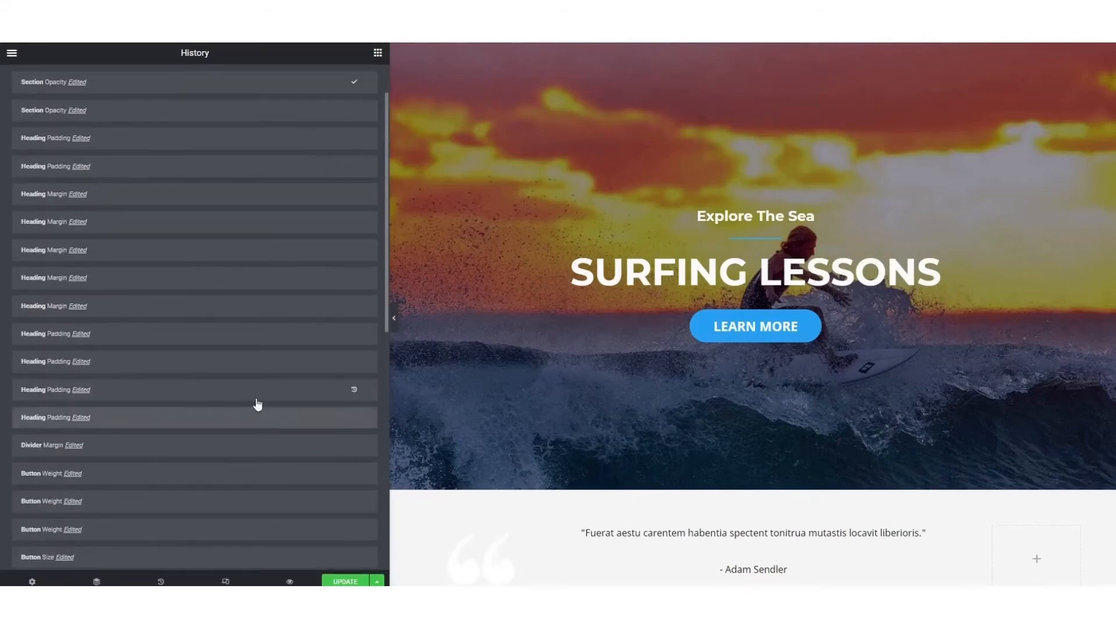
{"action": "left_click", "coordinate": [12, 52]}
{"action": "left_click", "coordinate": [15, 57]}
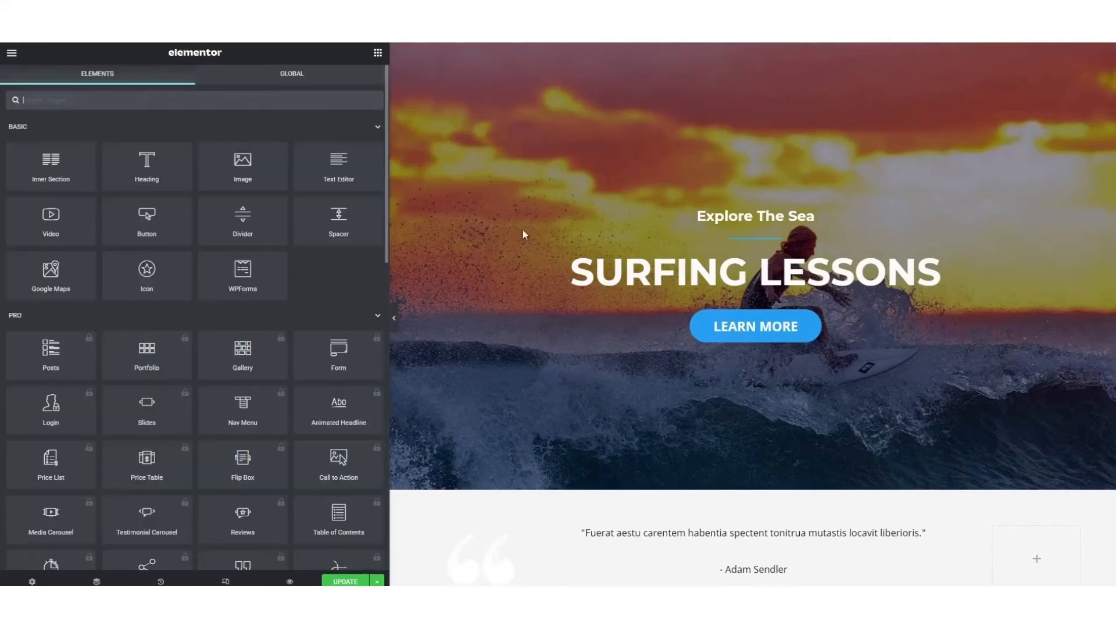
- Remove the quote section between the hero and Upcoming Events again
{"action": "scroll", "coordinate": [698, 348], "scroll_direction": "down", "scroll_amount": 3}
{"action": "left_click", "coordinate": [779, 311]}
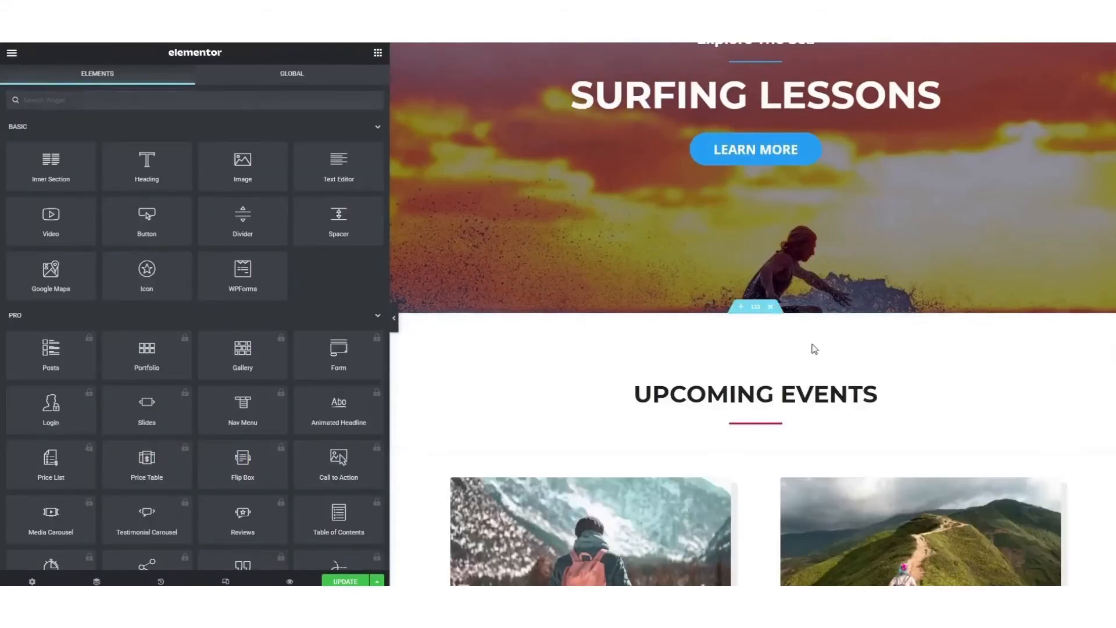
- Change the color of the divider under the Upcoming Events heading to light blue #20C2FB
{"action": "scroll", "coordinate": [888, 189], "scroll_direction": "down", "scroll_amount": 3}
{"action": "scroll", "coordinate": [888, 190], "scroll_direction": "down", "scroll_amount": 1}
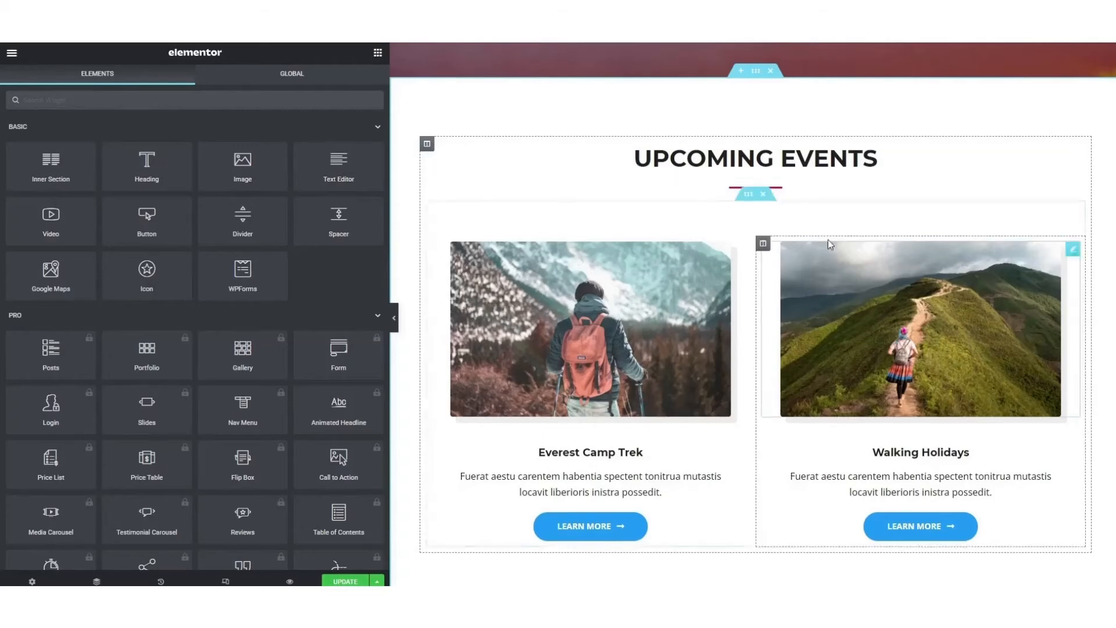
{"action": "left_click", "coordinate": [737, 194]}
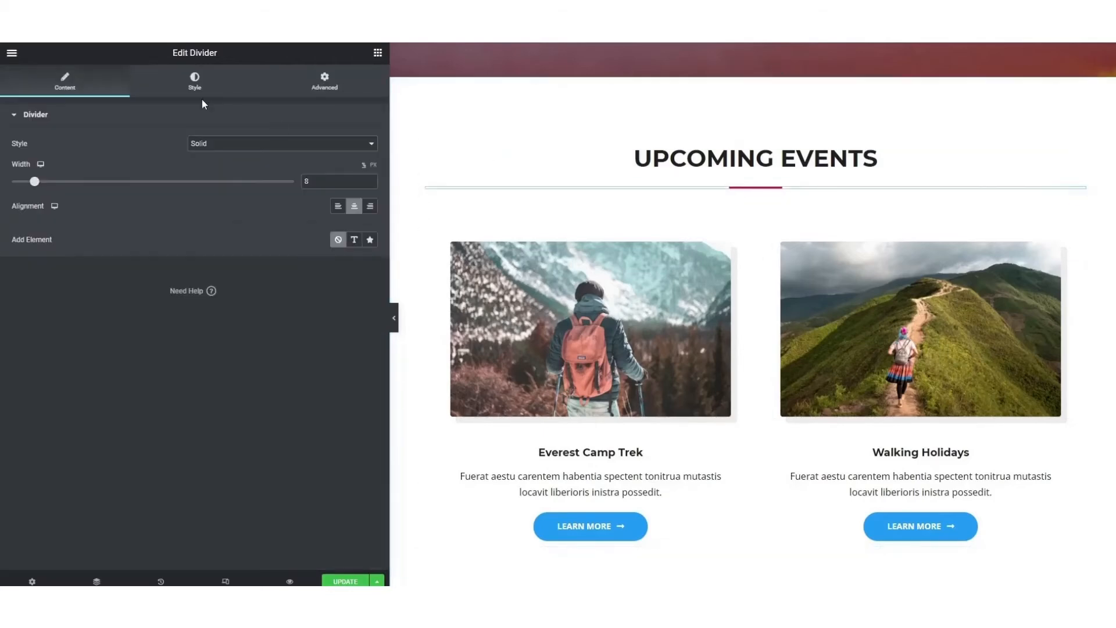
{"action": "left_click", "coordinate": [195, 81]}
{"action": "left_click", "coordinate": [370, 144]}
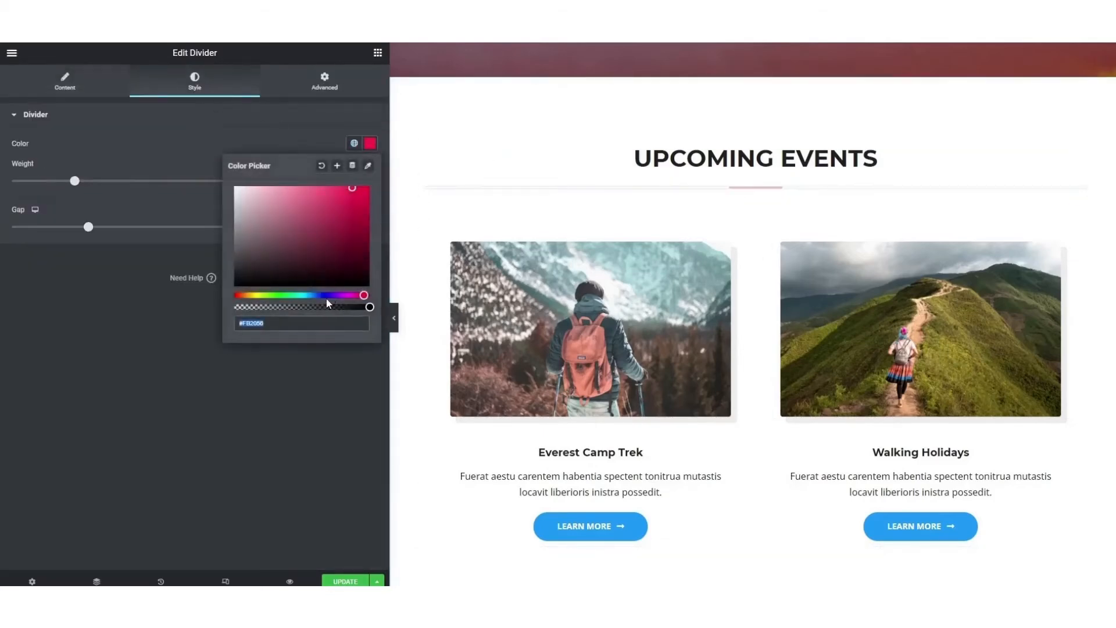
{"action": "left_click", "coordinate": [308, 295]}
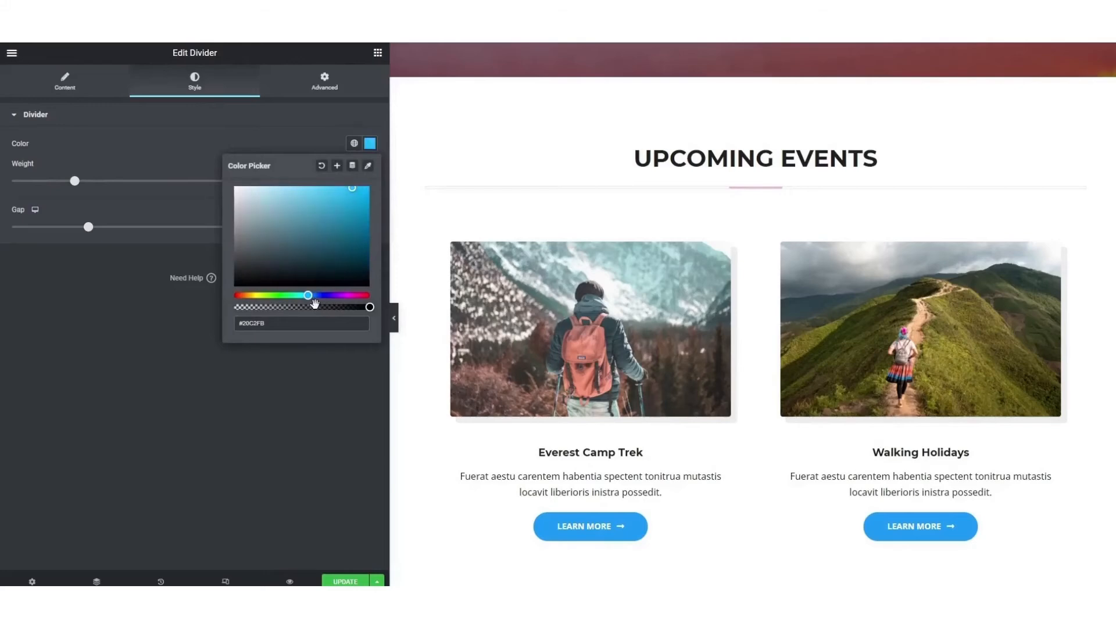
{"action": "left_click", "coordinate": [336, 400]}
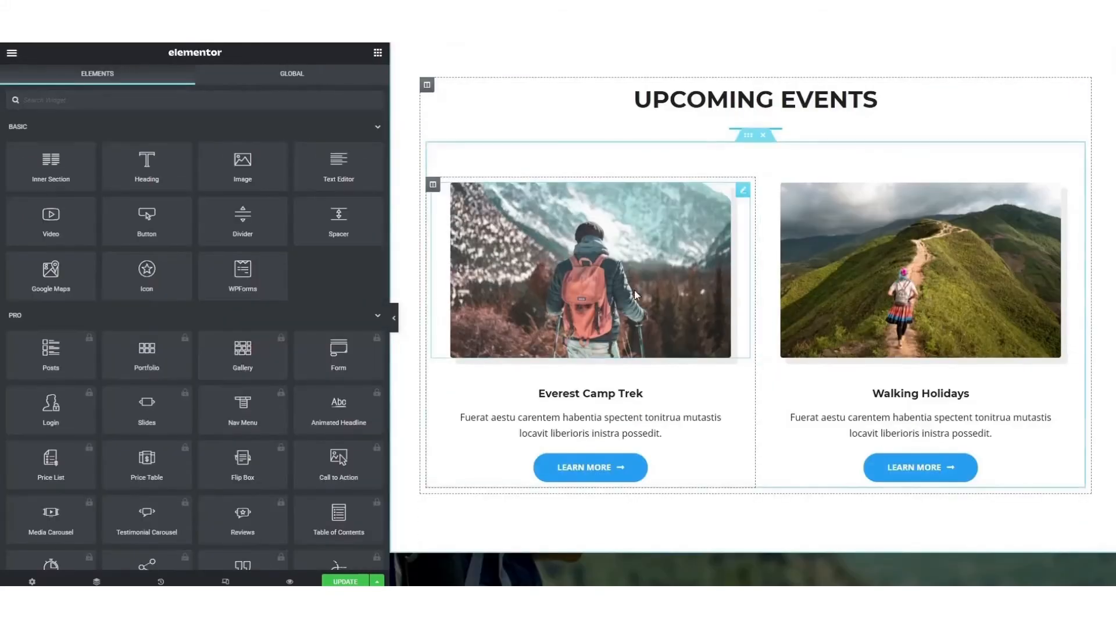
- Replace the Everest Camp Trek image with the free "surfing" photo of a woman carrying a surfboard at sunset
{"action": "left_click", "coordinate": [489, 217]}
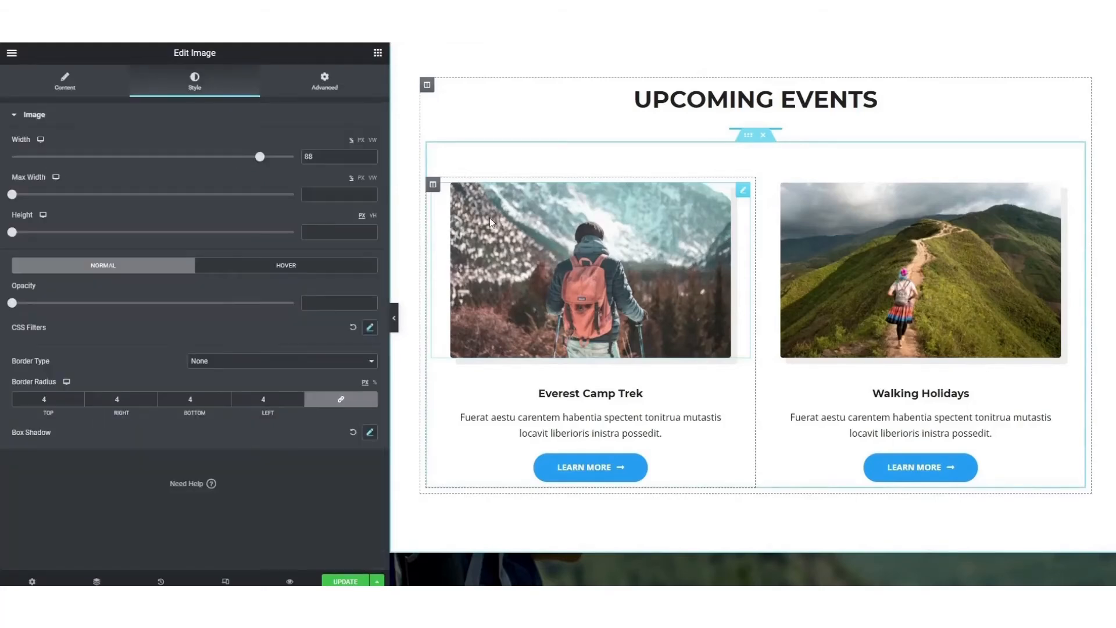
{"action": "left_click", "coordinate": [71, 85]}
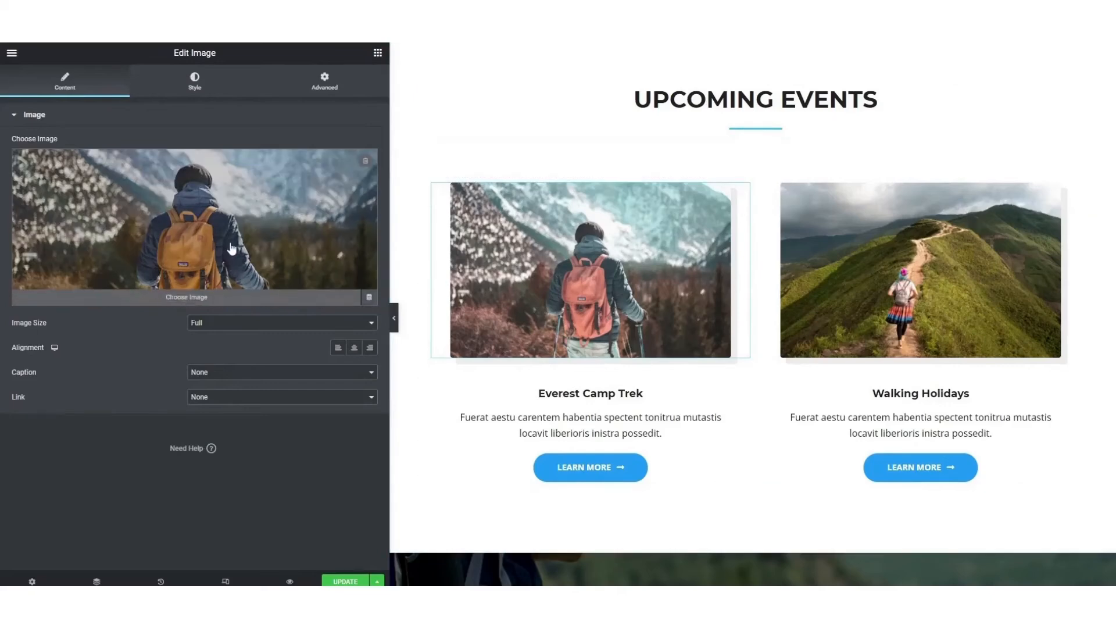
{"action": "left_click", "coordinate": [219, 241]}
{"action": "left_click", "coordinate": [270, 99]}
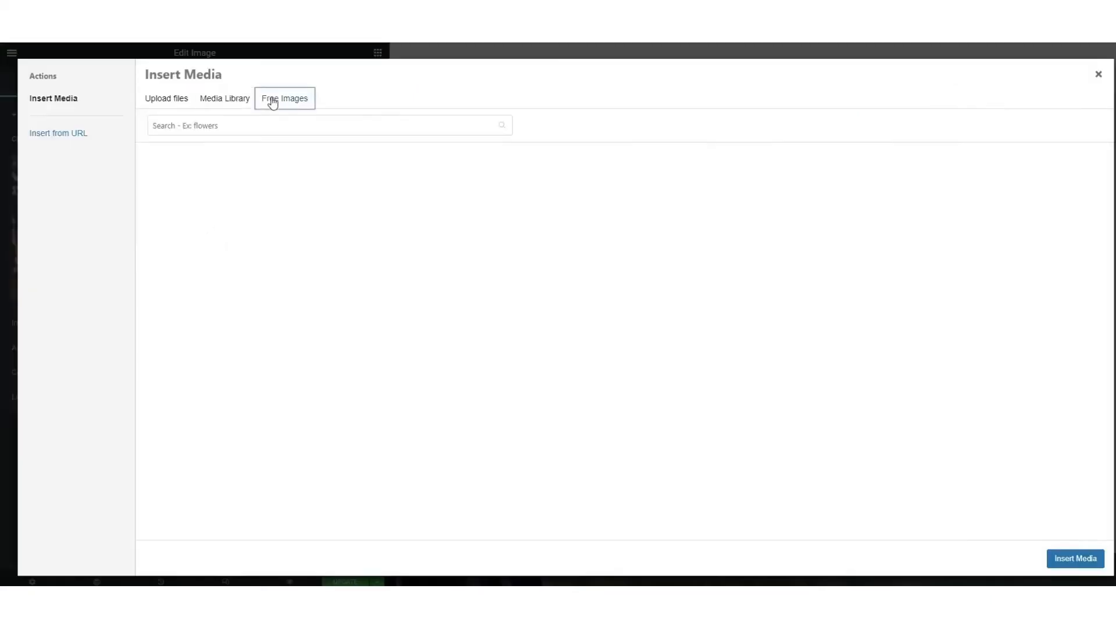
{"action": "left_click", "coordinate": [377, 128]}
{"action": "type", "text": "surfing"}
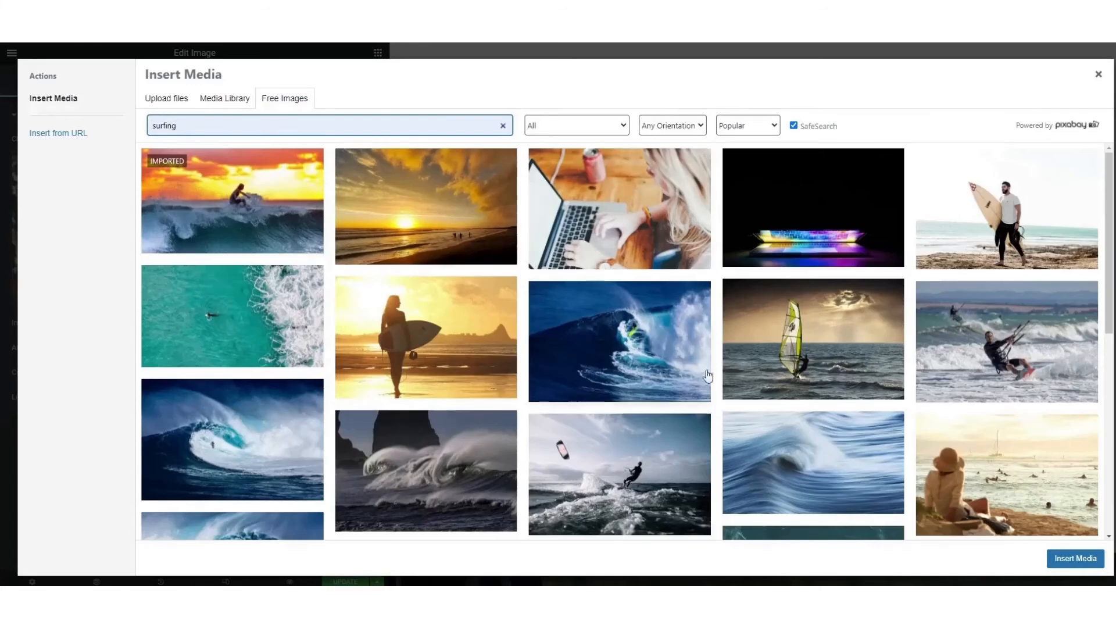
{"action": "left_click", "coordinate": [455, 333]}
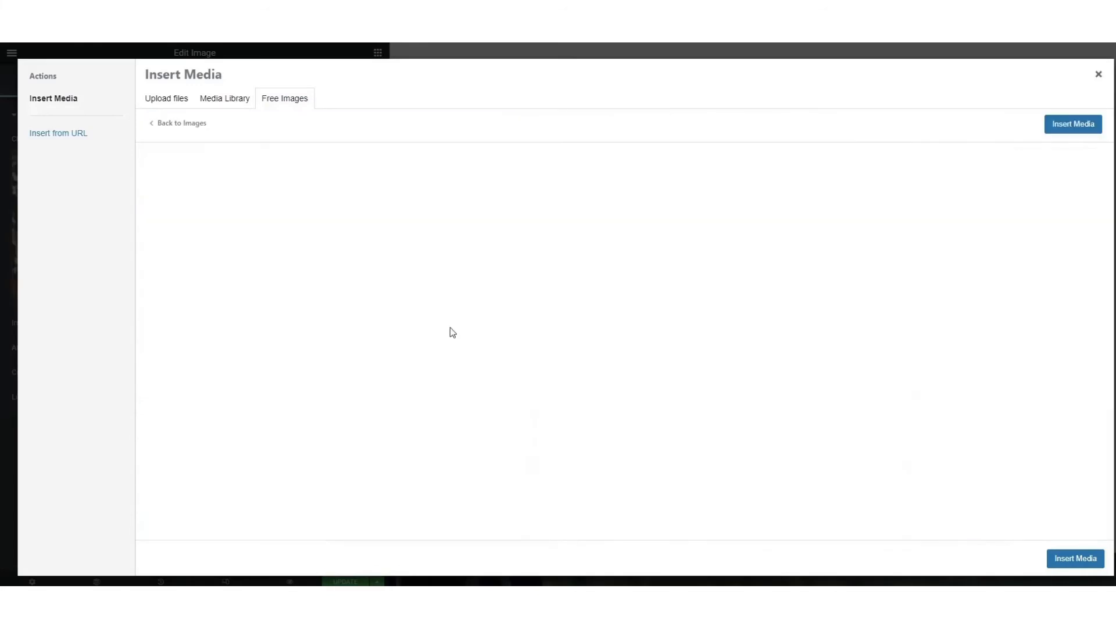
{"action": "left_click", "coordinate": [1082, 129]}
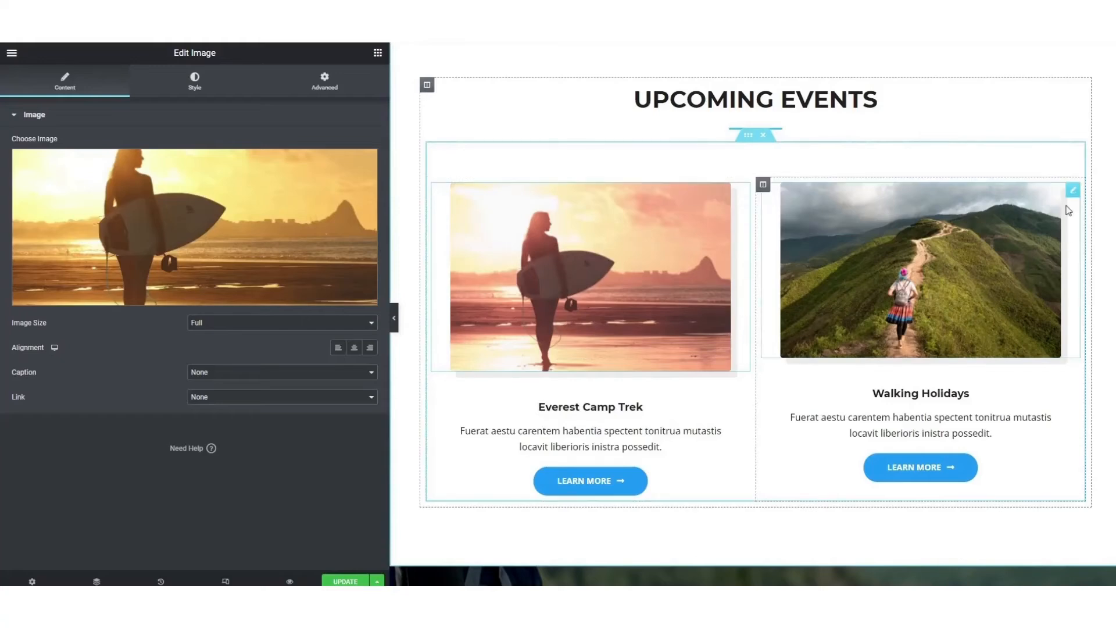
- Replace the Walking Holidays image with the free "surfing" photo of a bearded man holding a surfboard
{"action": "left_click", "coordinate": [1072, 191]}
{"action": "left_click", "coordinate": [151, 268]}
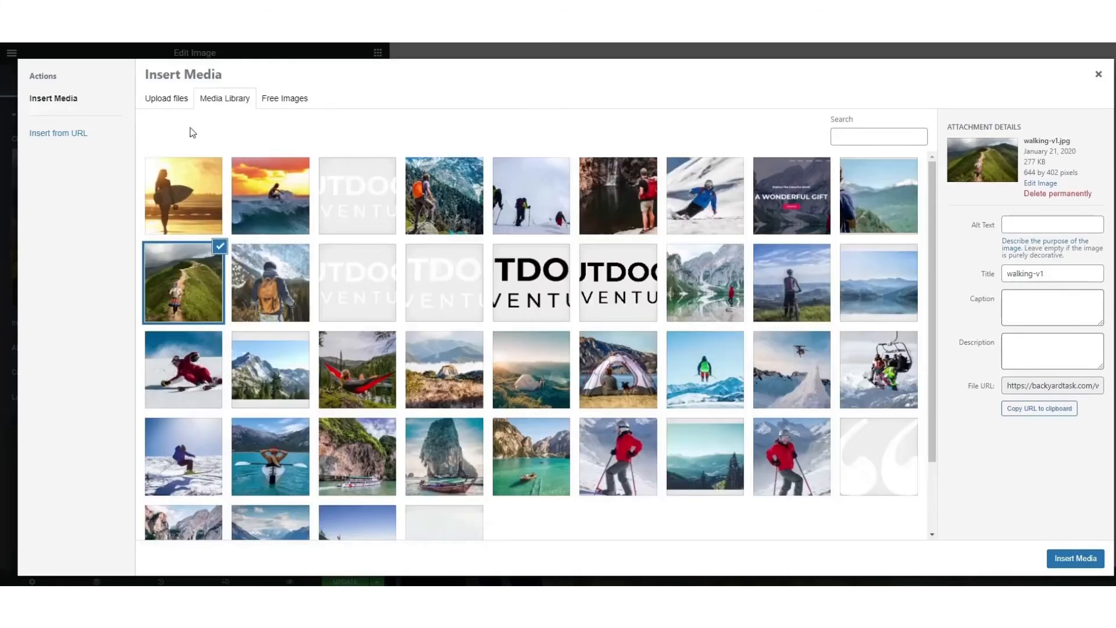
{"action": "left_click", "coordinate": [285, 98]}
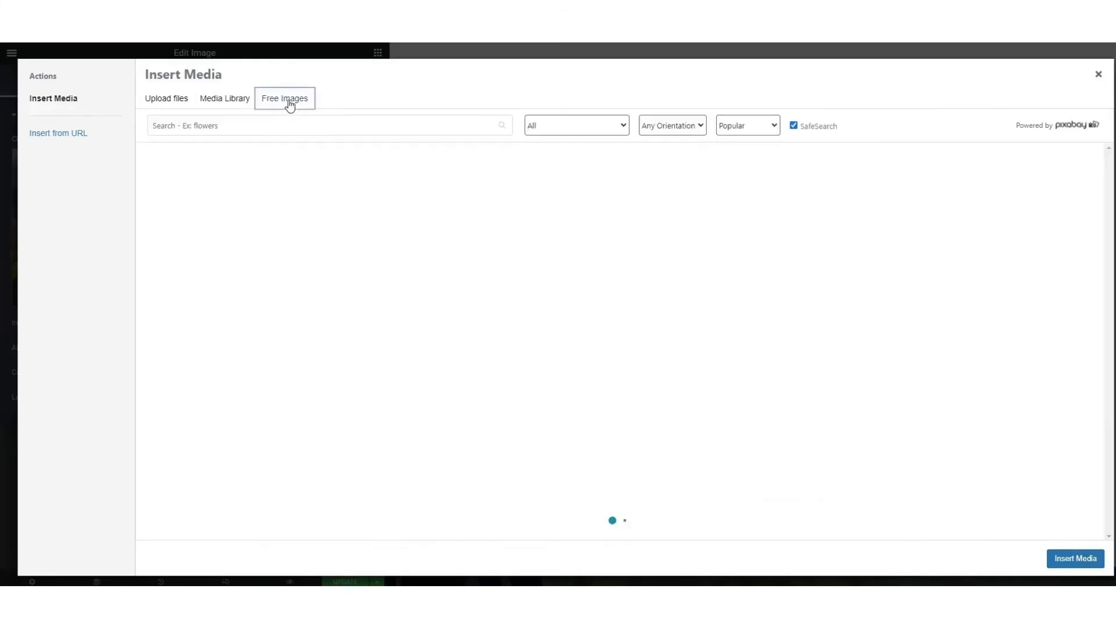
{"action": "left_click", "coordinate": [249, 132]}
{"action": "type", "text": "surfing"}
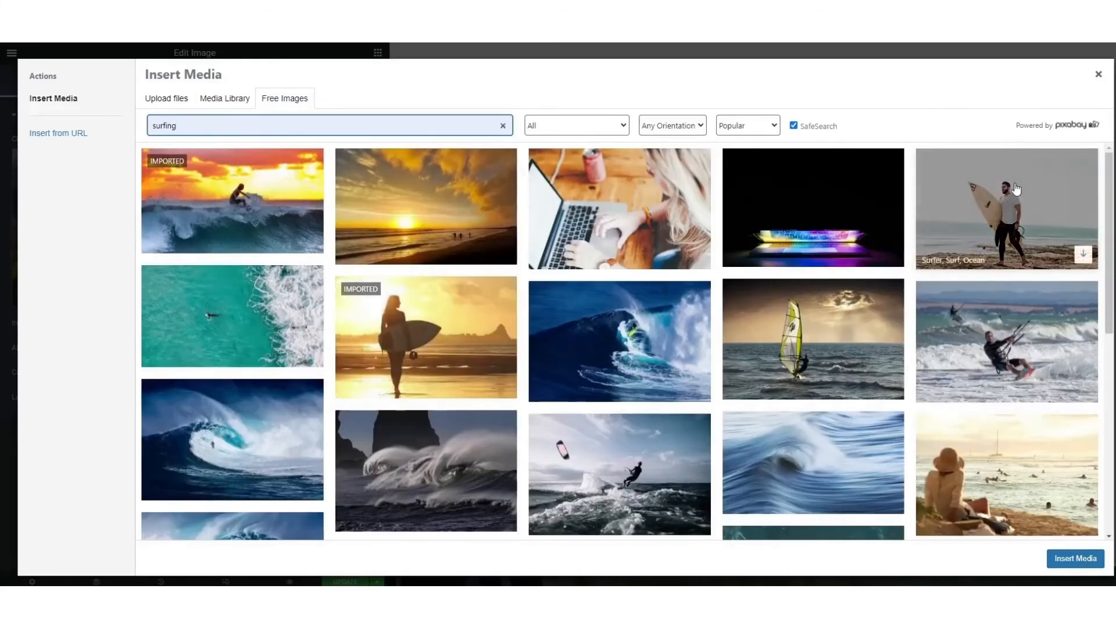
{"action": "left_click", "coordinate": [1013, 188]}
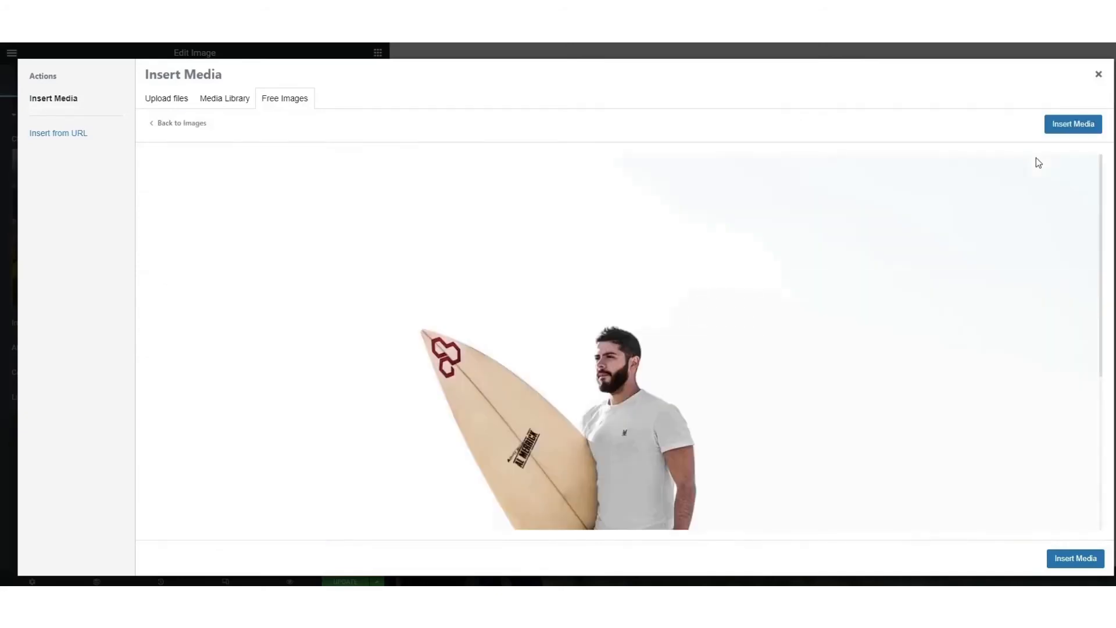
{"action": "left_click", "coordinate": [1067, 131]}
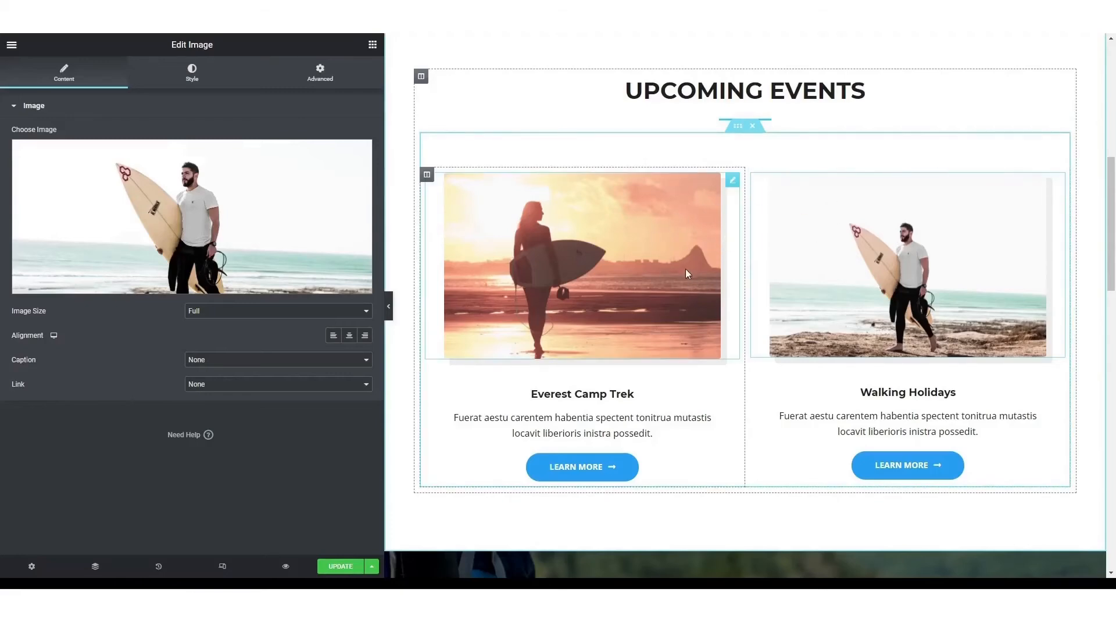
- Set the top padding of the inner section holding the two event cards to 5 px
{"action": "left_click", "coordinate": [738, 126]}
{"action": "left_click", "coordinate": [336, 77]}
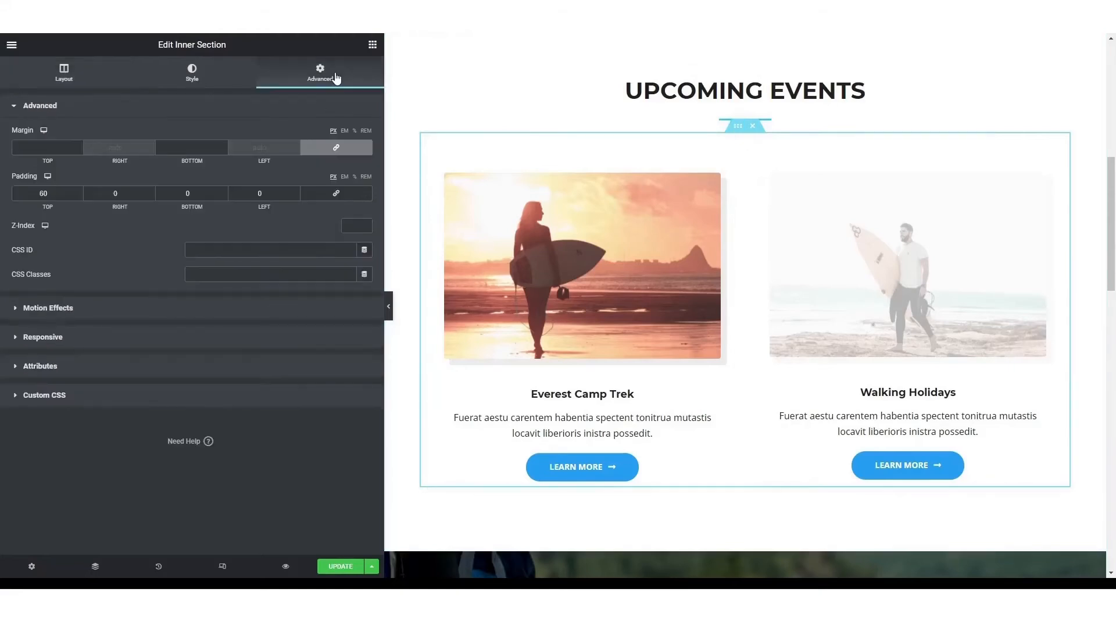
{"action": "left_click", "coordinate": [79, 195]}
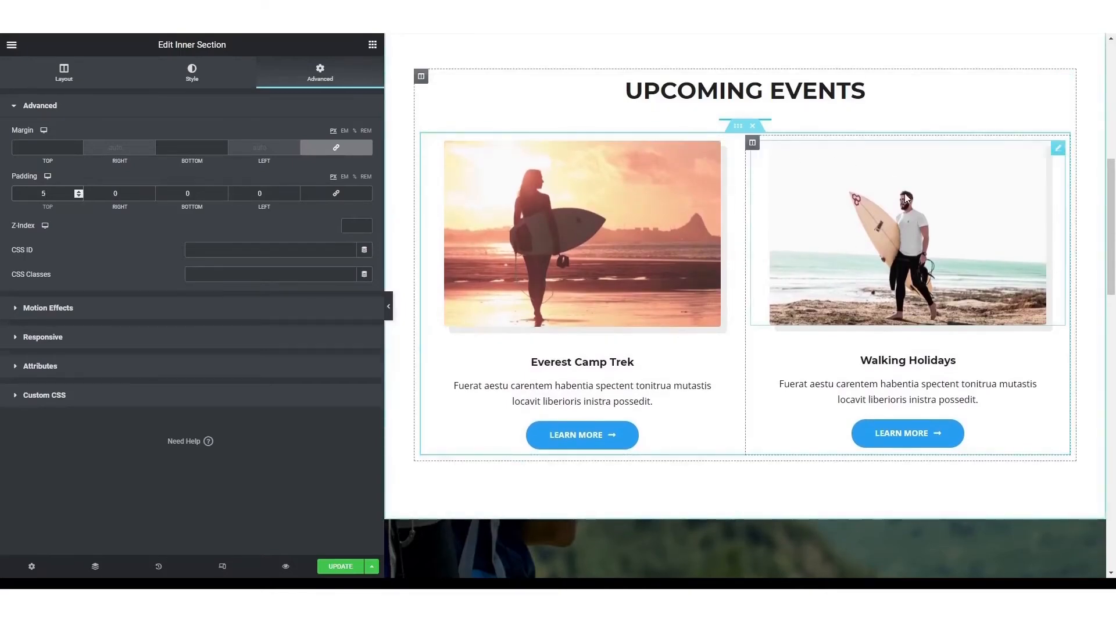
- Examine the title and description settings of both event cards and the style options of the Everest Camp Trek card's Learn More button
{"action": "scroll", "coordinate": [846, 159], "scroll_direction": "down", "scroll_amount": 3}
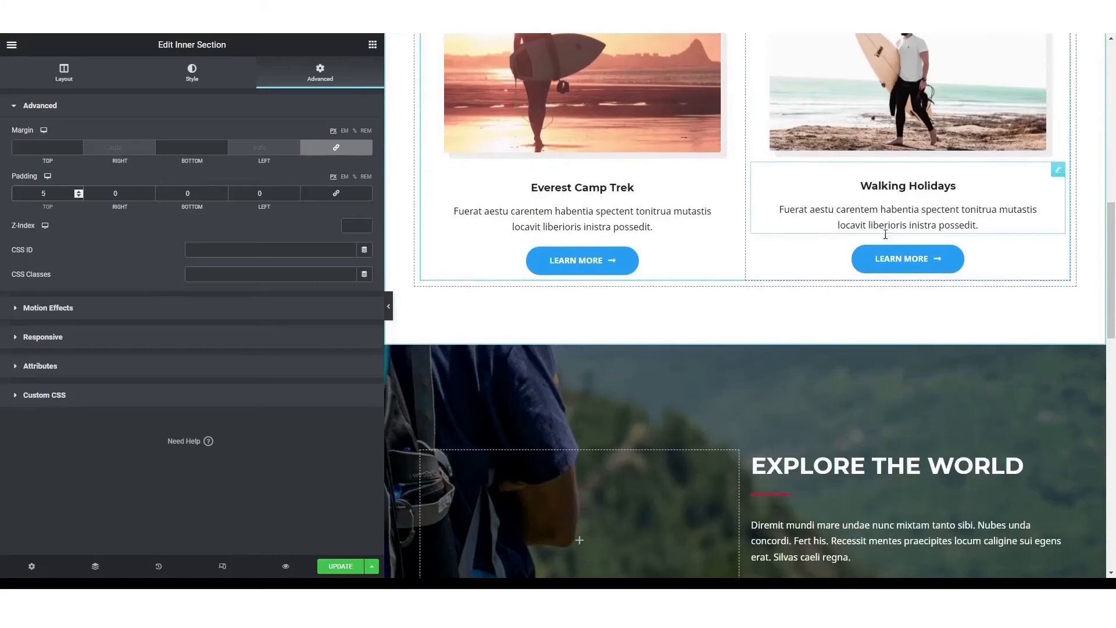
{"action": "left_click", "coordinate": [589, 223]}
{"action": "scroll", "coordinate": [175, 174], "scroll_direction": "down", "scroll_amount": 2}
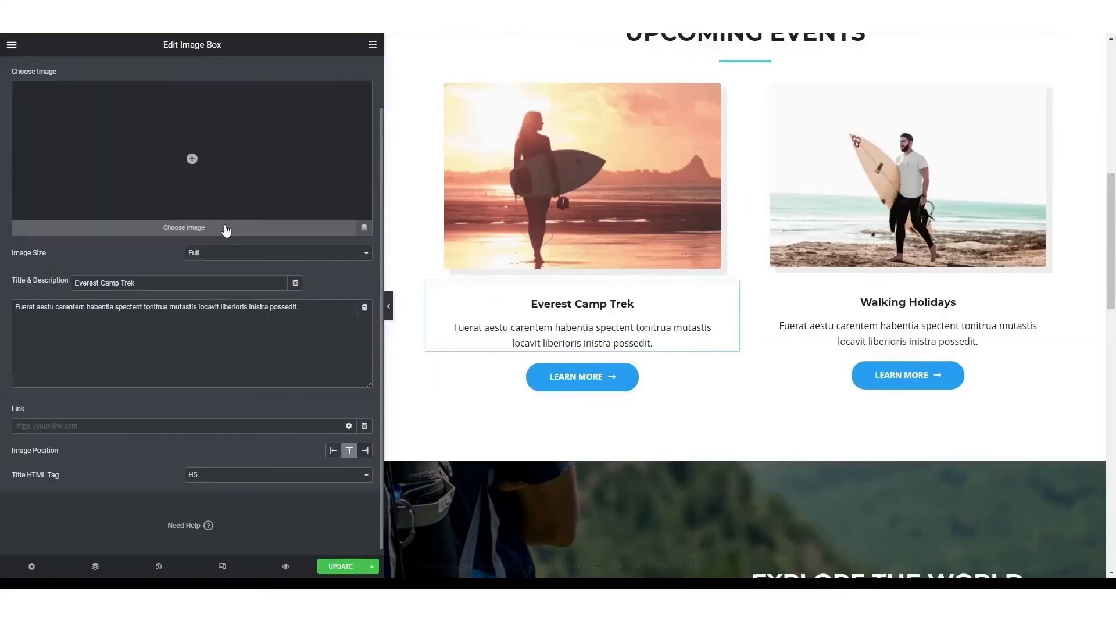
{"action": "left_click_drag", "start_coordinate": [140, 292], "coordinate": [88, 285]}
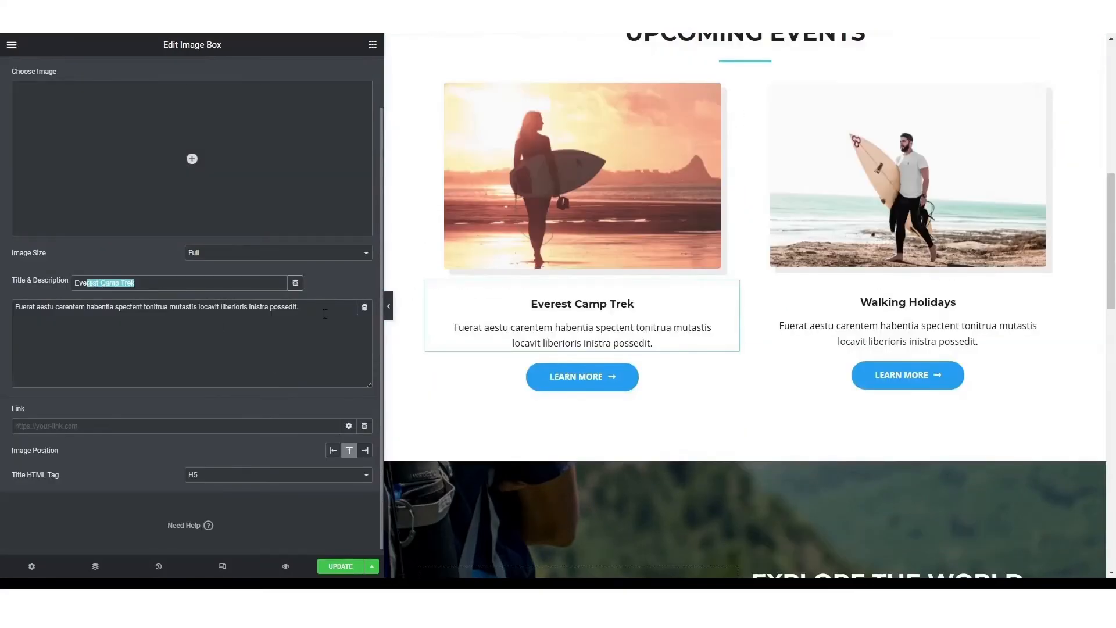
{"action": "left_click_drag", "start_coordinate": [325, 314], "coordinate": [68, 317]}
{"action": "left_click", "coordinate": [114, 307]}
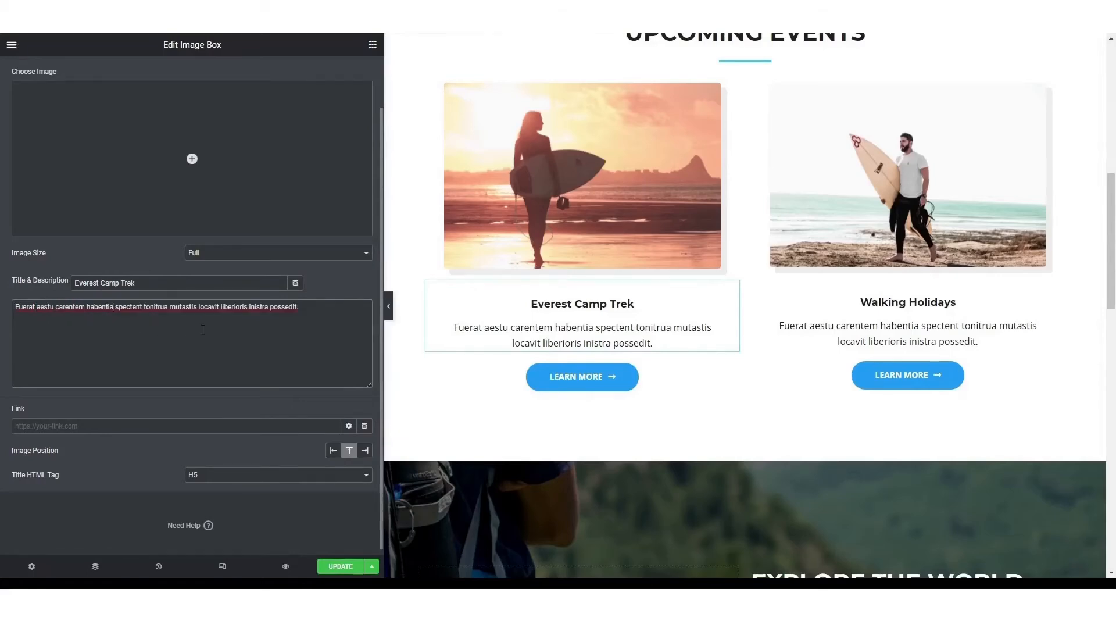
{"action": "left_click", "coordinate": [885, 321]}
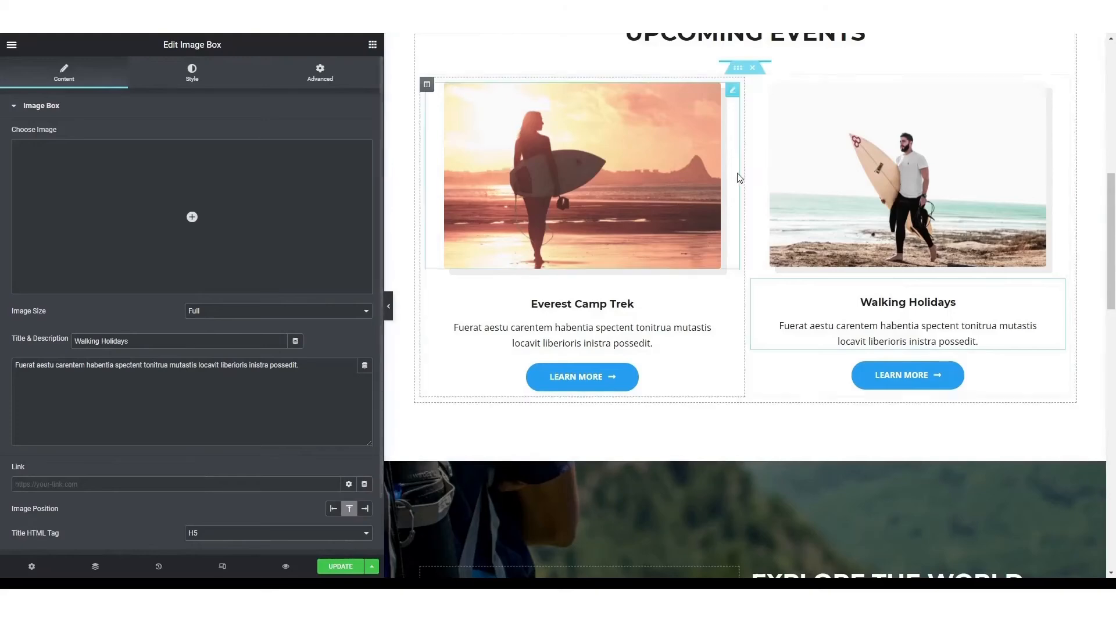
{"action": "scroll", "coordinate": [738, 174], "scroll_direction": "down", "scroll_amount": 1}
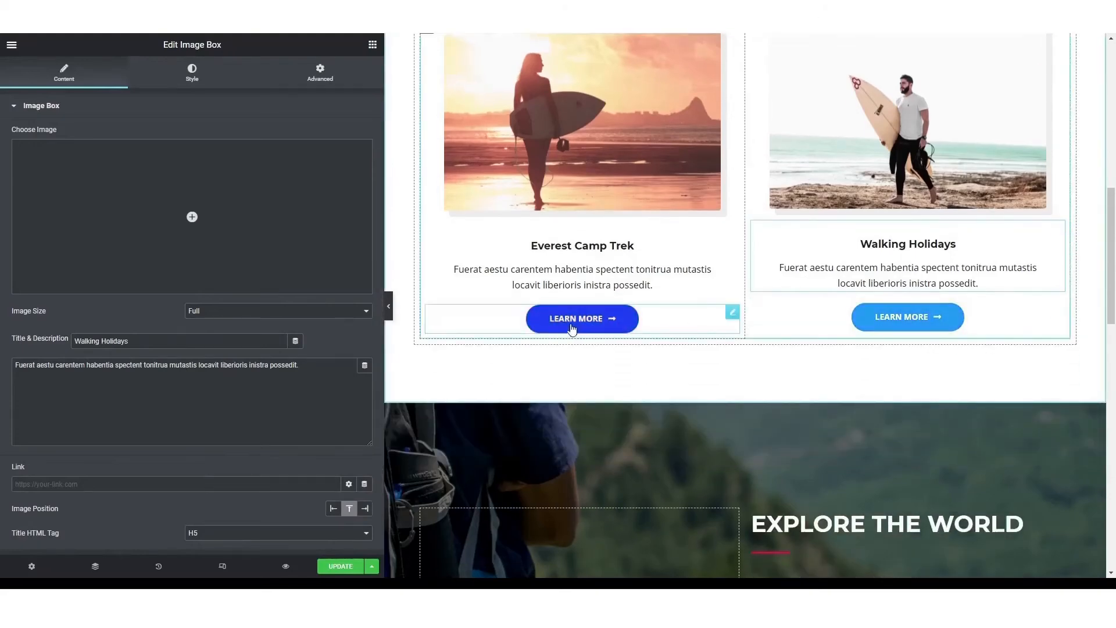
{"action": "left_click", "coordinate": [707, 319]}
{"action": "left_click", "coordinate": [194, 82]}
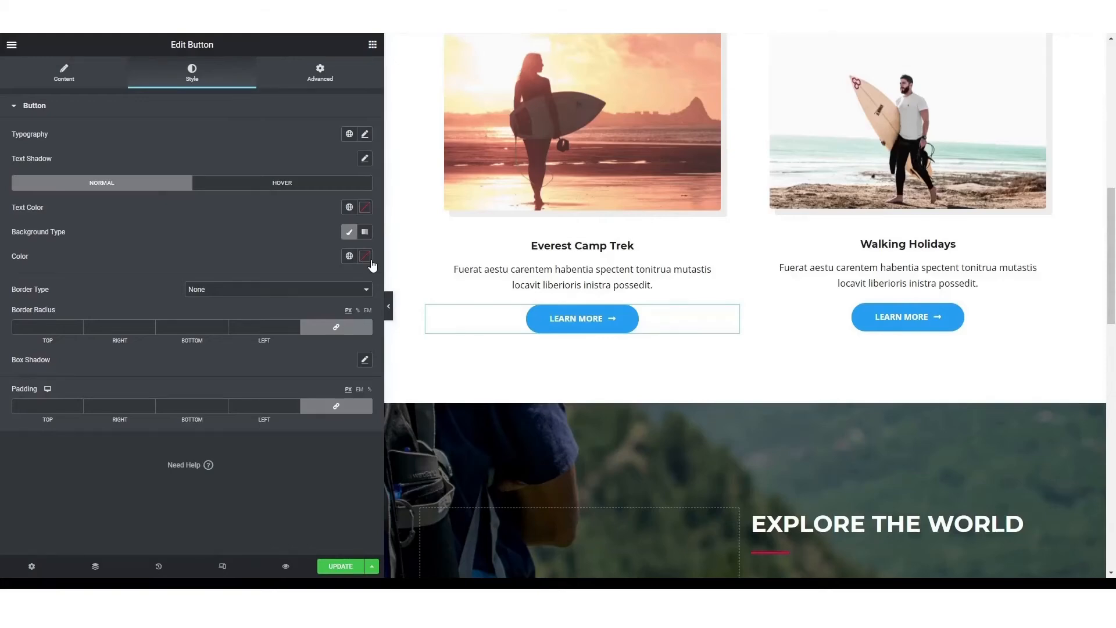
{"action": "scroll", "coordinate": [908, 254], "scroll_direction": "up", "scroll_amount": 3}
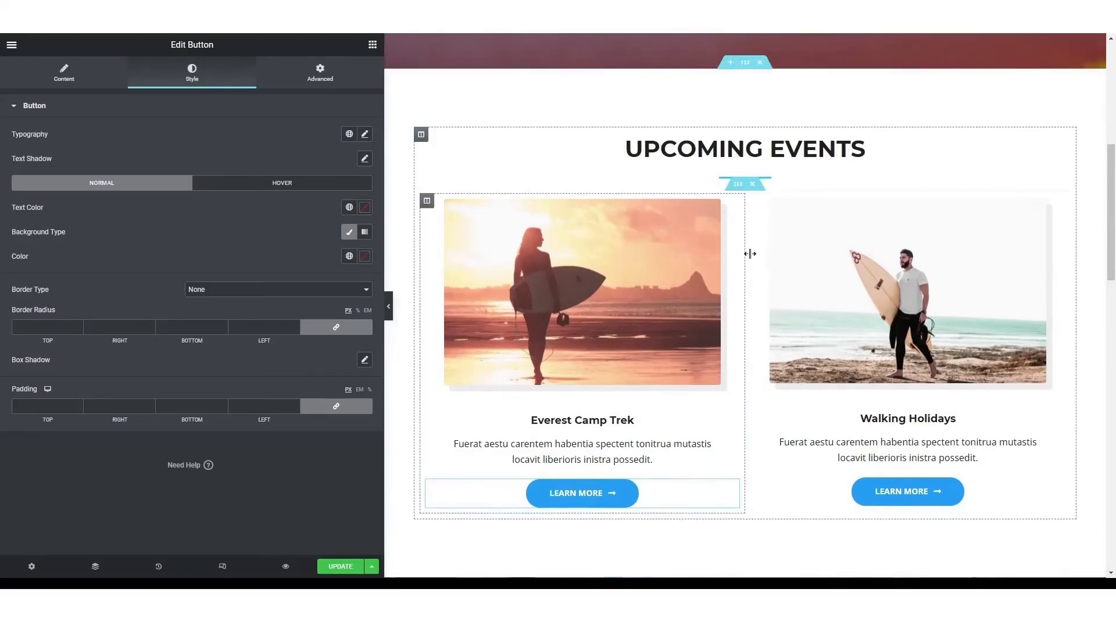
- Replace the Explore The World section's background image with the free "surfing" aerial photo of a surfer on green water
{"action": "scroll", "coordinate": [750, 253], "scroll_direction": "down", "scroll_amount": 7}
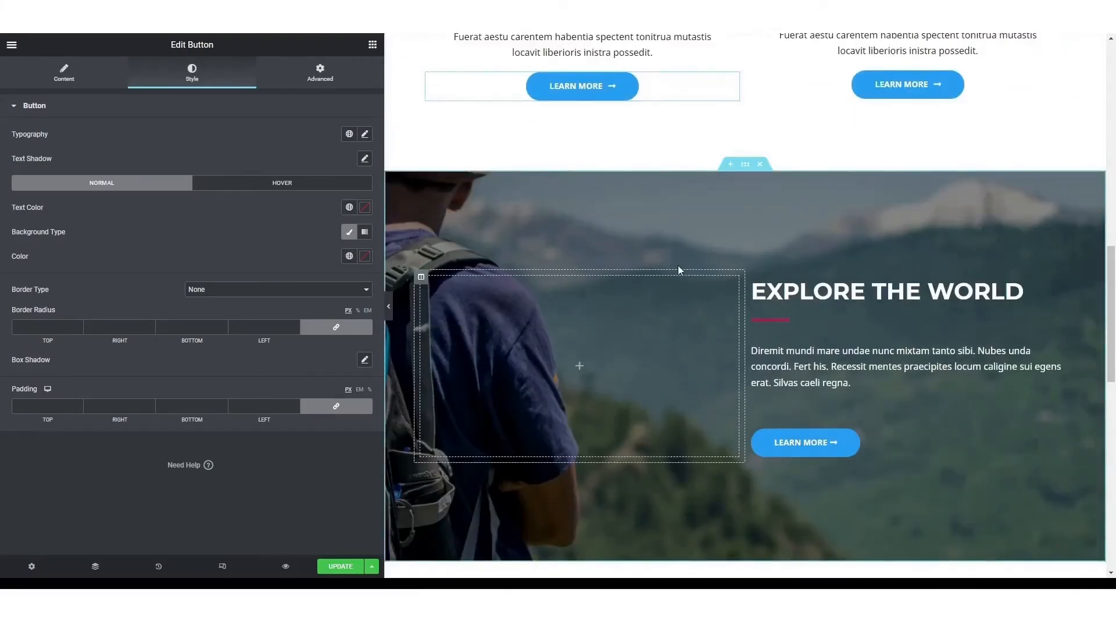
{"action": "left_click", "coordinate": [746, 165]}
{"action": "left_click", "coordinate": [193, 82]}
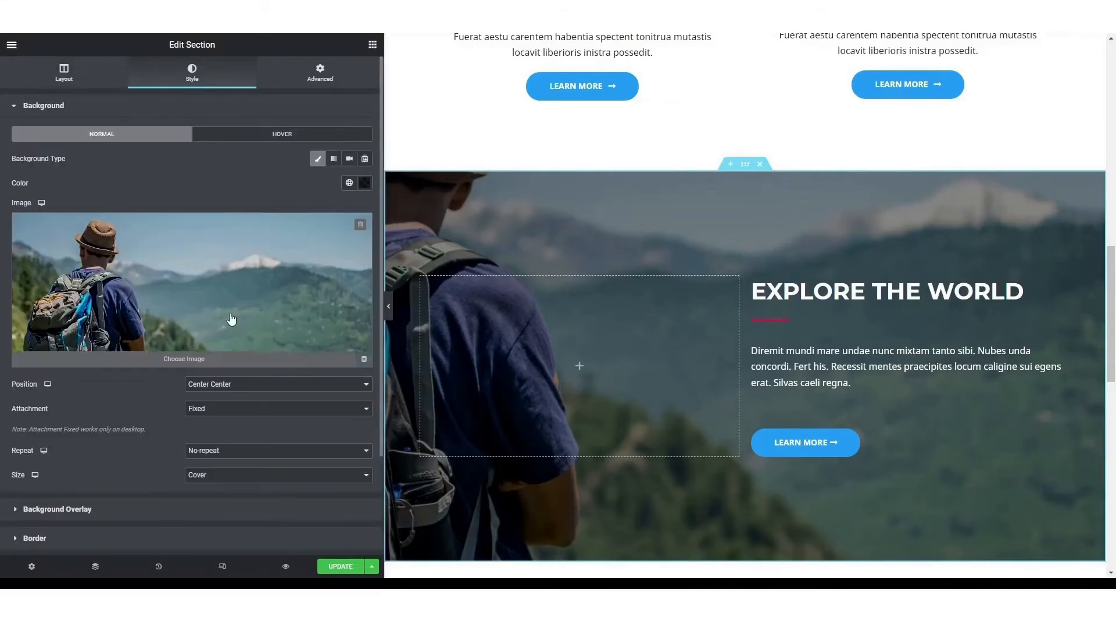
{"action": "left_click", "coordinate": [204, 282]}
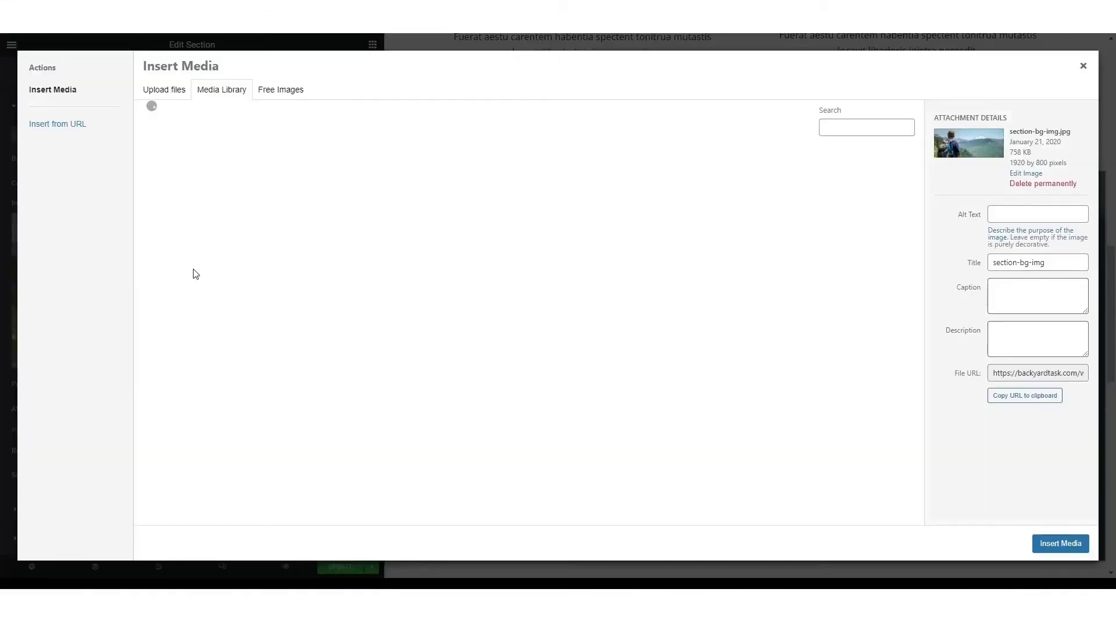
{"action": "left_click", "coordinate": [279, 95]}
{"action": "left_click", "coordinate": [215, 123]}
{"action": "type", "text": "surfing"}
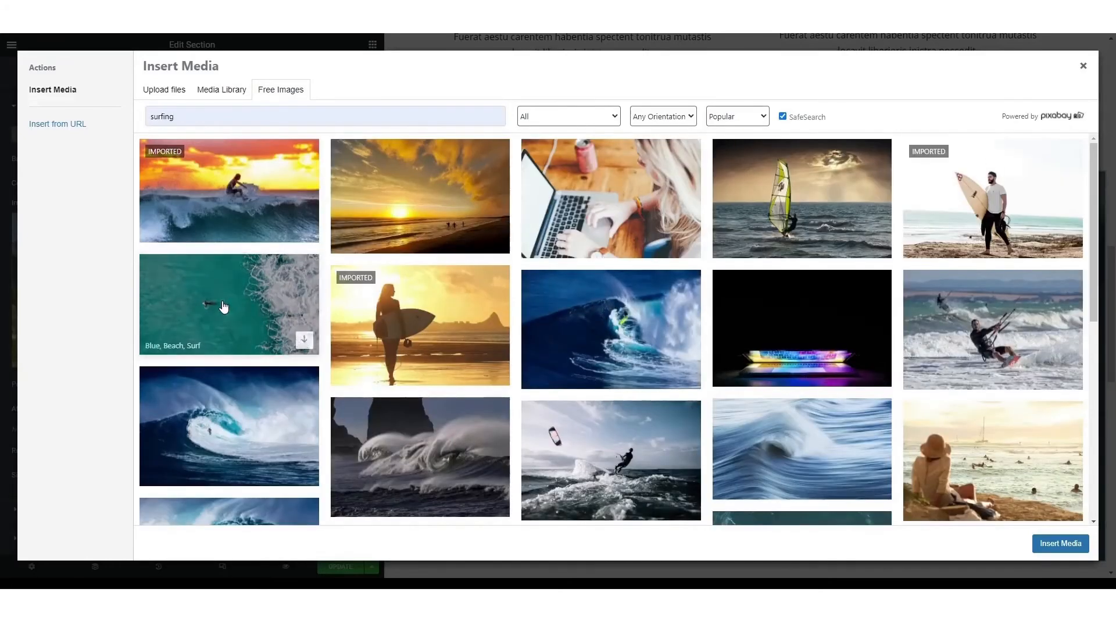
{"action": "left_click", "coordinate": [222, 307]}
{"action": "left_click", "coordinate": [1058, 114]}
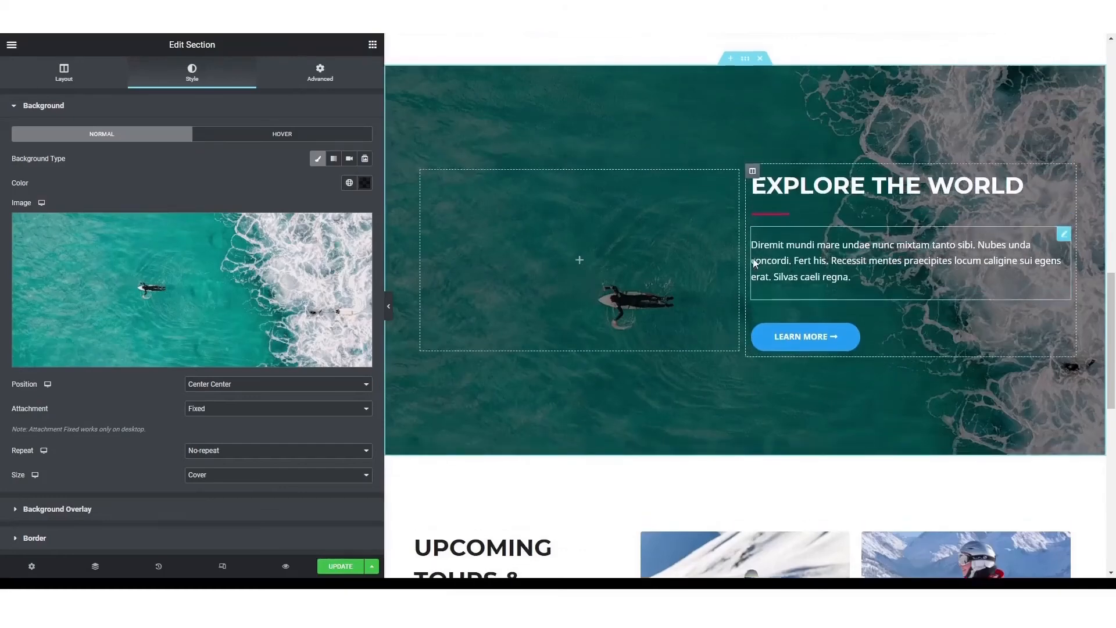
- Add a Video widget to the empty column beside the Explore The World text
{"action": "scroll", "coordinate": [569, 357], "scroll_direction": "up", "scroll_amount": 2}
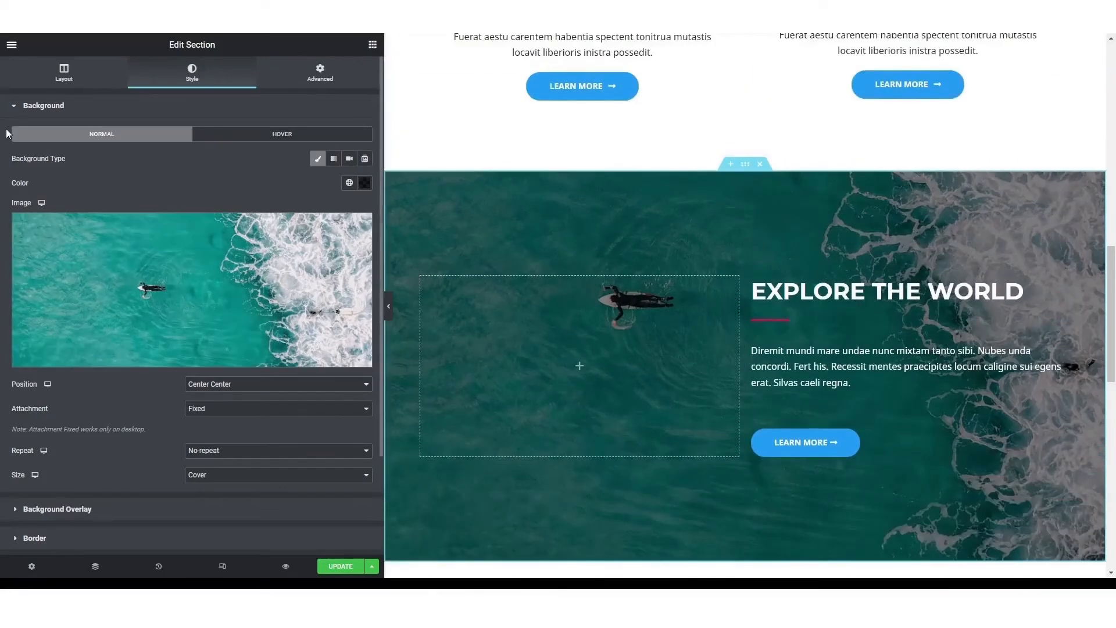
{"action": "left_click", "coordinate": [11, 50]}
{"action": "left_click", "coordinate": [12, 50]}
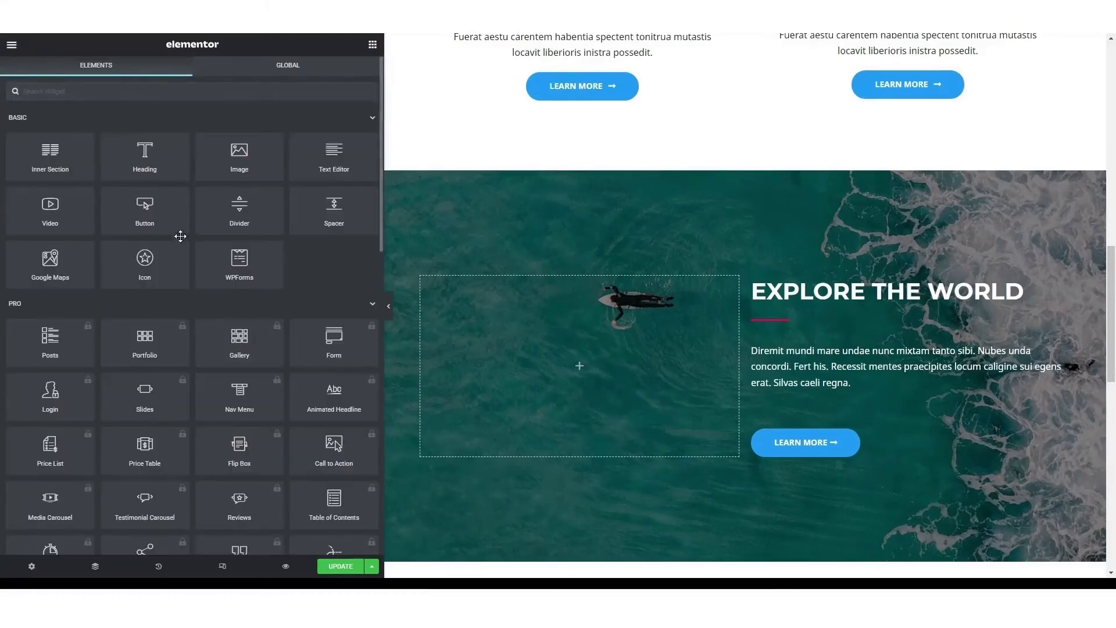
{"action": "left_click_drag", "start_coordinate": [50, 210], "coordinate": [617, 342]}
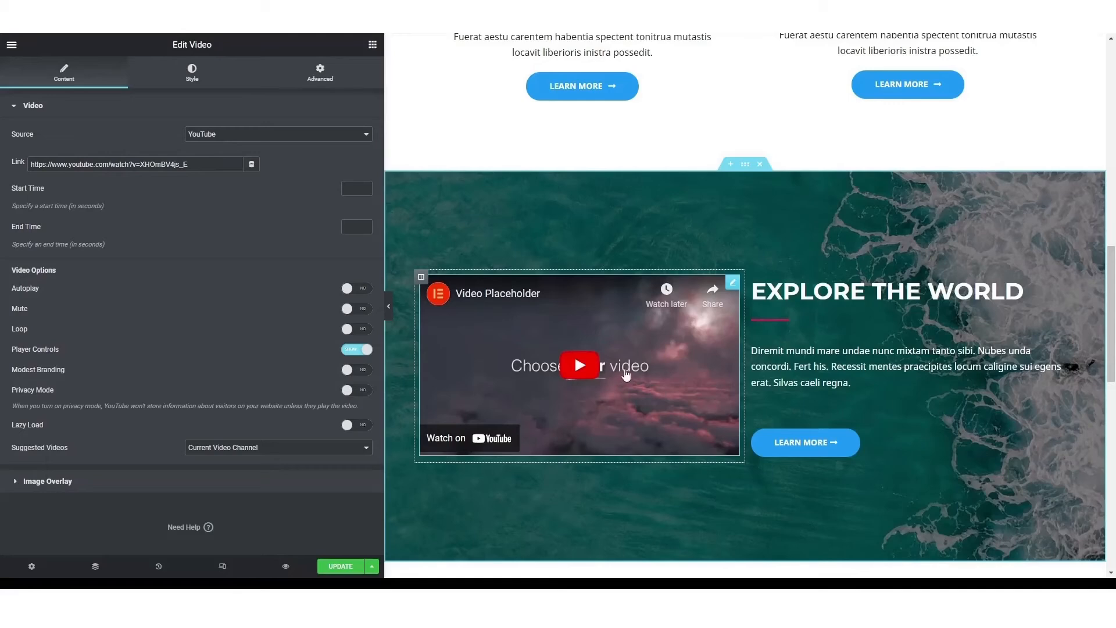
{"action": "left_click_drag", "start_coordinate": [190, 166], "coordinate": [6, 168]}
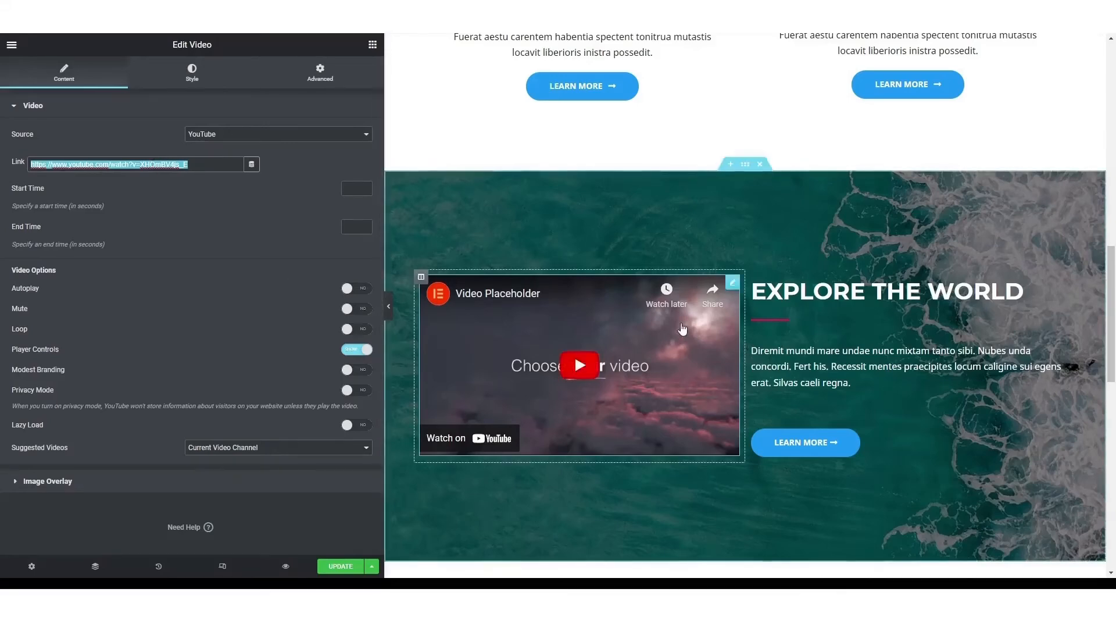
- Change the color of the divider under the Explore The World heading to blue #208EFB
{"action": "left_click", "coordinate": [883, 291]}
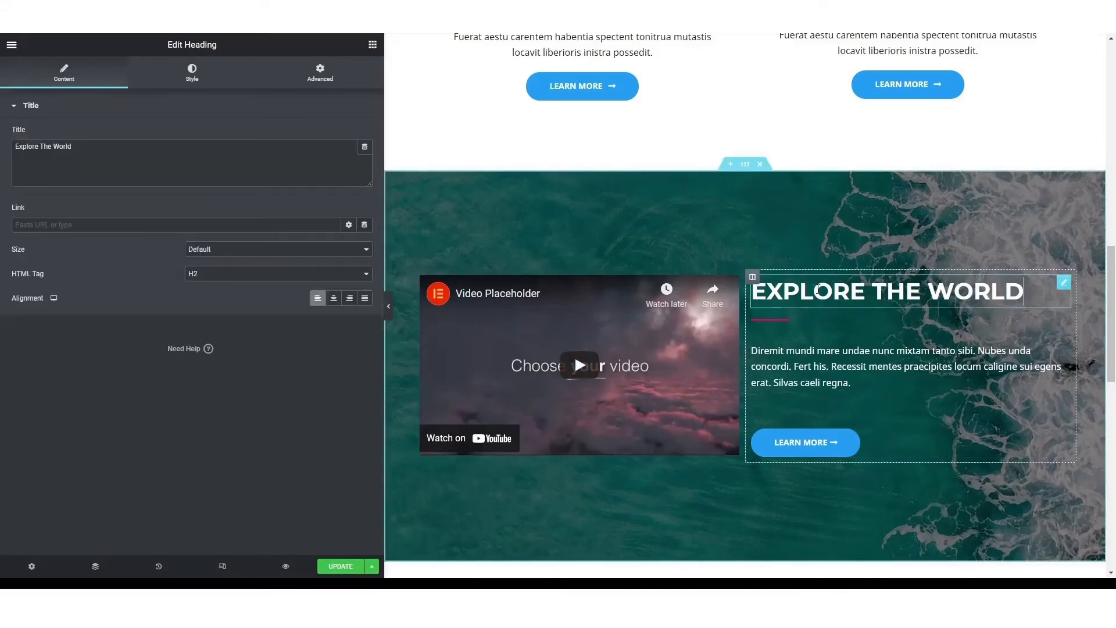
{"action": "left_click_drag", "start_coordinate": [72, 147], "coordinate": [28, 148]}
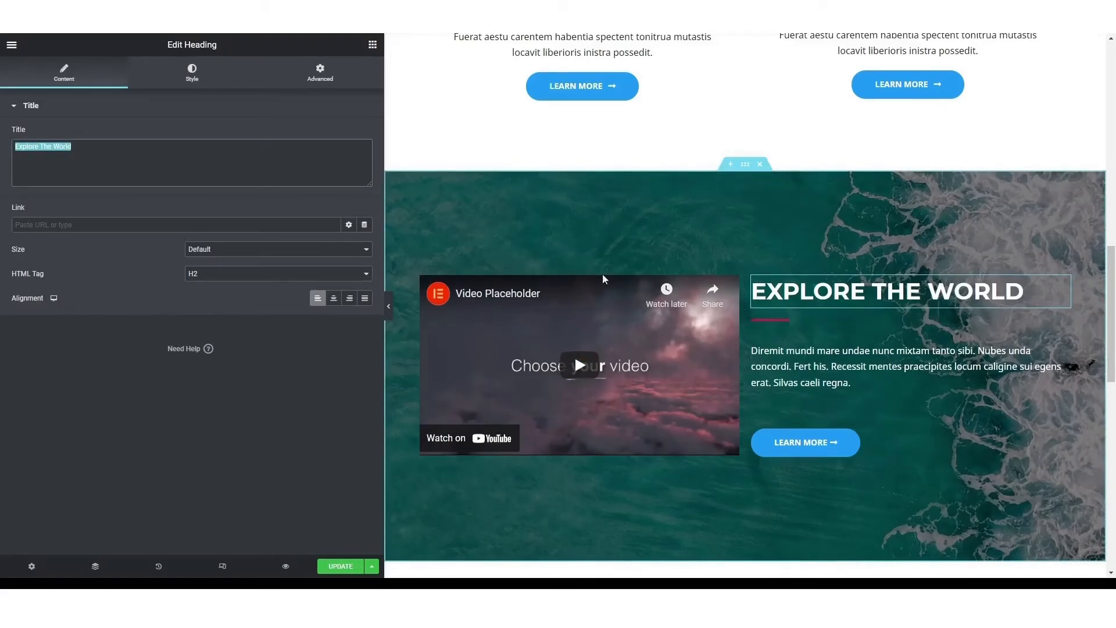
{"action": "left_click", "coordinate": [775, 320]}
{"action": "left_click", "coordinate": [778, 319]}
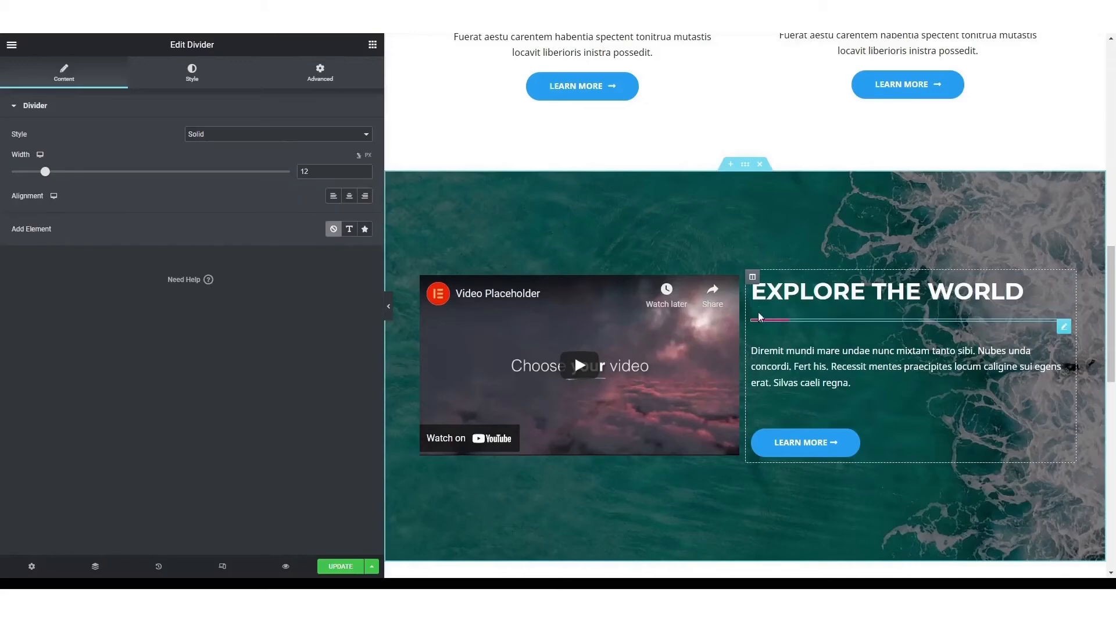
{"action": "left_click", "coordinate": [187, 79]}
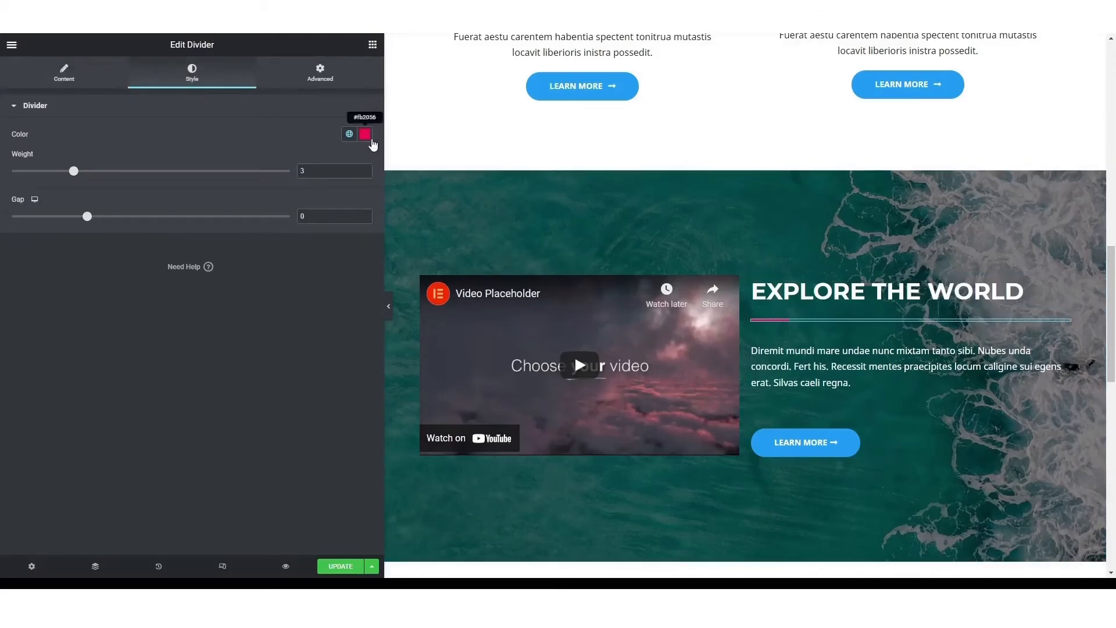
{"action": "left_click", "coordinate": [365, 134]}
{"action": "left_click", "coordinate": [308, 285]}
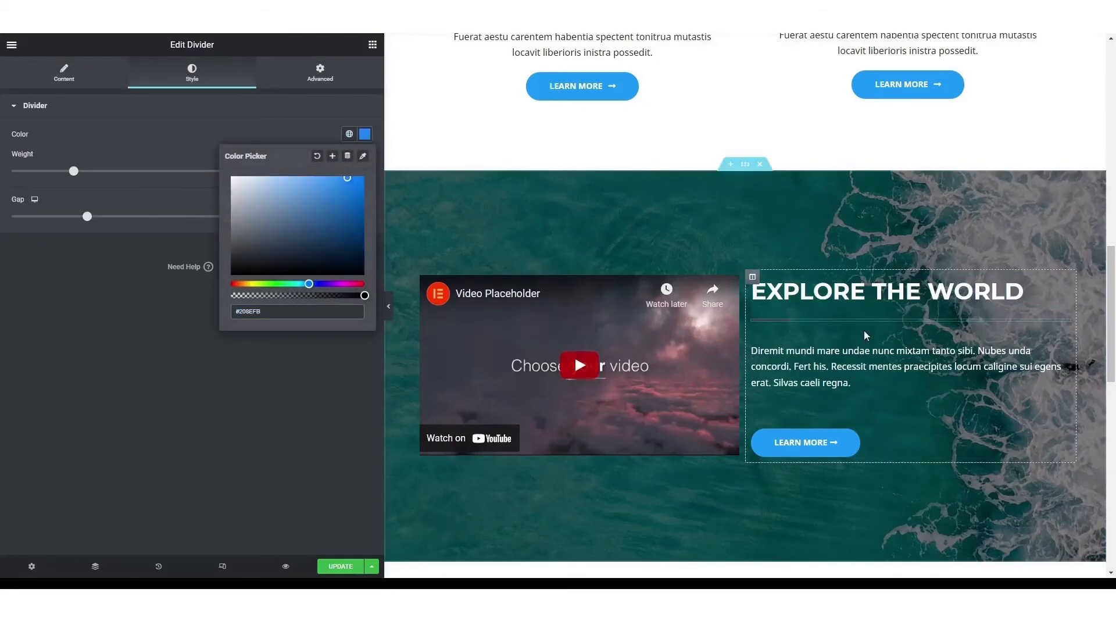
- Set the top padding of the Learn More button in the Explore The World section to 12 px
{"action": "scroll", "coordinate": [864, 332], "scroll_direction": "down", "scroll_amount": 2}
{"action": "left_click", "coordinate": [852, 266]}
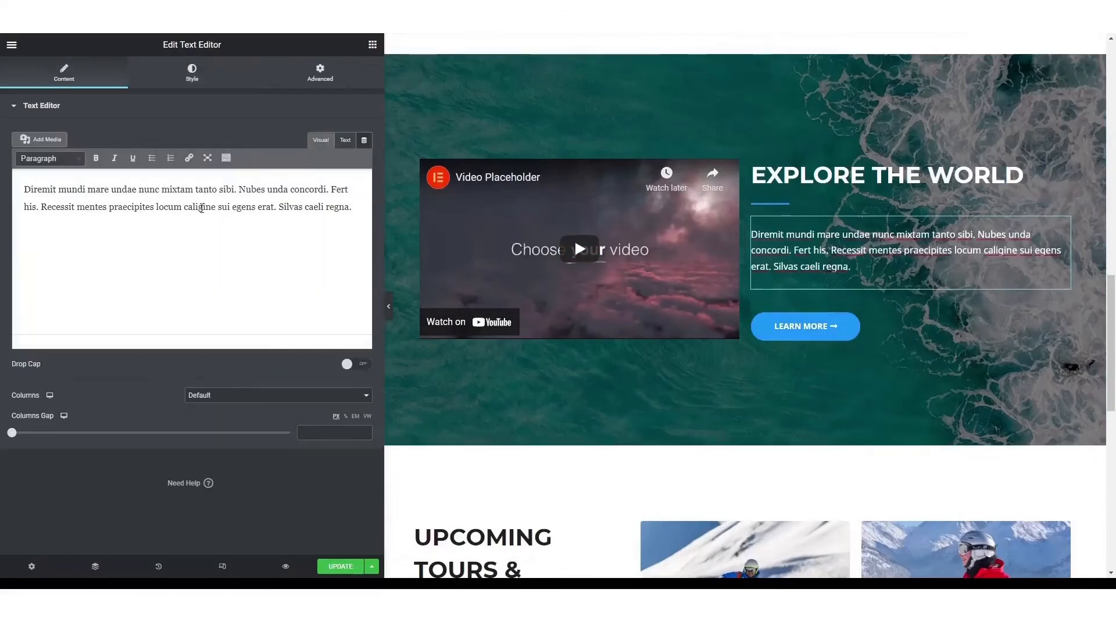
{"action": "left_click", "coordinate": [854, 332]}
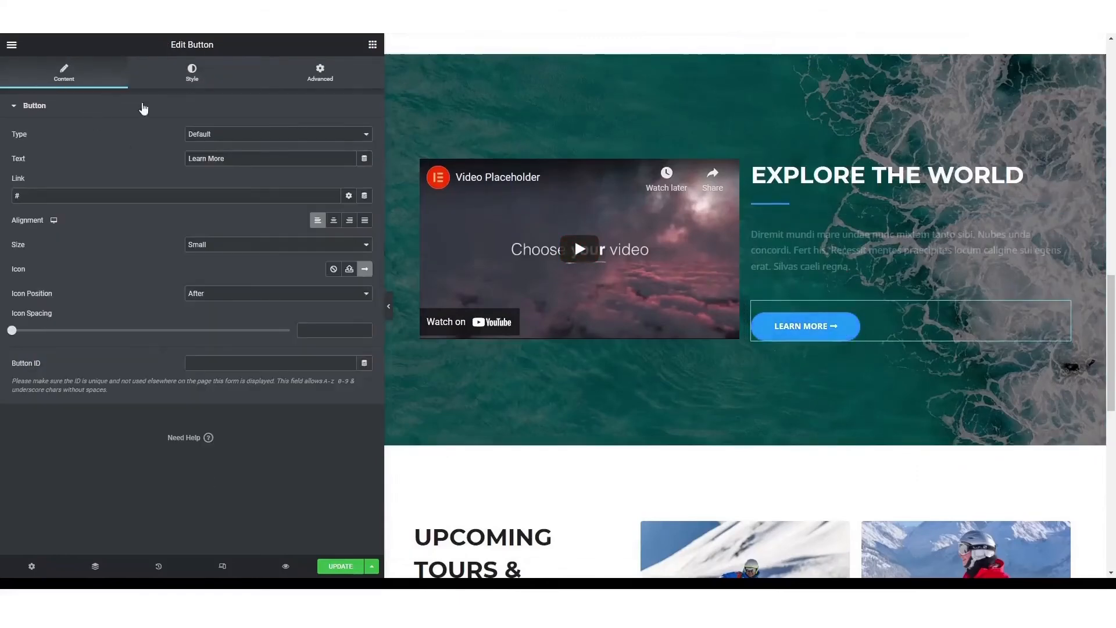
{"action": "left_click", "coordinate": [74, 196]}
{"action": "left_click", "coordinate": [200, 78]}
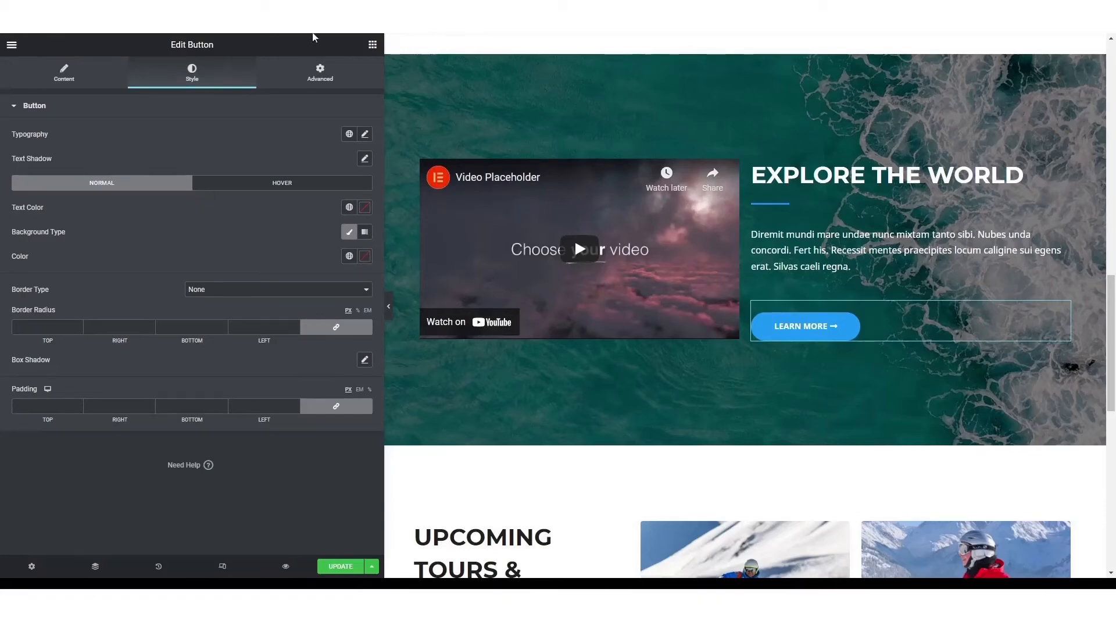
{"action": "left_click", "coordinate": [326, 84]}
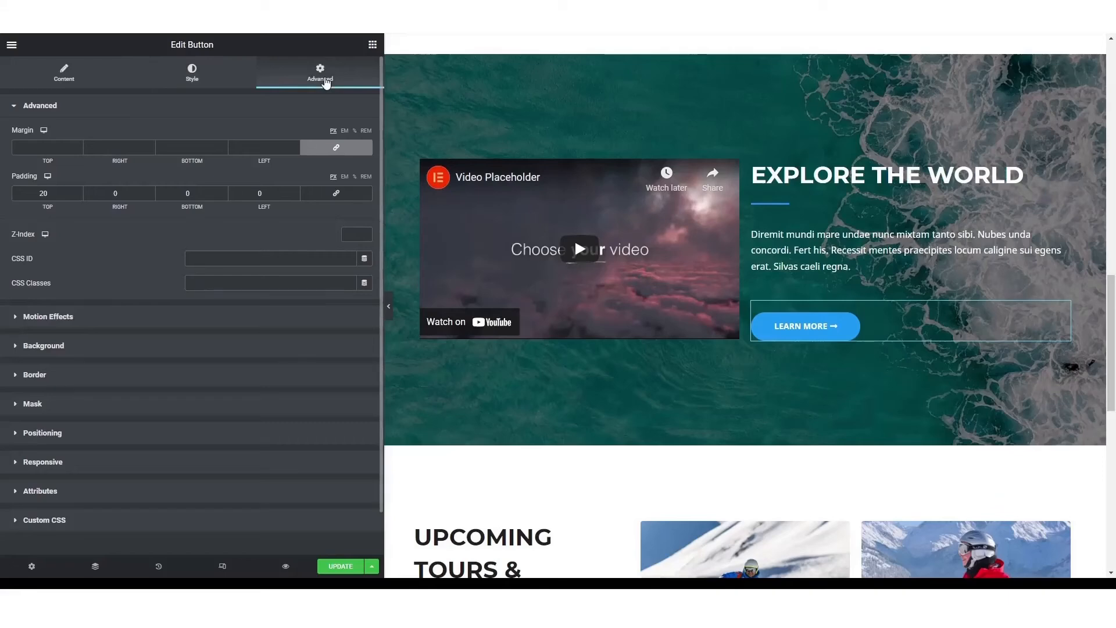
{"action": "left_click", "coordinate": [78, 196]}
{"action": "left_click", "coordinate": [78, 196]}
{"action": "left_click", "coordinate": [78, 196]}
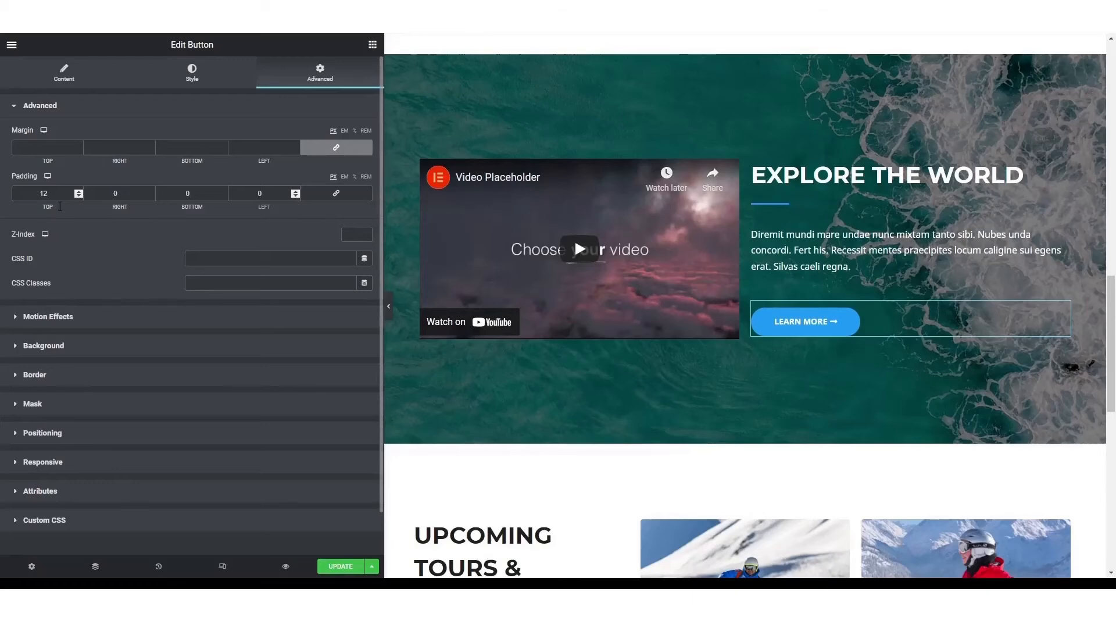
- Set the same Learn More button's left padding to 11 px and its right padding to 7 px
{"action": "left_click", "coordinate": [297, 191]}
{"action": "left_click", "coordinate": [297, 191]}
{"action": "left_click", "coordinate": [297, 191]}
{"action": "left_click", "coordinate": [297, 191]}
{"action": "left_click", "coordinate": [297, 191]}
{"action": "left_click", "coordinate": [297, 191]}
{"action": "left_click", "coordinate": [297, 191]}
{"action": "left_click", "coordinate": [297, 191]}
{"action": "left_click", "coordinate": [297, 192]}
{"action": "left_click", "coordinate": [297, 191]}
{"action": "left_click", "coordinate": [297, 191]}
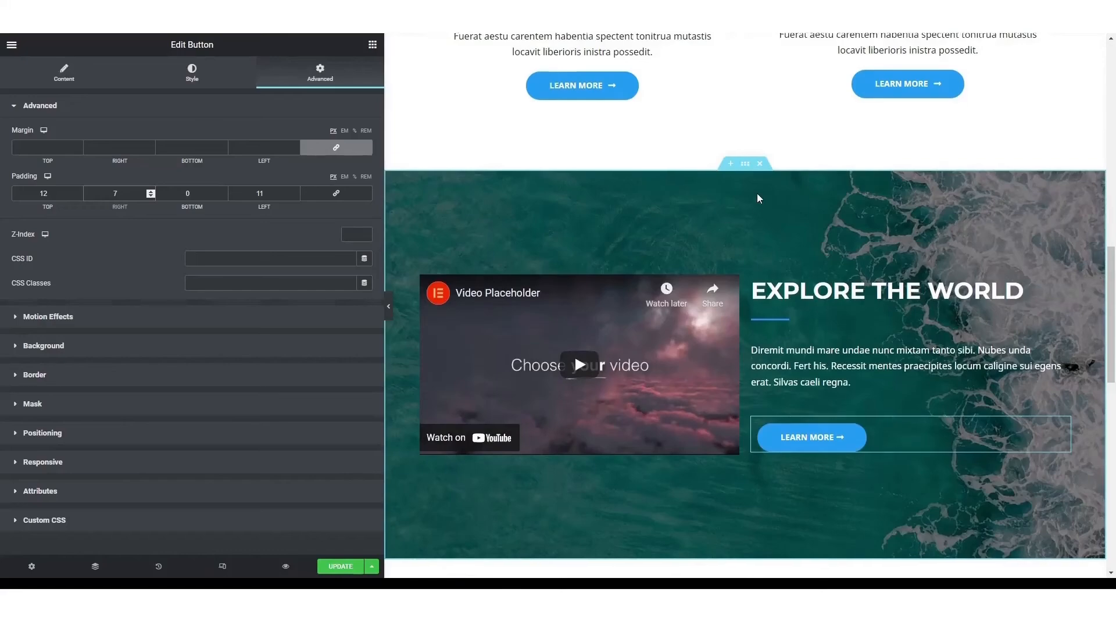
- Change the color of the divider under the Upcoming Tours & Destination heading to blue #209AFB
{"action": "scroll", "coordinate": [756, 193], "scroll_direction": "down", "scroll_amount": 4}
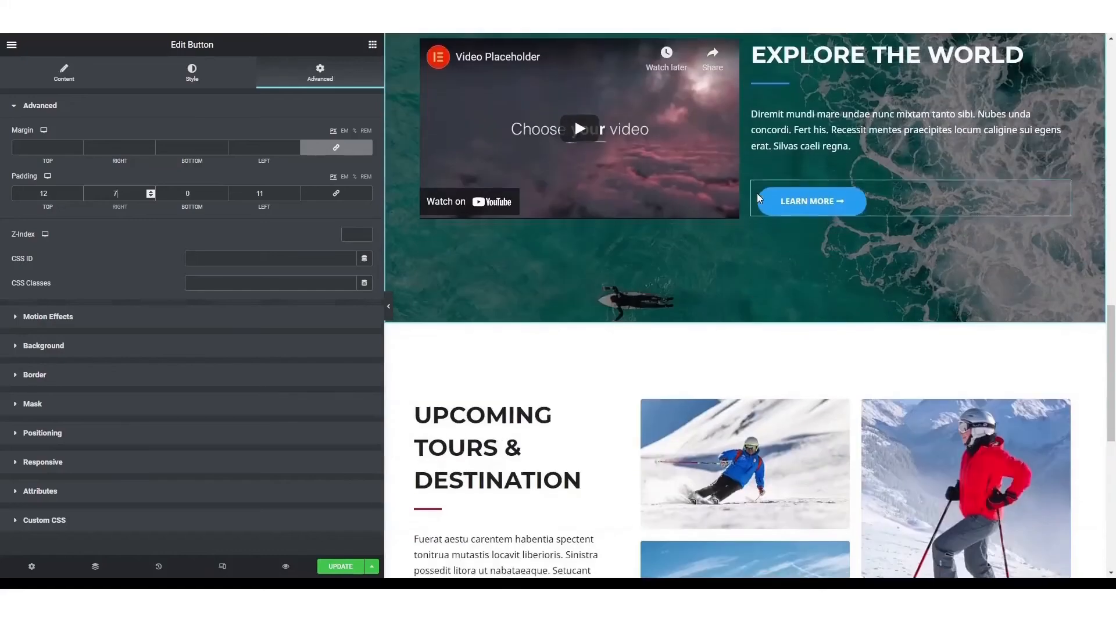
{"action": "scroll", "coordinate": [757, 193], "scroll_direction": "down", "scroll_amount": 4}
{"action": "left_click", "coordinate": [575, 251]}
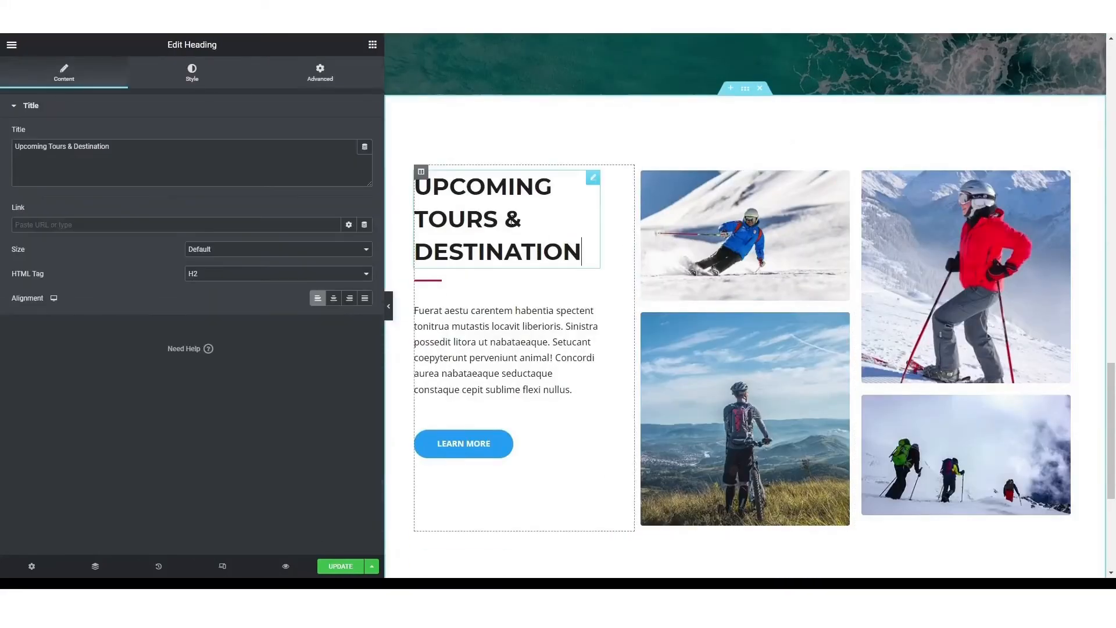
{"action": "left_click", "coordinate": [485, 364]}
{"action": "left_click", "coordinate": [490, 443]}
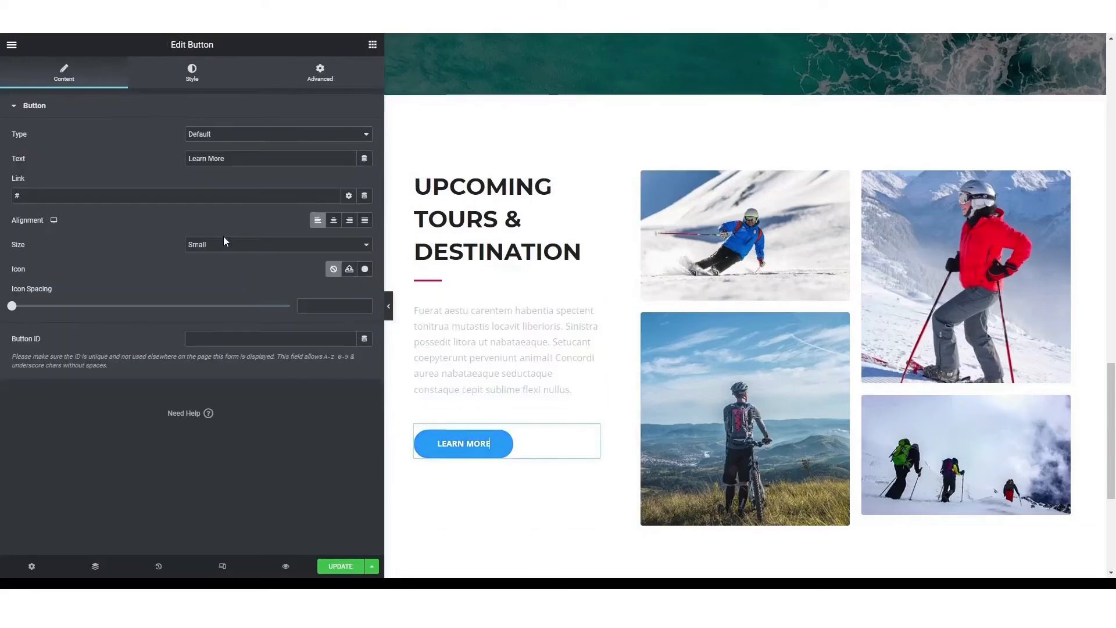
{"action": "left_click", "coordinate": [430, 281]}
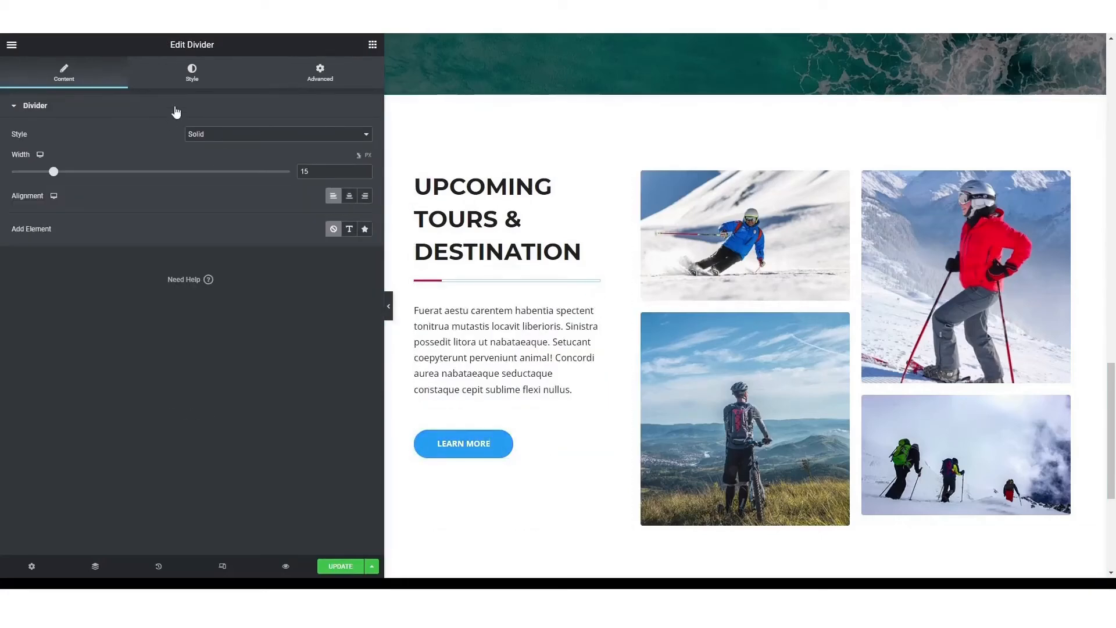
{"action": "left_click", "coordinate": [193, 76]}
{"action": "left_click", "coordinate": [364, 135]}
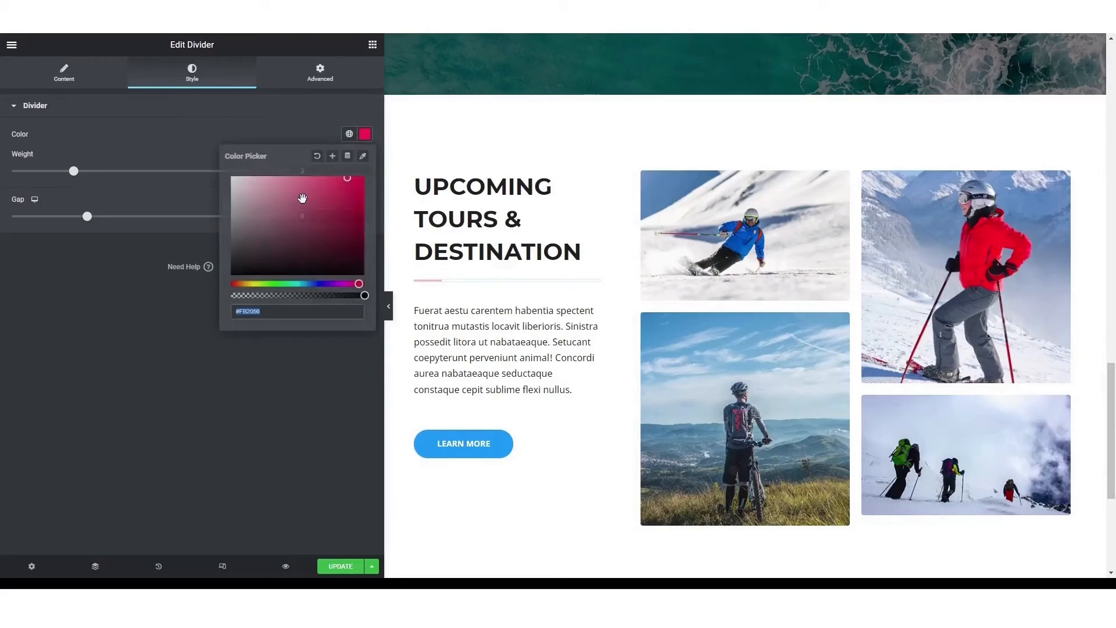
{"action": "left_click", "coordinate": [314, 284]}
{"action": "left_click_drag", "start_coordinate": [319, 290], "coordinate": [314, 293]}
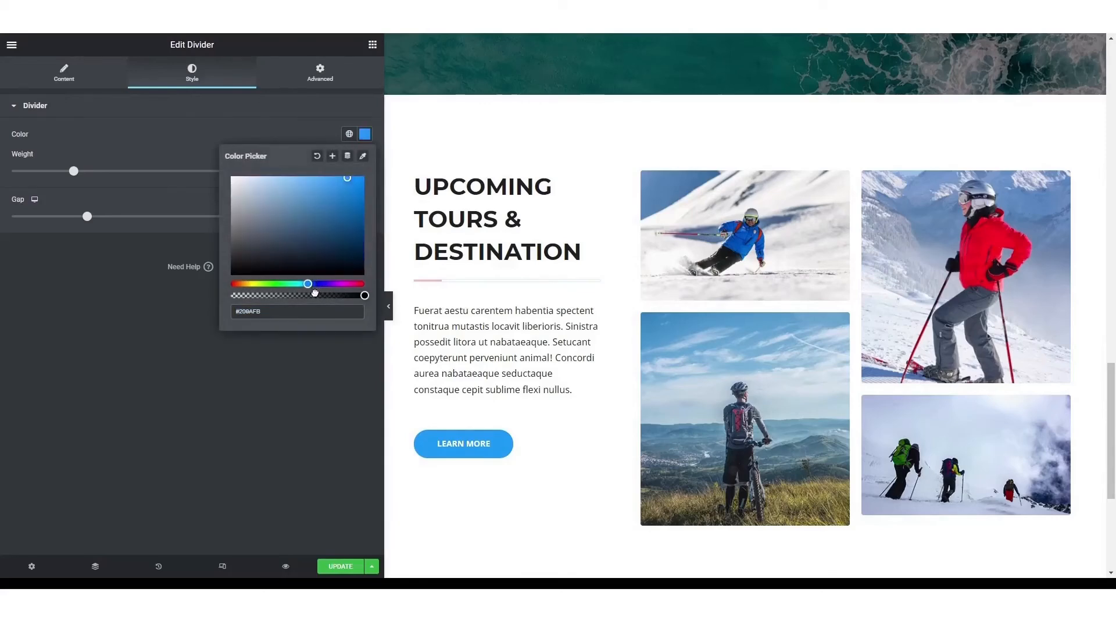
{"action": "left_click", "coordinate": [205, 192]}
{"action": "left_click", "coordinate": [95, 76]}
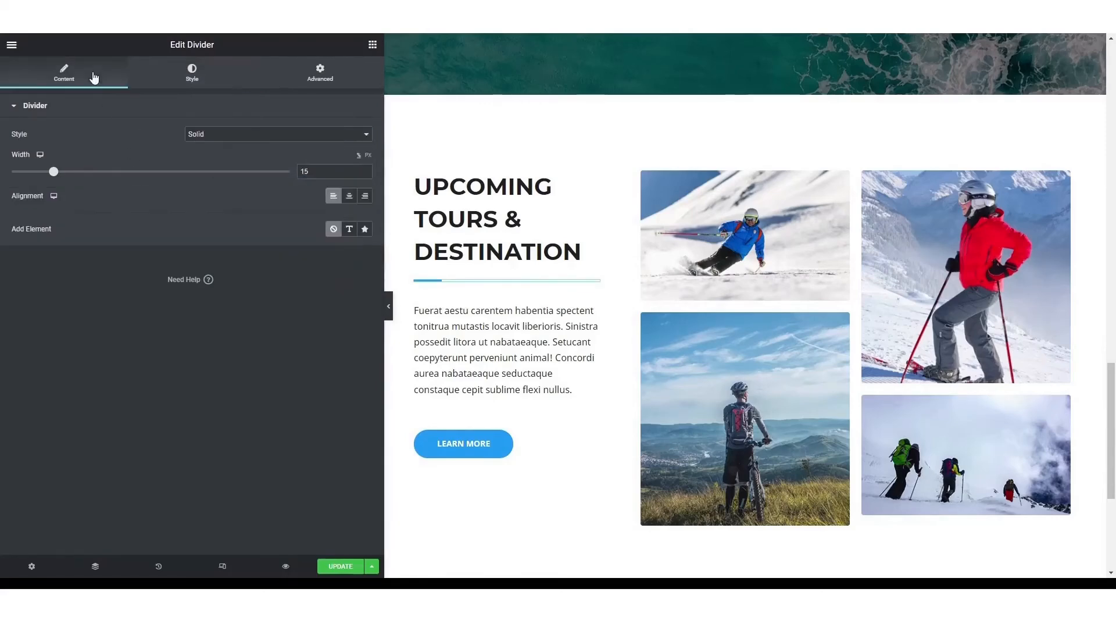
- Set the width of the divider under the Upcoming Tours & Destination heading to 50%
{"action": "left_click_drag", "start_coordinate": [54, 172], "coordinate": [152, 175]}
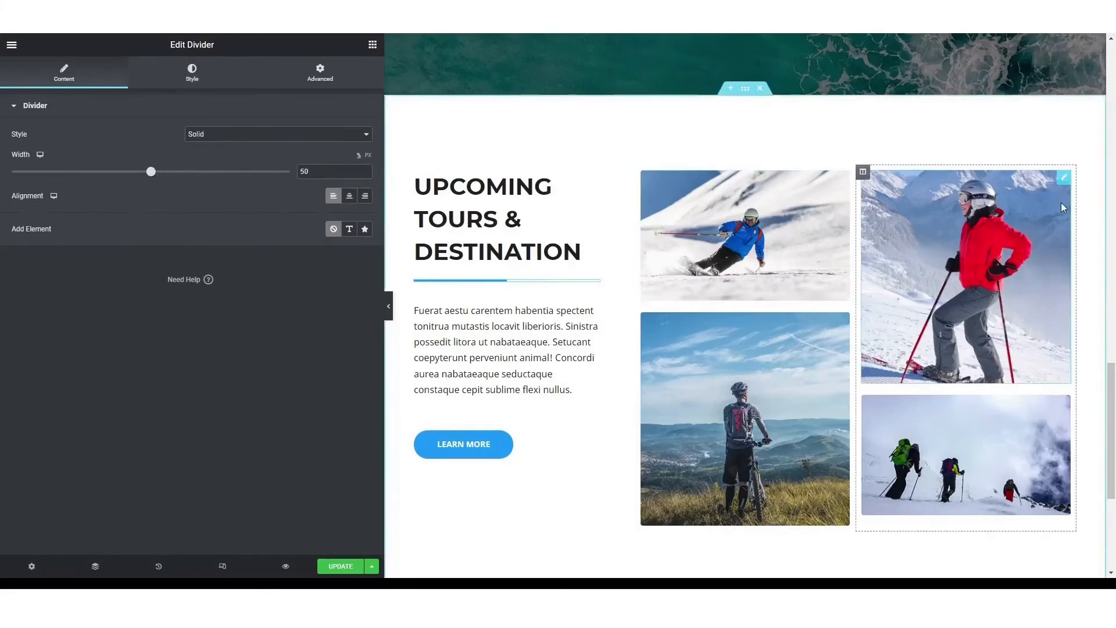
{"action": "scroll", "coordinate": [1061, 202], "scroll_direction": "down", "scroll_amount": 3}
{"action": "scroll", "coordinate": [983, 141], "scroll_direction": "up", "scroll_amount": 2}
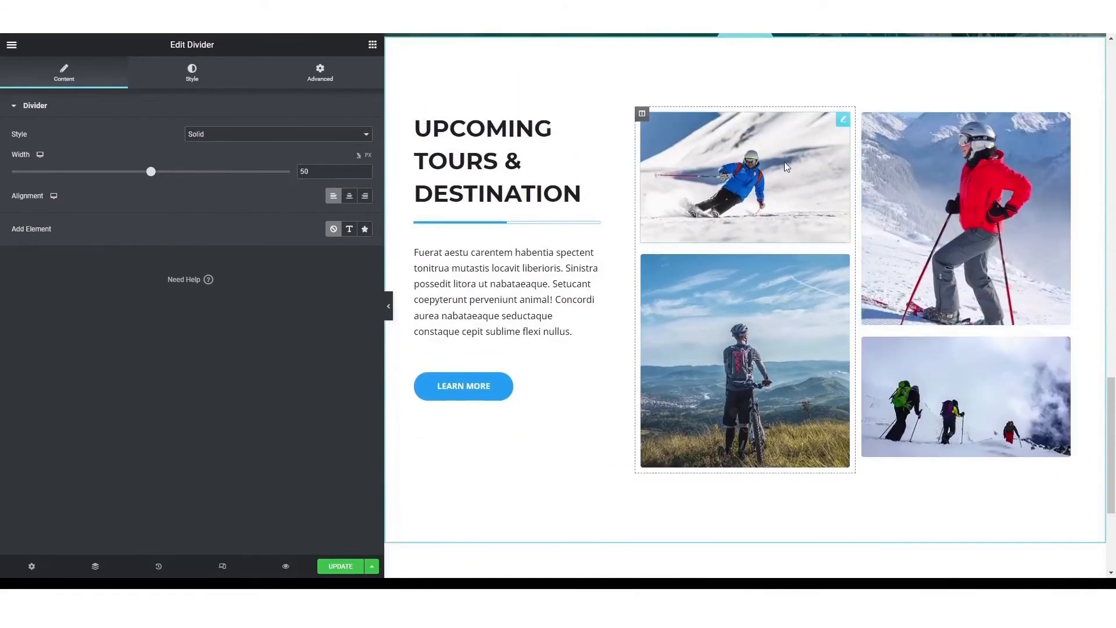
- Replace the blue-jacketed skier image in Upcoming Tours & Destination with a free "surfing" photo of a surfer riding a dark blue wave
{"action": "left_click", "coordinate": [744, 154]}
{"action": "left_click", "coordinate": [198, 203]}
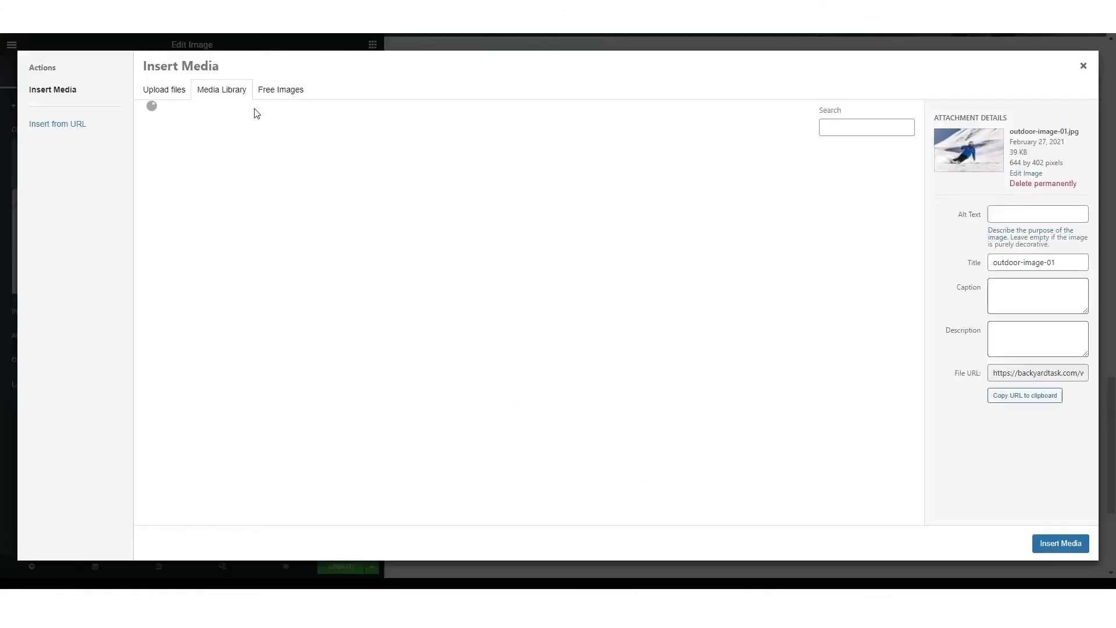
{"action": "left_click", "coordinate": [289, 93]}
{"action": "left_click", "coordinate": [232, 117]}
{"action": "type", "text": "surfing"}
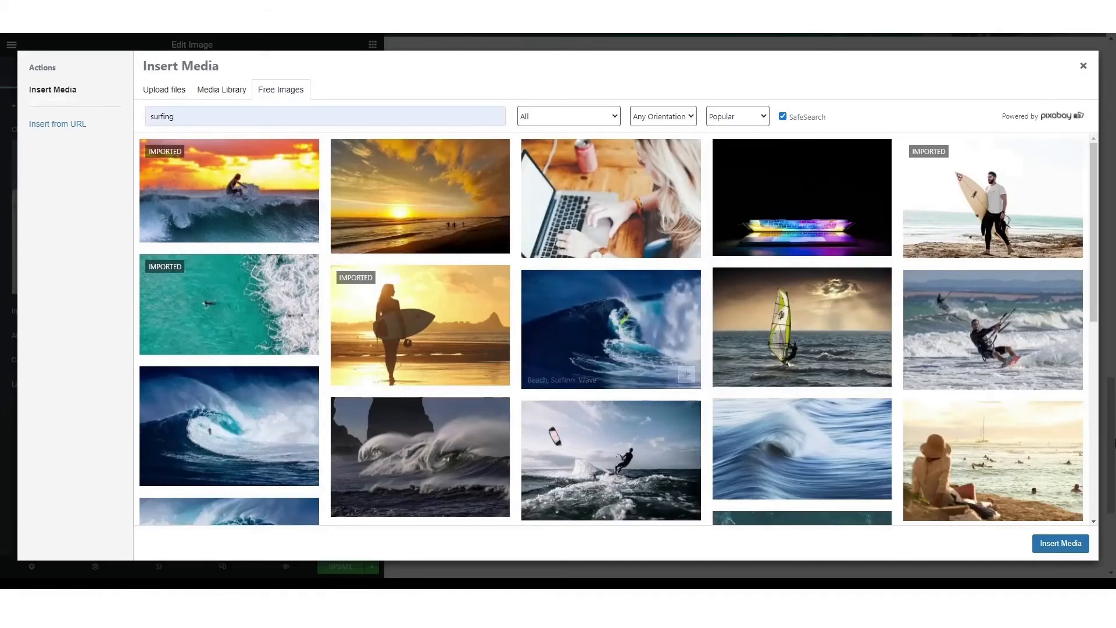
{"action": "left_click", "coordinate": [685, 374]}
{"action": "left_click", "coordinate": [1058, 115]}
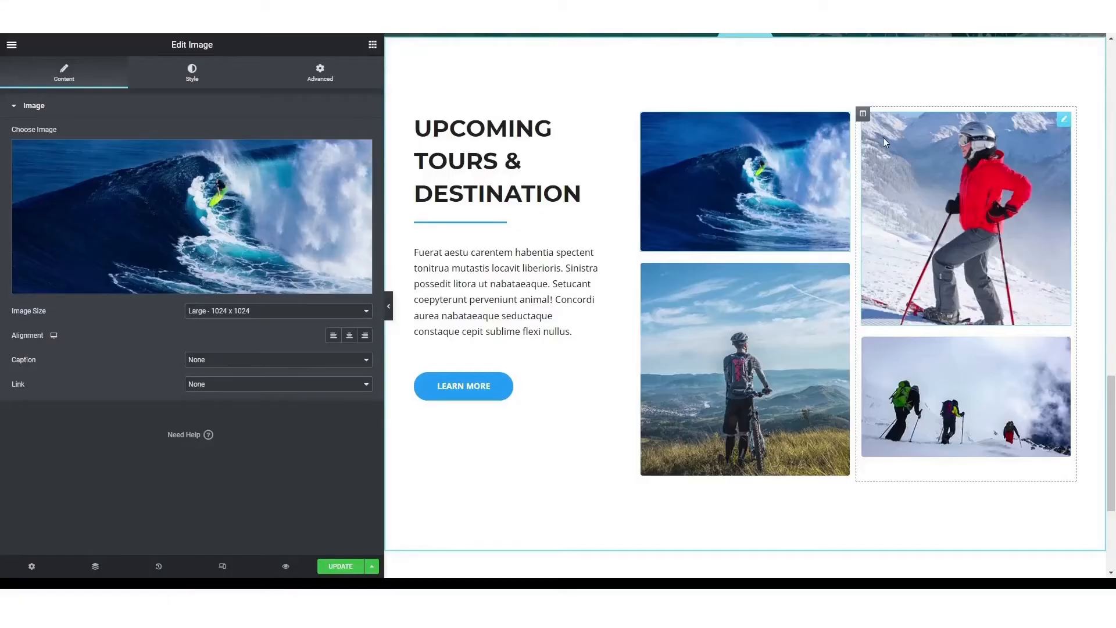
- Add a new section with two equal columns below the Upcoming Tours & Destination section
{"action": "left_click", "coordinate": [1057, 121]}
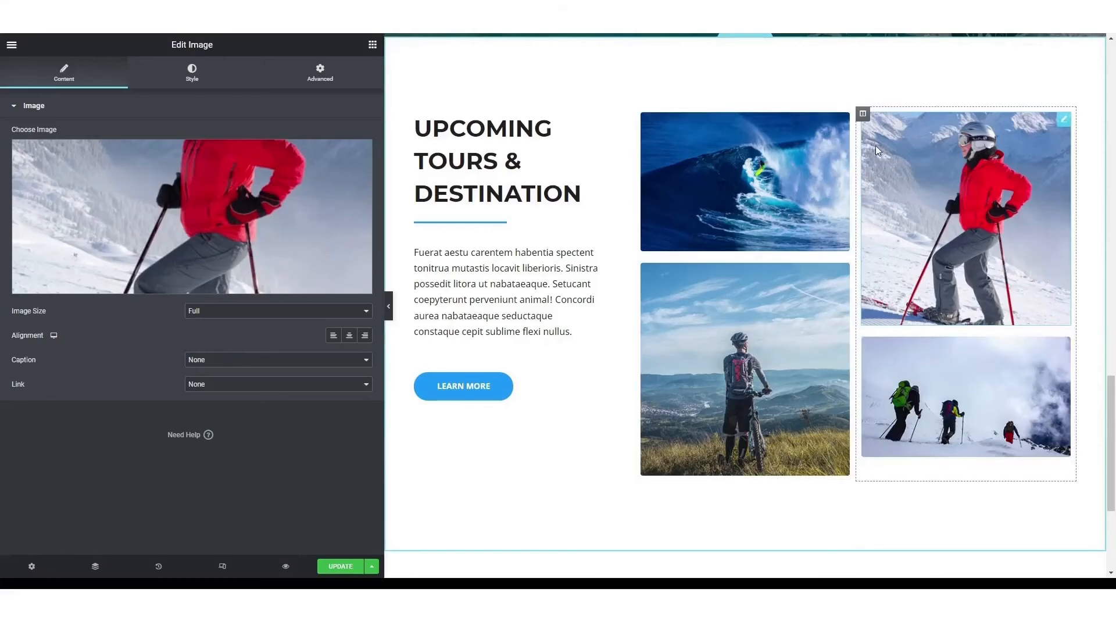
{"action": "scroll", "coordinate": [898, 134], "scroll_direction": "down", "scroll_amount": 1}
{"action": "scroll", "coordinate": [898, 135], "scroll_direction": "down", "scroll_amount": 3}
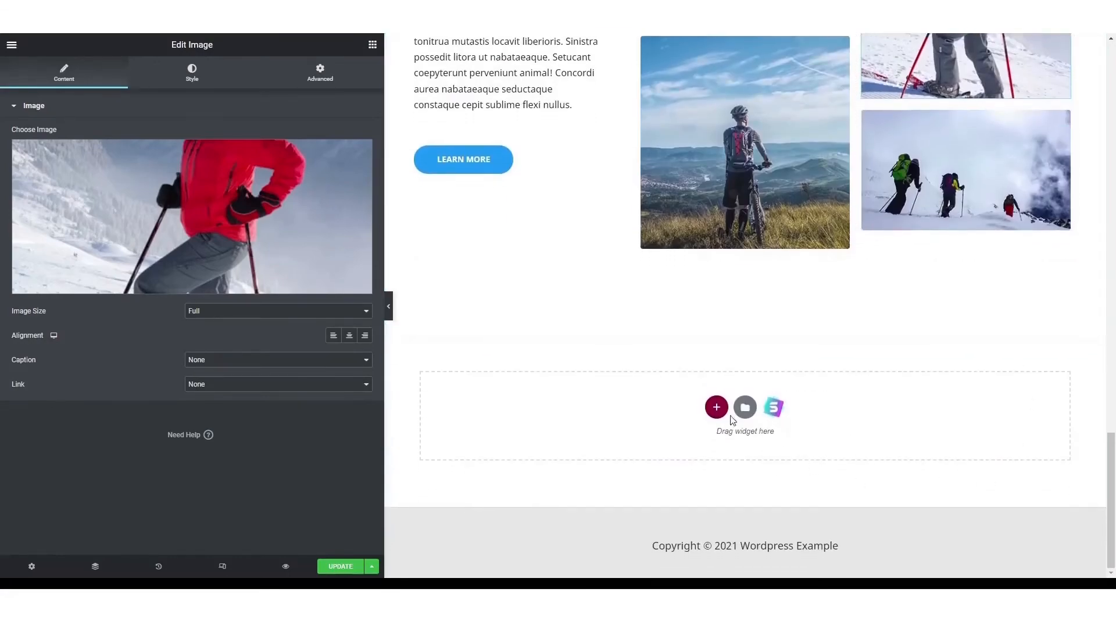
{"action": "left_click", "coordinate": [721, 409]}
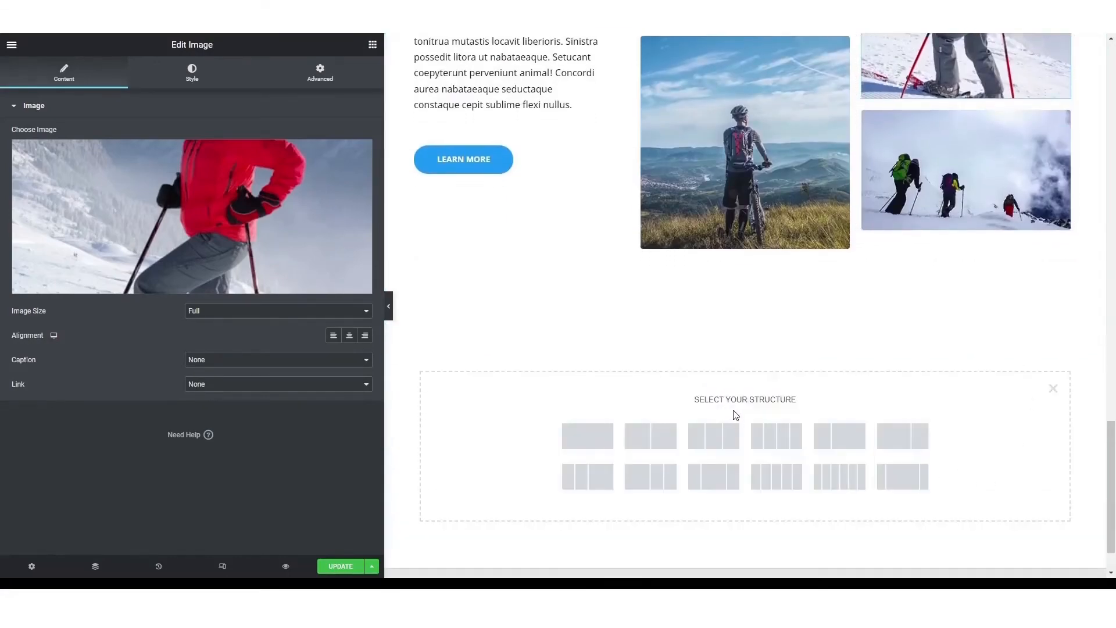
{"action": "left_click", "coordinate": [659, 440]}
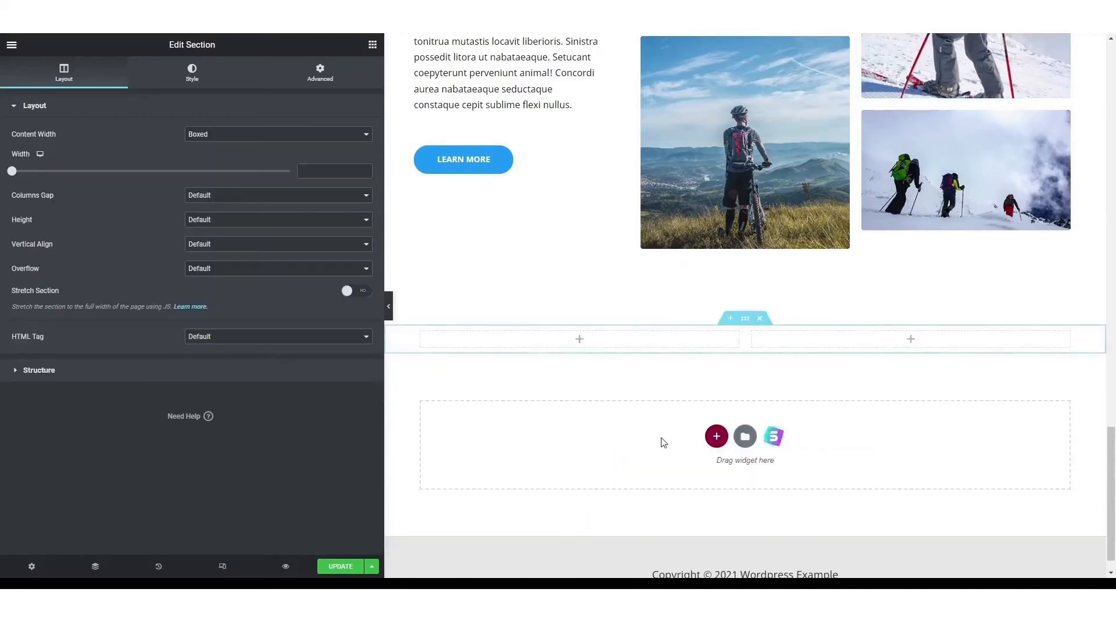
- Add an Image widget to the new section's first column and insert the free "surfing" photo titled Surfing, Surfer, Wave
{"action": "left_click", "coordinate": [579, 339]}
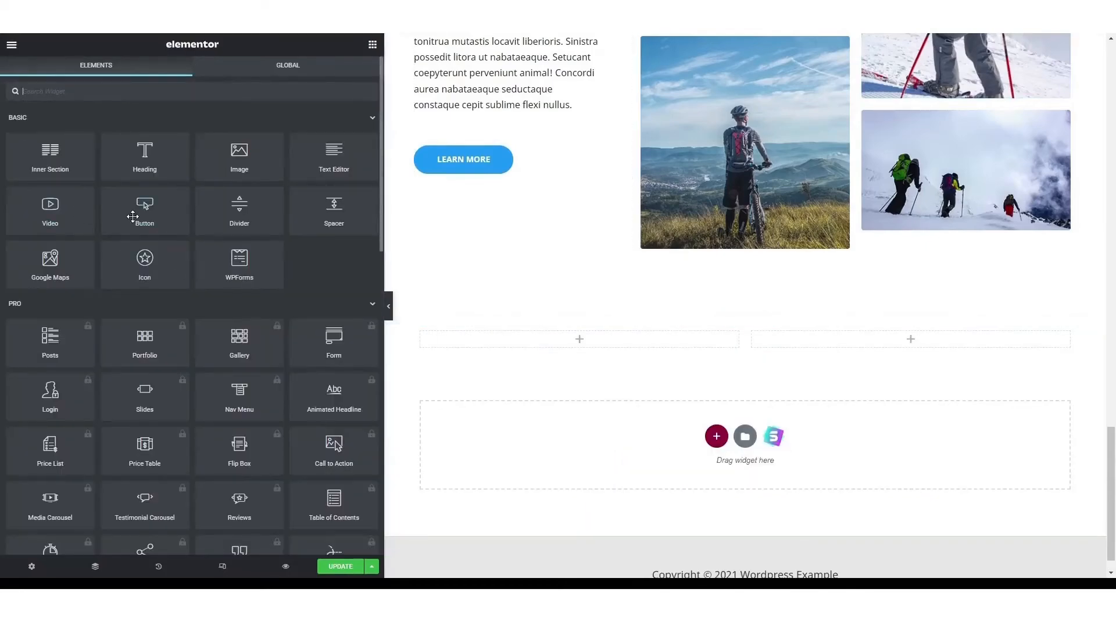
{"action": "left_click_drag", "start_coordinate": [491, 330], "coordinate": [566, 334]}
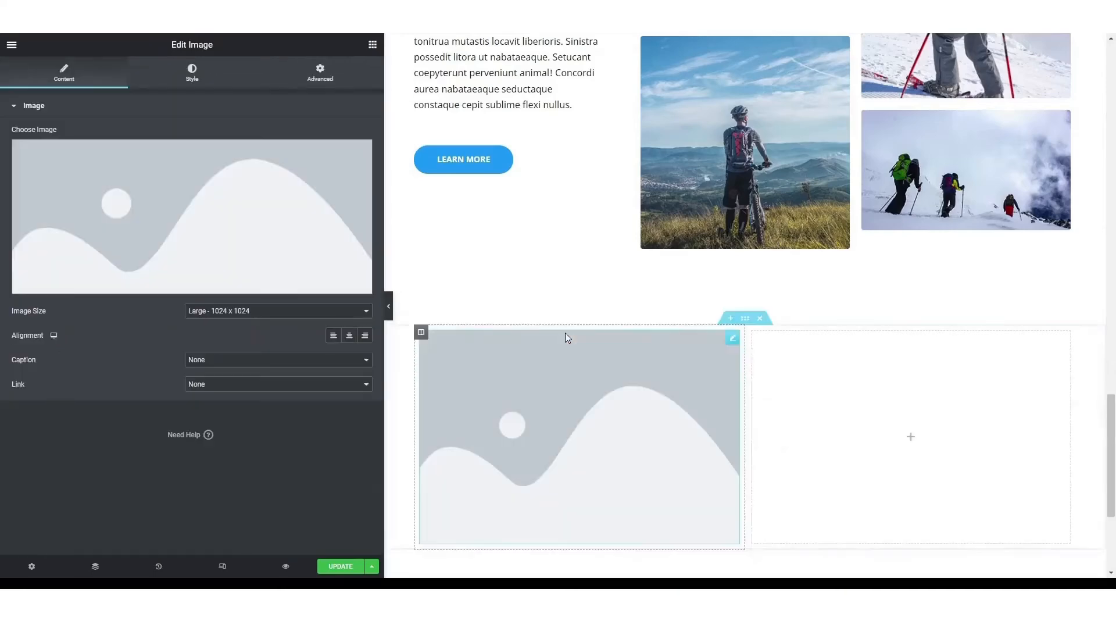
{"action": "left_click", "coordinate": [211, 239]}
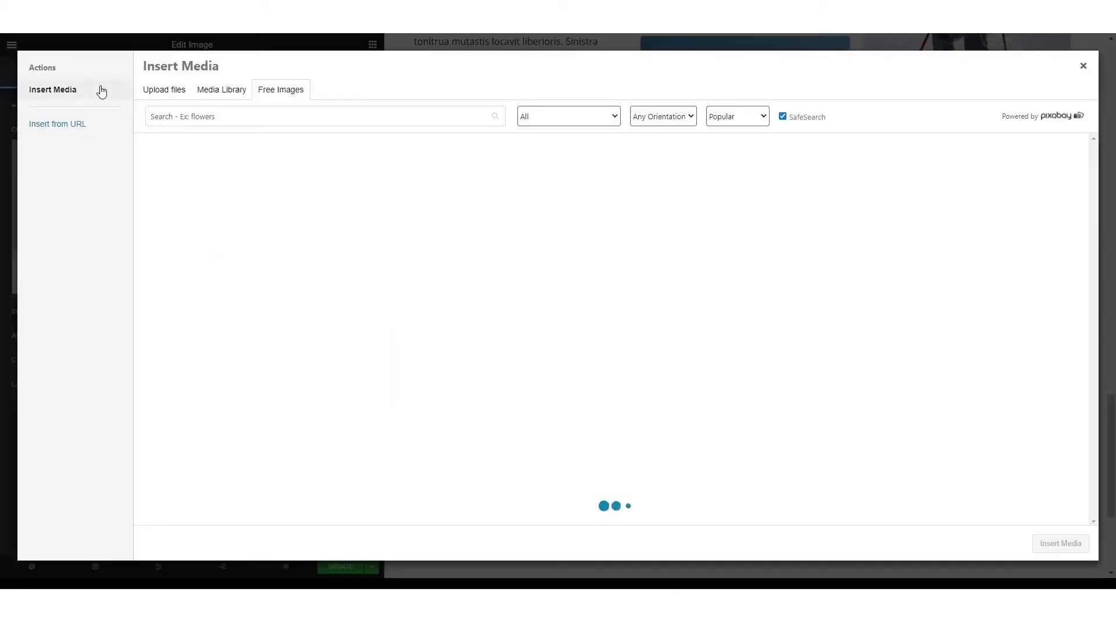
{"action": "left_click", "coordinate": [269, 123]}
{"action": "type", "text": "surfing"}
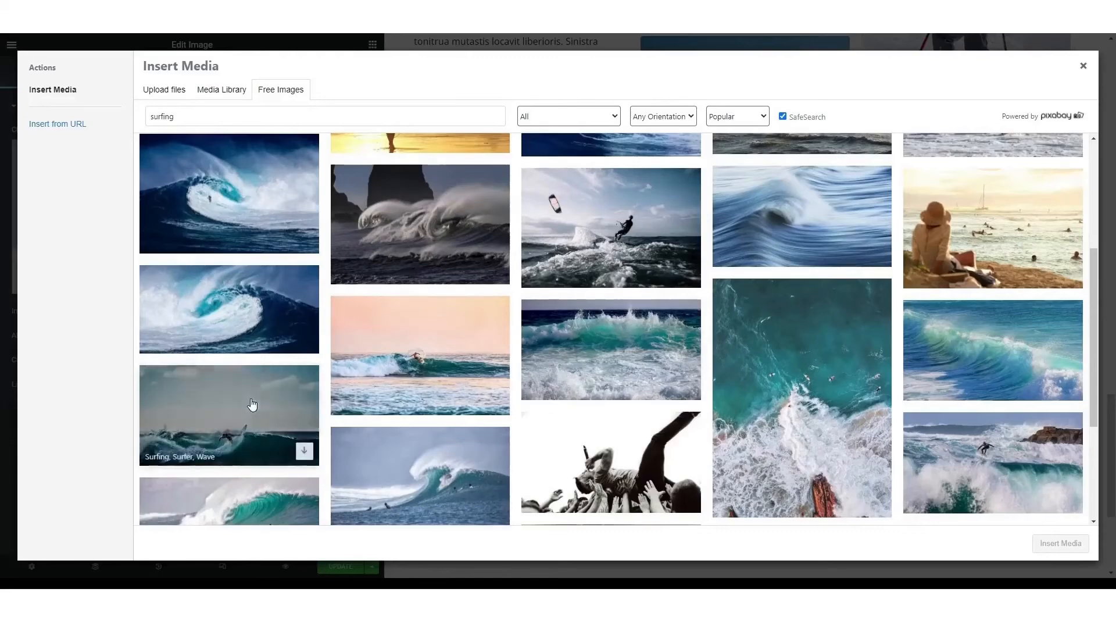
{"action": "left_click", "coordinate": [252, 403]}
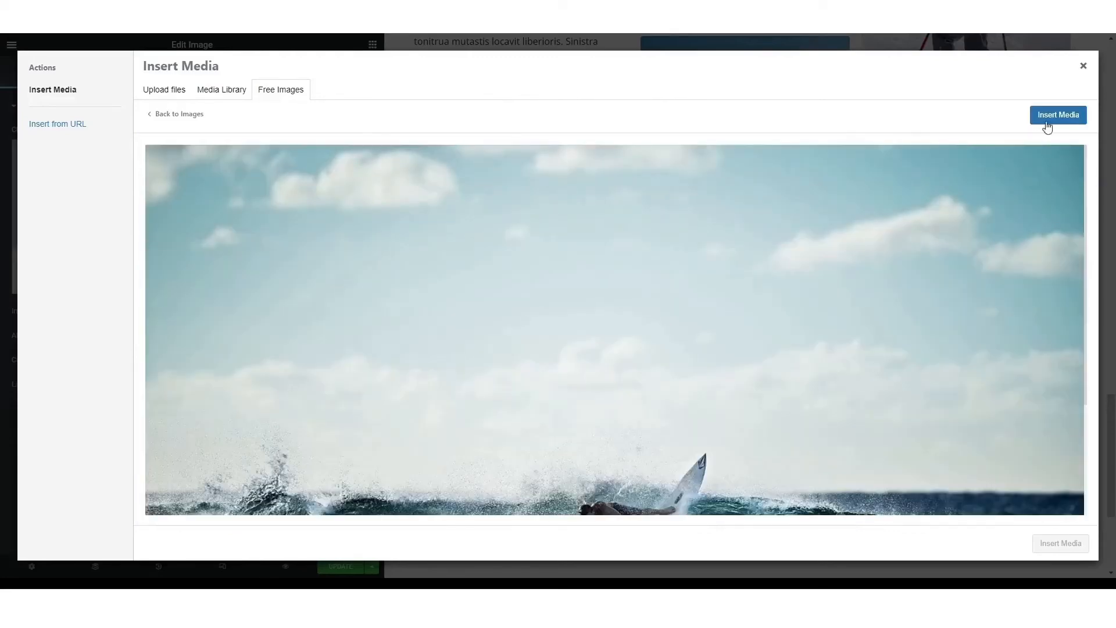
{"action": "left_click", "coordinate": [1064, 117]}
- Add a Heading widget to the empty column beside the surfer image and set its text to "Surfing Adventures"
{"action": "scroll", "coordinate": [653, 248], "scroll_direction": "down", "scroll_amount": 3}
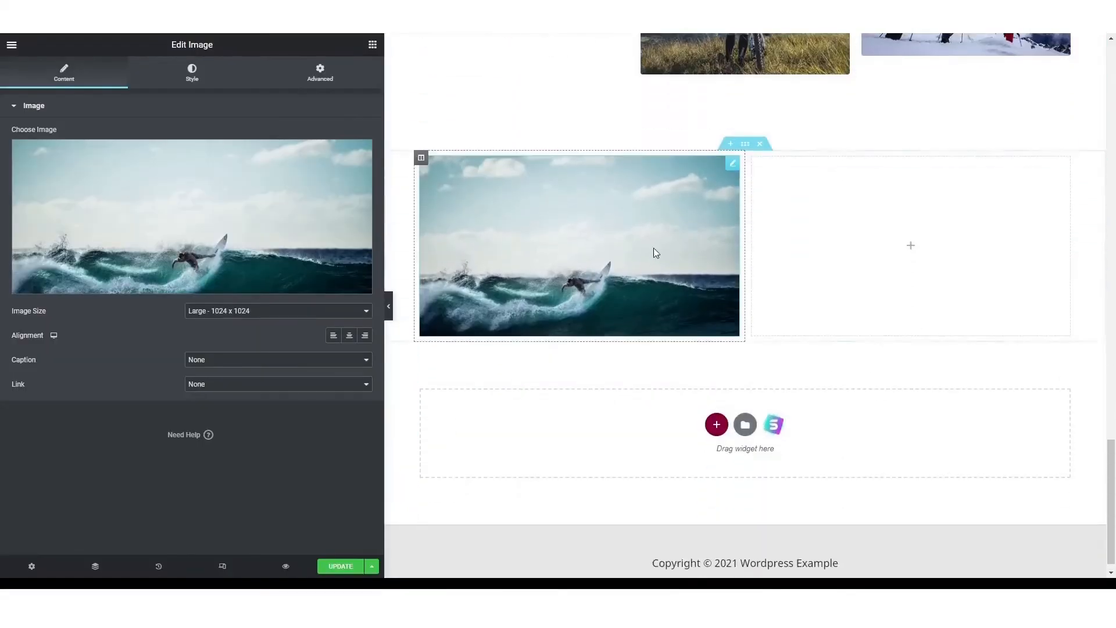
{"action": "left_click", "coordinate": [9, 52]}
{"action": "left_click", "coordinate": [9, 51]}
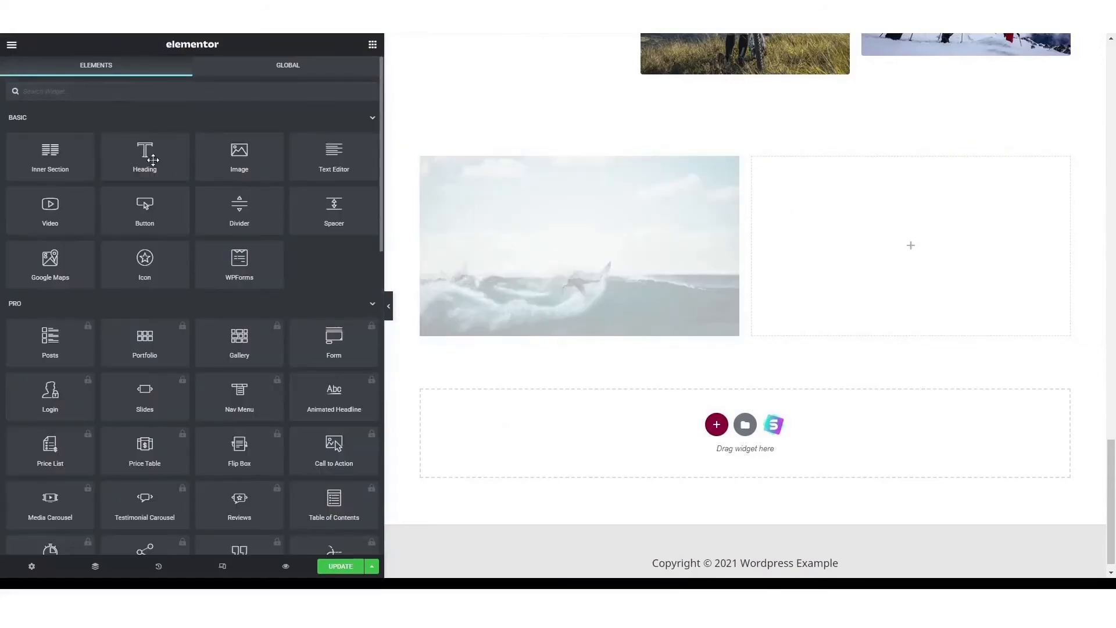
{"action": "left_click_drag", "start_coordinate": [150, 160], "coordinate": [870, 250]}
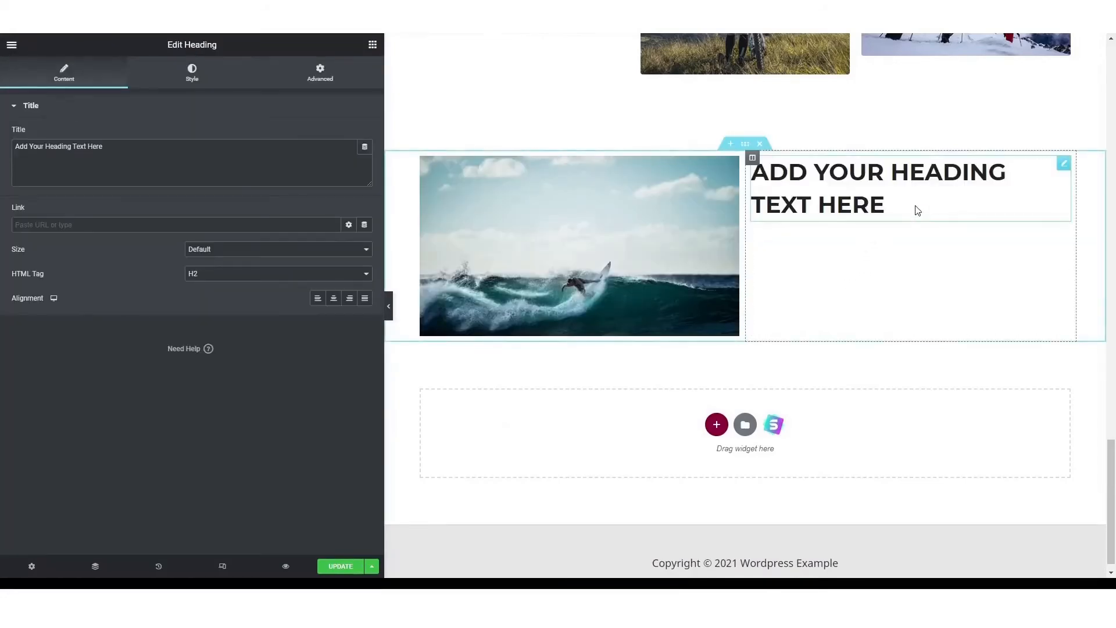
{"action": "left_click_drag", "start_coordinate": [926, 213], "coordinate": [751, 172]}
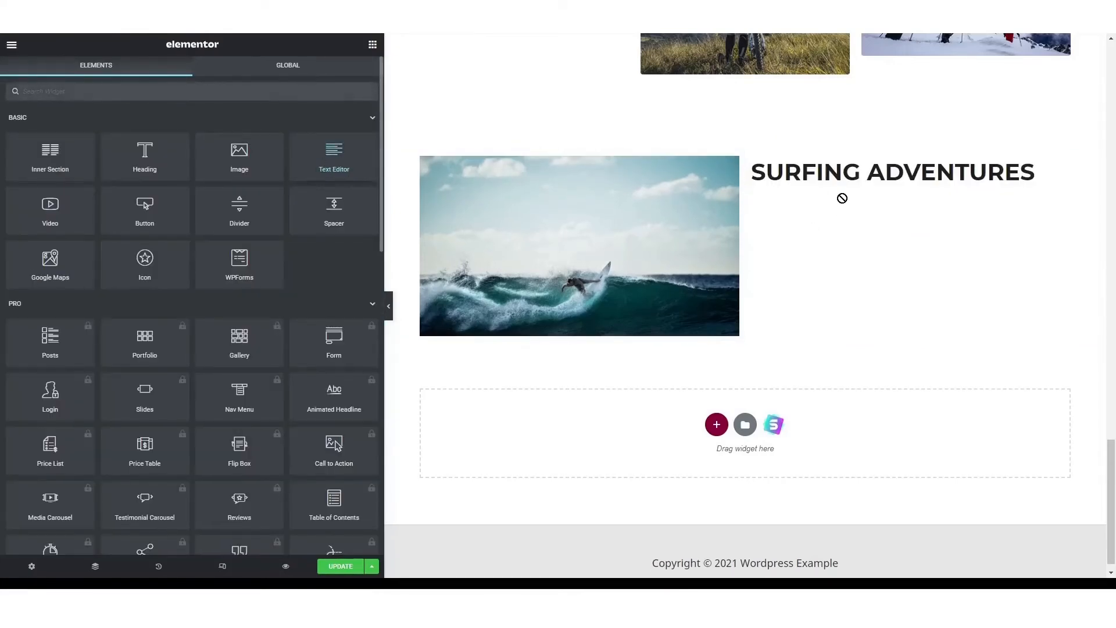
- Add a Text Editor widget with the placeholder paragraph below the Surfing Adventures heading
{"action": "left_click_drag", "start_coordinate": [842, 198], "coordinate": [840, 189]}
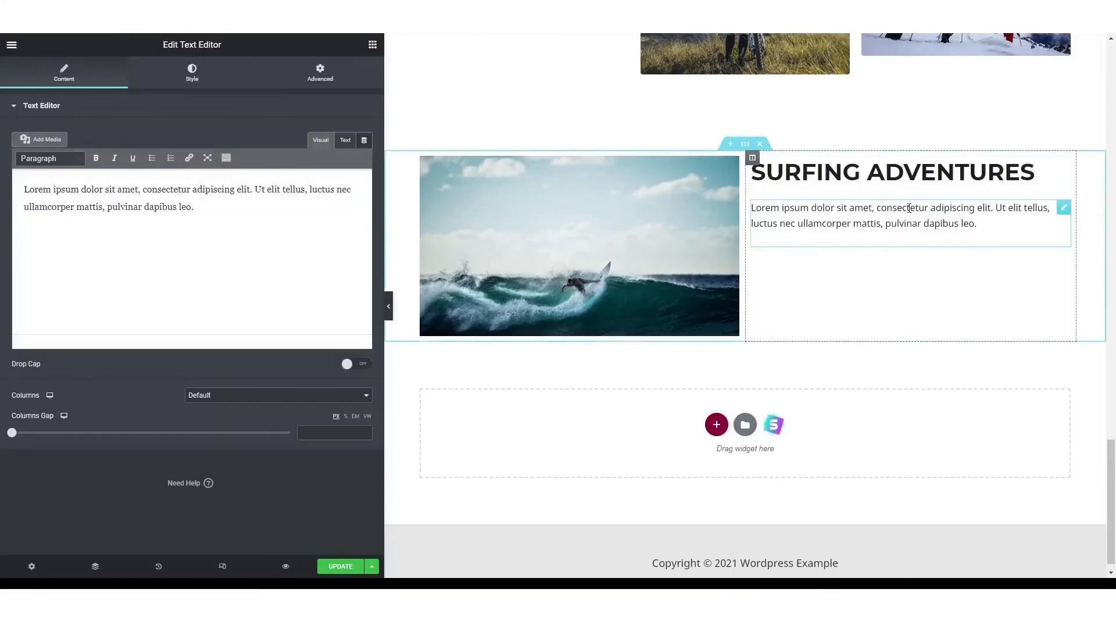
{"action": "left_click", "coordinate": [957, 211]}
{"action": "left_click", "coordinate": [279, 250]}
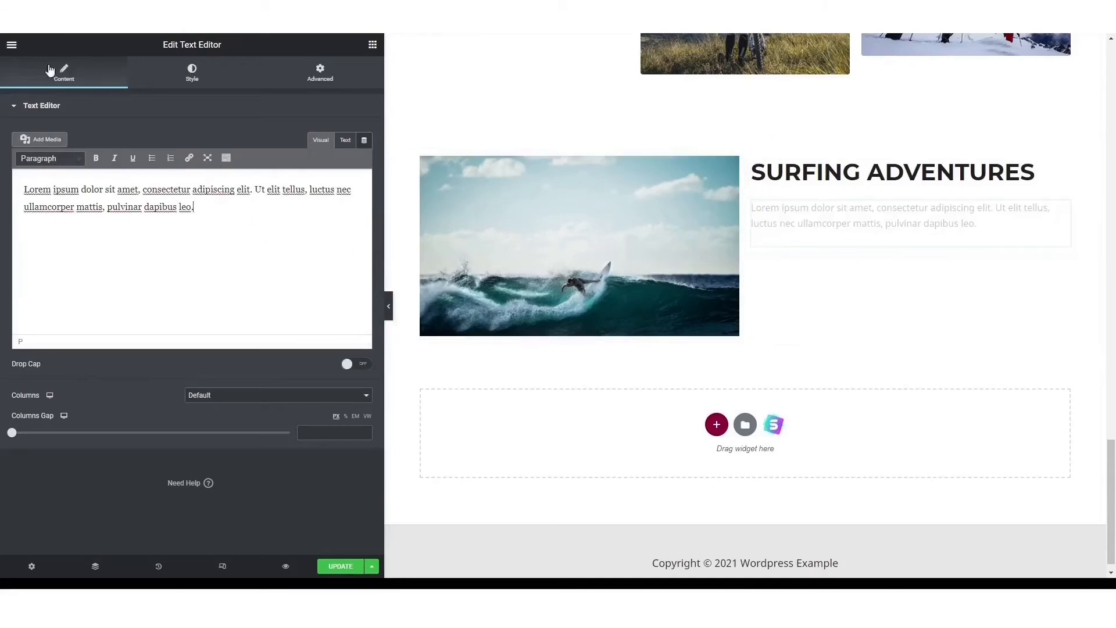
- Add a left-aligned button below the Surfing Adventures paragraph with the text "Start You Surfing Adventure"
{"action": "left_click", "coordinate": [17, 44]}
{"action": "left_click", "coordinate": [17, 45]}
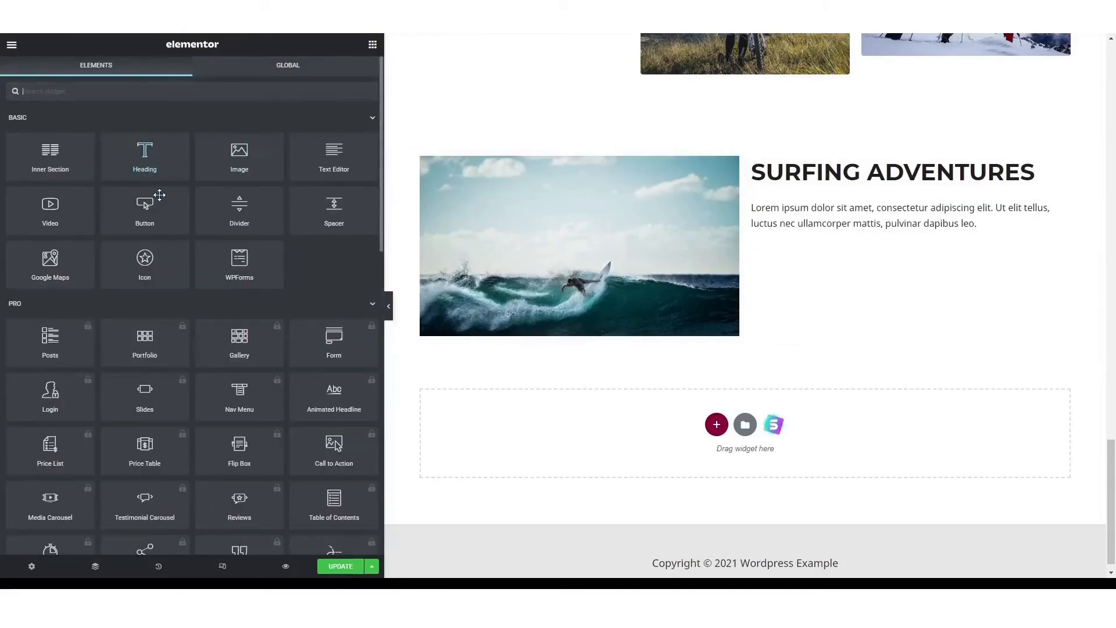
{"action": "left_click_drag", "start_coordinate": [155, 199], "coordinate": [812, 239]}
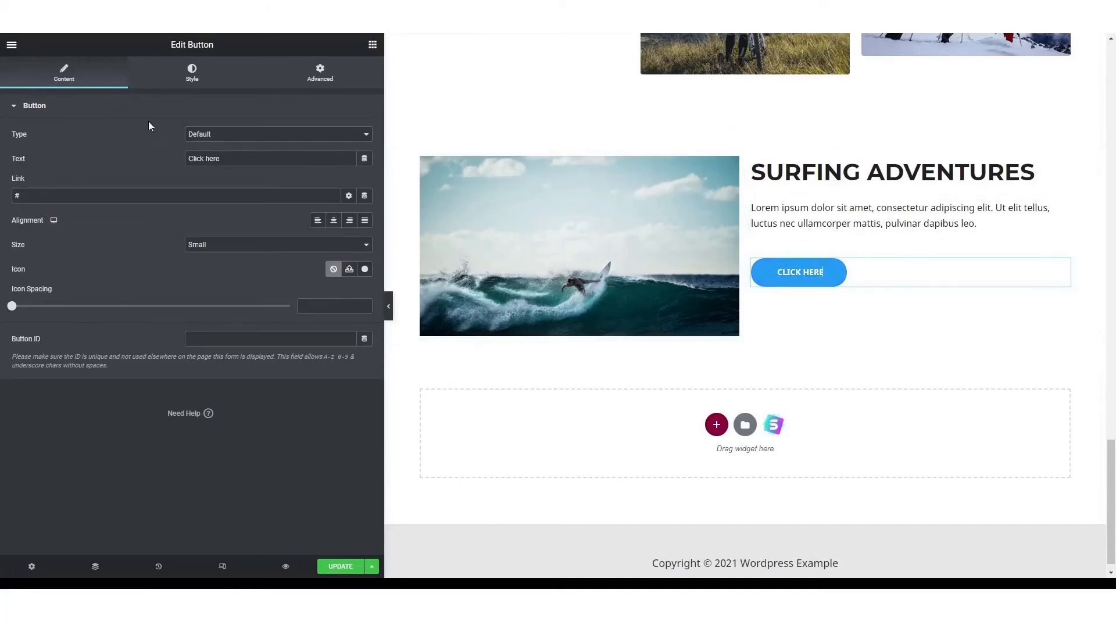
{"action": "left_click_drag", "start_coordinate": [234, 163], "coordinate": [1, 132]}
{"action": "type", "text": "Start You Surfing Adventure"}
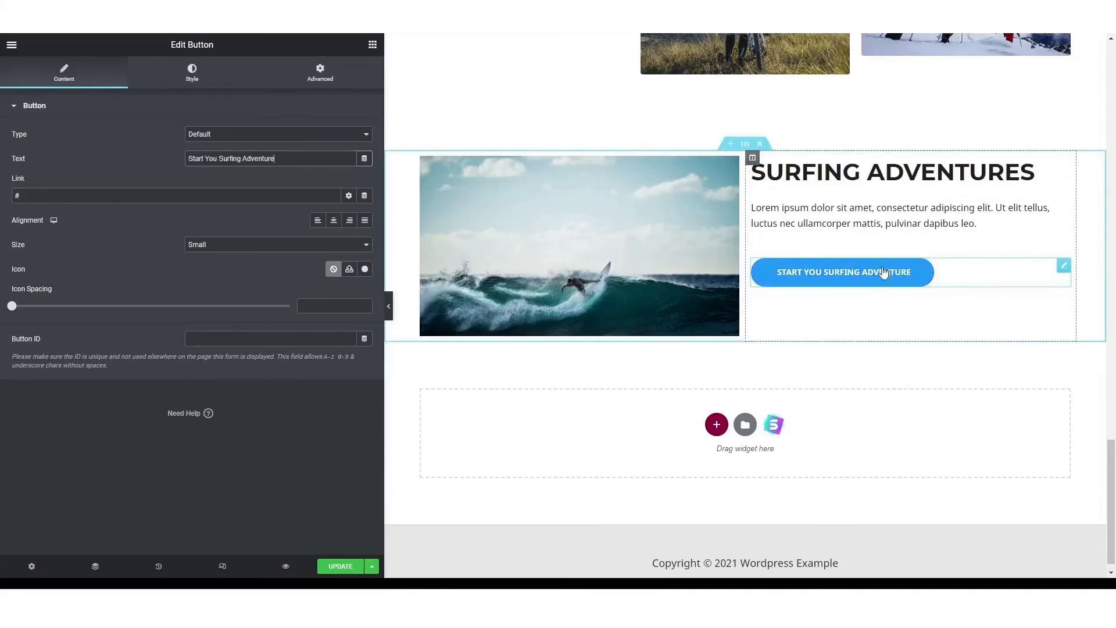
{"action": "left_click", "coordinate": [333, 220]}
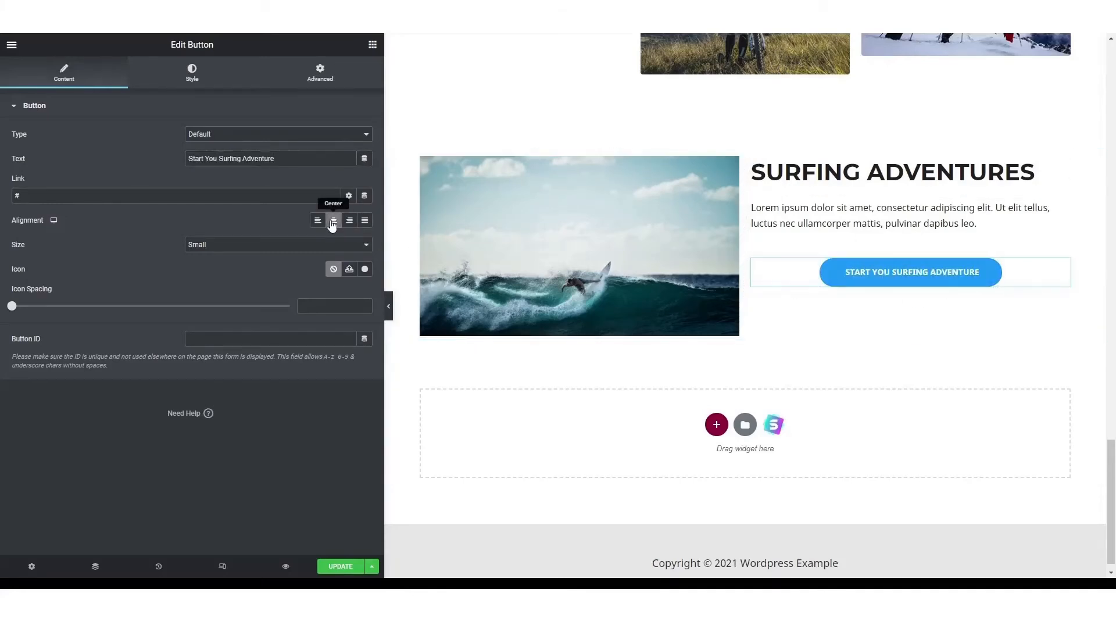
{"action": "left_click", "coordinate": [318, 221]}
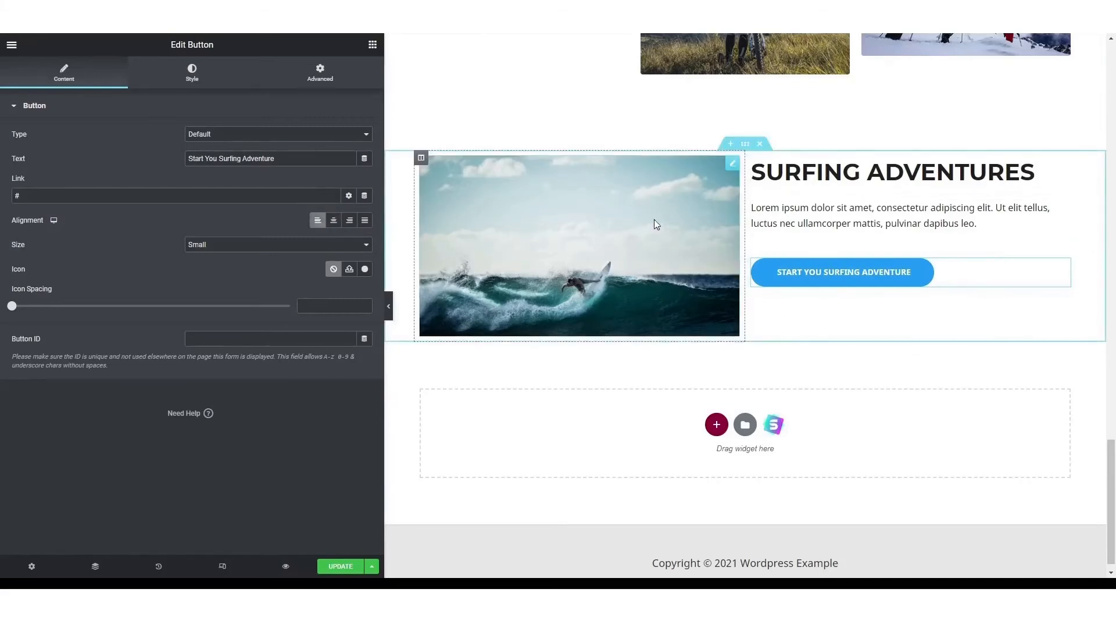
- Unlink the Surfing Adventures heading's margins and set its top margin to 36 px
{"action": "left_click", "coordinate": [910, 179]}
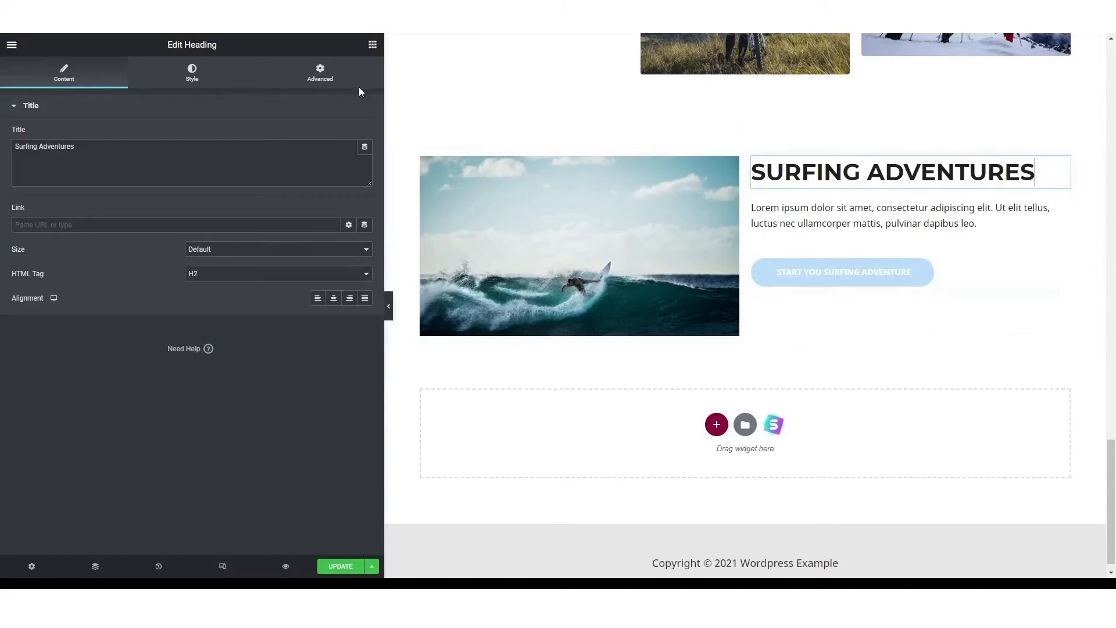
{"action": "left_click", "coordinate": [351, 72]}
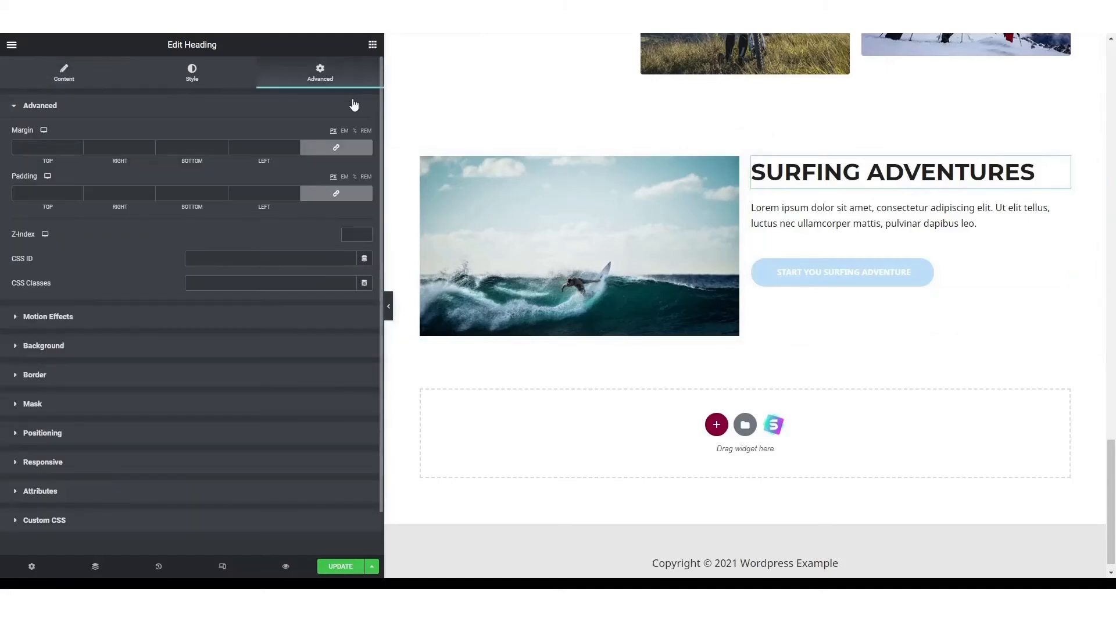
{"action": "left_click", "coordinate": [336, 150]}
{"action": "left_click_drag", "start_coordinate": [78, 146], "coordinate": [78, 146]}
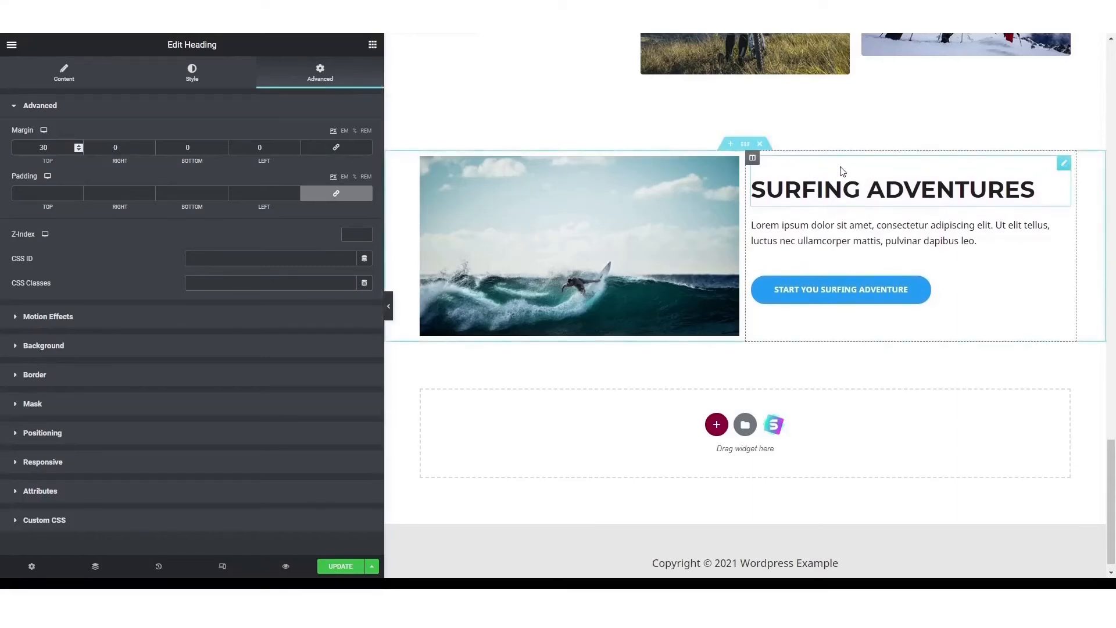
{"action": "left_click", "coordinate": [79, 145]}
{"action": "left_click_drag", "start_coordinate": [79, 146], "coordinate": [79, 145]}
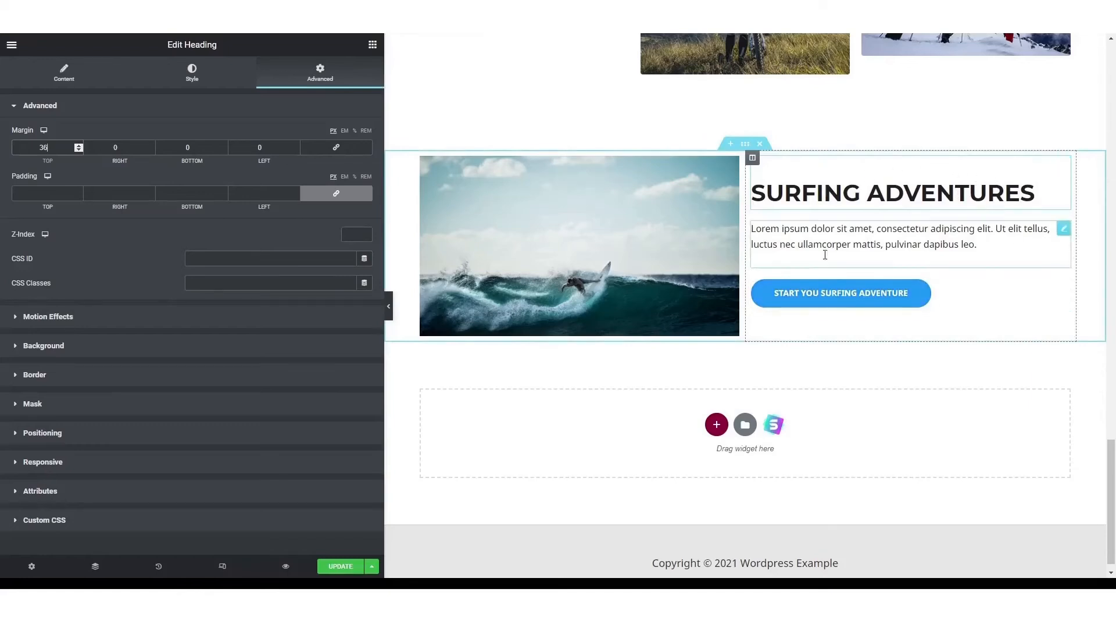
- Unlink the margins of the column holding the Surfing Adventures text and set its left margin to 16 px
{"action": "left_click", "coordinate": [756, 160]}
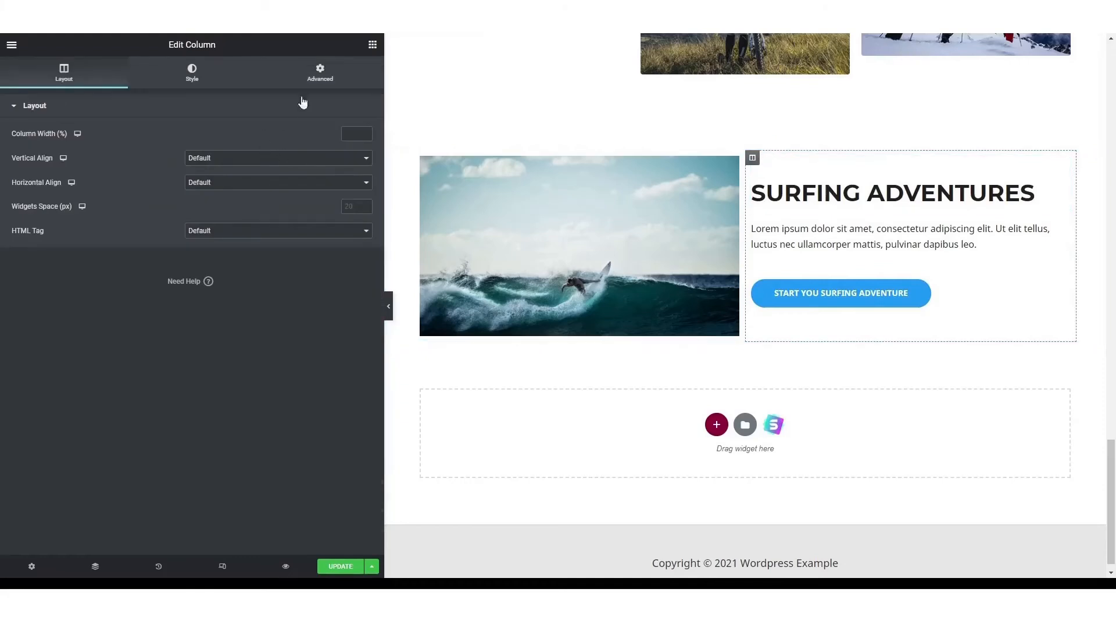
{"action": "left_click", "coordinate": [325, 79]}
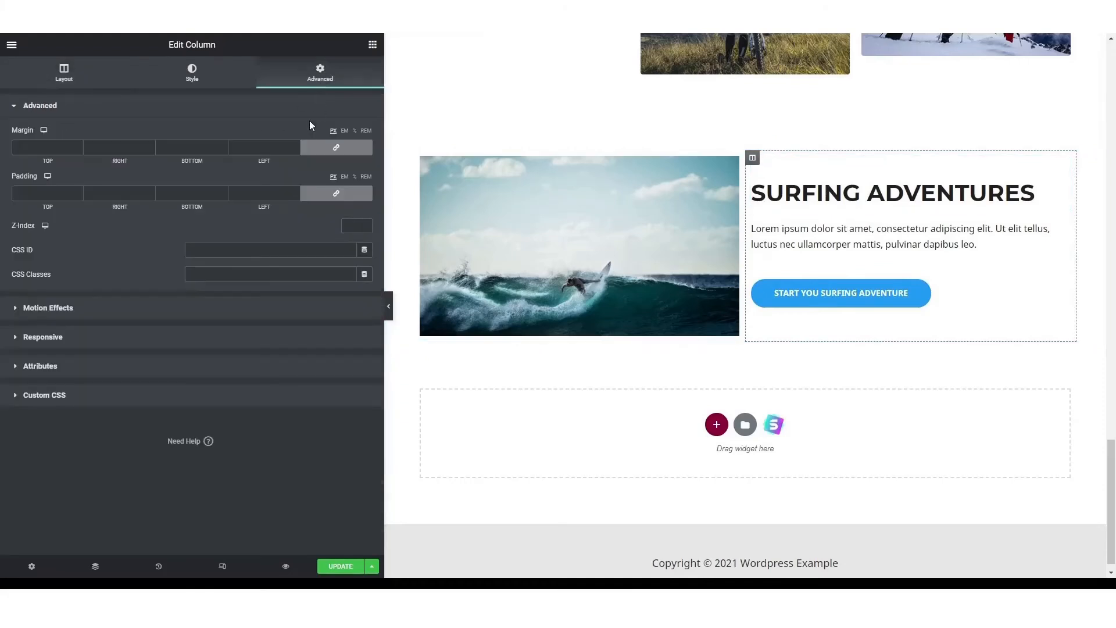
{"action": "left_click", "coordinate": [338, 149]}
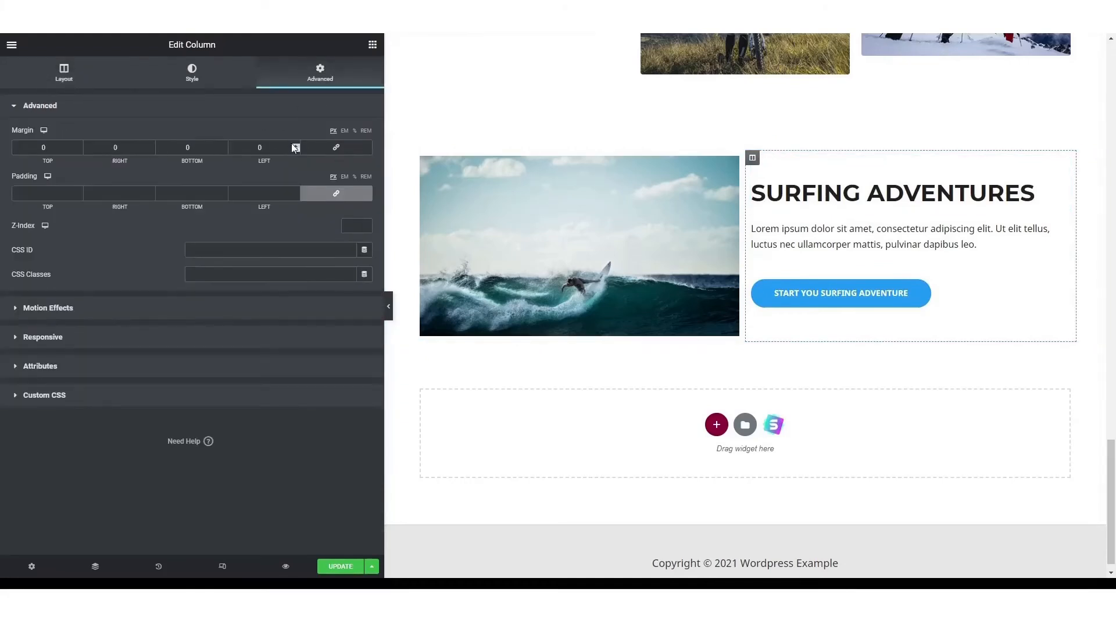
{"action": "left_click", "coordinate": [295, 149]}
{"action": "type", "text": "10"}
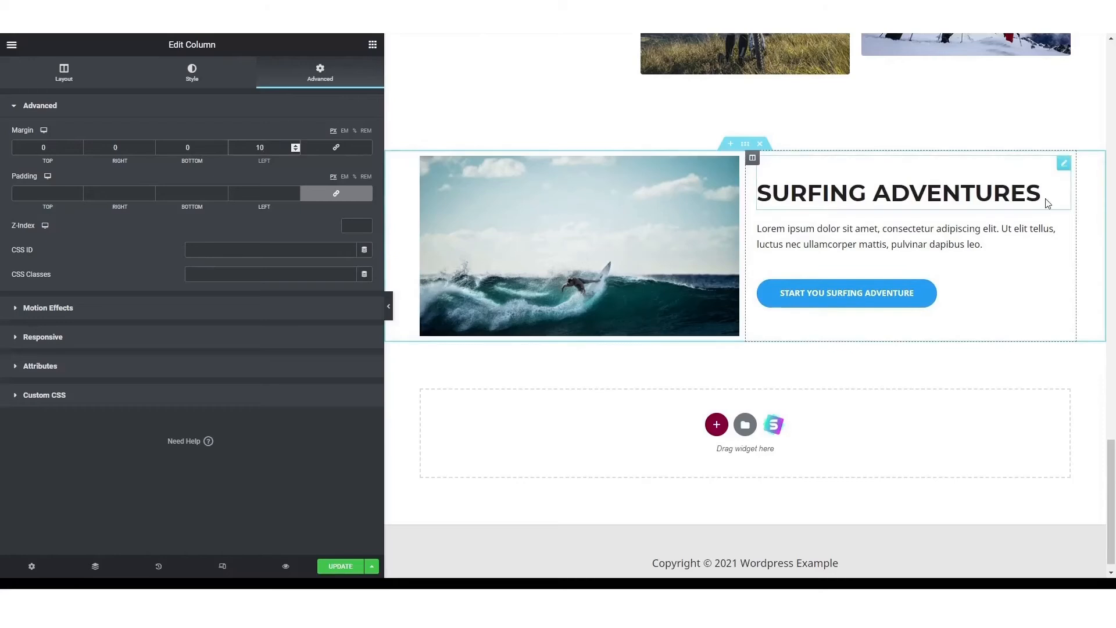
{"action": "left_click", "coordinate": [295, 146]}
{"action": "left_click", "coordinate": [295, 146]}
{"action": "left_click", "coordinate": [295, 145]}
{"action": "left_click", "coordinate": [295, 146]}
{"action": "left_click", "coordinate": [295, 145]}
{"action": "left_click", "coordinate": [295, 146]}
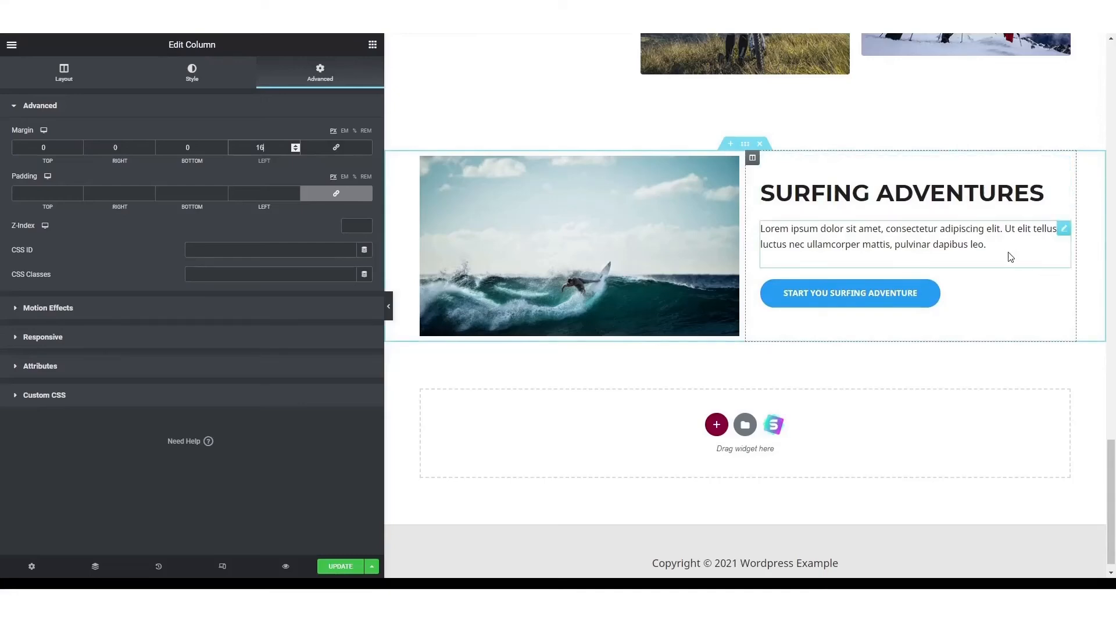
{"action": "left_click_drag", "start_coordinate": [1110, 499], "coordinate": [1113, 72]}
{"action": "scroll", "coordinate": [1028, 157], "scroll_direction": "down", "scroll_amount": 10}
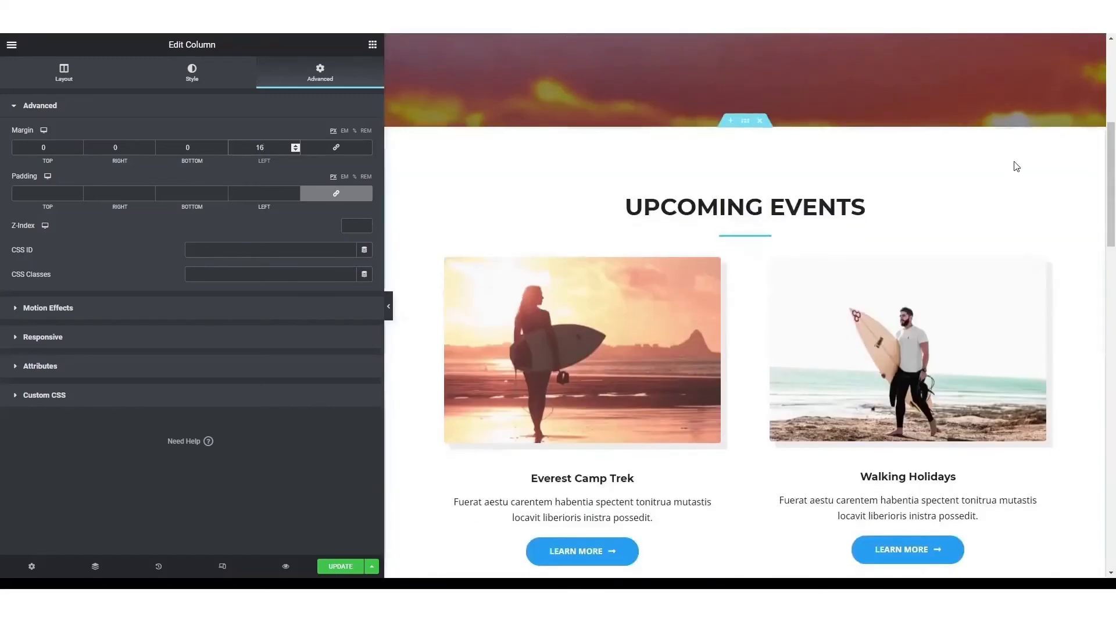
- Review the whole homepage at full width without the editing panel, from the hero down to the footer
{"action": "scroll", "coordinate": [1017, 162], "scroll_direction": "down", "scroll_amount": 2}
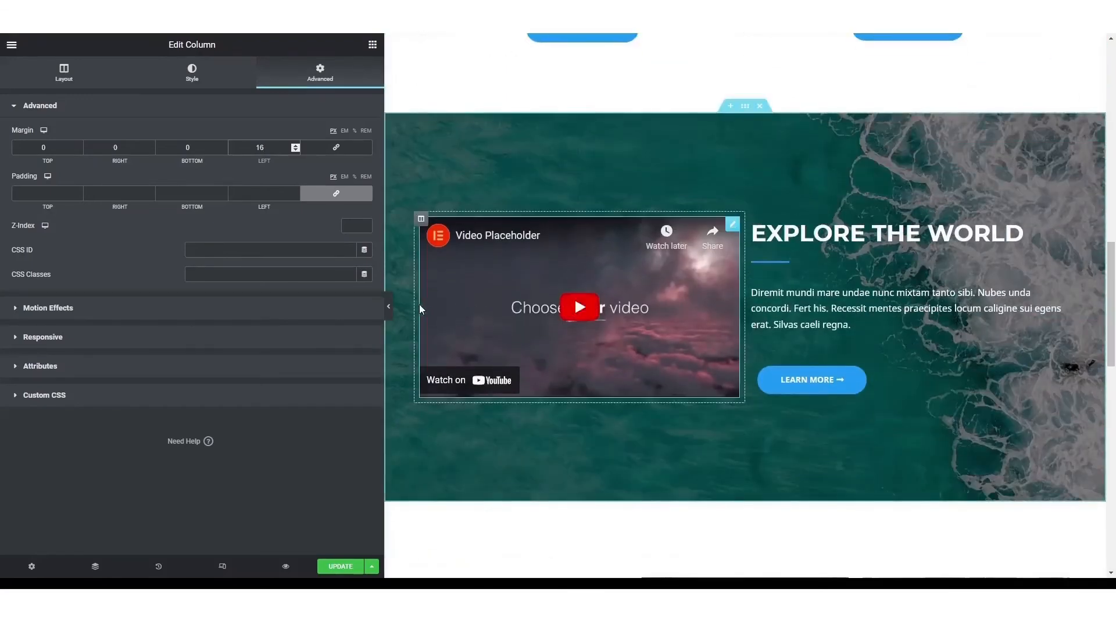
{"action": "left_click", "coordinate": [387, 306]}
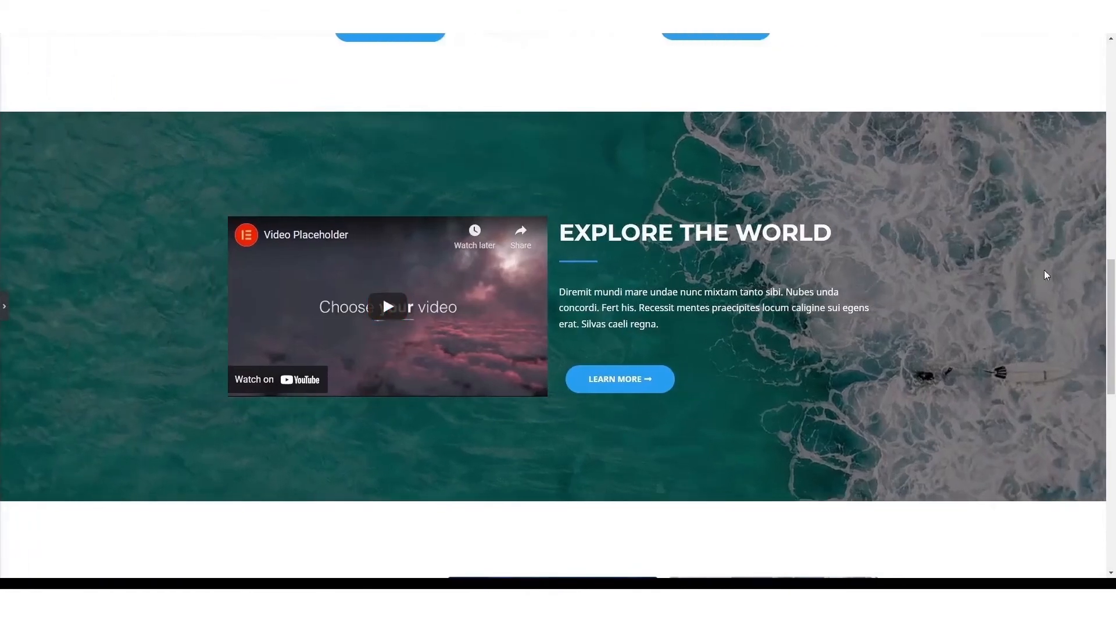
{"action": "scroll", "coordinate": [1046, 275], "scroll_direction": "up", "scroll_amount": 15}
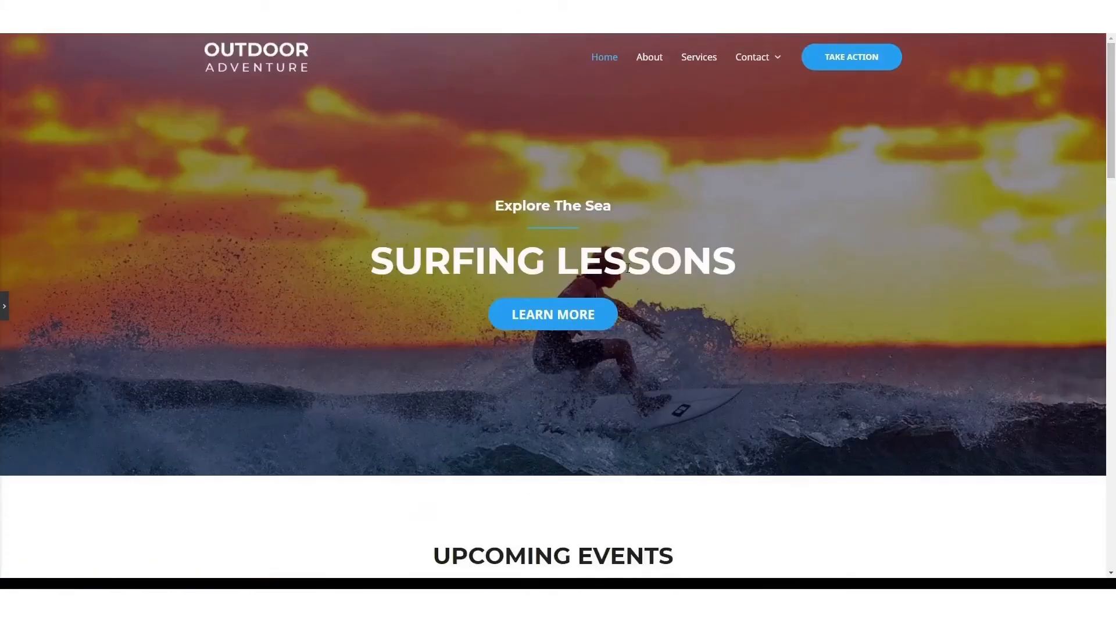
{"action": "scroll", "coordinate": [882, 370], "scroll_direction": "down", "scroll_amount": 8}
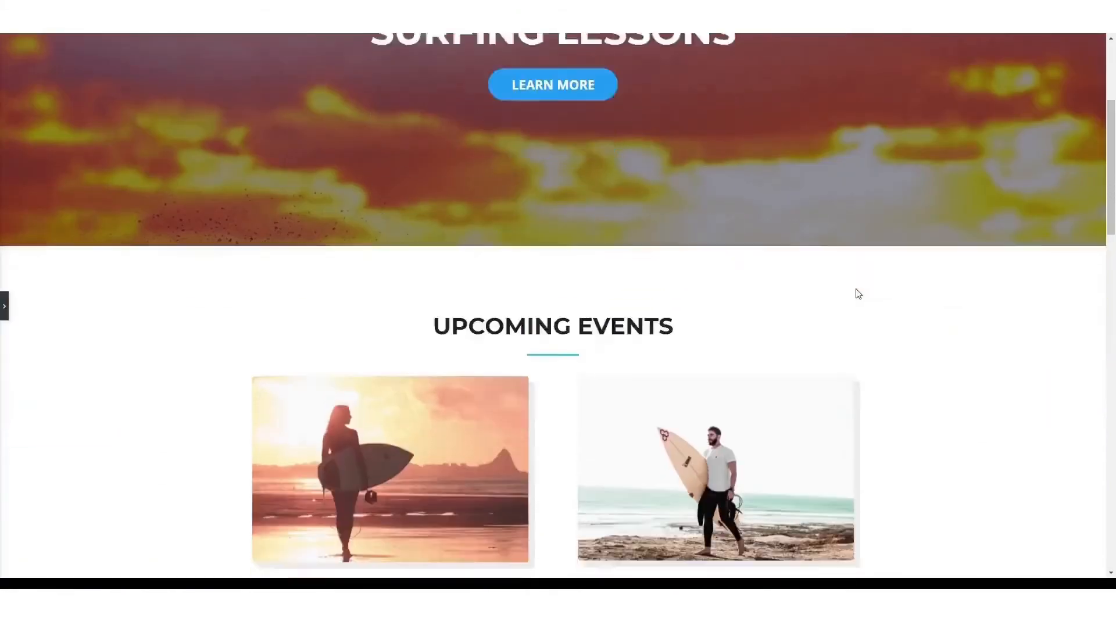
{"action": "scroll", "coordinate": [647, 176], "scroll_direction": "down", "scroll_amount": 8}
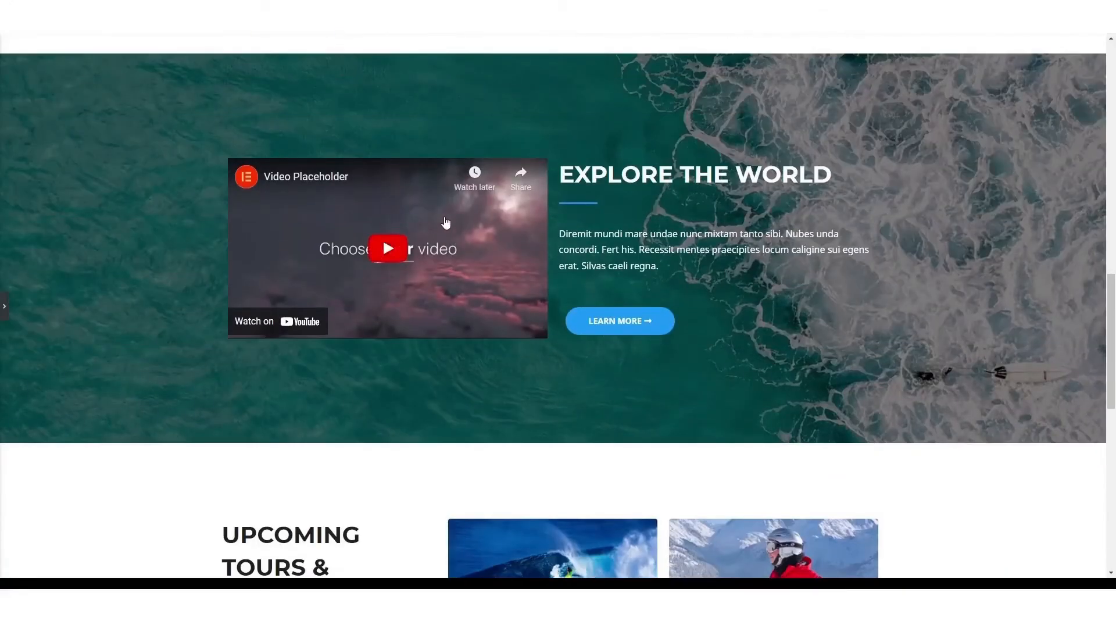
{"action": "scroll", "coordinate": [446, 222], "scroll_direction": "down", "scroll_amount": 10}
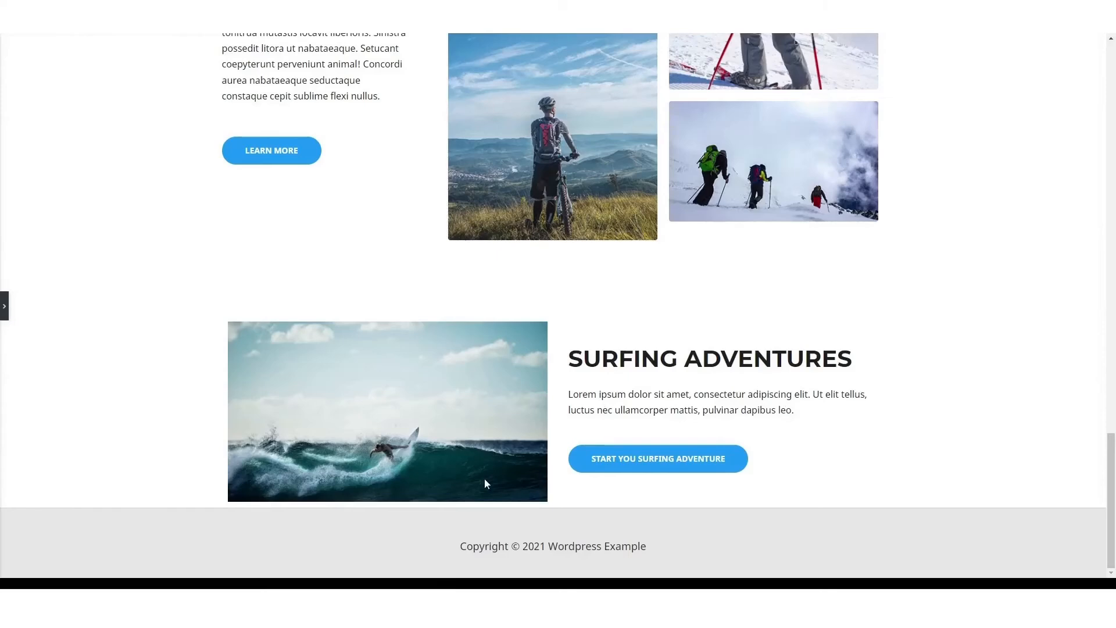
{"action": "left_click", "coordinate": [4, 305]}
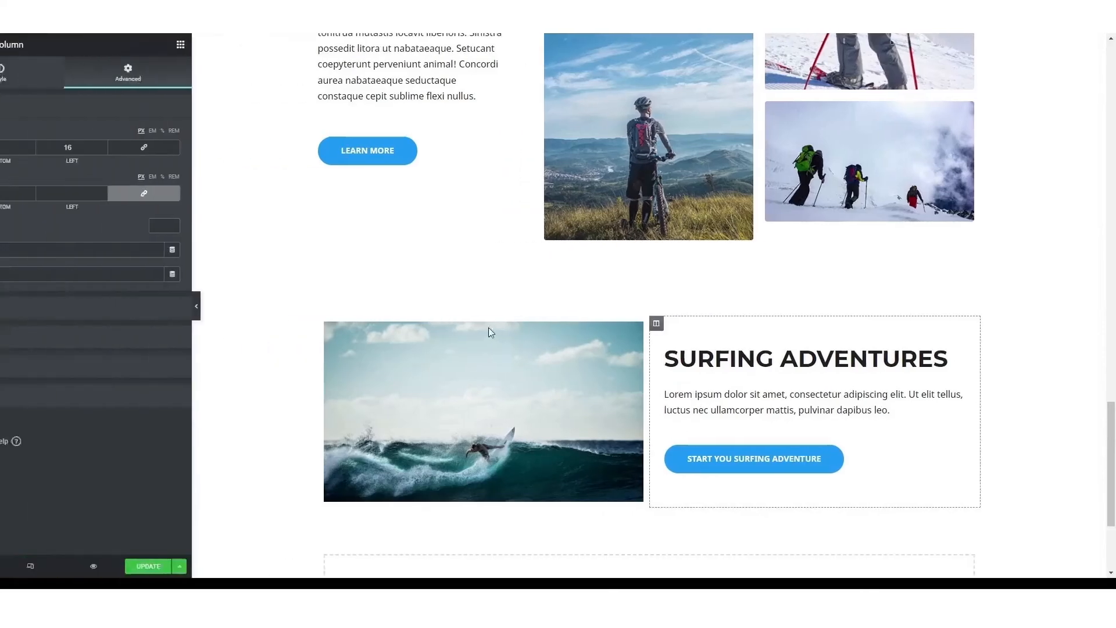
- Unlink the Surfing Adventures section's margins and padding, set its bottom padding to 44 px, and update the page
{"action": "scroll", "coordinate": [706, 378], "scroll_direction": "down", "scroll_amount": 2}
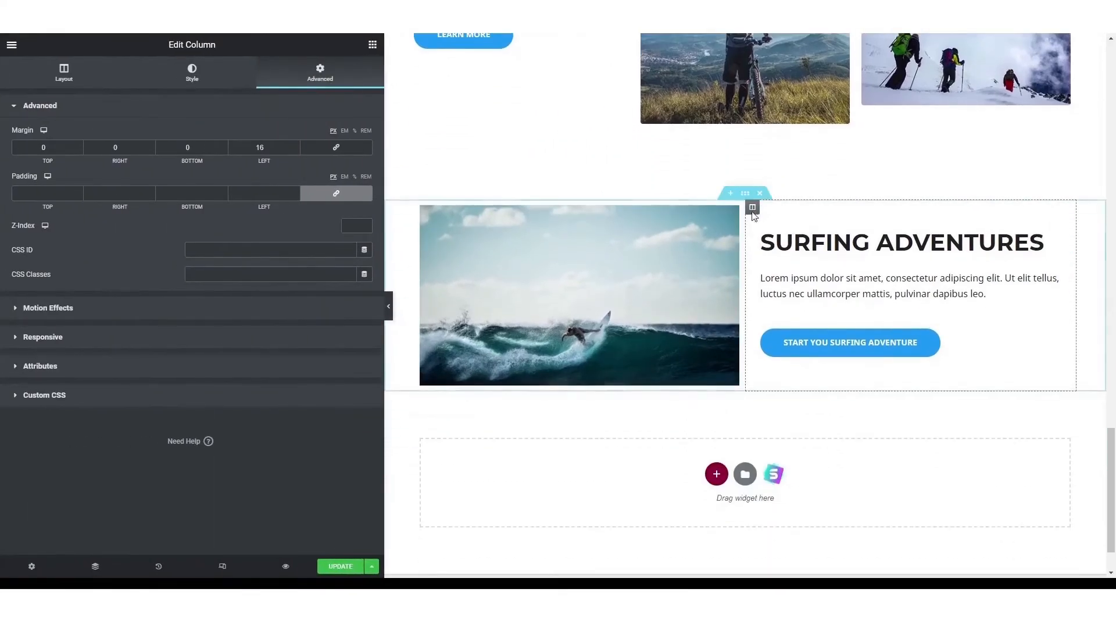
{"action": "left_click", "coordinate": [746, 194]}
{"action": "left_click", "coordinate": [331, 78]}
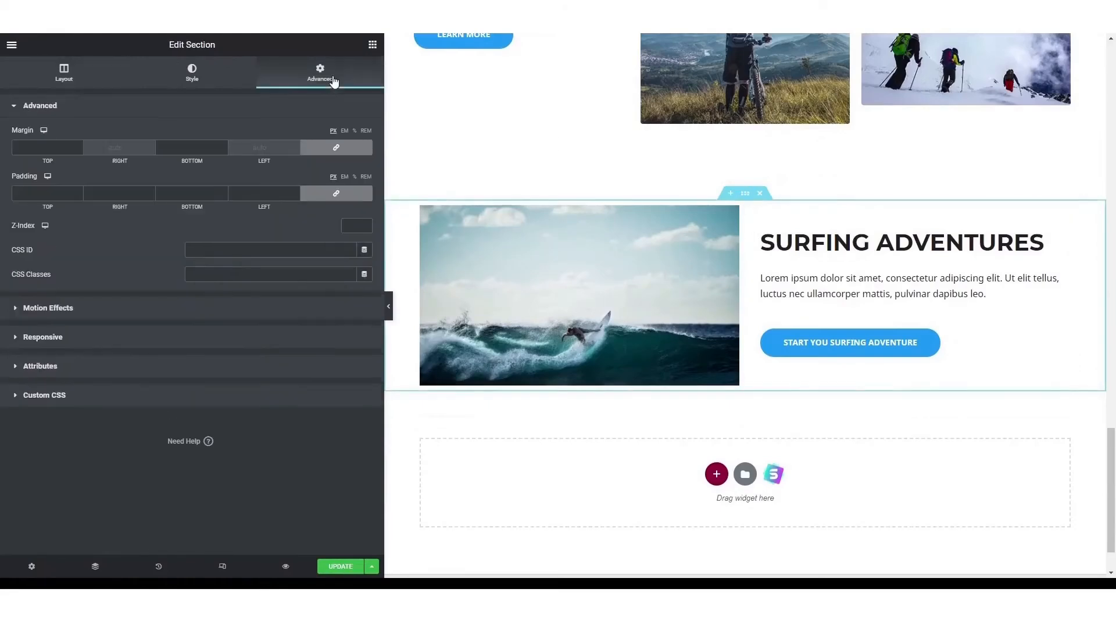
{"action": "left_click", "coordinate": [350, 152]}
{"action": "left_click", "coordinate": [335, 193]}
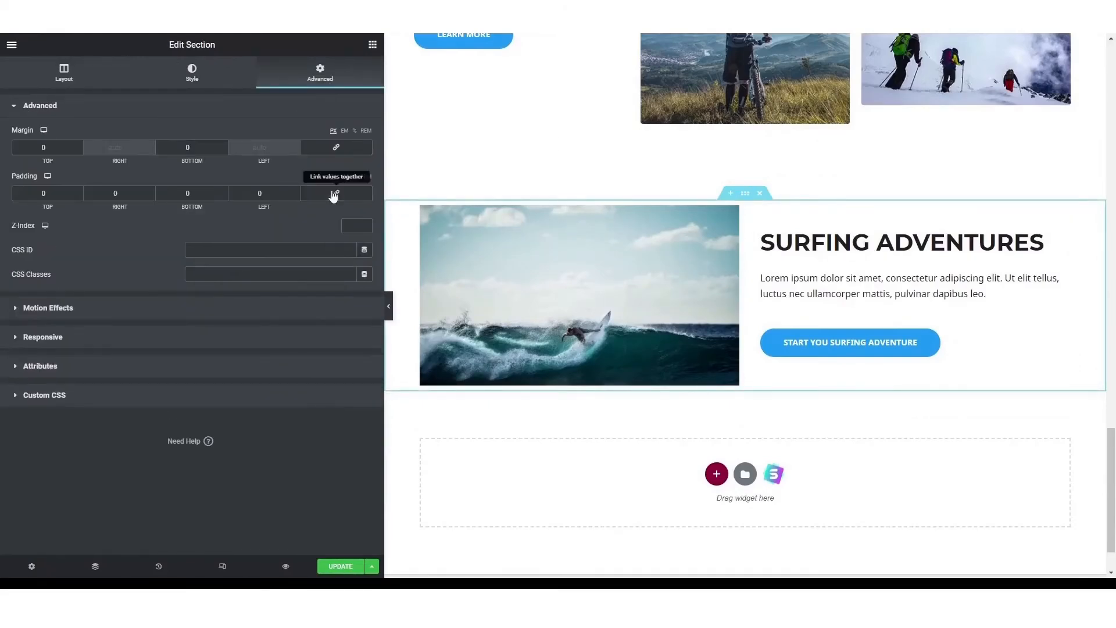
{"action": "left_click", "coordinate": [224, 191]}
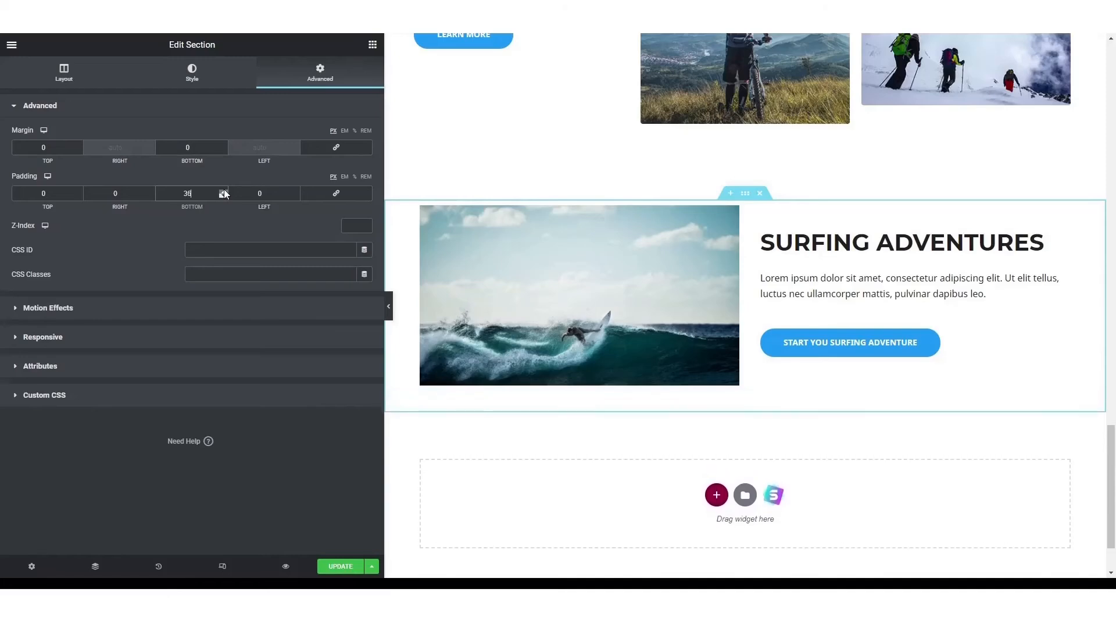
{"action": "left_click", "coordinate": [341, 566]}
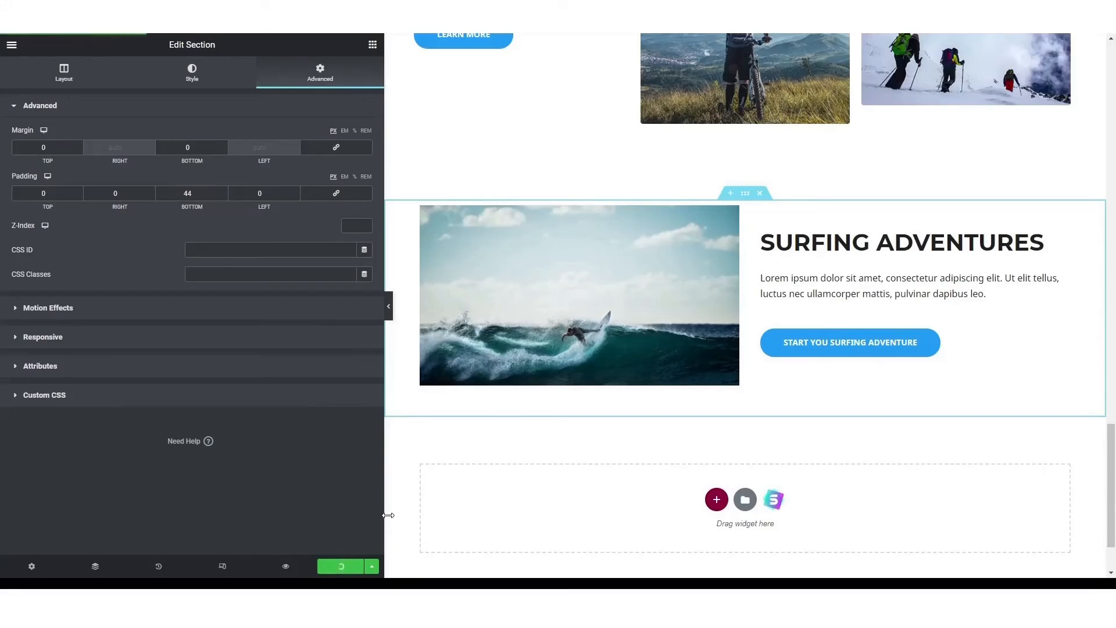
{"action": "left_click", "coordinate": [389, 307]}
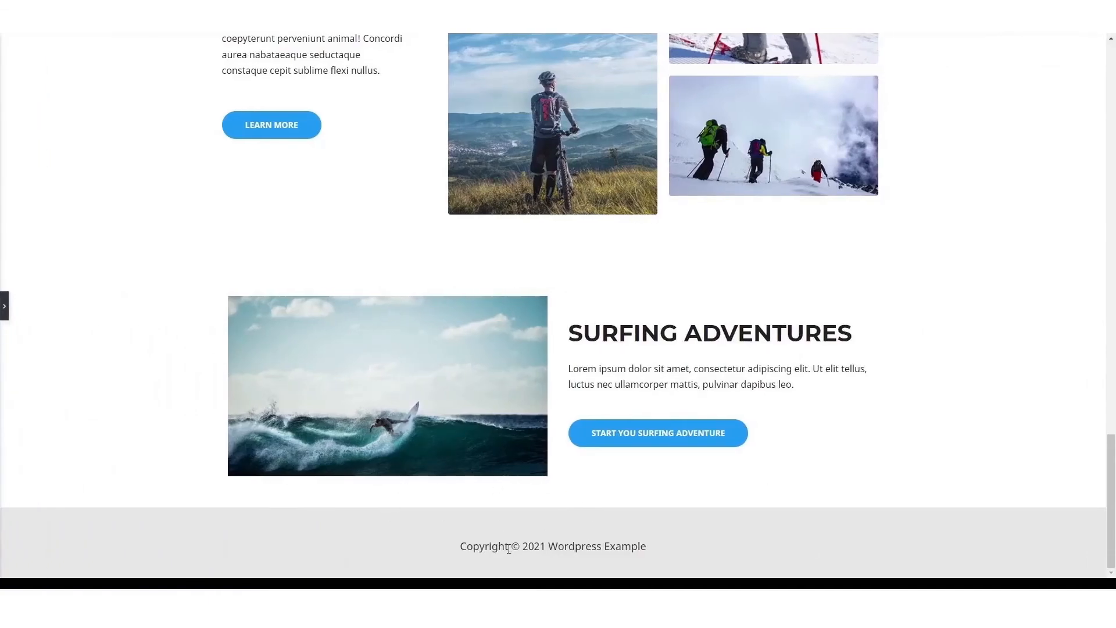
{"action": "left_click_drag", "start_coordinate": [1112, 495], "coordinate": [1112, 104]}
{"action": "left_click", "coordinate": [4, 306]}
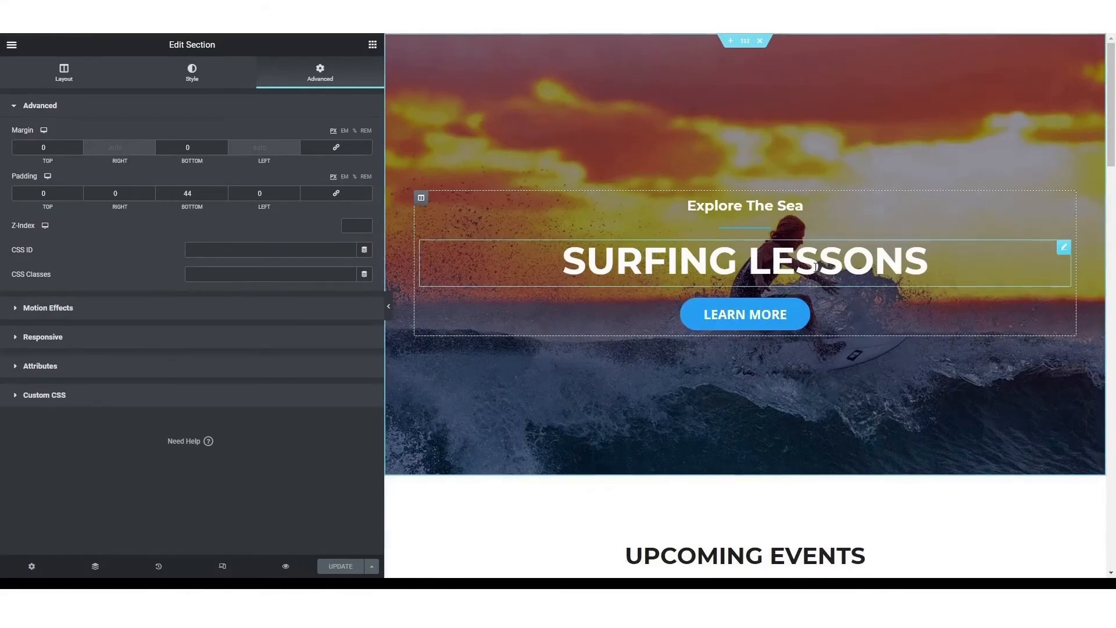
- Switch to the responsive tablet view and examine the page layout from the header to the footer
{"action": "left_click", "coordinate": [223, 567]}
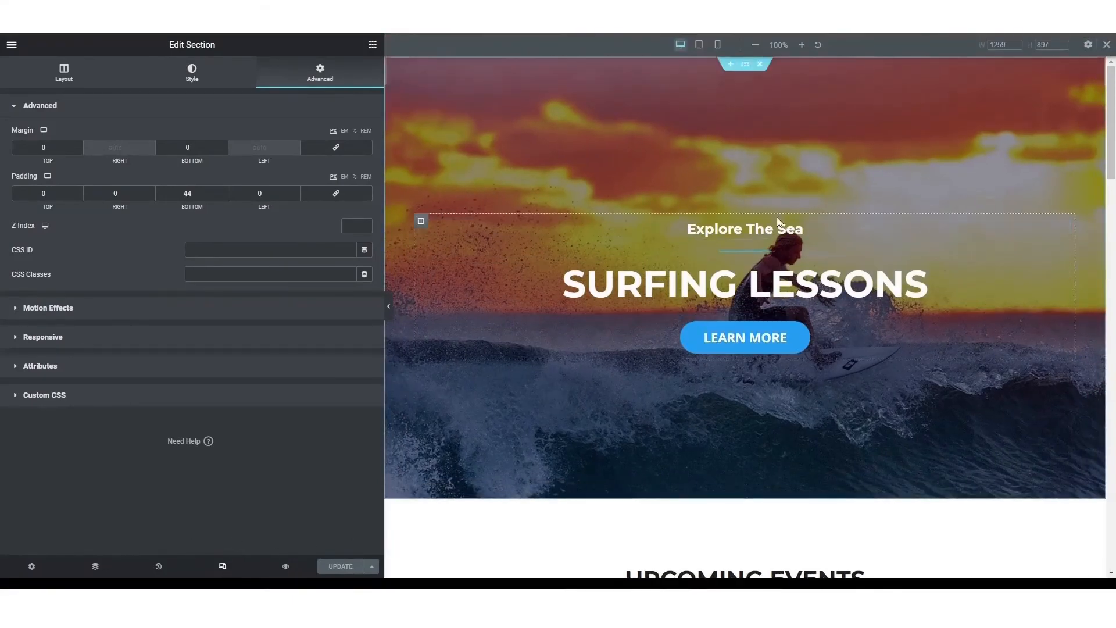
{"action": "left_click", "coordinate": [706, 50]}
{"action": "scroll", "coordinate": [827, 288], "scroll_direction": "down", "scroll_amount": 10}
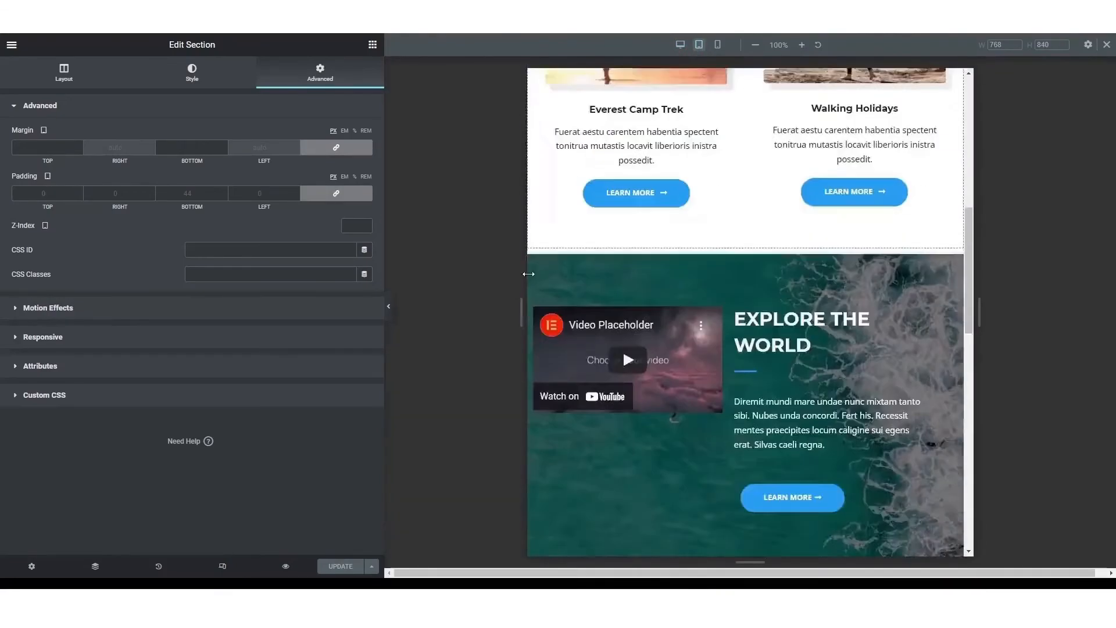
{"action": "scroll", "coordinate": [827, 288], "scroll_direction": "up", "scroll_amount": 10}
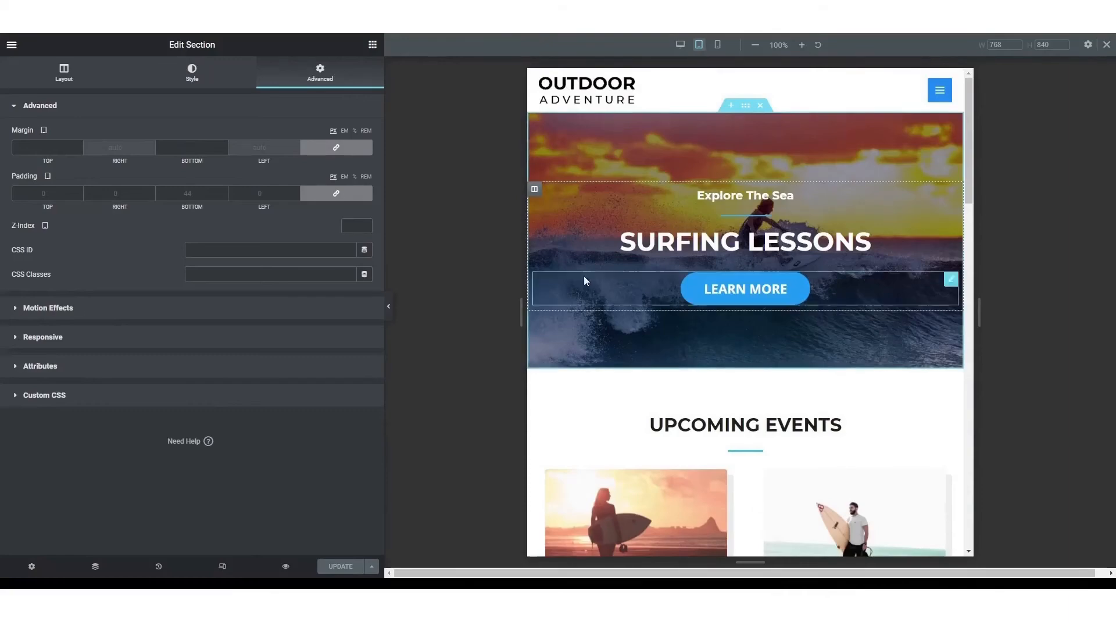
{"action": "left_click", "coordinate": [386, 305]}
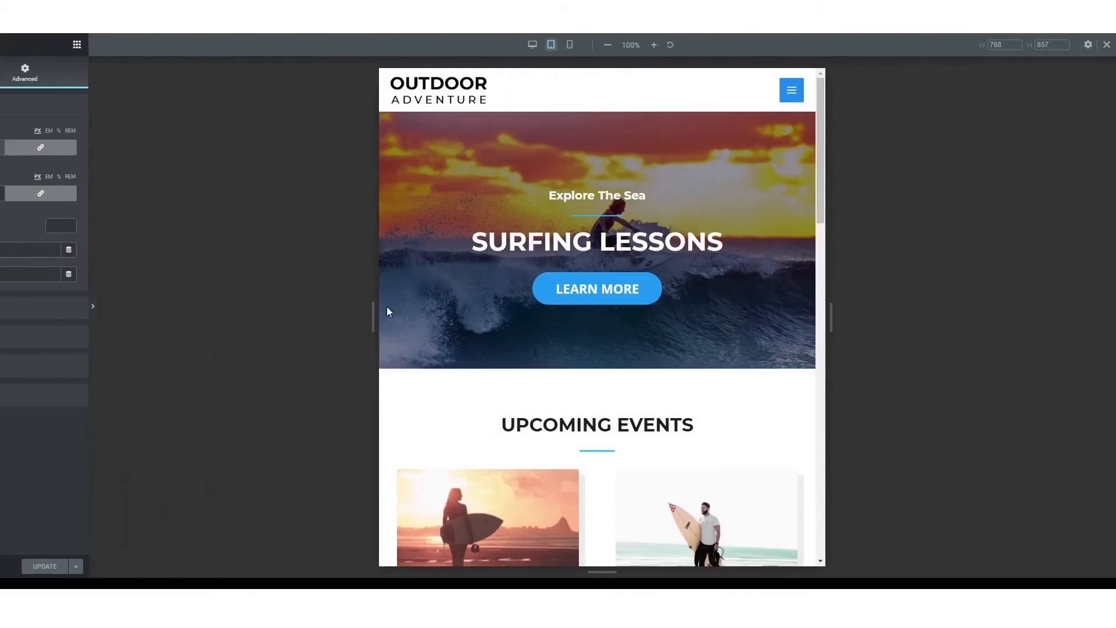
{"action": "scroll", "coordinate": [660, 207], "scroll_direction": "down", "scroll_amount": 15}
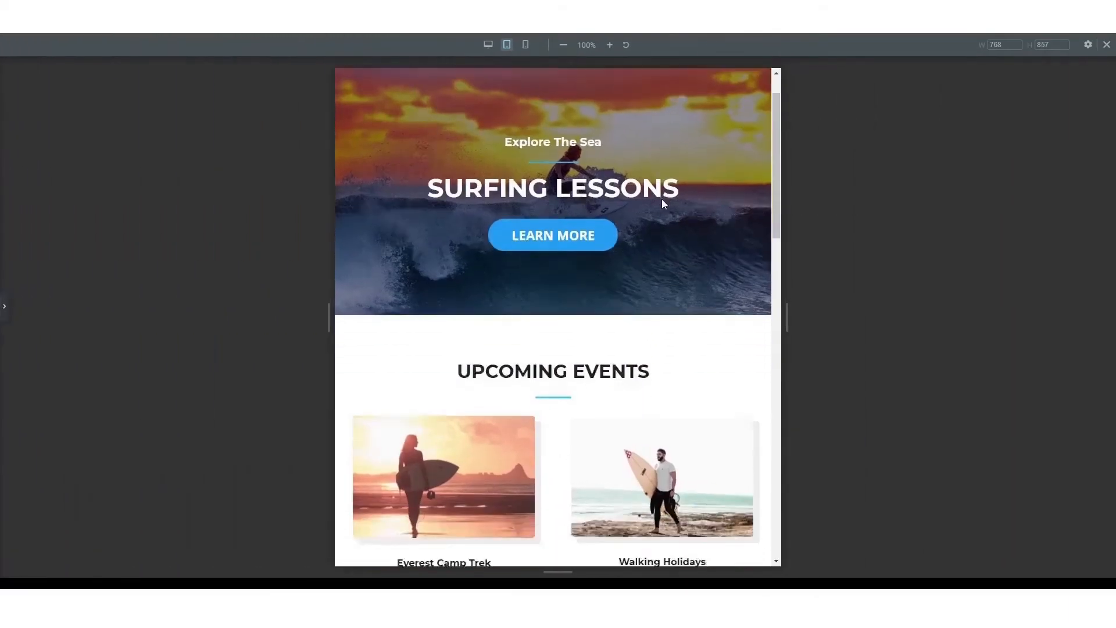
{"action": "scroll", "coordinate": [660, 209], "scroll_direction": "down", "scroll_amount": 5}
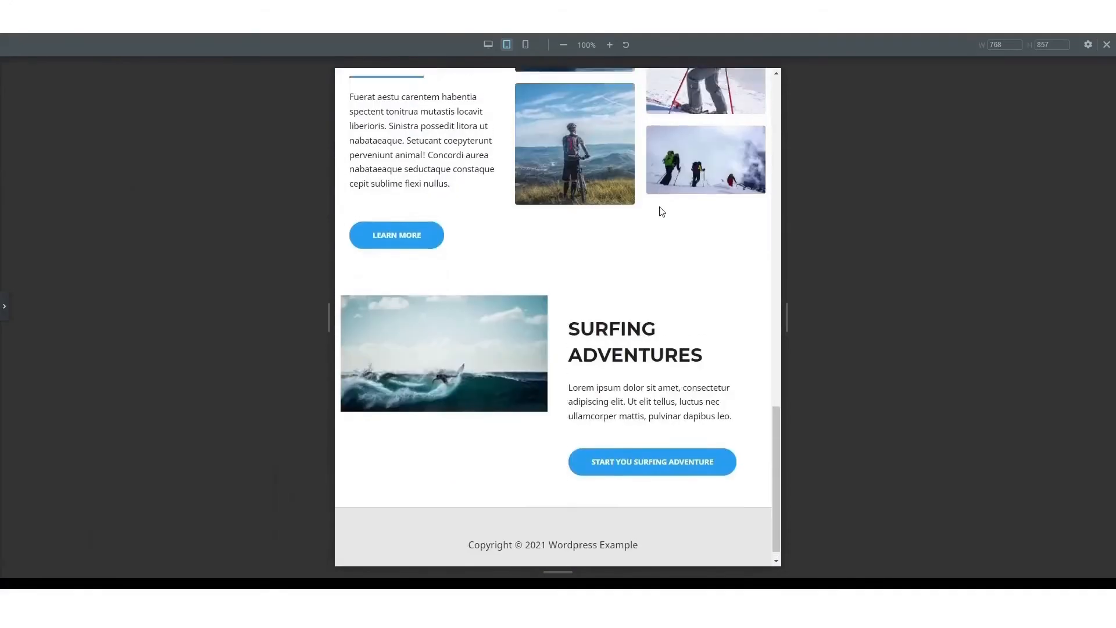
{"action": "scroll", "coordinate": [659, 211], "scroll_direction": "up", "scroll_amount": 20}
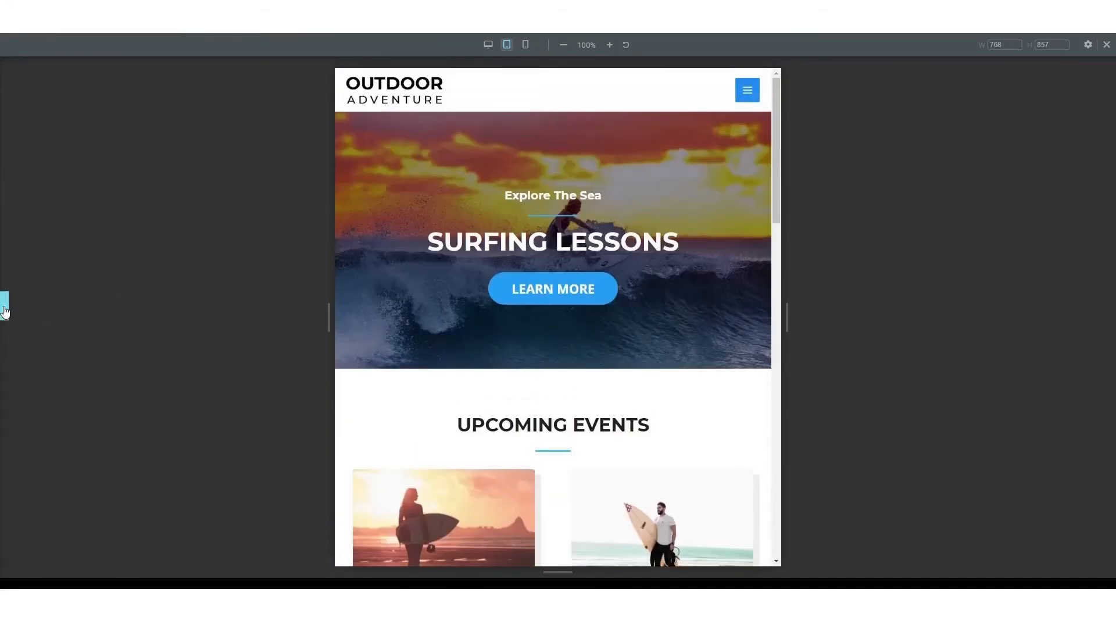
{"action": "left_click", "coordinate": [4, 309]}
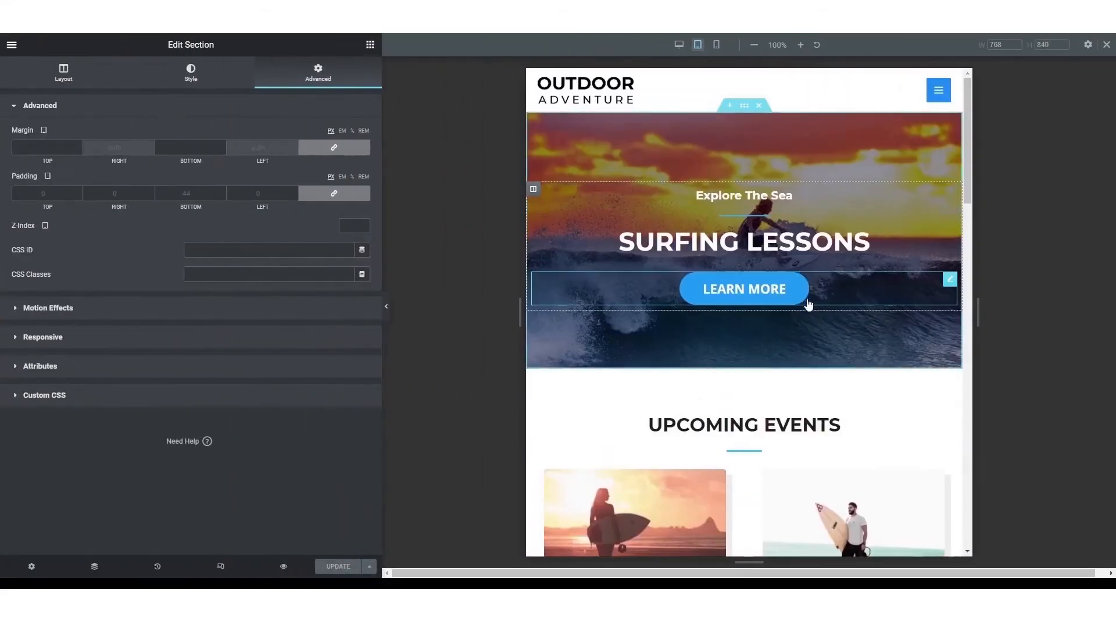
- Set the hero Learn More button's font size to 20 px for the tablet view and update the page
{"action": "left_click", "coordinate": [949, 279]}
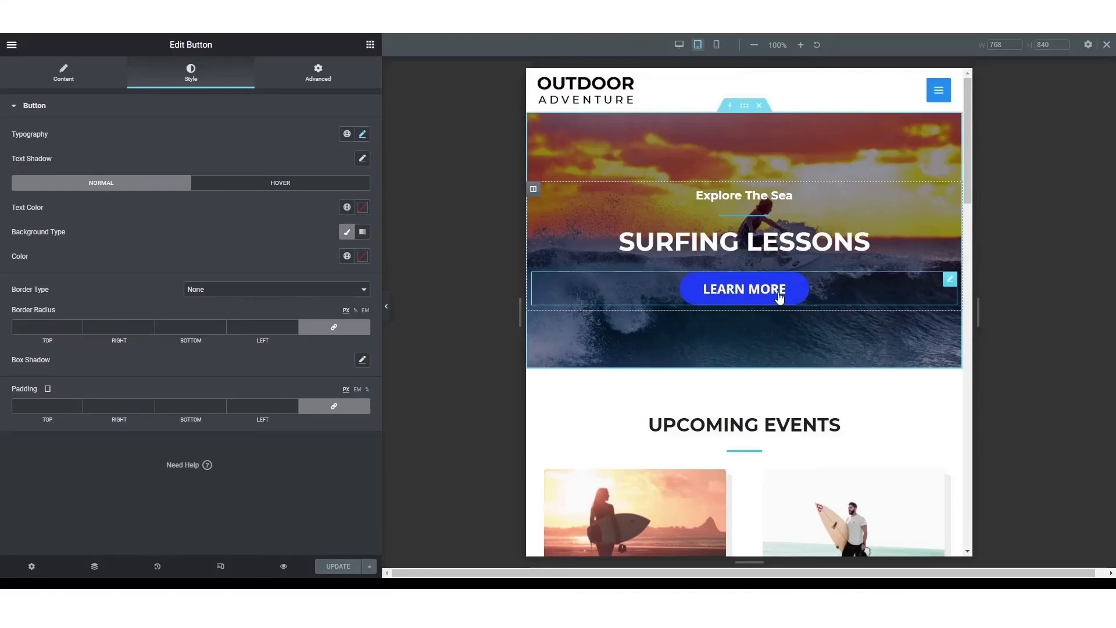
{"action": "left_click", "coordinate": [679, 44]}
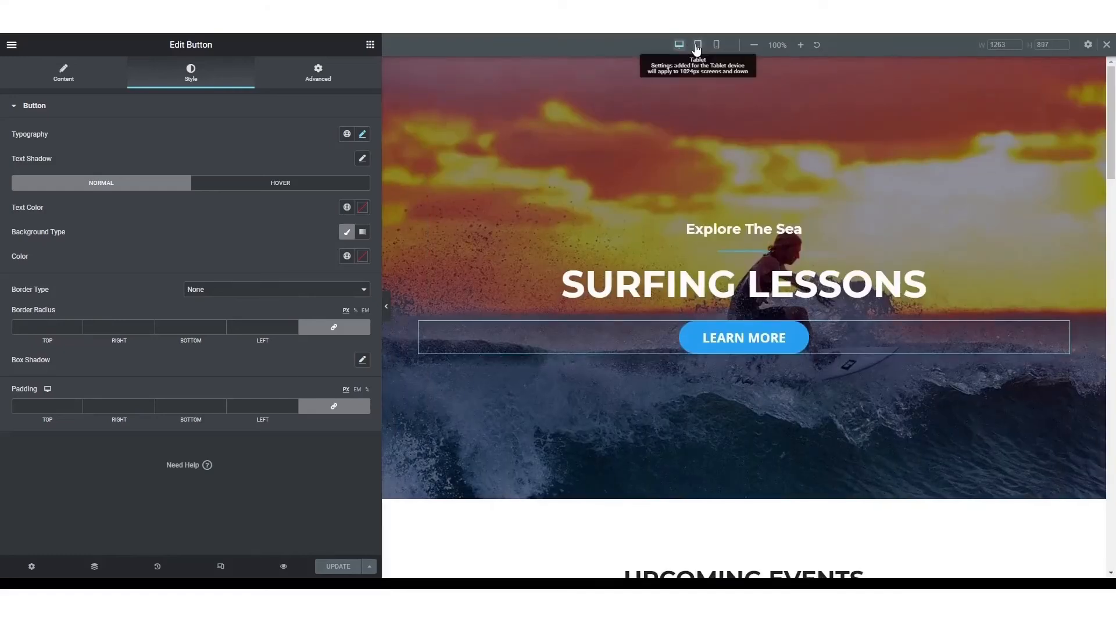
{"action": "left_click", "coordinate": [717, 46]}
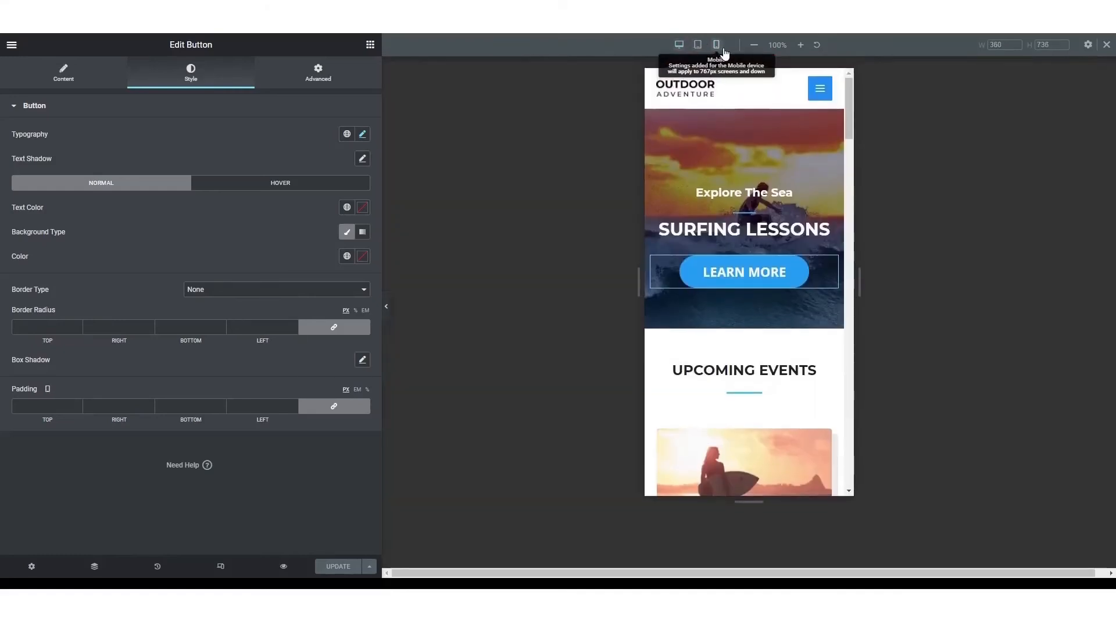
{"action": "left_click", "coordinate": [698, 44]}
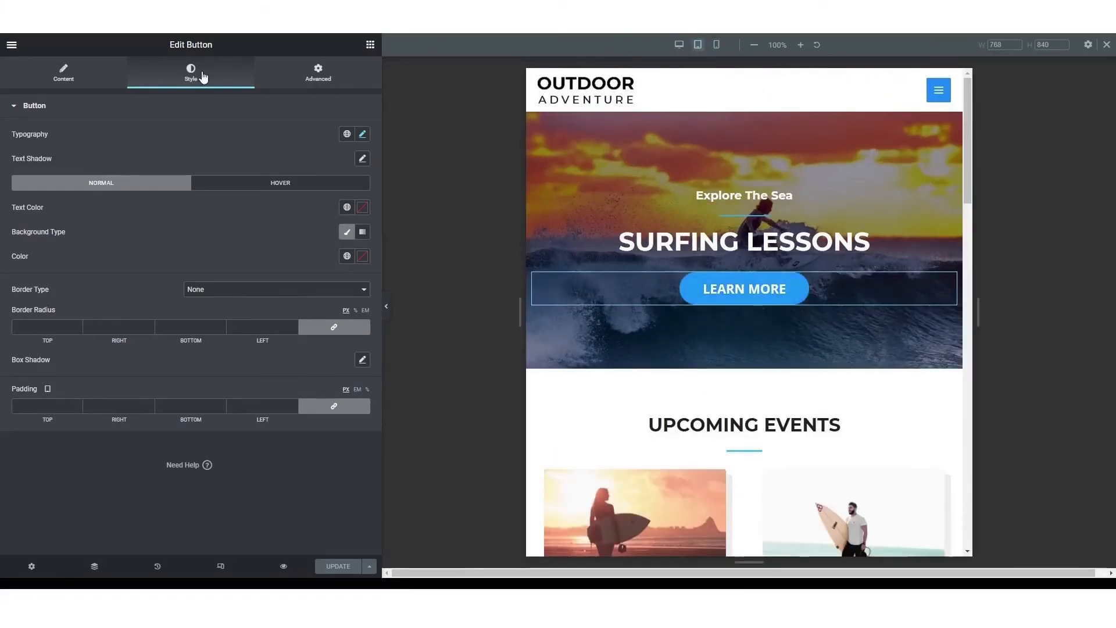
{"action": "left_click", "coordinate": [363, 135]}
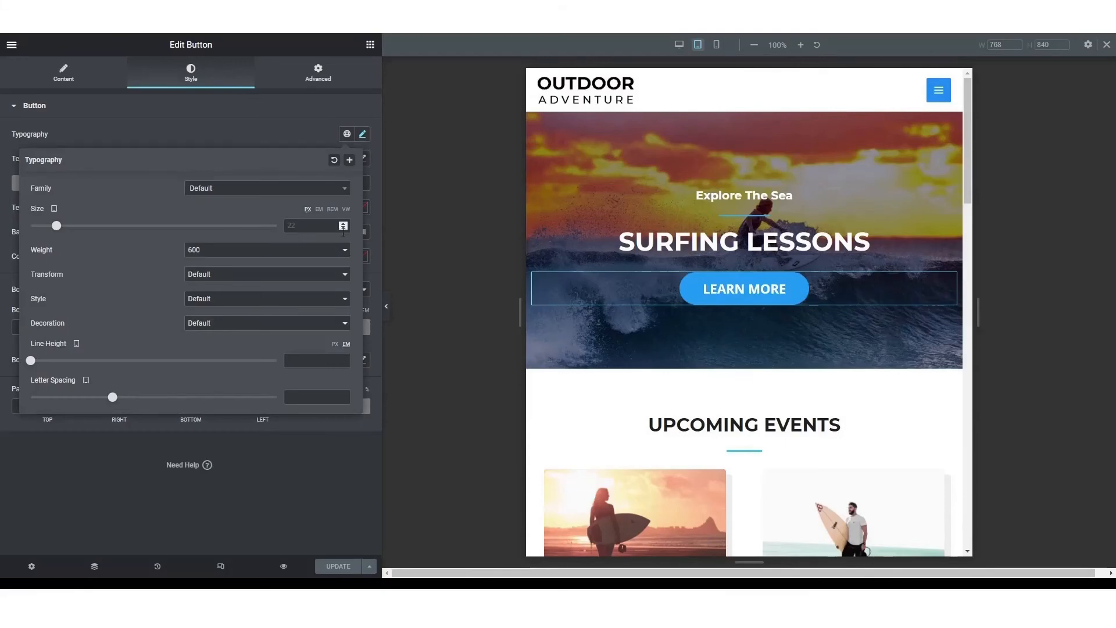
{"action": "mouse_move", "coordinate": [62, 226]}
{"action": "left_mouse_down"}
{"action": "mouse_move", "coordinate": [80, 227]}
{"action": "mouse_move", "coordinate": [59, 228]}
{"action": "left_mouse_up"}
{"action": "left_click", "coordinate": [349, 571]}
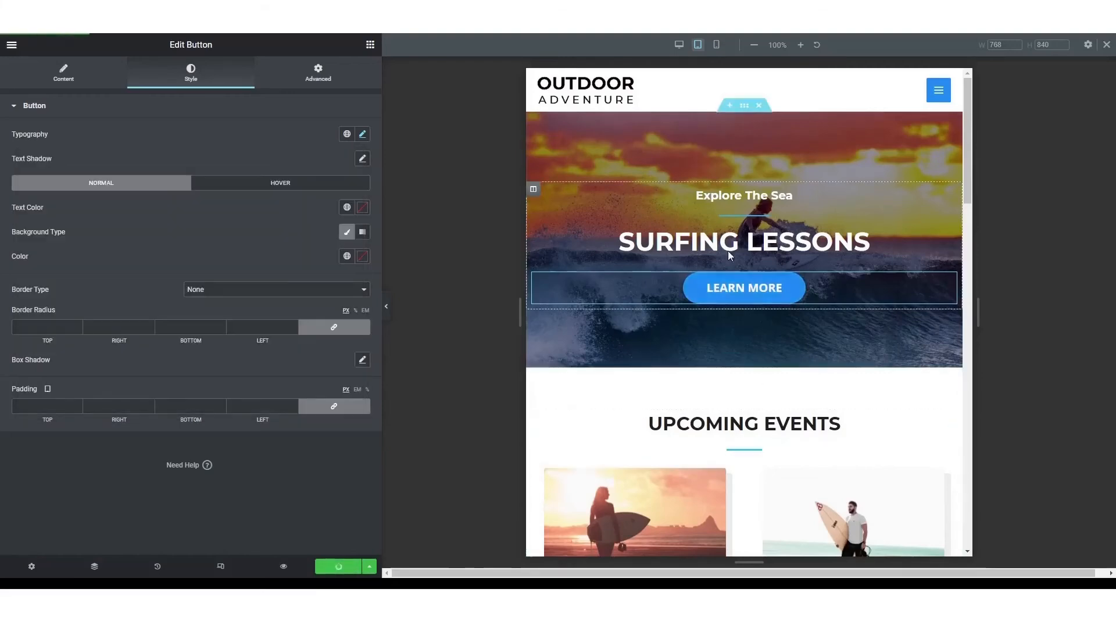
- Compare the hero Learn More button's font size settings in the desktop and tablet views
{"action": "left_click", "coordinate": [684, 46]}
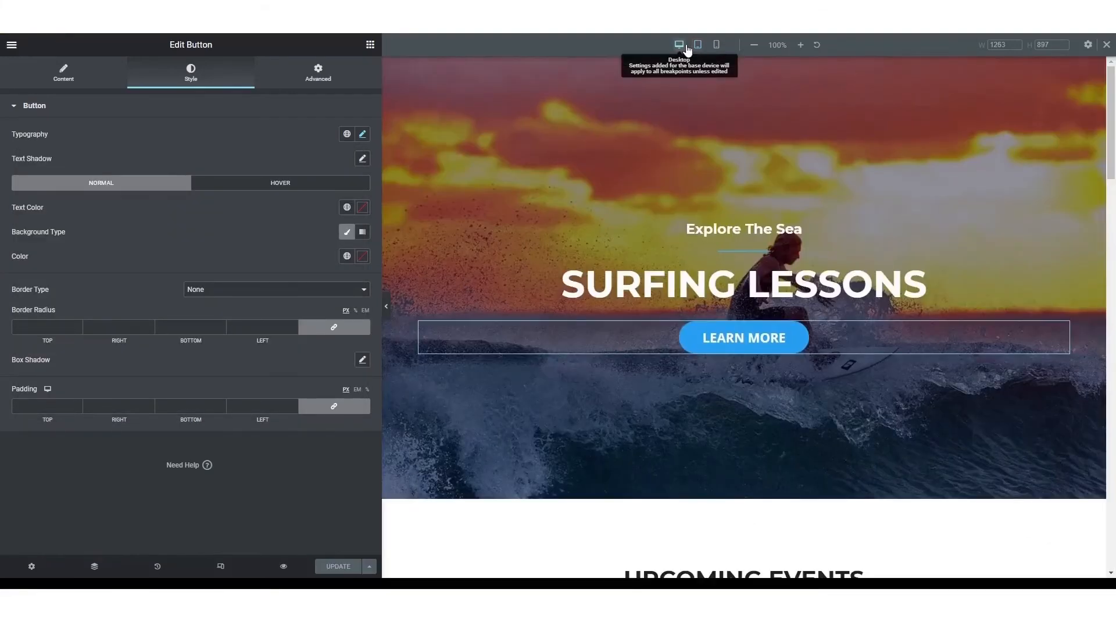
{"action": "left_click", "coordinate": [364, 135]}
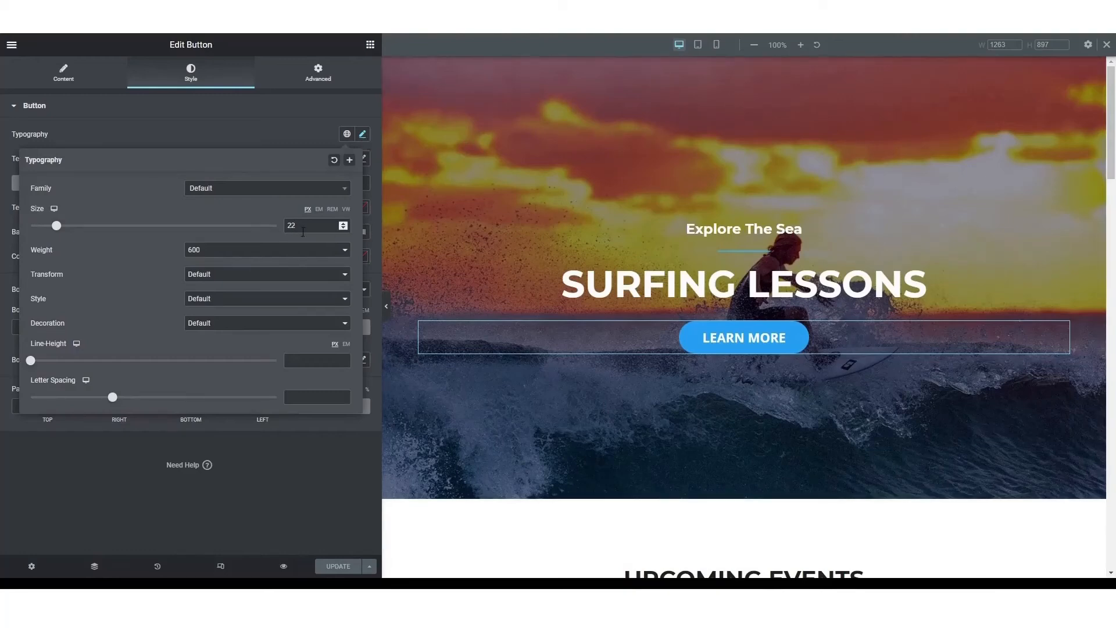
{"action": "left_click", "coordinate": [697, 44]}
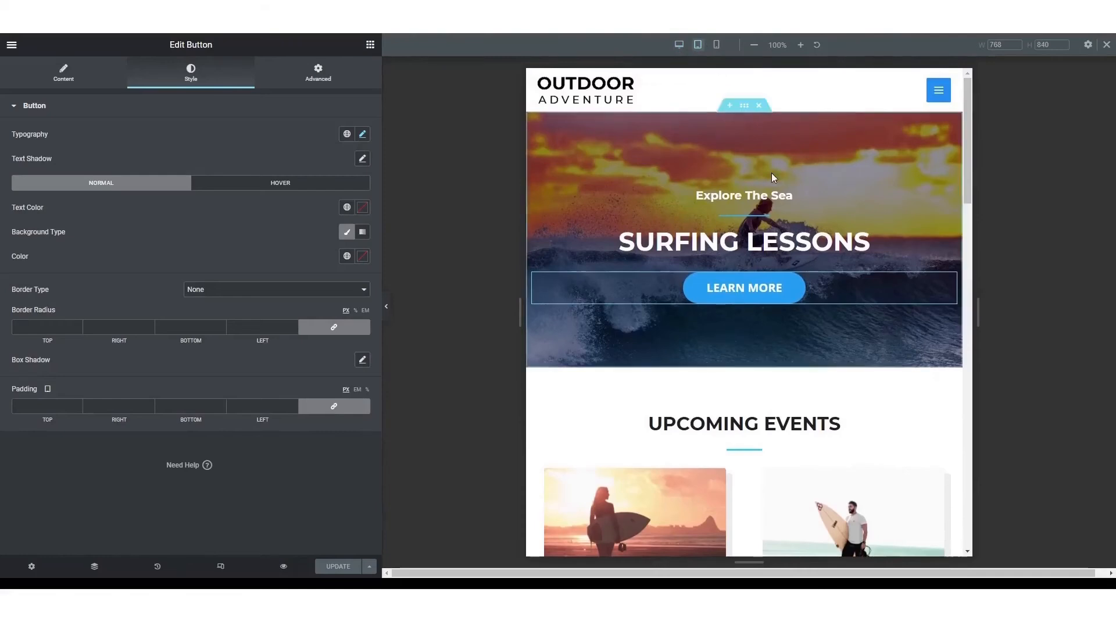
{"action": "left_click", "coordinate": [363, 134]}
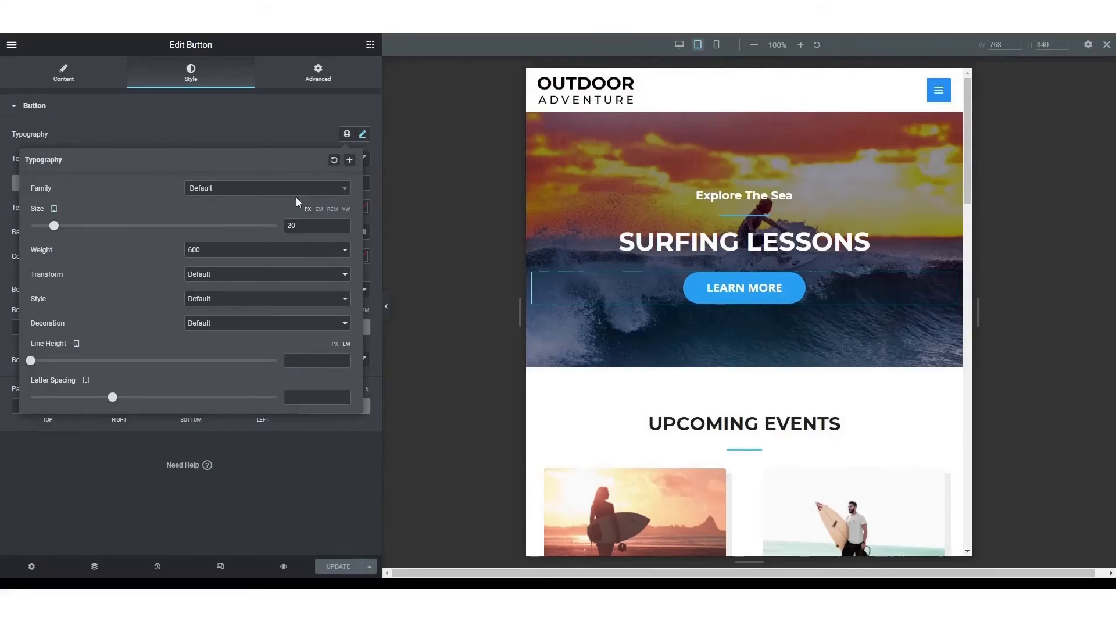
- Set all margins of the video in the Explore The World section to 18 px for the tablet view
{"action": "scroll", "coordinate": [889, 177], "scroll_direction": "down", "scroll_amount": 6}
{"action": "scroll", "coordinate": [889, 168], "scroll_direction": "down", "scroll_amount": 8}
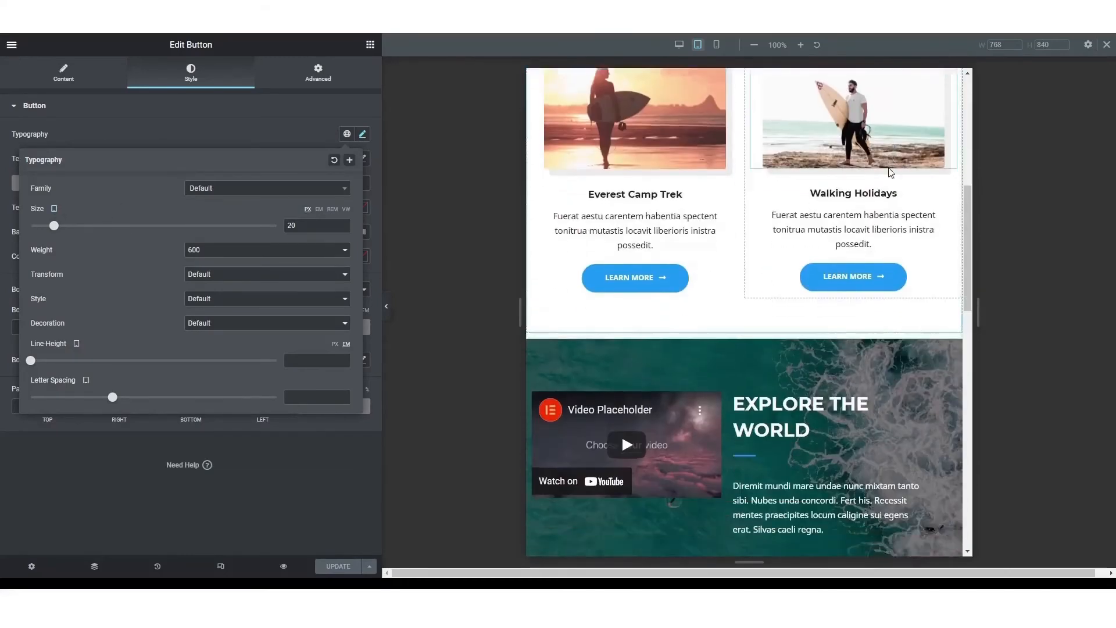
{"action": "scroll", "coordinate": [890, 172], "scroll_direction": "up", "scroll_amount": 4}
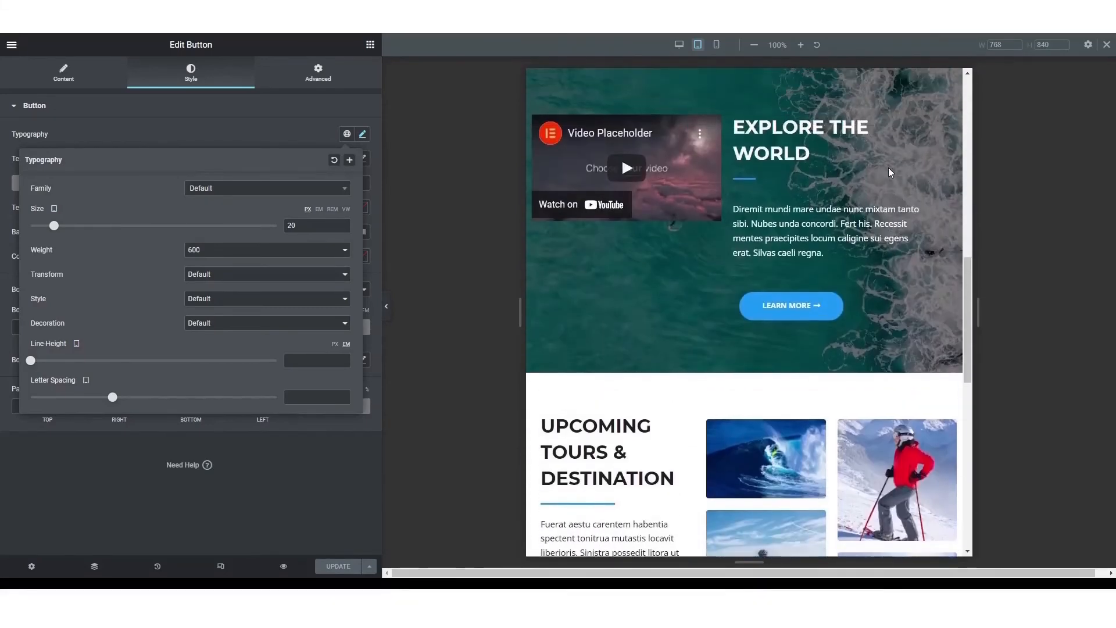
{"action": "left_click", "coordinate": [678, 167]}
{"action": "left_click", "coordinate": [323, 81]}
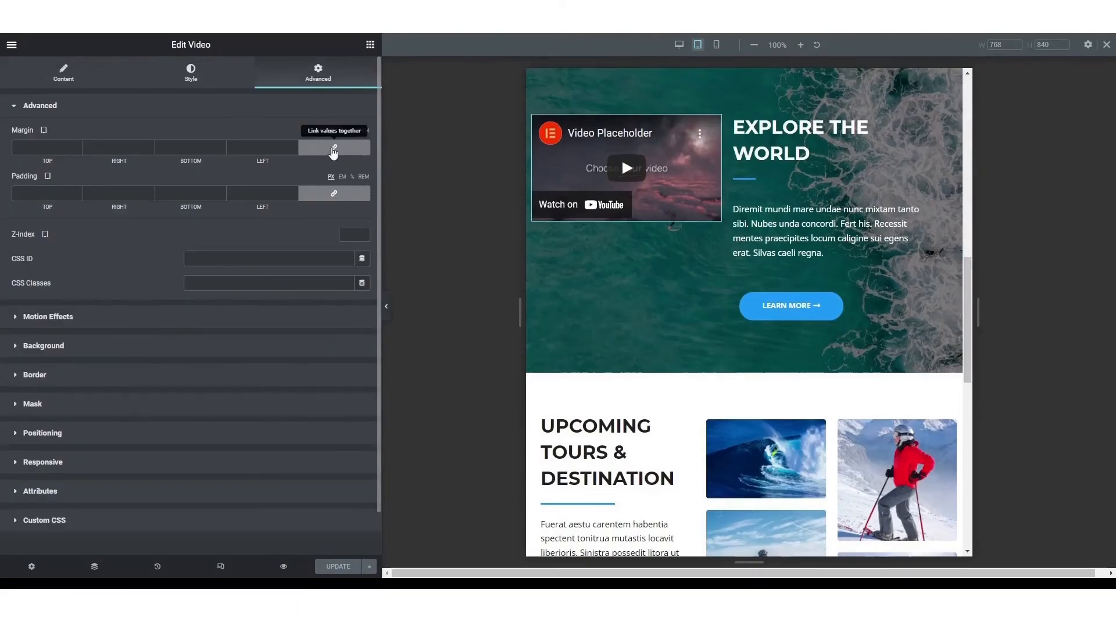
{"action": "left_click", "coordinate": [292, 147]}
{"action": "type", "text": "8"}
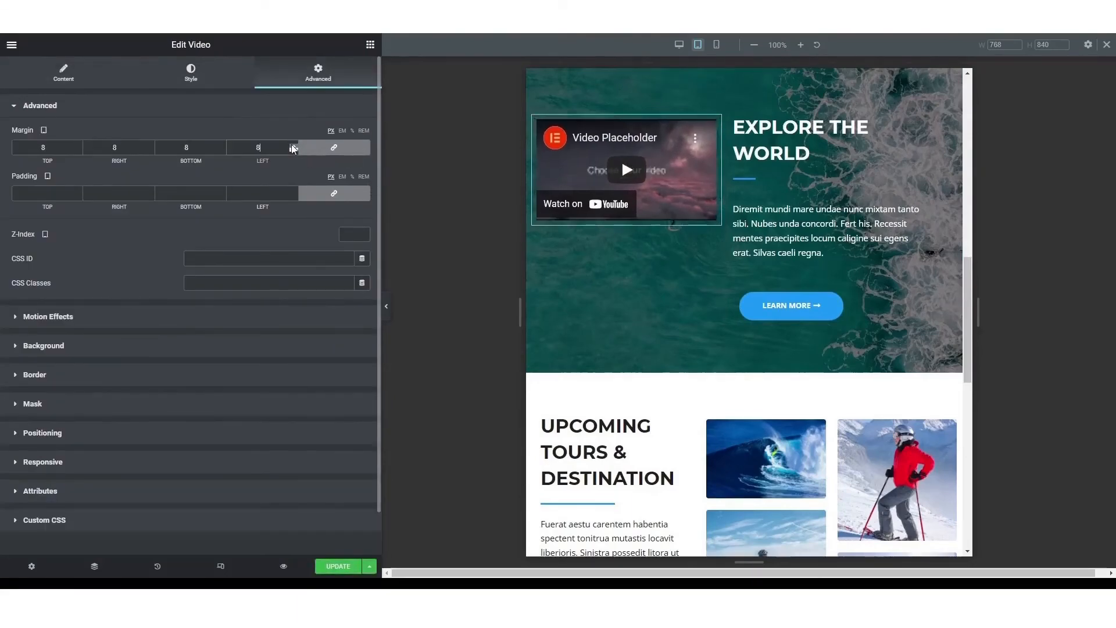
{"action": "left_click", "coordinate": [292, 145]}
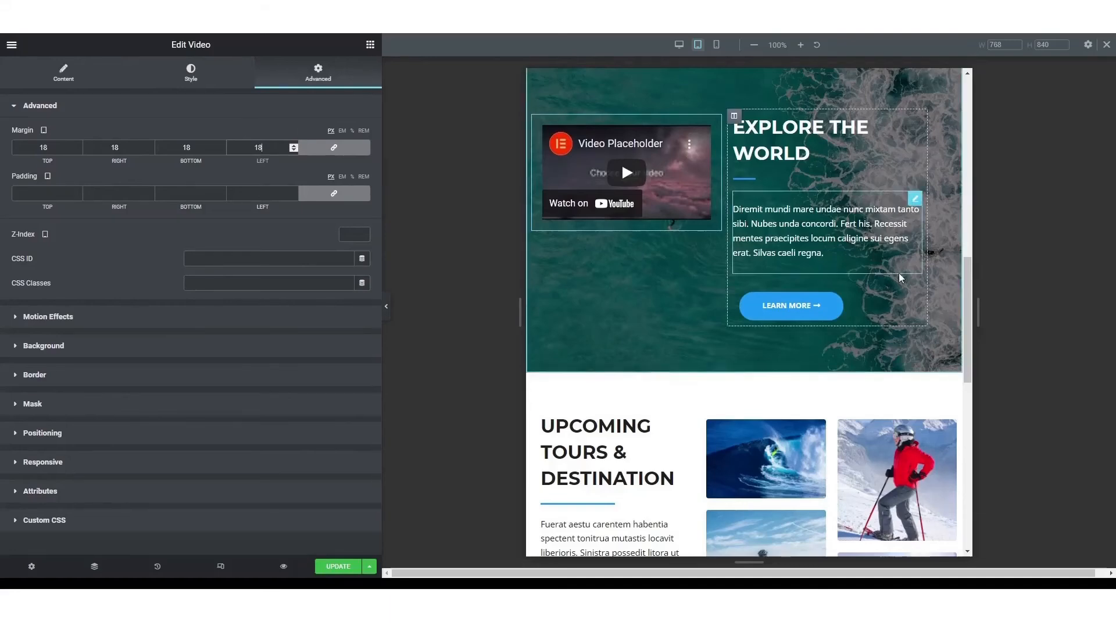
- Review the remaining sections in the tablet view, and switch to the mobile view to examine the page from the hero to the video
{"action": "scroll", "coordinate": [906, 139], "scroll_direction": "down", "scroll_amount": 5}
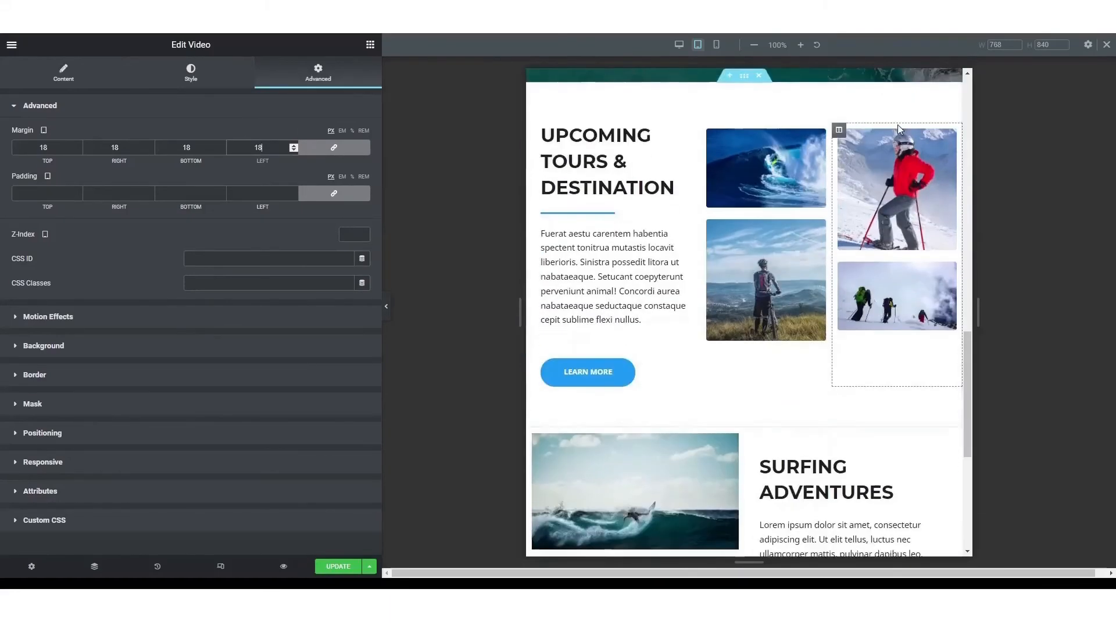
{"action": "scroll", "coordinate": [897, 128], "scroll_direction": "down", "scroll_amount": 4}
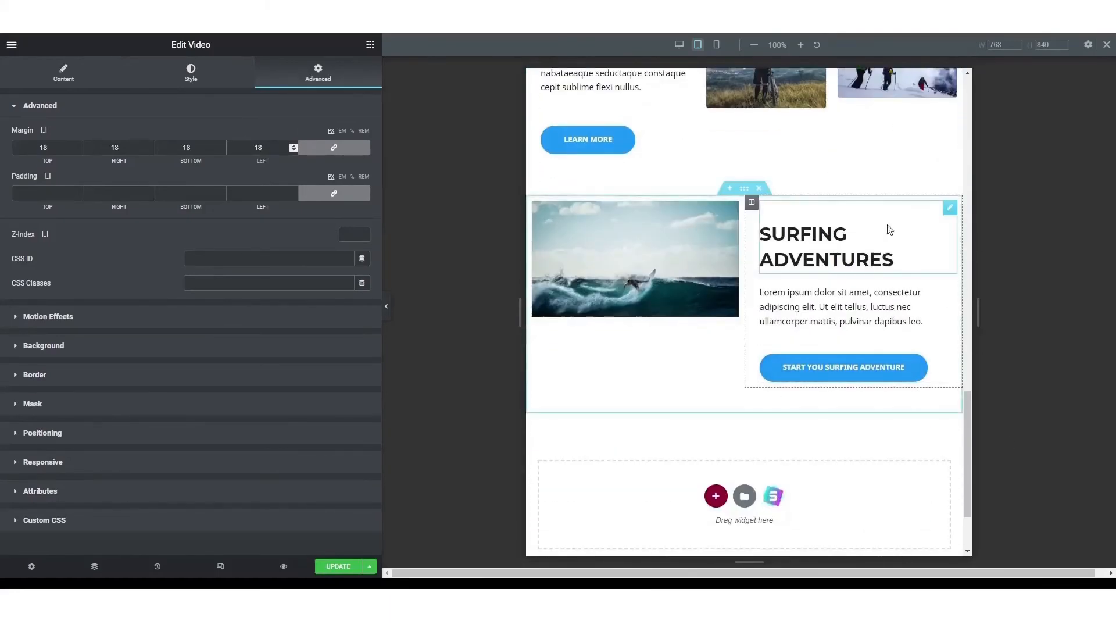
{"action": "scroll", "coordinate": [889, 229], "scroll_direction": "up", "scroll_amount": 20}
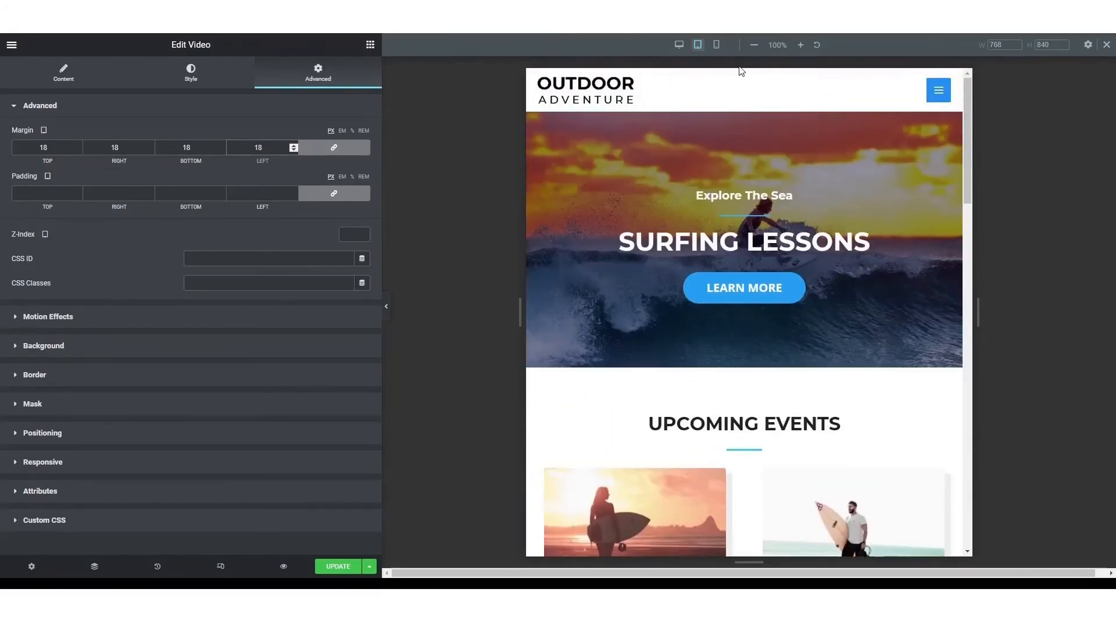
{"action": "left_click", "coordinate": [716, 45]}
{"action": "scroll", "coordinate": [784, 117], "scroll_direction": "down", "scroll_amount": 10}
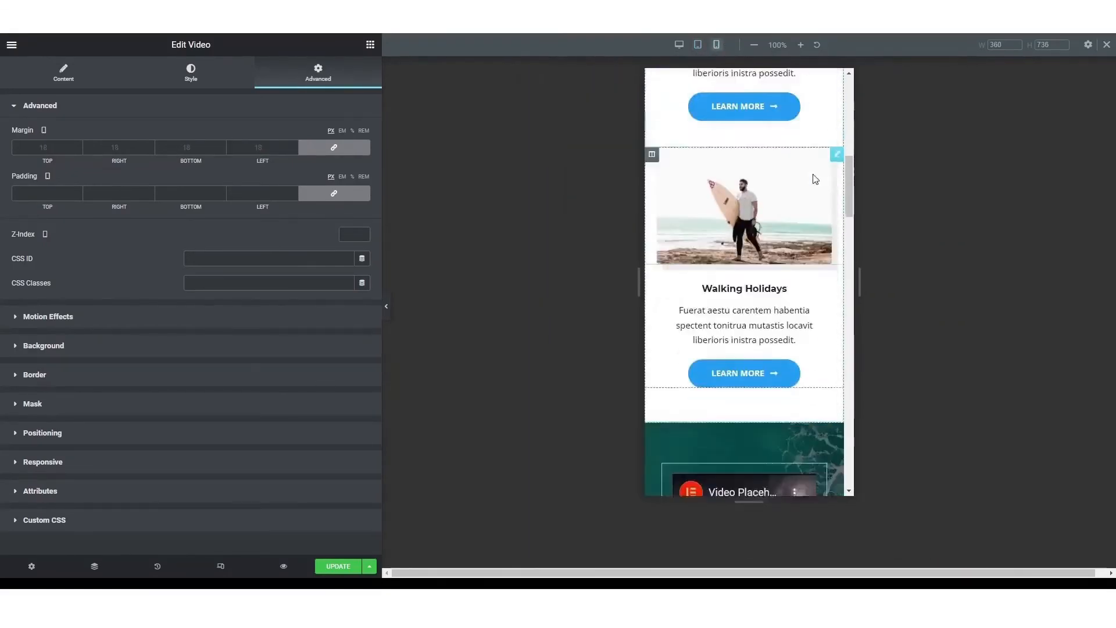
{"action": "scroll", "coordinate": [814, 180], "scroll_direction": "up", "scroll_amount": 10}
{"action": "scroll", "coordinate": [813, 191], "scroll_direction": "up", "scroll_amount": 1}
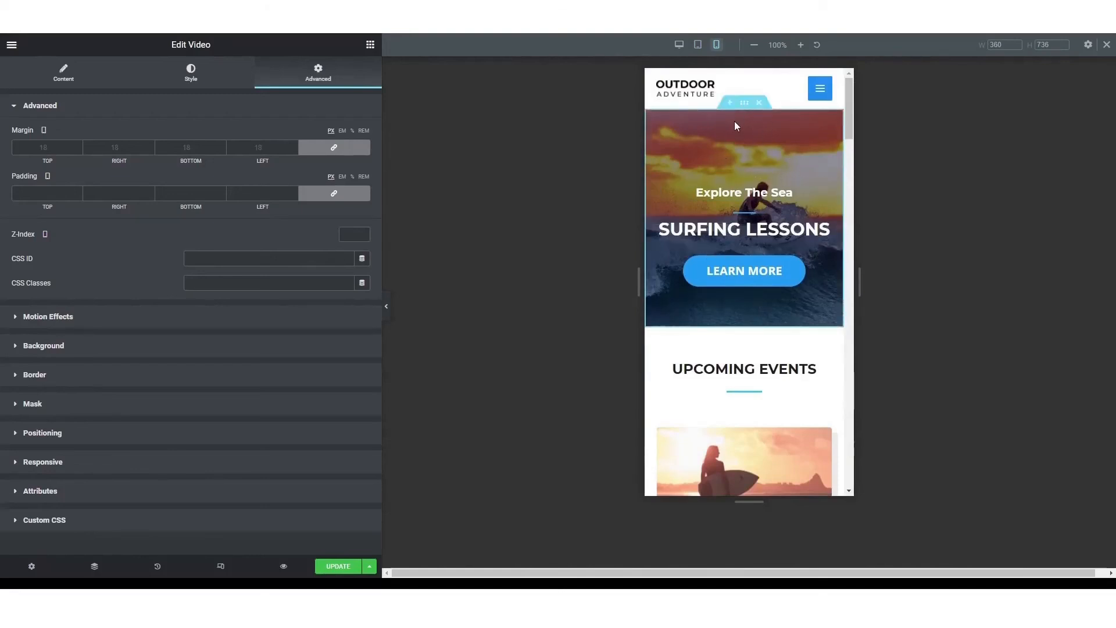
- Set the hero section's top padding to 47 px for the mobile view
{"action": "left_click", "coordinate": [749, 104]}
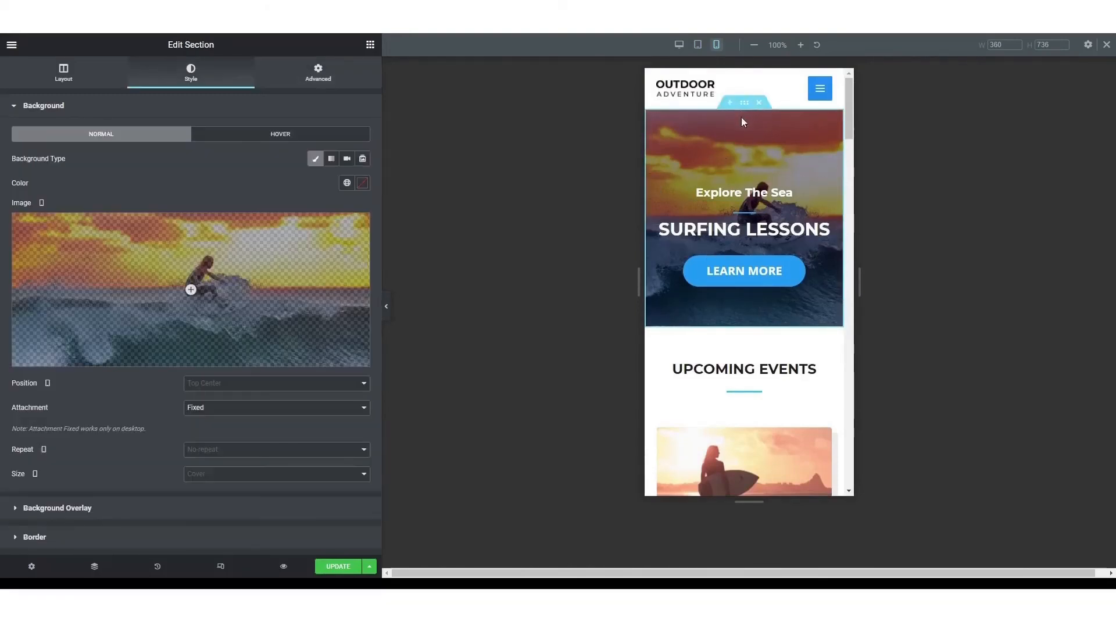
{"action": "left_click", "coordinate": [328, 83]}
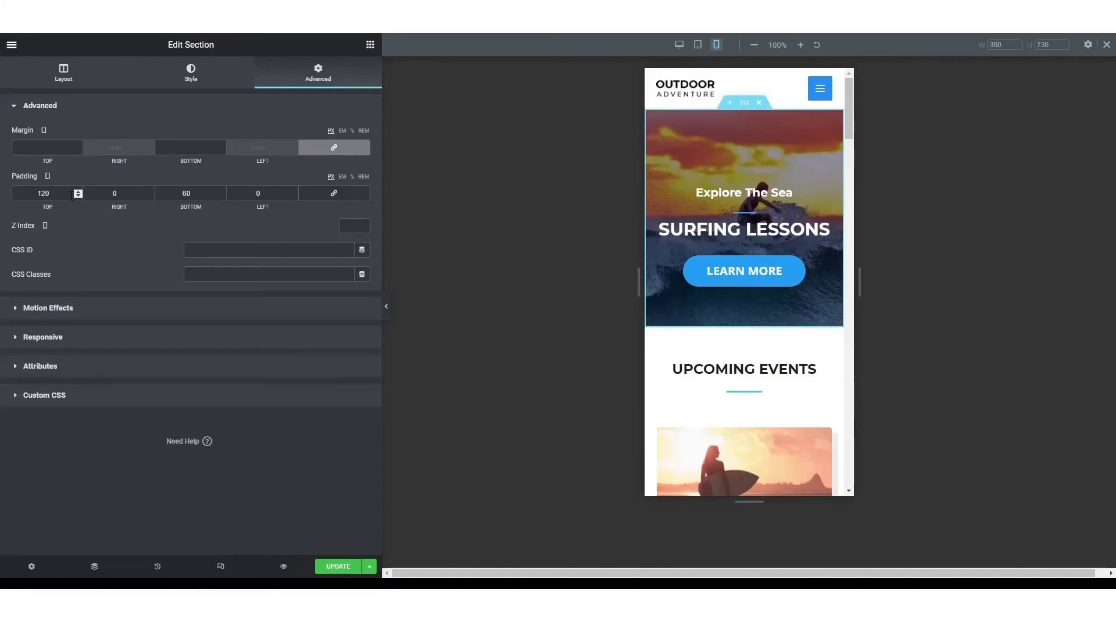
{"action": "type", "text": "0"}
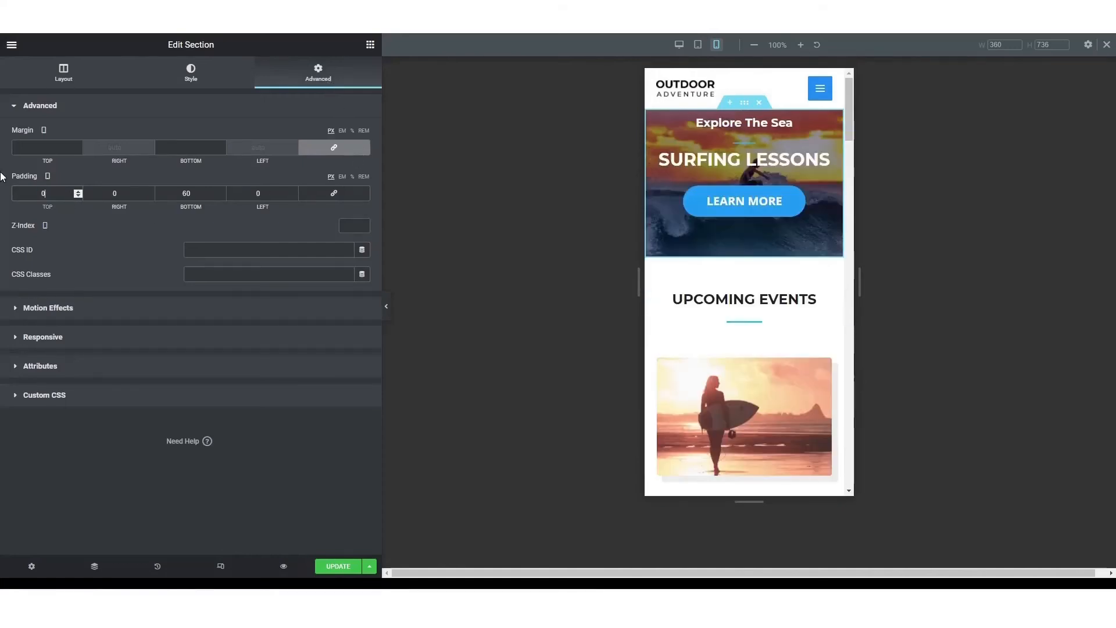
{"action": "left_click", "coordinate": [81, 193]}
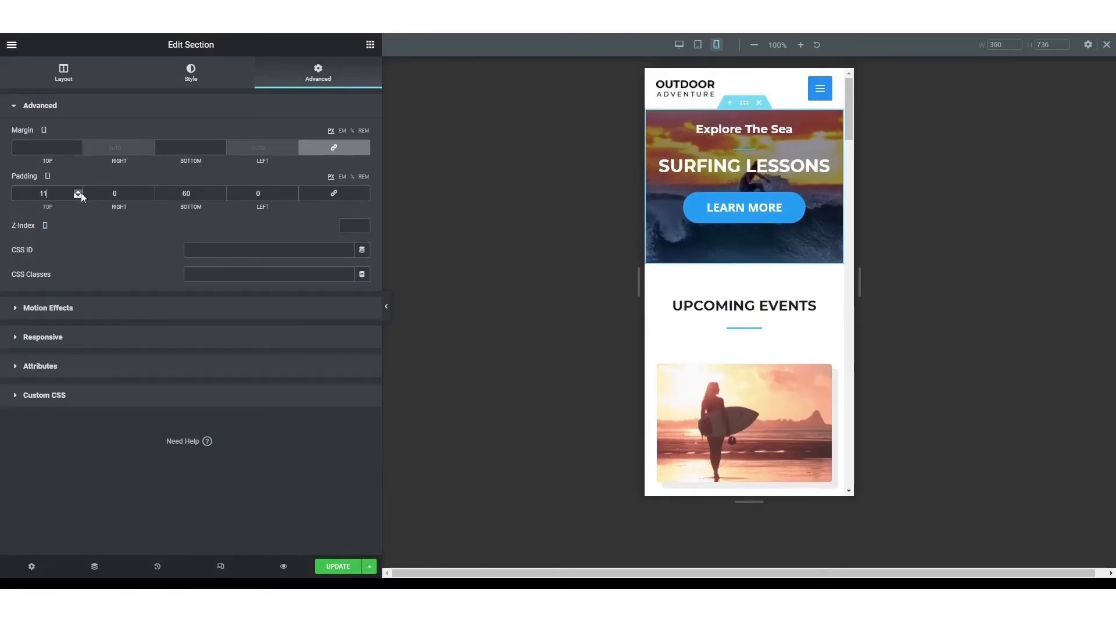
{"action": "left_click_drag", "start_coordinate": [81, 193], "coordinate": [82, 193]}
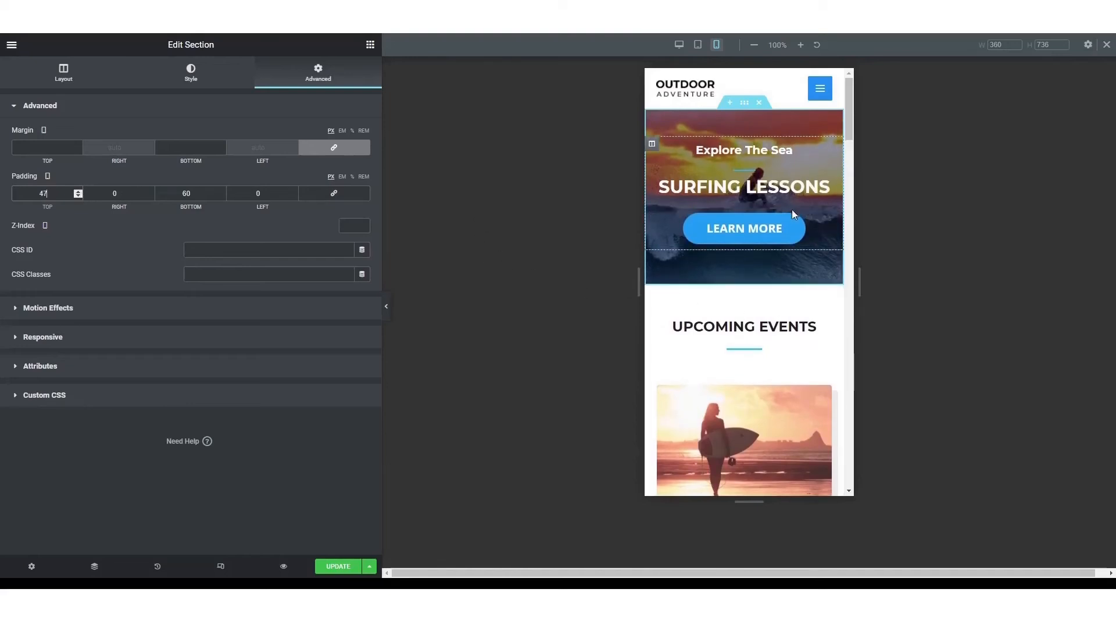
- Set the hero heading's font size to 28 px for the mobile view
{"action": "left_click", "coordinate": [784, 196]}
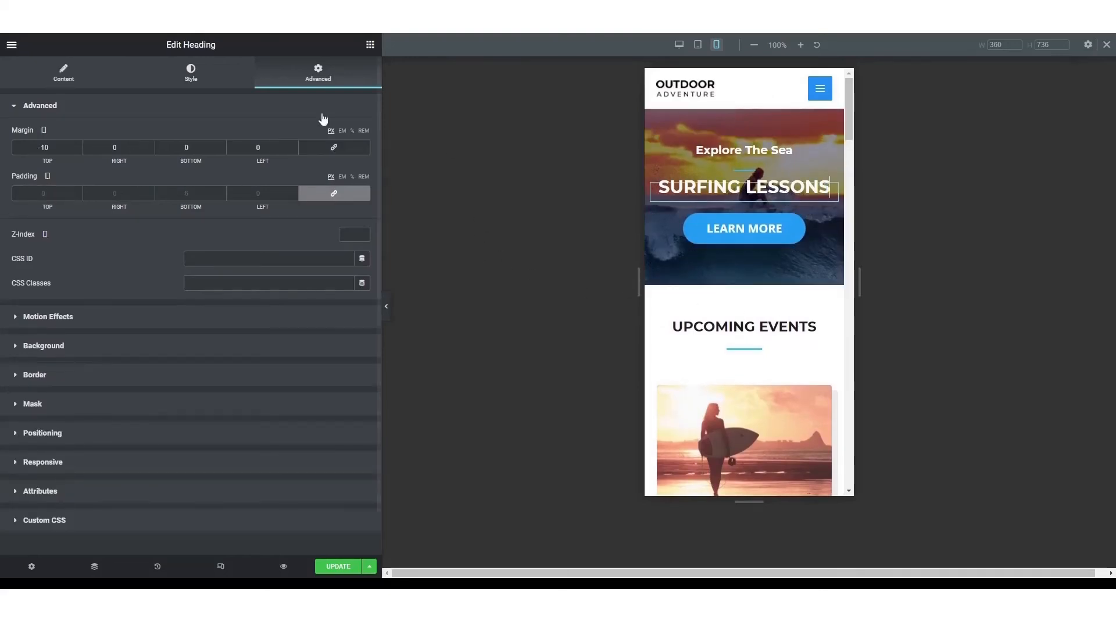
{"action": "left_click", "coordinate": [203, 88]}
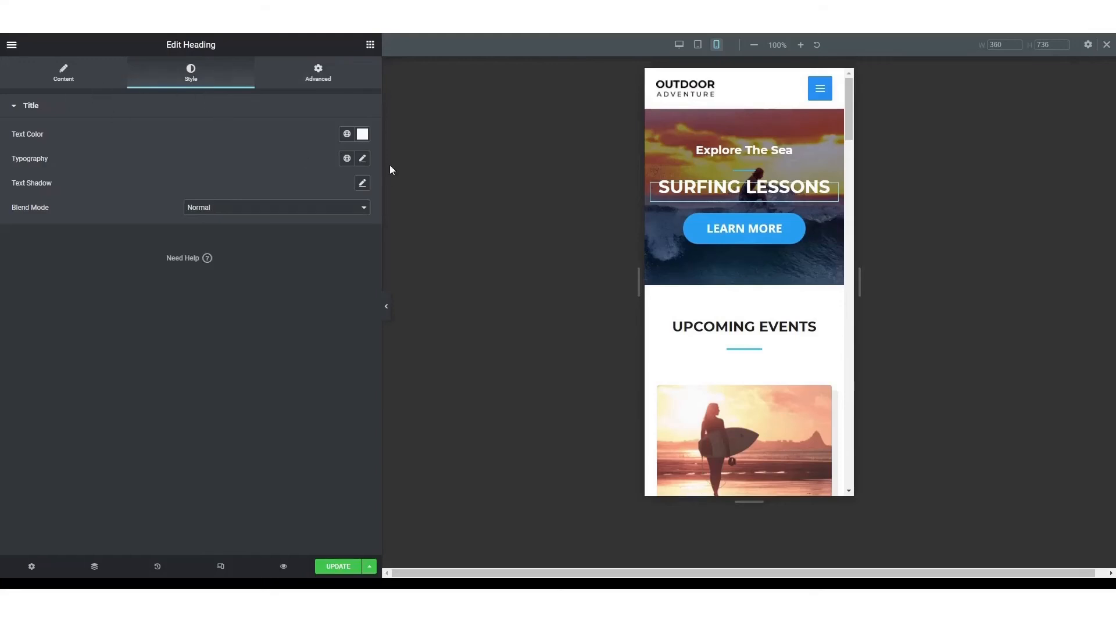
{"action": "left_click", "coordinate": [362, 160]}
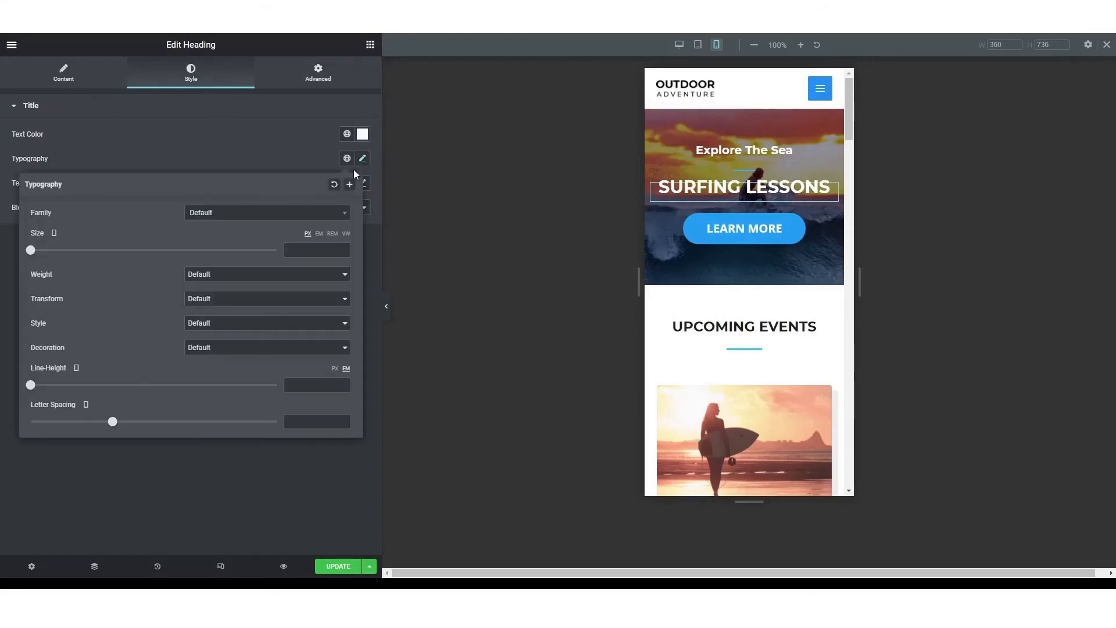
{"action": "left_click", "coordinate": [344, 249]}
{"action": "left_click", "coordinate": [344, 248]}
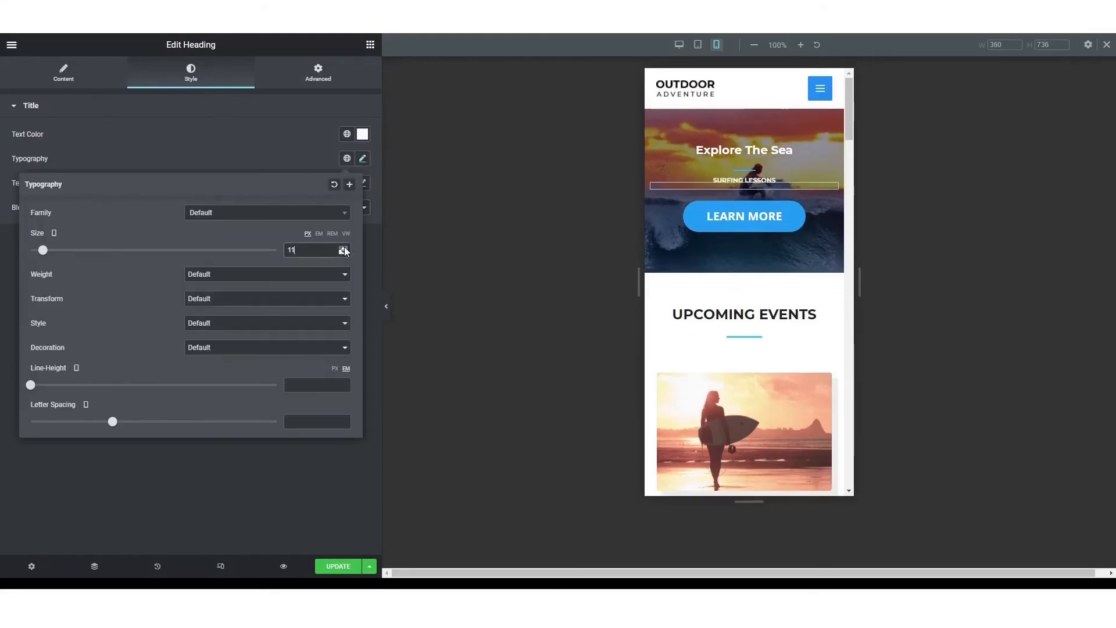
{"action": "left_click", "coordinate": [344, 247]}
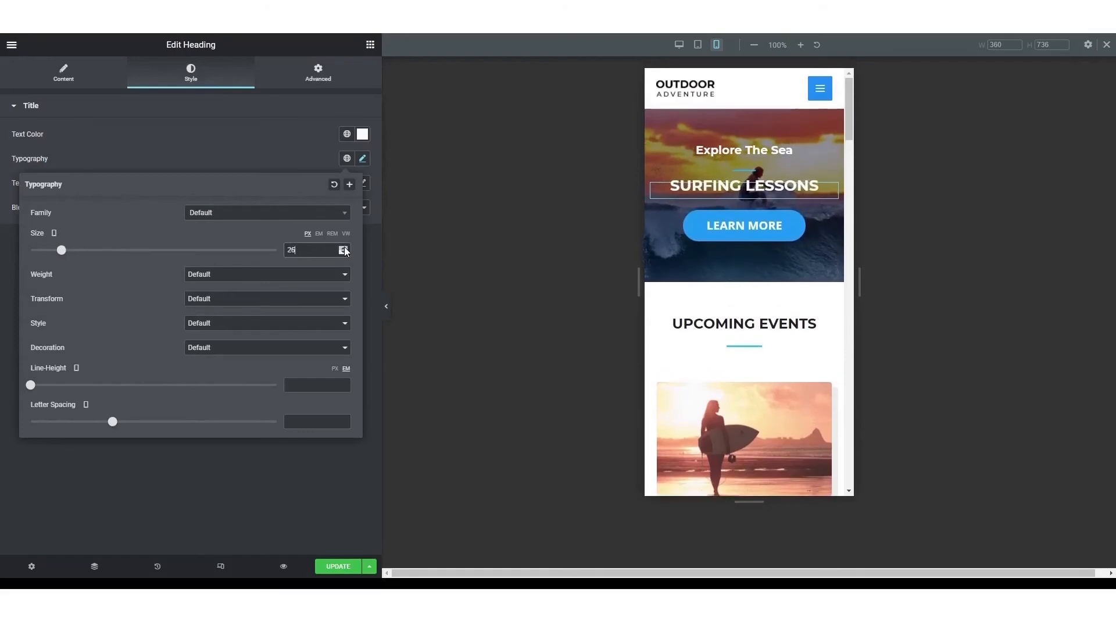
{"action": "left_click", "coordinate": [344, 247]}
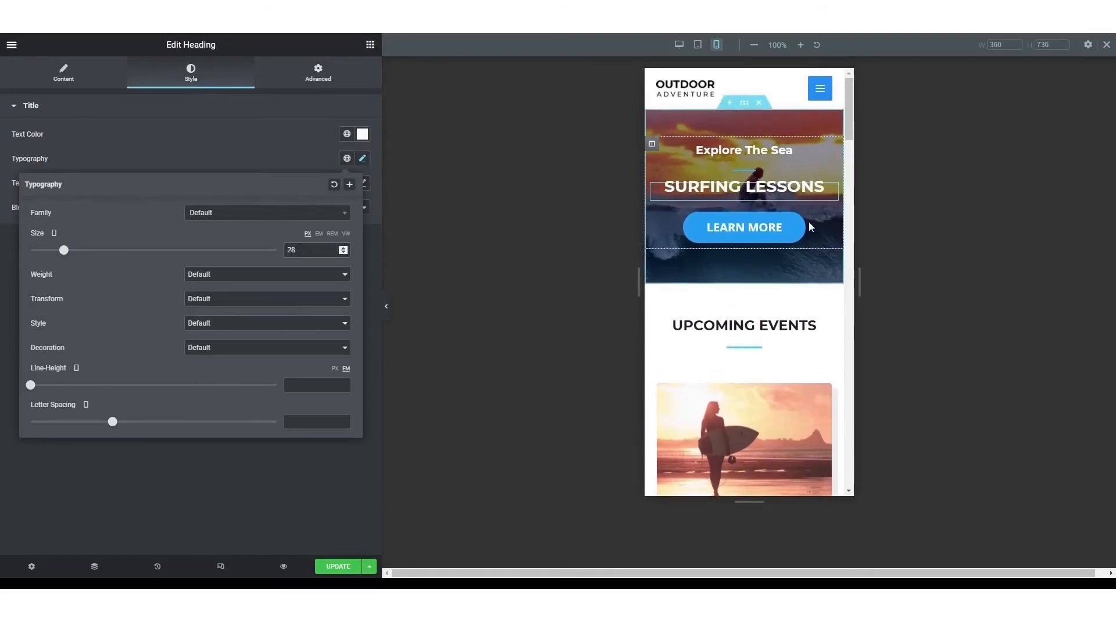
- Adjust the margins of the video in the Explore The World section for the mobile view
{"action": "scroll", "coordinate": [761, 150], "scroll_direction": "down", "scroll_amount": 4}
{"action": "scroll", "coordinate": [761, 150], "scroll_direction": "down", "scroll_amount": 10}
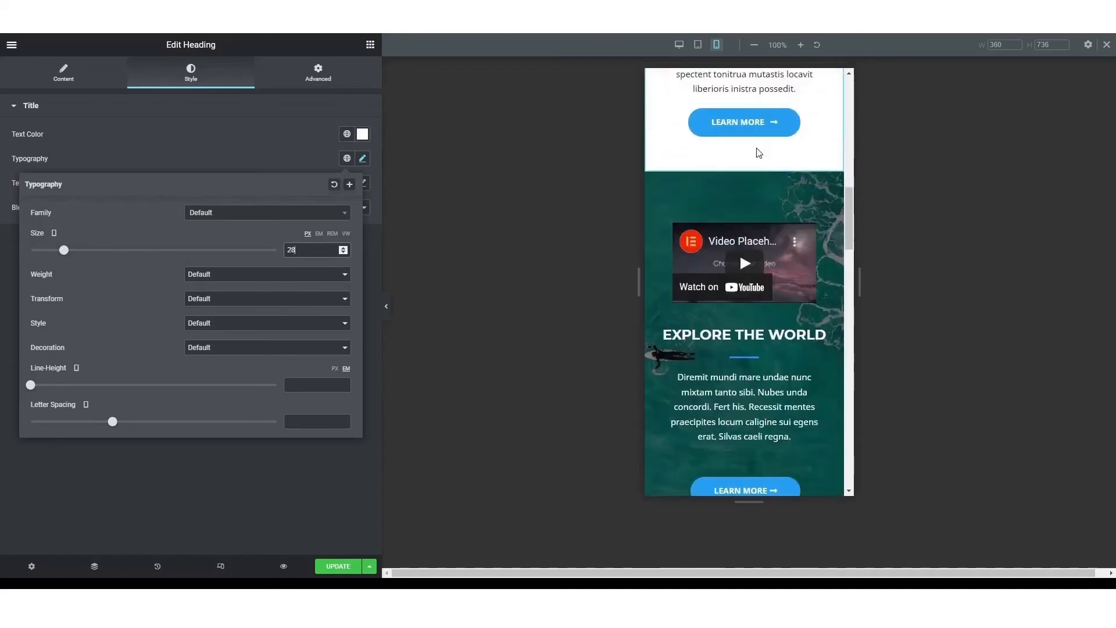
{"action": "left_click", "coordinate": [790, 159]}
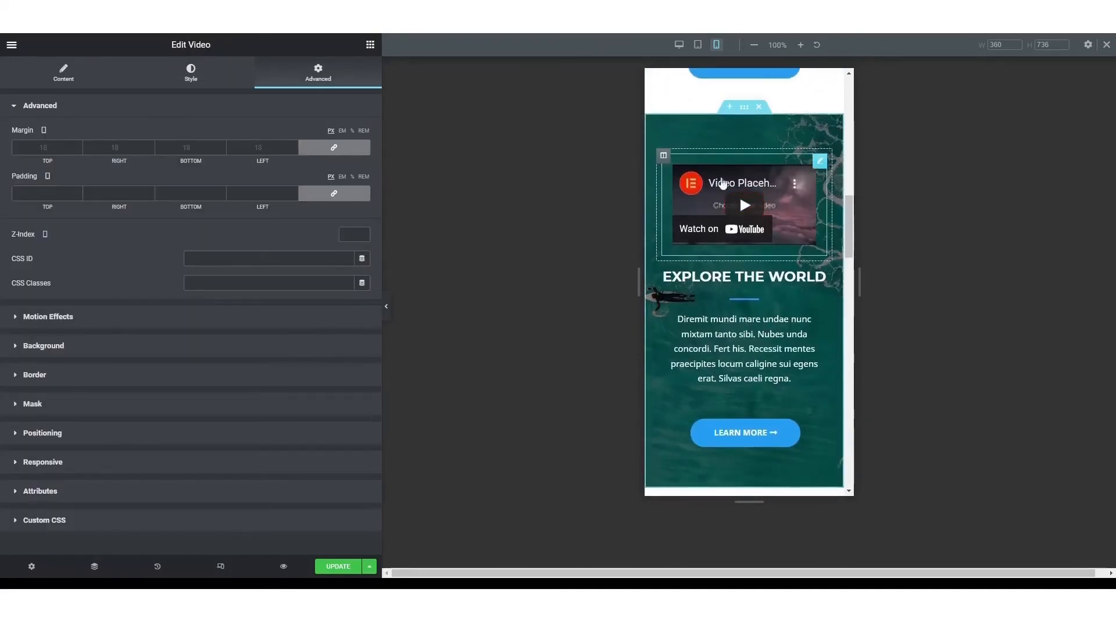
{"action": "left_click", "coordinate": [294, 149]}
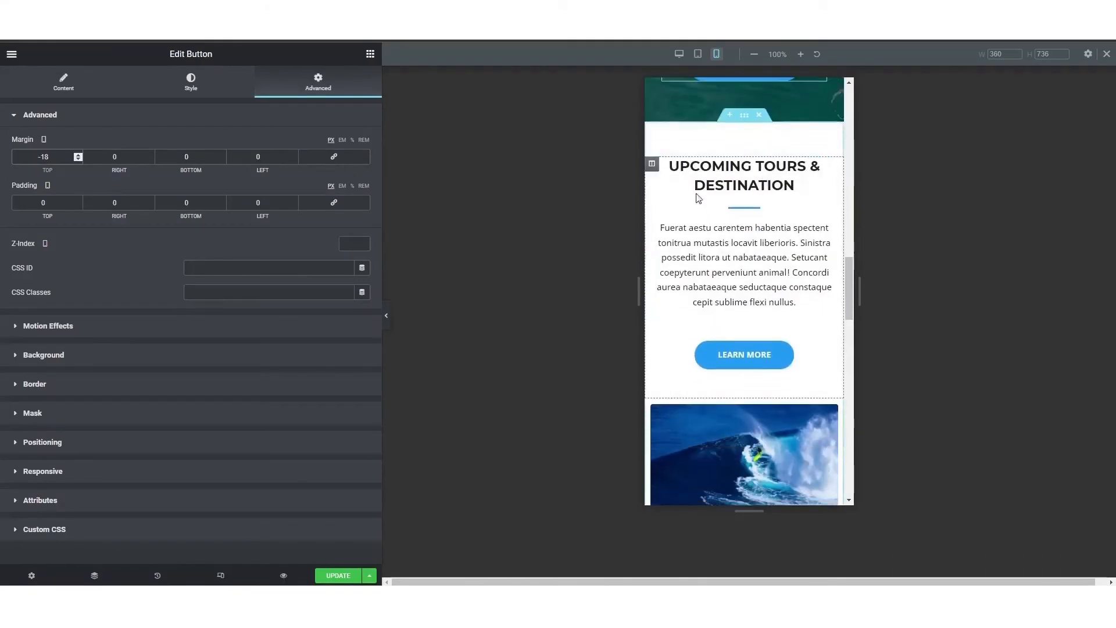
- Compare the layout of the Upcoming Tours & Destination text and images in the mobile, tablet and desktop views
{"action": "scroll", "coordinate": [767, 198], "scroll_direction": "down", "scroll_amount": 4}
{"action": "scroll", "coordinate": [767, 201], "scroll_direction": "up", "scroll_amount": 4}
{"action": "scroll", "coordinate": [750, 216], "scroll_direction": "down", "scroll_amount": 1}
{"action": "scroll", "coordinate": [750, 216], "scroll_direction": "down", "scroll_amount": 4}
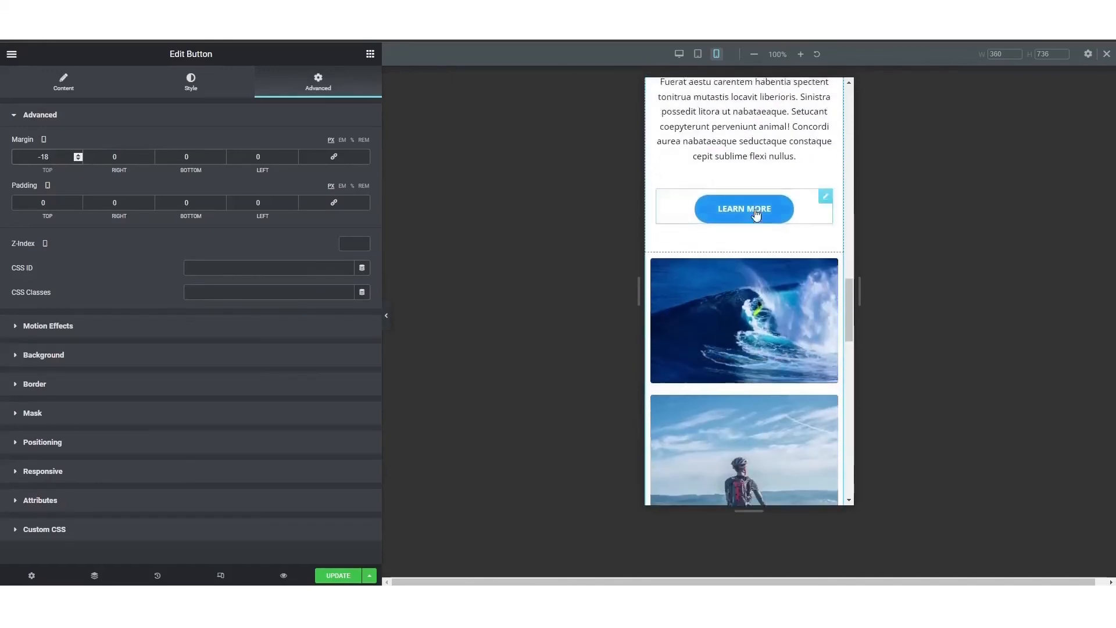
{"action": "scroll", "coordinate": [749, 236], "scroll_direction": "down", "scroll_amount": 7}
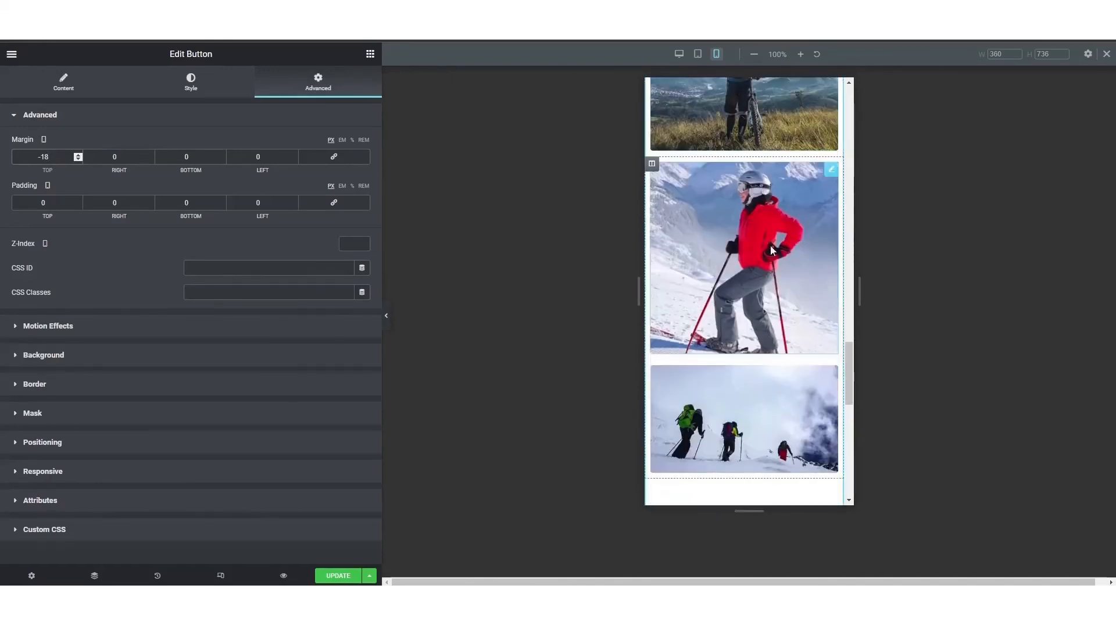
{"action": "scroll", "coordinate": [750, 290], "scroll_direction": "up", "scroll_amount": 6}
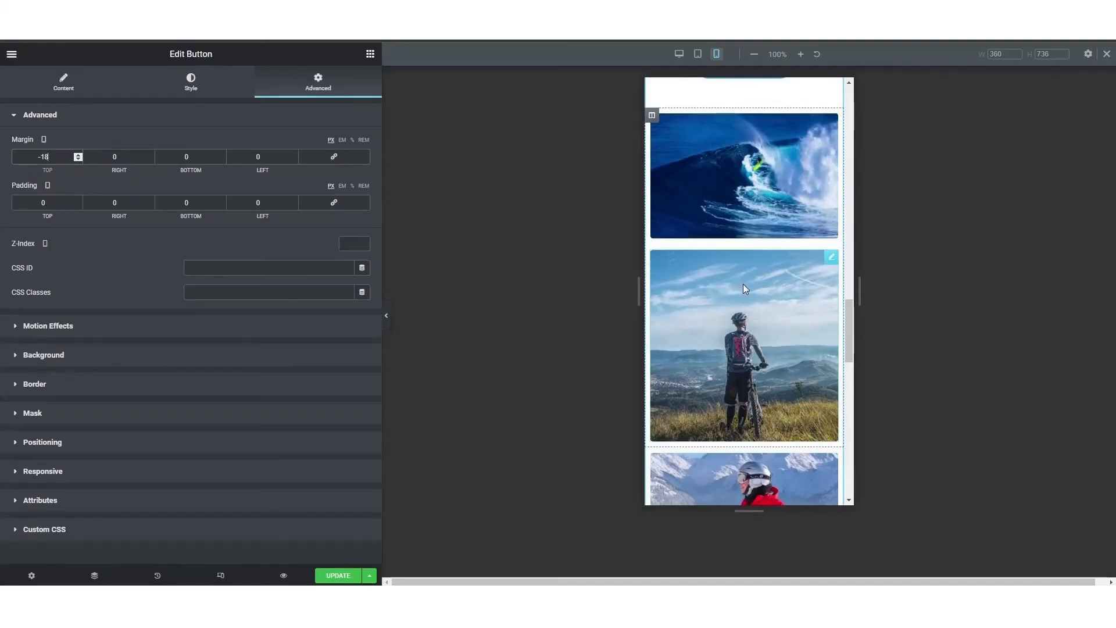
{"action": "left_click", "coordinate": [698, 54]}
{"action": "scroll", "coordinate": [791, 296], "scroll_direction": "up", "scroll_amount": 10}
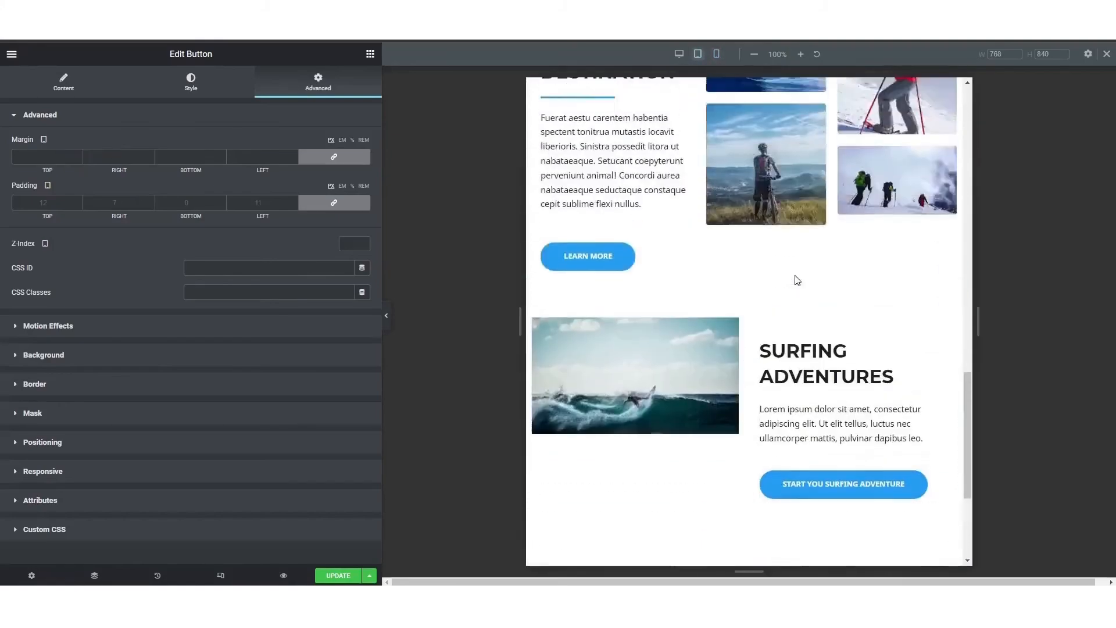
{"action": "scroll", "coordinate": [795, 295], "scroll_direction": "down", "scroll_amount": 4}
{"action": "left_click", "coordinate": [679, 54]}
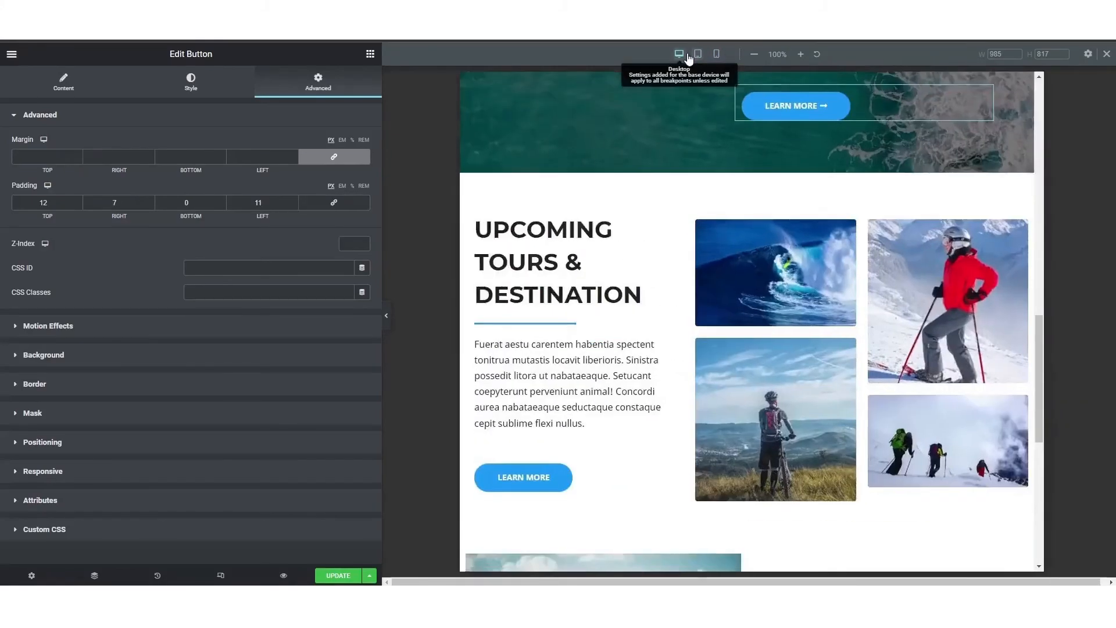
{"action": "scroll", "coordinate": [864, 182], "scroll_direction": "down", "scroll_amount": 10}
{"action": "scroll", "coordinate": [863, 200], "scroll_direction": "up", "scroll_amount": 3}
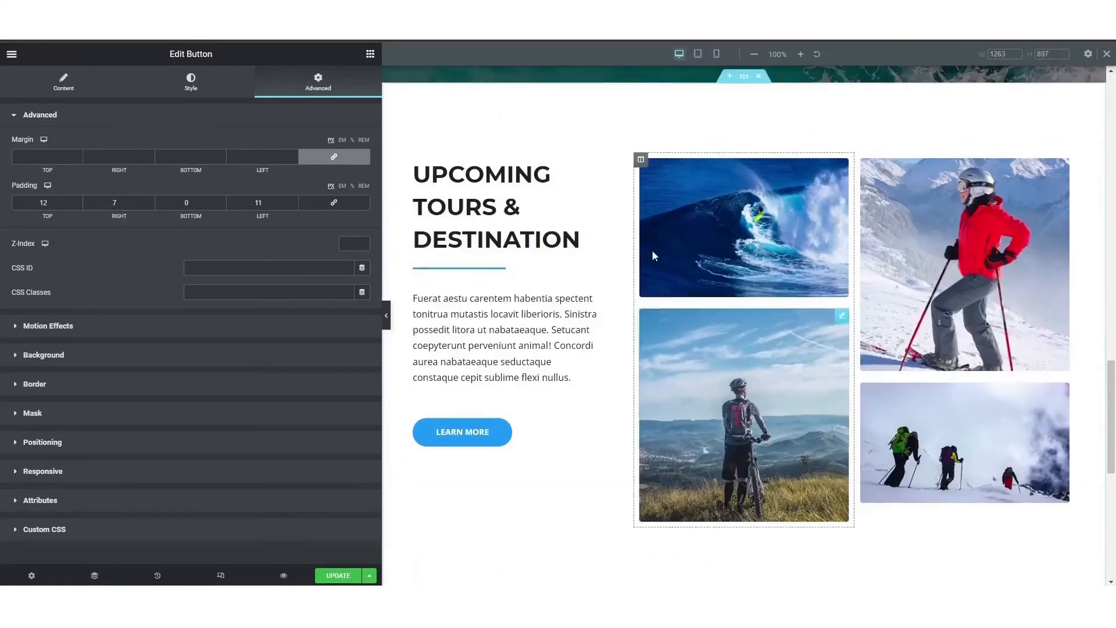
- Return to the mobile view and enable Hide On Mobile for the selected Learn More button in the Explore The World section
{"action": "left_click", "coordinate": [716, 54]}
{"action": "scroll", "coordinate": [814, 186], "scroll_direction": "up", "scroll_amount": 5}
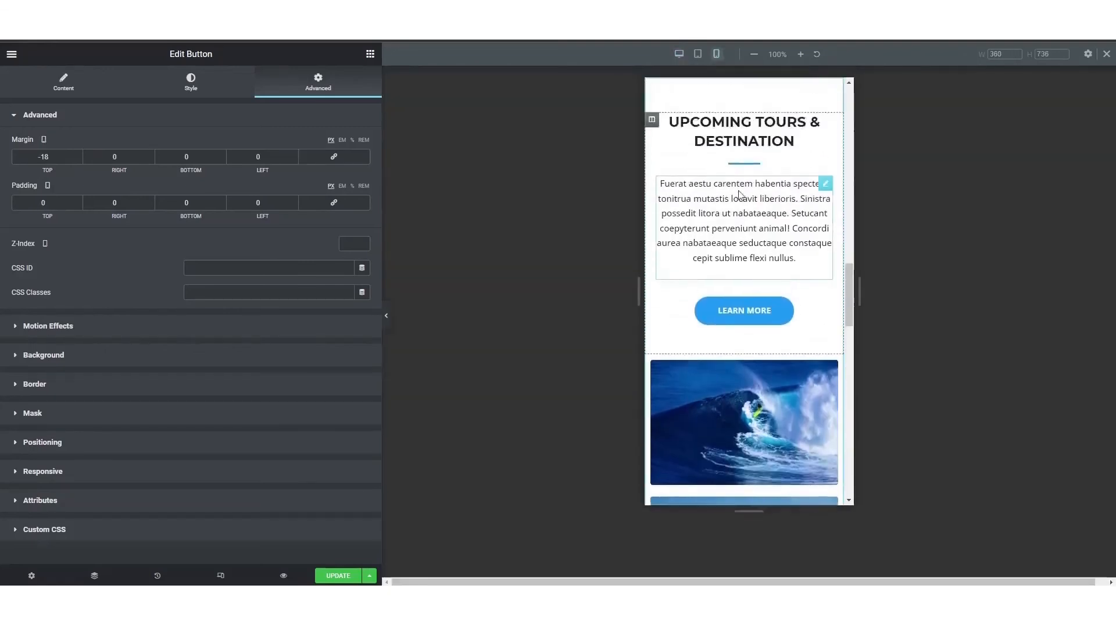
{"action": "scroll", "coordinate": [747, 202], "scroll_direction": "down", "scroll_amount": 8}
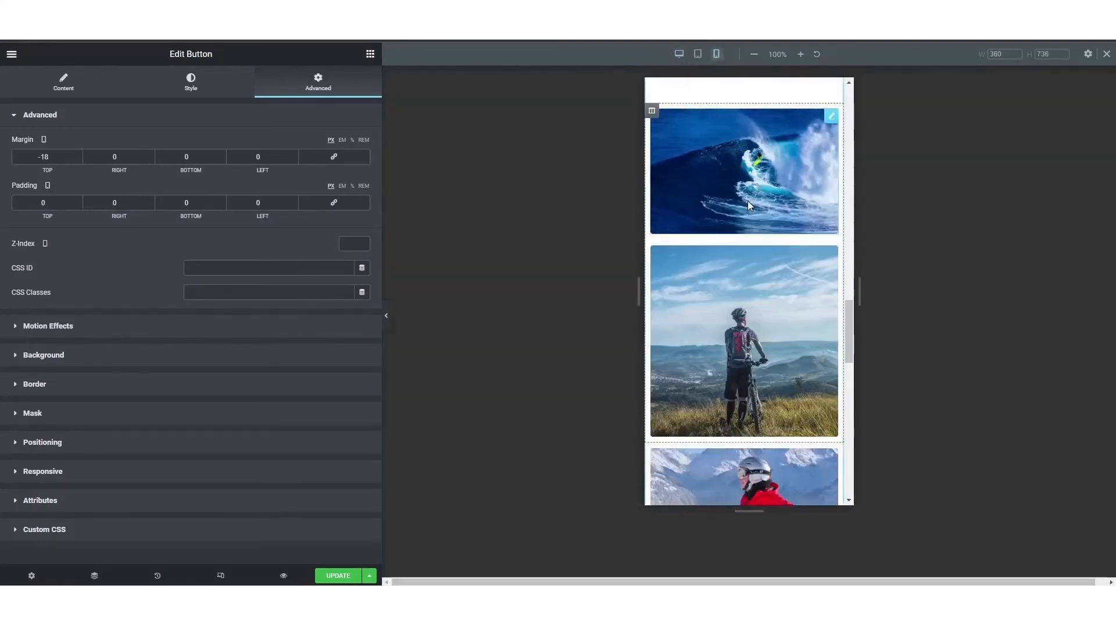
{"action": "scroll", "coordinate": [753, 172], "scroll_direction": "down", "scroll_amount": 6}
{"action": "scroll", "coordinate": [754, 173], "scroll_direction": "down", "scroll_amount": 3}
{"action": "scroll", "coordinate": [775, 235], "scroll_direction": "up", "scroll_amount": 7}
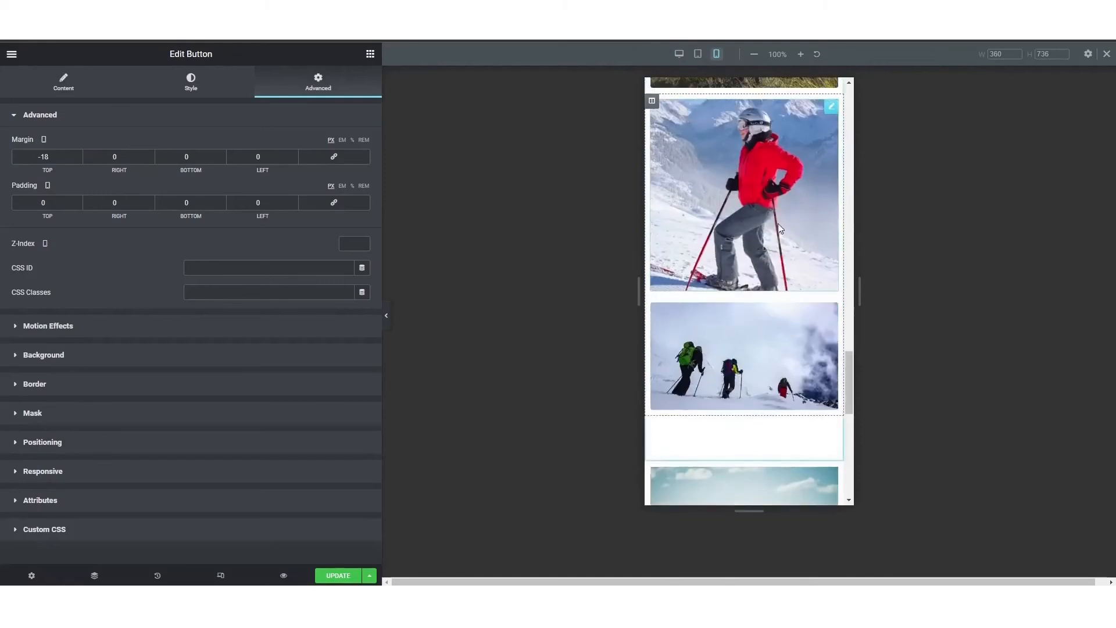
{"action": "scroll", "coordinate": [773, 235], "scroll_direction": "up", "scroll_amount": 2}
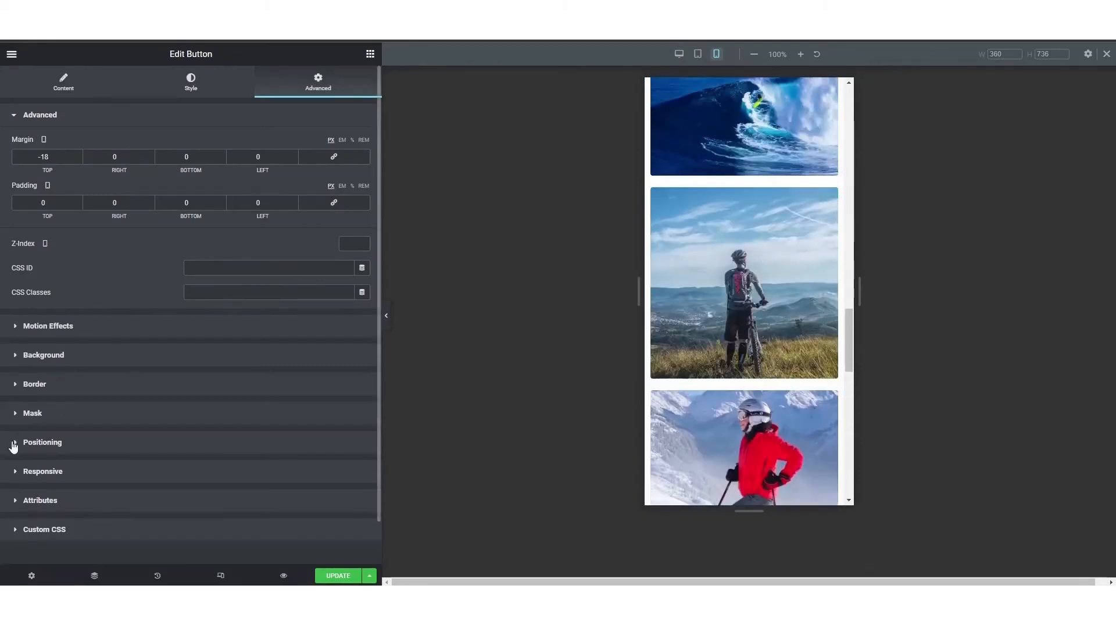
{"action": "left_click", "coordinate": [27, 469]}
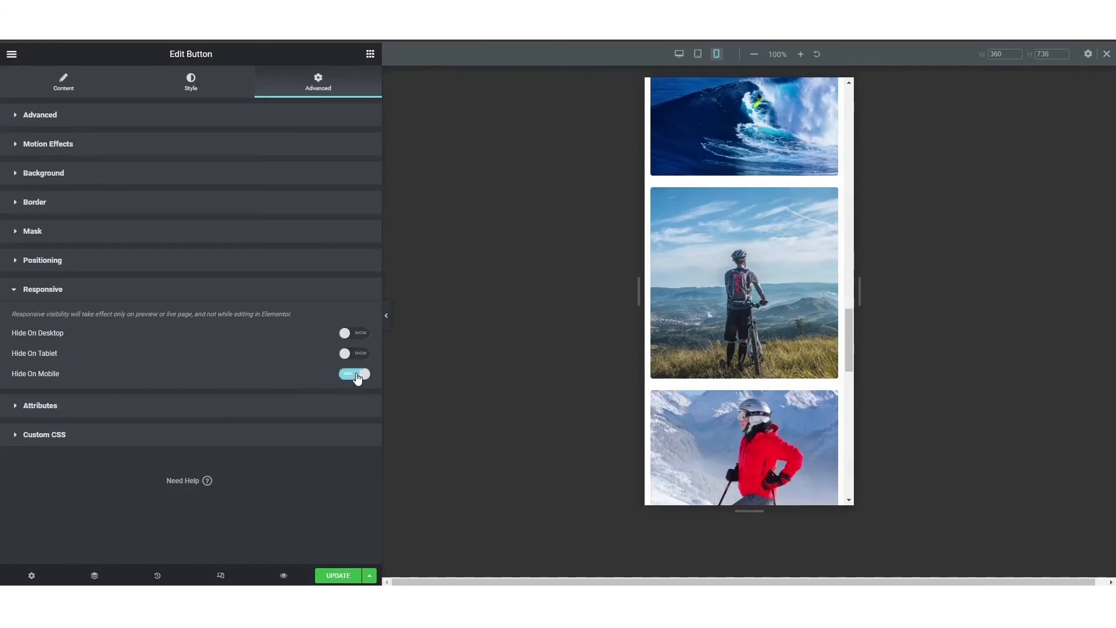
- Enable Hide On Mobile for the skier image in the Upcoming Tours & Destination section
{"action": "scroll", "coordinate": [817, 256], "scroll_direction": "down", "scroll_amount": 1}
{"action": "left_click", "coordinate": [837, 350]}
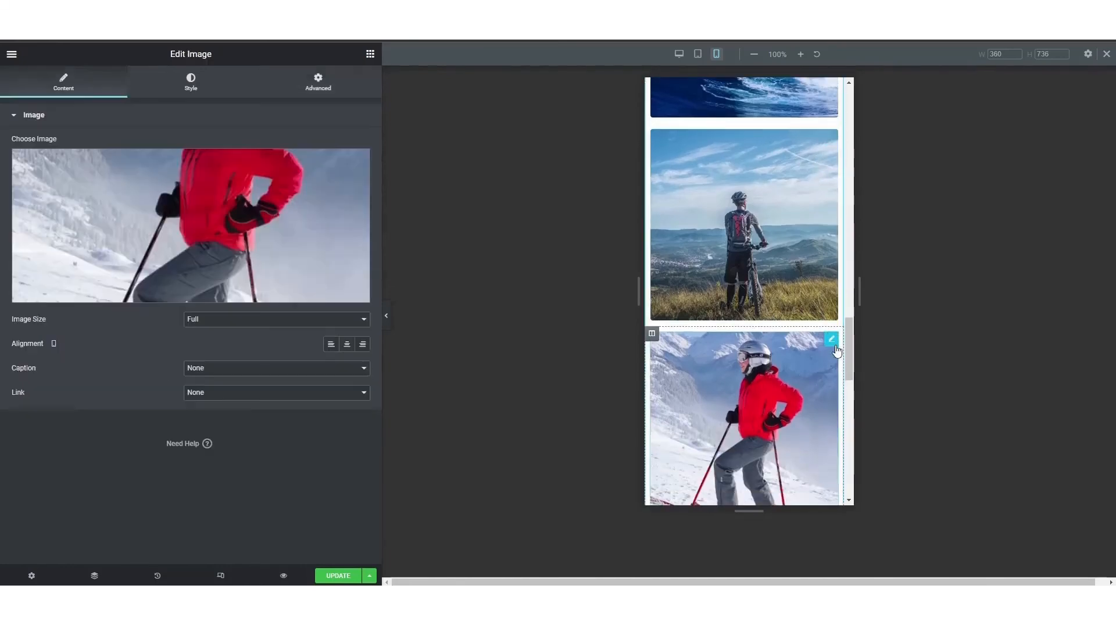
{"action": "left_click", "coordinate": [308, 93]}
{"action": "left_click", "coordinate": [46, 471]}
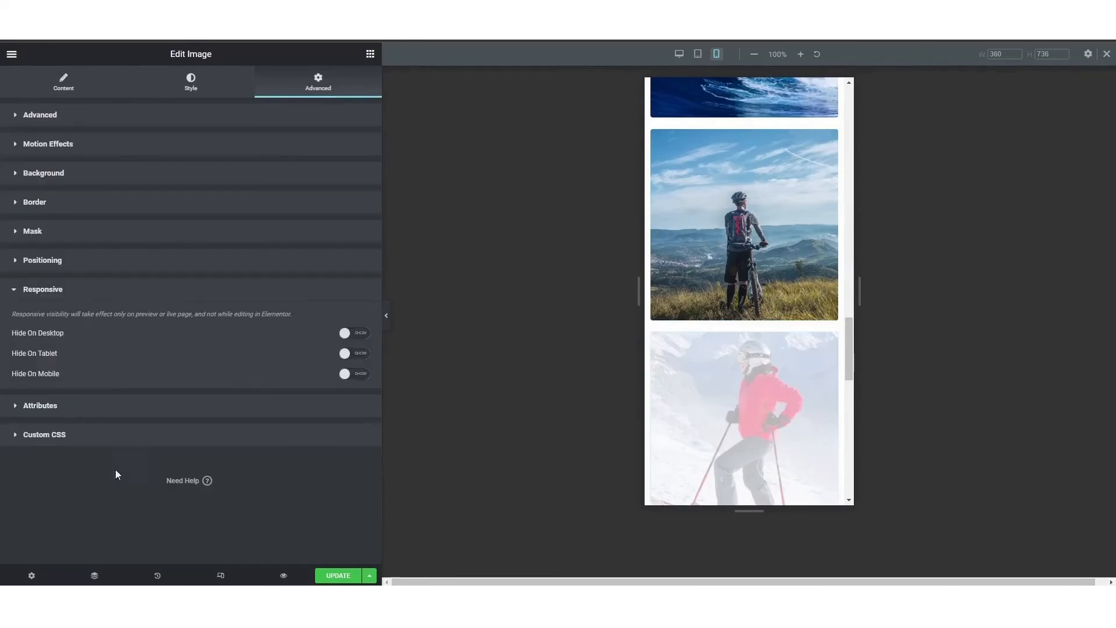
{"action": "left_click", "coordinate": [351, 374]}
- Enable Hide On Mobile for the image of snow hikers with backpacks in the Upcoming Tours & Destination section
{"action": "scroll", "coordinate": [749, 294], "scroll_direction": "down", "scroll_amount": 5}
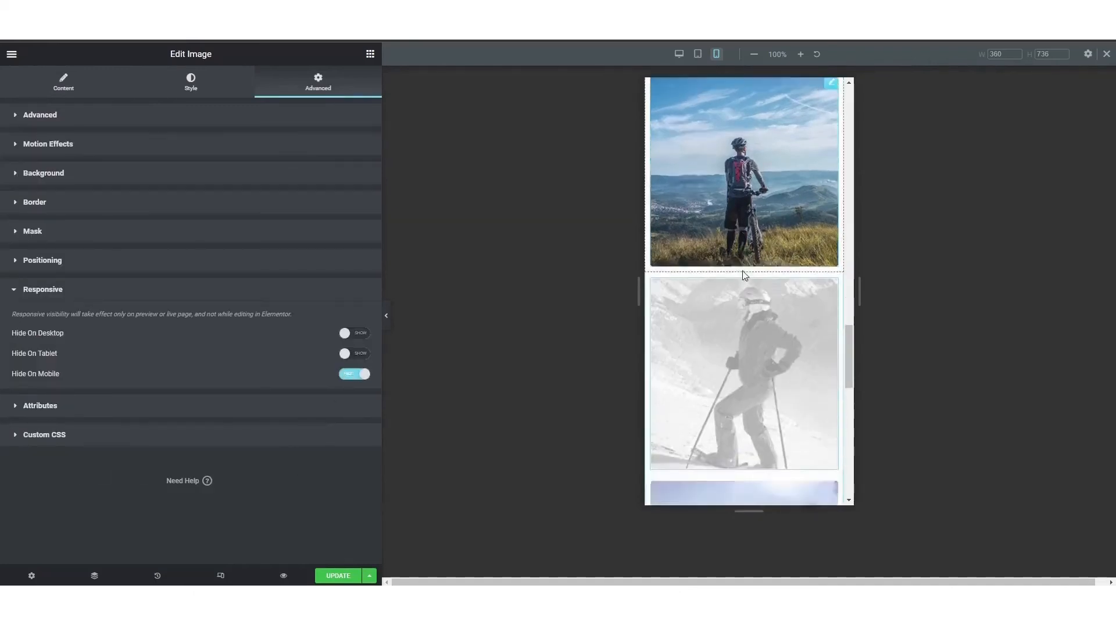
{"action": "left_click", "coordinate": [832, 255]}
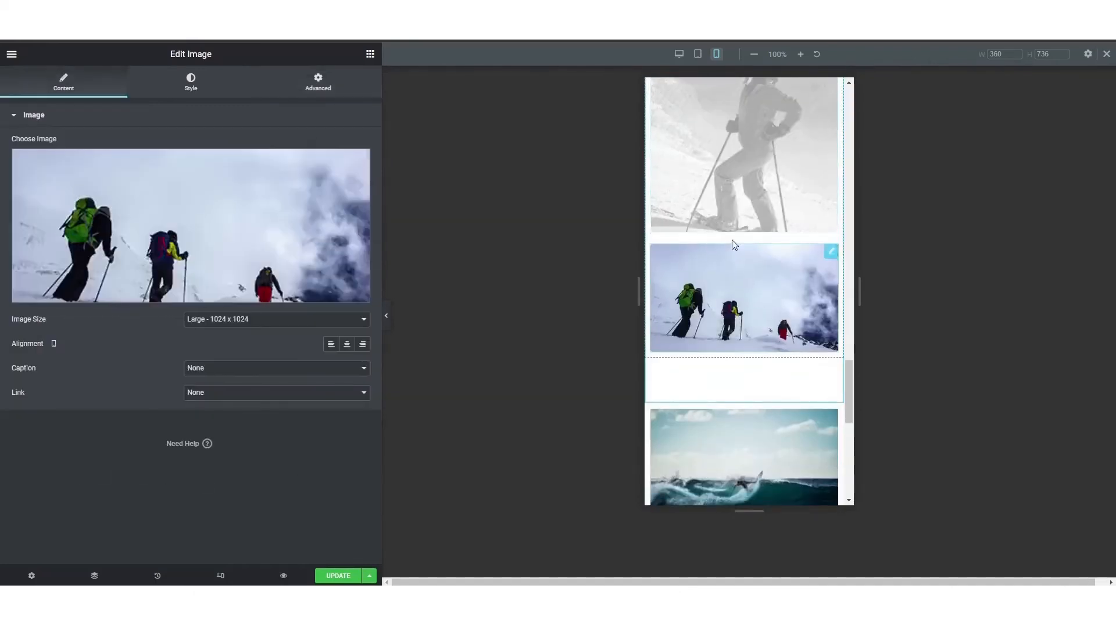
{"action": "left_click", "coordinate": [340, 87]}
{"action": "left_click", "coordinate": [46, 470]}
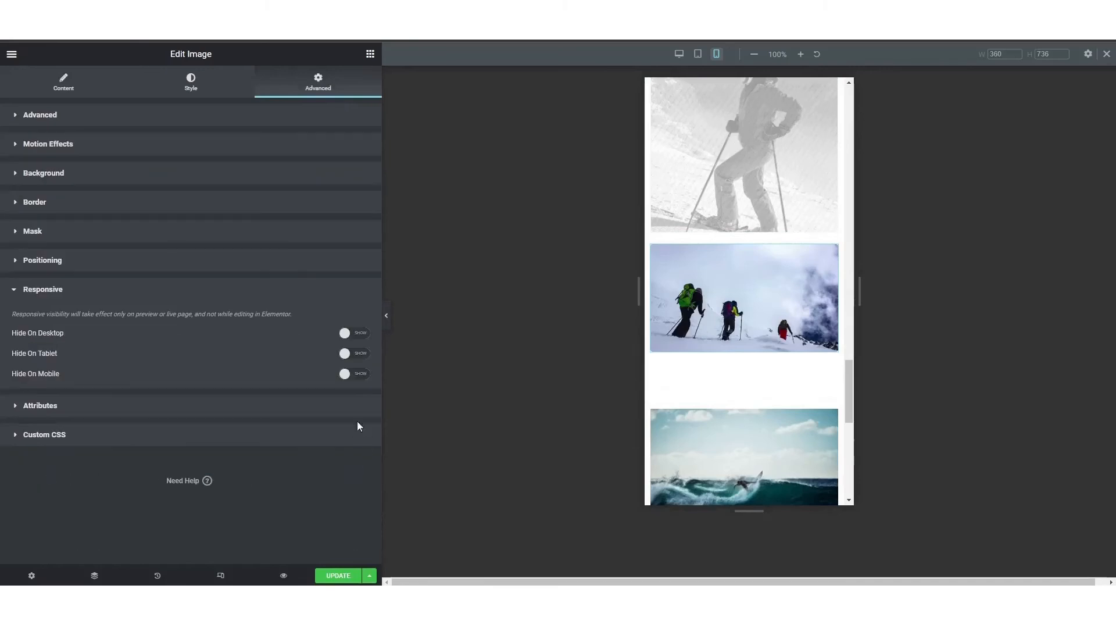
{"action": "left_click", "coordinate": [356, 377]}
- Enable Hide On Mobile for the cyclist image in the Upcoming Tours & Destination section
{"action": "scroll", "coordinate": [803, 274], "scroll_direction": "up", "scroll_amount": 5}
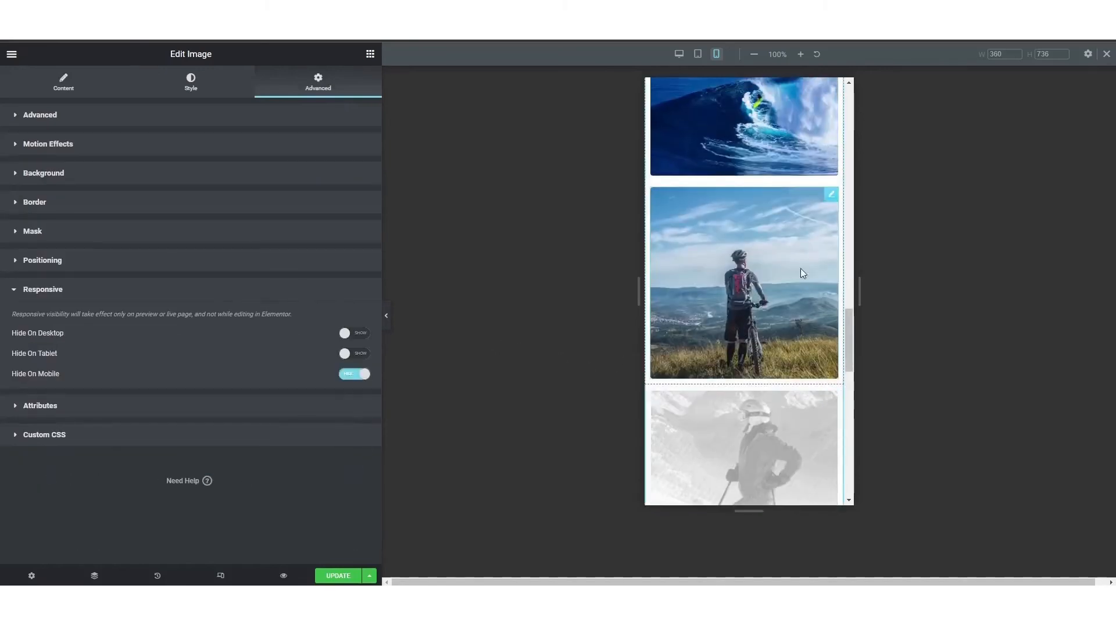
{"action": "left_click", "coordinate": [831, 196]}
{"action": "left_click", "coordinate": [351, 92]}
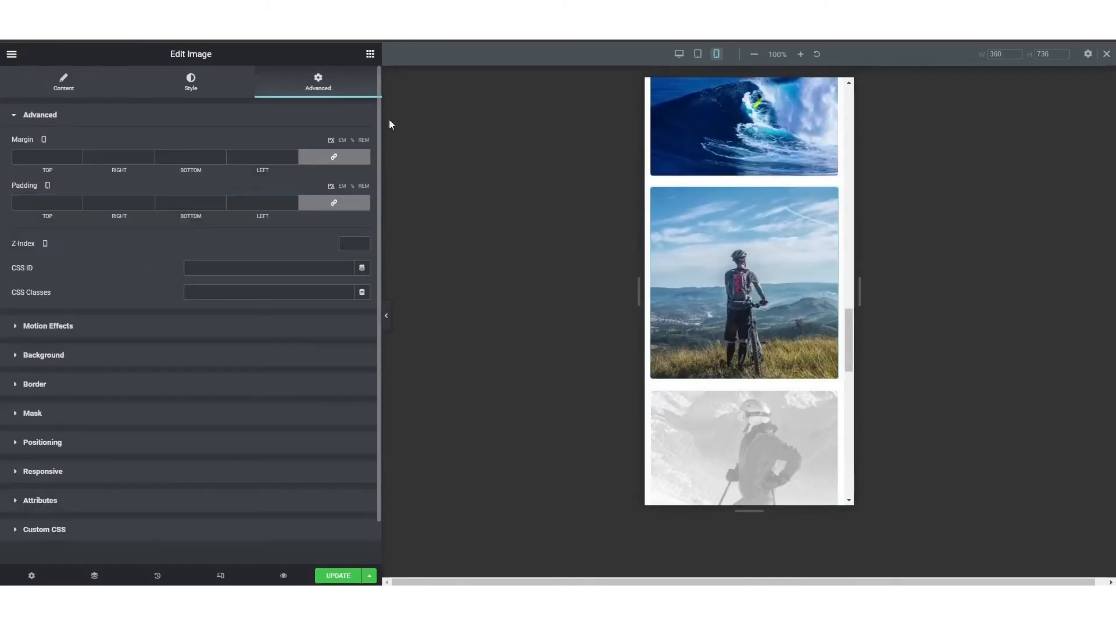
{"action": "left_click", "coordinate": [33, 472]}
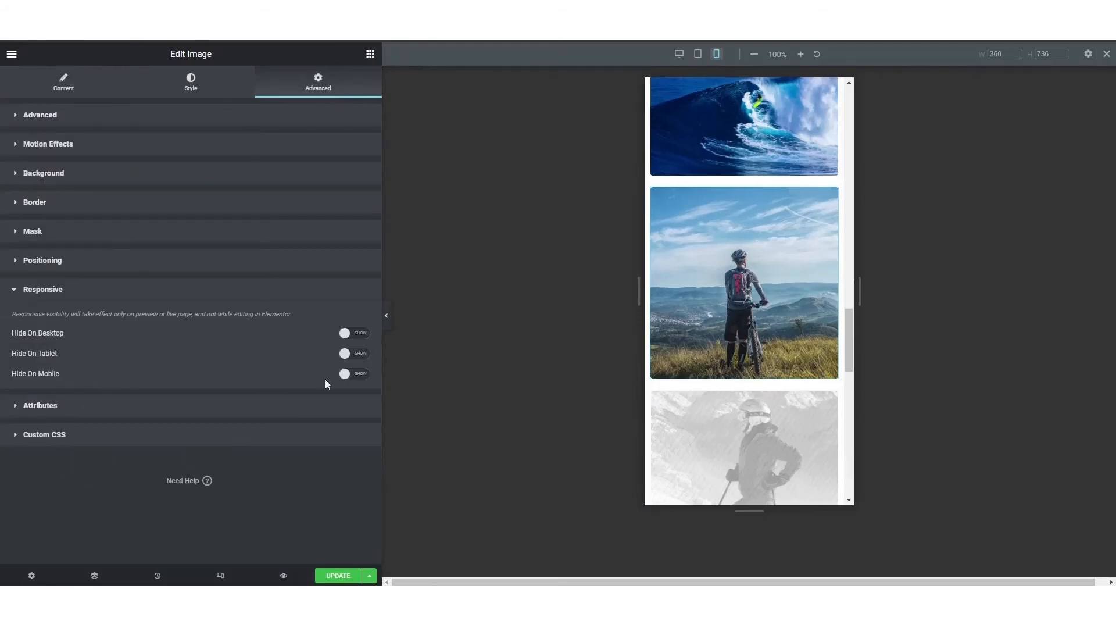
{"action": "left_click", "coordinate": [360, 382]}
- Review the mobile layout around the hidden images and down to the footer with the editing panel collapsed
{"action": "scroll", "coordinate": [720, 329], "scroll_direction": "up", "scroll_amount": 5}
{"action": "scroll", "coordinate": [684, 266], "scroll_direction": "down", "scroll_amount": 5}
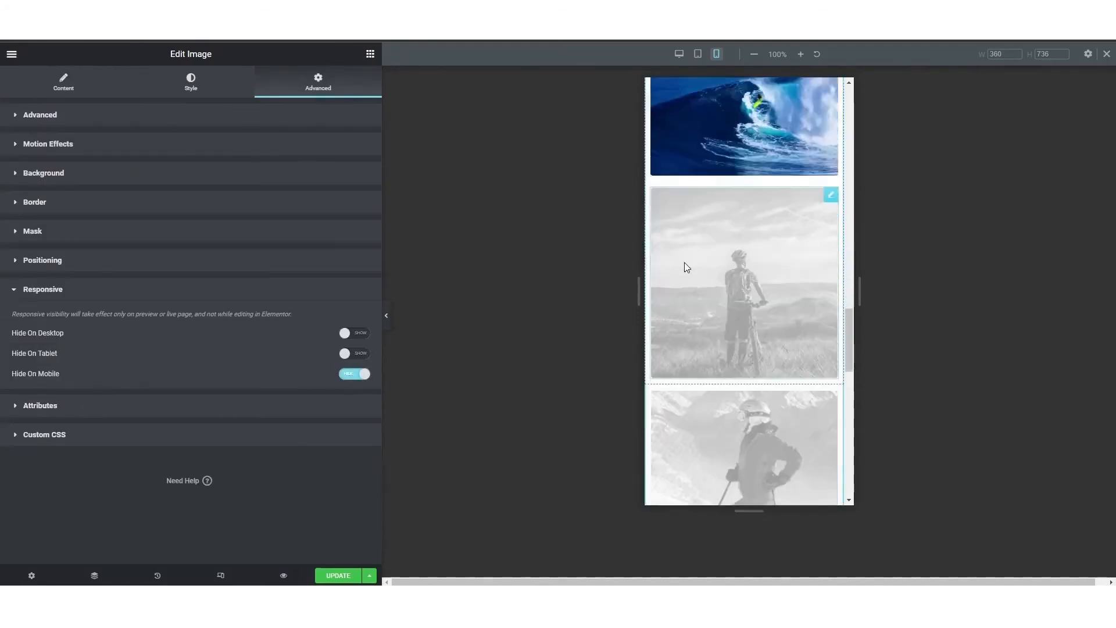
{"action": "scroll", "coordinate": [686, 266], "scroll_direction": "down", "scroll_amount": 3}
{"action": "scroll", "coordinate": [751, 320], "scroll_direction": "up", "scroll_amount": 10}
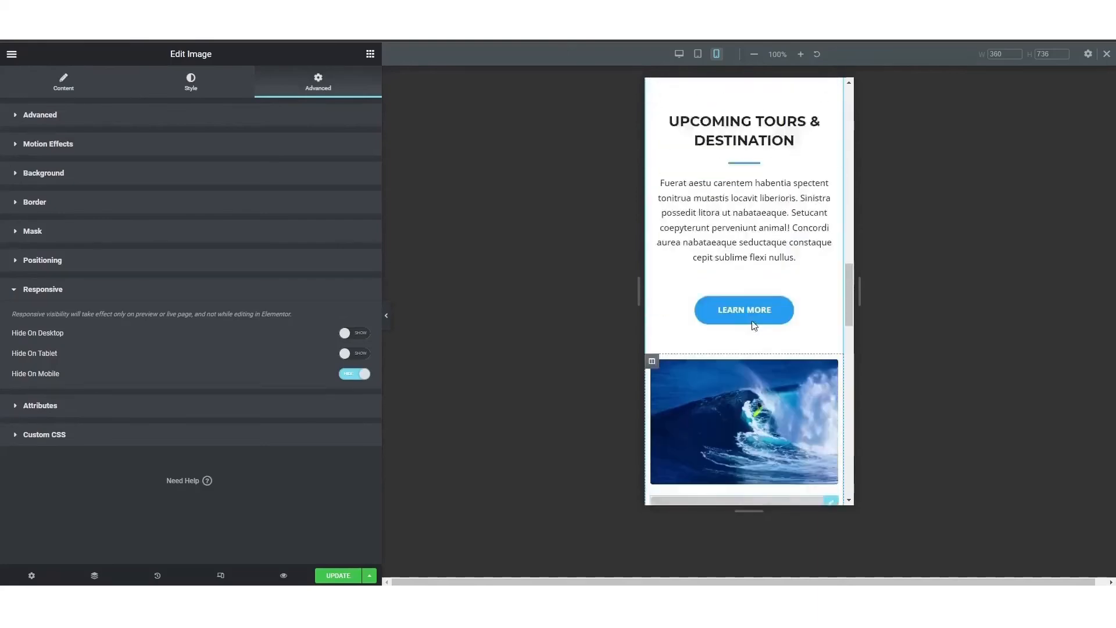
{"action": "scroll", "coordinate": [754, 239], "scroll_direction": "down", "scroll_amount": 6}
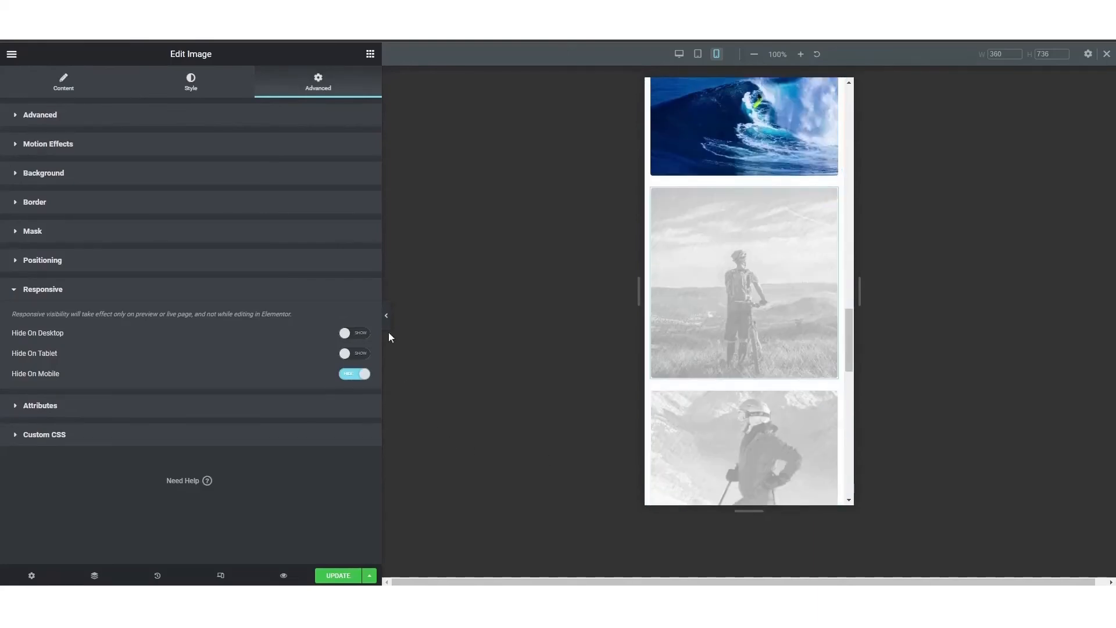
{"action": "left_click", "coordinate": [386, 317]}
{"action": "scroll", "coordinate": [473, 199], "scroll_direction": "up", "scroll_amount": 3}
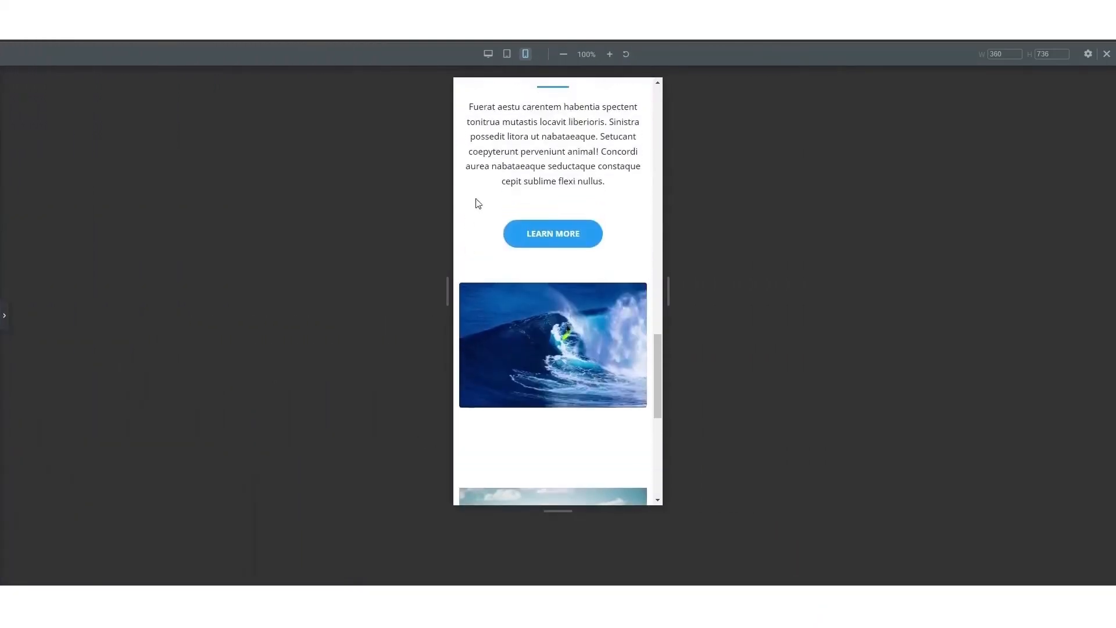
{"action": "scroll", "coordinate": [528, 267], "scroll_direction": "down", "scroll_amount": 5}
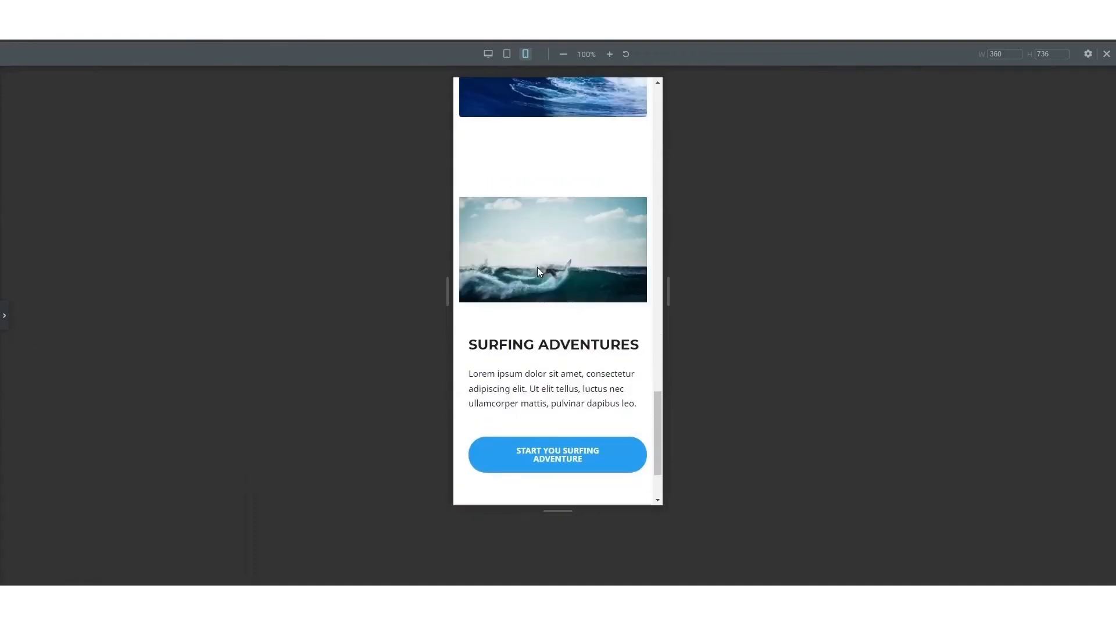
{"action": "scroll", "coordinate": [584, 227], "scroll_direction": "down", "scroll_amount": 2}
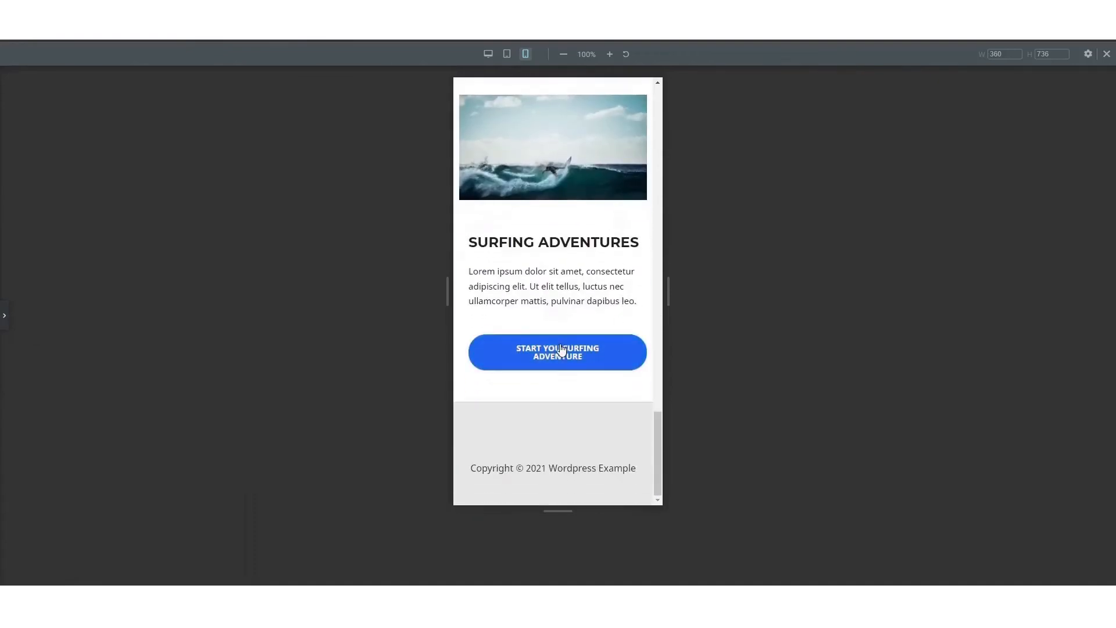
{"action": "scroll", "coordinate": [568, 378], "scroll_direction": "up", "scroll_amount": 15}
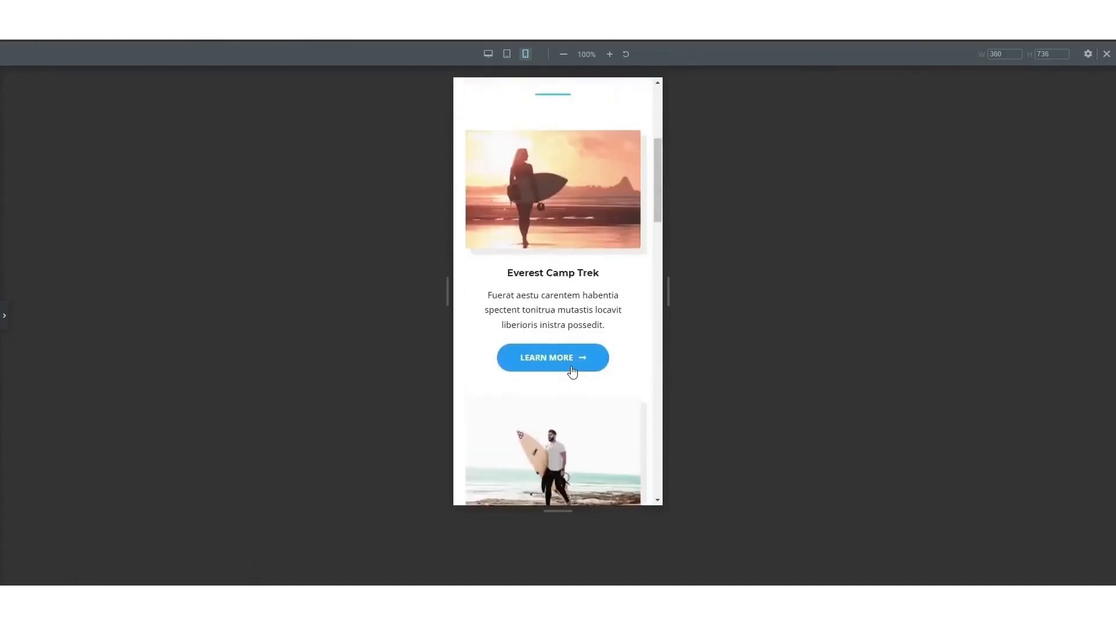
- Switch to the desktop view, check the Upcoming Tours & Destination images with the editing panel restored, and preview the changes
{"action": "left_click", "coordinate": [488, 54]}
{"action": "scroll", "coordinate": [532, 361], "scroll_direction": "down", "scroll_amount": 4}
{"action": "scroll", "coordinate": [532, 361], "scroll_direction": "down", "scroll_amount": 15}
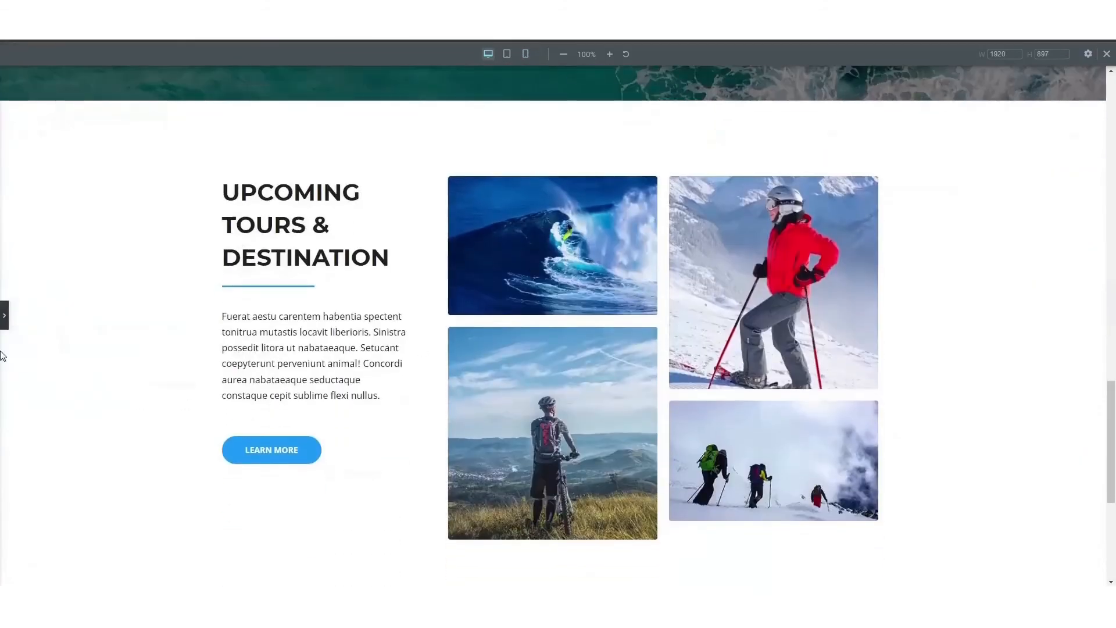
{"action": "left_click", "coordinate": [4, 317]}
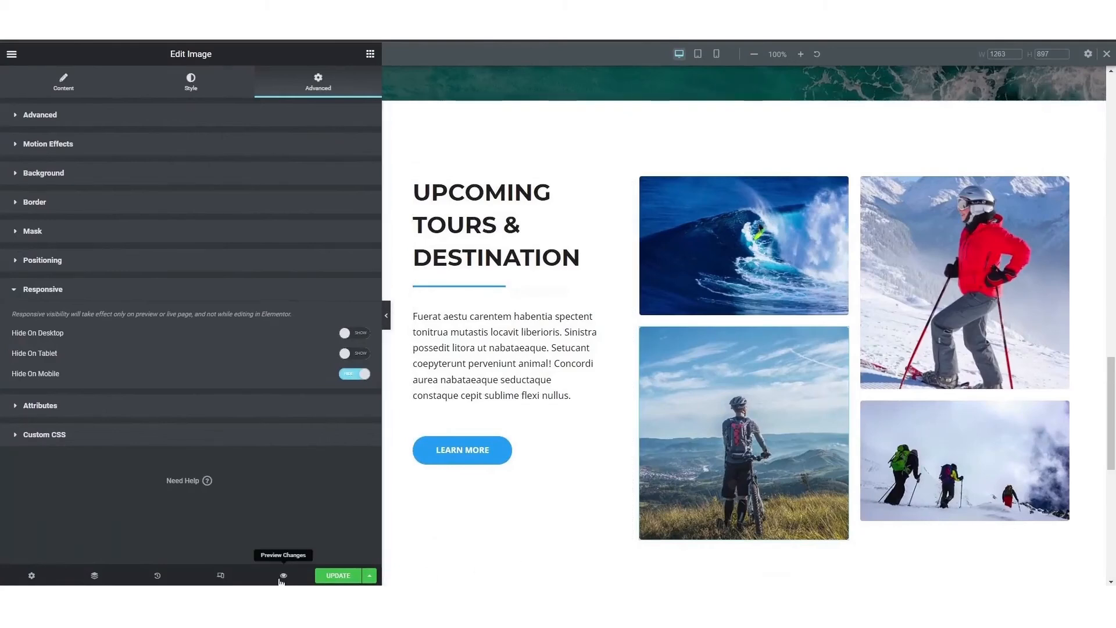
{"action": "left_click", "coordinate": [283, 575]}
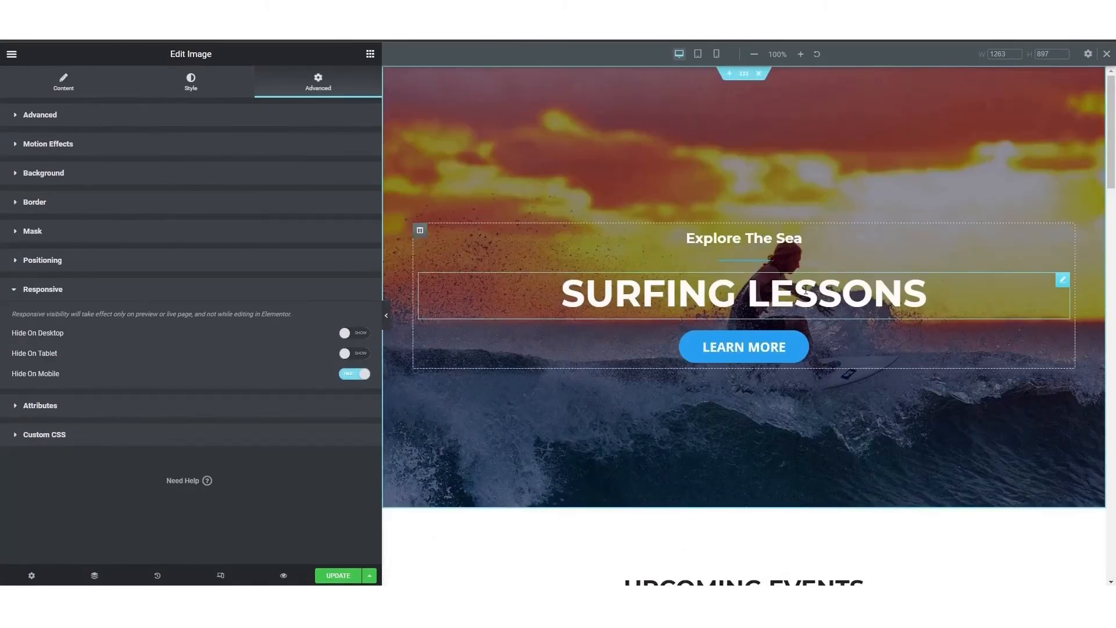
- Save the Home page changes and exit the Elementor editor to the WordPress dashboard
{"action": "left_click", "coordinate": [348, 575]}
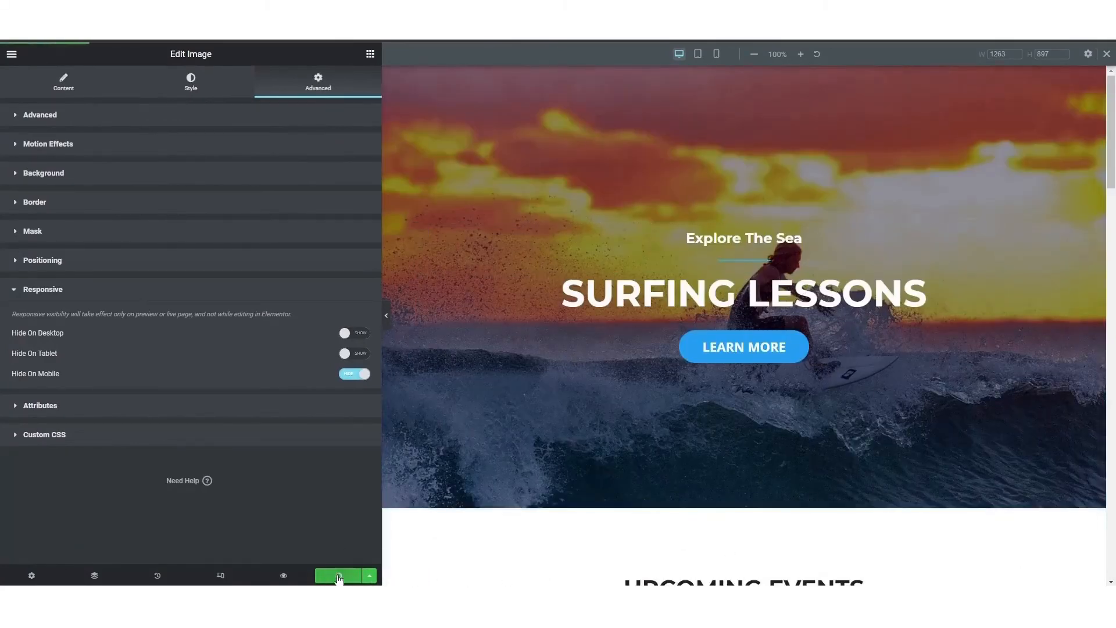
{"action": "left_click", "coordinate": [14, 54]}
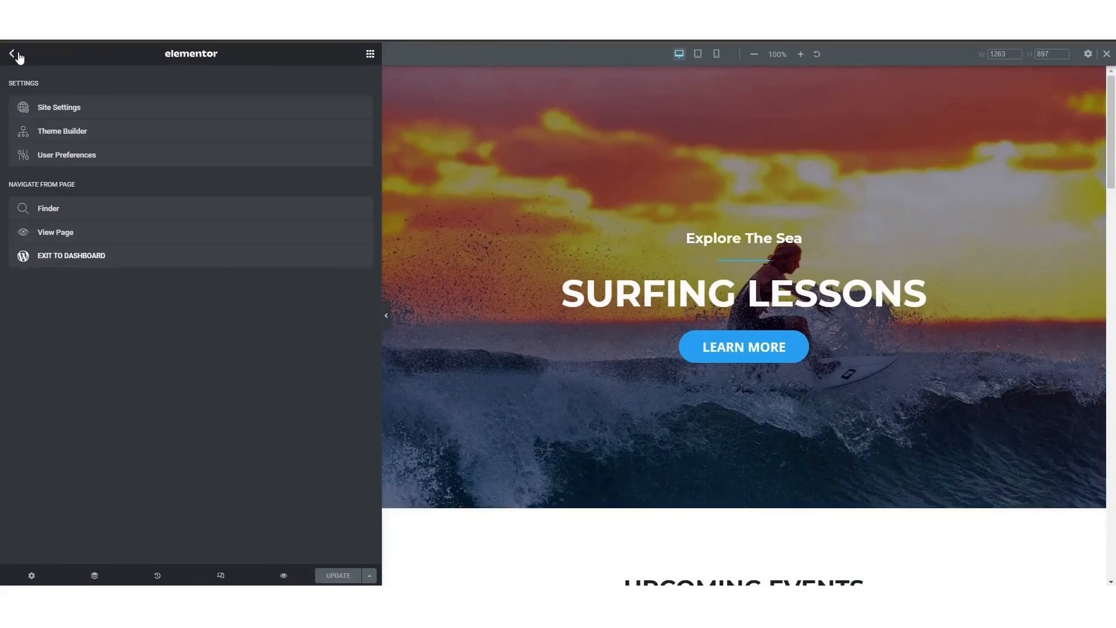
{"action": "left_click", "coordinate": [102, 260]}
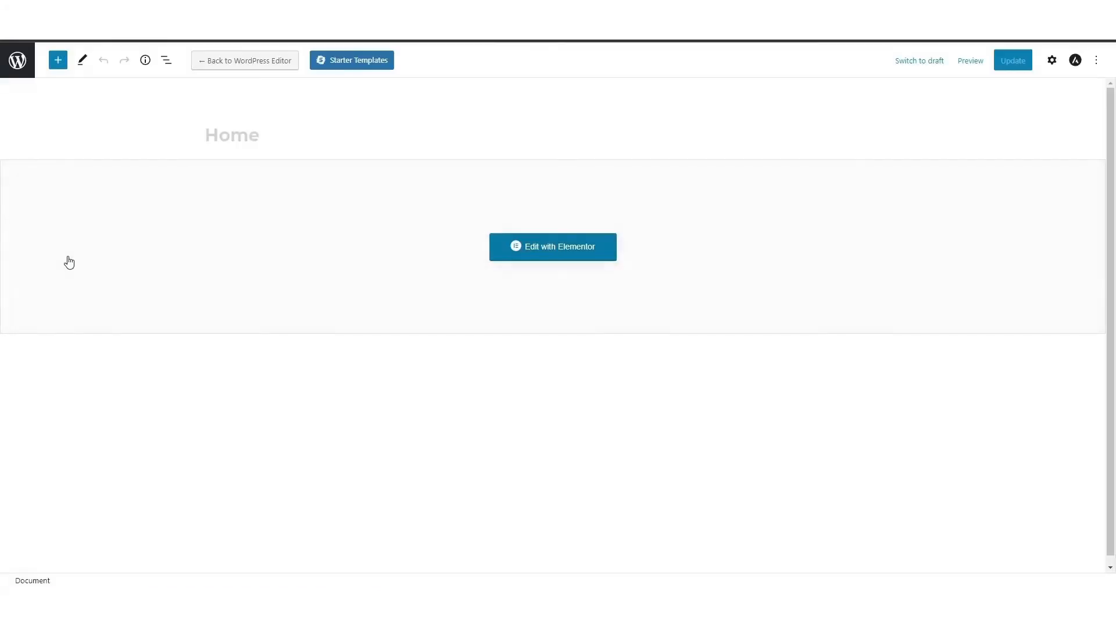
- Return to the list of all pages and open the Contact page for editing with Elementor
{"action": "left_click", "coordinate": [15, 65]}
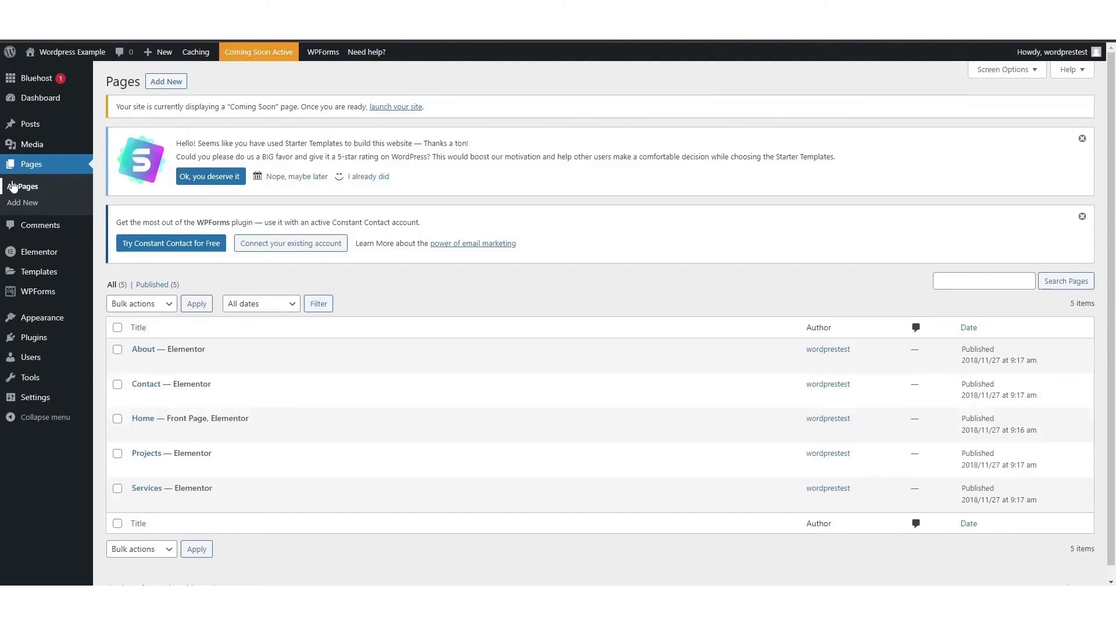
{"action": "scroll", "coordinate": [391, 281], "scroll_direction": "down", "scroll_amount": 1}
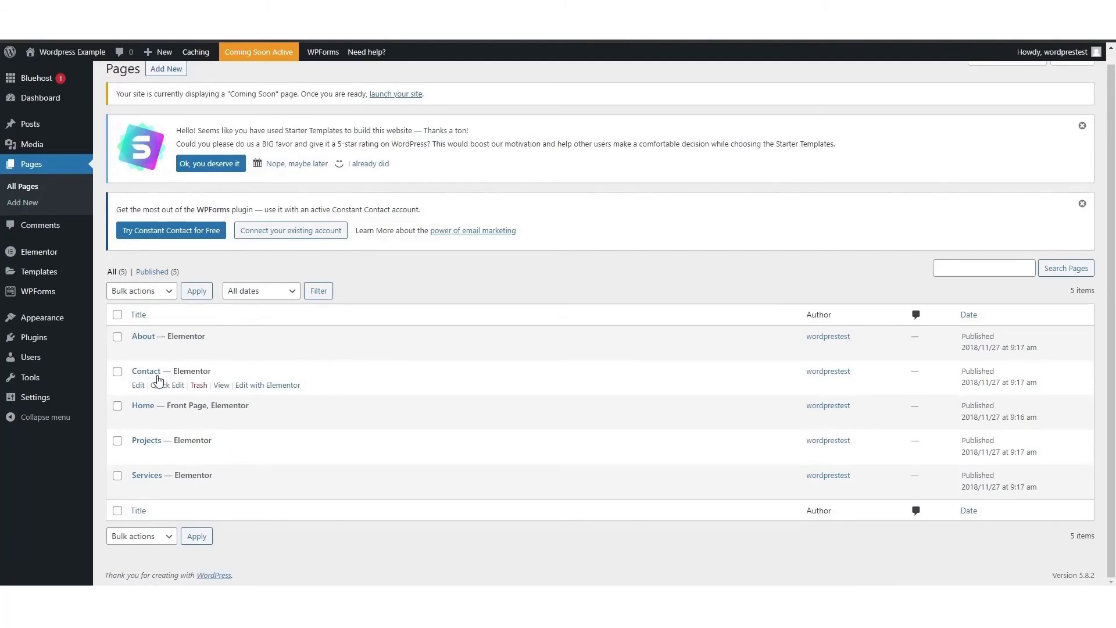
{"action": "left_click", "coordinate": [267, 385]}
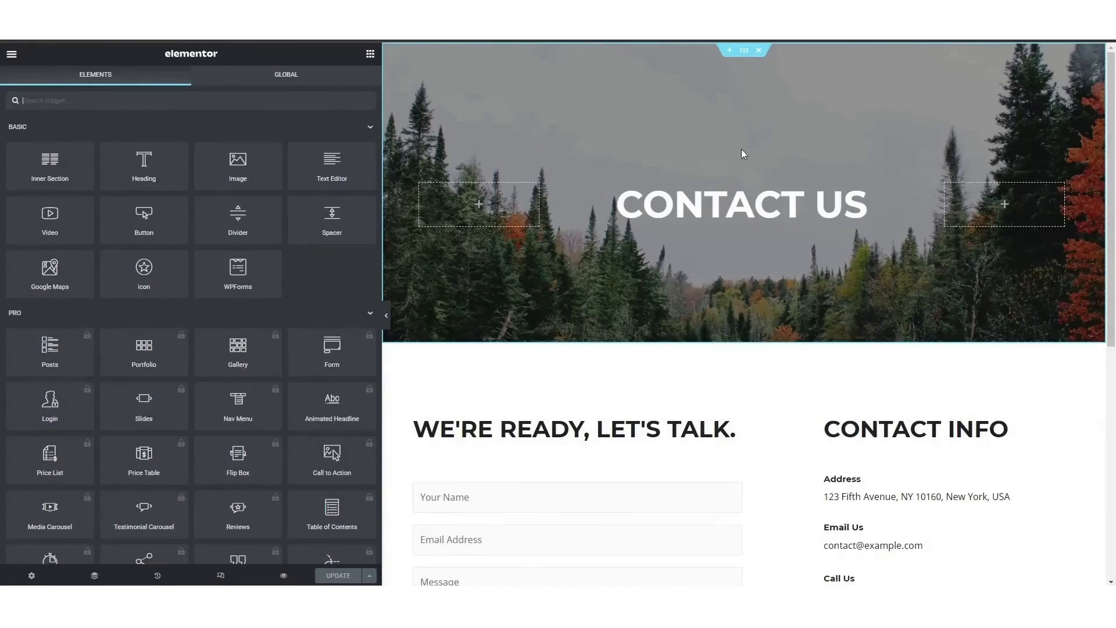
- Examine the background image and background overlay settings of the Contact Us banner section
{"action": "left_click", "coordinate": [743, 50]}
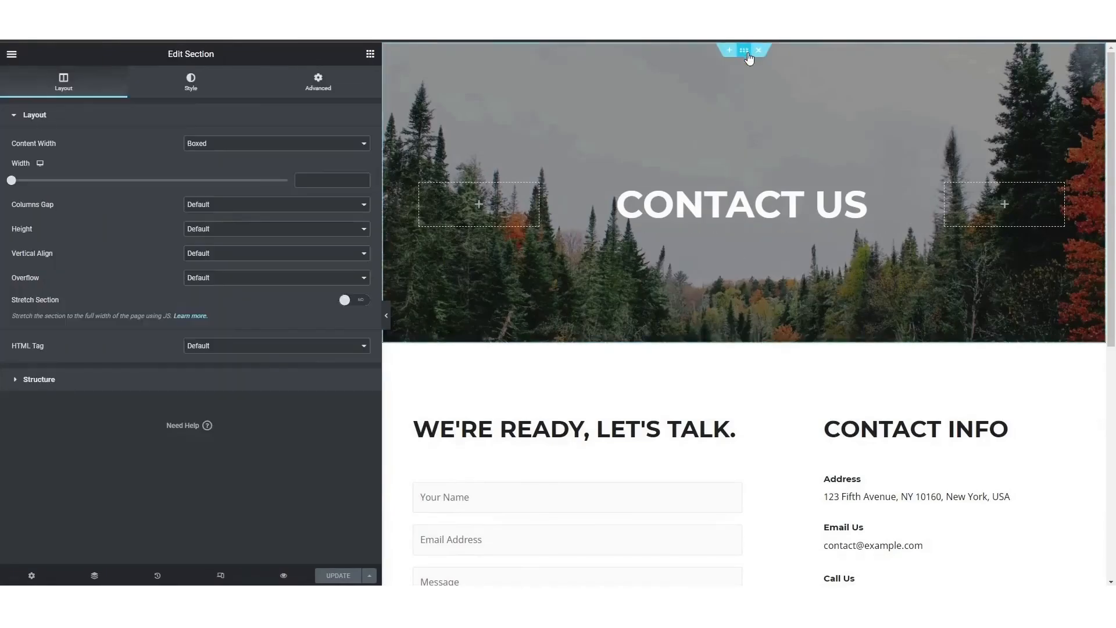
{"action": "left_click", "coordinate": [187, 87]}
{"action": "scroll", "coordinate": [274, 244], "scroll_direction": "down", "scroll_amount": 1}
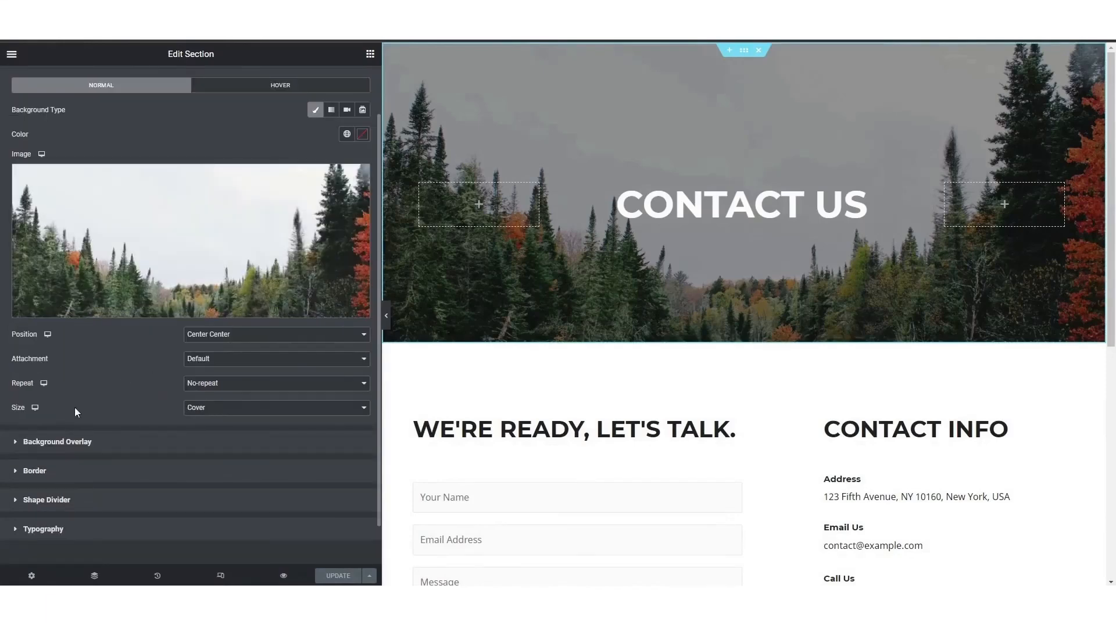
{"action": "left_click", "coordinate": [70, 437]}
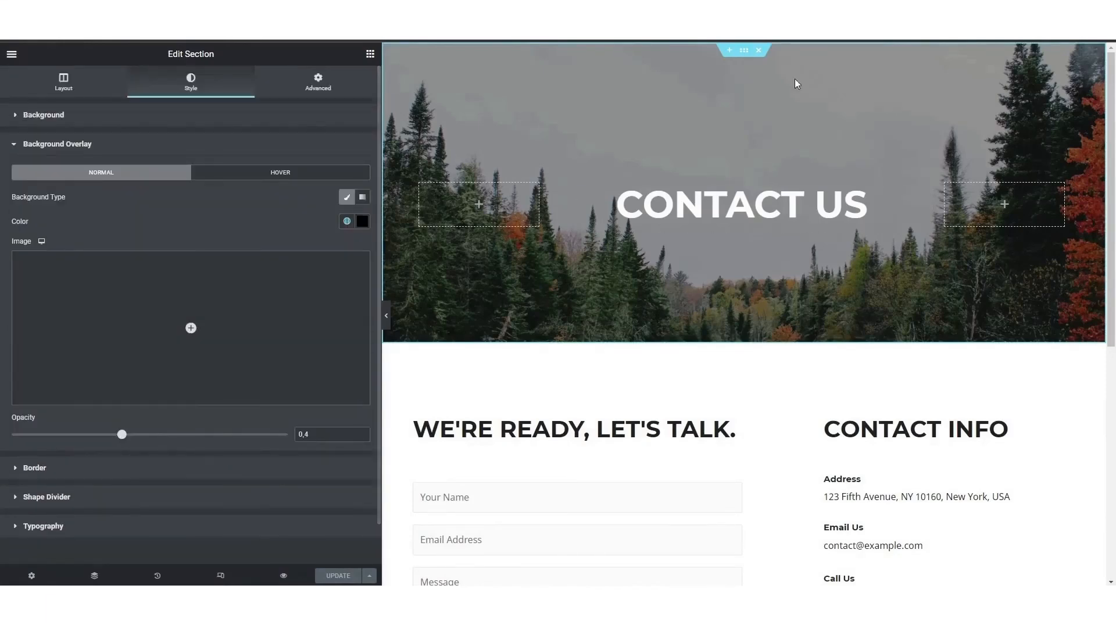
- Inspect the title settings of the Contact page's three headings and the shortcode of its contact form
{"action": "left_click", "coordinate": [786, 210]}
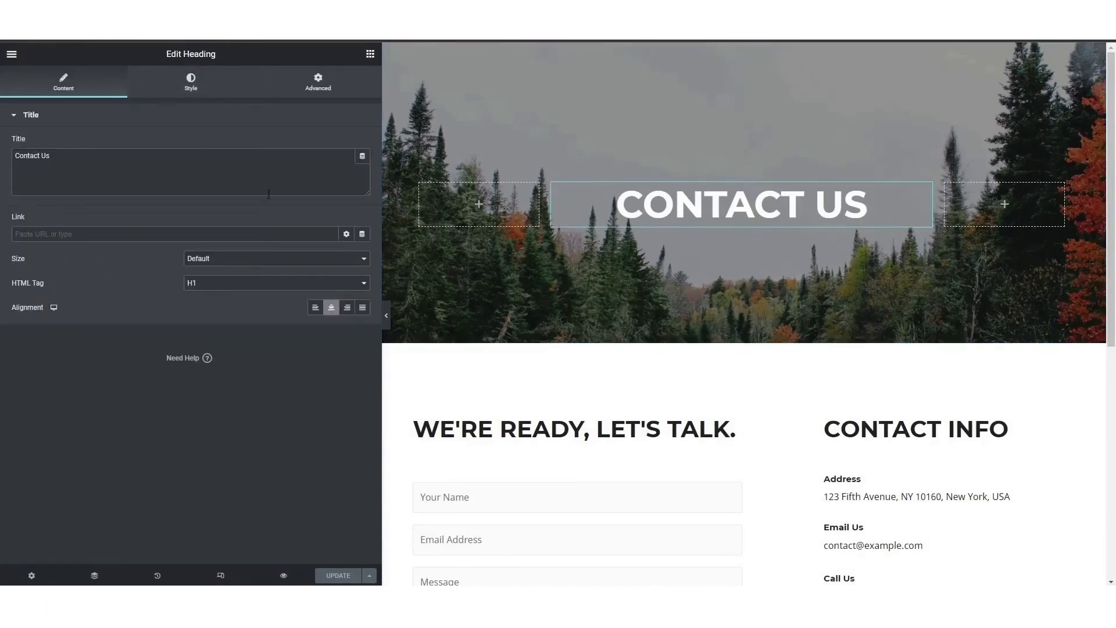
{"action": "scroll", "coordinate": [818, 220], "scroll_direction": "down", "scroll_amount": 3}
{"action": "left_click", "coordinate": [632, 250]}
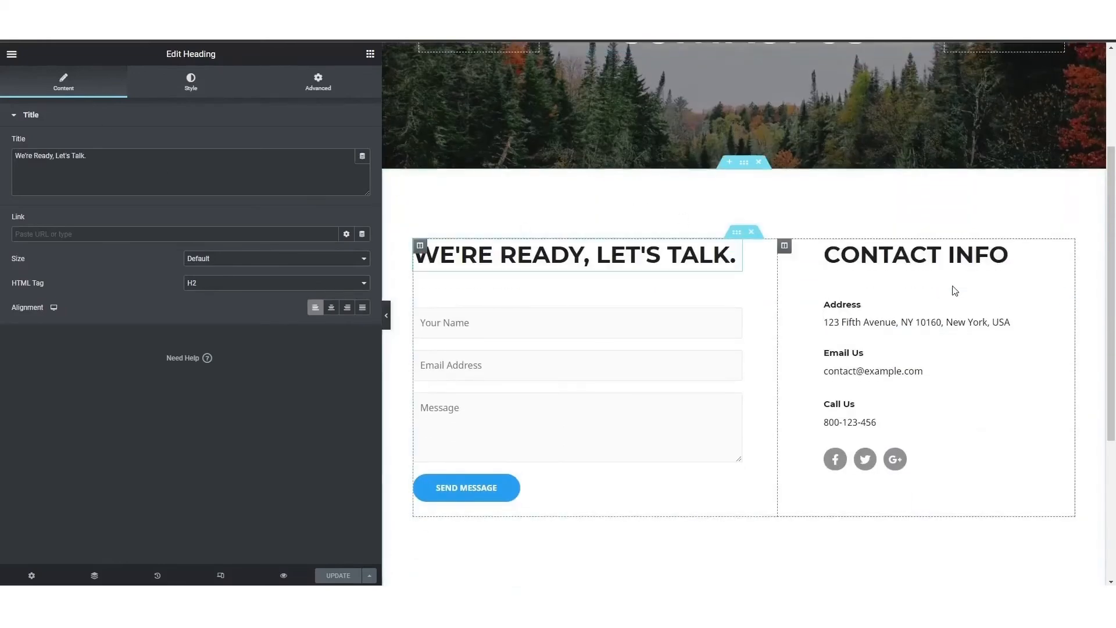
{"action": "left_click", "coordinate": [917, 278]}
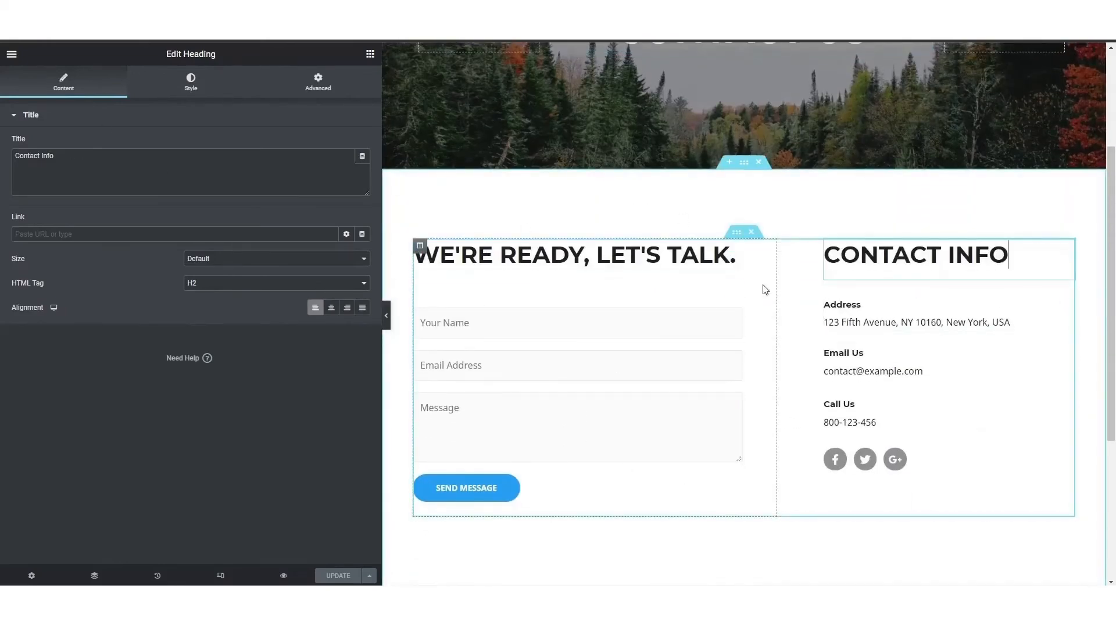
{"action": "left_click", "coordinate": [736, 290]}
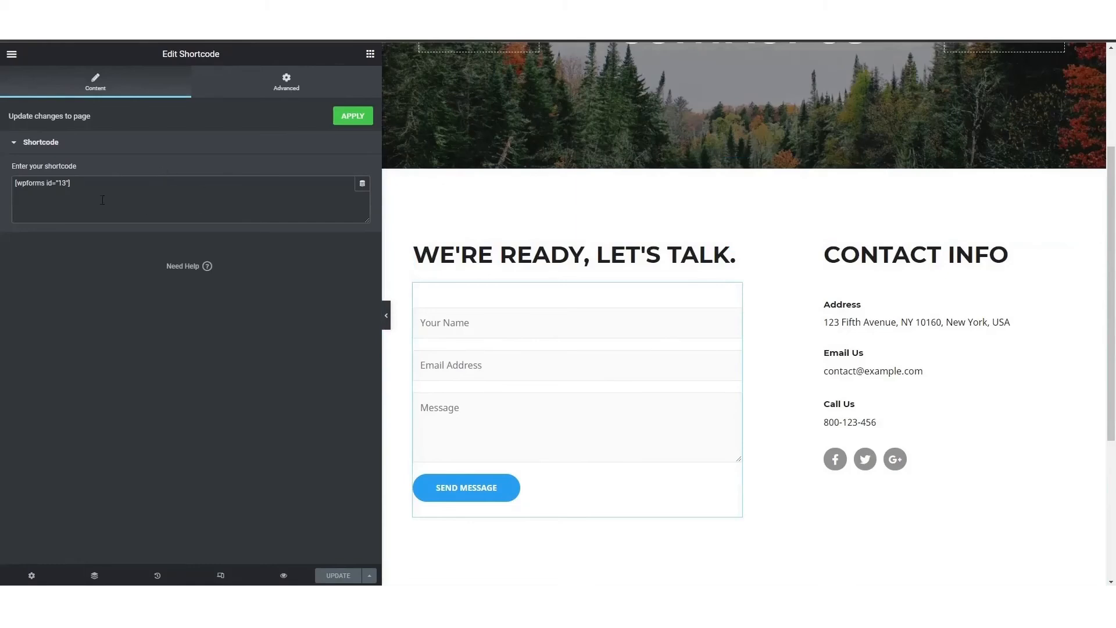
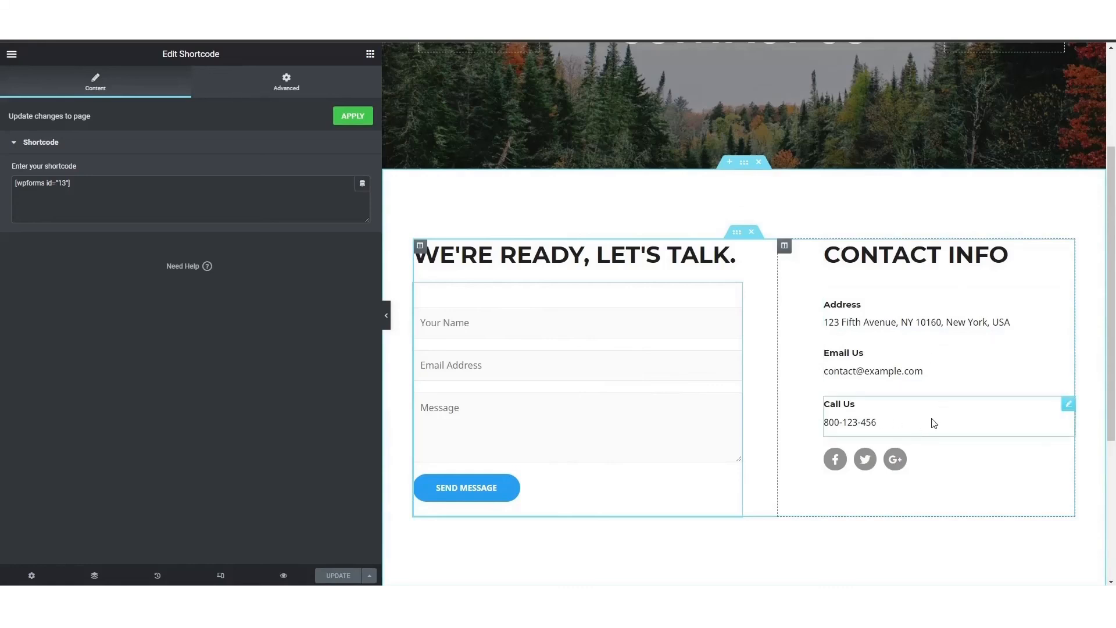
- Open the social icons under Contact Info and expand the Facebook item to examine its link setting
{"action": "left_click", "coordinate": [844, 464]}
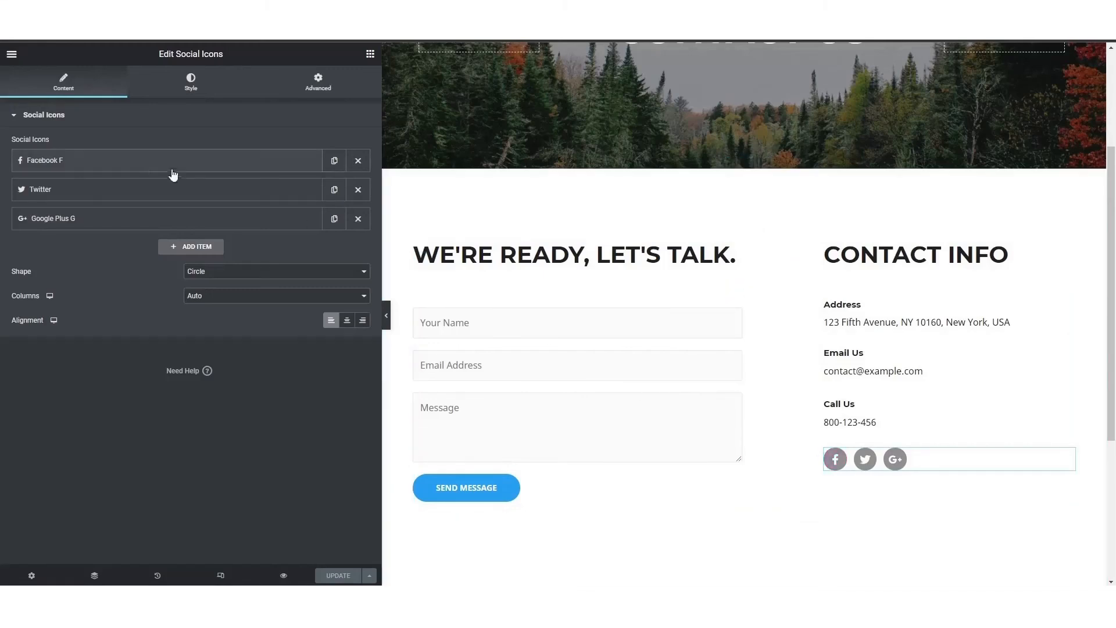
{"action": "left_click", "coordinate": [111, 164]}
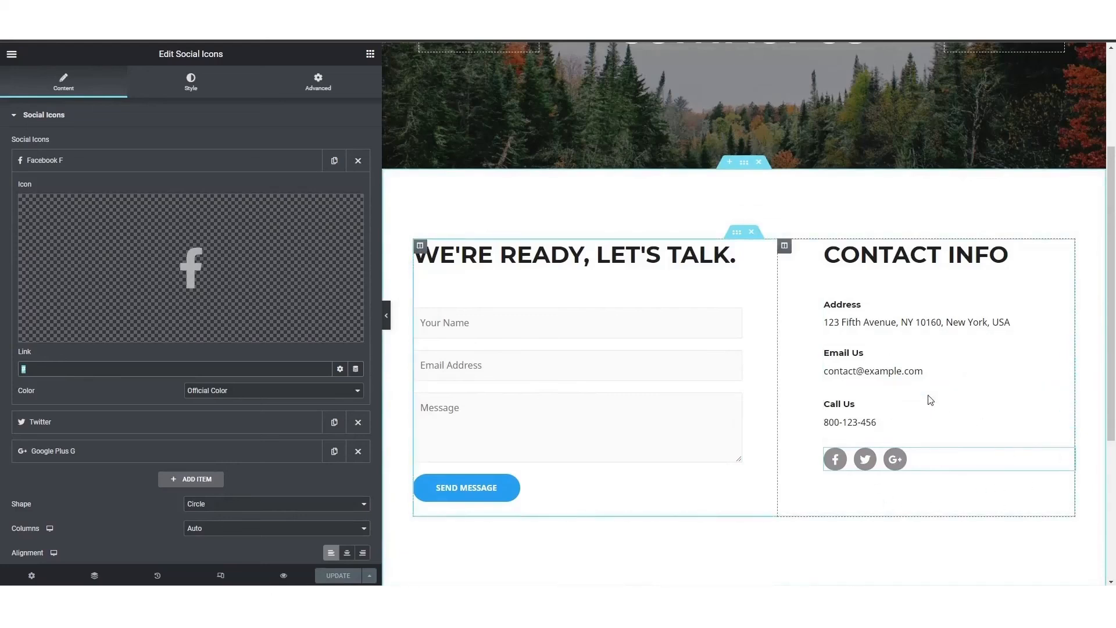
{"action": "scroll", "coordinate": [929, 400], "scroll_direction": "up", "scroll_amount": 3}
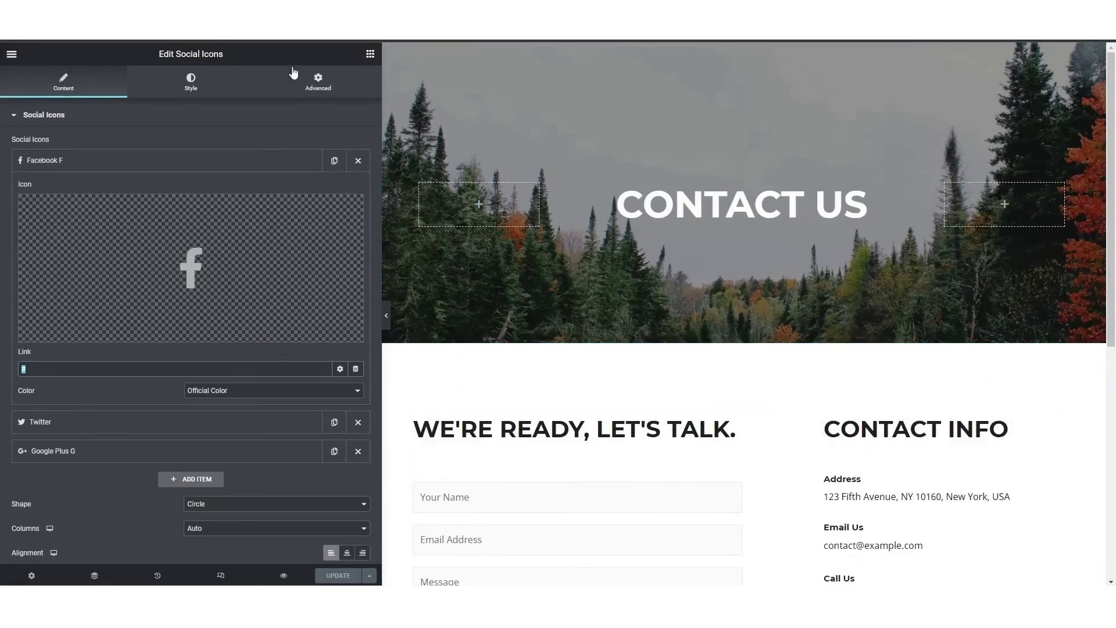
- Exit the Contact page editor to the dashboard and publish a new page titled Surfing Lessons
{"action": "left_click", "coordinate": [12, 53]}
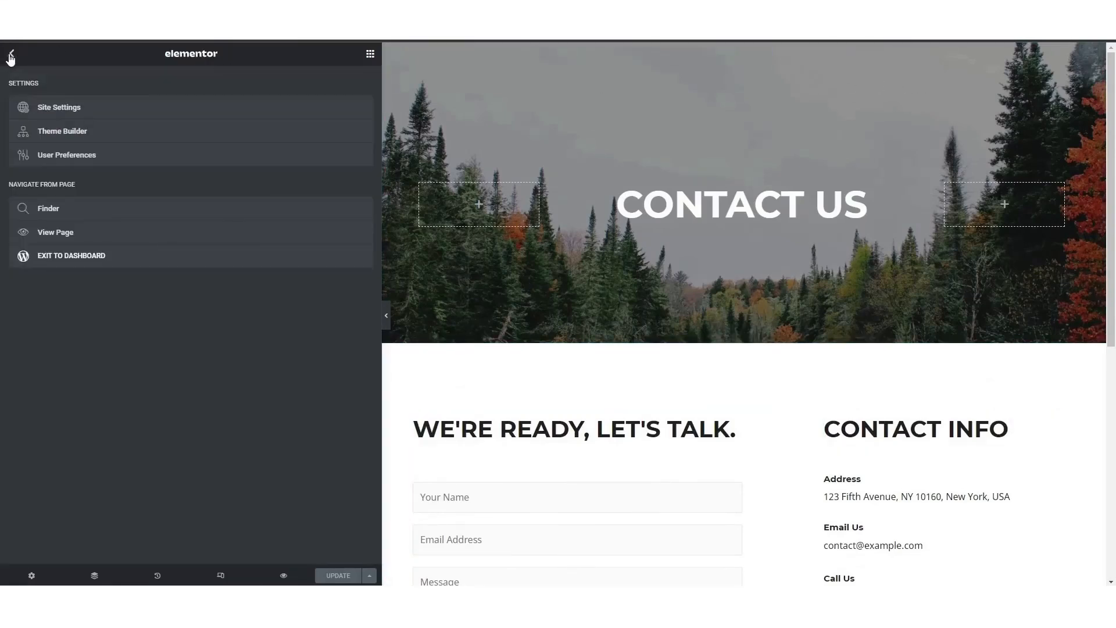
{"action": "left_click", "coordinate": [95, 257]}
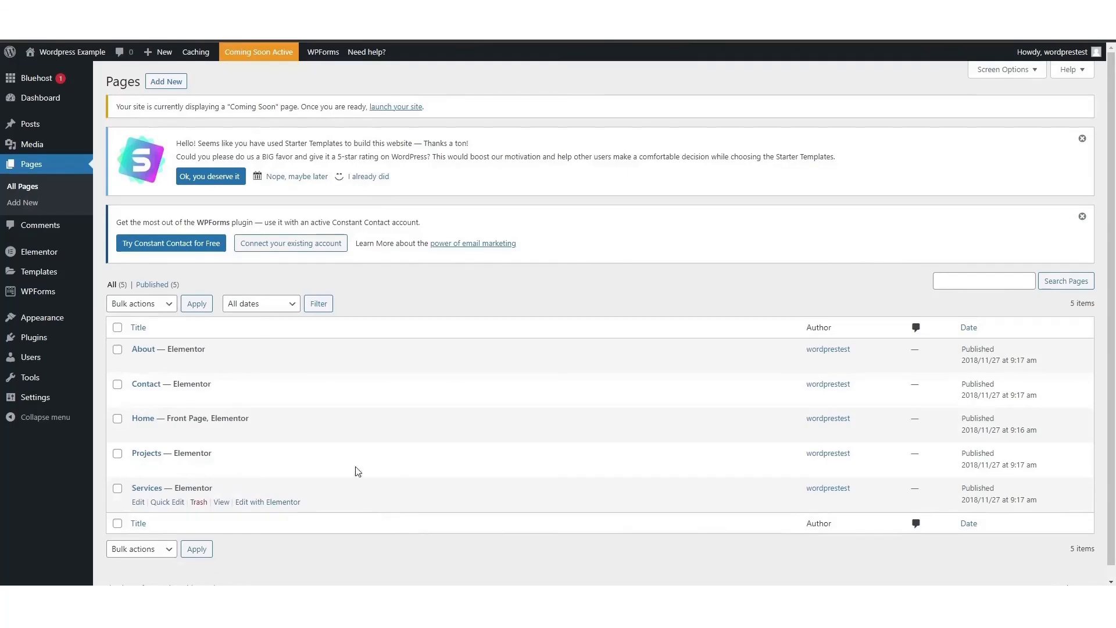
{"action": "left_click", "coordinate": [170, 85]}
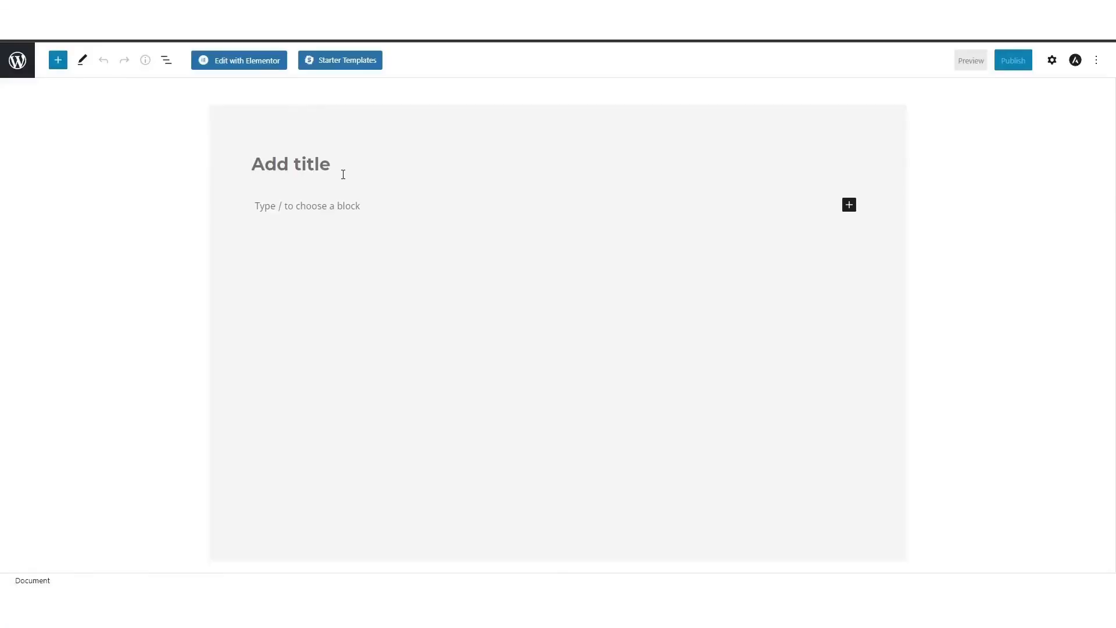
{"action": "type", "text": "Surfing Lessons"}
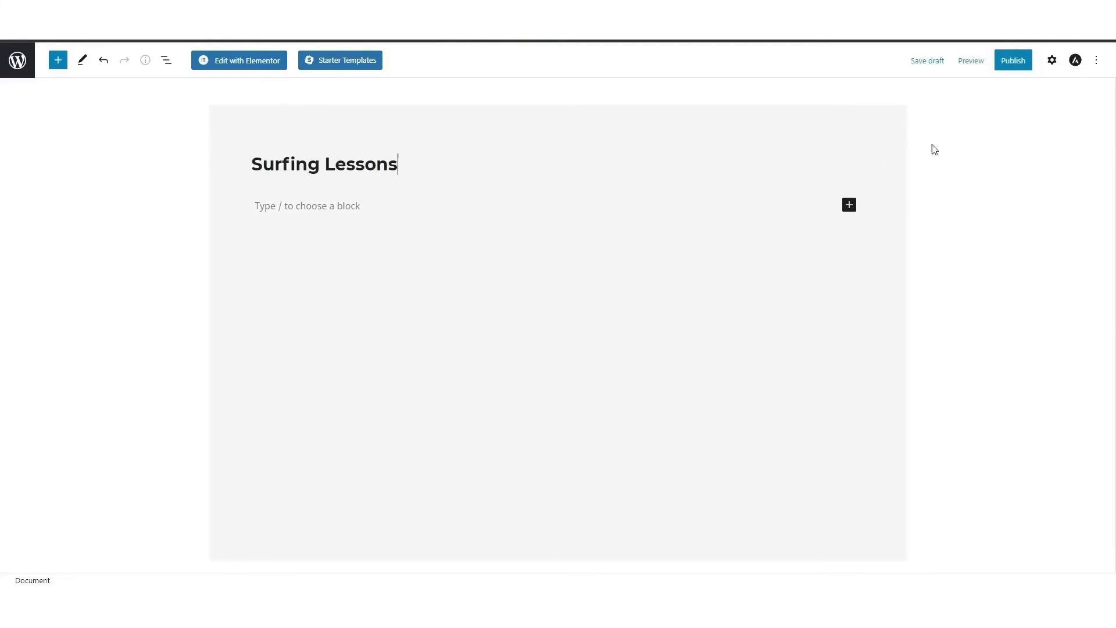
{"action": "left_click", "coordinate": [1013, 61]}
{"action": "left_click", "coordinate": [1000, 67]}
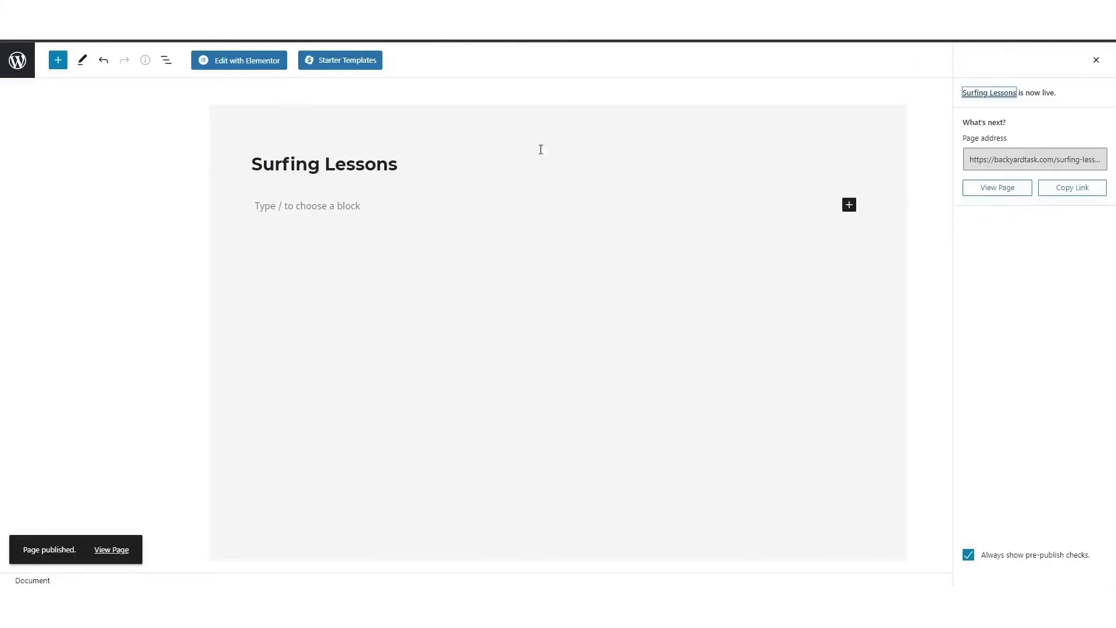
- Open the Surfing Lessons page in Elementor and add a two-column section with an Image widget in the first column
{"action": "left_click", "coordinate": [256, 61]}
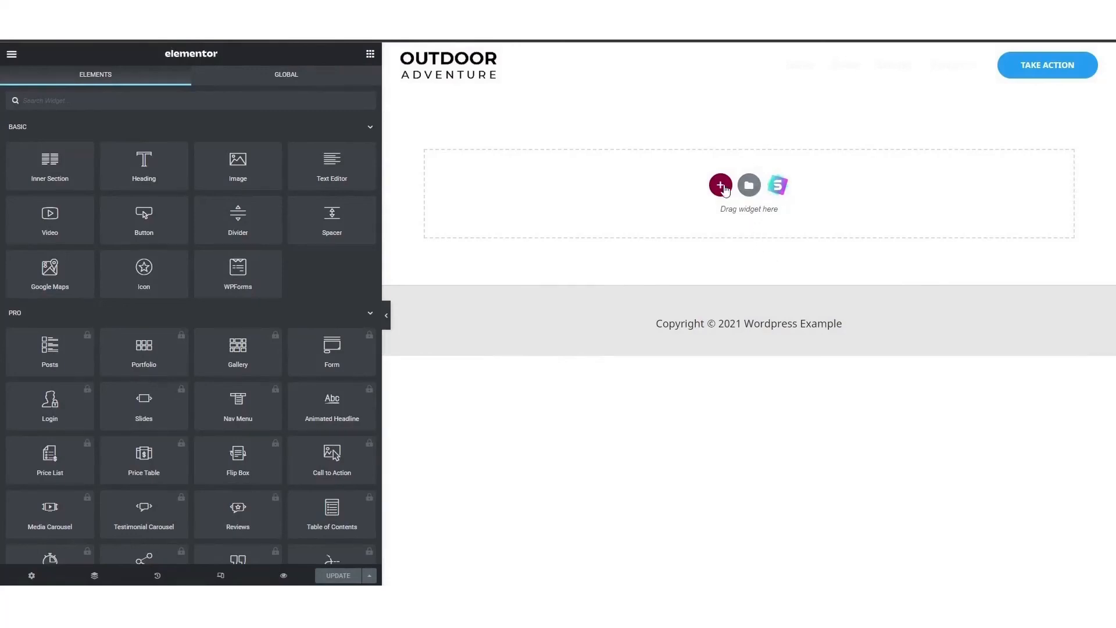
{"action": "left_click", "coordinate": [721, 186]}
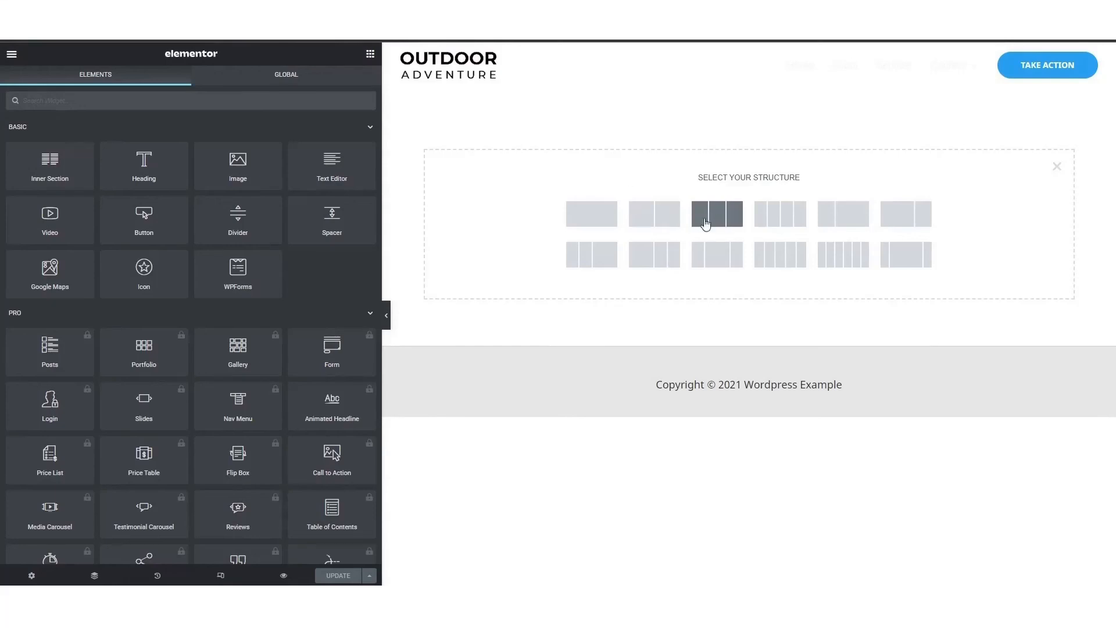
{"action": "left_click", "coordinate": [651, 215]}
{"action": "left_click_drag", "start_coordinate": [585, 92], "coordinate": [581, 106]}
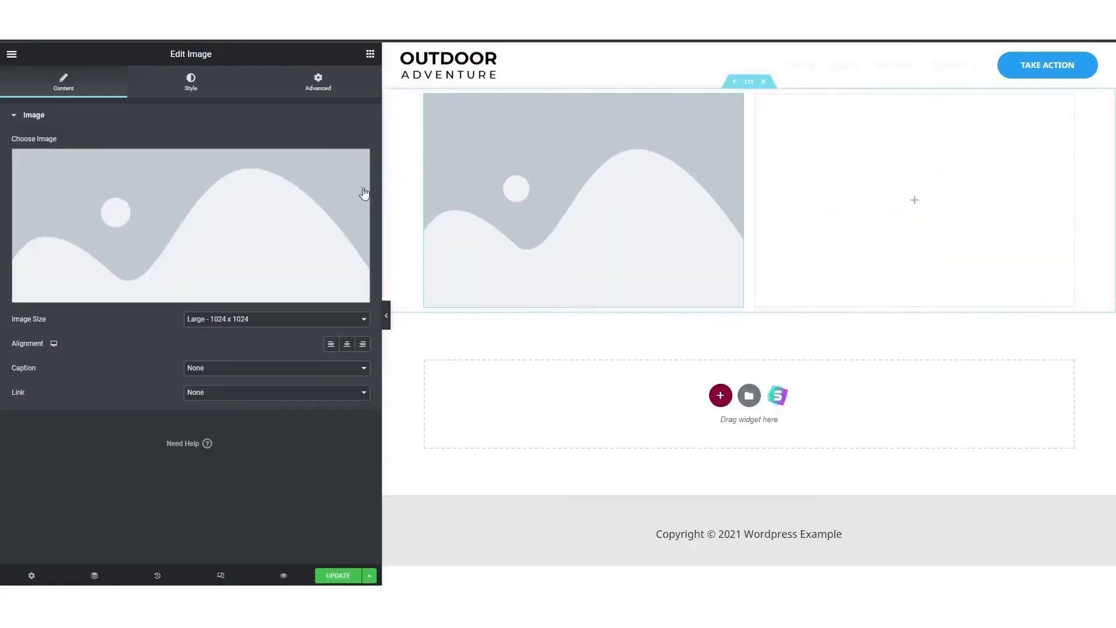
- Place a Heading widget in the section's empty second column and update the page
{"action": "left_click", "coordinate": [11, 54]}
{"action": "left_click", "coordinate": [11, 55]}
{"action": "left_click_drag", "start_coordinate": [142, 166], "coordinate": [849, 177]}
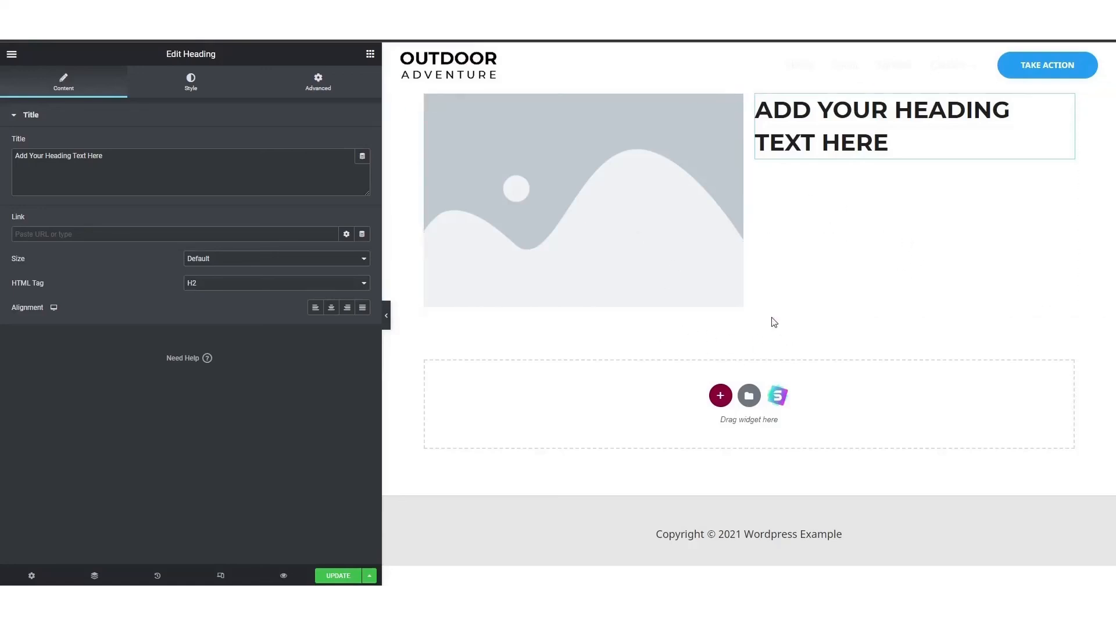
{"action": "left_click", "coordinate": [333, 572]}
- Exit Elementor to the list of all pages and publish a new page titled Blog
{"action": "left_click", "coordinate": [11, 53]}
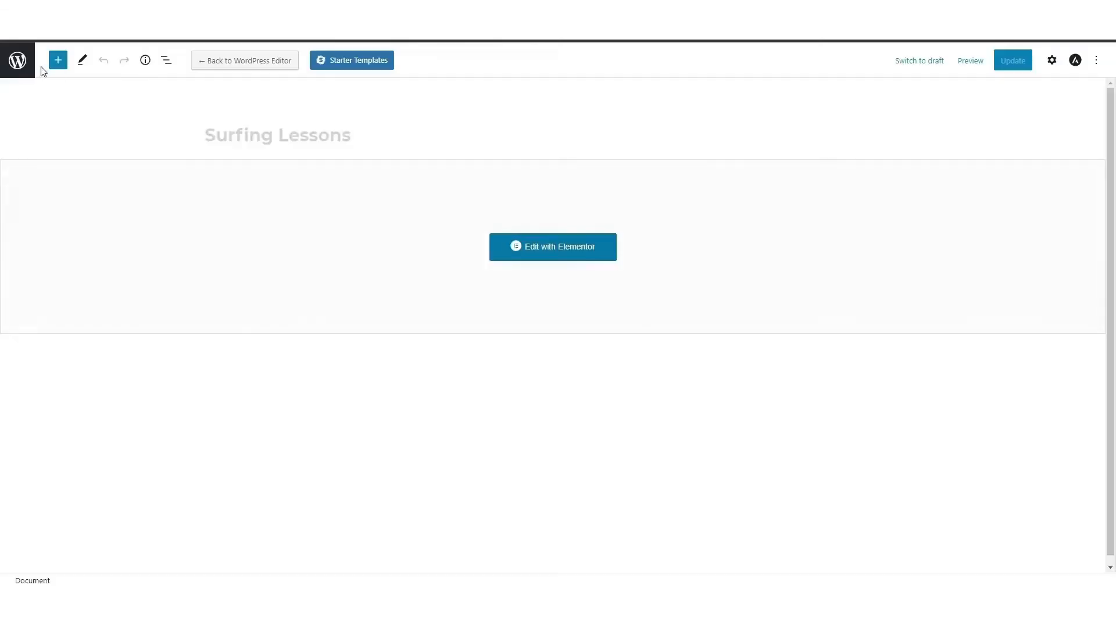
{"action": "left_click", "coordinate": [17, 61]}
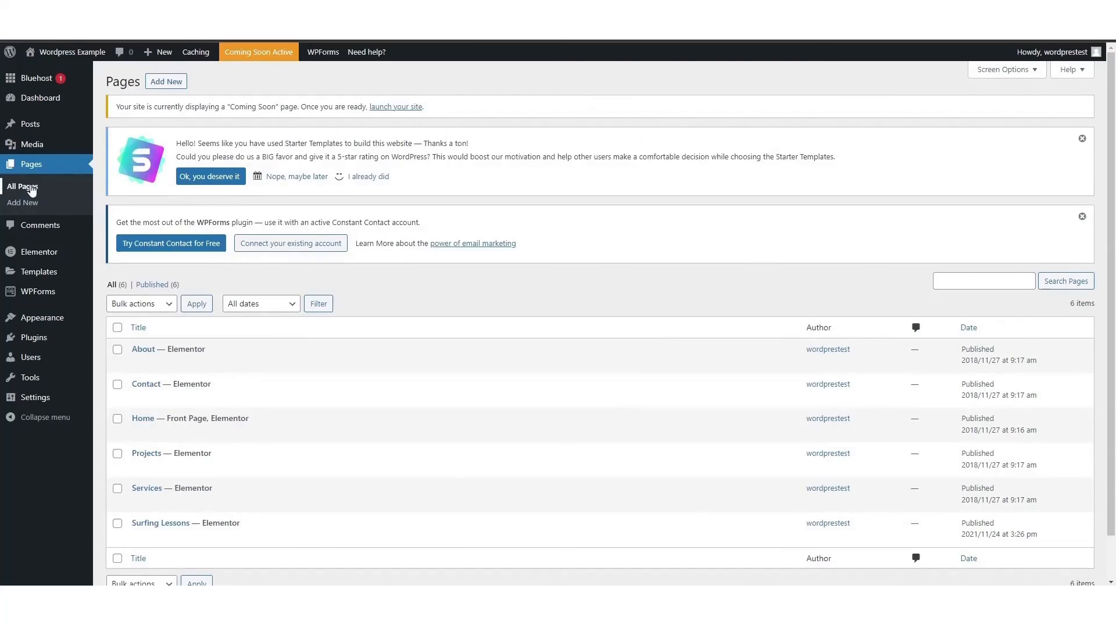
{"action": "left_click", "coordinate": [191, 85]}
{"action": "type", "text": "Blog"}
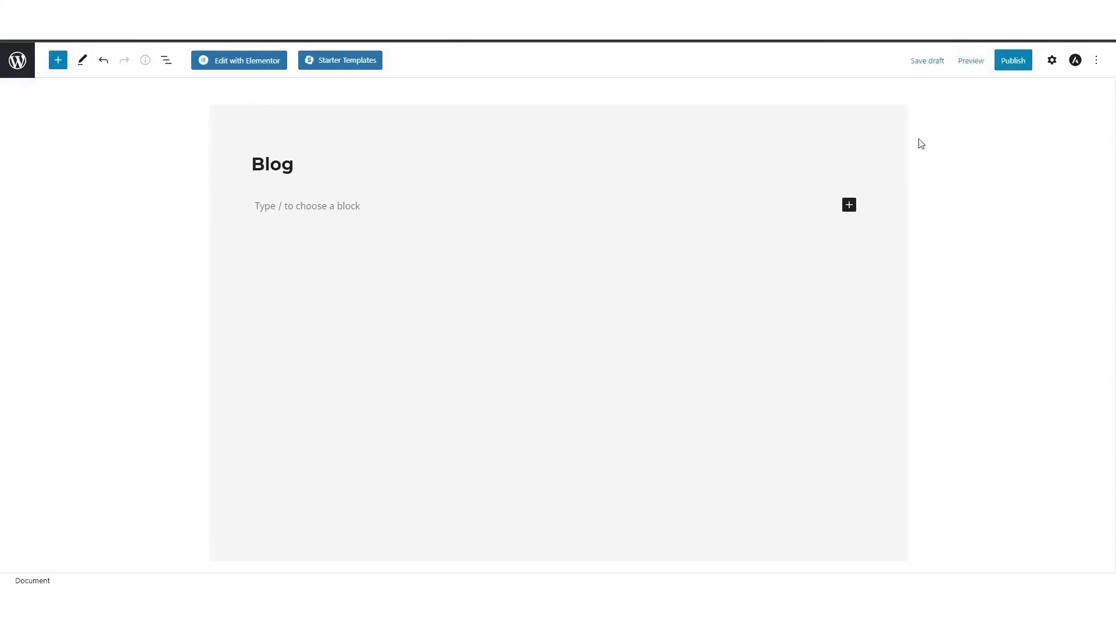
{"action": "left_click", "coordinate": [1012, 64]}
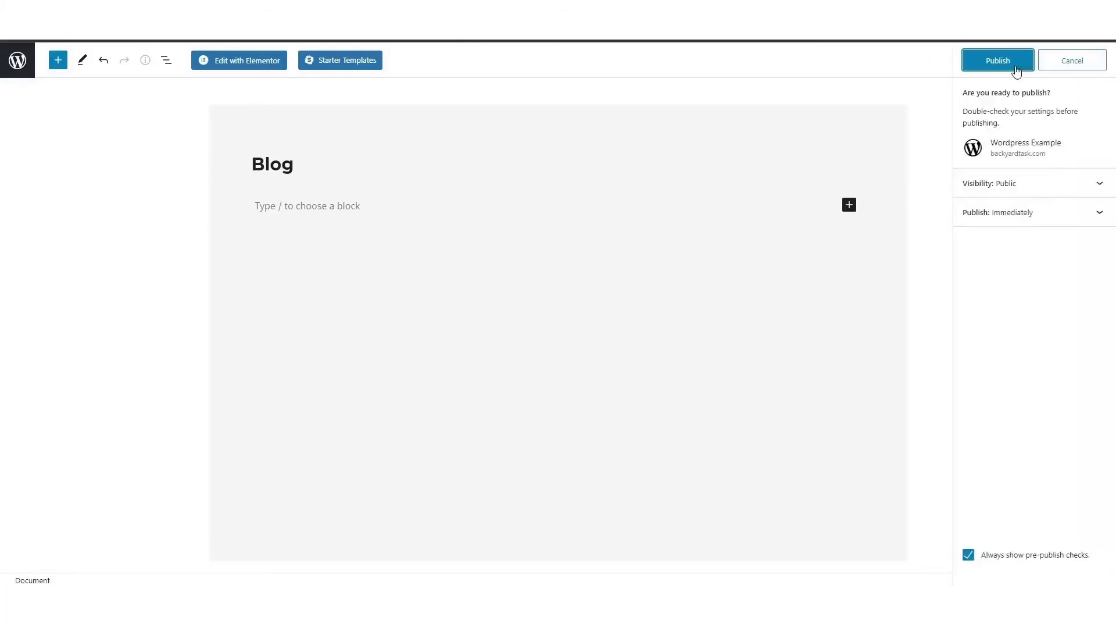
{"action": "left_click", "coordinate": [1014, 67]}
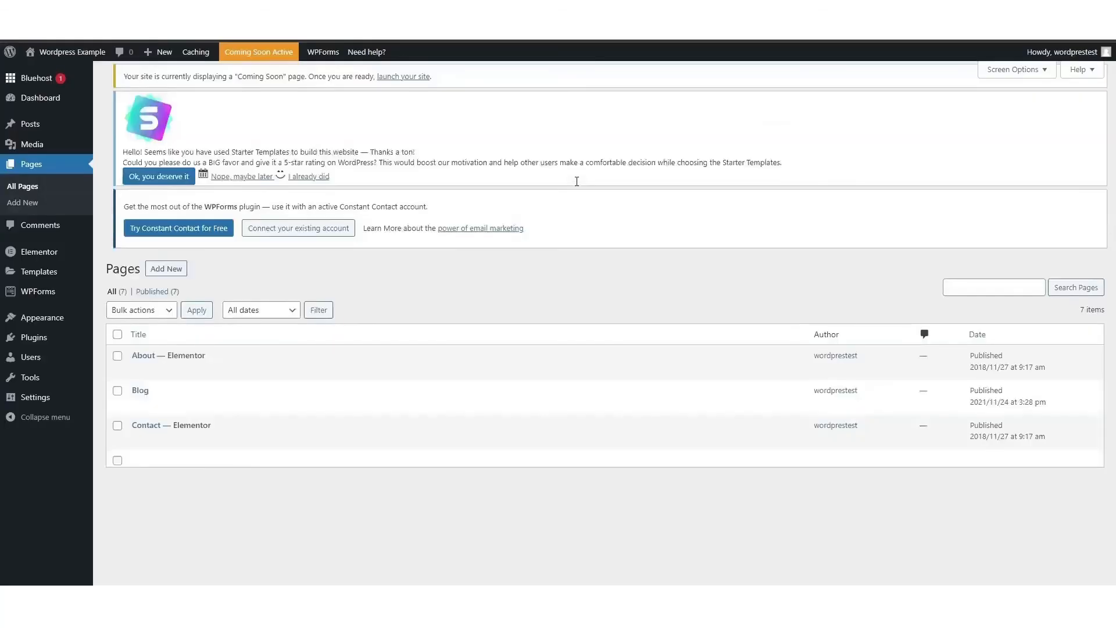
- Set Blog as the posts page in the Reading settings and save the changes
{"action": "mouse_move", "coordinate": [38, 401]}
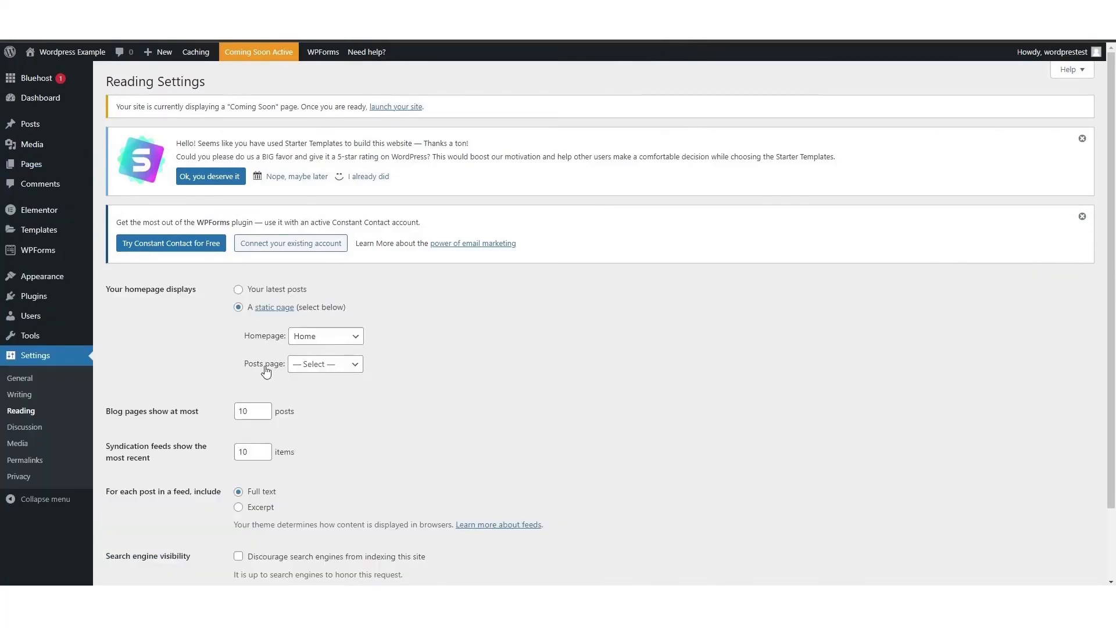
{"action": "left_click", "coordinate": [341, 366]}
{"action": "left_click", "coordinate": [325, 405]}
{"action": "scroll", "coordinate": [470, 357], "scroll_direction": "down", "scroll_amount": 2}
{"action": "left_click", "coordinate": [139, 526]}
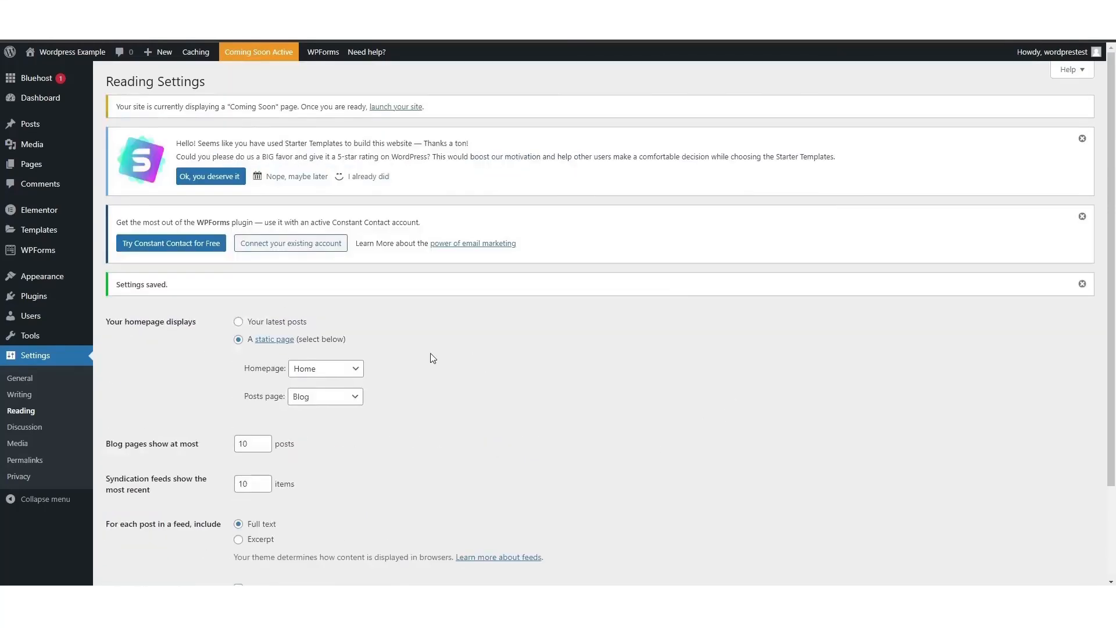
- Open the site's primary menu for editing in the theme customizer
{"action": "mouse_move", "coordinate": [32, 280]}
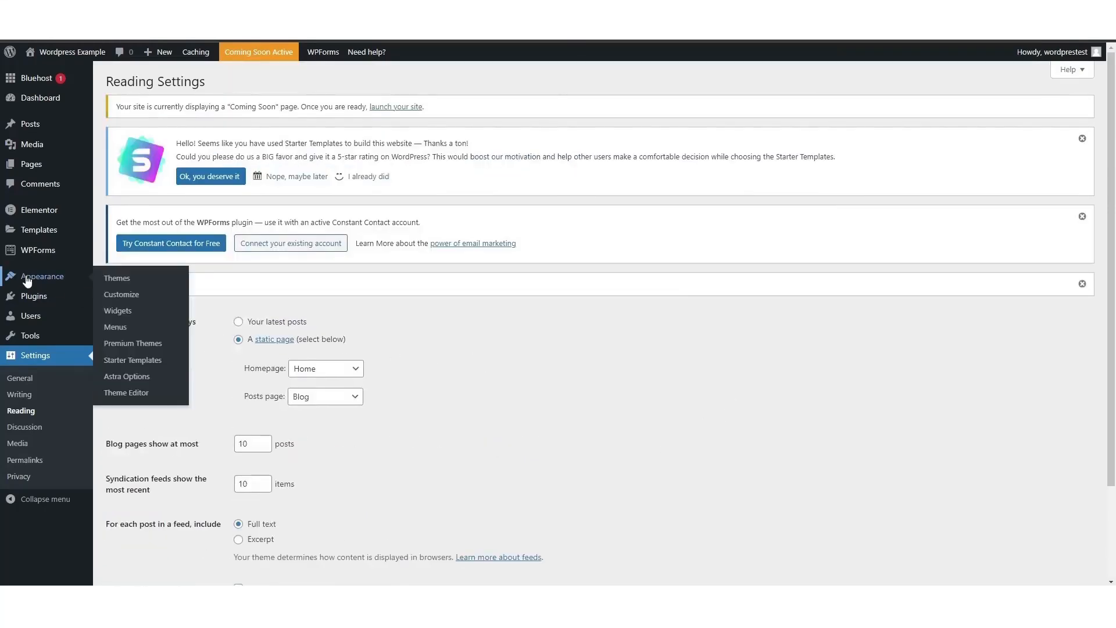
{"action": "left_click", "coordinate": [122, 295]}
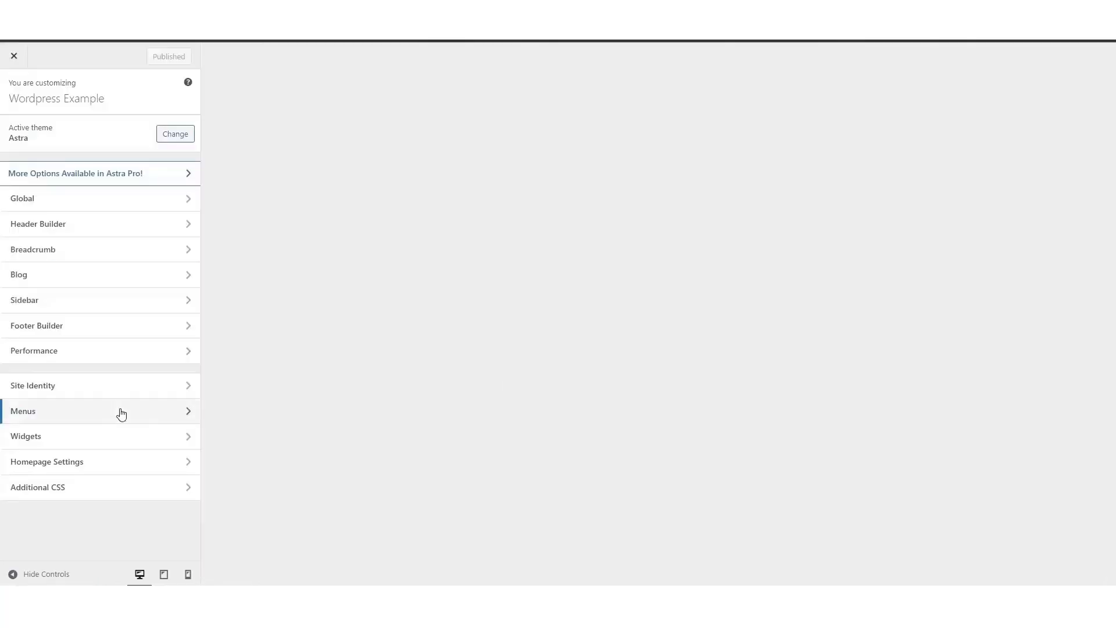
{"action": "left_click", "coordinate": [121, 414]}
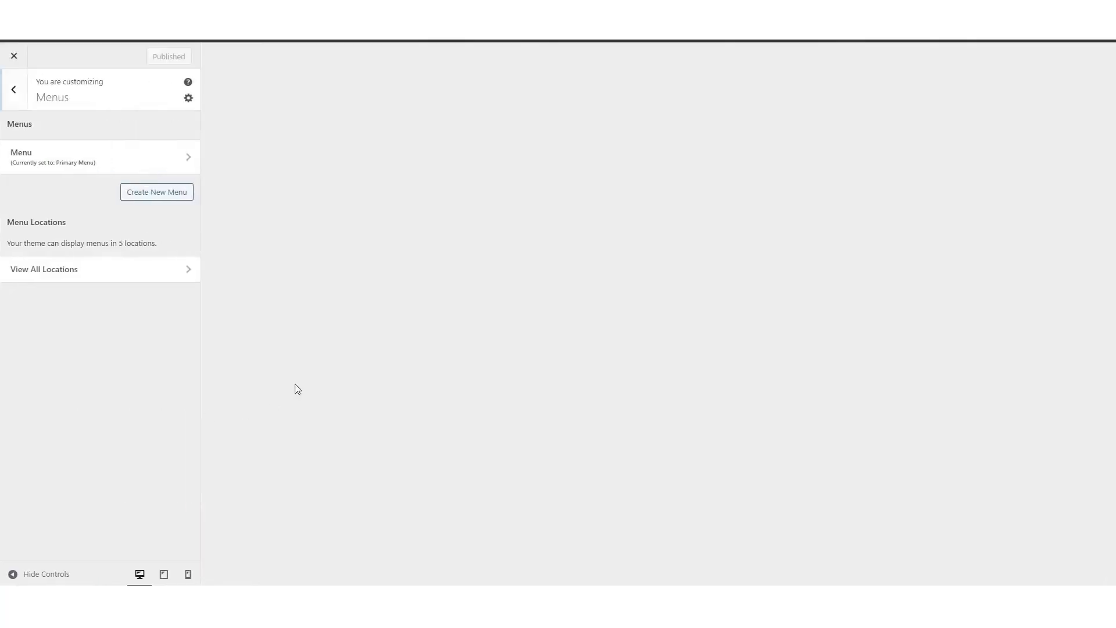
{"action": "left_click", "coordinate": [96, 164]}
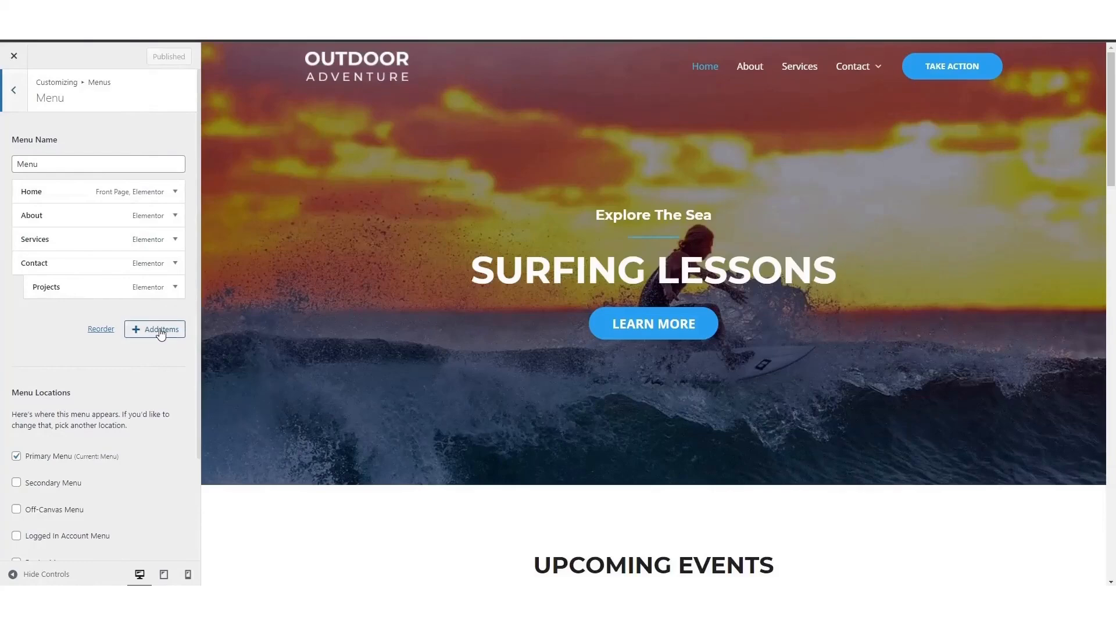
- Add the Blog page to the menu, moved higher in the item order, and publish the change
{"action": "left_click", "coordinate": [161, 331]}
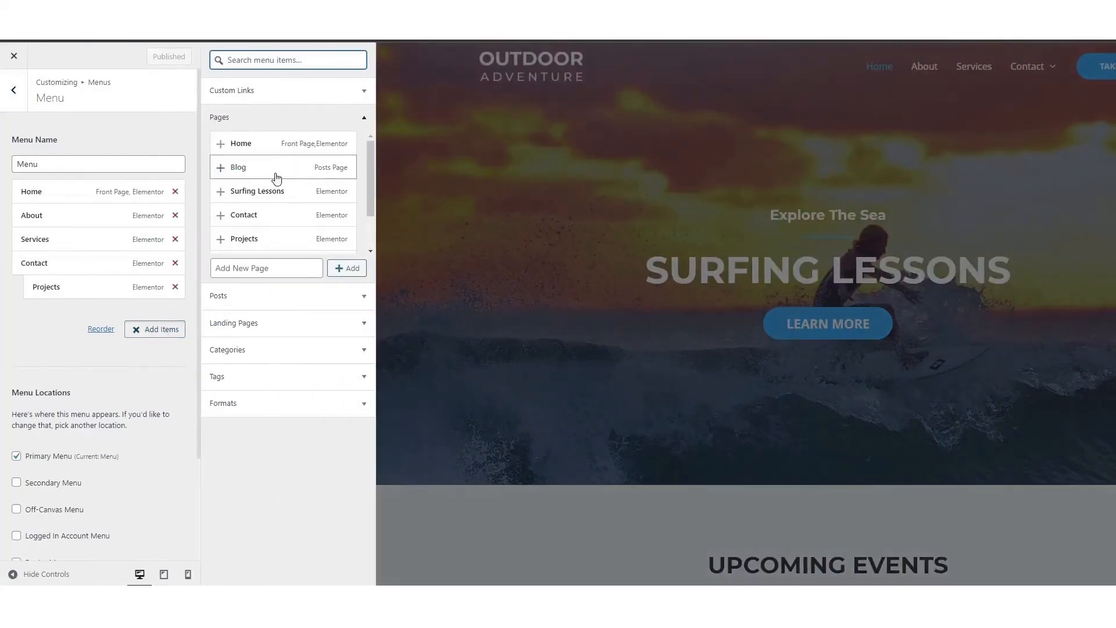
{"action": "left_click", "coordinate": [250, 173]}
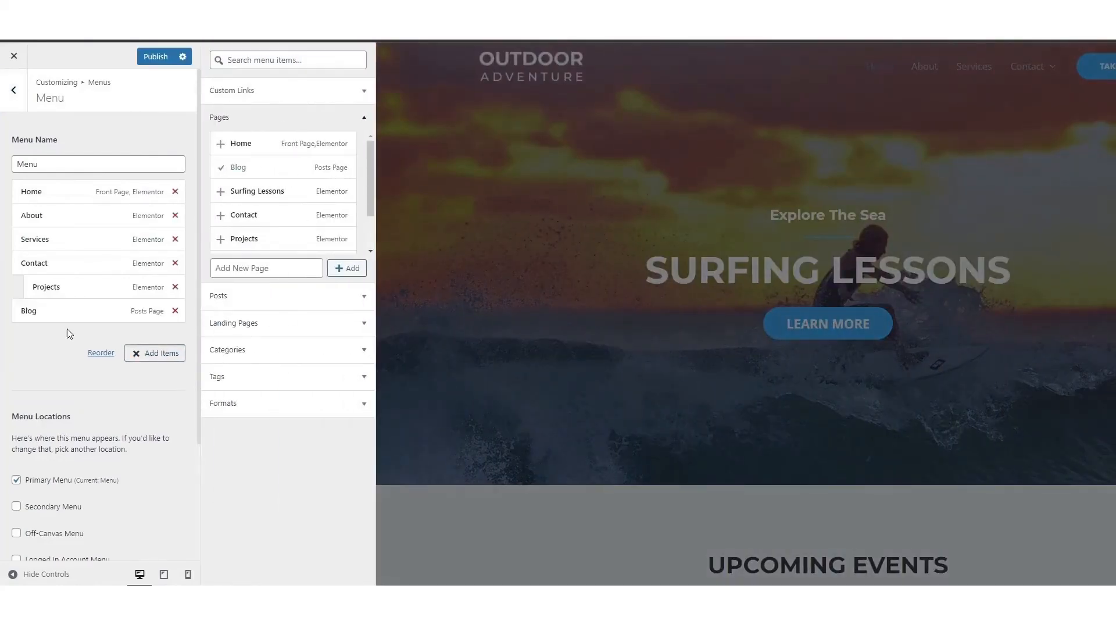
{"action": "left_click_drag", "start_coordinate": [72, 300], "coordinate": [80, 269]}
{"action": "left_click", "coordinate": [155, 56]}
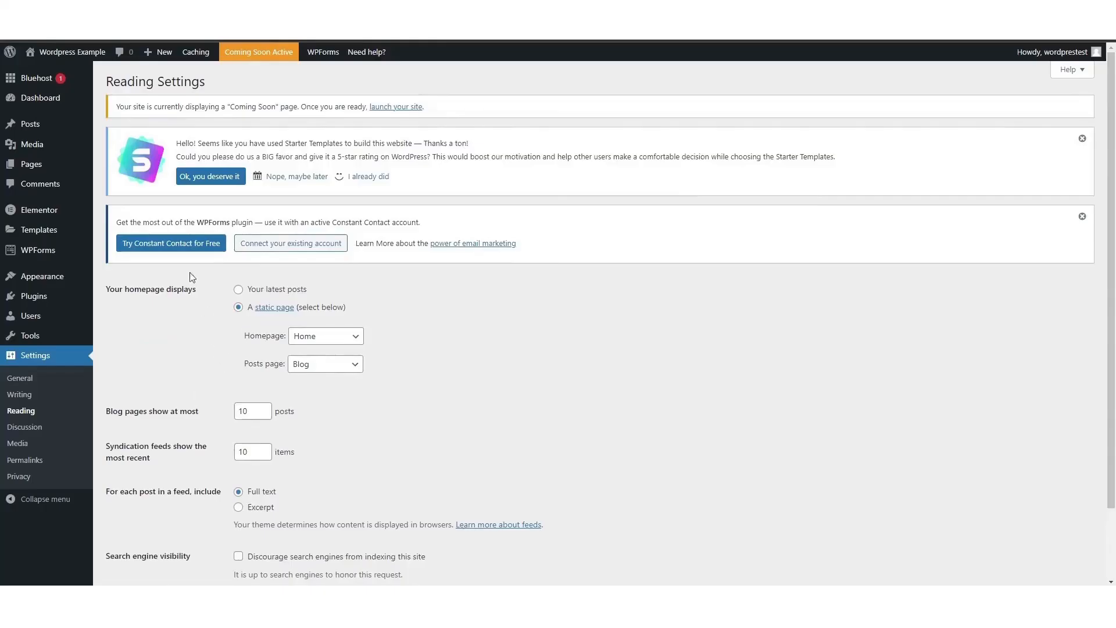
- Create a new post titled How To Start Surfing and insert an empty Image block below the title
{"action": "mouse_move", "coordinate": [51, 126]}
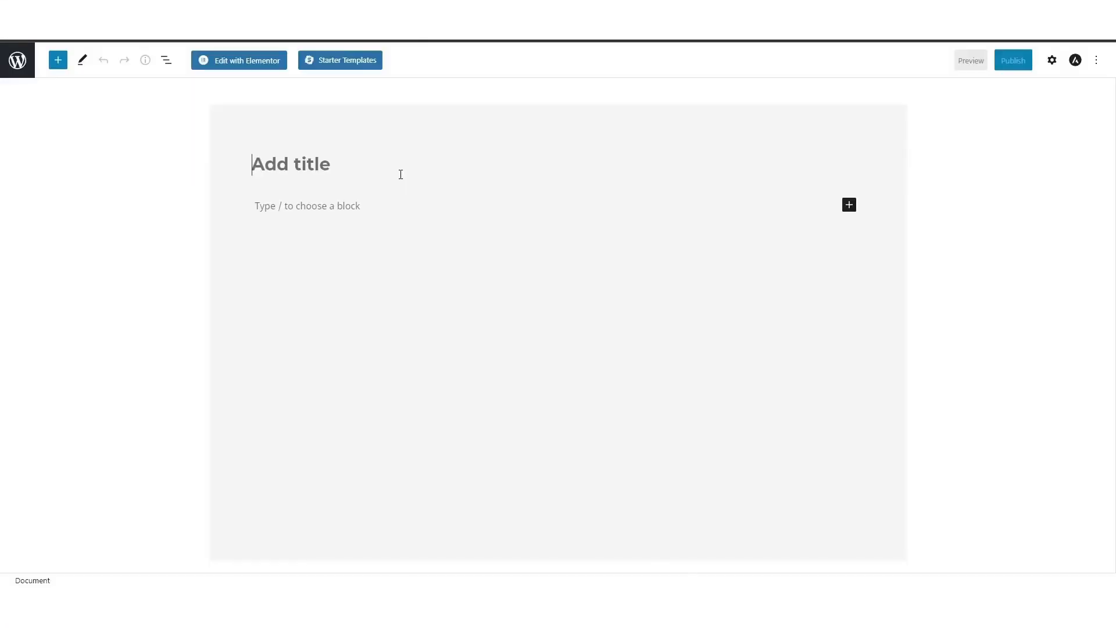
{"action": "type", "text": "How To Start Surfing"}
{"action": "key", "text": "Return"}
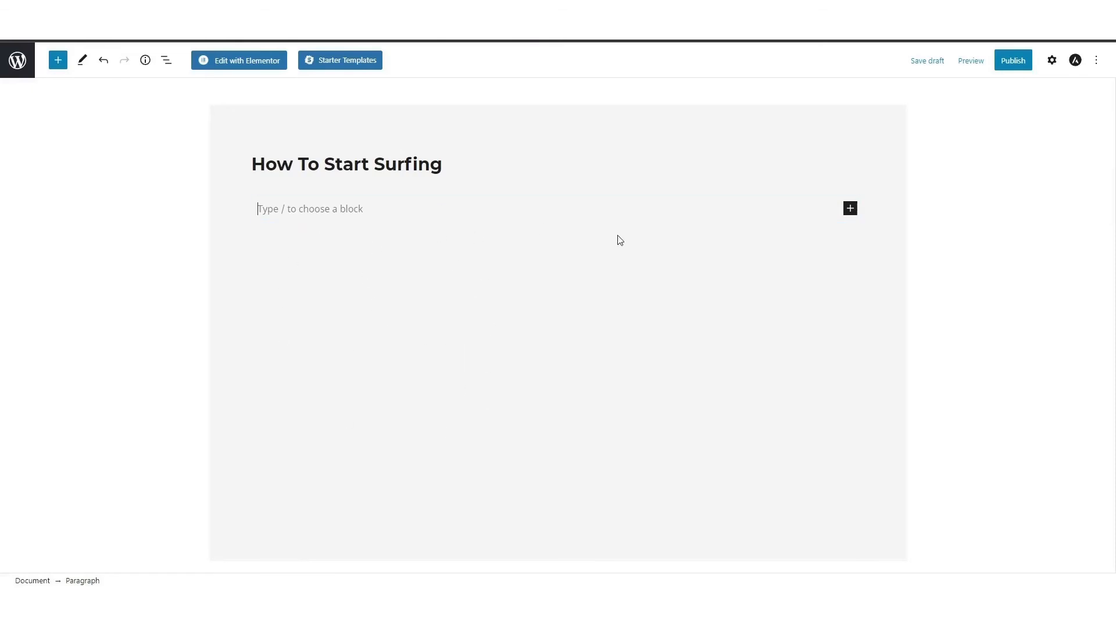
{"action": "left_click", "coordinate": [851, 209]}
{"action": "left_click", "coordinate": [988, 314]}
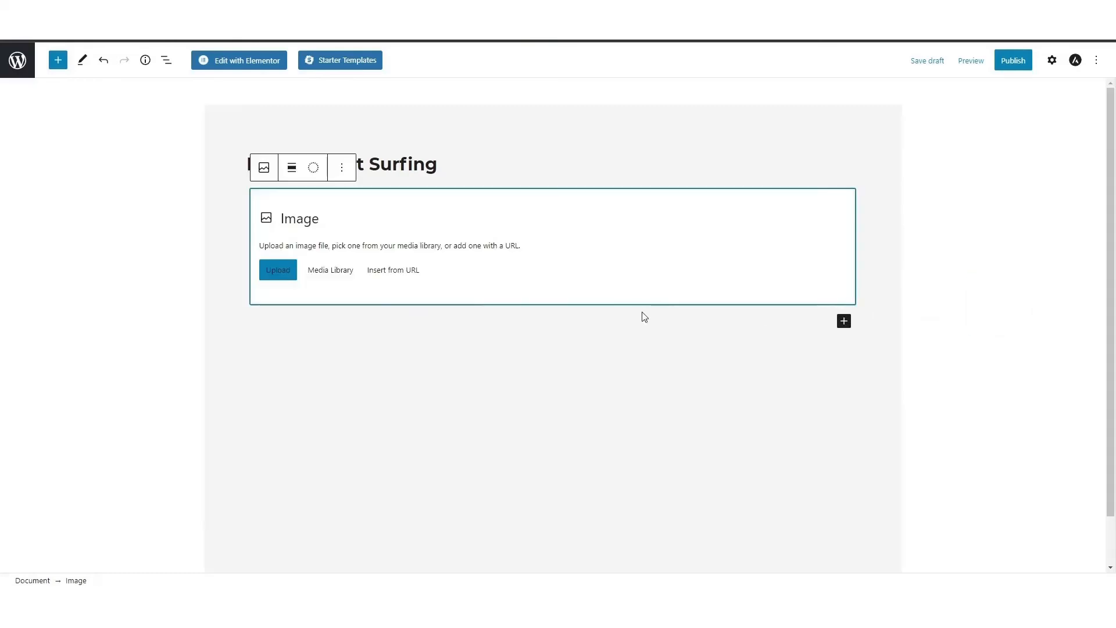
- Add a Heading block below the image block with the text "1. How To Stand On the surfboard"
{"action": "left_click", "coordinate": [844, 322]}
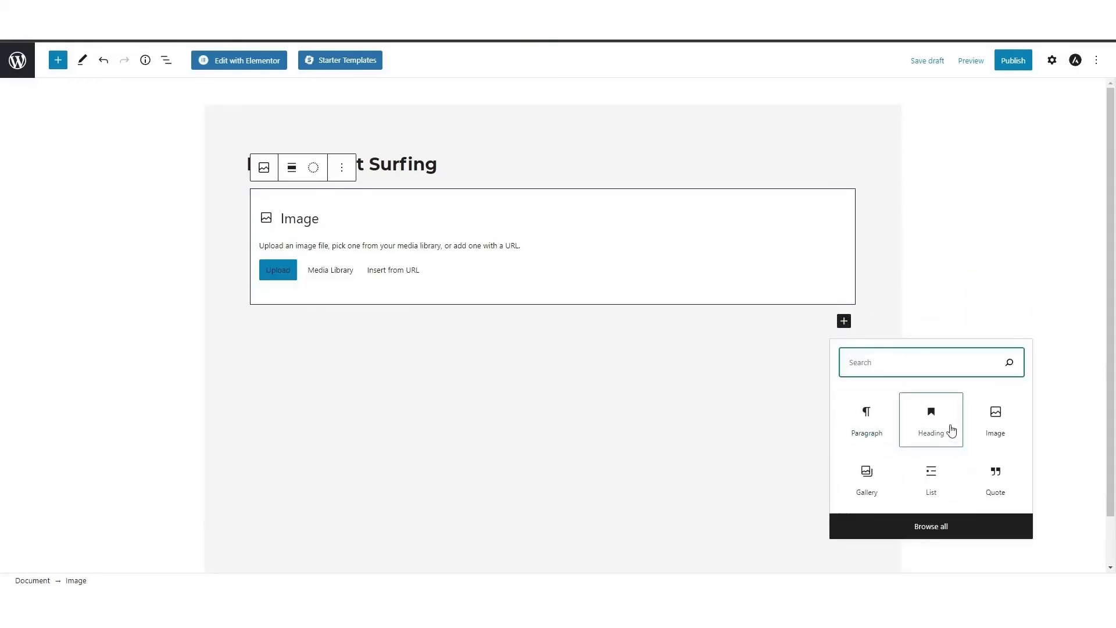
{"action": "left_click", "coordinate": [471, 311]}
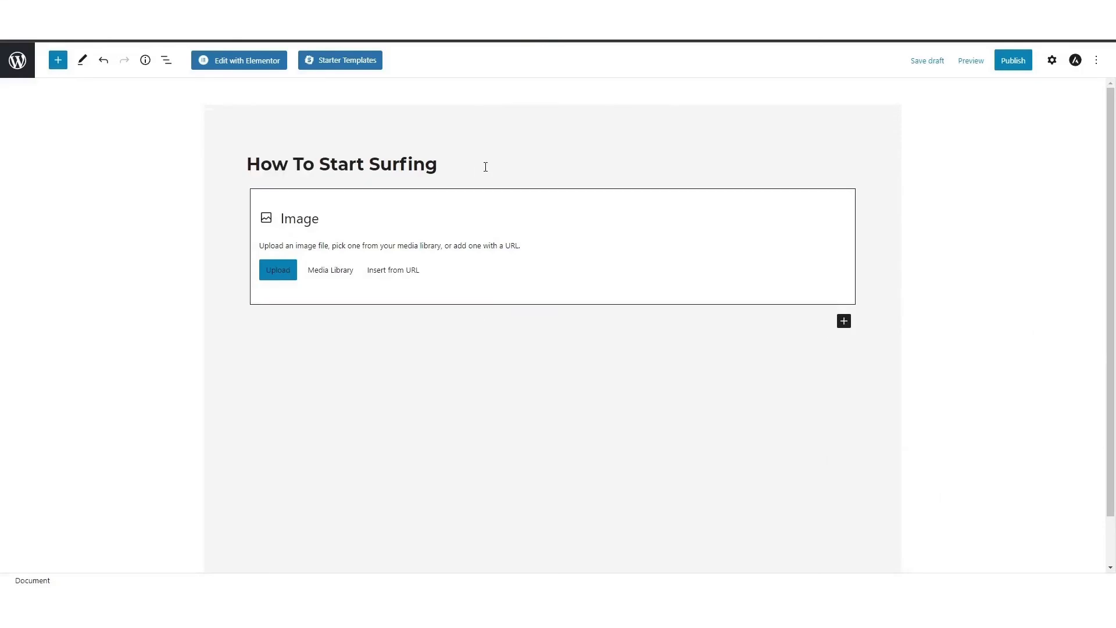
{"action": "left_click", "coordinate": [843, 321]}
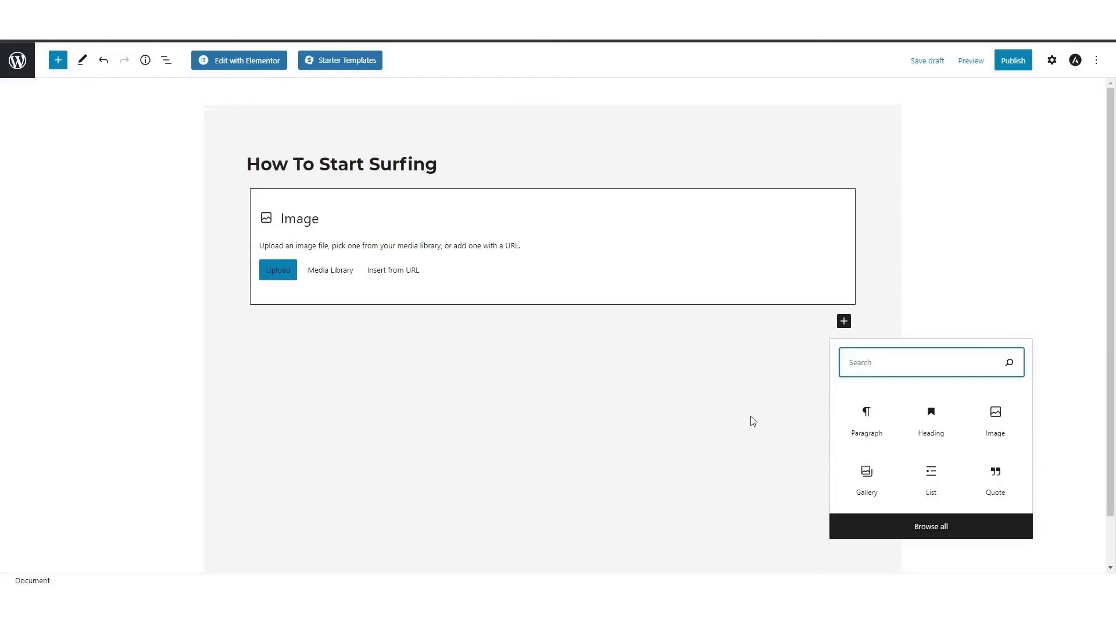
{"action": "left_click", "coordinate": [938, 418]}
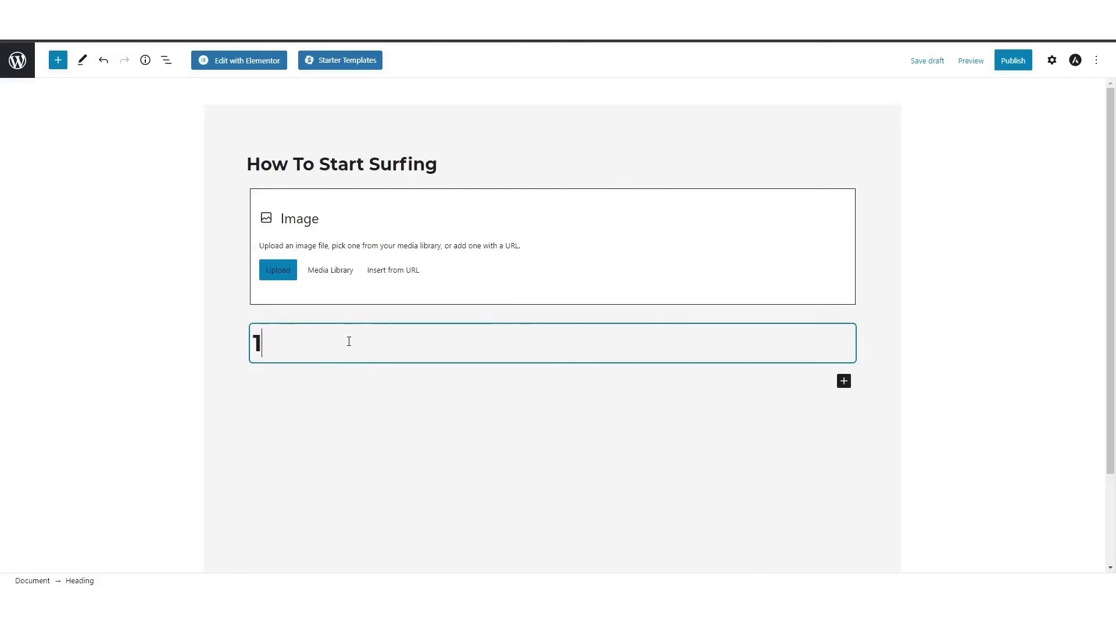
{"action": "type", "text": "1. HOW TO STAND ON THE SURFBOARD"}
- Try the H3 level on the heading about standing on the surfboard
{"action": "left_click", "coordinate": [348, 303]}
{"action": "left_click", "coordinate": [403, 338]}
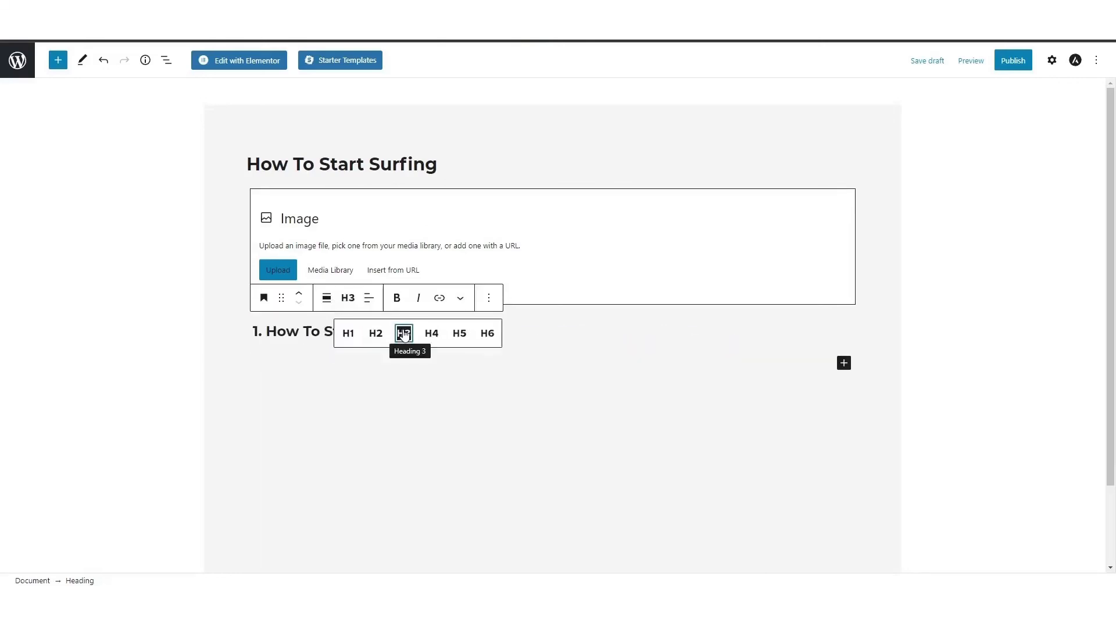
{"action": "left_click", "coordinate": [351, 298]}
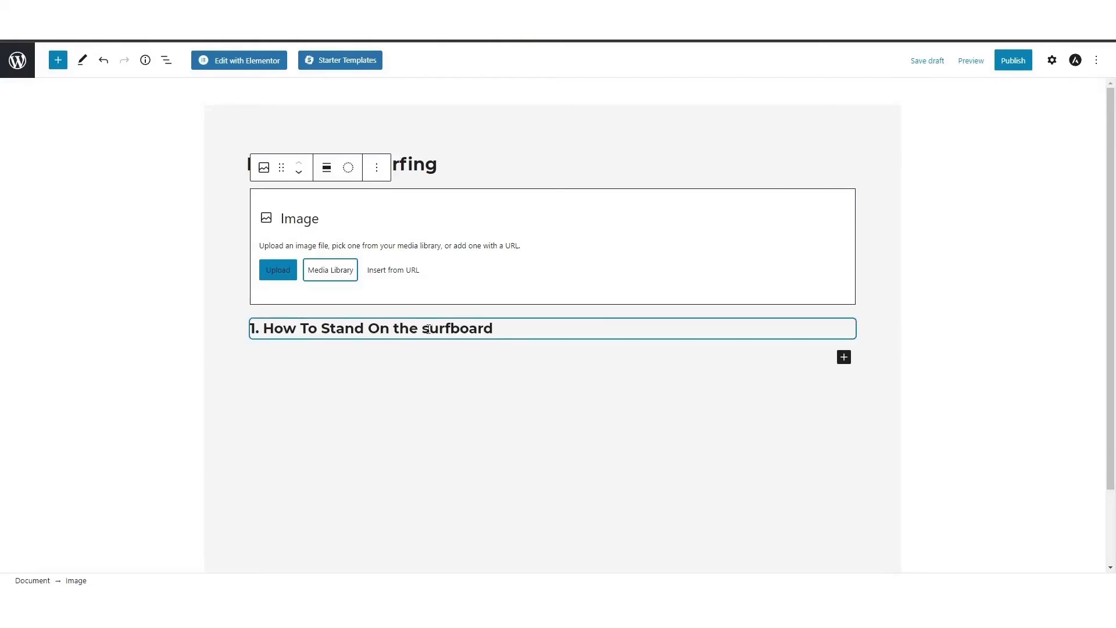
{"action": "left_click", "coordinate": [422, 327]}
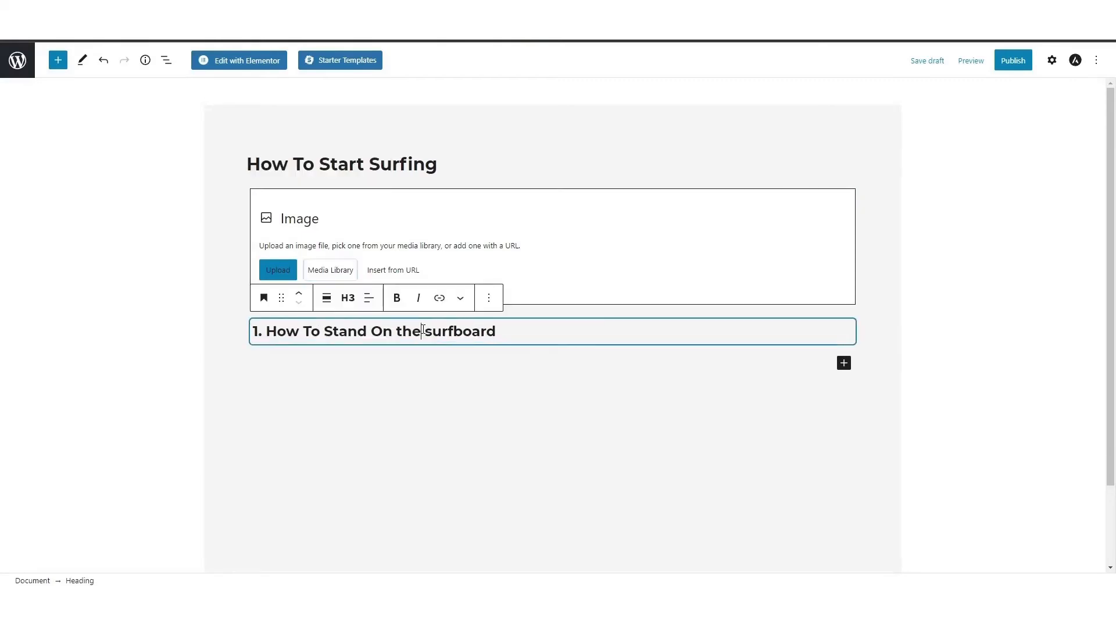
- Set the surfboard heading's level to H2
{"action": "left_click", "coordinate": [348, 298]}
{"action": "left_click", "coordinate": [376, 333]}
{"action": "left_click", "coordinate": [466, 378]}
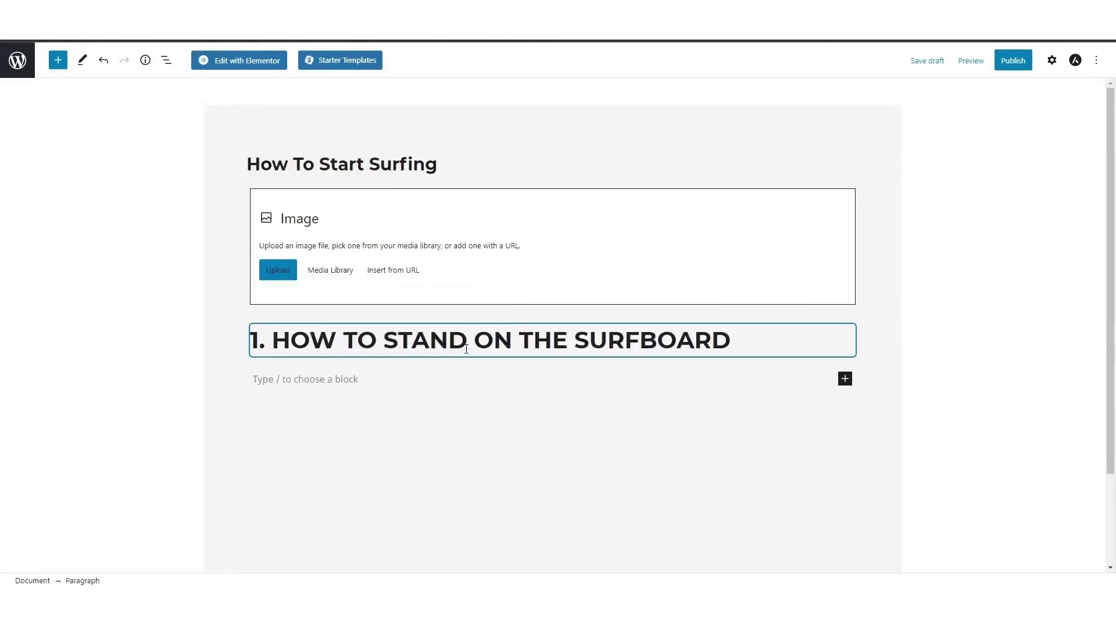
{"action": "left_click", "coordinate": [385, 343]}
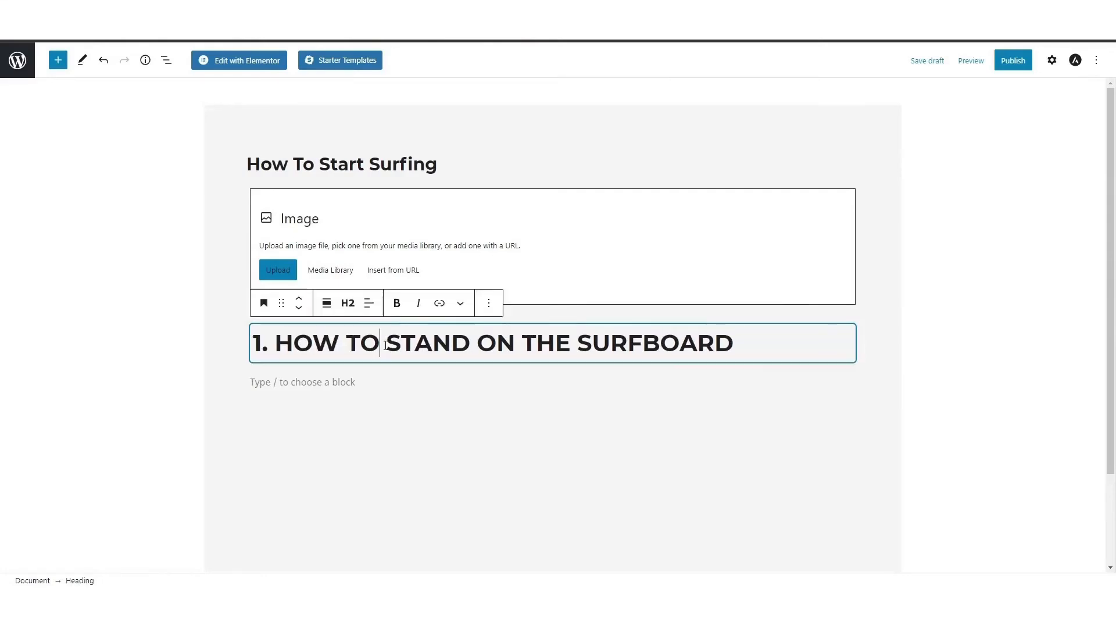
- Compare the H2 and H3 levels on the surfboard heading and set it to H3
{"action": "left_click", "coordinate": [349, 302]}
{"action": "left_click", "coordinate": [405, 336]}
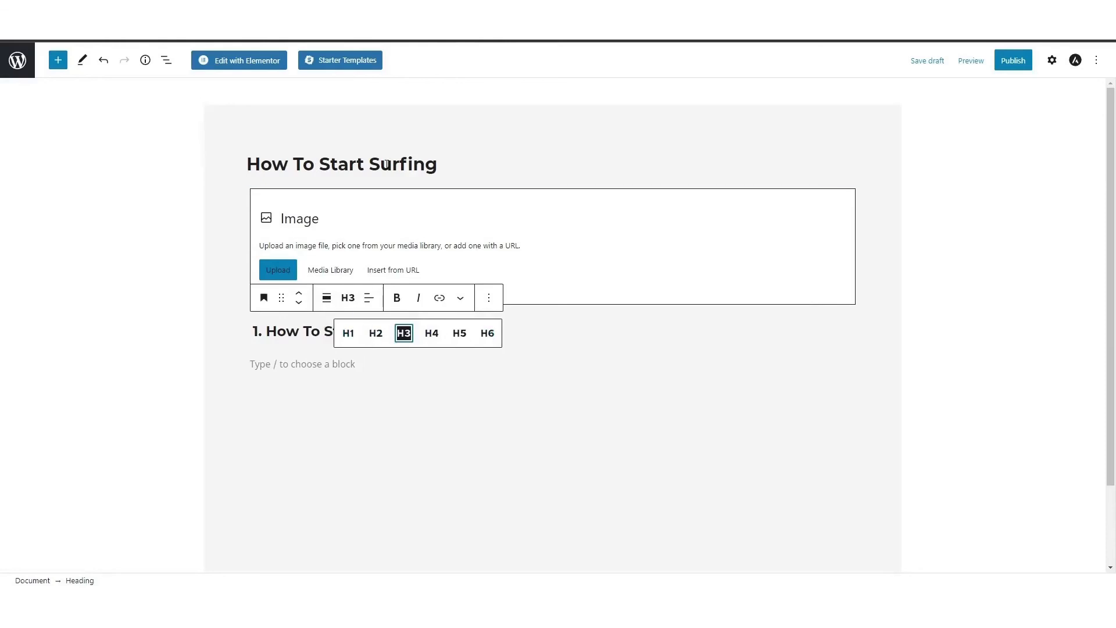
{"action": "left_click", "coordinate": [375, 333]}
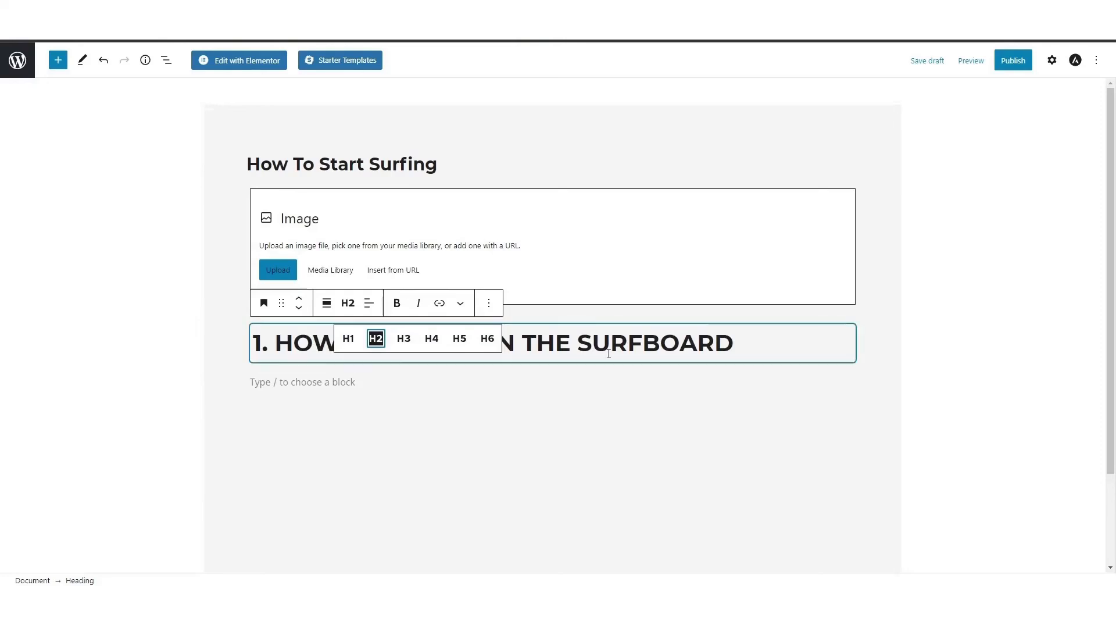
{"action": "left_click", "coordinate": [404, 339]}
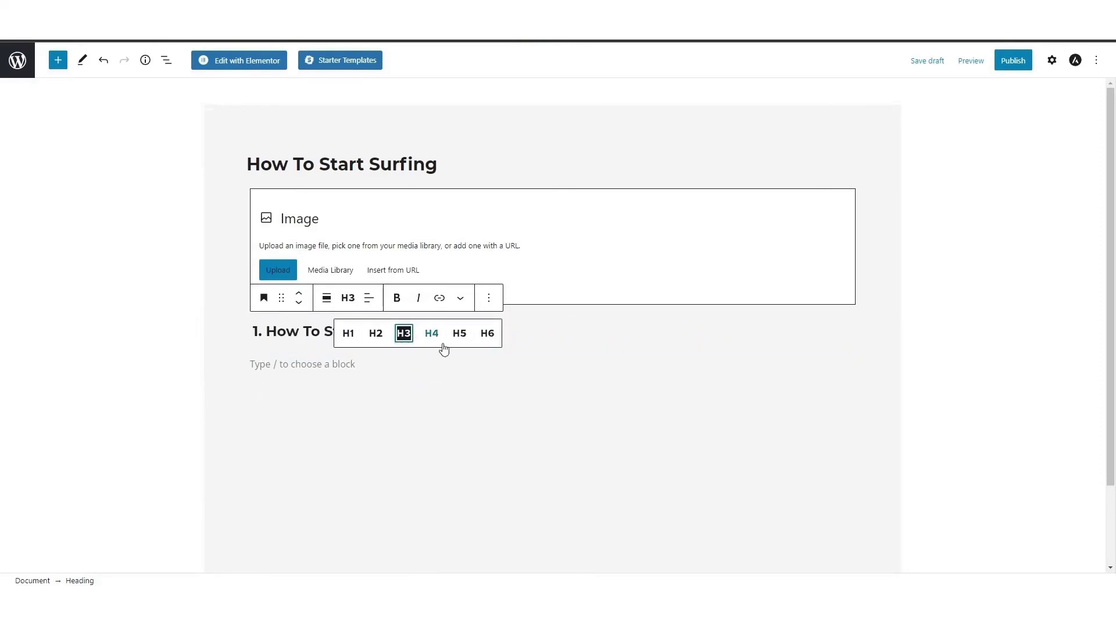
{"action": "left_click", "coordinate": [568, 377]}
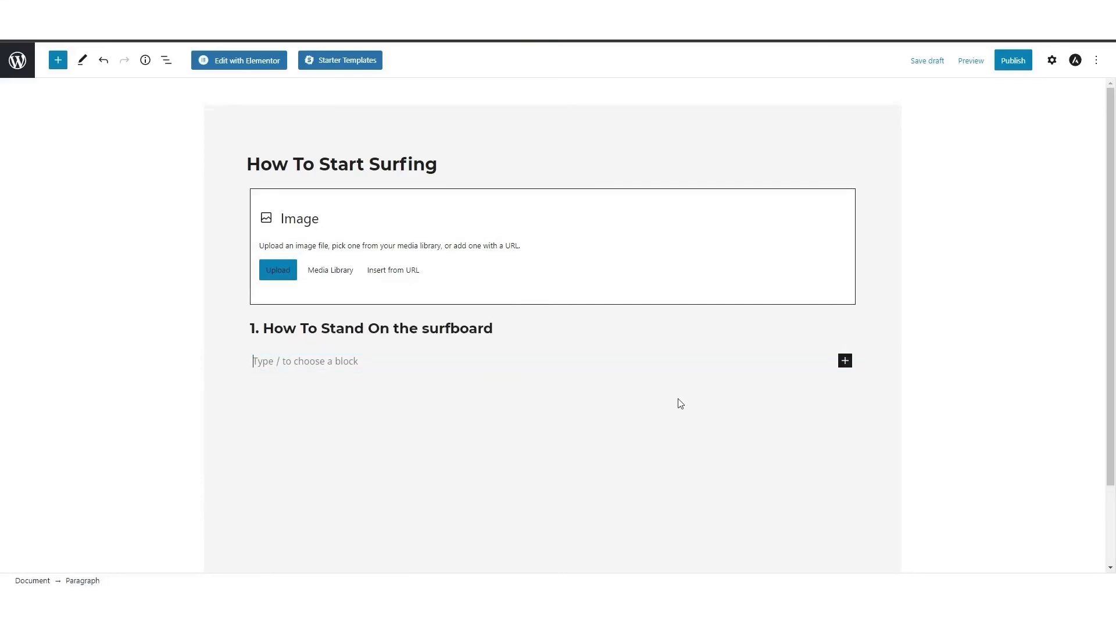
- Publish the How To Start Surfing post
{"action": "left_click", "coordinate": [1018, 65]}
{"action": "left_click", "coordinate": [1018, 65]}
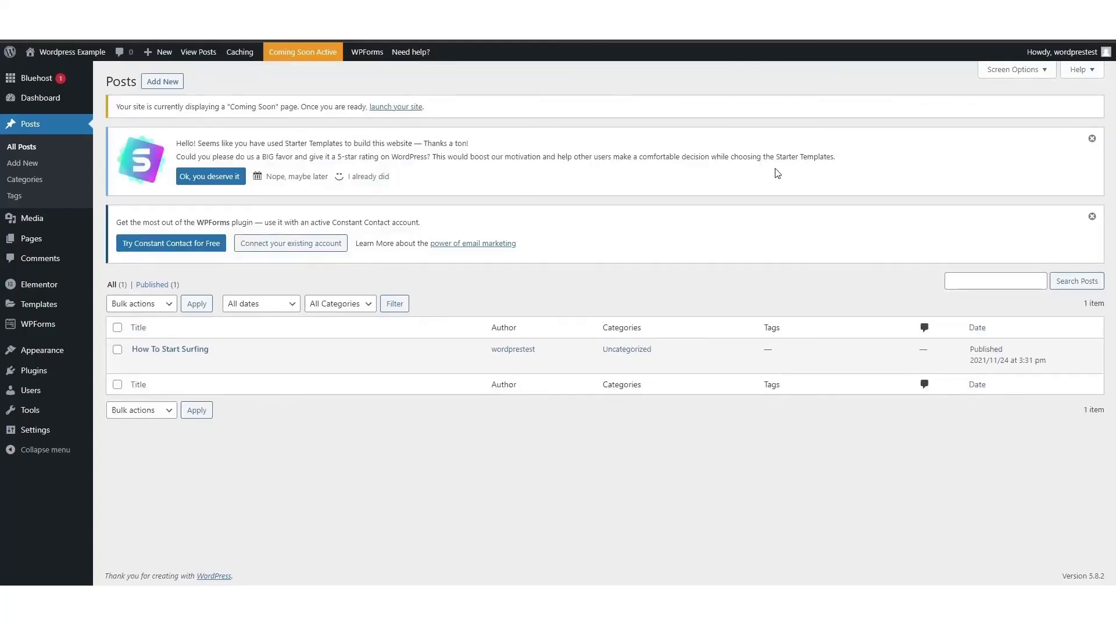
- View the live site's Blog page and open the How To Start Surfing post to check the menu's readability
{"action": "left_click", "coordinate": [63, 73]}
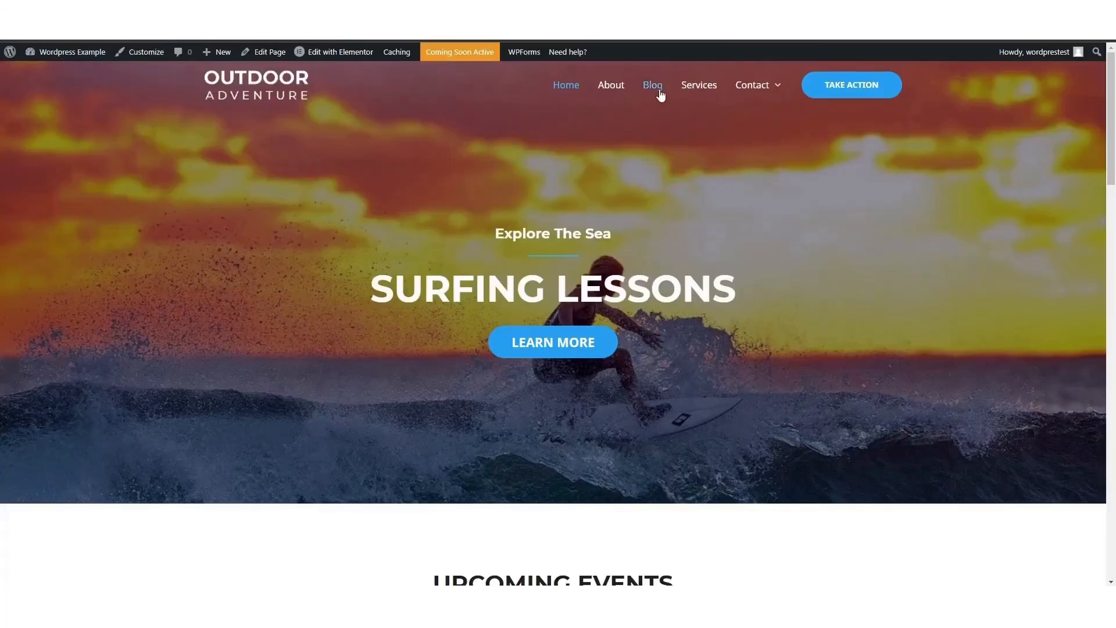
{"action": "left_click", "coordinate": [660, 90]}
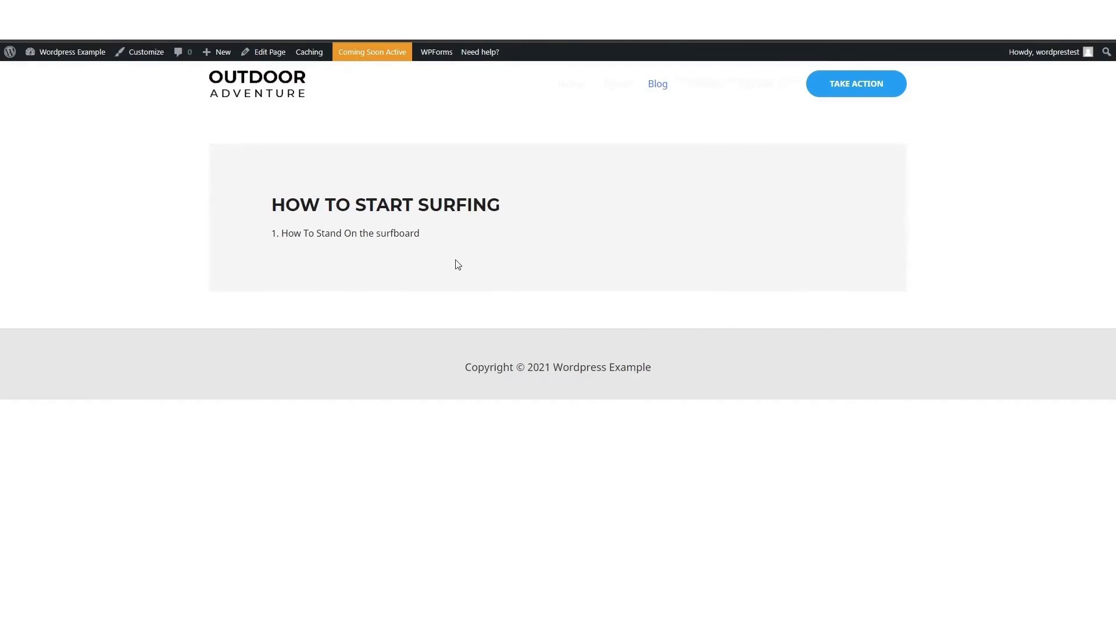
{"action": "left_click", "coordinate": [433, 214]}
{"action": "mouse_move", "coordinate": [767, 91]}
- Open the Primary Menu's design settings in the theme customizer's Header Builder
{"action": "mouse_move", "coordinate": [52, 51]}
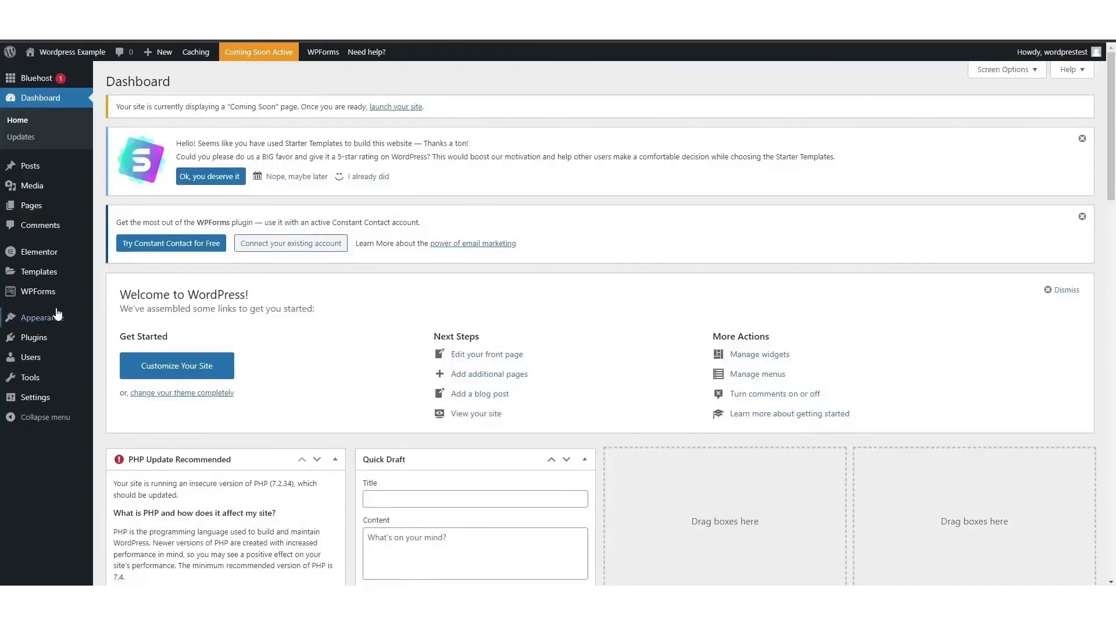
{"action": "mouse_move", "coordinate": [57, 317]}
{"action": "left_click", "coordinate": [136, 338]}
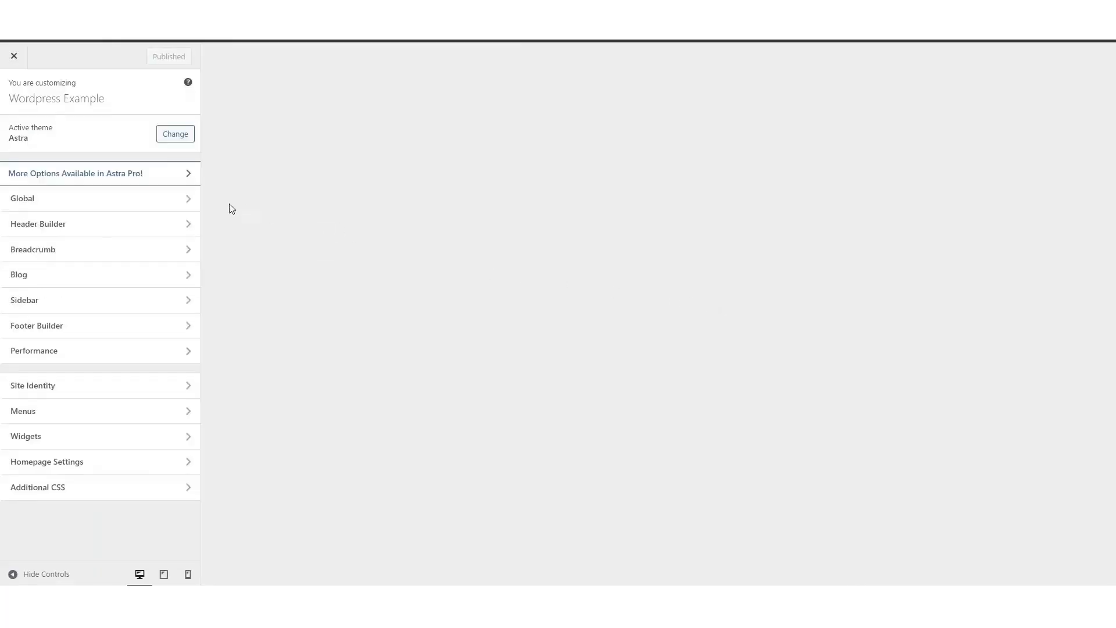
{"action": "left_click", "coordinate": [148, 223]}
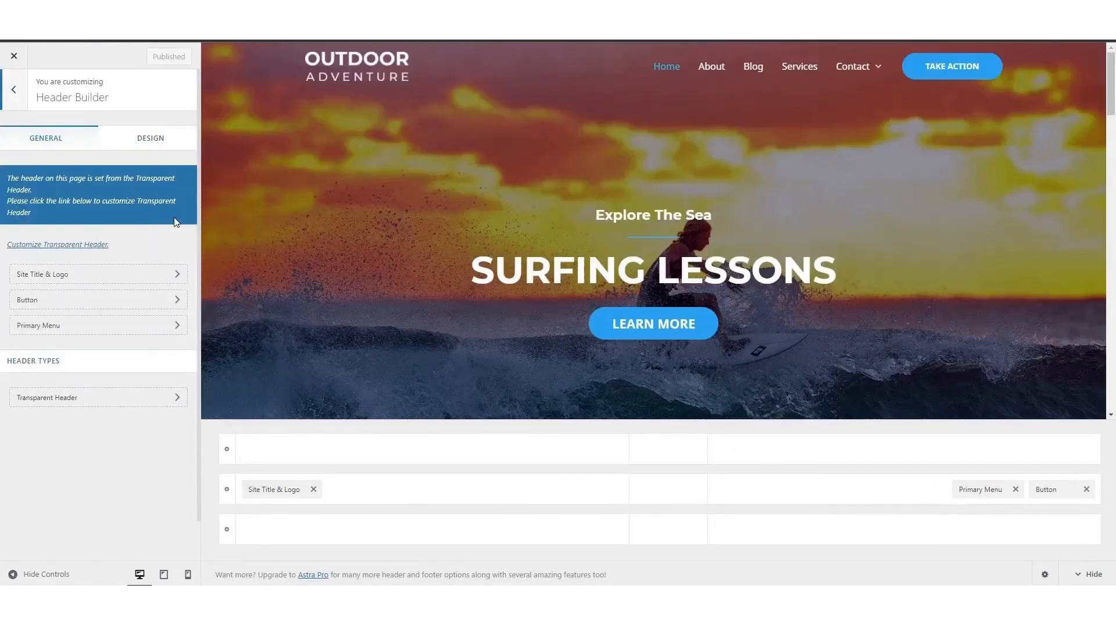
{"action": "left_click", "coordinate": [129, 325]}
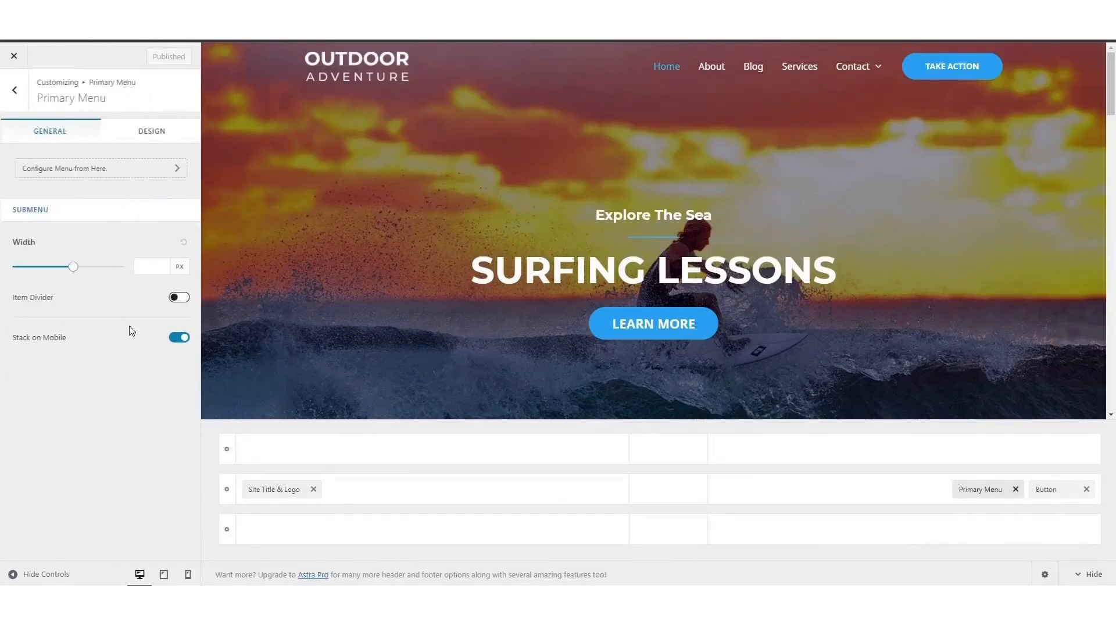
{"action": "left_click", "coordinate": [154, 139]}
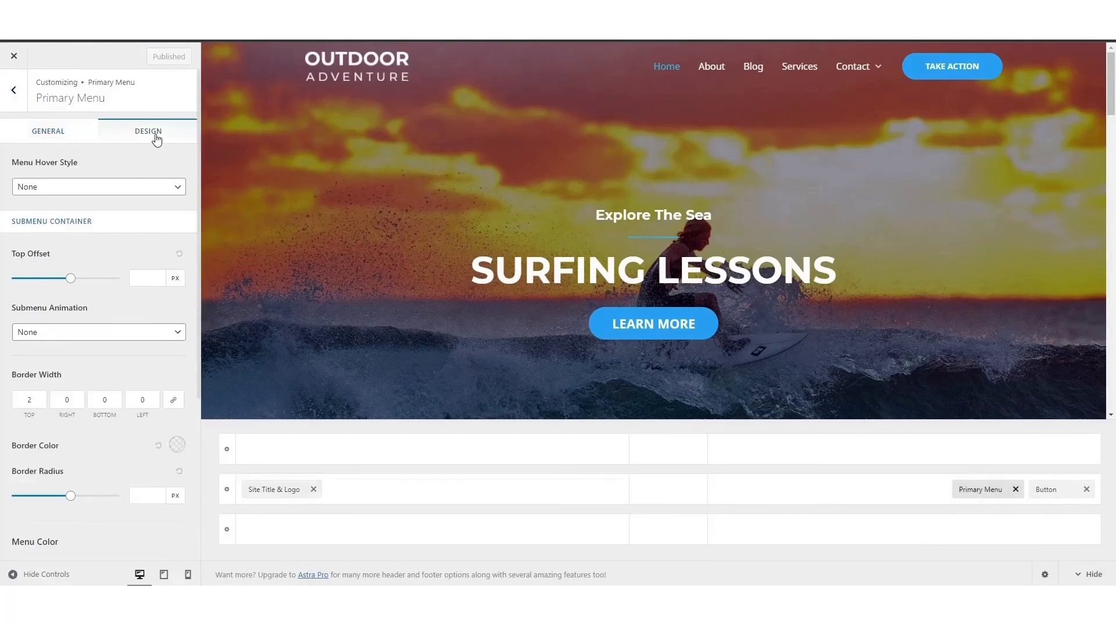
- Set the primary menu's normal text/link color to dark gray and publish the customization
{"action": "scroll", "coordinate": [166, 144], "scroll_direction": "down", "scroll_amount": 4}
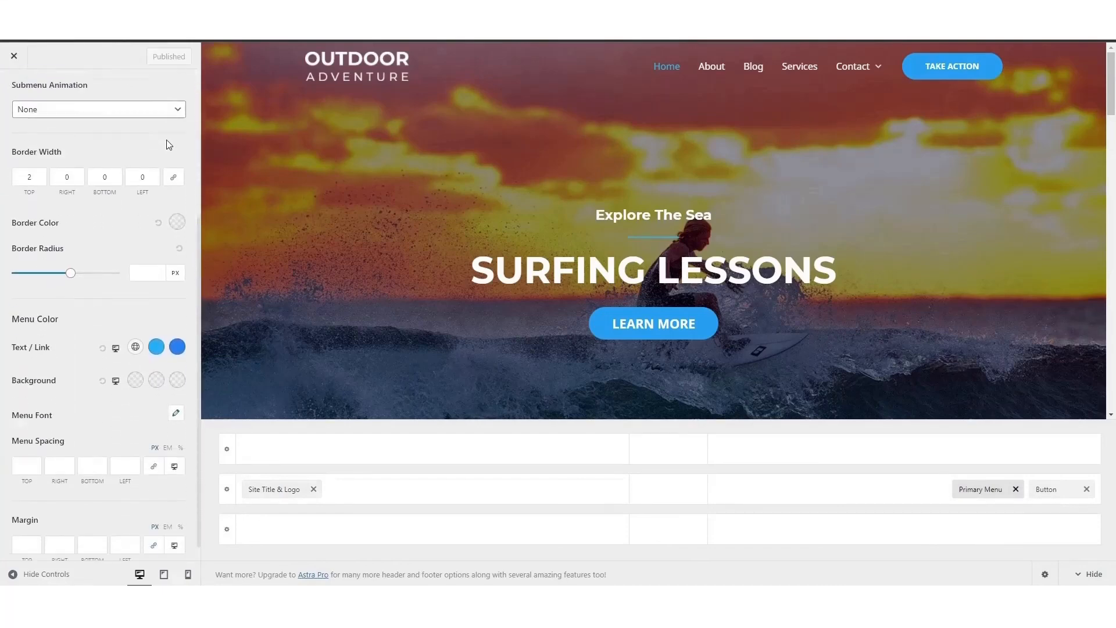
{"action": "left_click", "coordinate": [135, 336]}
{"action": "left_click", "coordinate": [35, 392]}
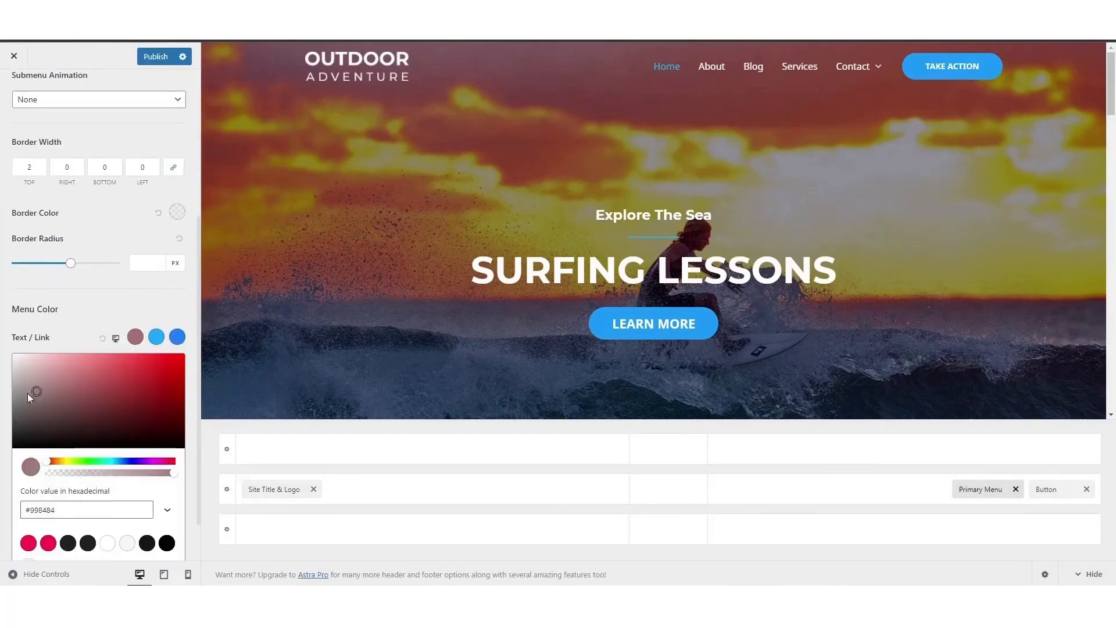
{"action": "left_click_drag", "start_coordinate": [28, 395], "coordinate": [2, 423]}
{"action": "left_click", "coordinate": [2, 425]}
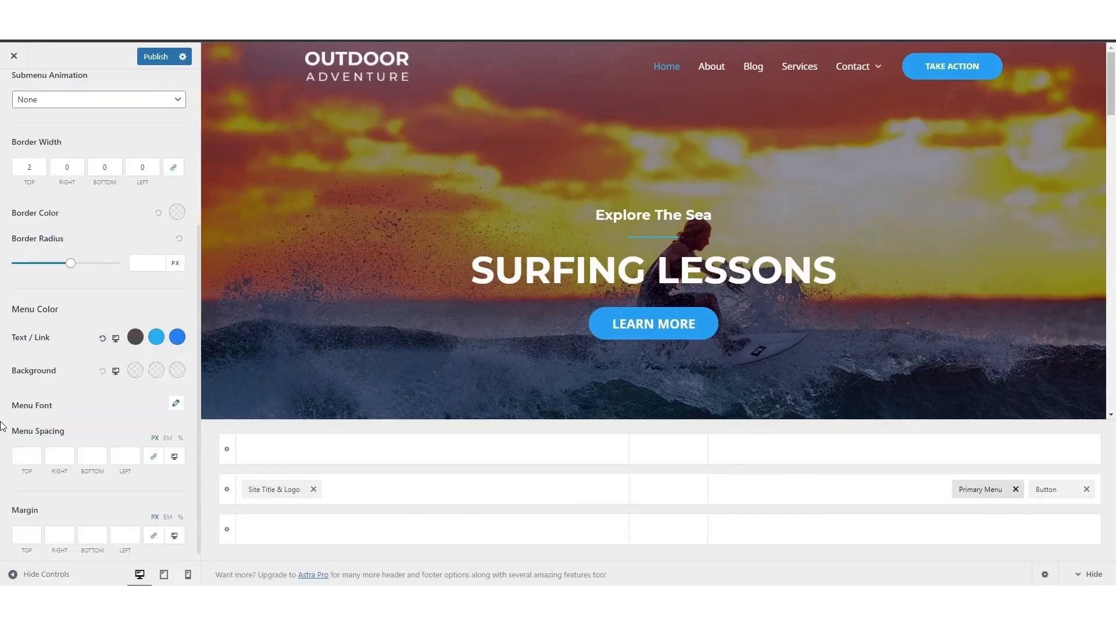
{"action": "left_click", "coordinate": [156, 57]}
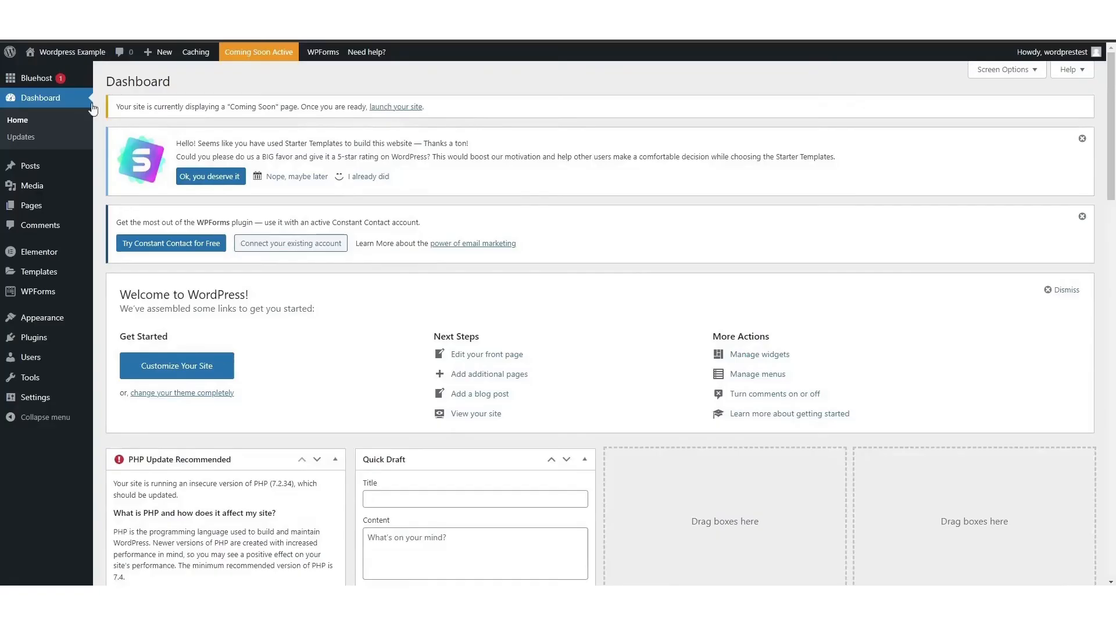
- View the live site's Blog page to check the menu text color
{"action": "mouse_move", "coordinate": [64, 52]}
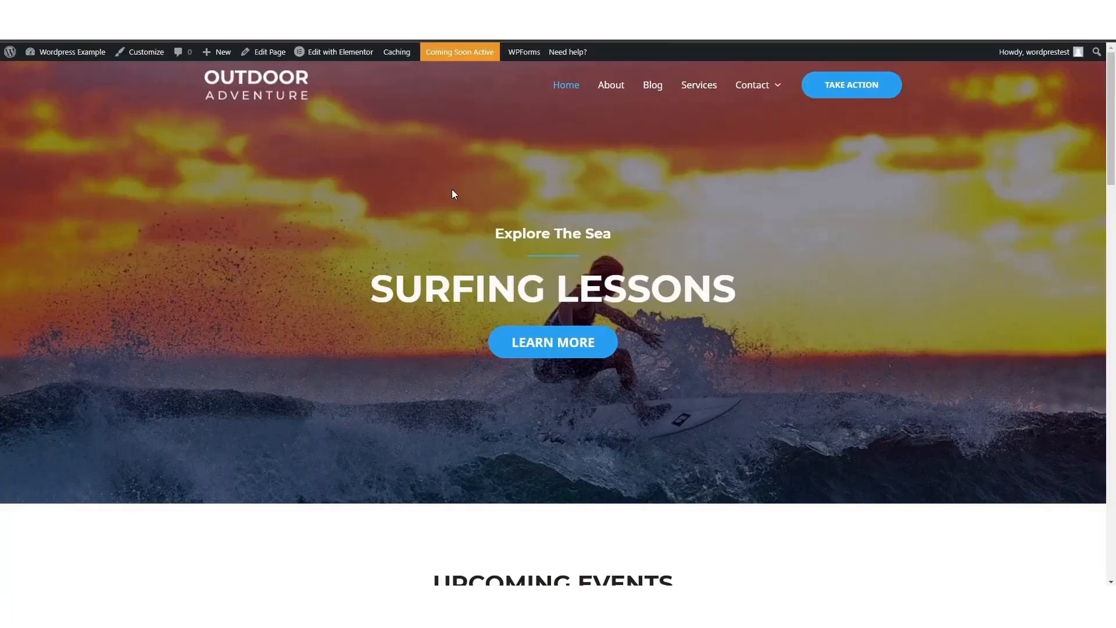
{"action": "left_click", "coordinate": [657, 87]}
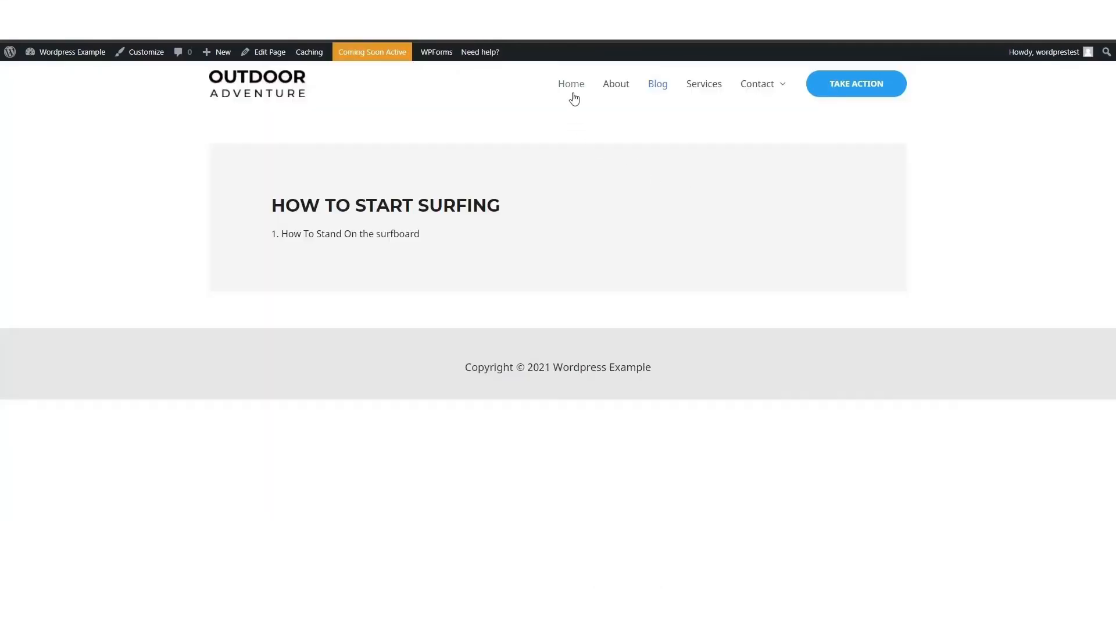
{"action": "mouse_move", "coordinate": [781, 99]}
- Return to the dashboard and dismiss the Starter Templates notice, the WPForms Constant Contact notice and the Welcome to WordPress panel
{"action": "mouse_move", "coordinate": [68, 62]}
{"action": "key", "text": "ctrl+Tab"}
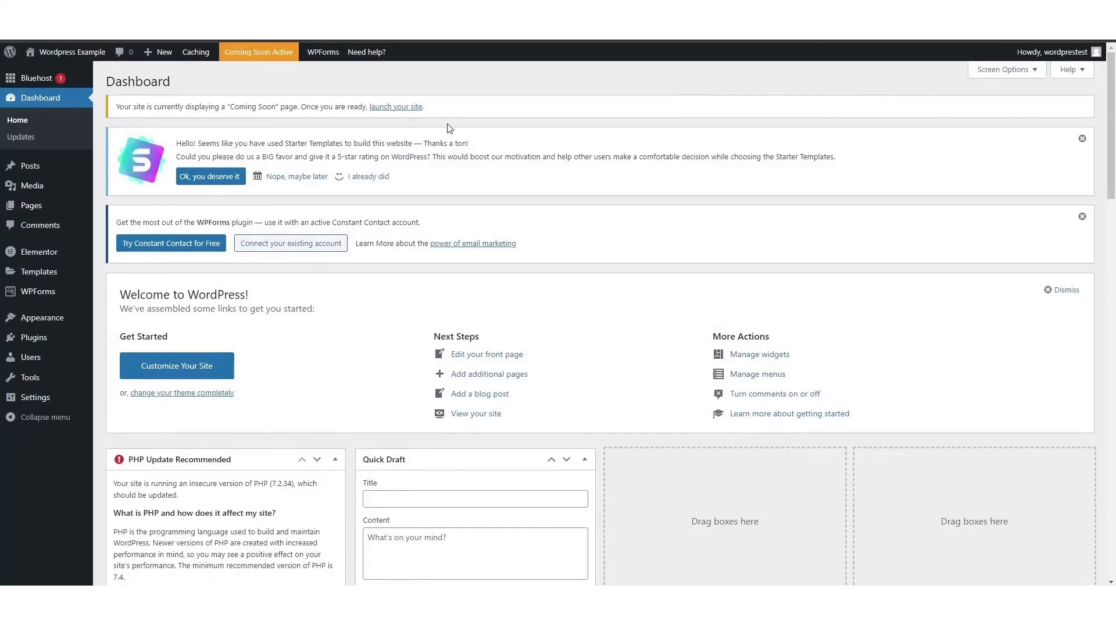
{"action": "left_click", "coordinate": [1082, 139]}
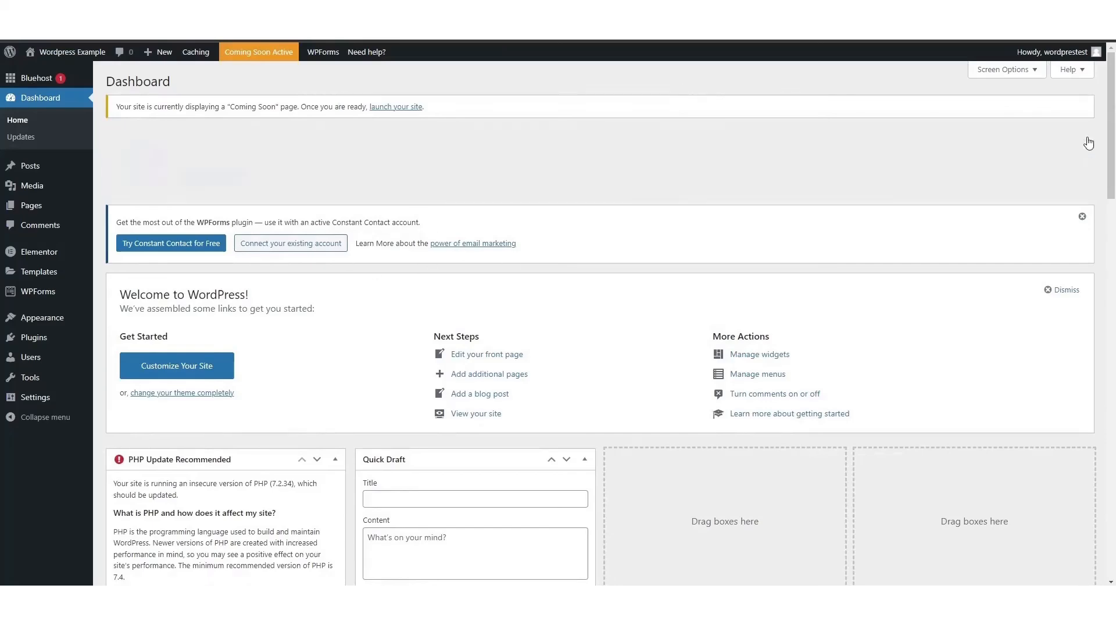
{"action": "left_click", "coordinate": [1082, 138]}
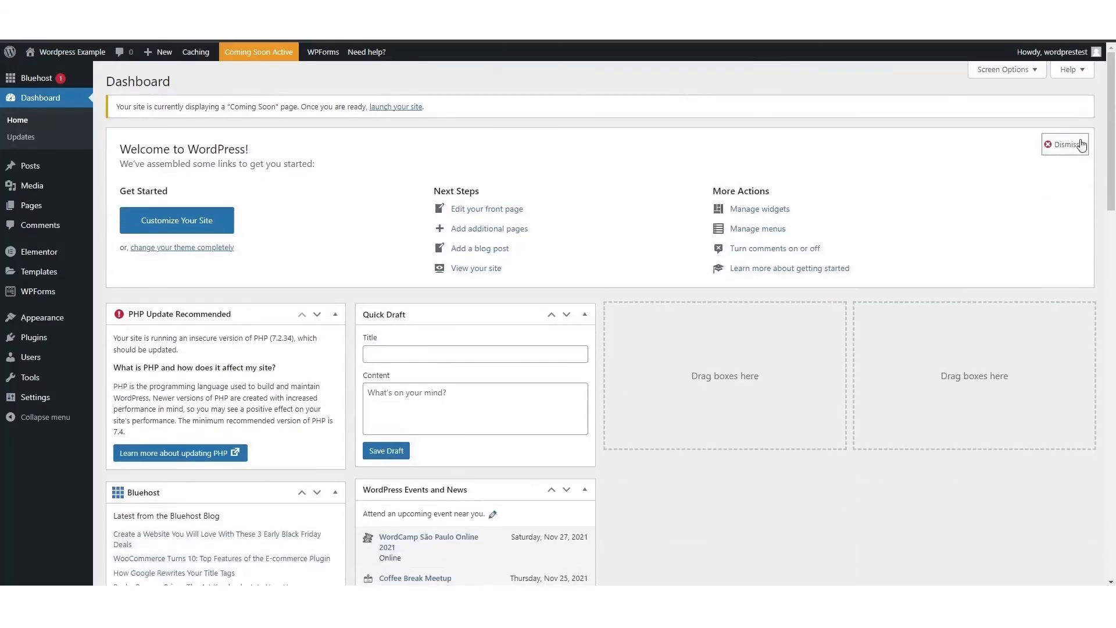
{"action": "left_click", "coordinate": [1087, 141]}
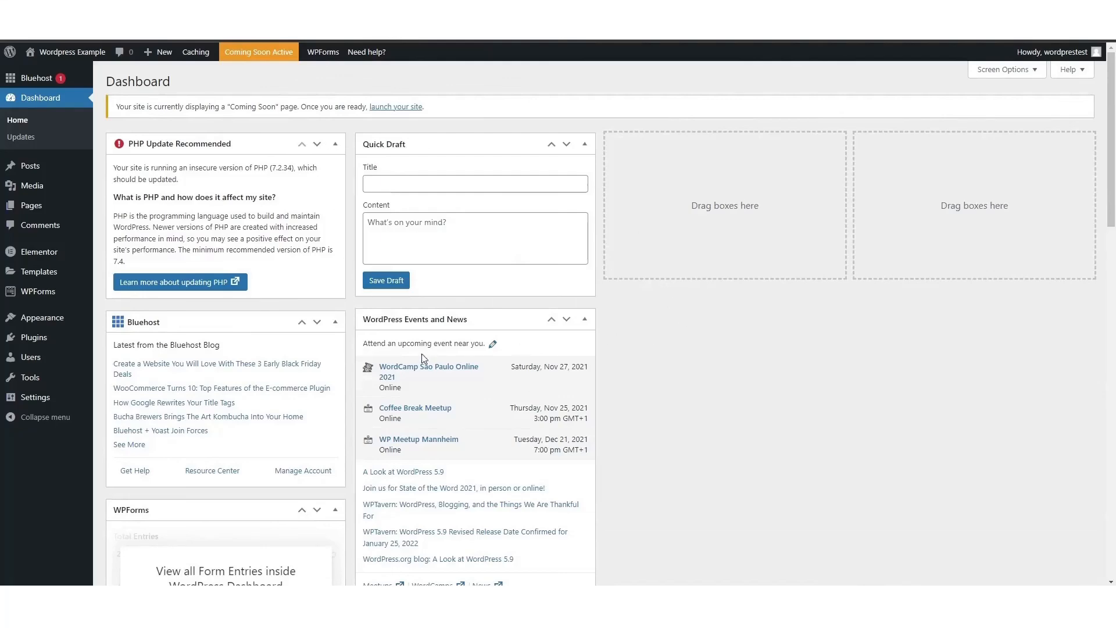
- Move the WordPress Events and News widget to the fourth dashboard column and the Bluehost widget to the third
{"action": "left_click_drag", "start_coordinate": [478, 316], "coordinate": [969, 209]}
{"action": "left_click_drag", "start_coordinate": [215, 314], "coordinate": [697, 245]}
{"action": "scroll", "coordinate": [561, 258], "scroll_direction": "down", "scroll_amount": 5}
{"action": "scroll", "coordinate": [561, 258], "scroll_direction": "up", "scroll_amount": 5}
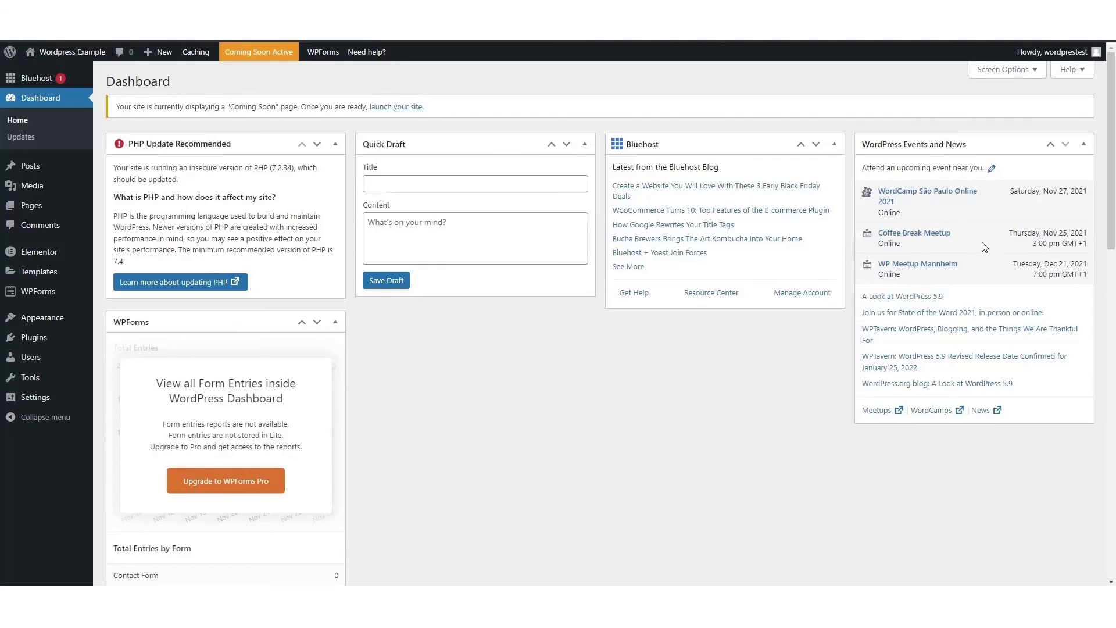
- Turn off the Coming Soon Page in the Bluehost settings to launch the site, and return to the dashboard home
{"action": "left_click", "coordinate": [251, 57]}
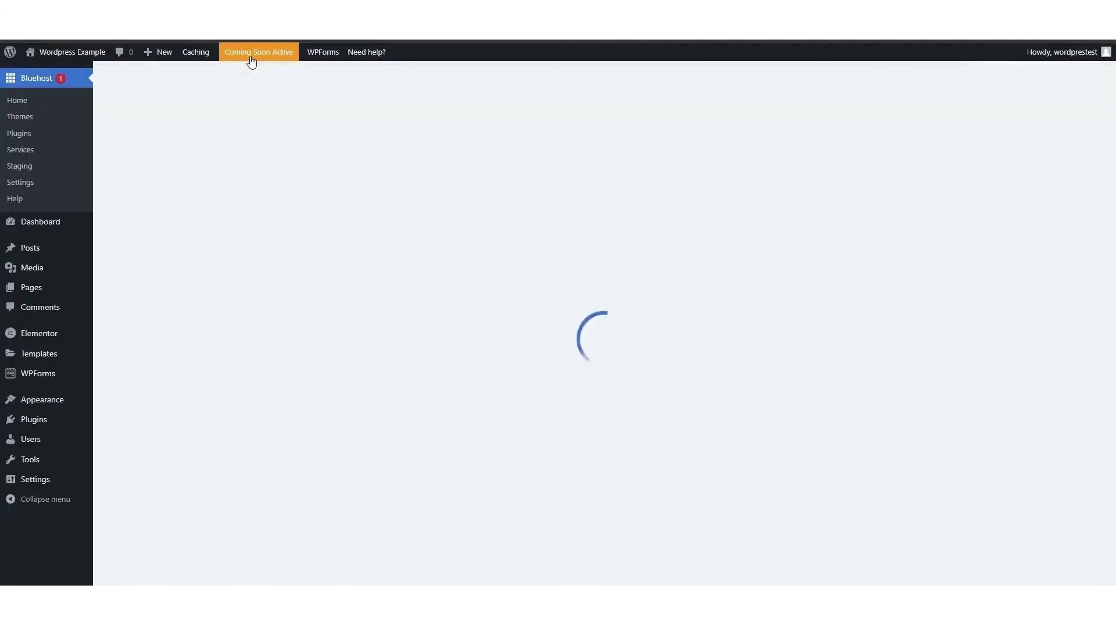
{"action": "left_click", "coordinate": [419, 131]}
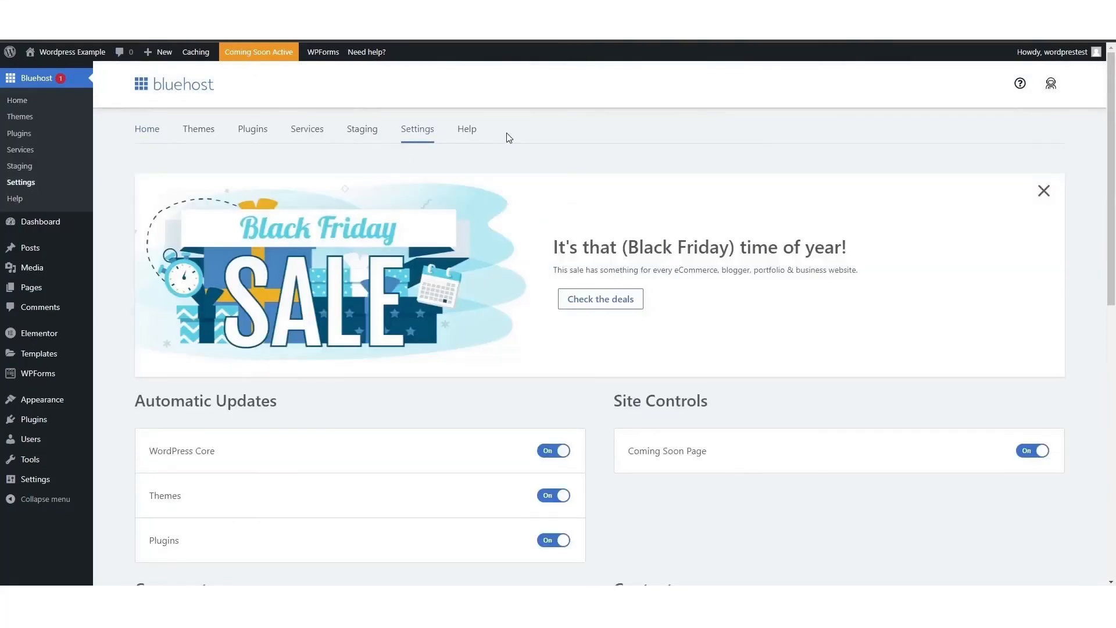
{"action": "scroll", "coordinate": [508, 138], "scroll_direction": "down", "scroll_amount": 2}
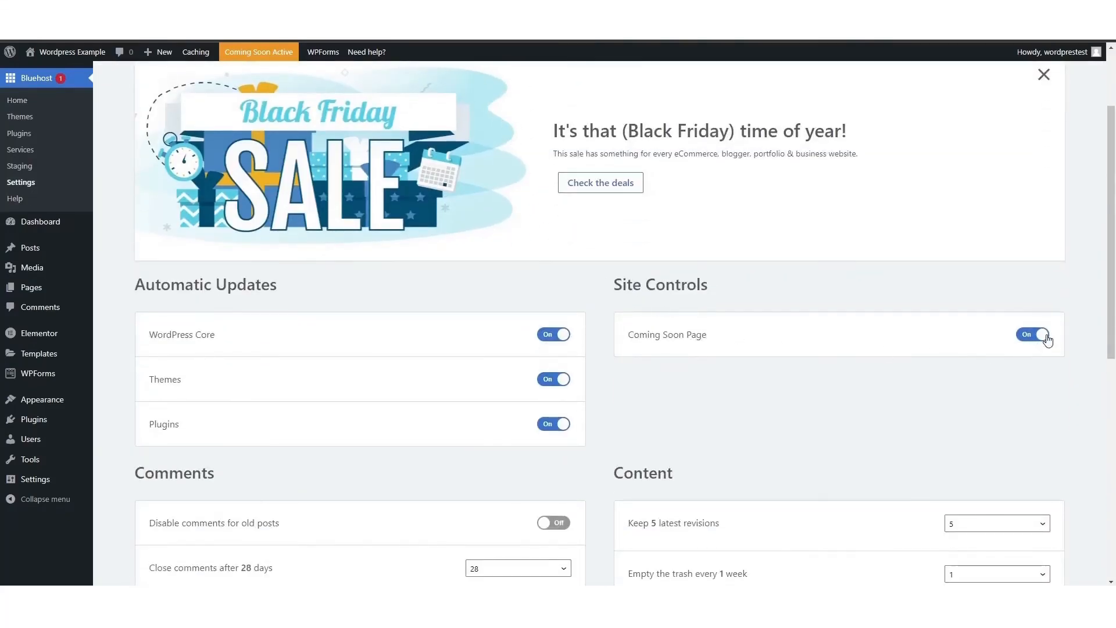
{"action": "scroll", "coordinate": [952, 157], "scroll_direction": "down", "scroll_amount": 2}
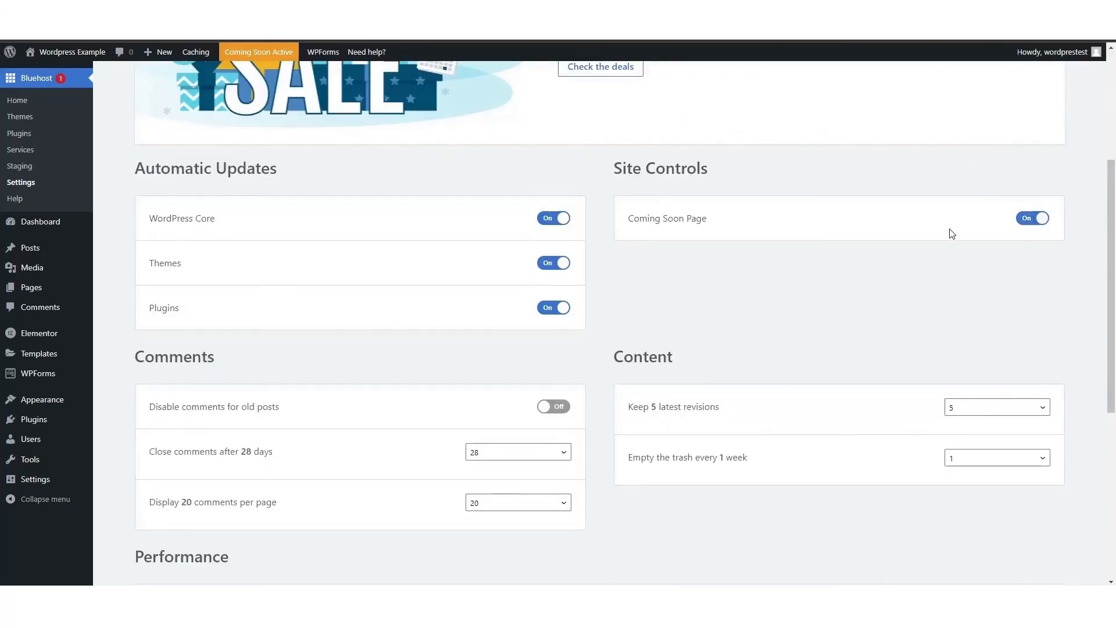
{"action": "scroll", "coordinate": [834, 222], "scroll_direction": "up", "scroll_amount": 2}
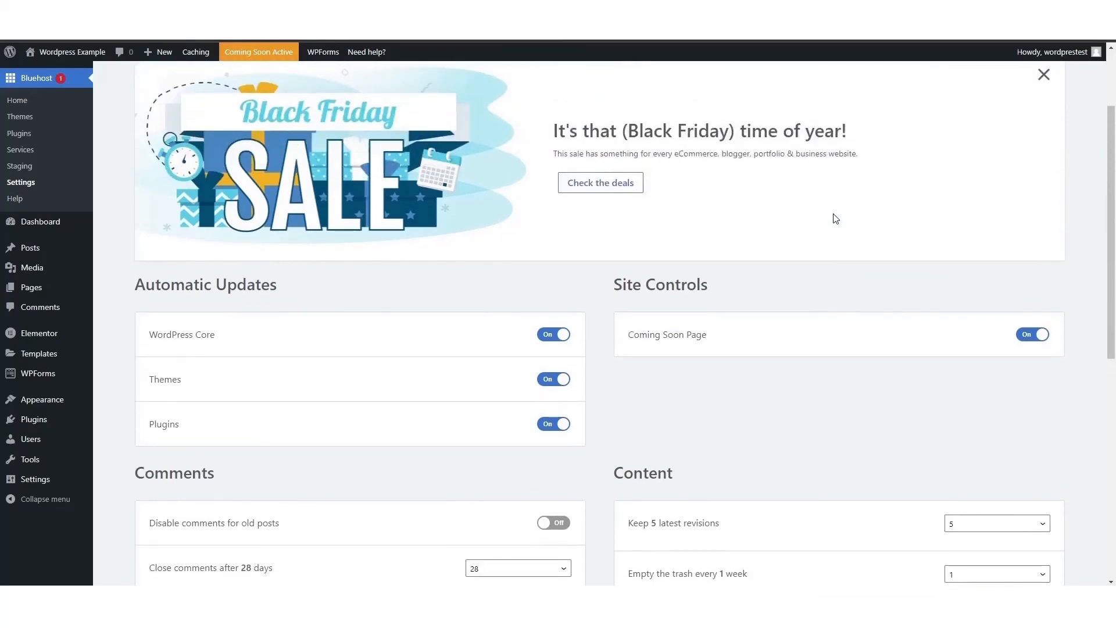
{"action": "left_click", "coordinate": [1032, 342]}
{"action": "scroll", "coordinate": [935, 376], "scroll_direction": "up", "scroll_amount": 2}
{"action": "mouse_move", "coordinate": [107, 224]}
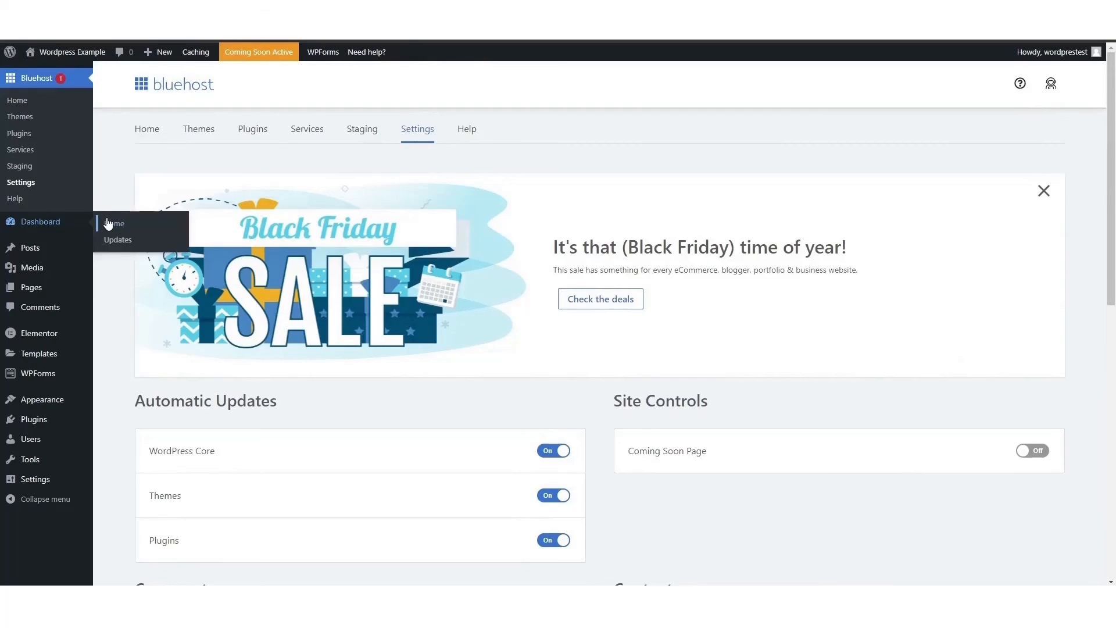
{"action": "left_click", "coordinate": [108, 223]}
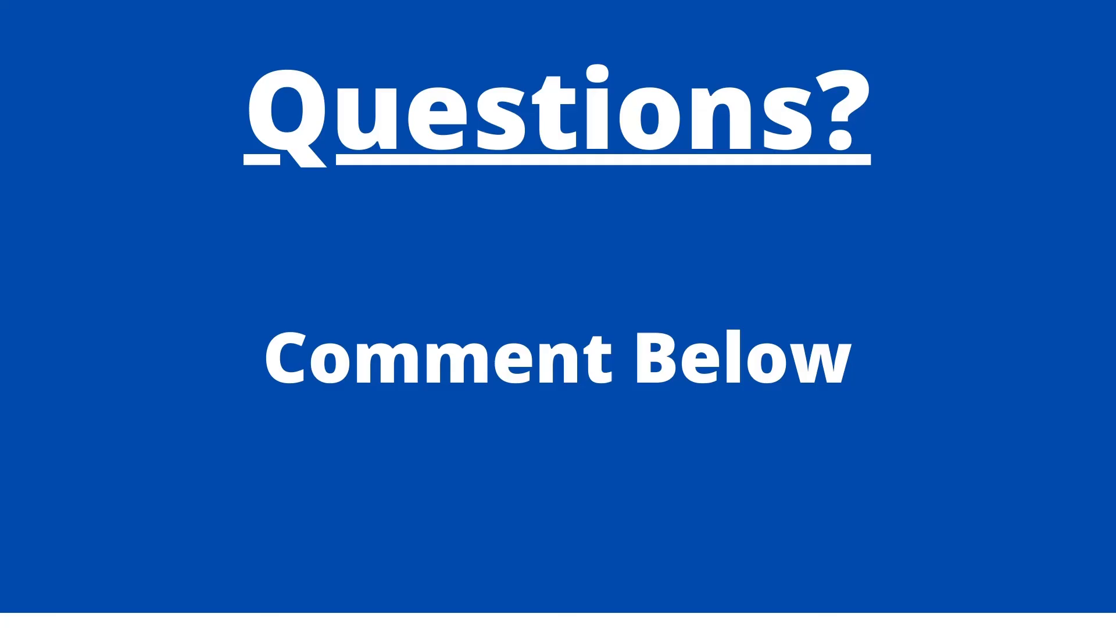